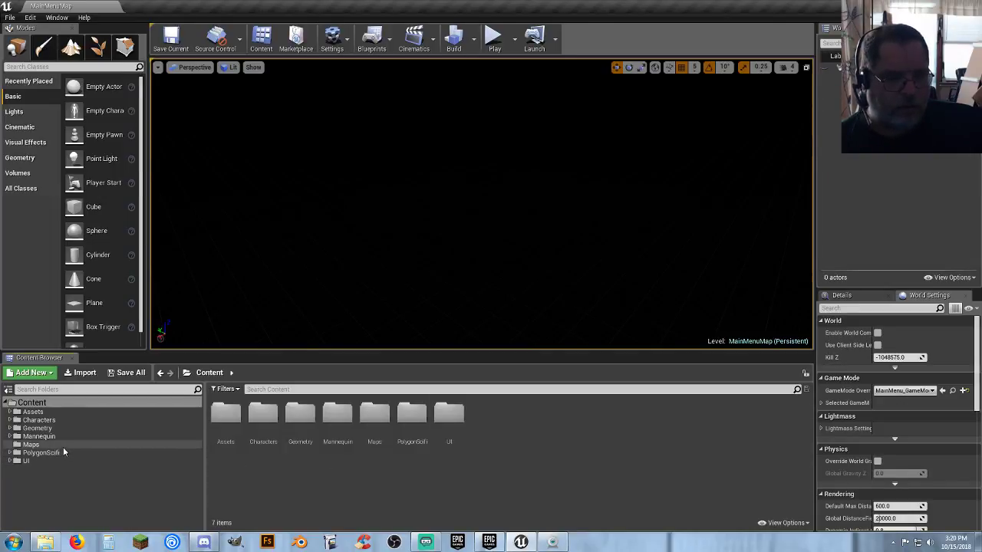
# - Open the Demonstration map from the PolygonScifi Maps folder
pyautogui.click(11, 454)
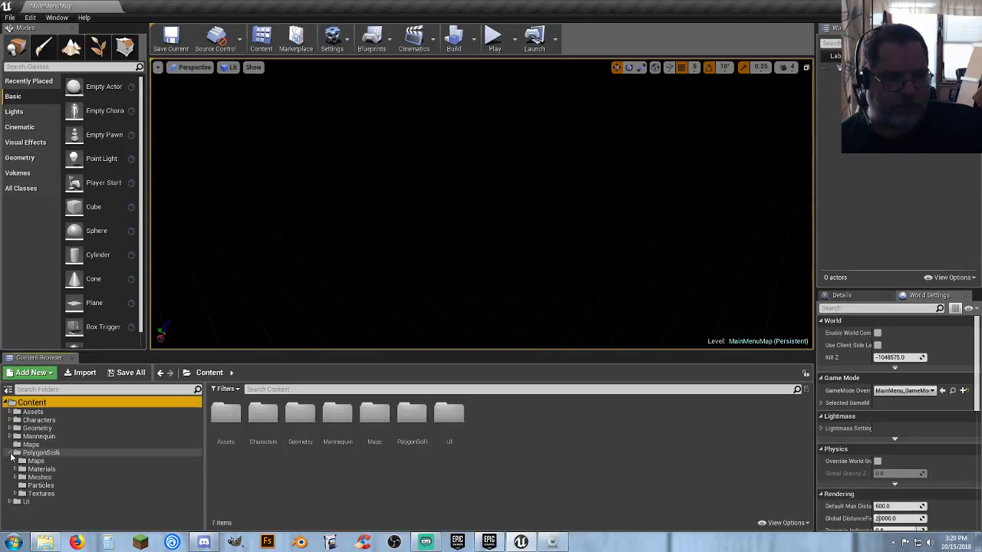
pyautogui.click(36, 461)
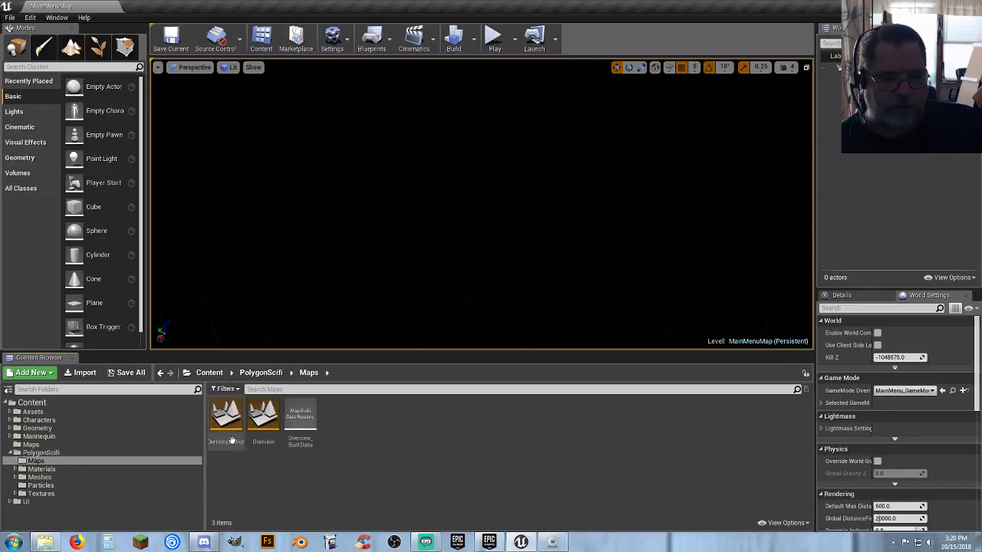
pyautogui.doubleClick(226, 418)
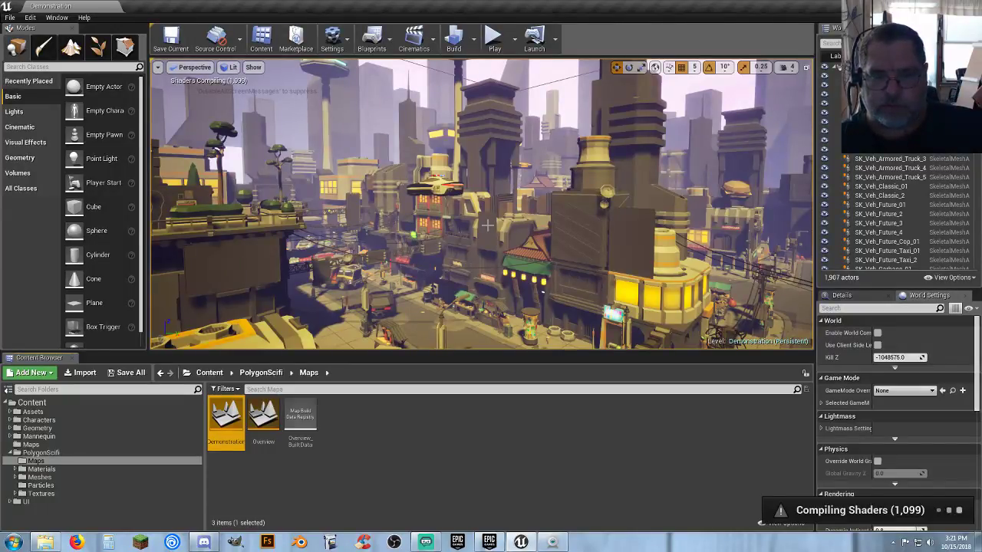
# - Fly through the city in the viewport to examine its streets, buildings and vehicles
pyautogui.moveTo(487, 225); pyautogui.dragTo(480, 252, button='right')
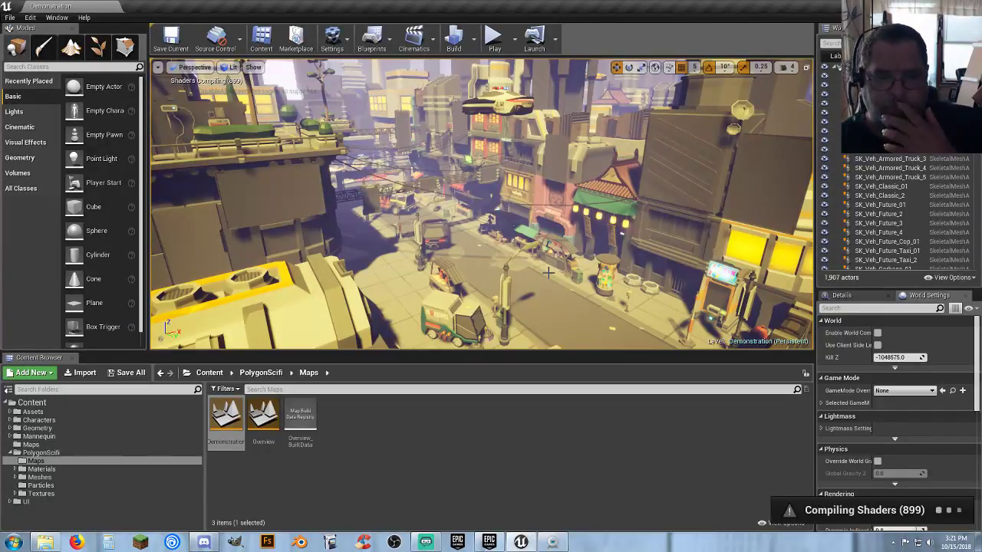
pyautogui.moveTo(538, 275); pyautogui.dragTo(625, 279, button='right')
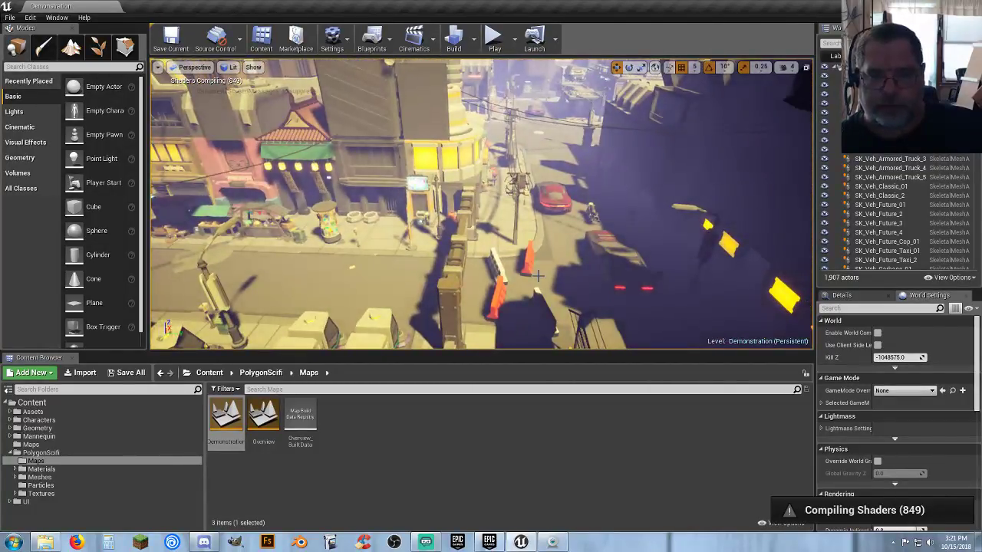
pyautogui.moveTo(543, 269)
pyautogui.mouseDown(button='right')
pyautogui.moveTo(425, 227)
pyautogui.moveTo(561, 270)
pyautogui.mouseUp(button='right')
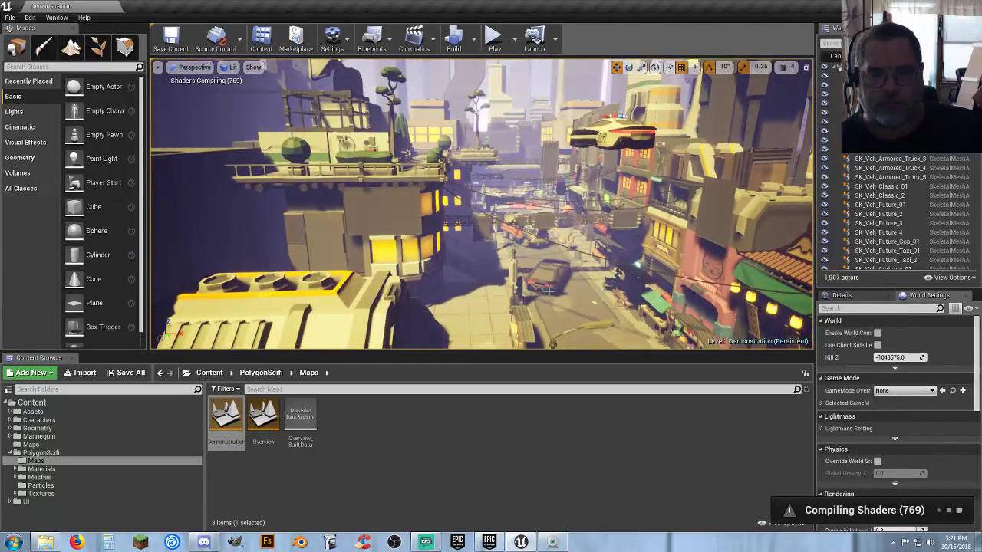
pyautogui.moveTo(566, 301)
pyautogui.mouseDown(button='right')
pyautogui.moveTo(573, 316)
pyautogui.moveTo(568, 301)
pyautogui.mouseUp(button='right')
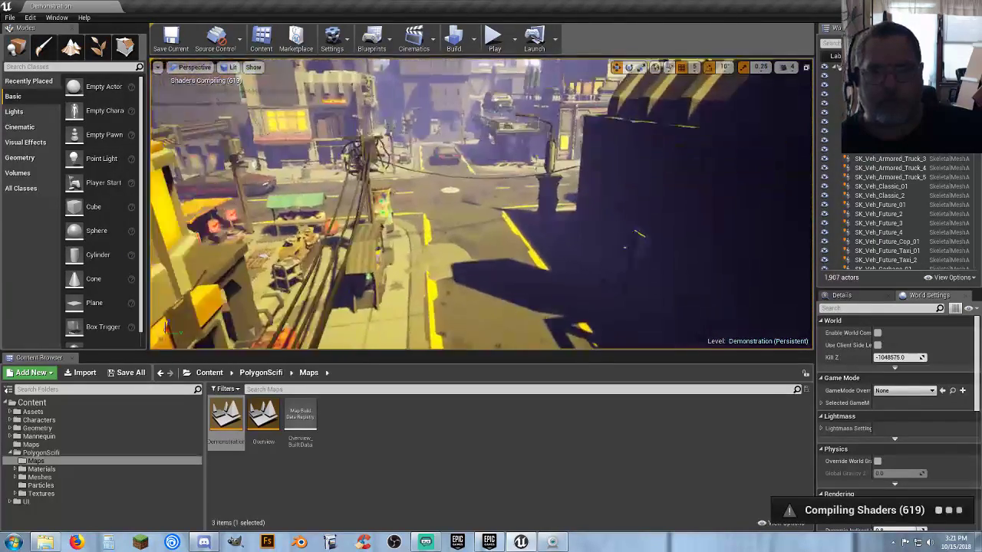
pyautogui.moveTo(481, 203); pyautogui.dragTo(636, 203, button='right')
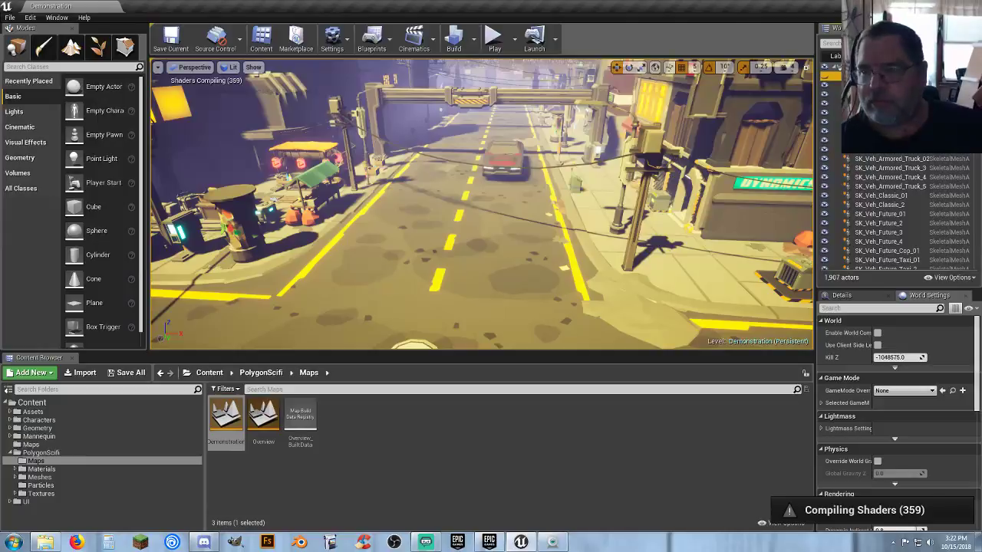
# - Select the first four loose actors in the World Outliner and move them into an outliner folder
pyautogui.click(859, 86)
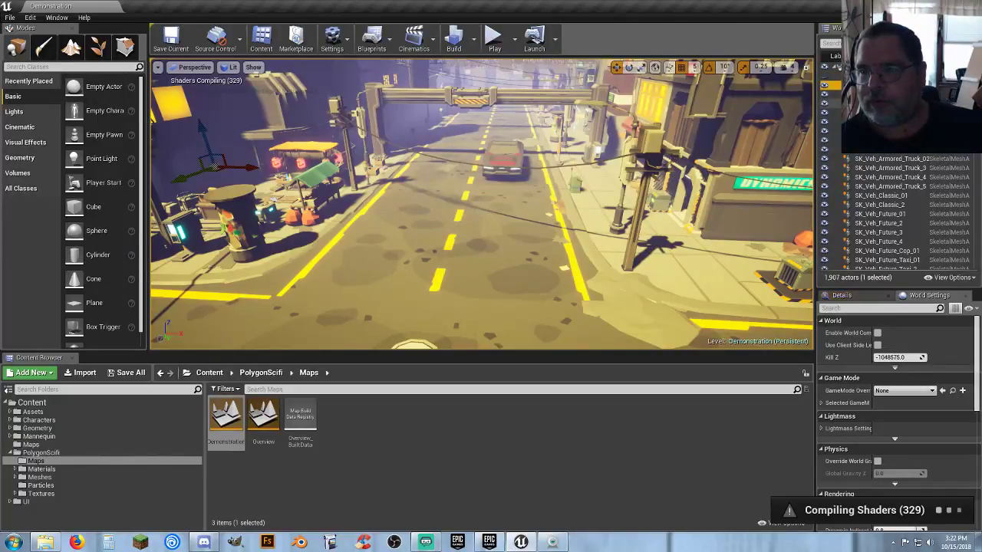
pyautogui.keyDown('shift'); pyautogui.click(859, 113); pyautogui.keyUp('shift')
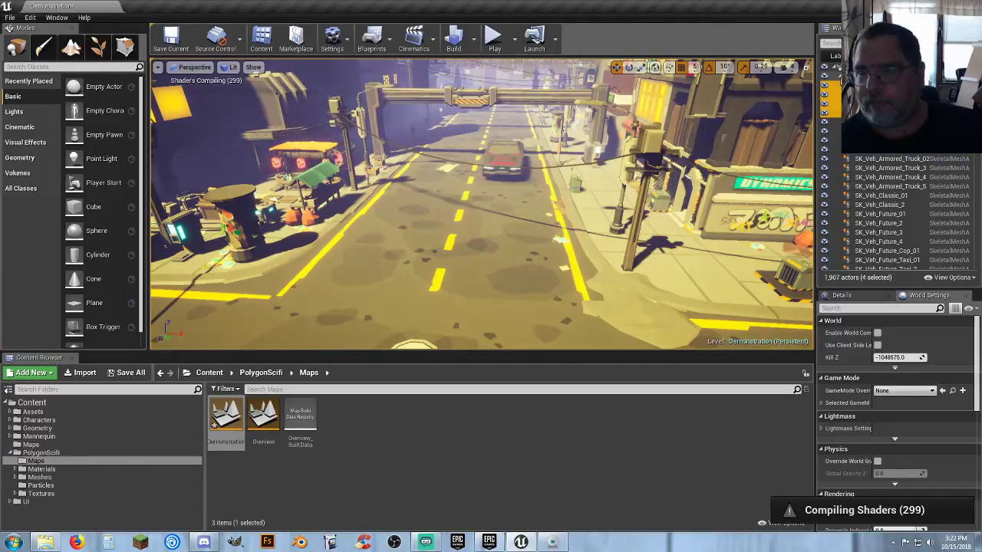
pyautogui.press('Delete')
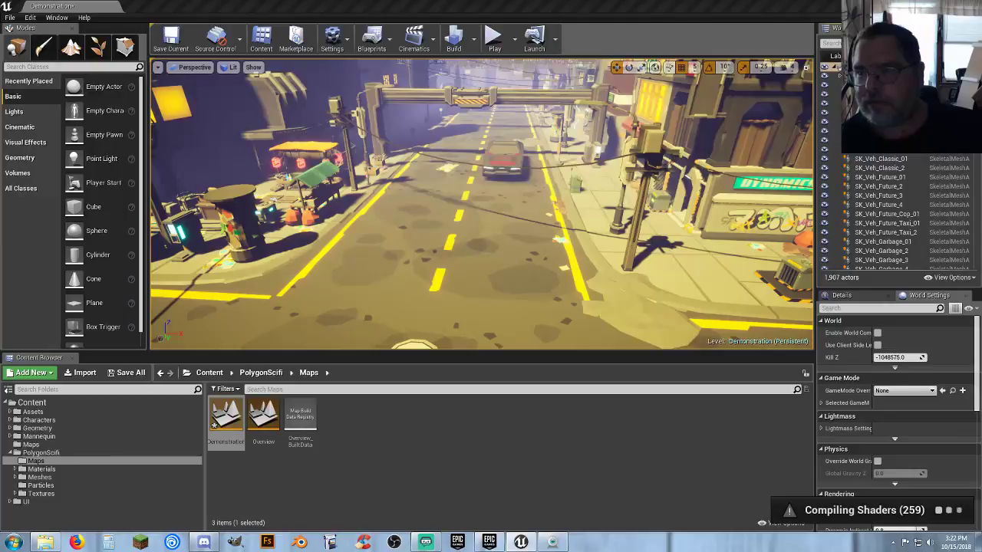
# - Create another World Outliner folder and move the eight actors ending with SK_Veh_Armored_Truck_5 into it
pyautogui.scroll(1, 894, 211)
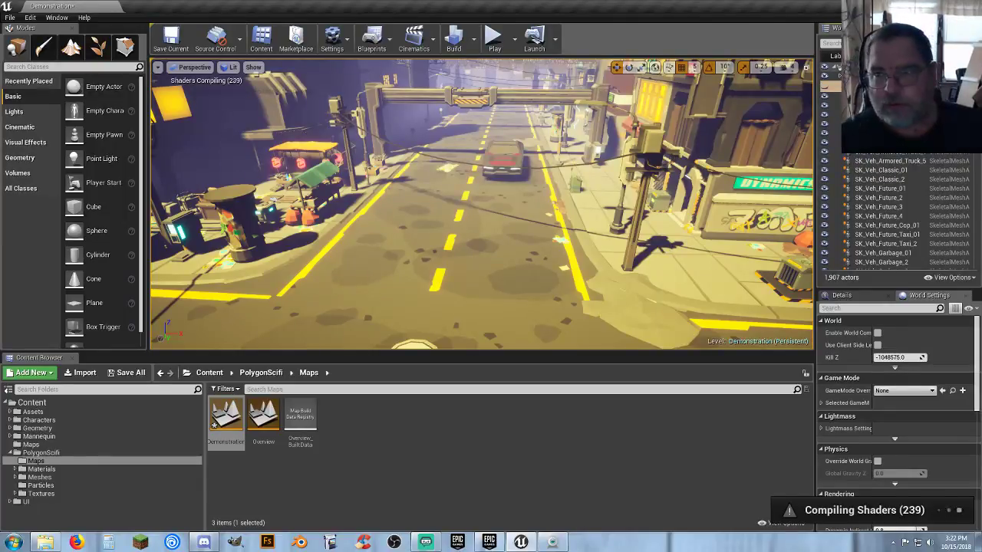
pyautogui.press('Return')
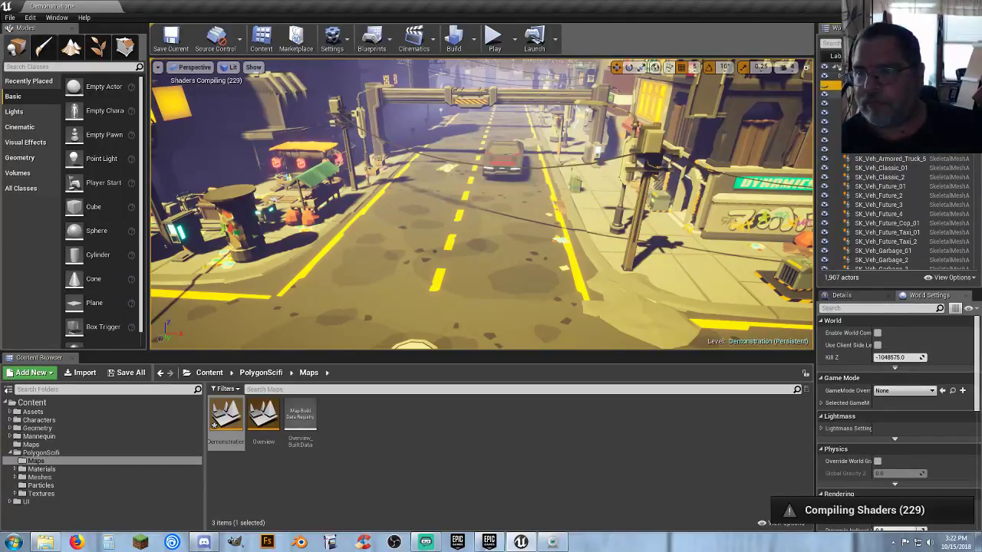
pyautogui.click(893, 159)
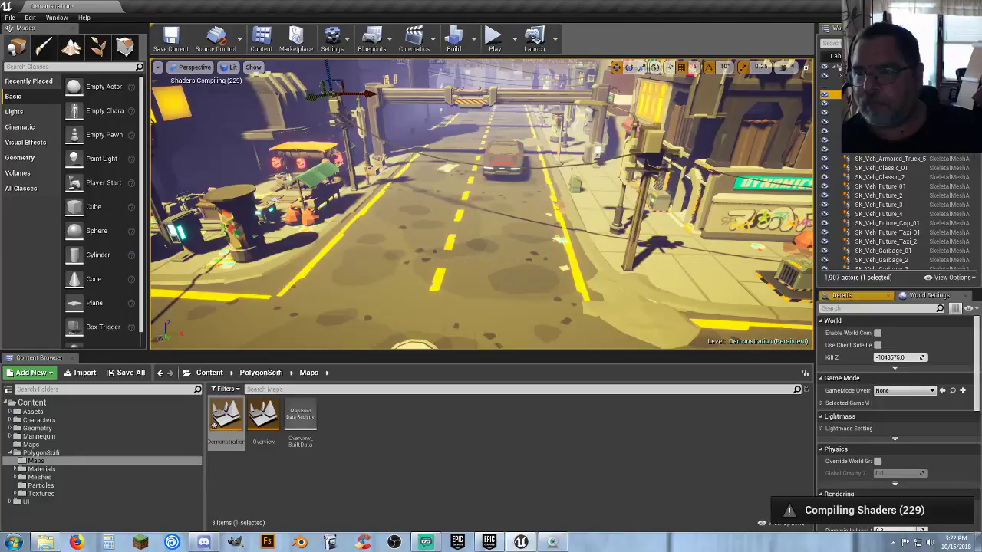
pyautogui.keyDown('shift'); pyautogui.click(893, 160); pyautogui.keyUp('shift')
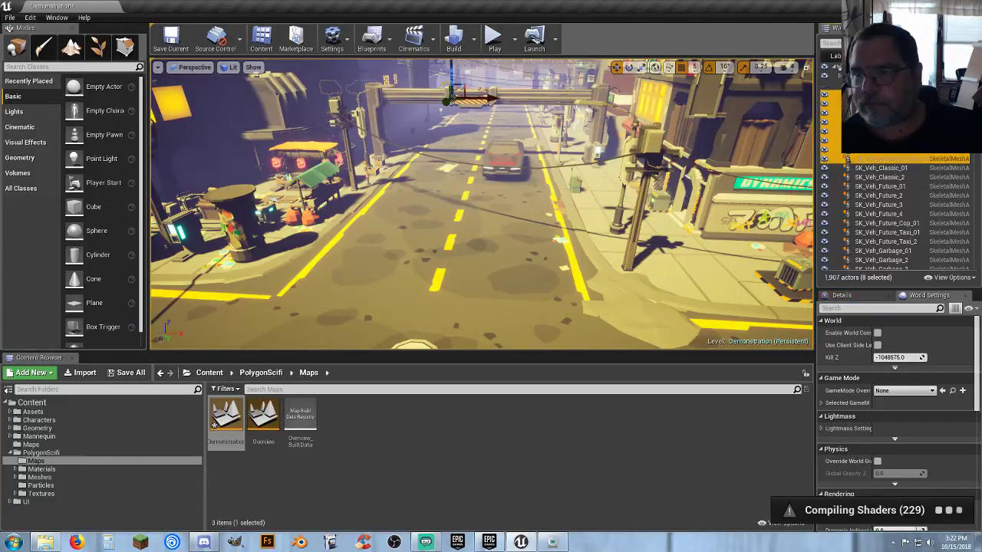
pyautogui.press('Delete')
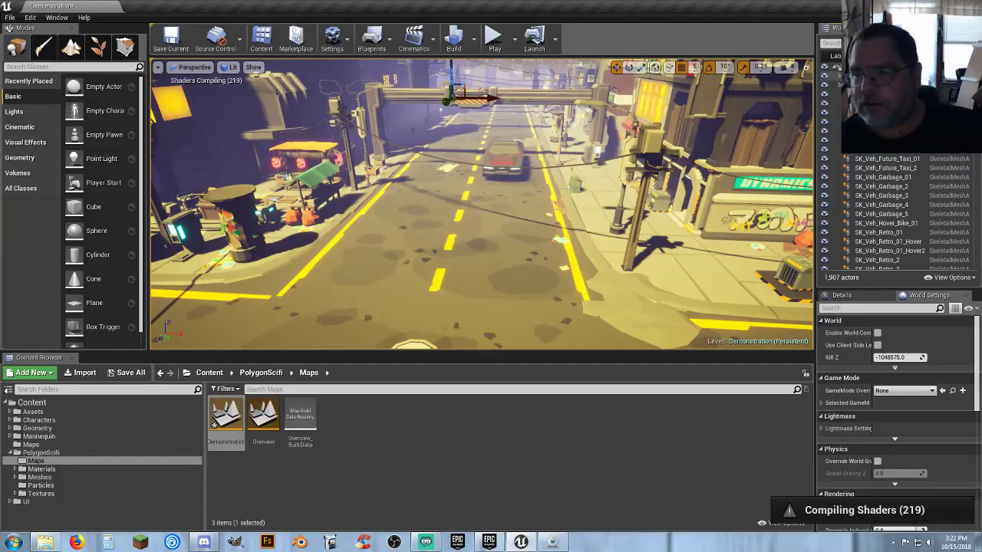
# - Move the twelve vehicles from SK_Veh_Future_Cop_01 through SK_Veh_Retro_01_Hover2 into an outliner folder and create another folder
pyautogui.click(870, 149)
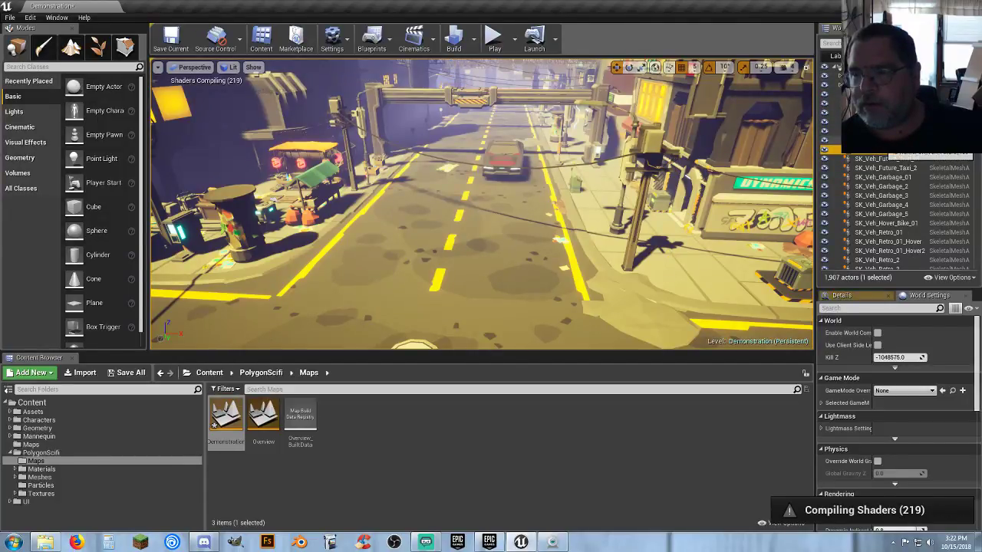
pyautogui.click(879, 140)
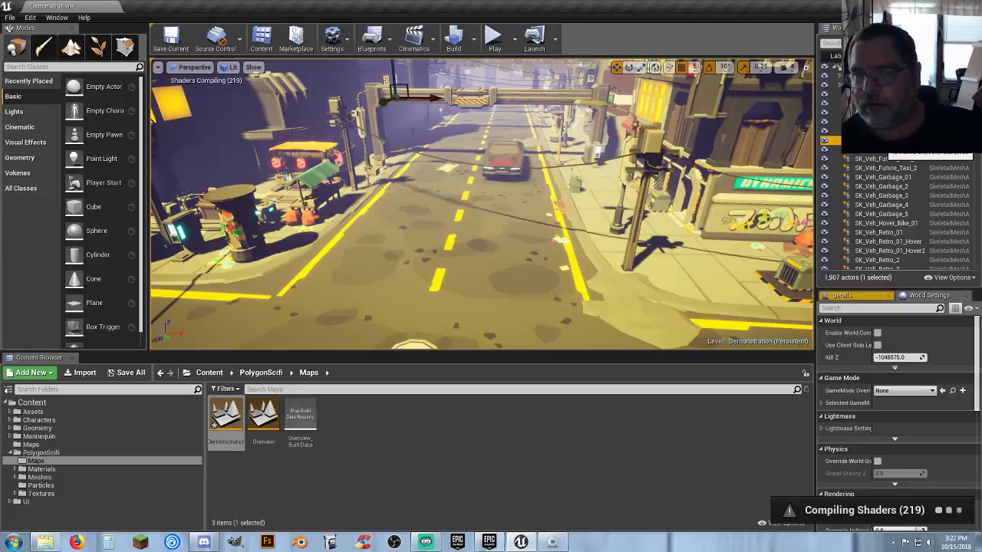
pyautogui.click(876, 149)
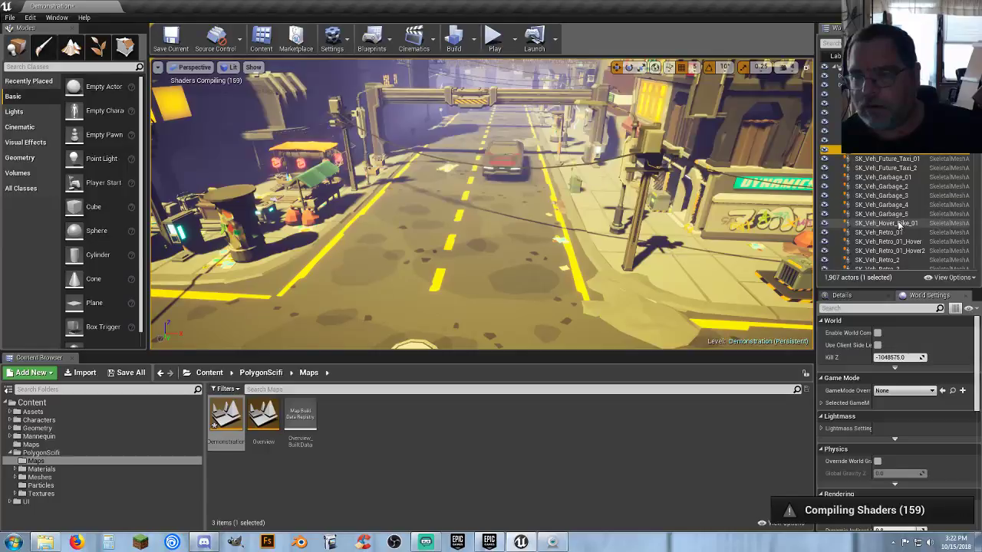
pyautogui.keyDown('shift'); pyautogui.click(899, 251); pyautogui.keyUp('shift')
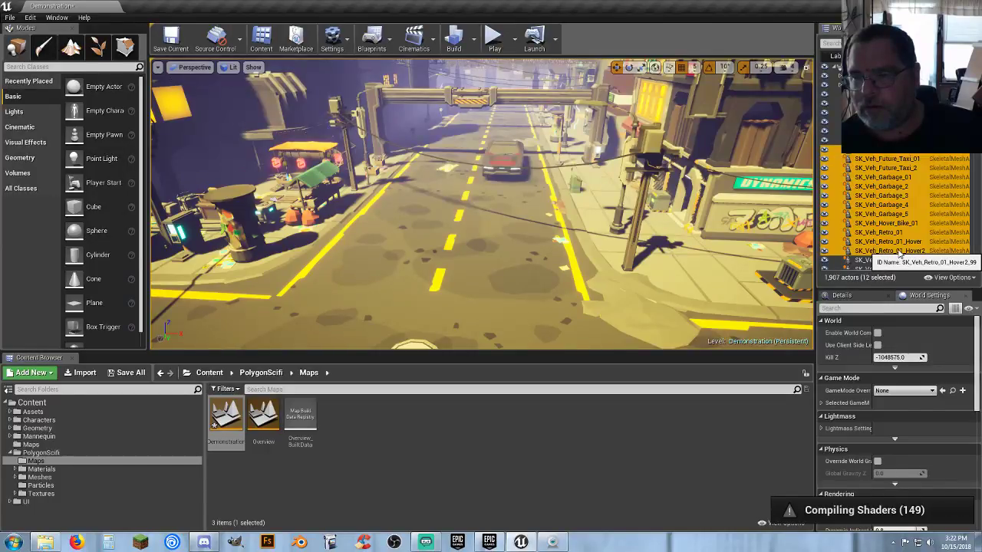
pyautogui.moveTo(890, 155); pyautogui.dragTo(882, 123)
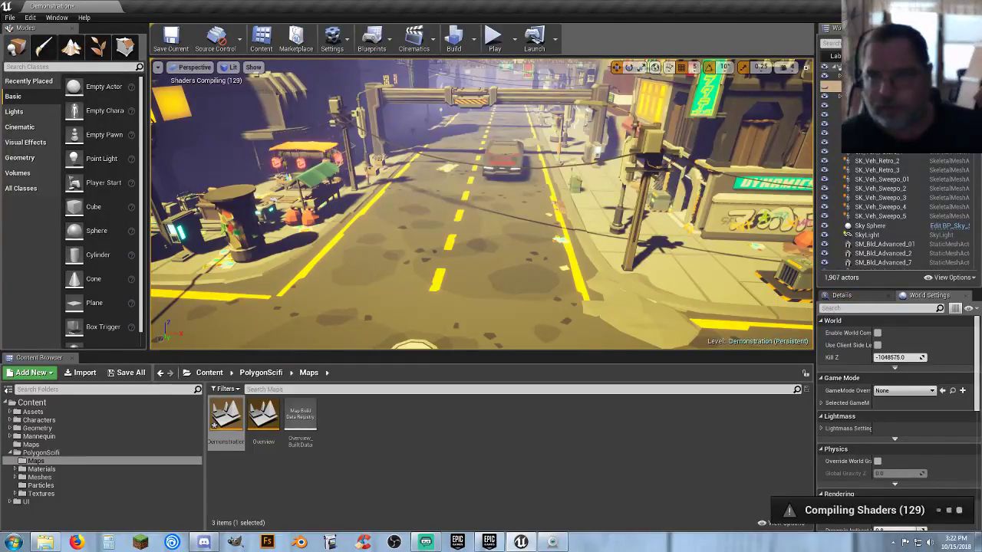
pyautogui.click(881, 104)
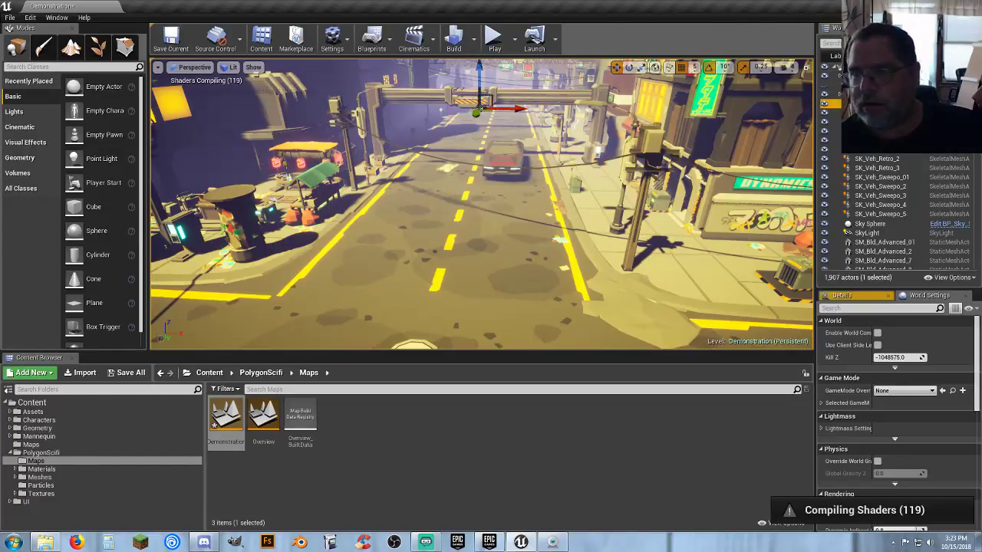
pyautogui.keyDown('shift'); pyautogui.click(876, 167); pyautogui.keyUp('shift')
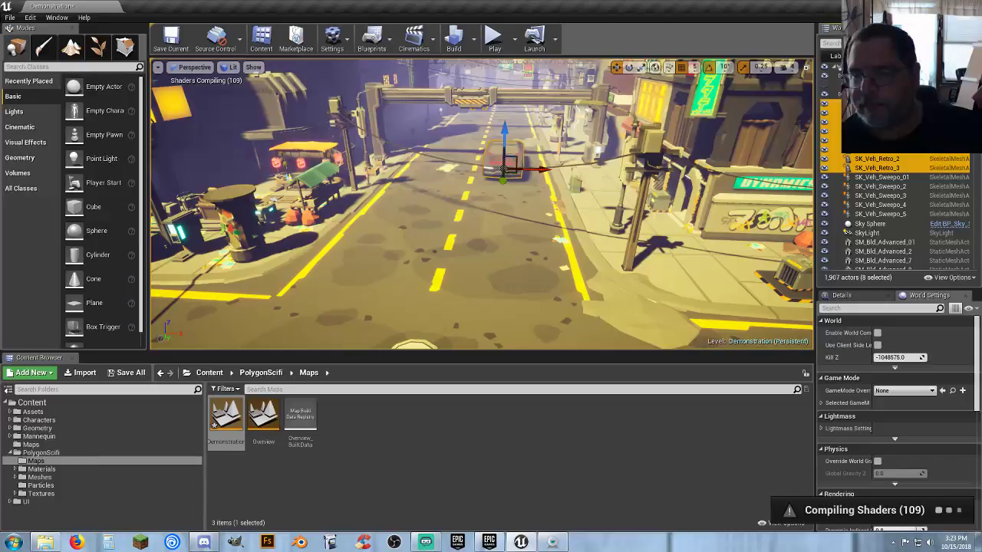
pyautogui.click(543, 159)
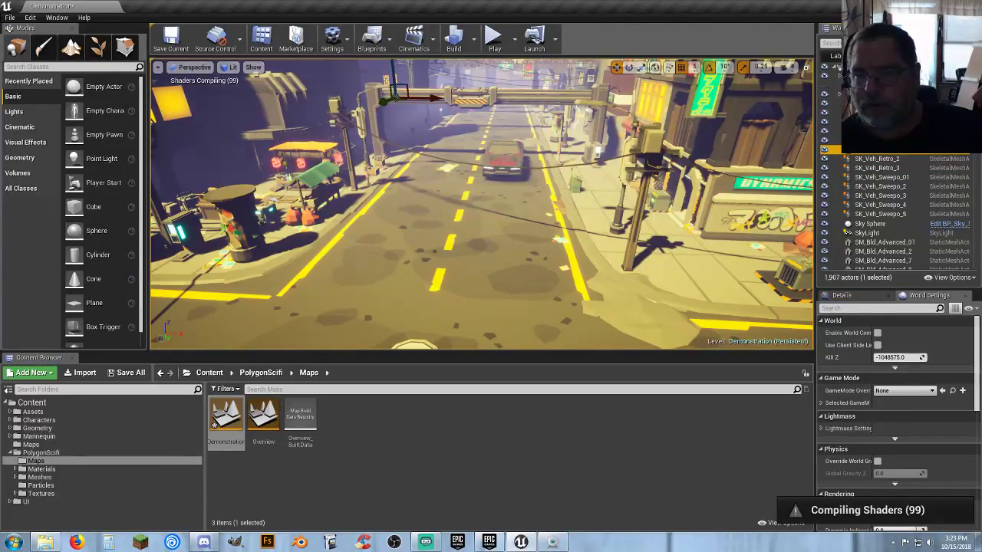
pyautogui.click(877, 168)
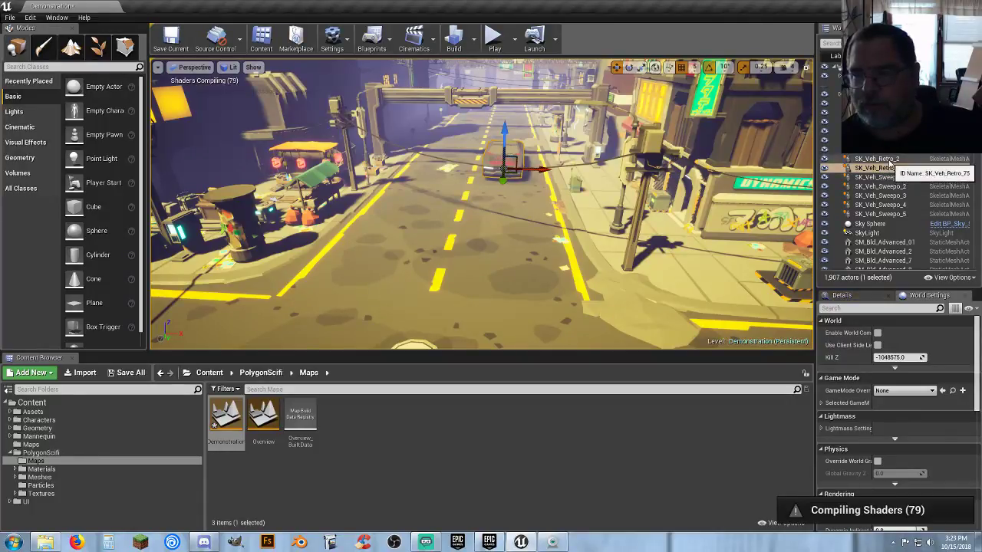
pyautogui.keyDown('ctrl'); pyautogui.click(891, 158); pyautogui.keyUp('ctrl')
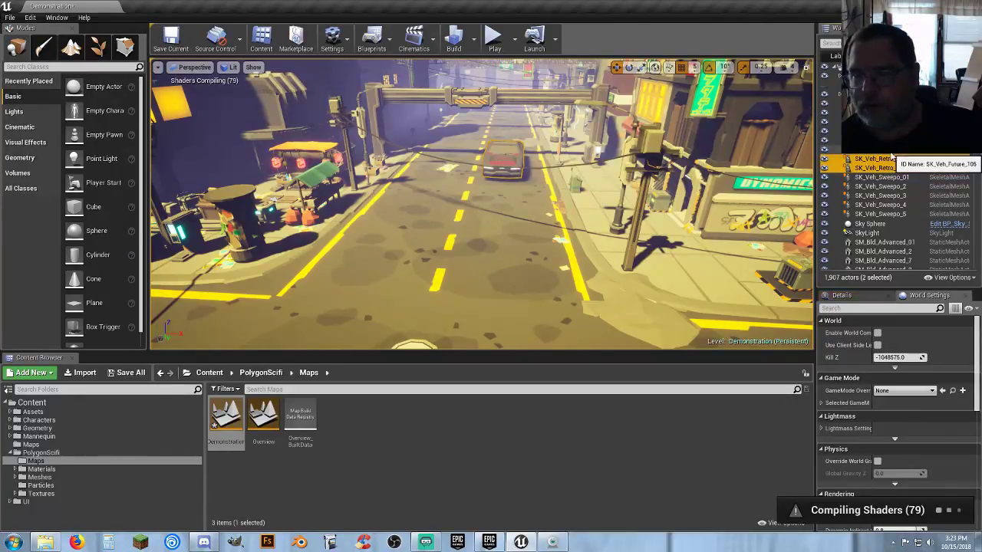
# - Move the seven vehicles from SK_Veh_Retro_2 through SK_Veh_Sweepo_5 into an outliner folder
pyautogui.click(883, 159)
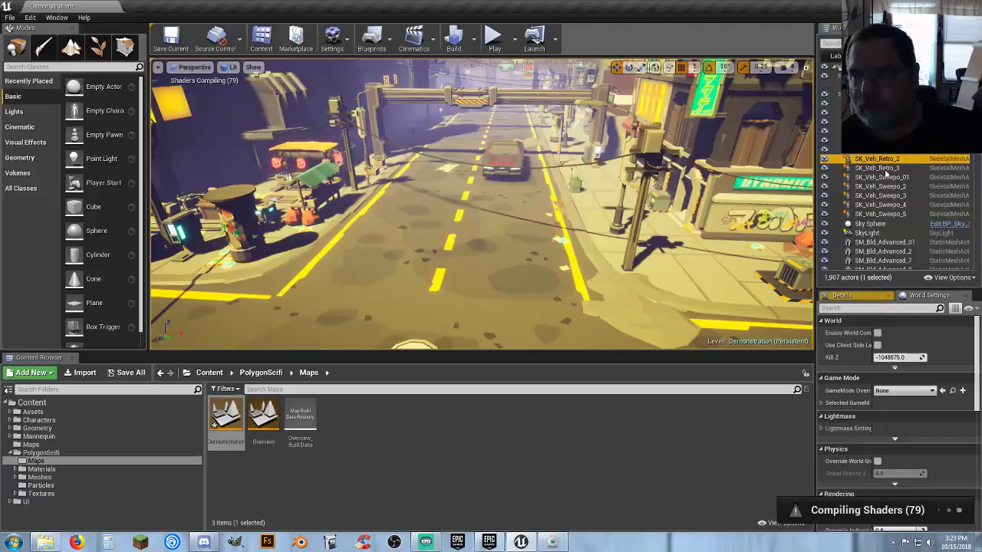
pyautogui.keyDown('shift'); pyautogui.click(889, 215); pyautogui.keyUp('shift')
pyautogui.moveTo(882, 159); pyautogui.dragTo(874, 94)
# - Move the six vehicles from SK_Veh_Classic_01 through SK_Veh_Future_4, plus the Sky Sphere and SkyLight, into outliner folders
pyautogui.click(874, 104)
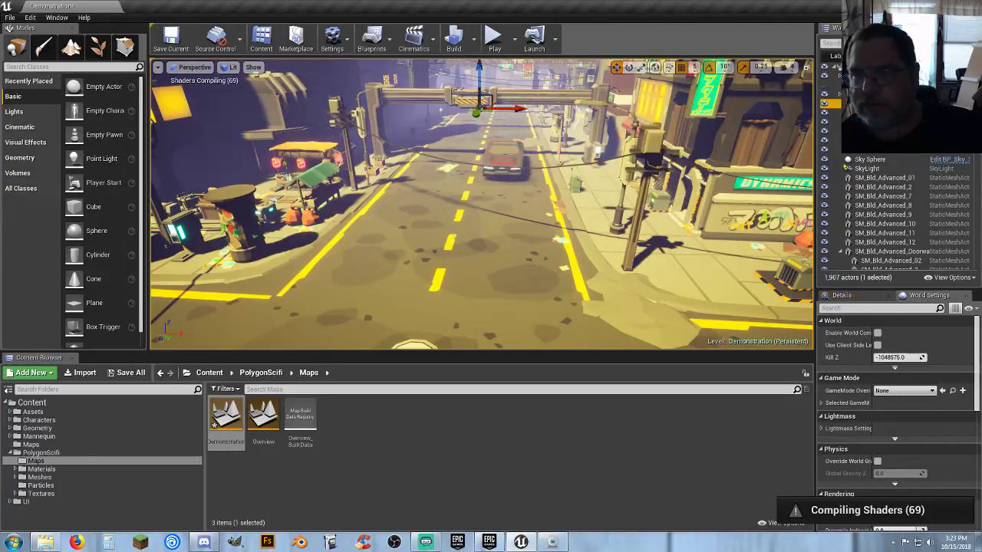
pyautogui.press('f')
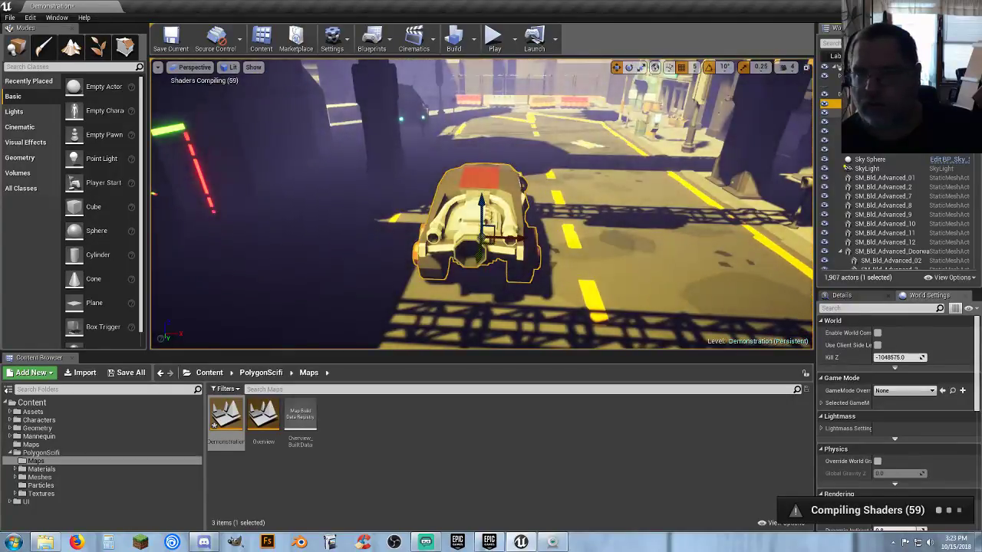
pyautogui.keyDown('shift'); pyautogui.click(876, 150); pyautogui.keyUp('shift')
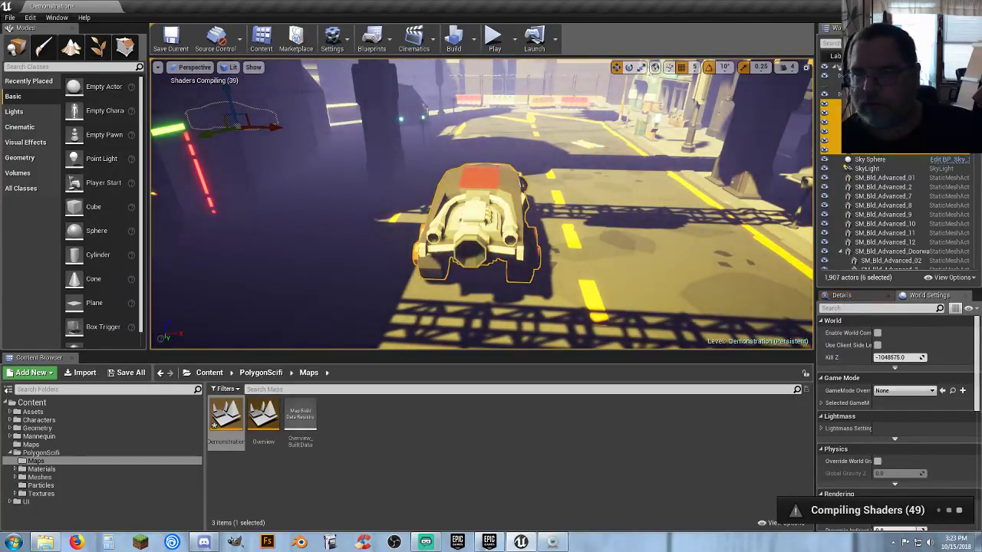
pyautogui.scroll(-2, 893, 207)
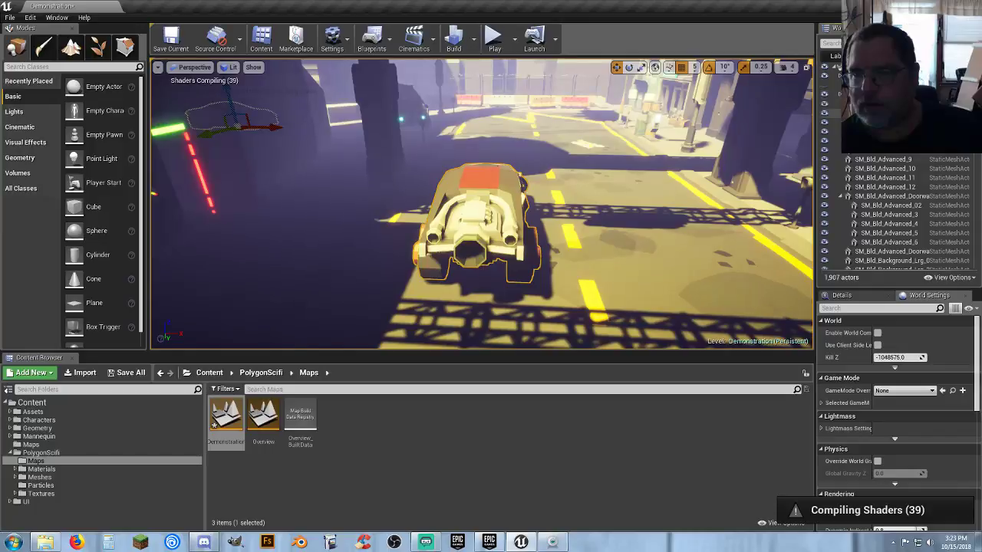
pyautogui.click(875, 103)
pyautogui.keyDown('shift'); pyautogui.click(876, 112); pyautogui.keyUp('shift')
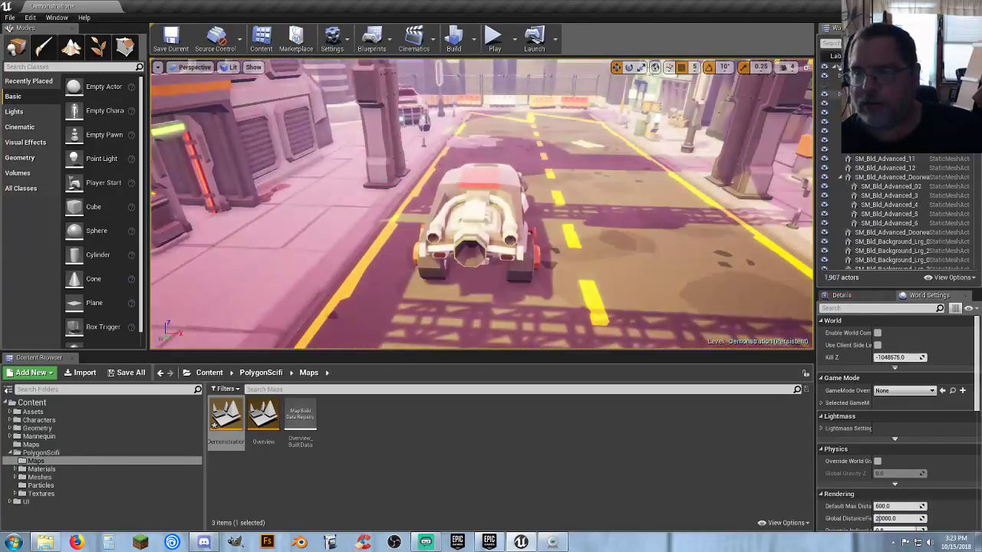
# - Select the static mesh actors from the buildings through SM_Sign_Neon_09 in the World Outliner and move them into a folder
pyautogui.scroll(-5, 885, 160)
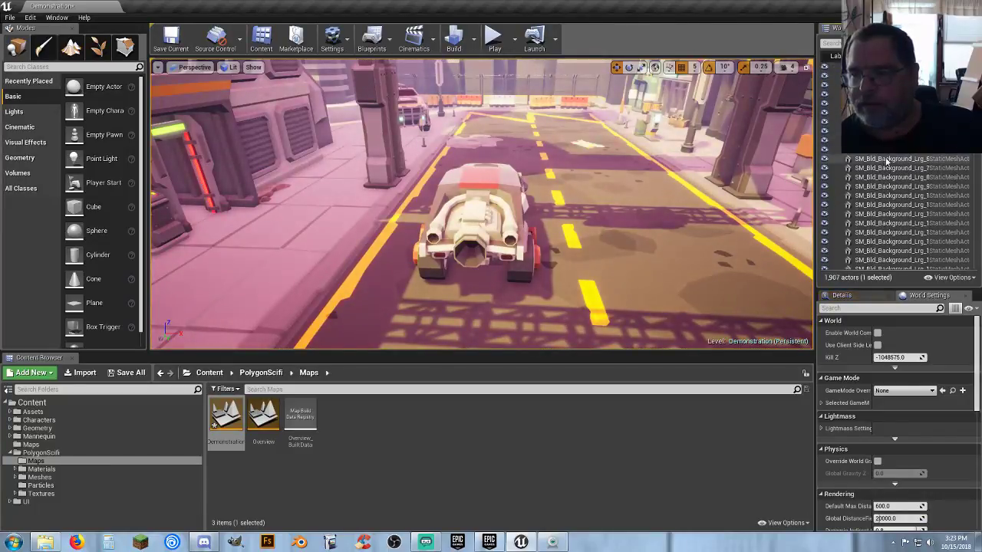
pyautogui.scroll(-15, 905, 210)
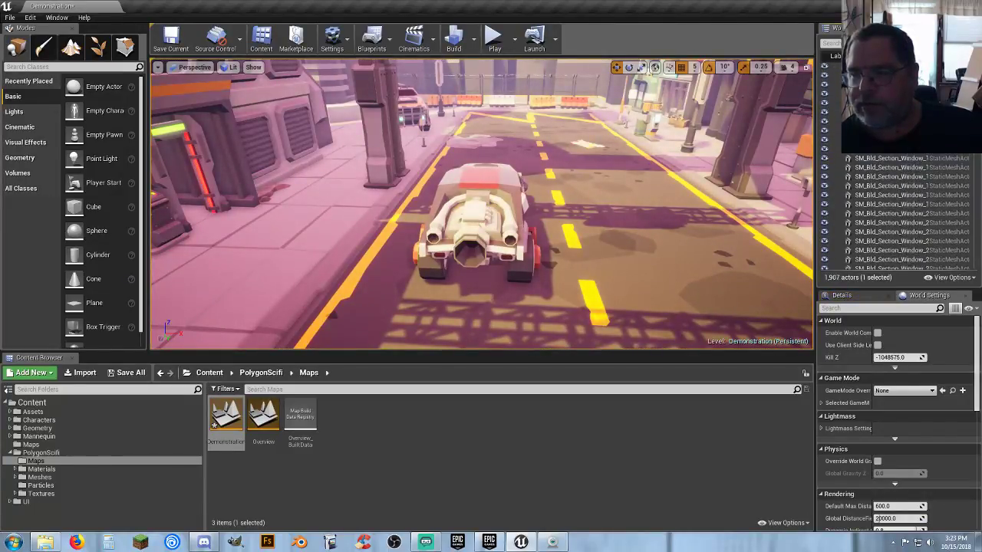
pyautogui.moveTo(974, 138); pyautogui.dragTo(978, 267)
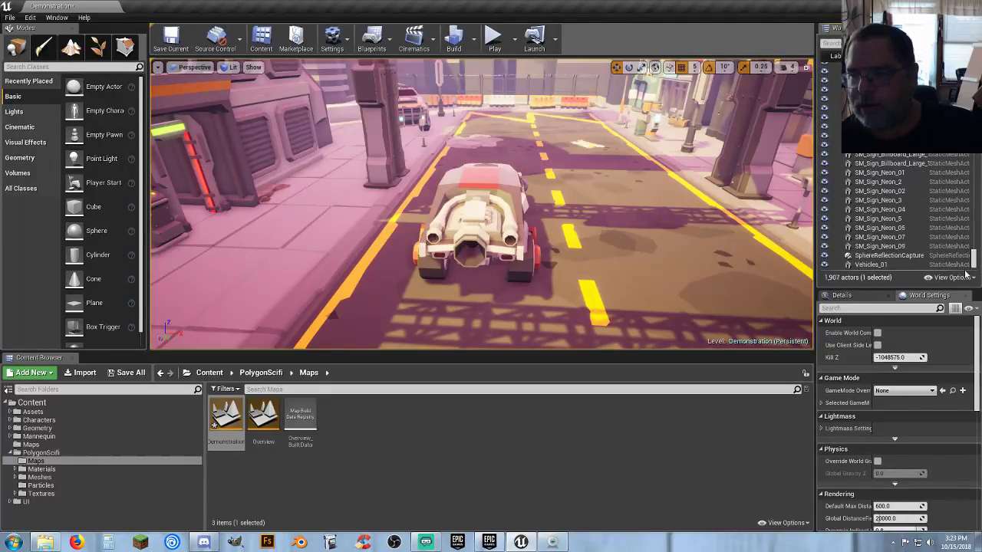
pyautogui.keyDown('shift'); pyautogui.click(893, 246); pyautogui.keyUp('shift')
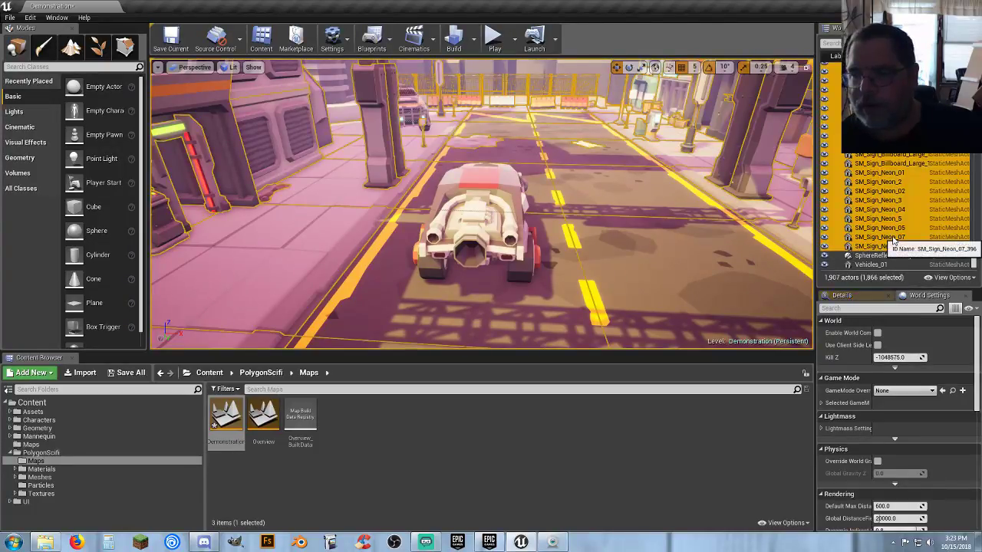
pyautogui.rightClick(892, 241)
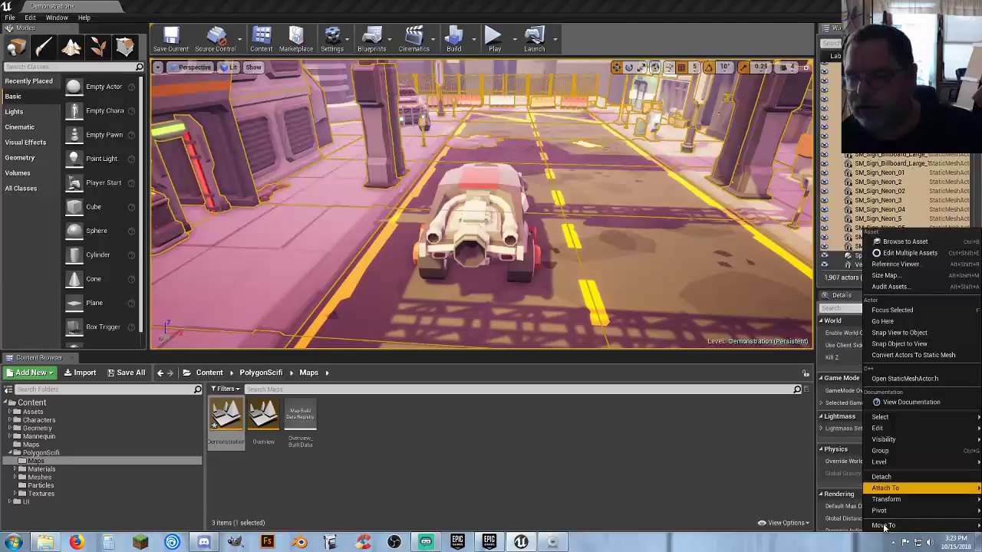
pyautogui.moveTo(883, 526)
pyautogui.click(821, 503)
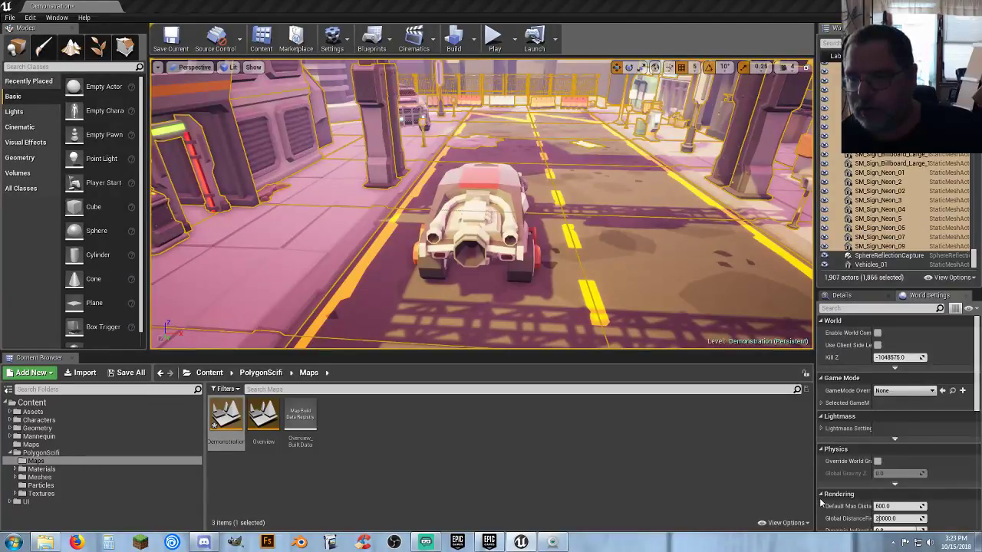
# - Move SphereReflectionCapture and Vehicles_01 into outliner folders and collapse the expanded folder
pyautogui.click(887, 257)
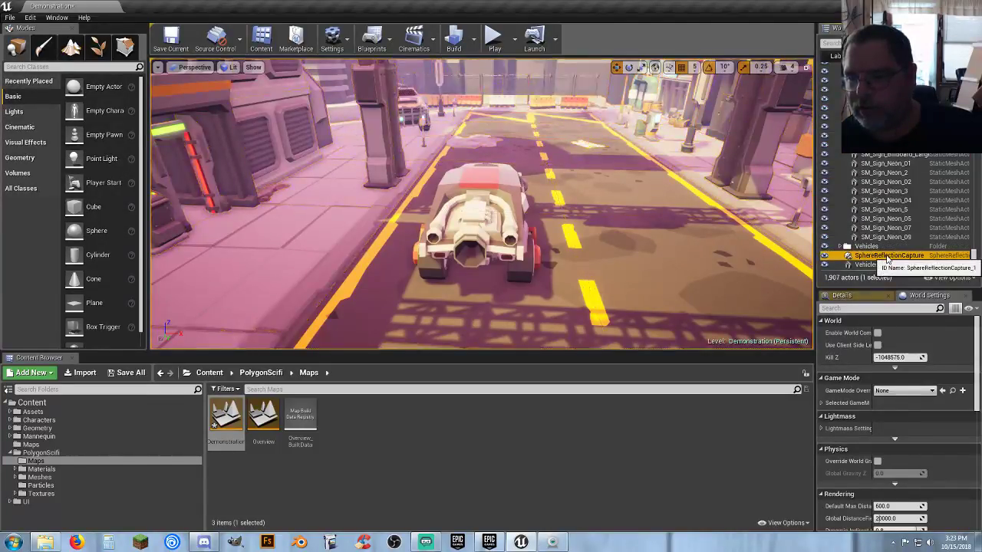
pyautogui.moveTo(972, 258); pyautogui.dragTo(973, 68)
pyautogui.click(840, 86)
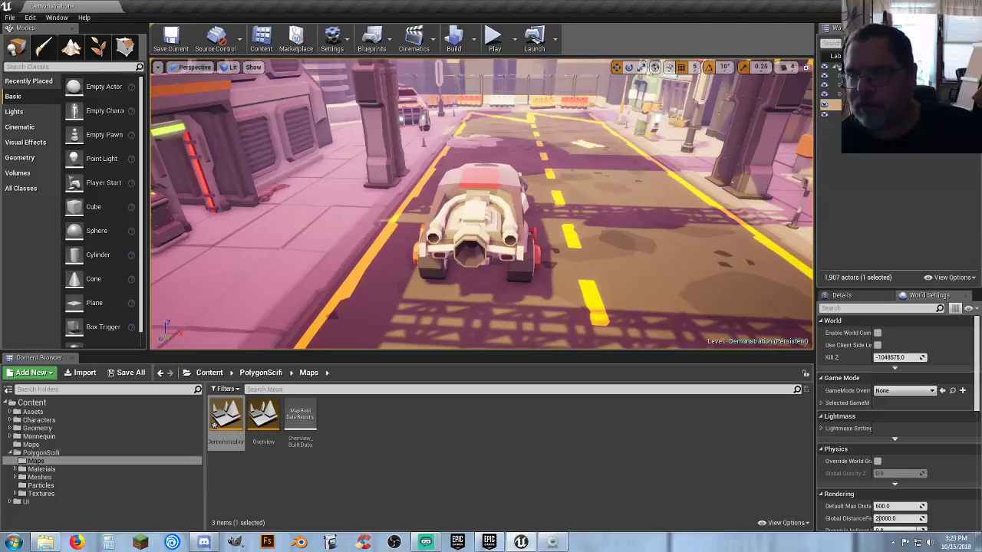
pyautogui.click(836, 104)
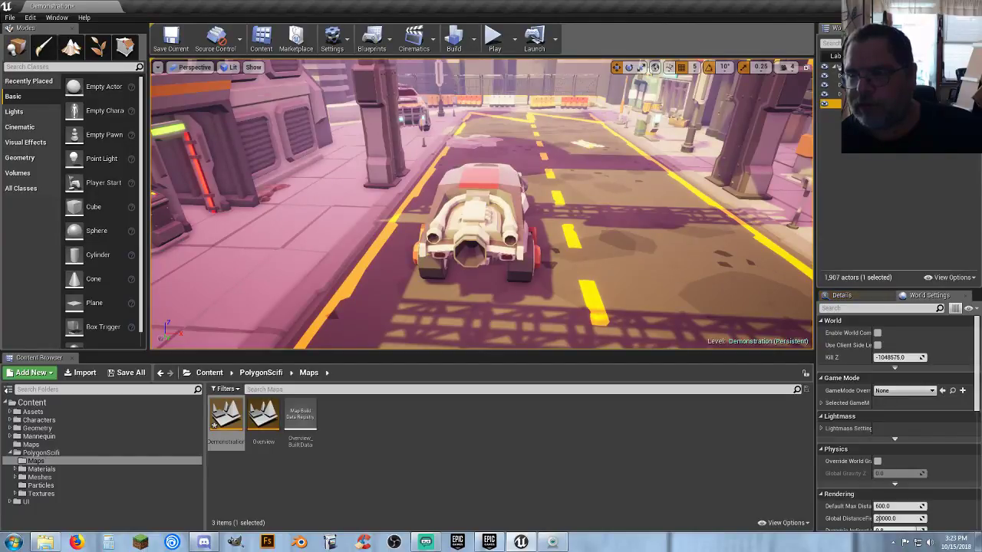
pyautogui.press('Delete')
pyautogui.click(849, 67)
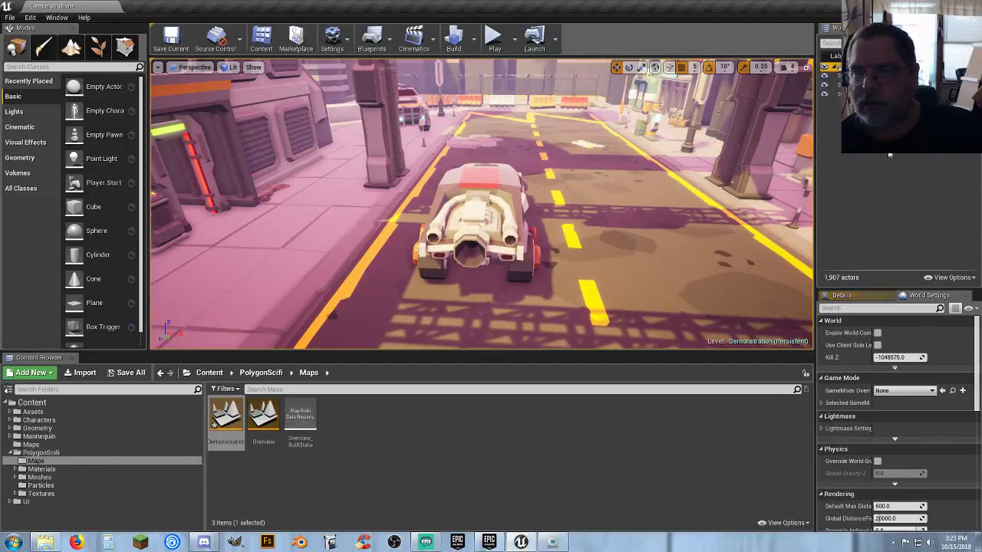
# - Bring the round manhole cover at the street intersection into view and save the Demonstration map
pyautogui.moveTo(481, 203); pyautogui.dragTo(748, 195, button='right')
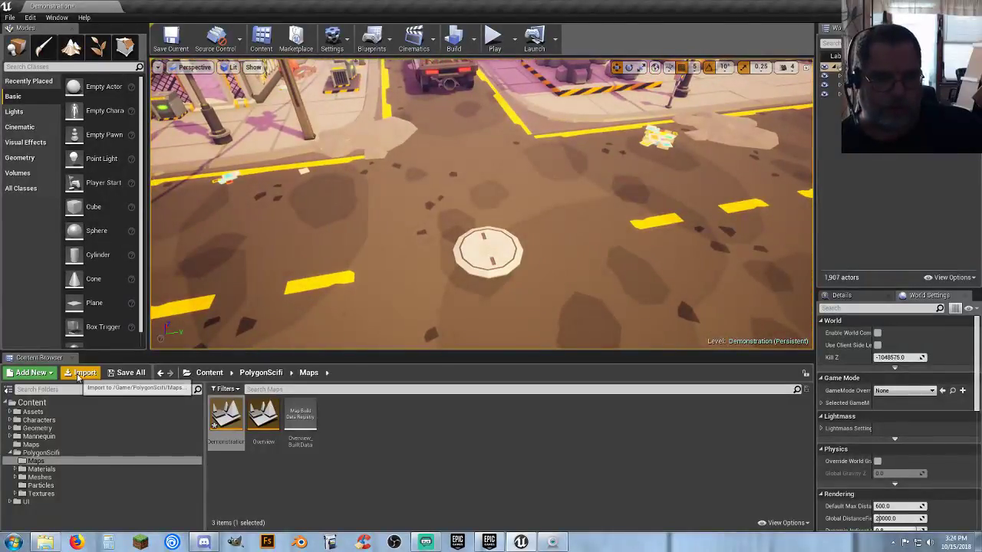
pyautogui.click(124, 376)
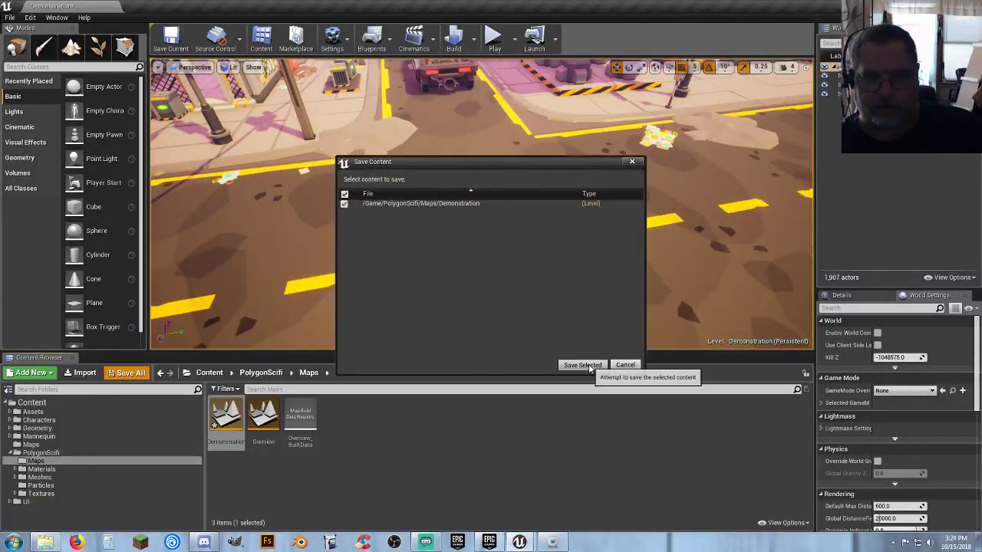
pyautogui.click(587, 364)
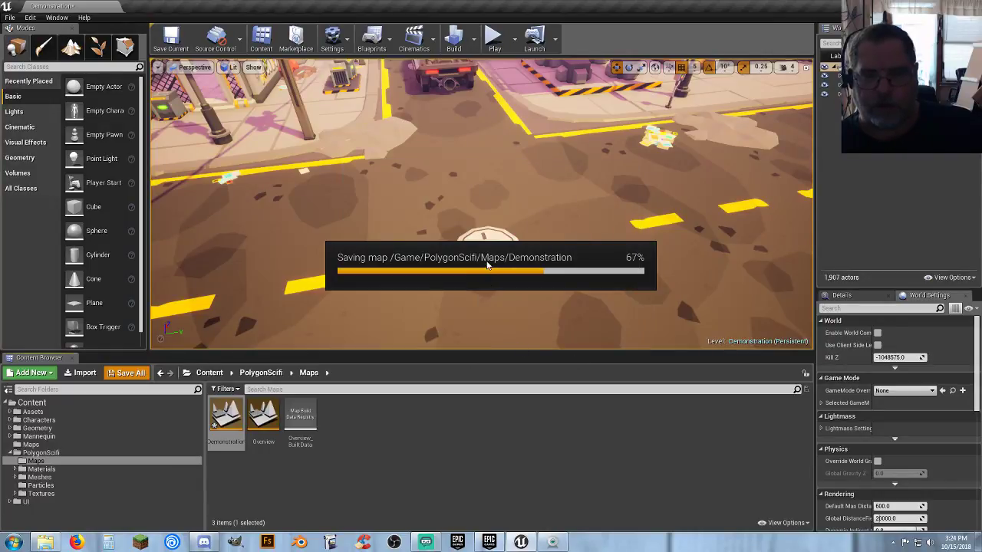
# - Set the level's GameMode Override to ThirdPersonGameMode and save the Demonstration map
pyautogui.rightClick(486, 250)
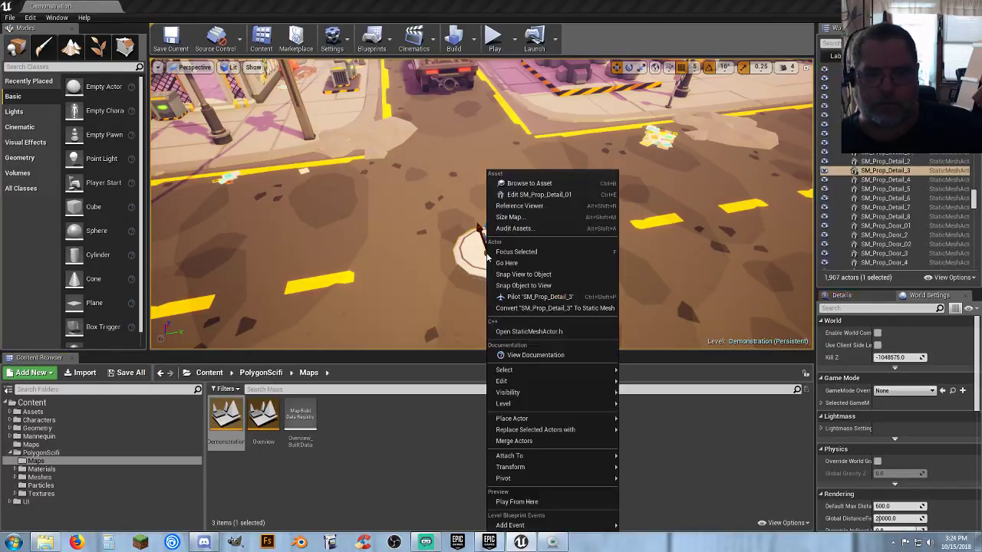
pyautogui.click(749, 474)
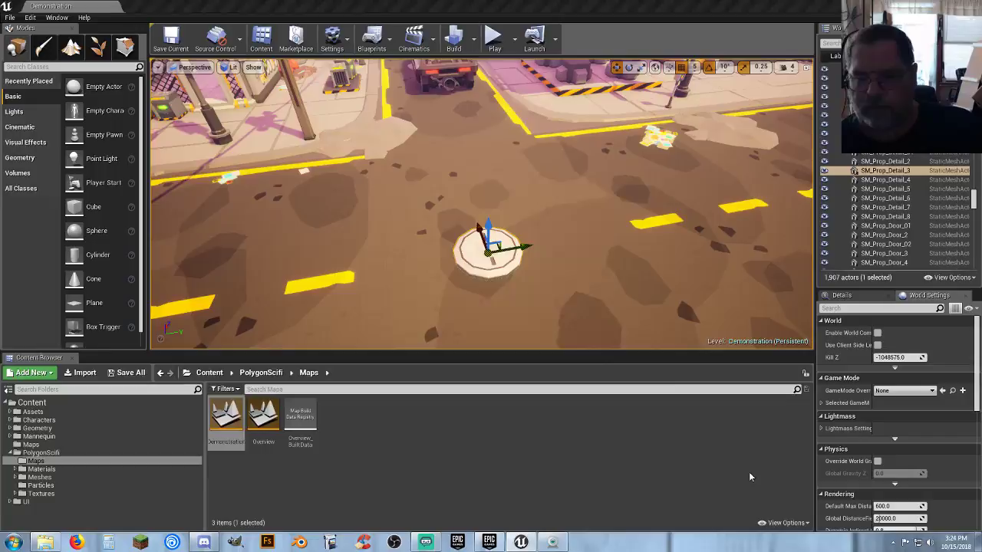
pyautogui.click(893, 392)
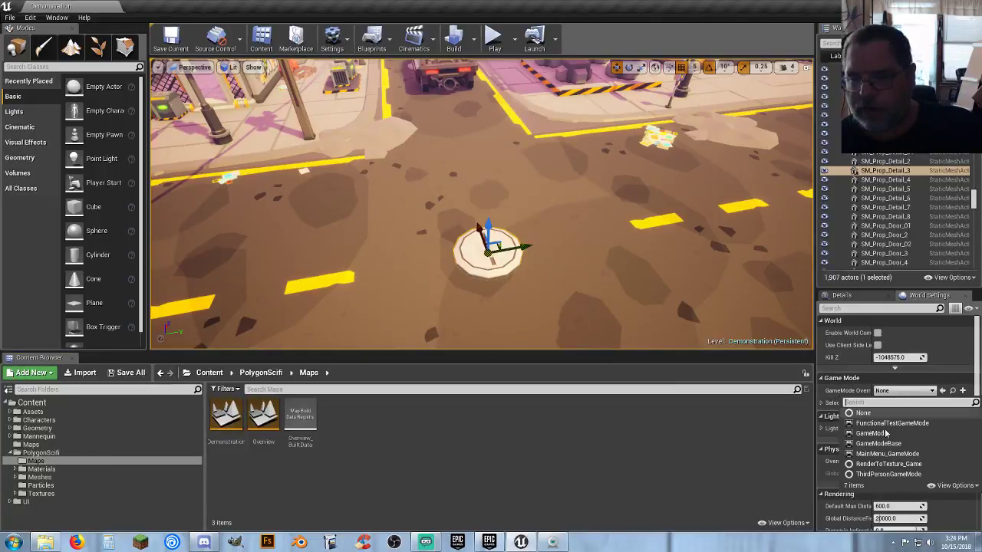
pyautogui.click(886, 473)
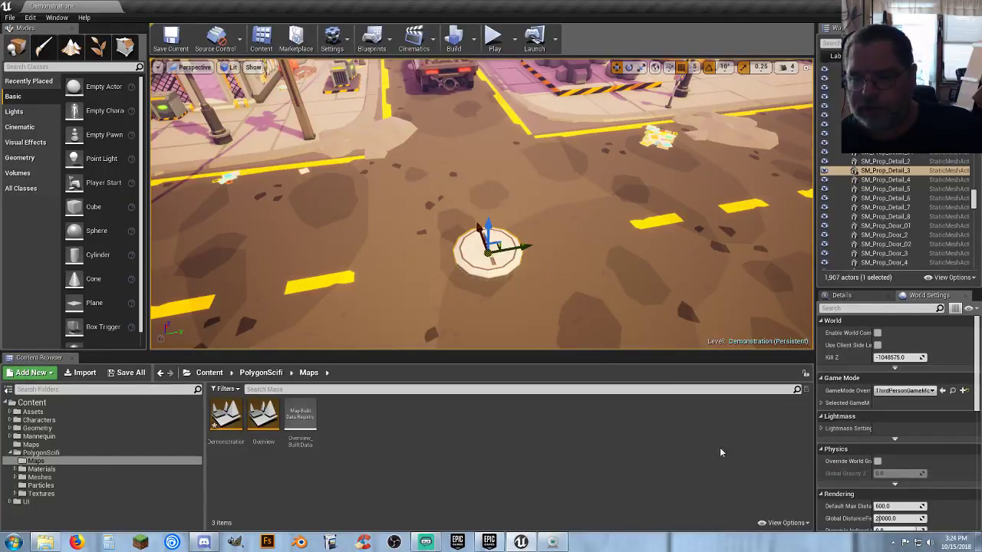
pyautogui.click(128, 372)
pyautogui.click(585, 367)
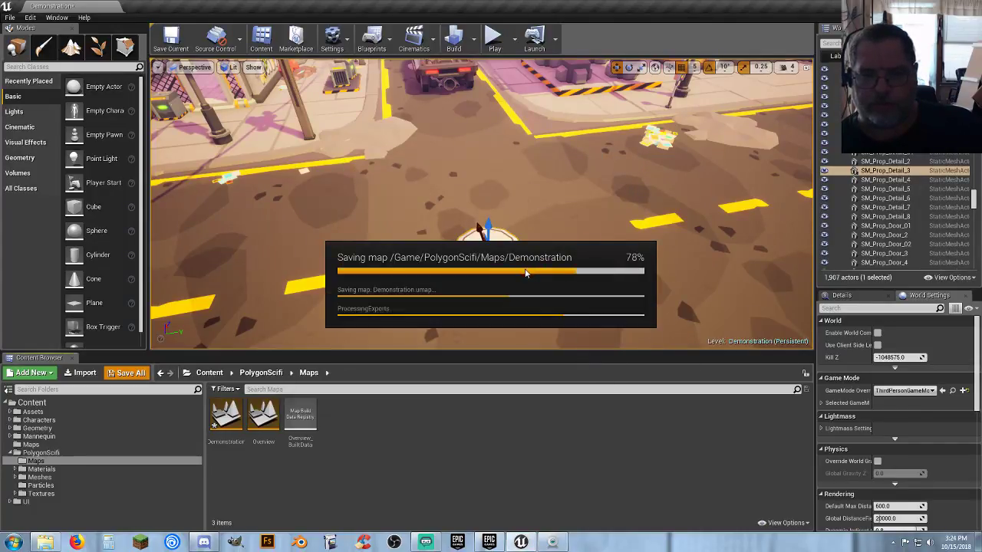
# - Start a play session from the manhole cover and run the character to the robot club's red-carpet entrance
pyautogui.rightClick(502, 261)
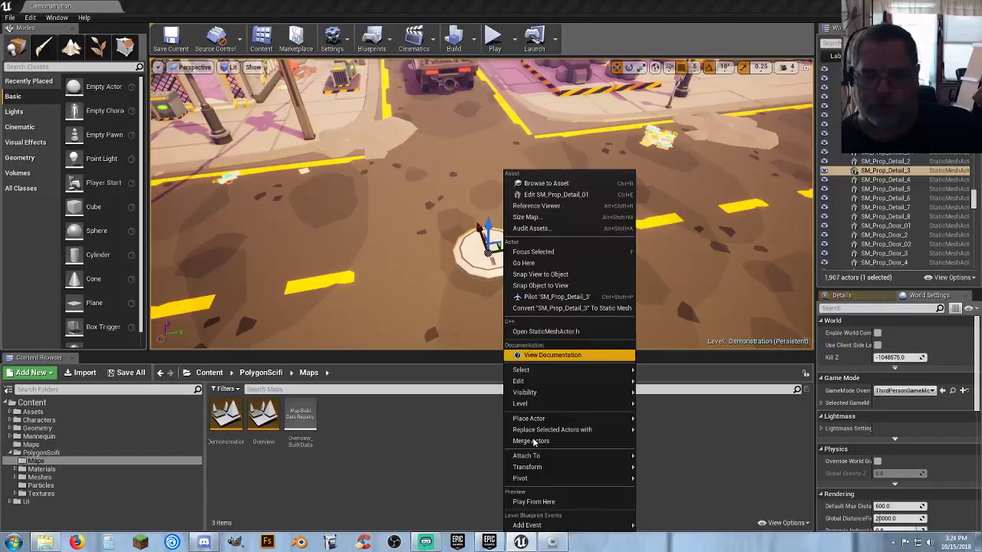
pyautogui.click(537, 502)
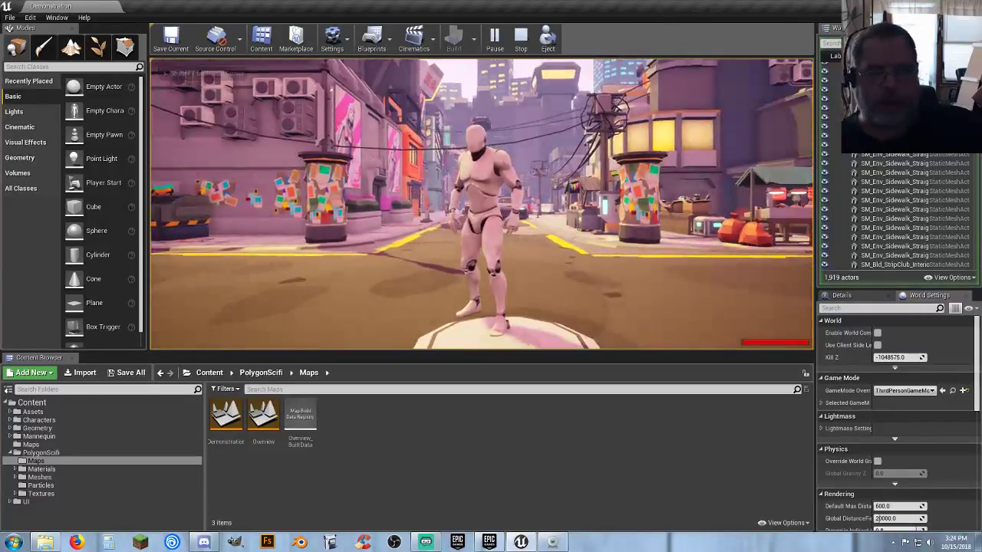
pyautogui.press('w')
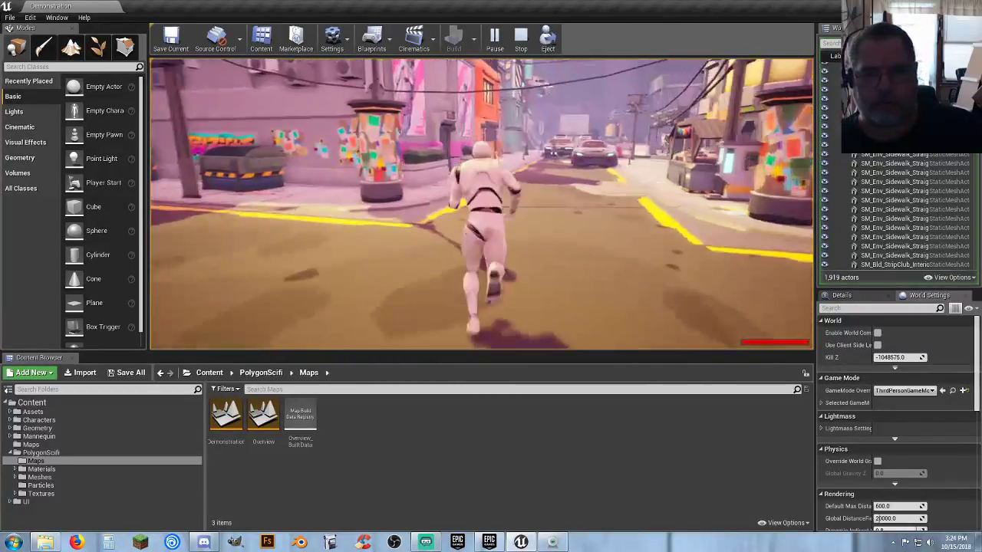
pyautogui.press('w')
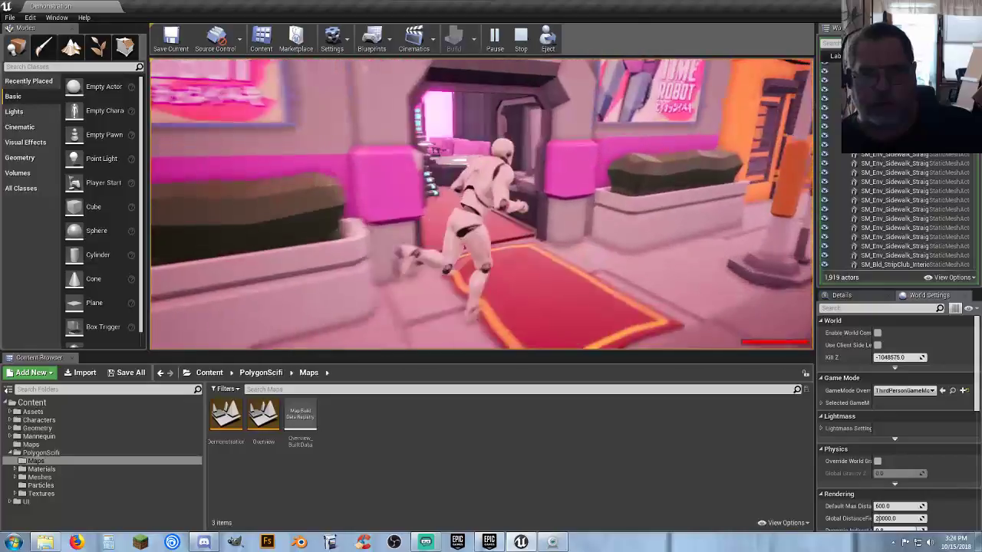
pyautogui.press('w')
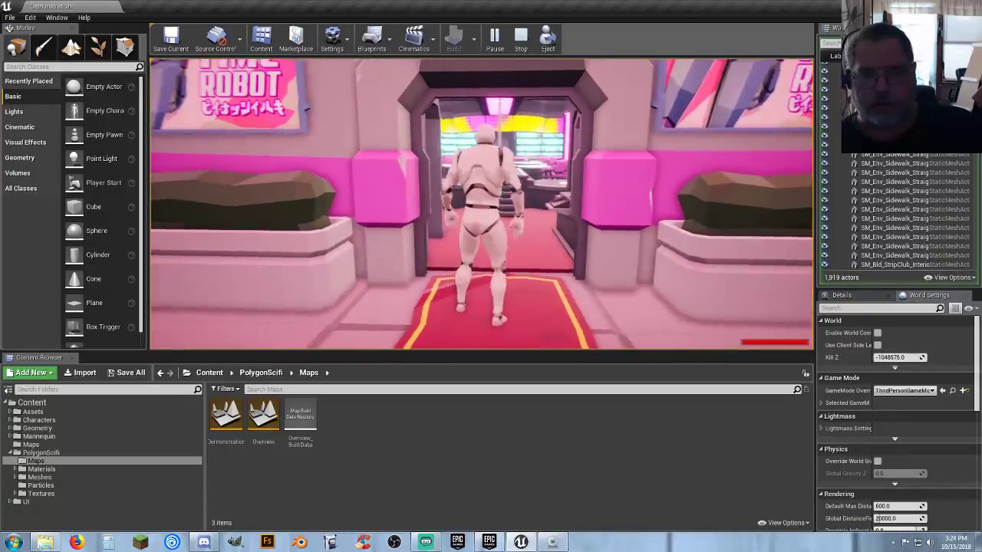
# - Run the character through the streets to inspect the shop counter, the Digital Implants storefront and the parked red car
pyautogui.press('w')
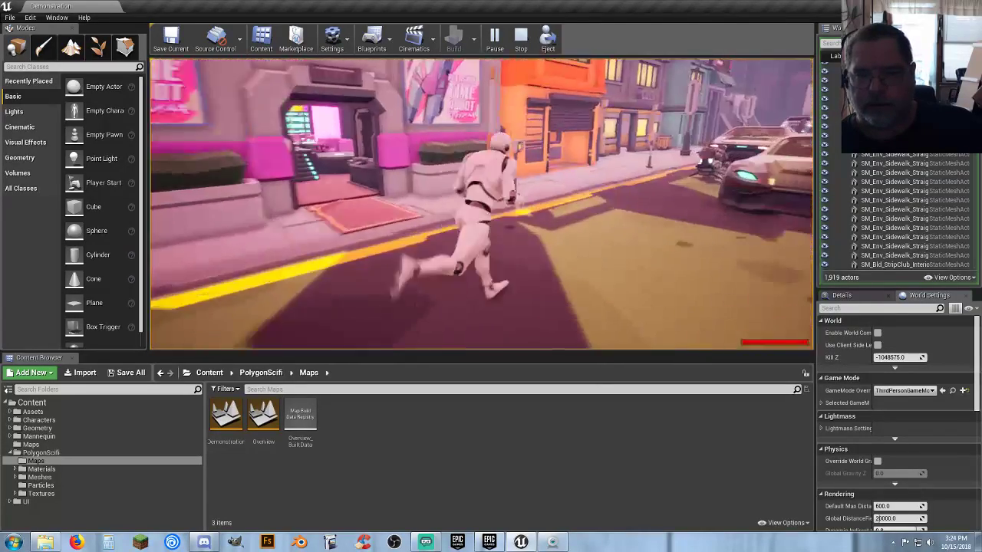
pyautogui.press('w')
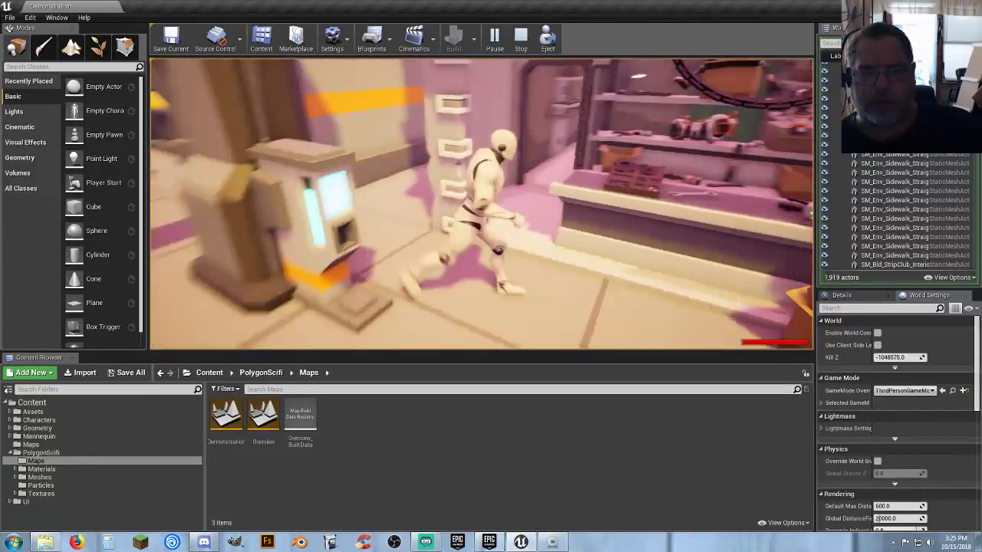
pyautogui.press('a')
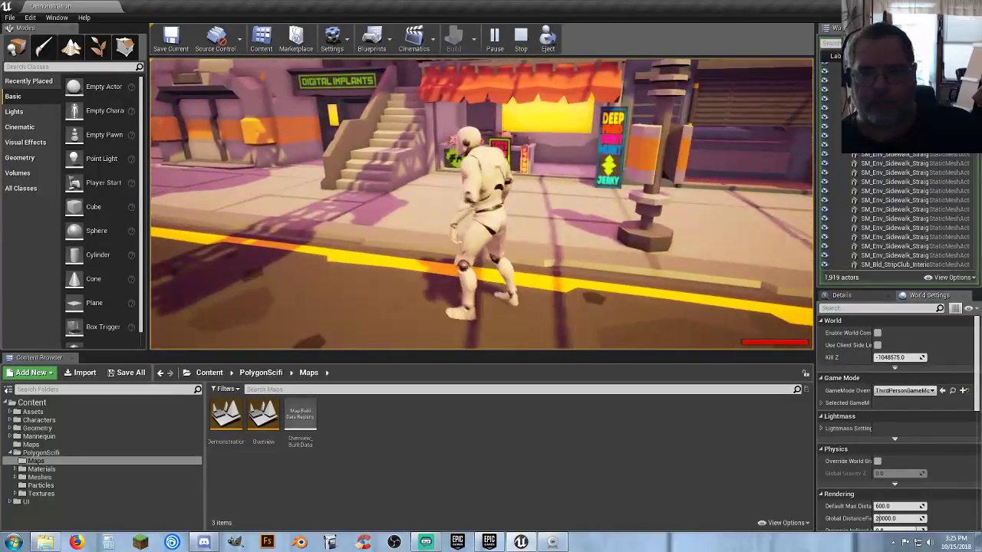
pyautogui.press('d')
pyautogui.press('w')
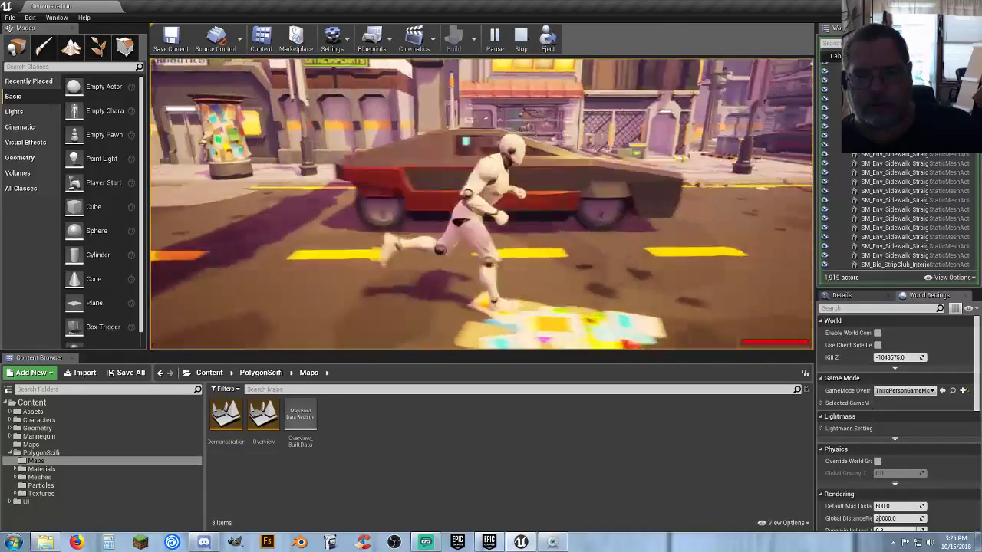
pyautogui.press('a')
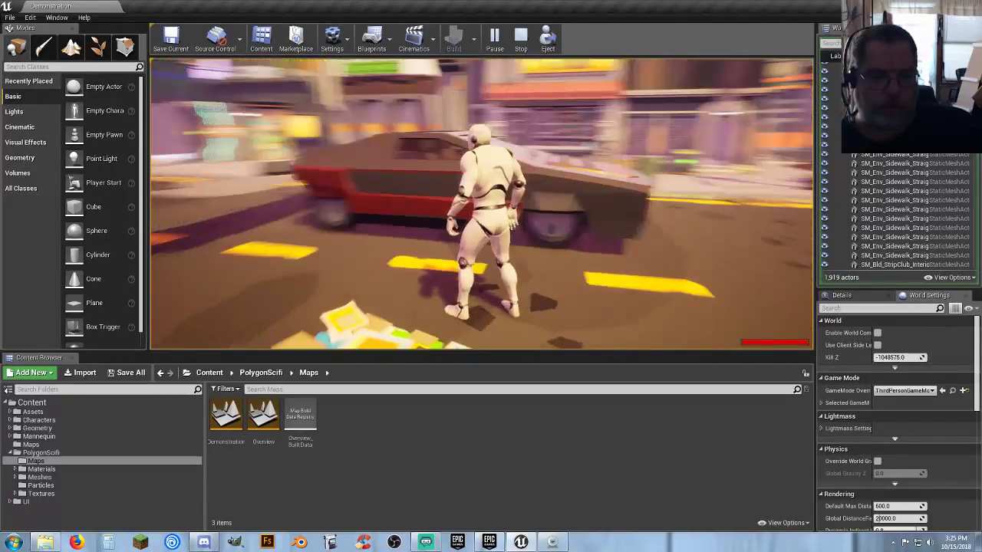
pyautogui.press('d')
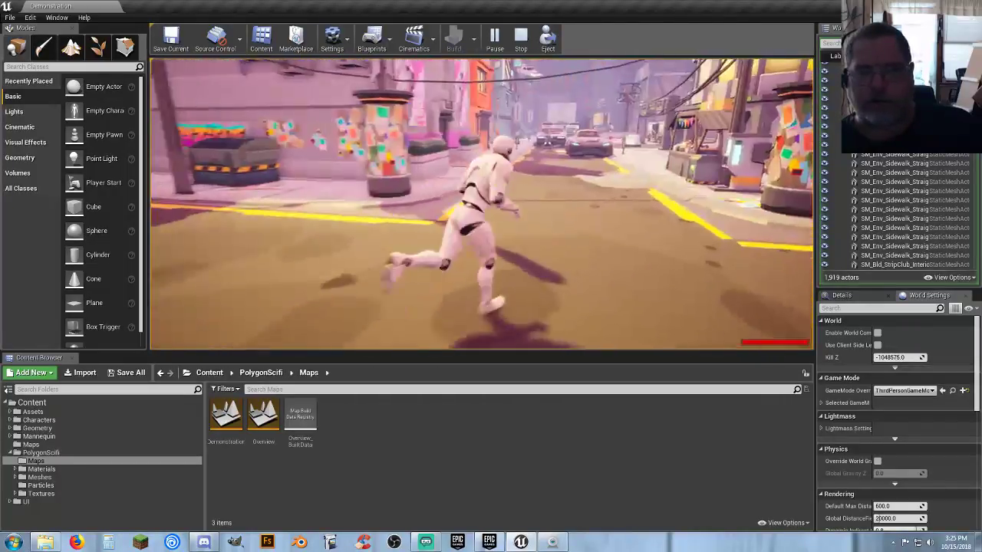
# - Run past the parked cars and wrecked bike to examine the open doorway of the orange-walled building
pyautogui.press('w')
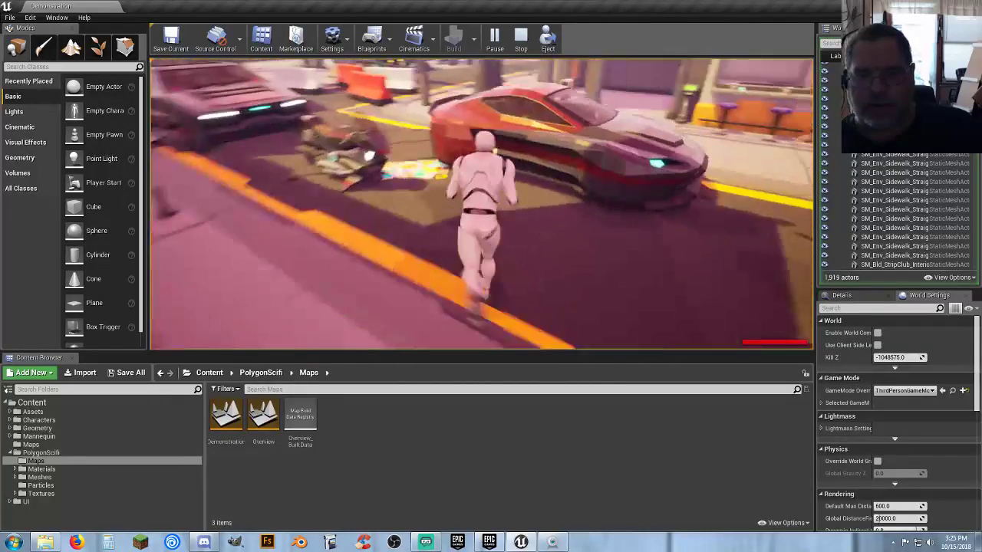
pyautogui.press('a')
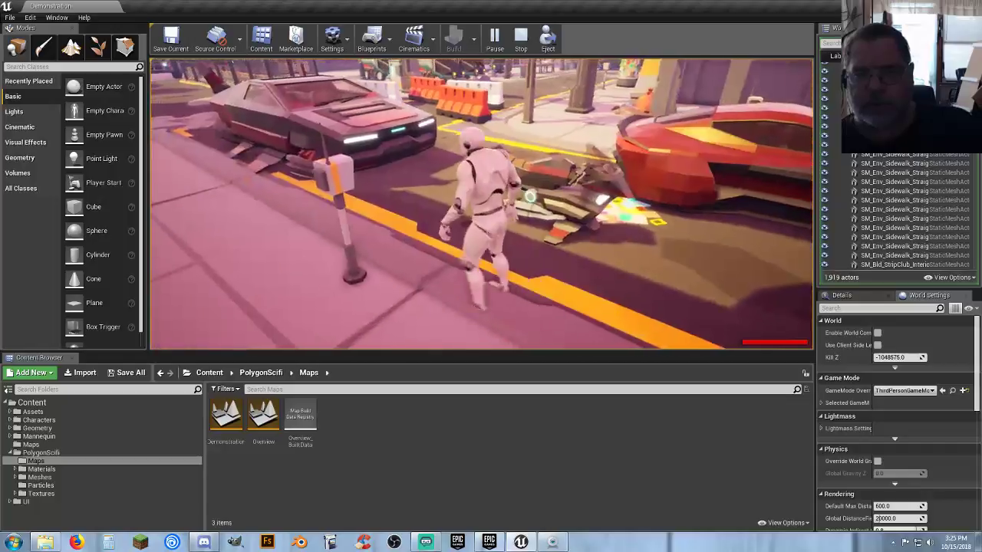
pyautogui.press('w')
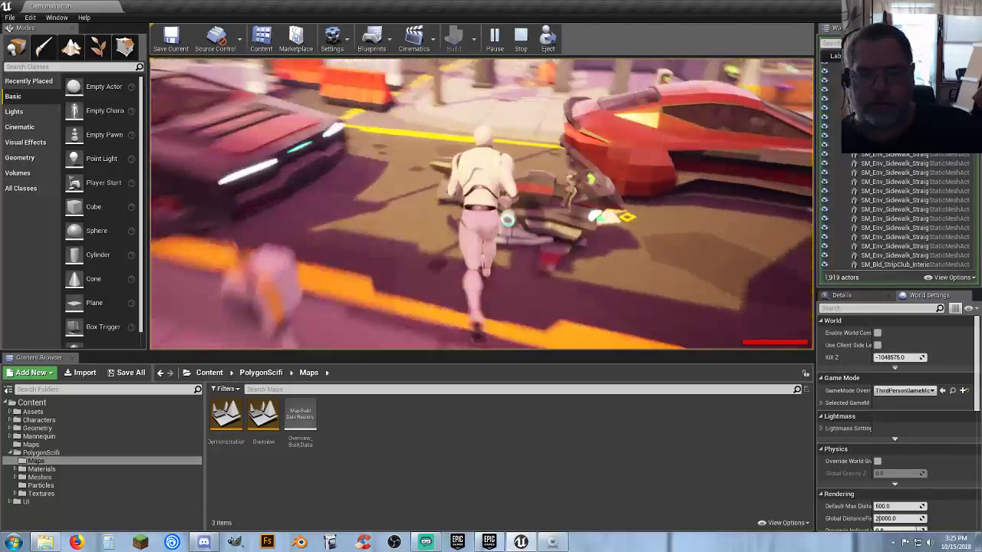
pyautogui.press('w')
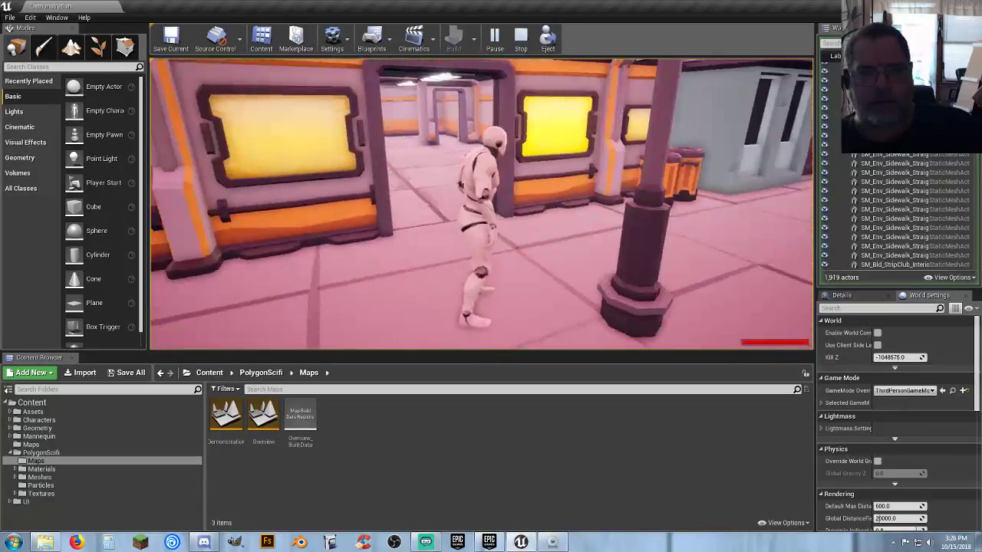
pyautogui.press('w')
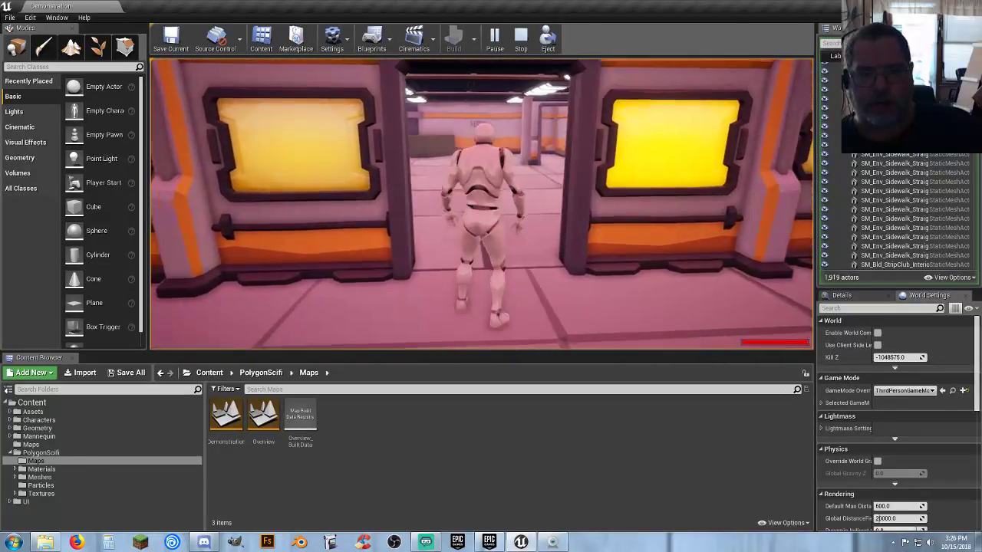
pyautogui.press('w')
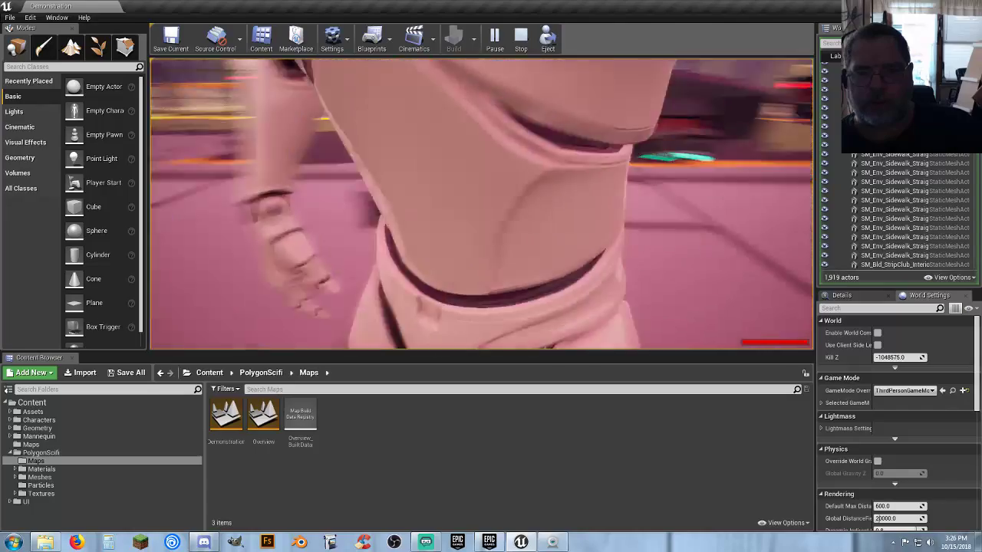
# - Run the character past the red car back to the robot club's red-carpet entrance and end the play session
pyautogui.press('w')
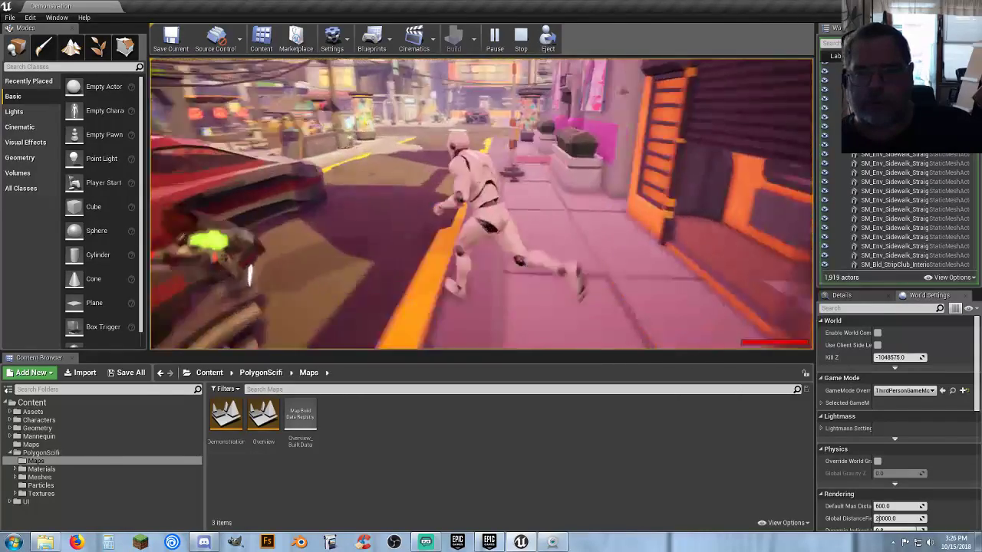
pyautogui.press('w')
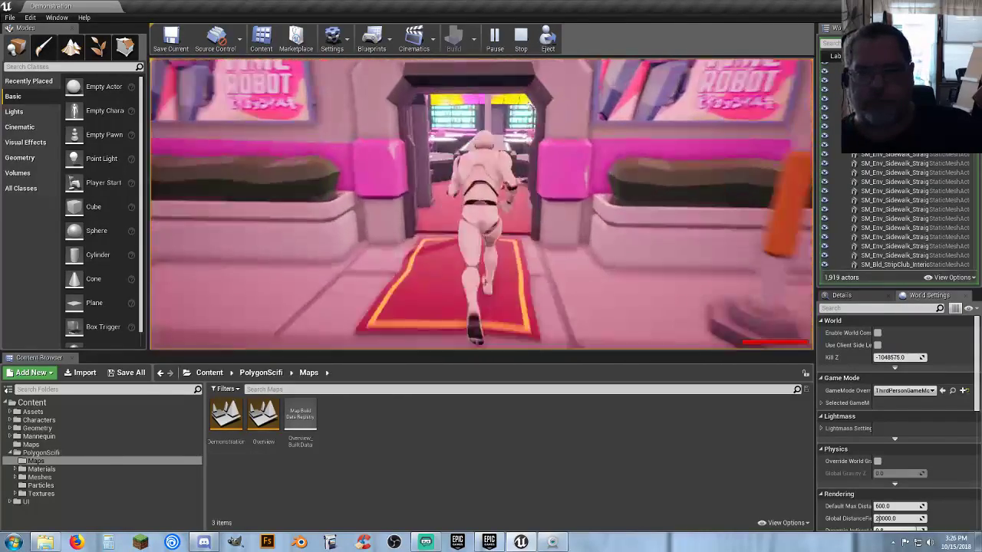
pyautogui.press('w')
pyautogui.press('s')
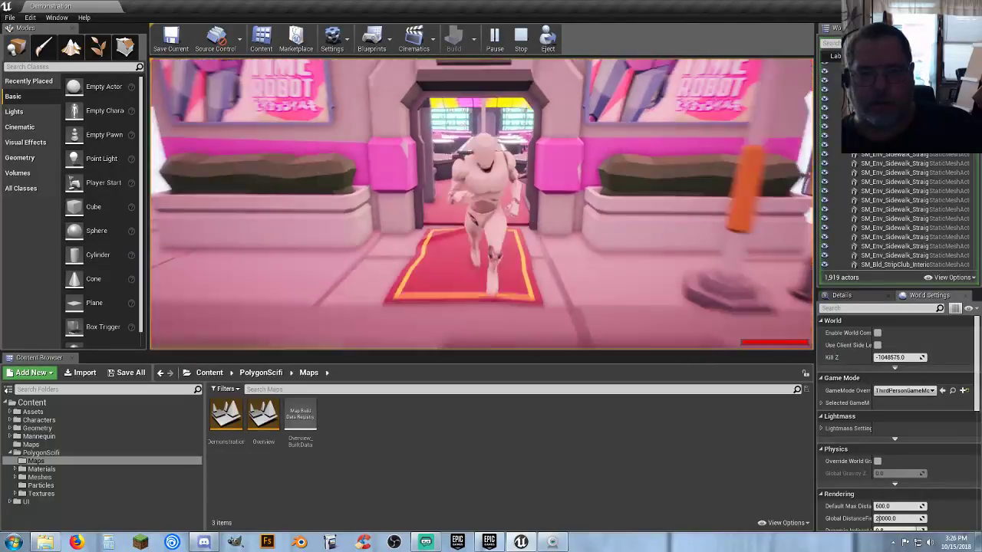
pyautogui.press('Escape')
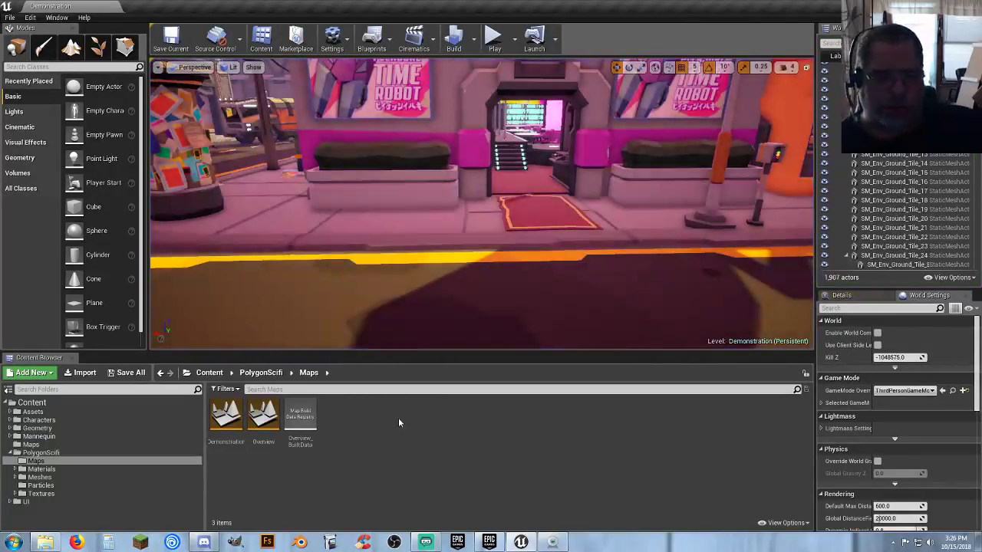
# - Open the Player_Base blueprint from the Characters/Player/Blueprints folder
pyautogui.click(12, 422)
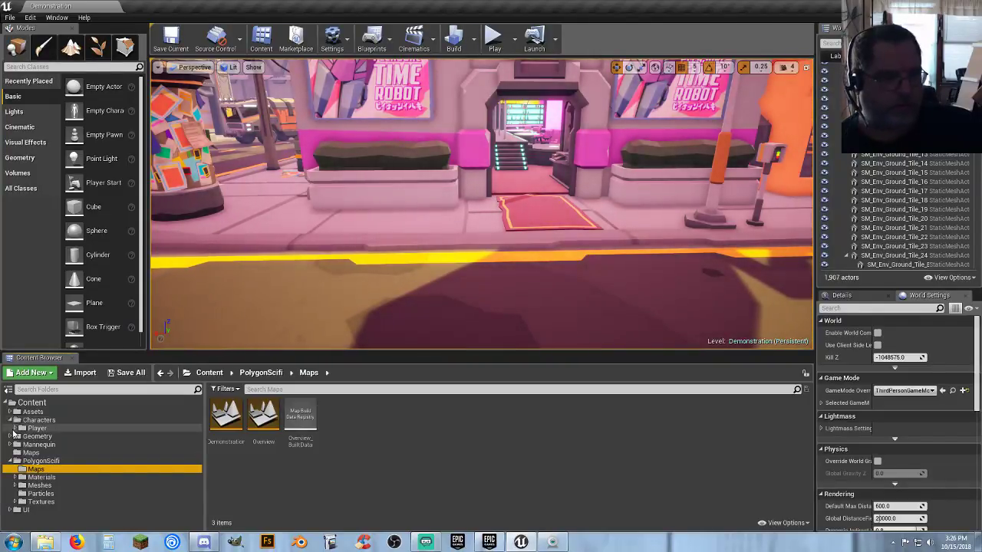
pyautogui.click(35, 428)
pyautogui.click(15, 428)
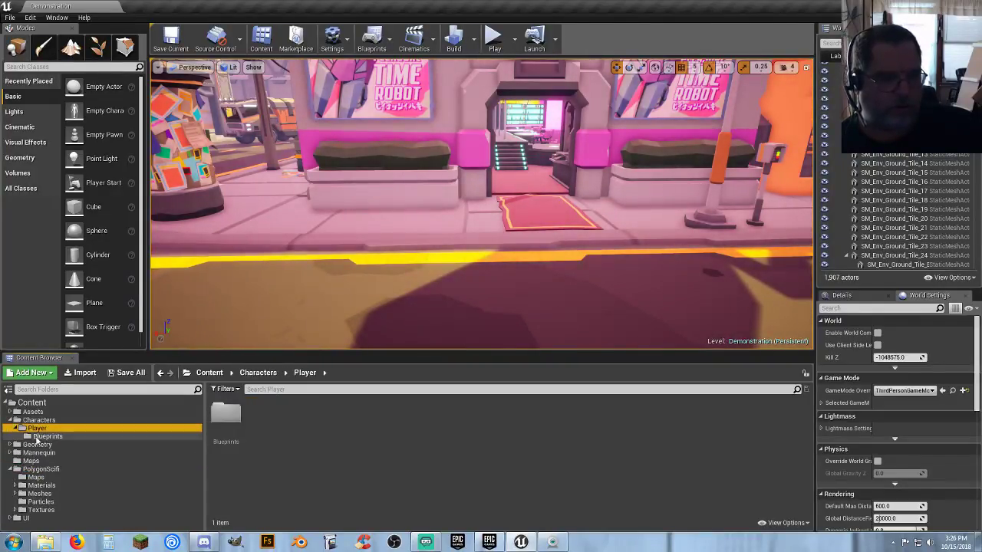
pyautogui.click(77, 437)
pyautogui.doubleClick(227, 420)
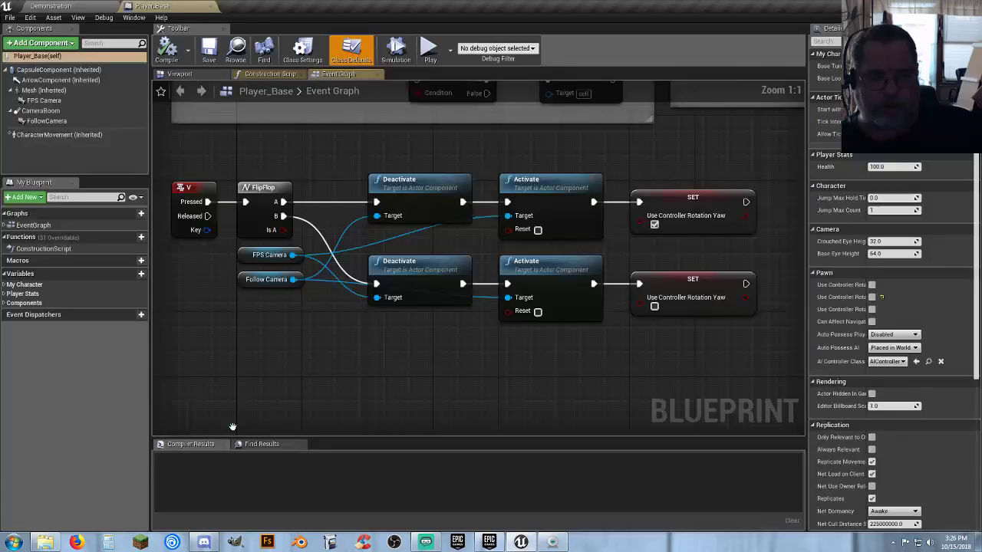
# - Add a Boolean variable named "Can Shoot?" to the Player_Base blueprint
pyautogui.scroll(-2, 299, 338)
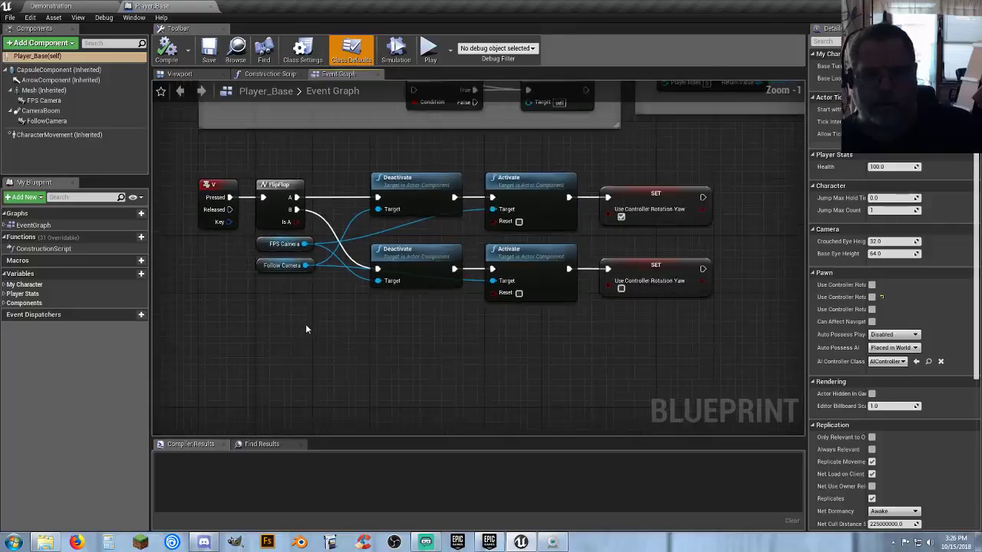
pyautogui.moveTo(671, 324); pyautogui.dragTo(185, 187)
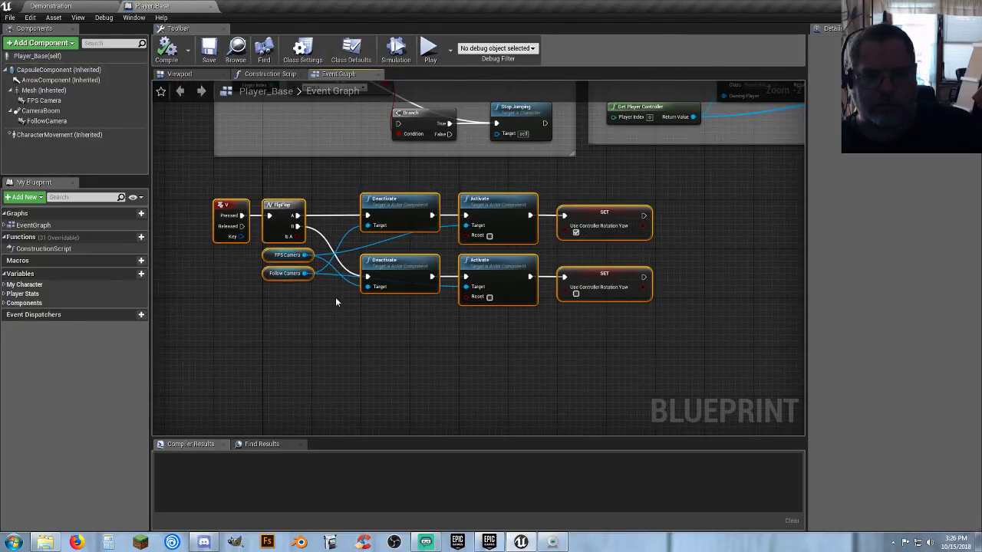
pyautogui.click(395, 344)
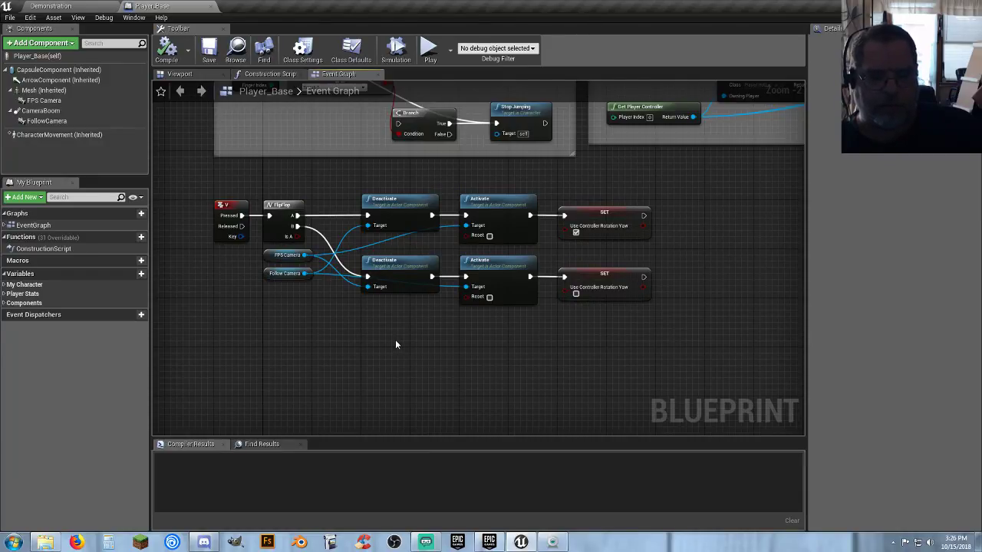
pyautogui.moveTo(357, 343); pyautogui.dragTo(353, 330, button='right')
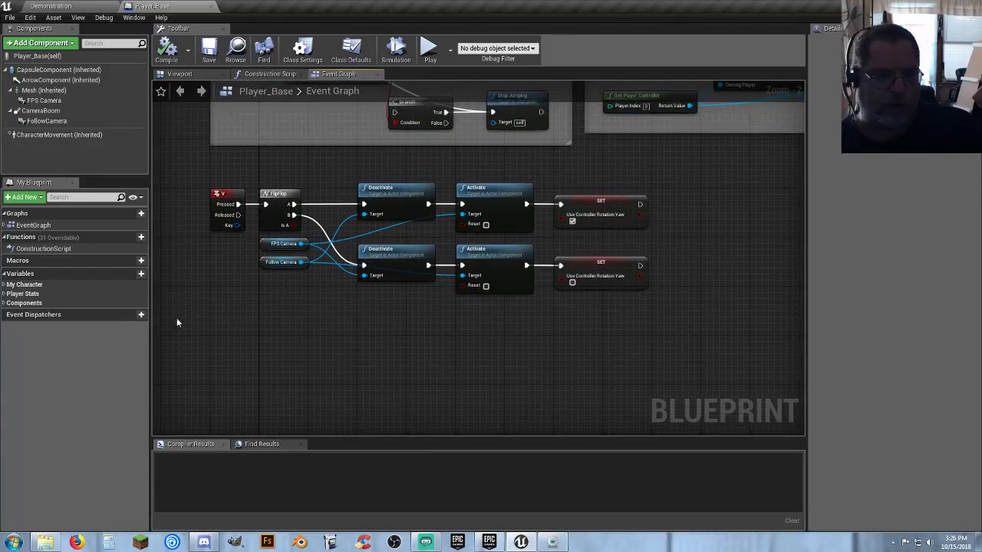
pyautogui.click(141, 273)
pyautogui.write('Ca')
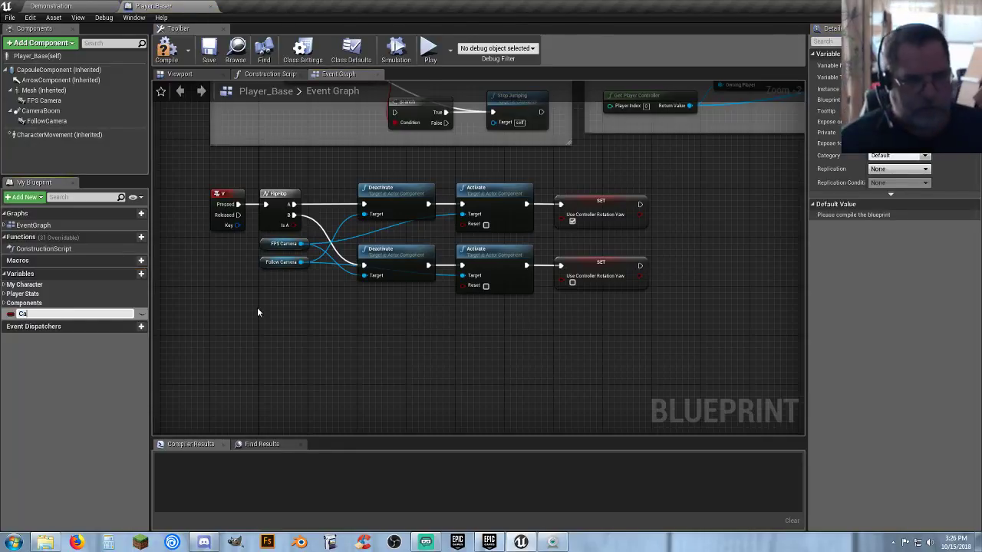
pyautogui.write('n Shoot?')
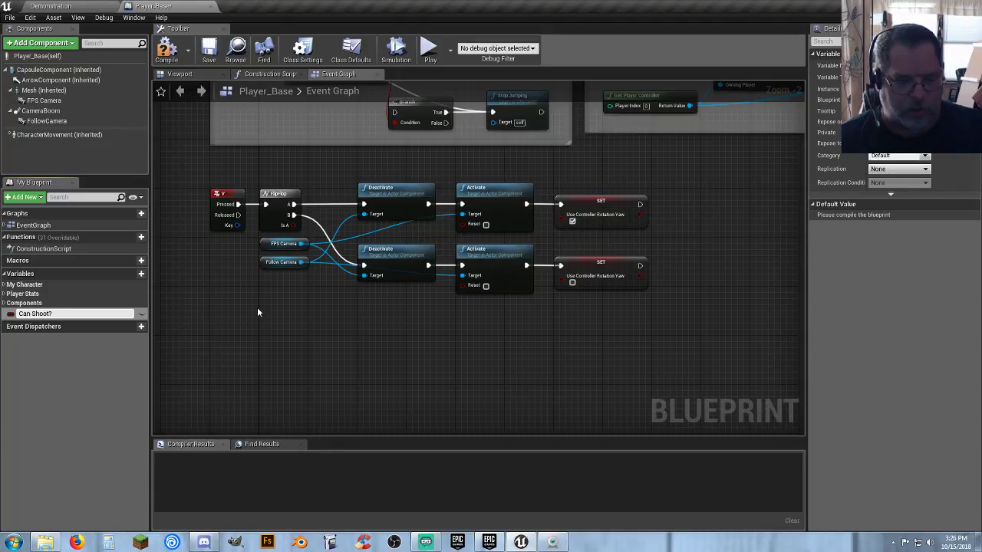
pyautogui.press('Return')
# - Place a Set Can Shoot? node after the upper Use Controller Rotation Yaw setter, connect their execution pins and align it
pyautogui.moveTo(341, 333); pyautogui.dragTo(210, 339, button='right')
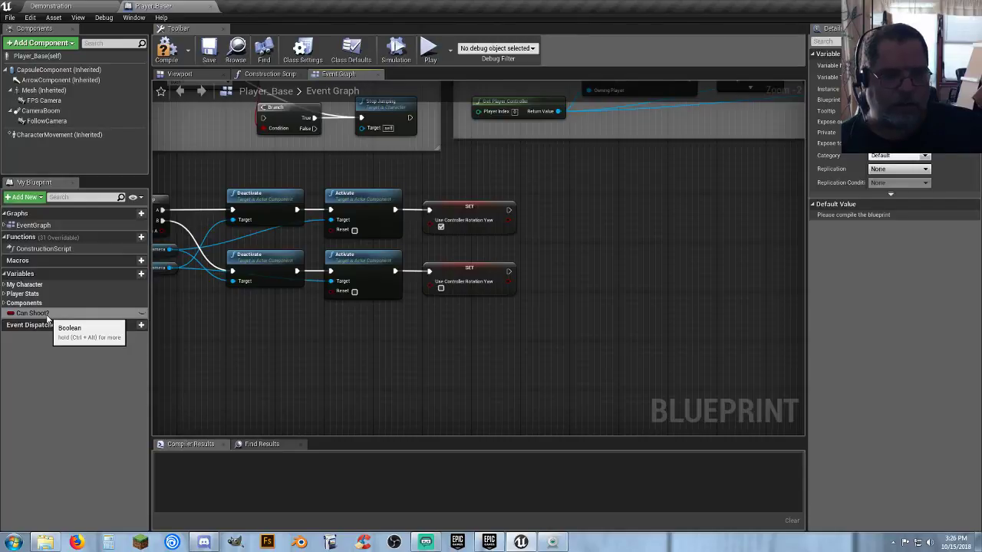
pyautogui.keyDown('alt'); pyautogui.moveTo(31, 313); pyautogui.dragTo(509, 209); pyautogui.keyUp('alt')
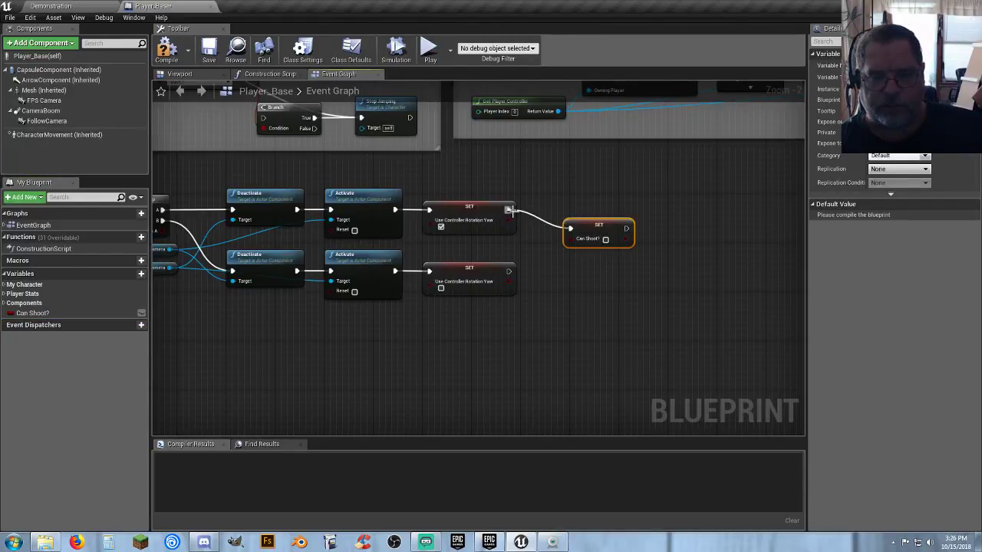
pyautogui.moveTo(580, 225); pyautogui.dragTo(561, 207)
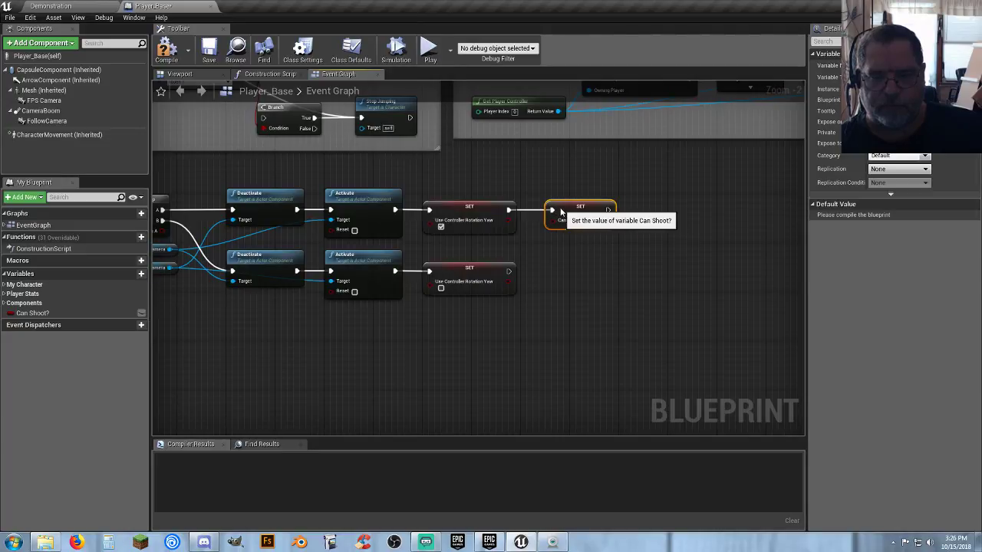
# - Paste a second Set Can Shoot? node, connect it after the lower Use Controller Rotation Yaw setter and align both Can Shoot? nodes
pyautogui.click(559, 253)
pyautogui.hotkey('ctrl', 'v')
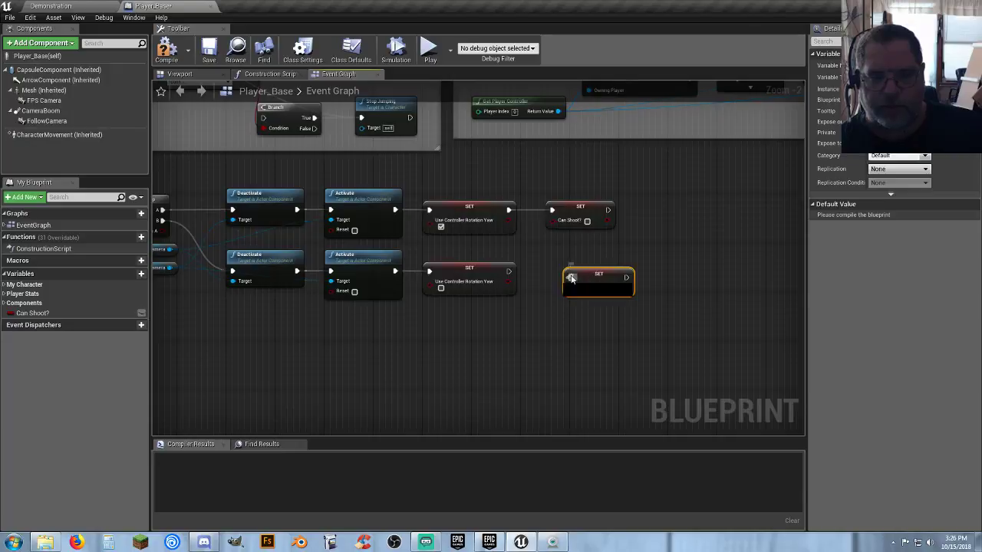
pyautogui.moveTo(571, 278); pyautogui.dragTo(508, 272)
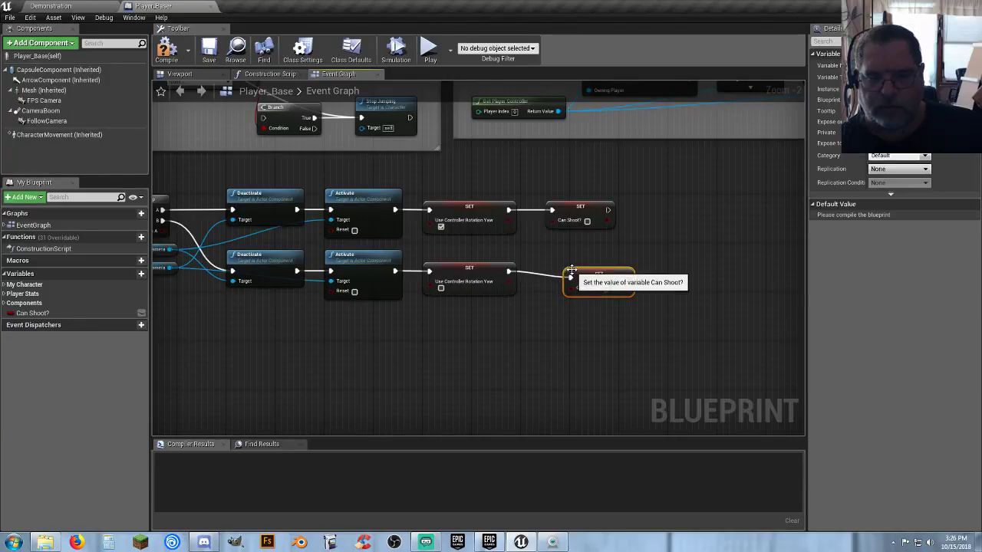
pyautogui.moveTo(571, 268); pyautogui.dragTo(546, 265)
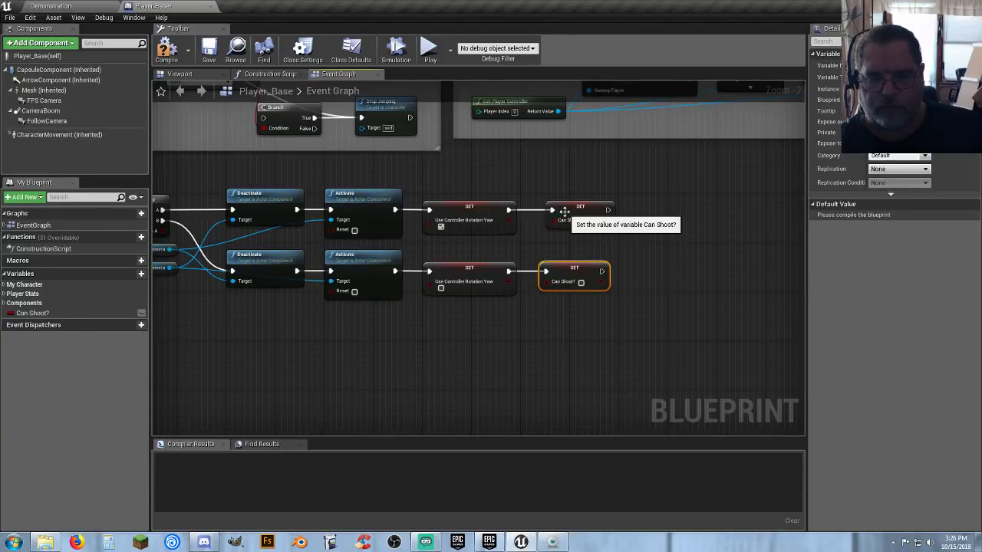
pyautogui.moveTo(564, 210); pyautogui.dragTo(559, 210)
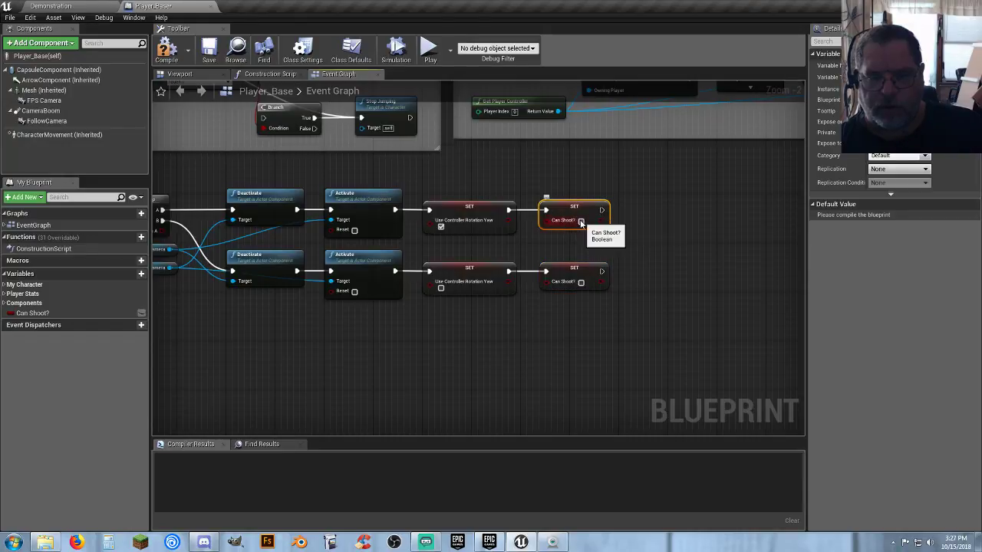
# - Set Can Shoot? to true in the upper branch's setter, and compile and save the Player_Base blueprint
pyautogui.click(581, 222)
pyautogui.click(465, 335)
pyautogui.moveTo(373, 335); pyautogui.dragTo(469, 334, button='right')
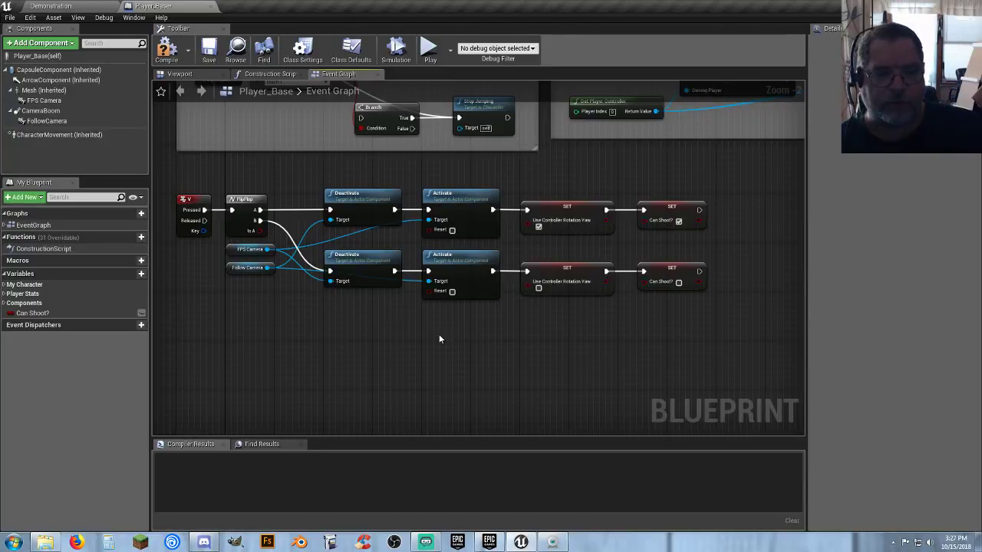
pyautogui.moveTo(439, 336); pyautogui.dragTo(472, 288, button='right')
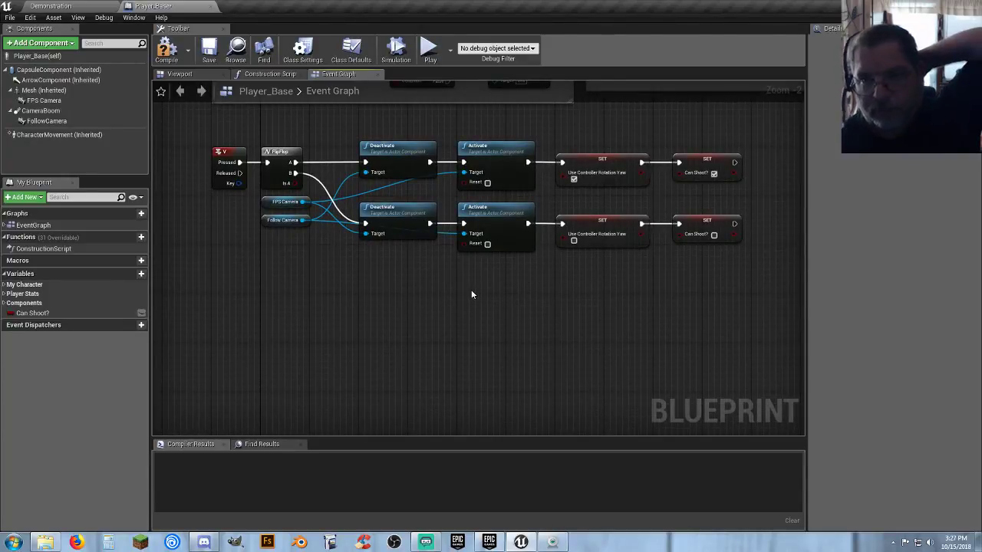
pyautogui.click(205, 53)
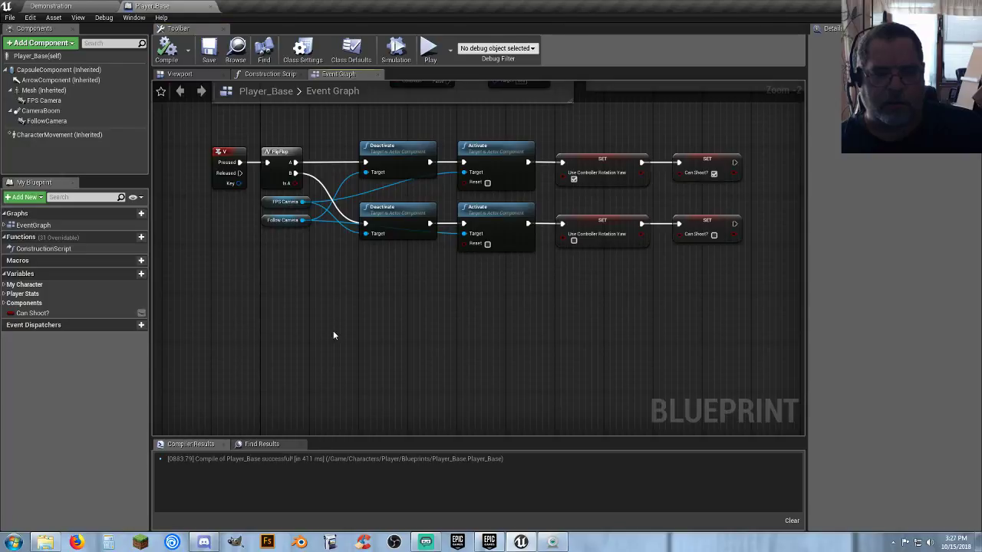
# - Add a custom event named Fire in the empty graph area below the camera-toggle nodes
pyautogui.moveTo(333, 335); pyautogui.dragTo(397, 304, button='right')
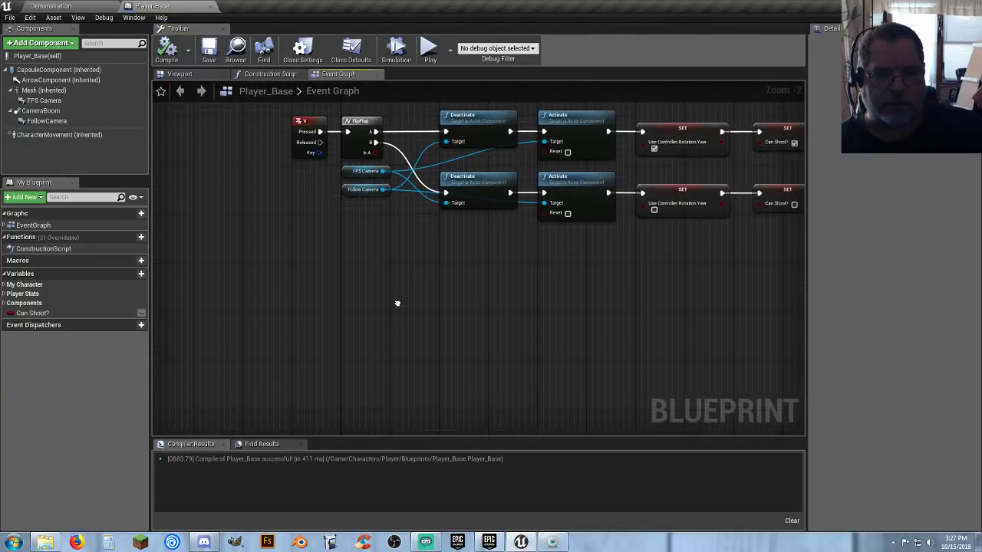
pyautogui.rightClick(314, 330)
pyautogui.write('custom event')
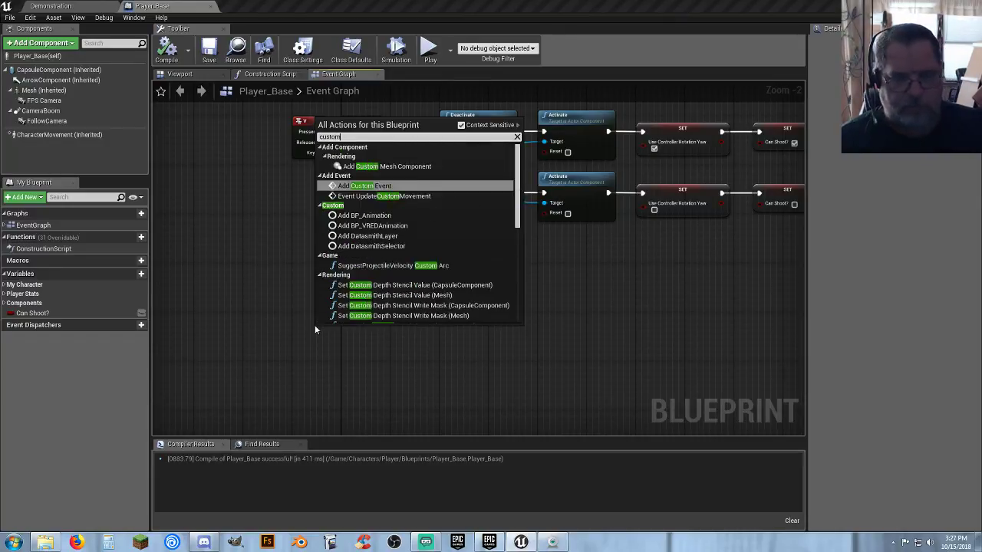
pyautogui.press('Return')
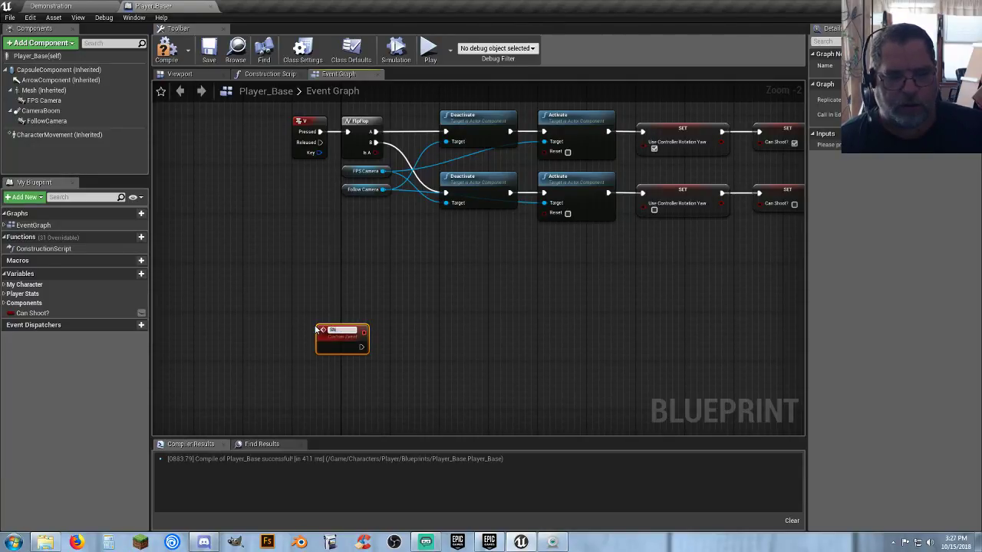
pyautogui.press('Return')
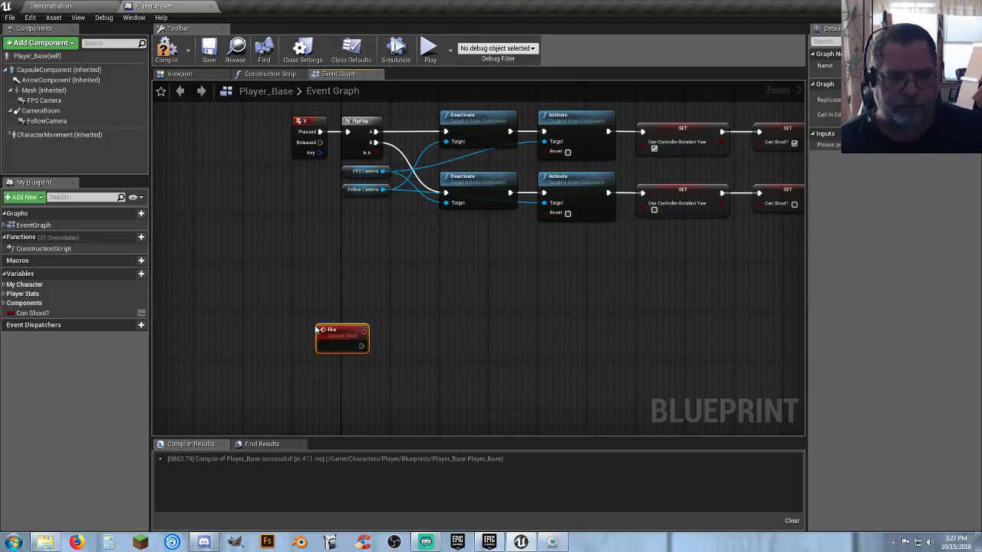
pyautogui.moveTo(339, 330); pyautogui.dragTo(317, 319)
pyautogui.click(371, 309)
# - Delete the Fire custom event from the event graph
pyautogui.moveTo(371, 309); pyautogui.dragTo(390, 282, button='right')
pyautogui.scroll(3, 391, 287)
pyautogui.click(315, 290)
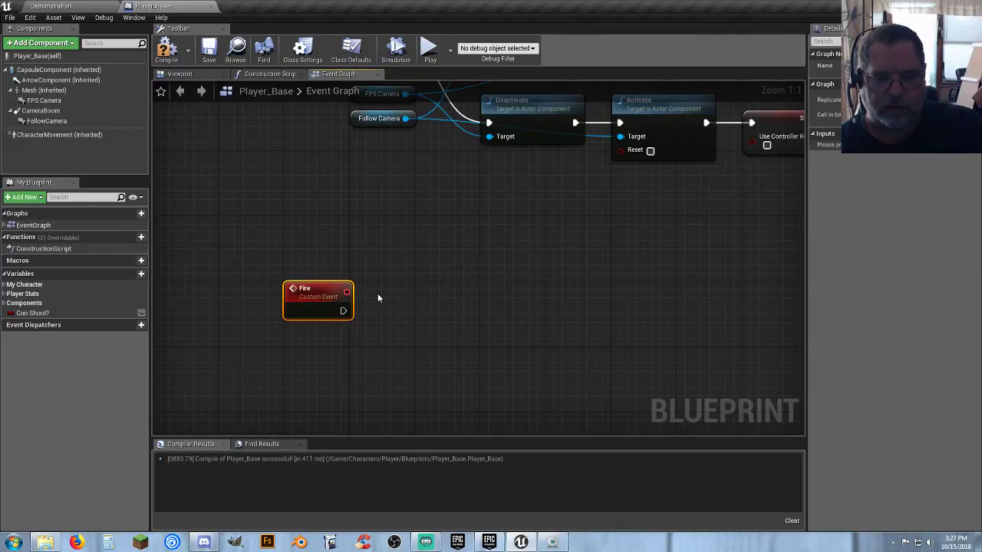
pyautogui.scroll(-2, 368, 298)
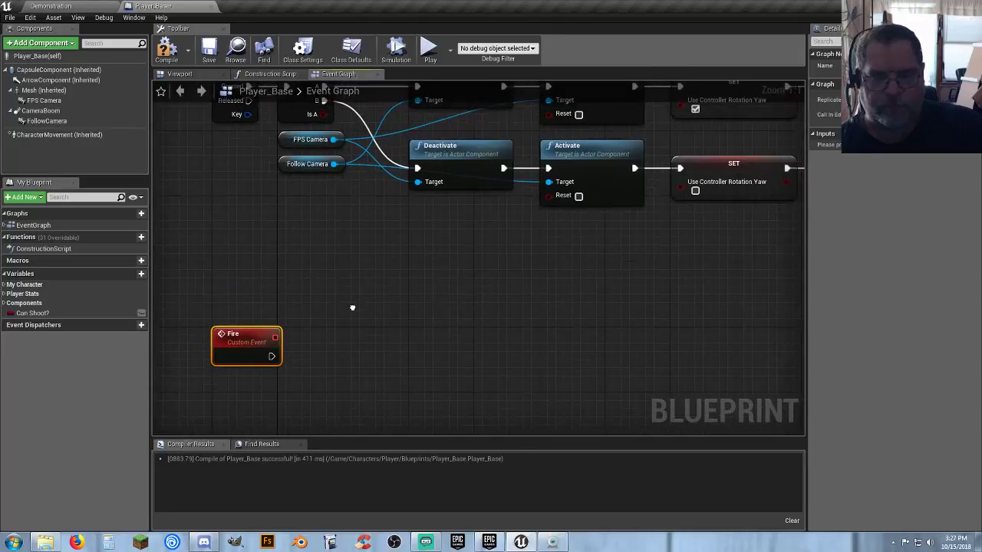
pyautogui.scroll(2, 420, 254)
pyautogui.moveTo(420, 254); pyautogui.dragTo(428, 248, button='right')
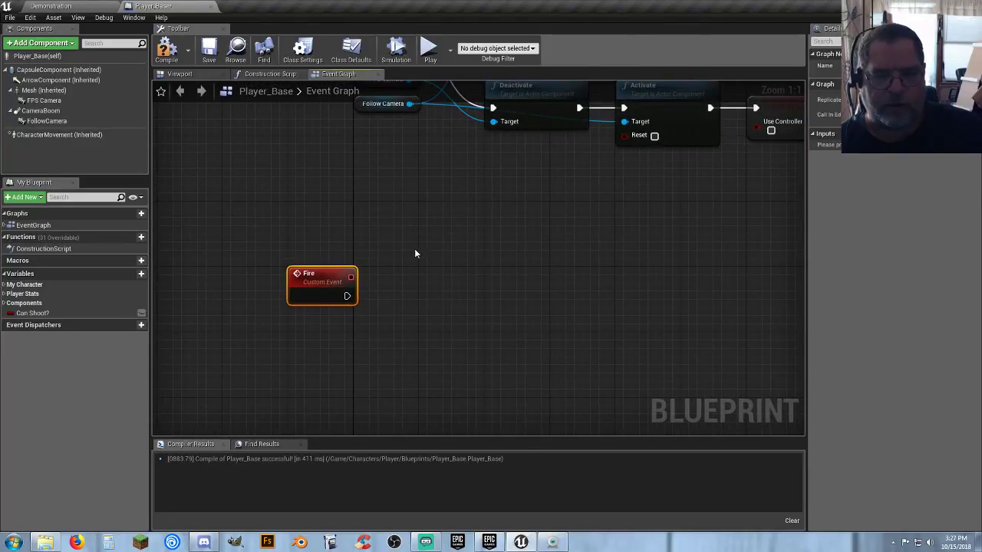
pyautogui.doubleClick(315, 273)
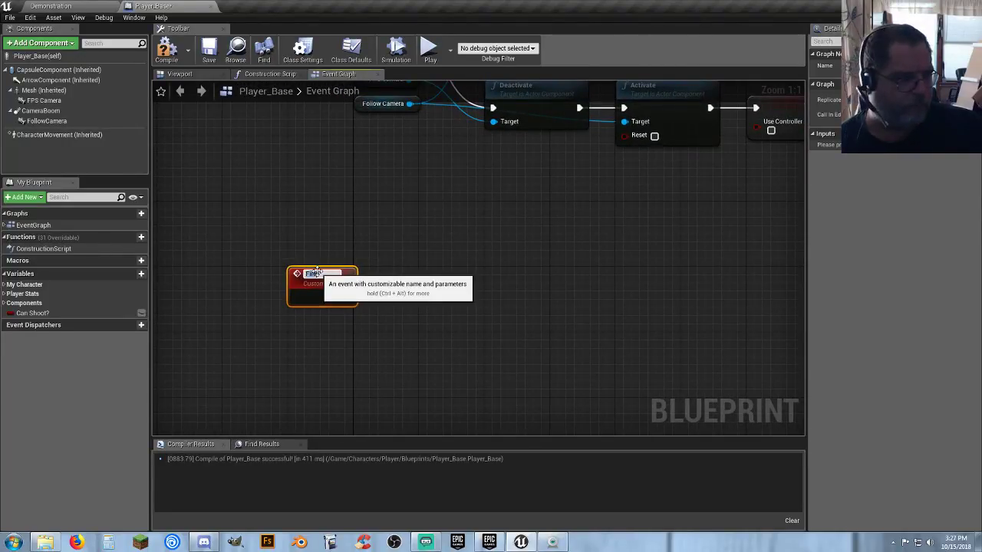
pyautogui.click(310, 309)
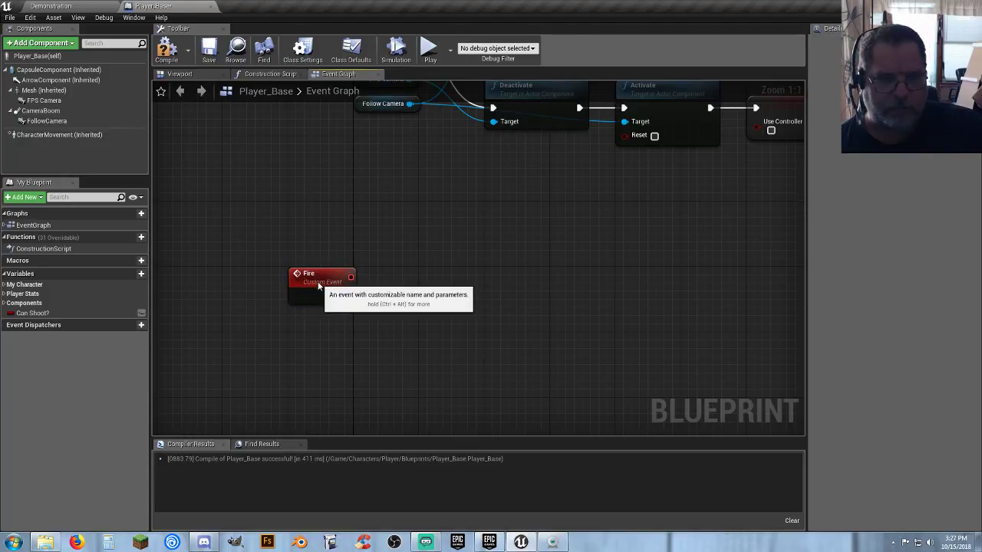
pyautogui.click(319, 285)
pyautogui.press('Delete')
# - Add a Left Mouse Button event in the empty graph area below the camera-toggle nodes
pyautogui.rightClick(307, 275)
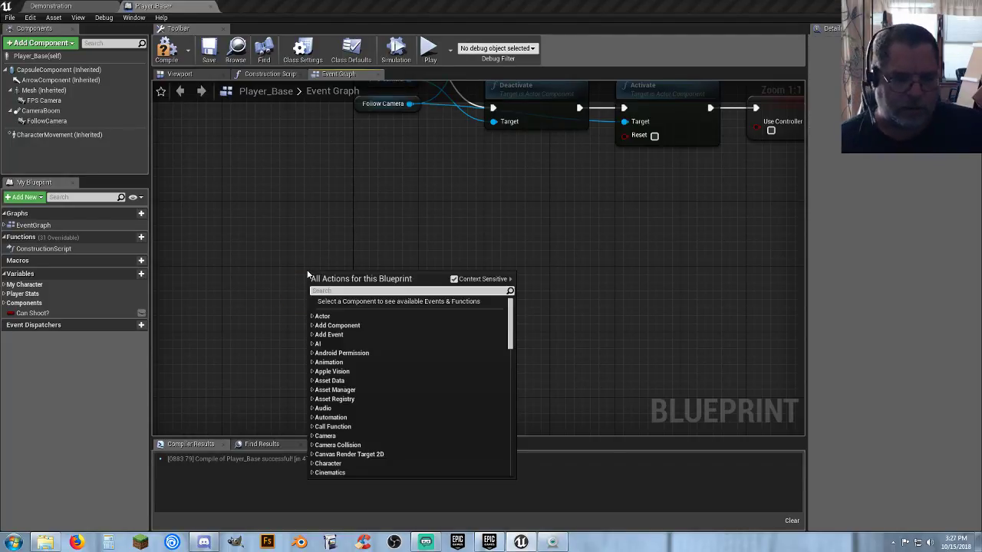
pyautogui.write('mouse')
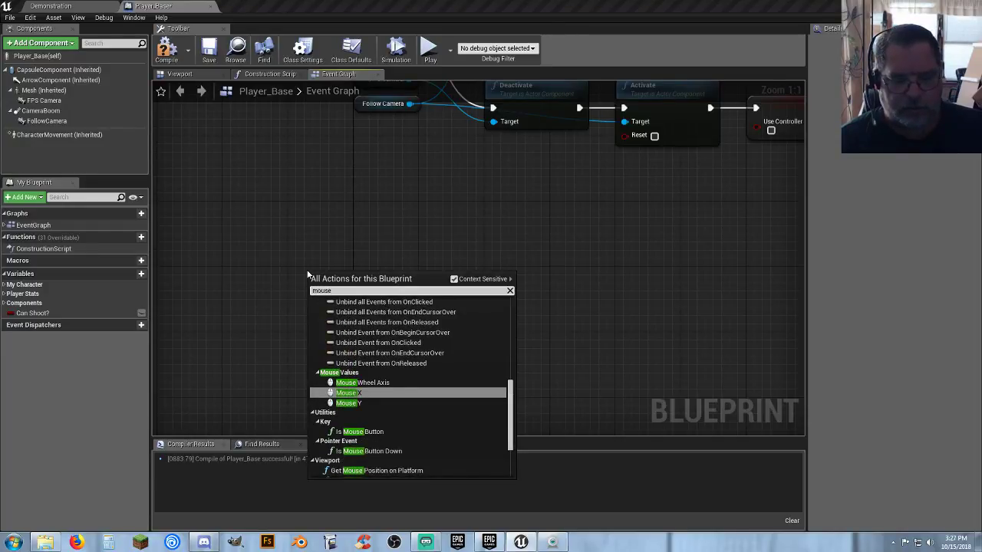
pyautogui.write(' le')
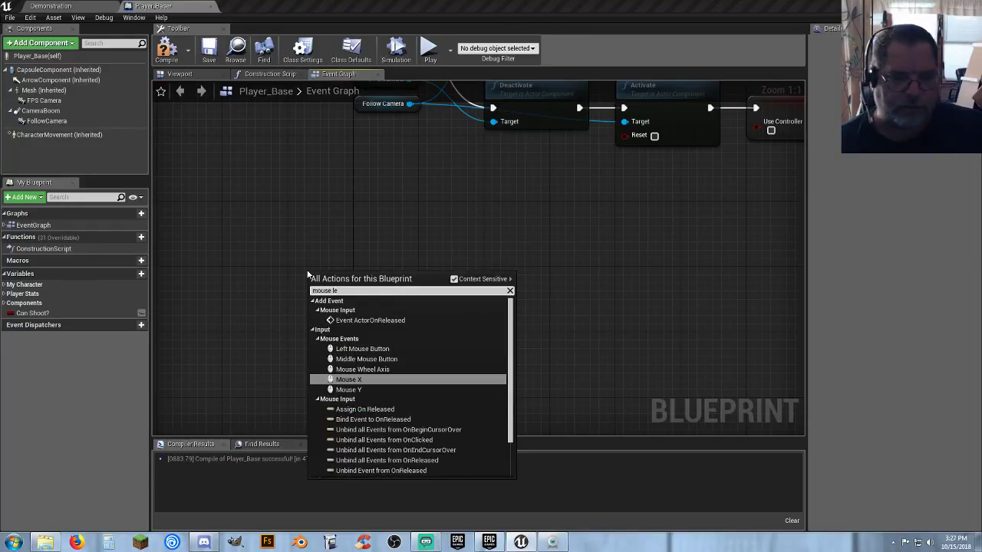
pyautogui.click(363, 349)
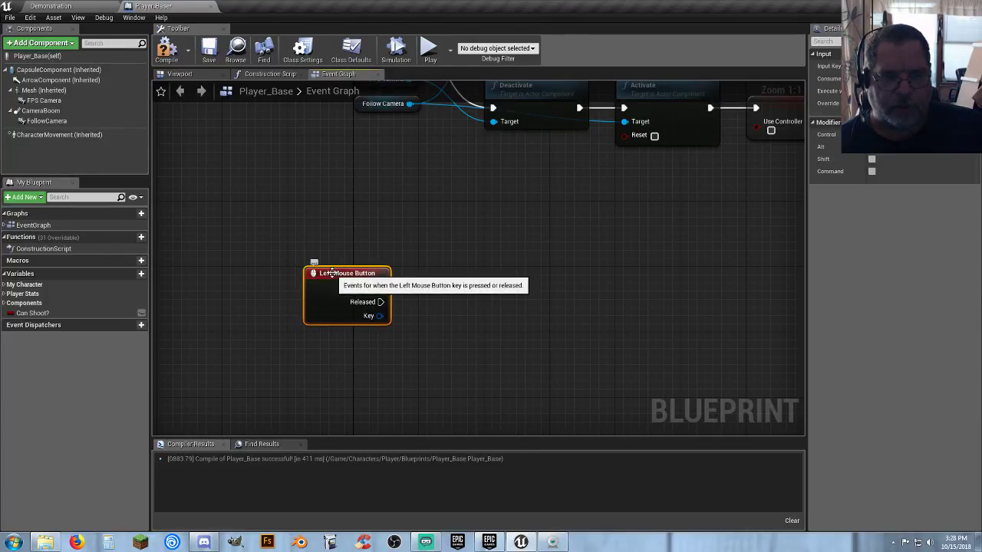
pyautogui.moveTo(334, 276); pyautogui.dragTo(317, 278)
pyautogui.click(438, 298)
pyautogui.moveTo(443, 300); pyautogui.dragTo(409, 274, button='right')
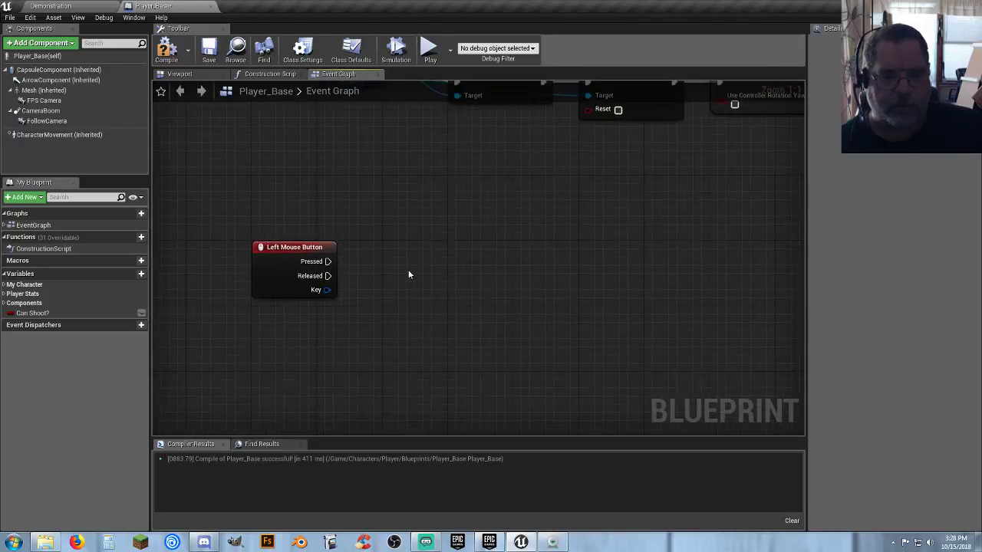
# - Add a Branch node driven by the Left Mouse Button's Pressed output and line it up beside the event
pyautogui.moveTo(328, 261)
pyautogui.mouseDown()
pyautogui.moveTo(596, 262)
pyautogui.moveTo(463, 261)
pyautogui.moveTo(385, 291)
pyautogui.moveTo(328, 263)
pyautogui.mouseUp()
pyautogui.click(392, 320)
pyautogui.click(451, 269)
pyautogui.moveTo(475, 270); pyautogui.dragTo(408, 247)
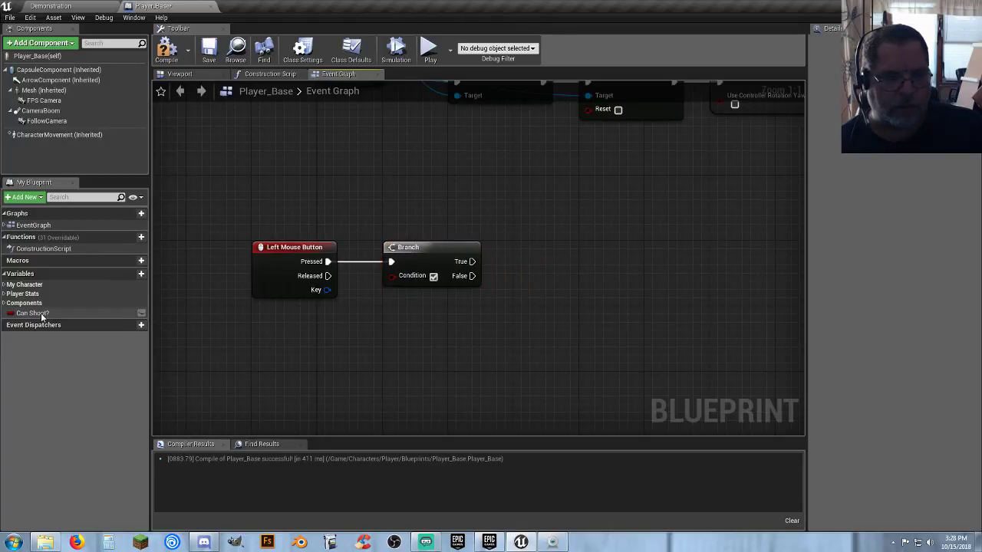
# - Place a Can Shoot? getter below the mouse event and connect it to the Branch's Condition
pyautogui.moveTo(34, 313); pyautogui.dragTo(331, 324)
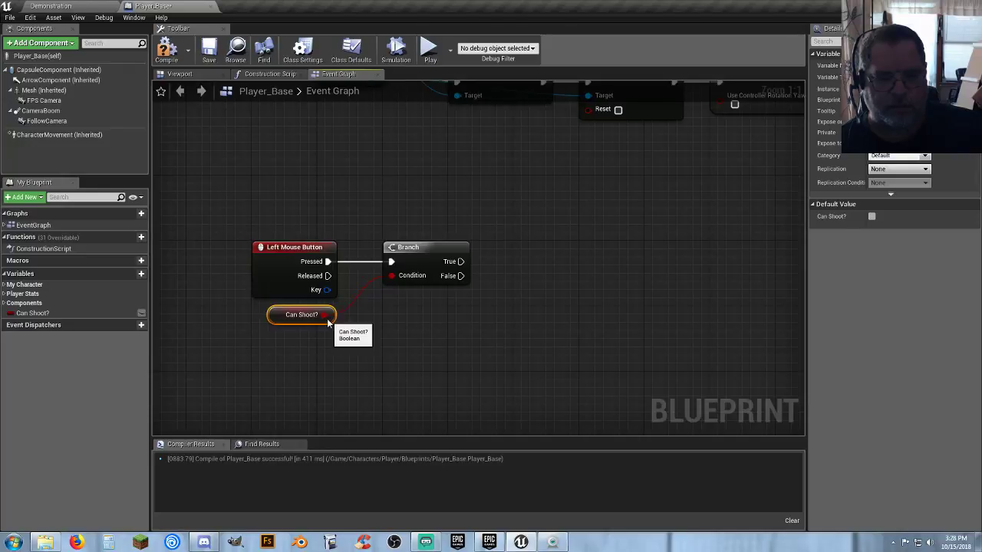
pyautogui.click(448, 319)
pyautogui.moveTo(447, 320); pyautogui.dragTo(376, 322, button='right')
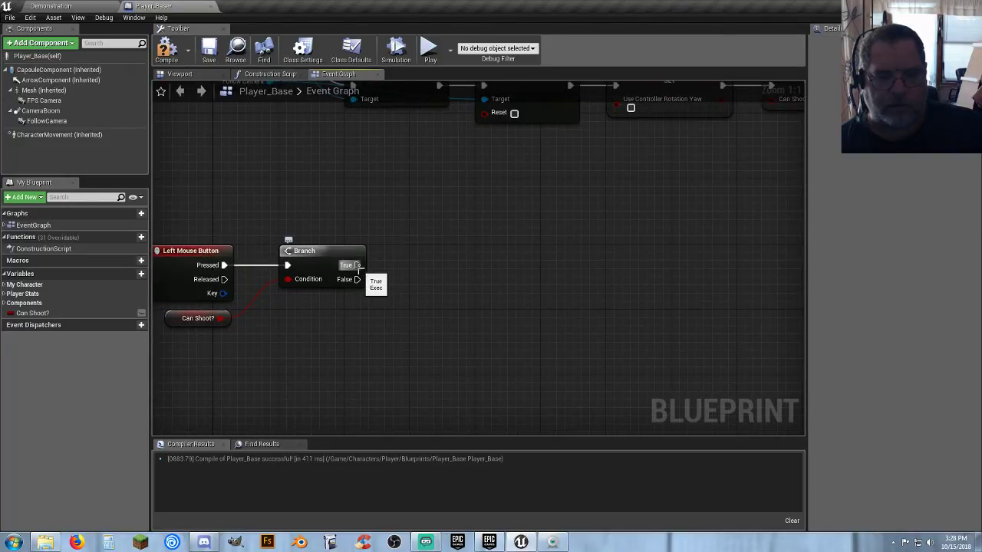
# - Add a LineTraceByChannel node from the Branch's True output, well apart from the Branch and level with it
pyautogui.moveTo(356, 265); pyautogui.dragTo(702, 265)
pyautogui.write('li')
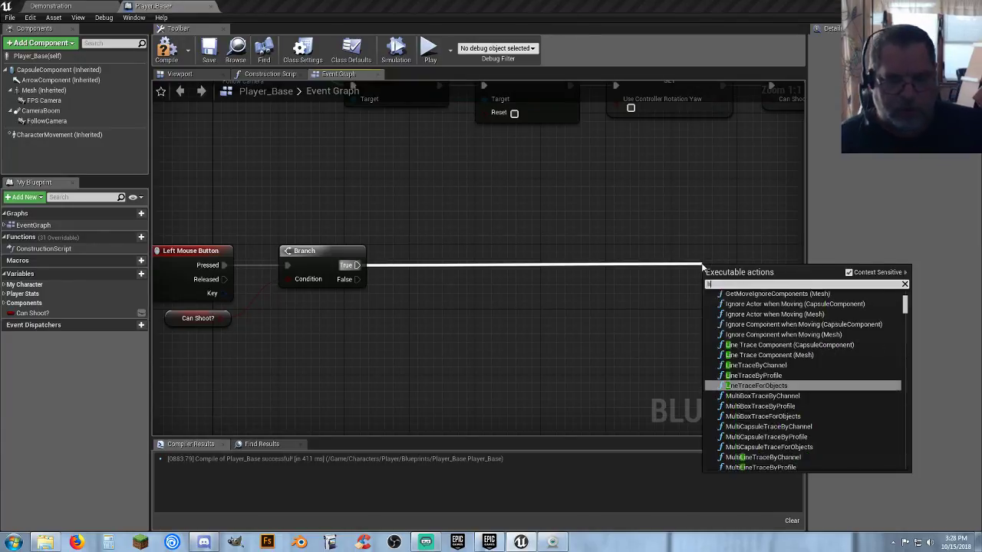
pyautogui.write('netraceby')
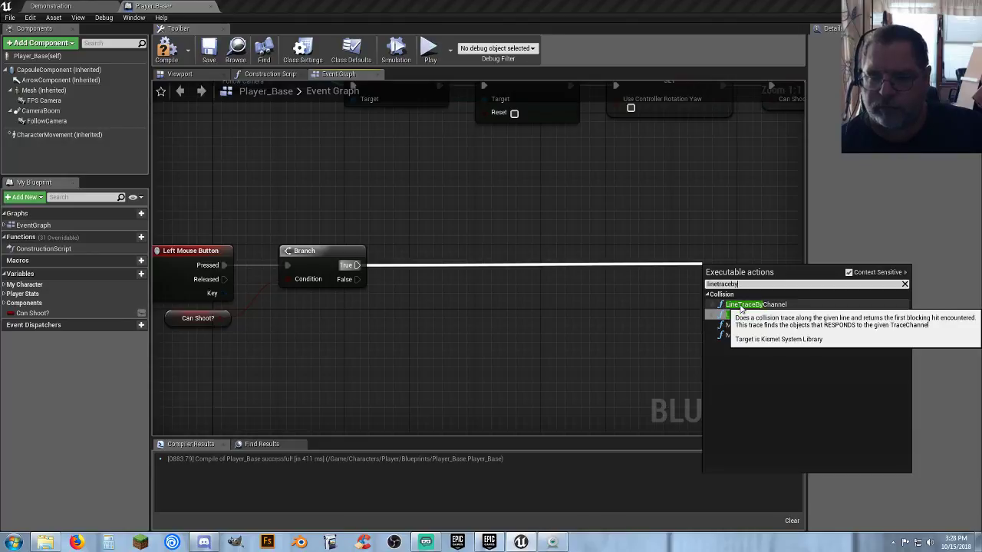
pyautogui.click(751, 305)
pyautogui.moveTo(732, 269); pyautogui.dragTo(720, 256)
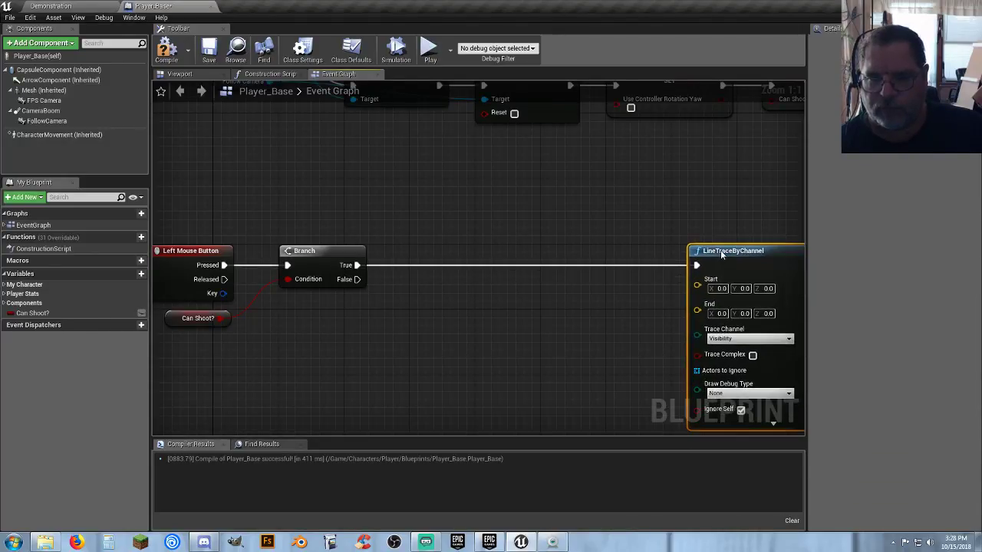
pyautogui.click(602, 323)
# - Place a FollowCamera reference below the Branch and add a Get Forward Vector node that takes it as target
pyautogui.moveTo(566, 320); pyautogui.dragTo(611, 263, button='right')
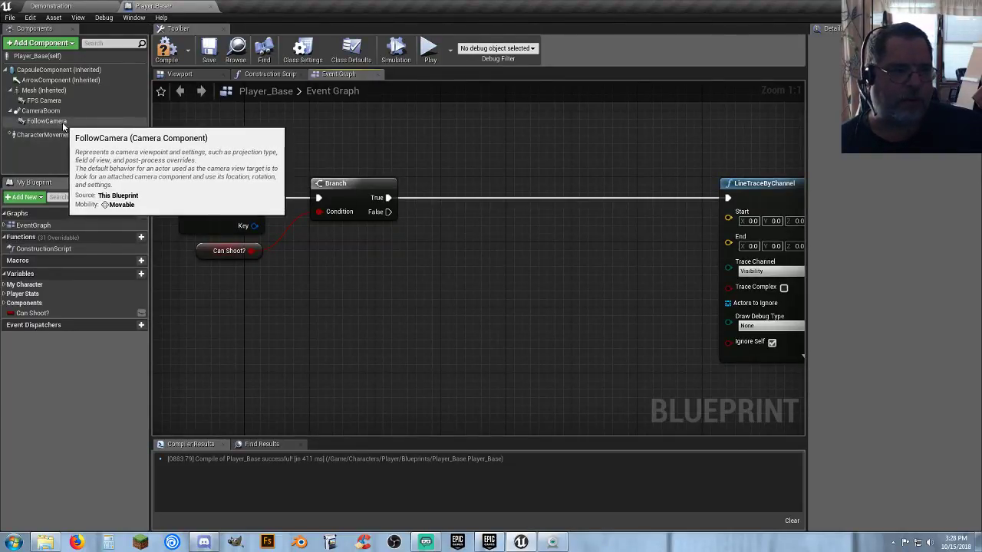
pyautogui.moveTo(64, 126); pyautogui.dragTo(312, 245)
pyautogui.click(362, 288)
pyautogui.moveTo(362, 287); pyautogui.dragTo(328, 277, button='right')
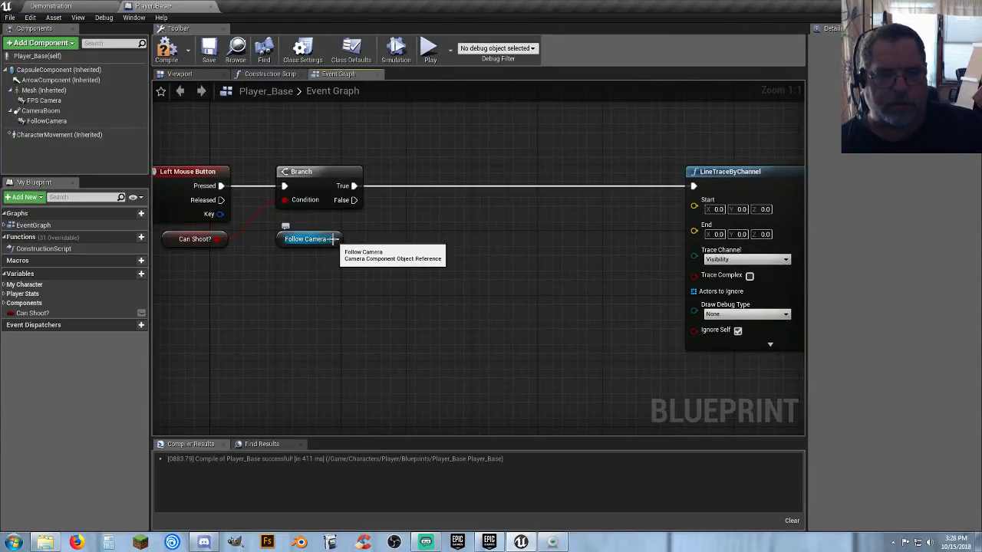
pyautogui.moveTo(332, 239); pyautogui.dragTo(385, 248)
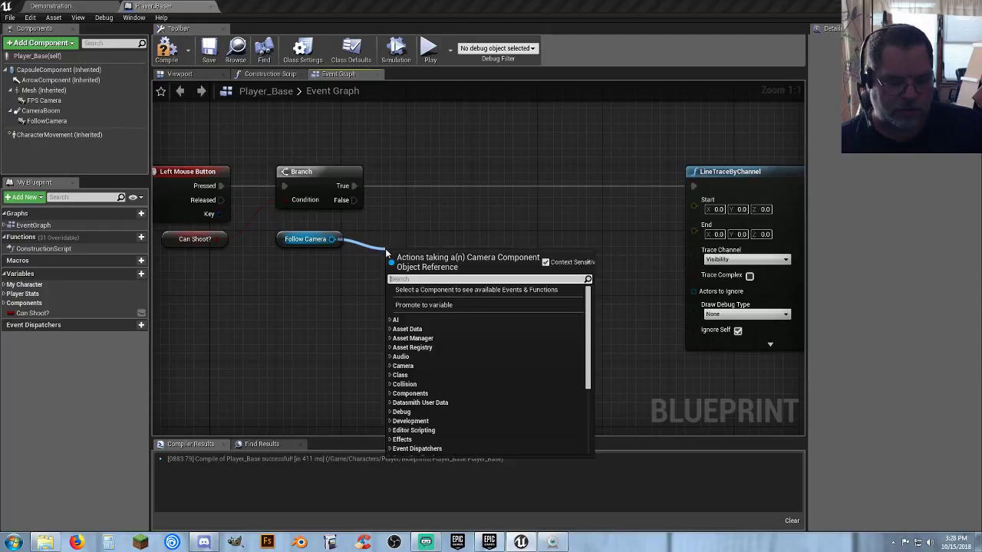
pyautogui.write('getfor')
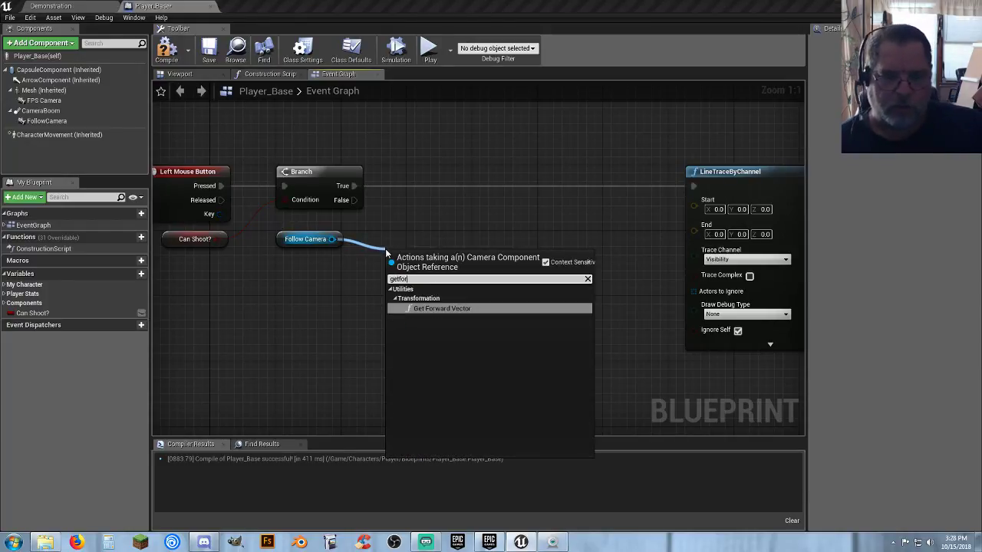
pyautogui.click(428, 308)
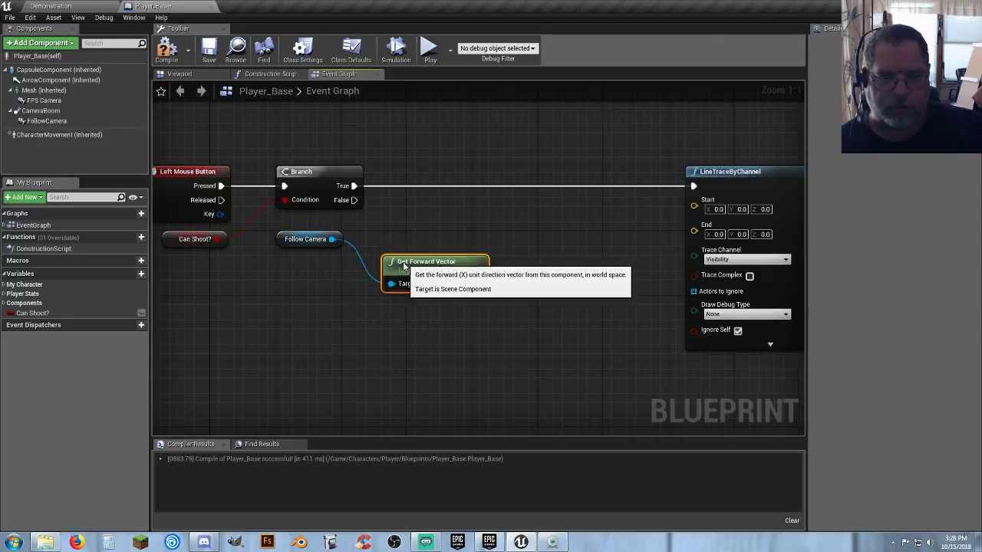
pyautogui.moveTo(404, 266); pyautogui.dragTo(429, 312)
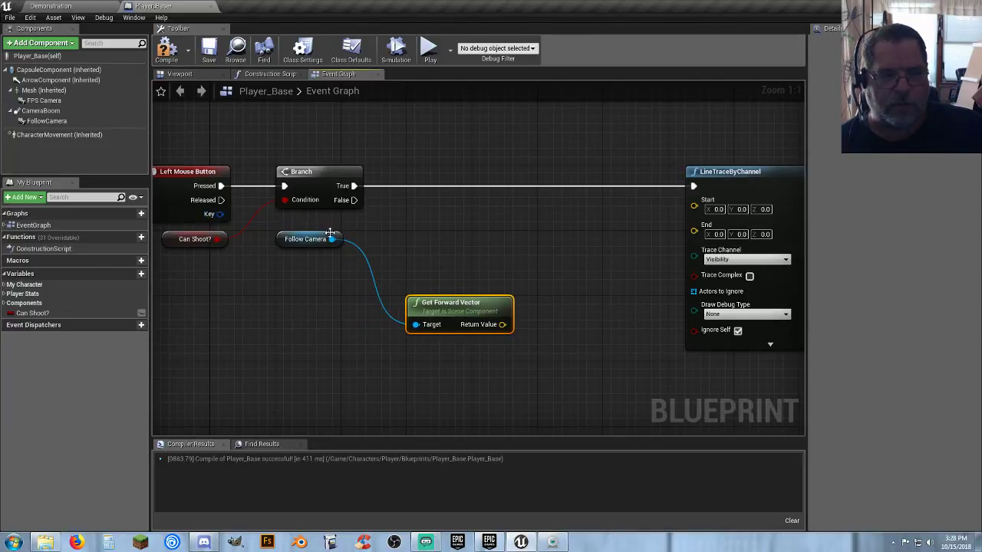
# - Add a GetWorldLocation node for Follow Camera and align it above the Get Forward Vector node
pyautogui.moveTo(333, 239); pyautogui.dragTo(400, 239)
pyautogui.write('get')
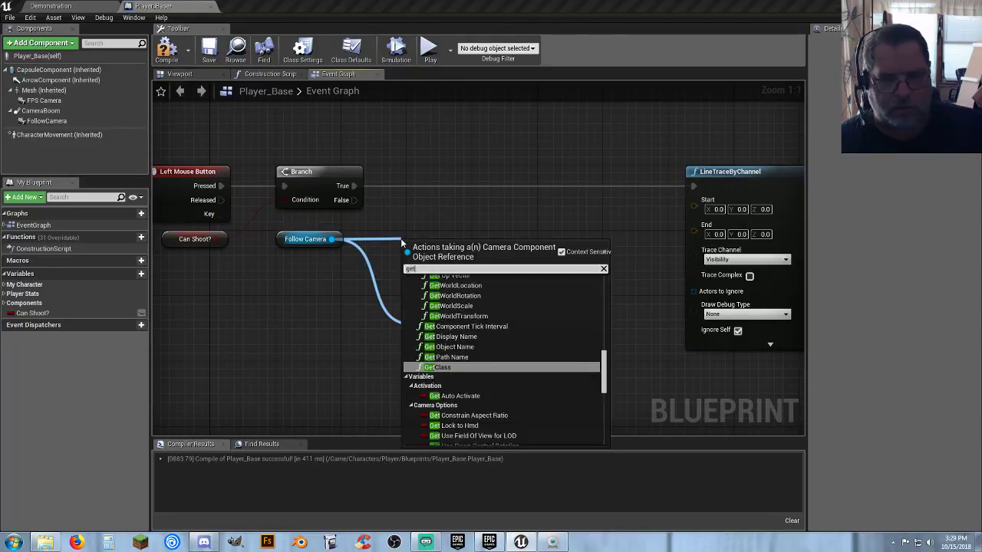
pyautogui.write('worldl')
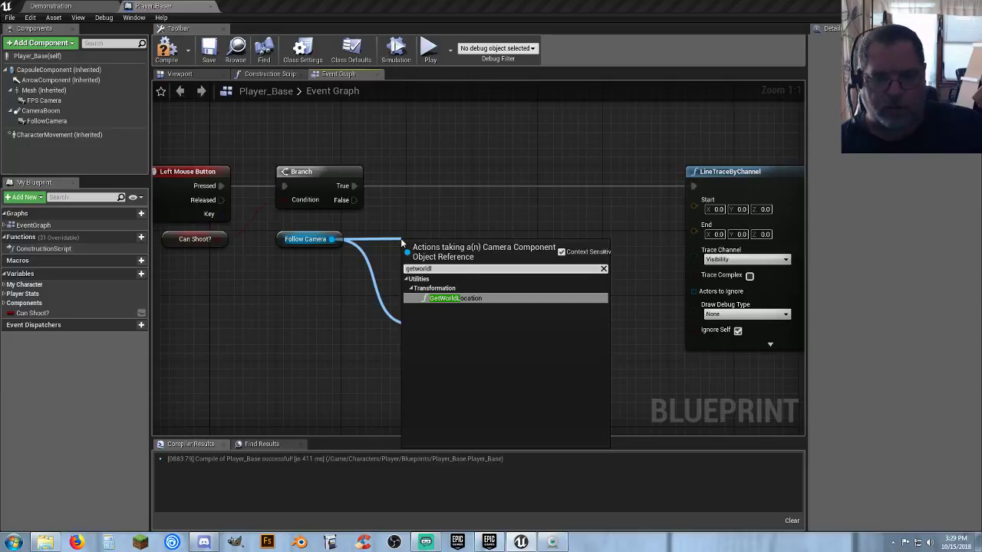
pyautogui.click(460, 298)
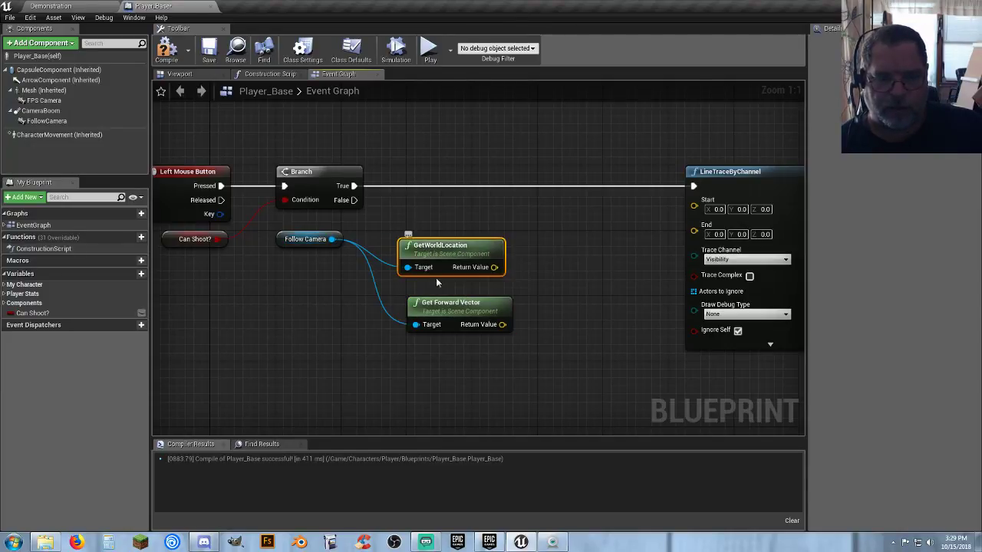
pyautogui.click(433, 317)
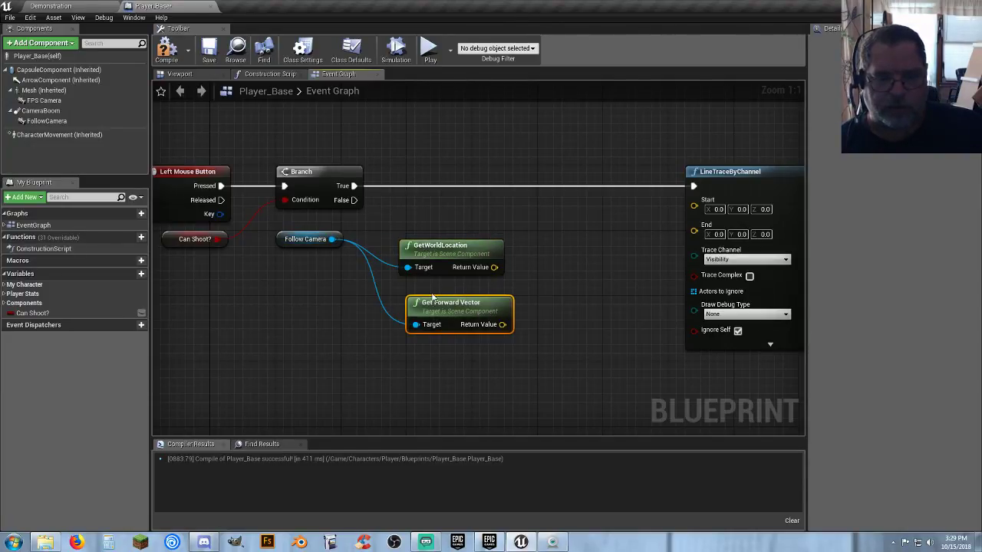
pyautogui.moveTo(426, 253); pyautogui.dragTo(441, 244)
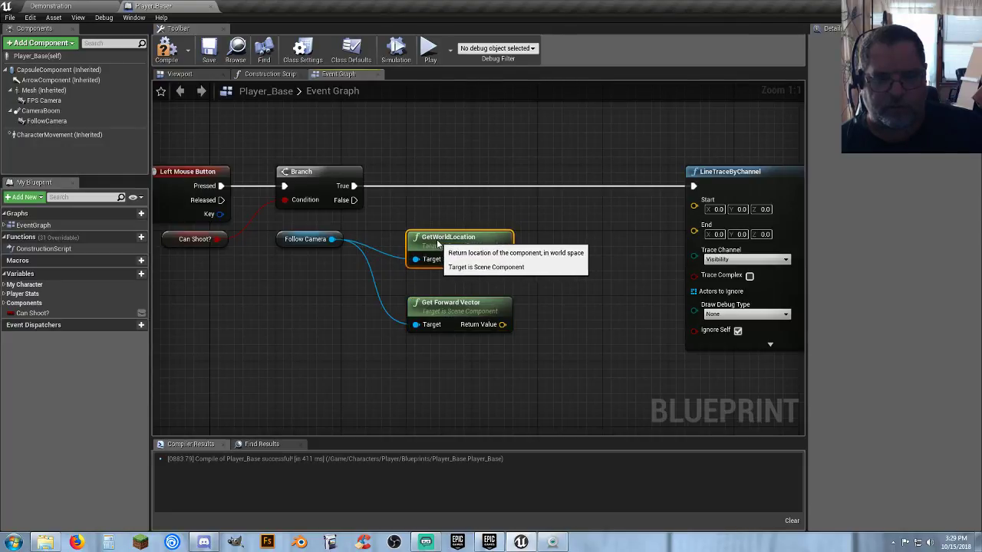
pyautogui.click(543, 278)
# - Move LineTraceByChannel farther from the camera nodes and connect GetWorldLocation's Return Value to its Start input
pyautogui.moveTo(543, 278); pyautogui.dragTo(399, 251, button='right')
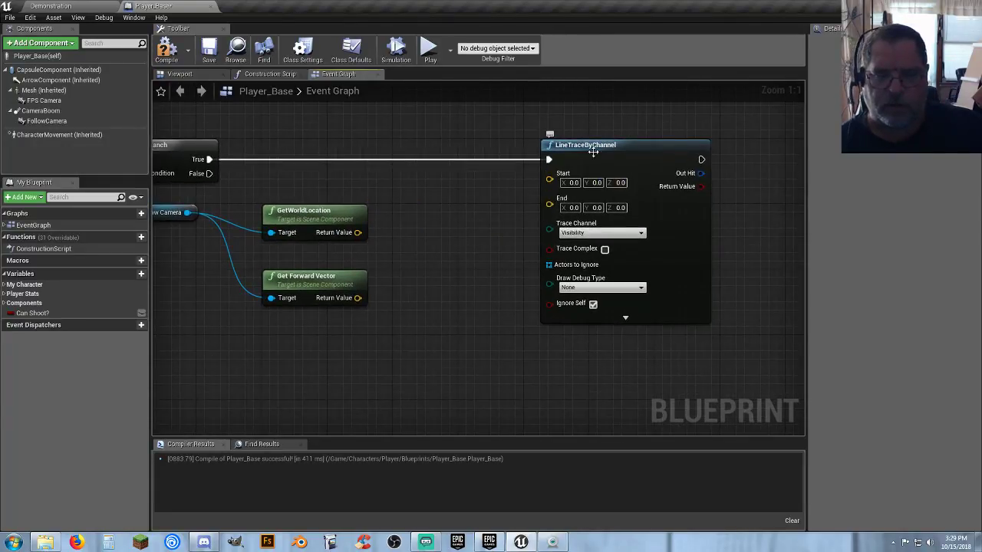
pyautogui.moveTo(593, 152); pyautogui.dragTo(688, 151)
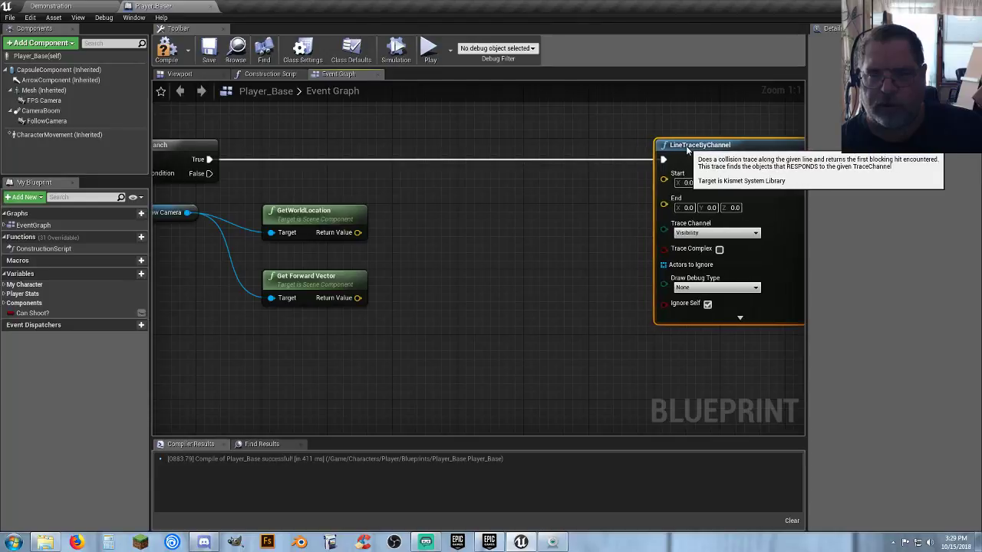
pyautogui.click(463, 315)
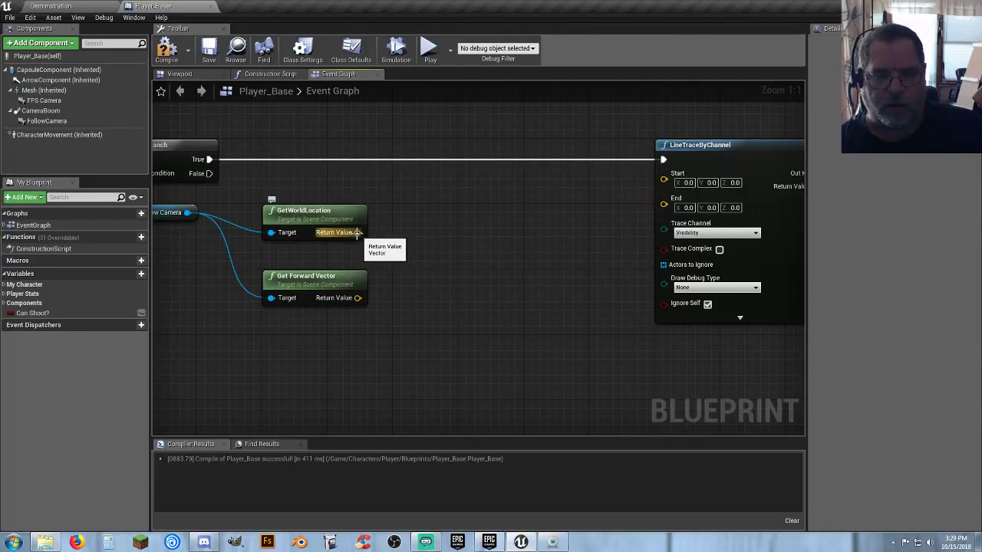
pyautogui.moveTo(358, 232); pyautogui.dragTo(664, 178)
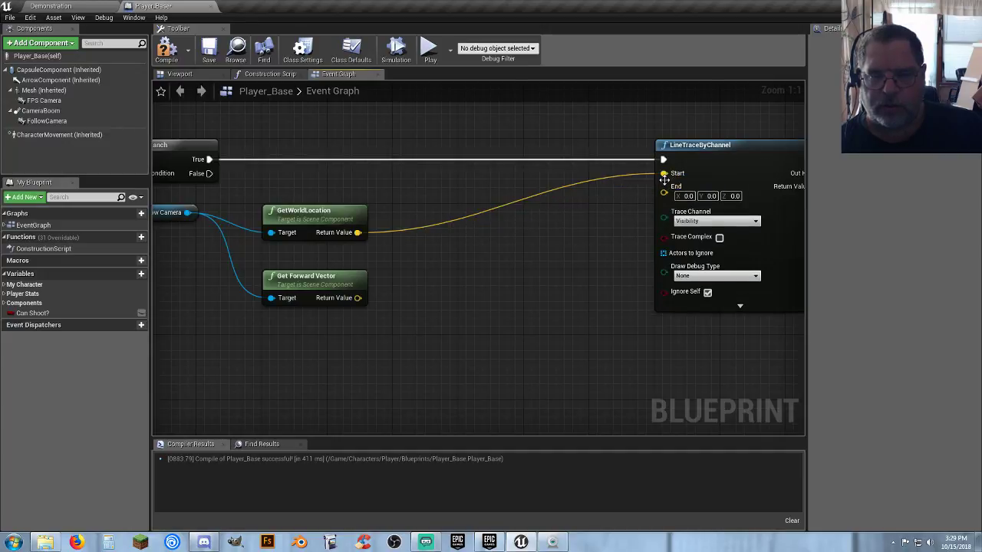
# - Multiply the Get Forward Vector result by 2500 with a vector * float node
pyautogui.moveTo(456, 280); pyautogui.dragTo(451, 255, button='right')
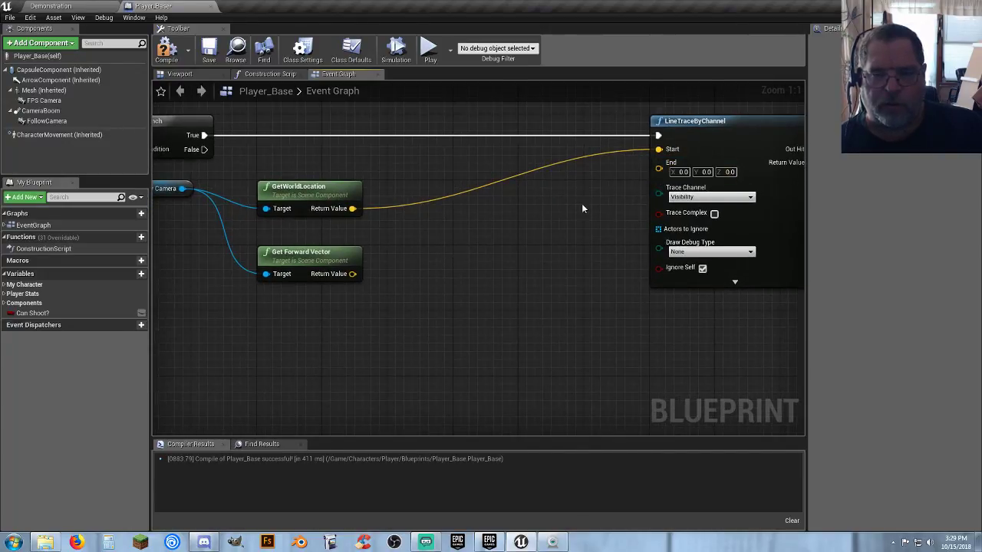
pyautogui.moveTo(352, 274); pyautogui.dragTo(390, 295)
pyautogui.write('vector')
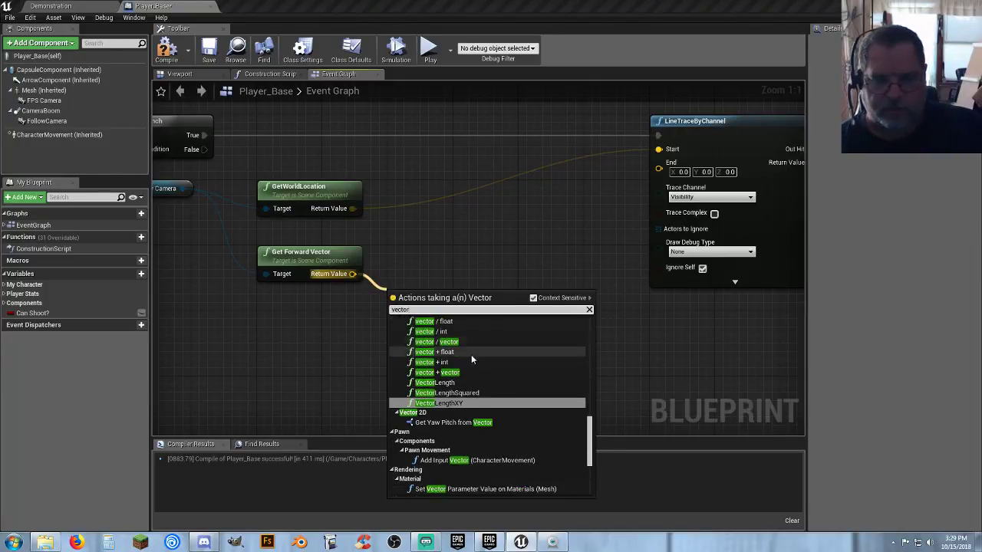
pyautogui.scroll(2, 450, 339)
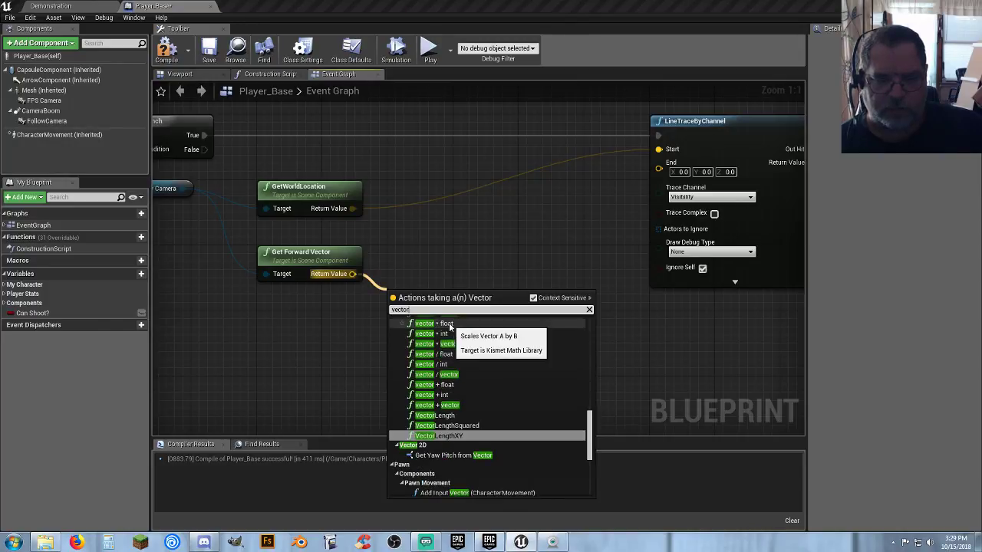
pyautogui.click(450, 343)
pyautogui.click(415, 308)
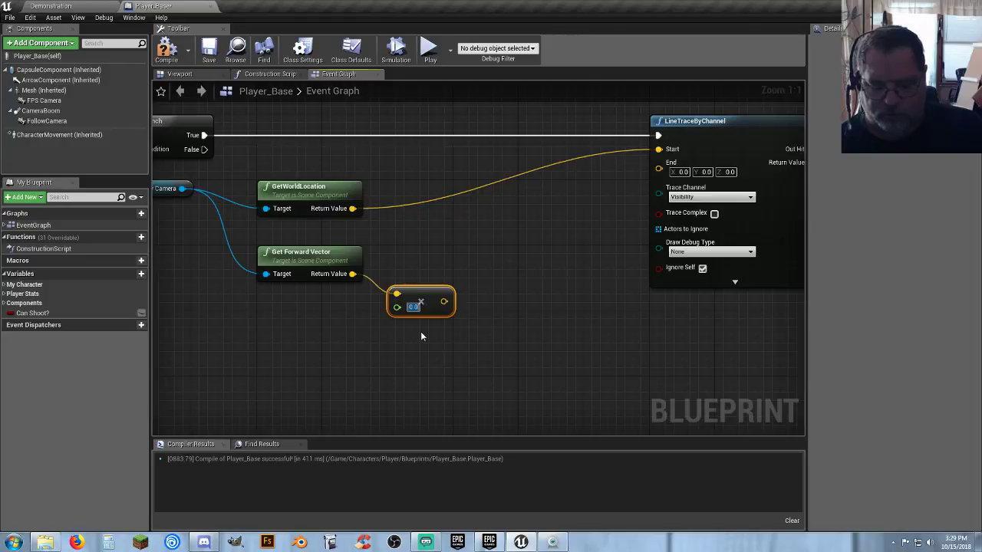
pyautogui.write('2500')
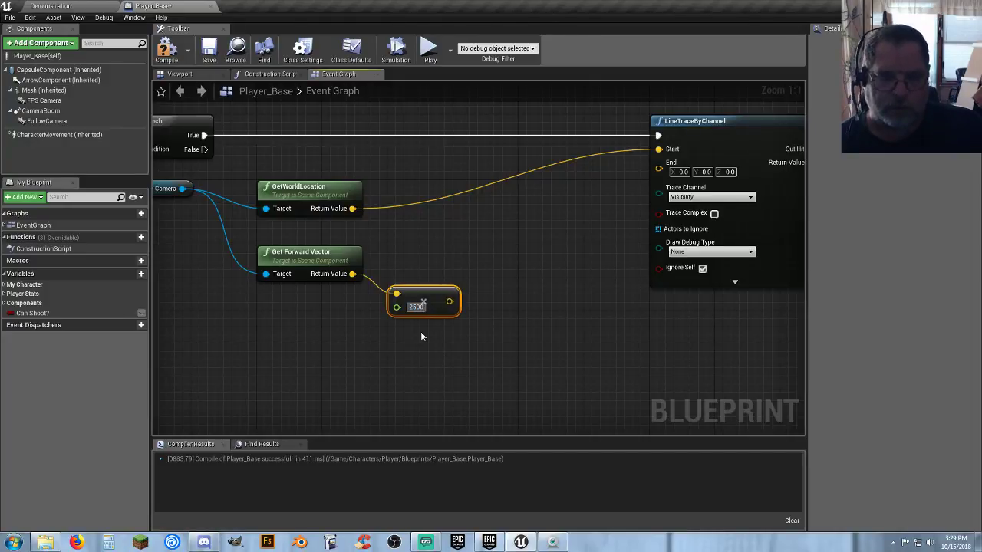
pyautogui.click(420, 335)
# - Add a vector + vector node from GetWorldLocation's Return Value, above the multiply node
pyautogui.moveTo(444, 254); pyautogui.dragTo(399, 254, button='right')
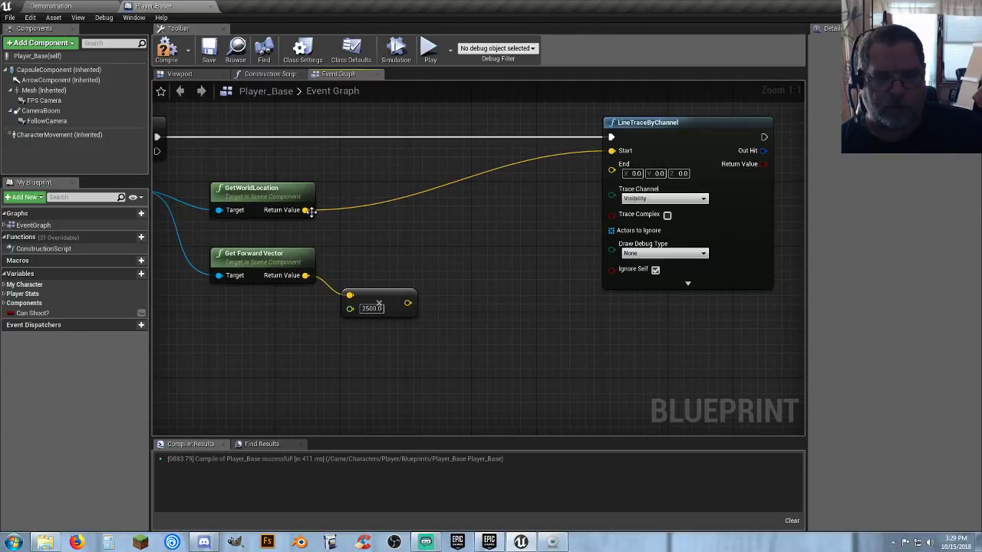
pyautogui.moveTo(311, 211); pyautogui.dragTo(395, 216)
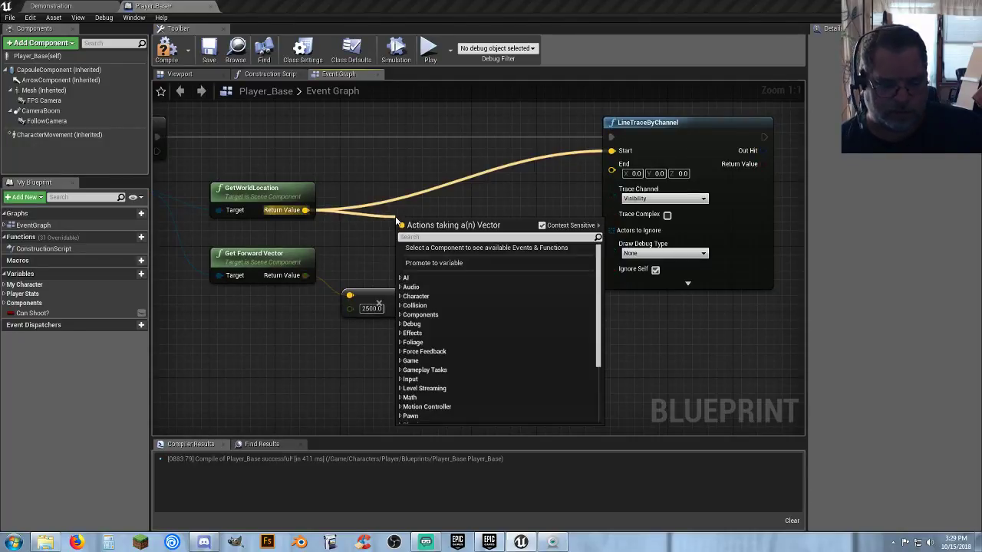
pyautogui.write('+')
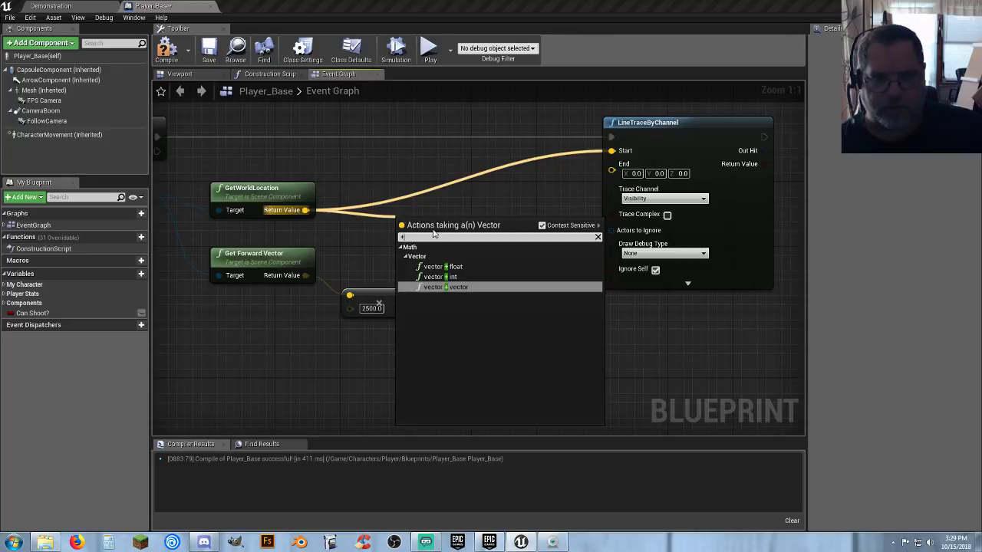
pyautogui.click(462, 289)
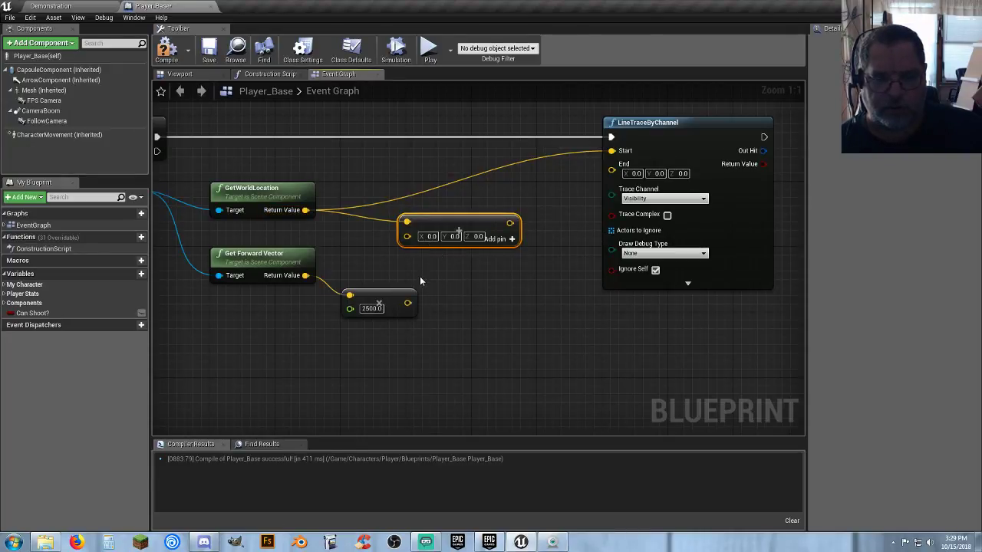
# - Connect the multiply result to the vector + vector node's second input and its output to LineTraceByChannel's End
pyautogui.moveTo(435, 221); pyautogui.dragTo(459, 222)
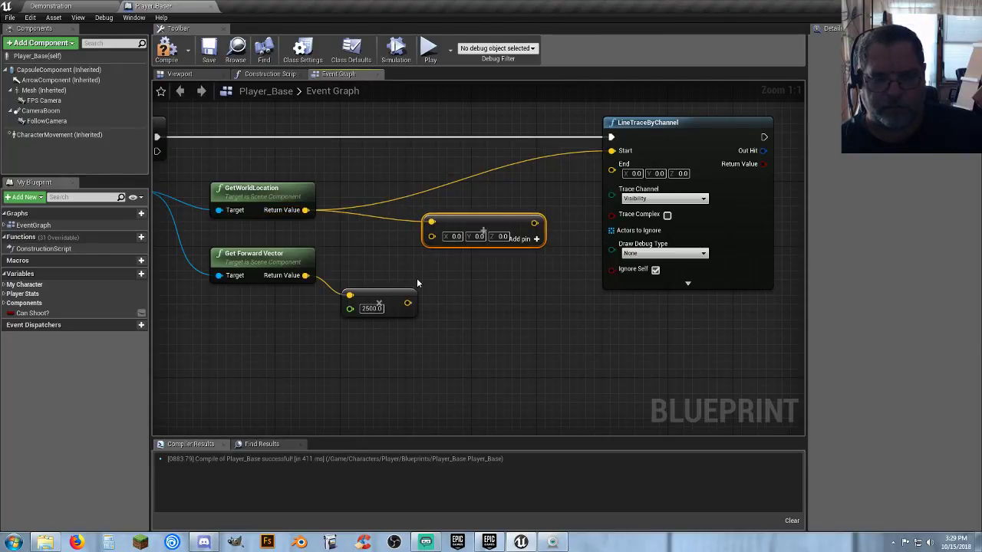
pyautogui.moveTo(406, 302); pyautogui.dragTo(474, 230)
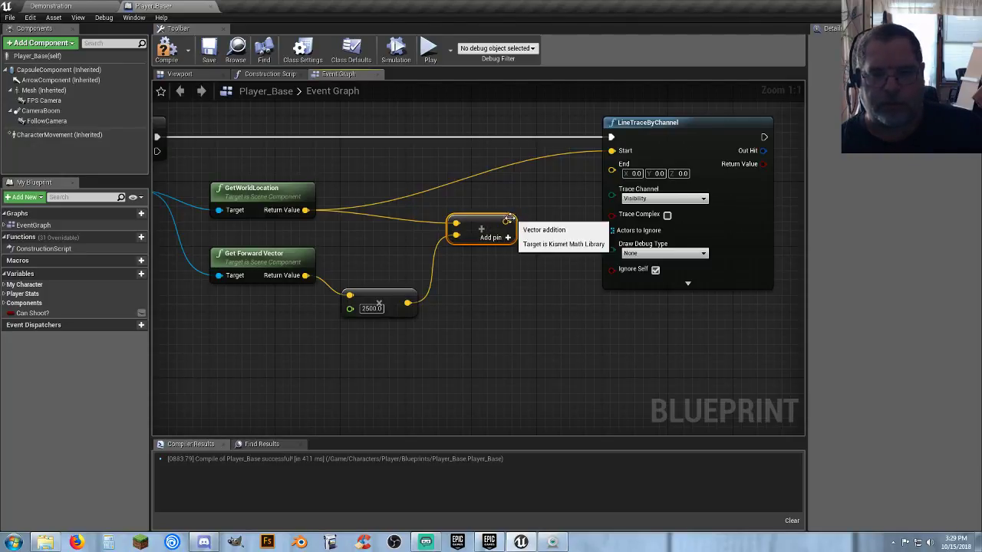
pyautogui.moveTo(506, 222); pyautogui.dragTo(611, 165)
# - Stack Get Forward Vector directly beneath GetWorldLocation and move both nodes closer to Follow Camera
pyautogui.moveTo(412, 326); pyautogui.dragTo(496, 325, button='right')
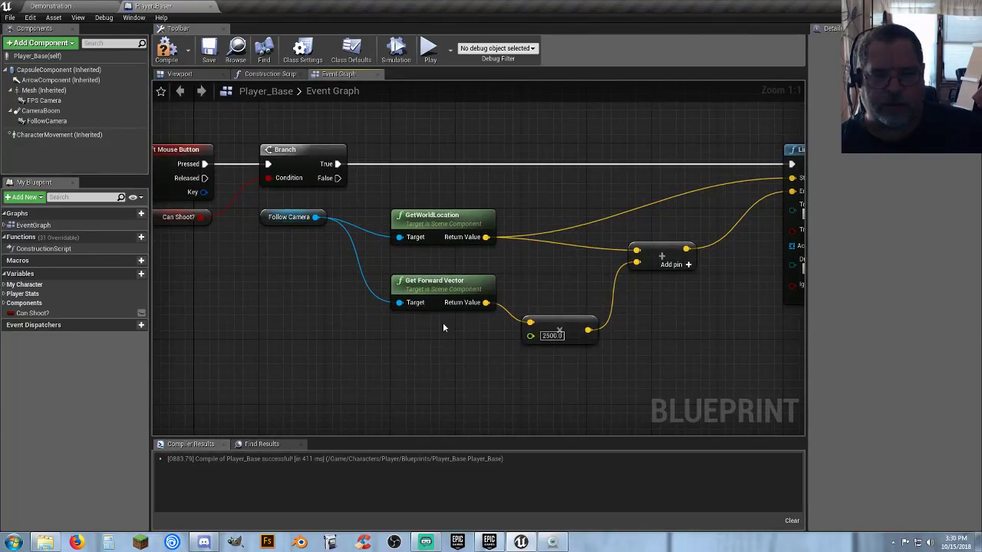
pyautogui.moveTo(425, 278); pyautogui.dragTo(426, 262)
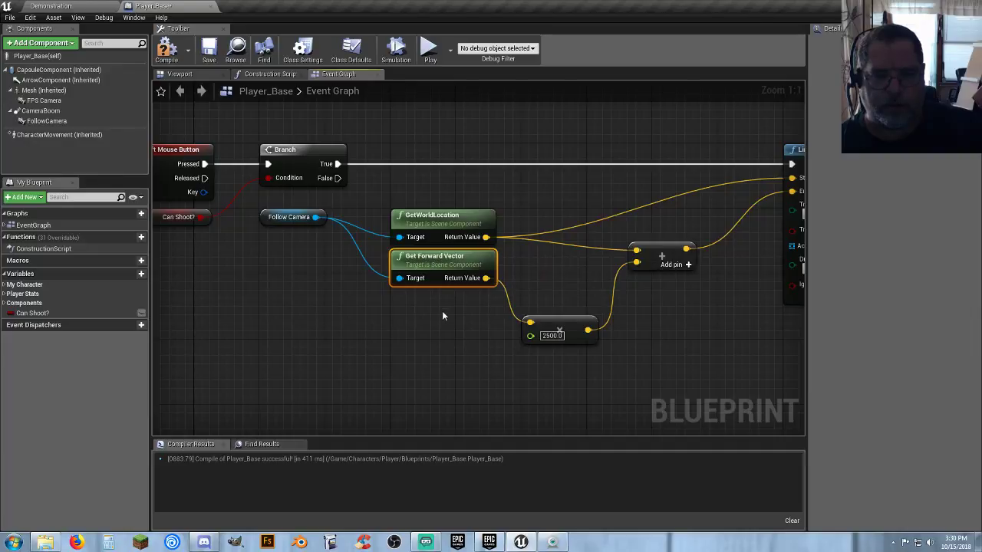
pyautogui.keyDown('ctrl'); pyautogui.click(417, 223); pyautogui.keyUp('ctrl')
pyautogui.moveTo(416, 223); pyautogui.dragTo(388, 185)
pyautogui.click(411, 322)
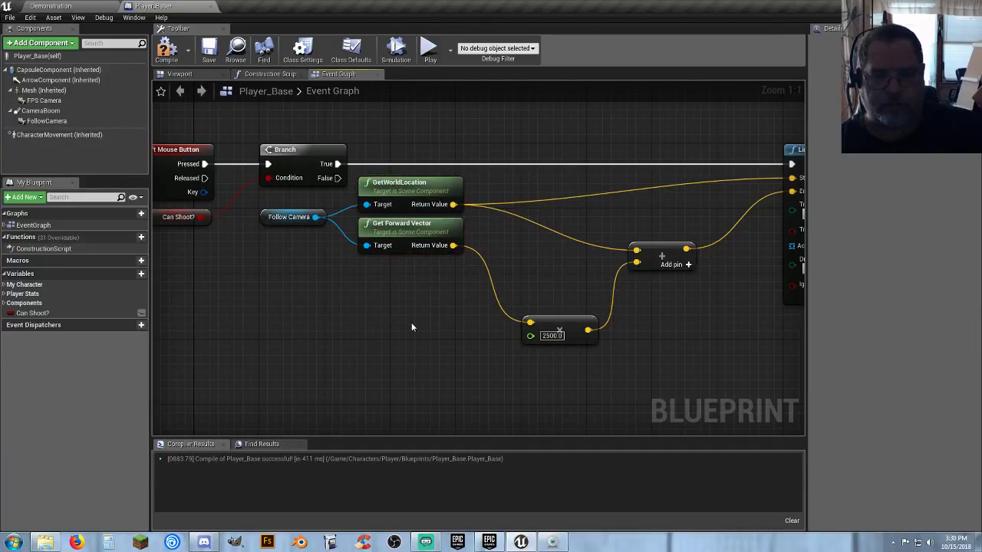
# - Move the multiply, vector addition and LineTraceByChannel nodes closer to the camera nodes to compact the graph
pyautogui.moveTo(411, 322); pyautogui.dragTo(327, 340, button='right')
pyautogui.moveTo(457, 330); pyautogui.dragTo(407, 273)
pyautogui.moveTo(560, 259); pyautogui.dragTo(503, 226)
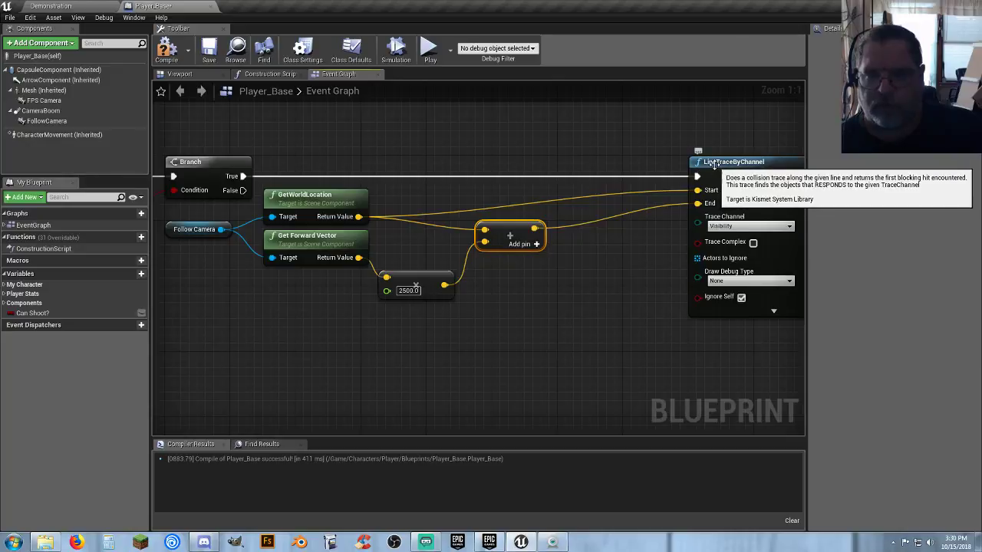
pyautogui.moveTo(720, 169); pyautogui.dragTo(613, 168)
pyautogui.click(474, 356)
# - Keep LineTraceByChannel's Trace Channel at Visibility, set Draw Debug Type to For Duration, and expand its advanced pins
pyautogui.moveTo(475, 356); pyautogui.dragTo(396, 365, button='right')
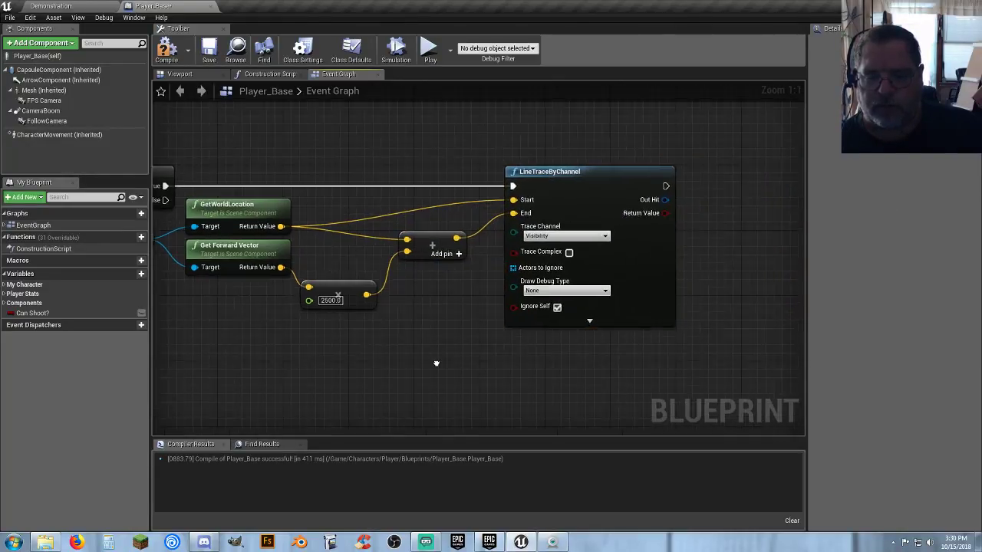
pyautogui.click(599, 238)
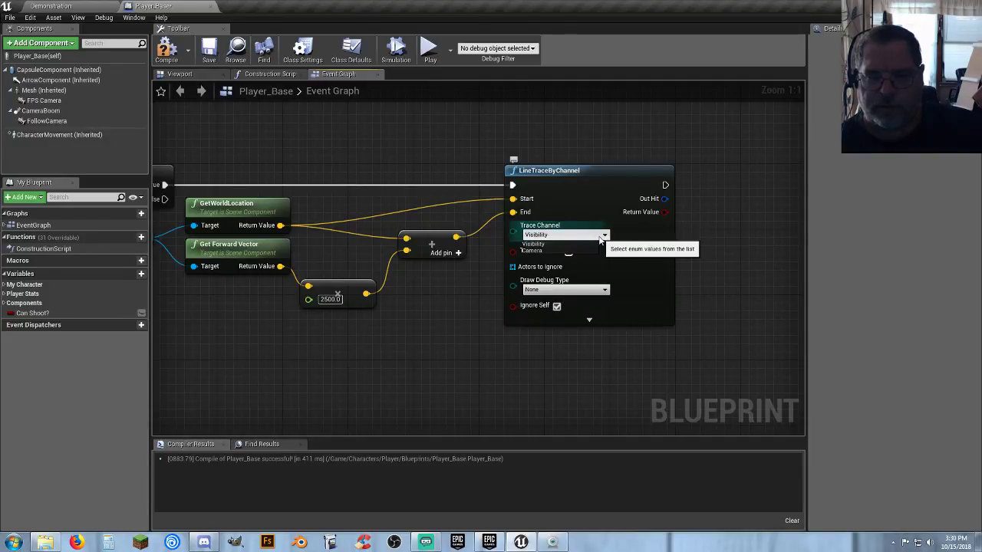
pyautogui.click(541, 244)
pyautogui.click(575, 289)
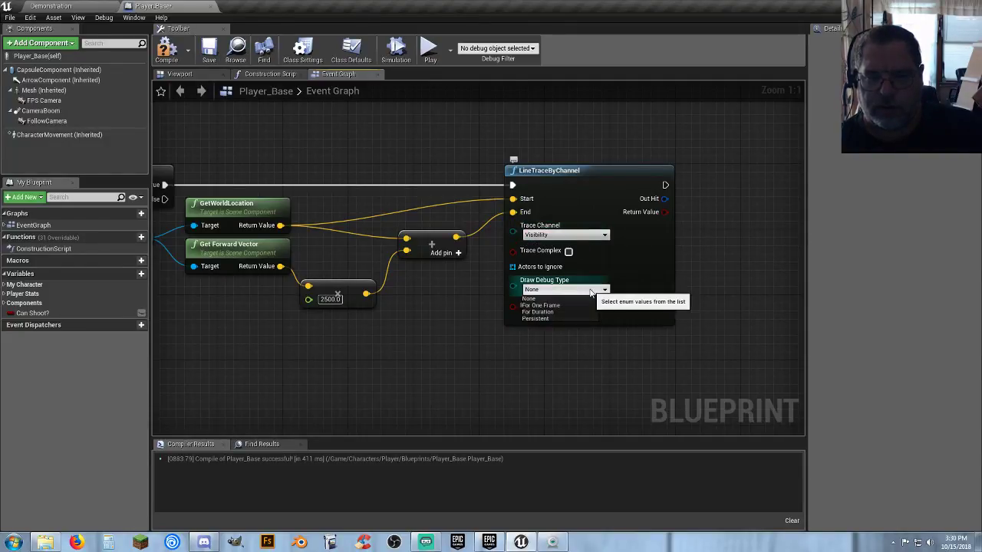
pyautogui.click(547, 313)
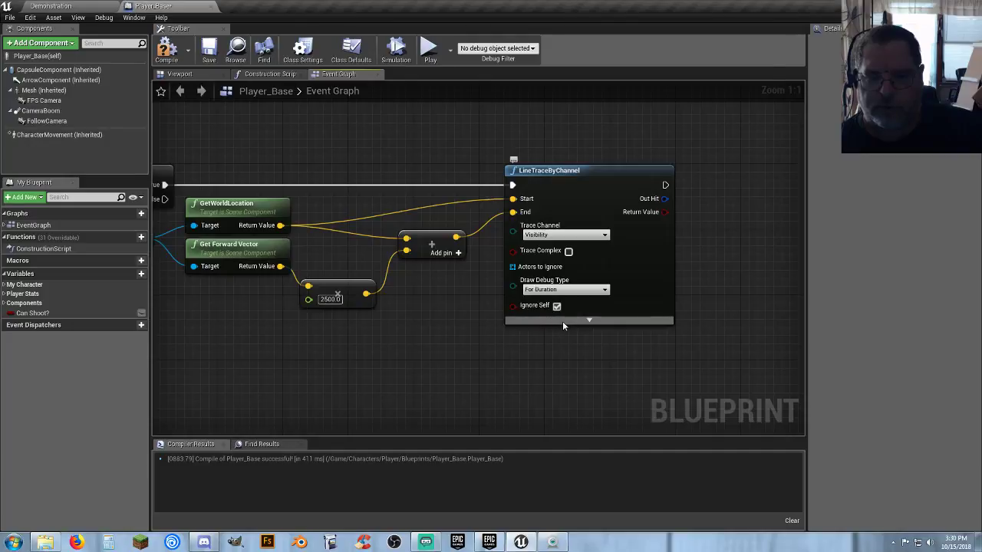
pyautogui.click(590, 322)
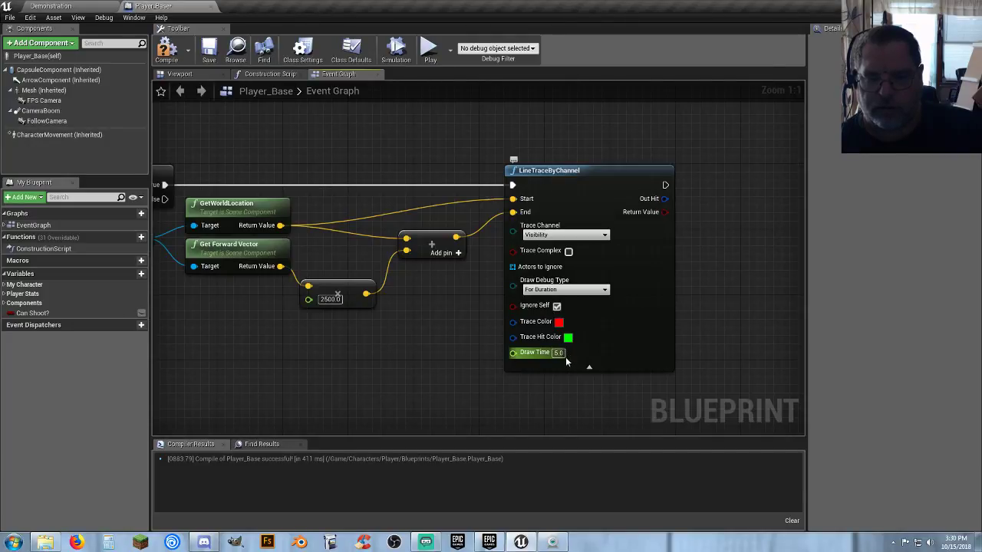
# - Compile and save the Player_Base blueprint
pyautogui.moveTo(464, 334); pyautogui.dragTo(425, 337, button='right')
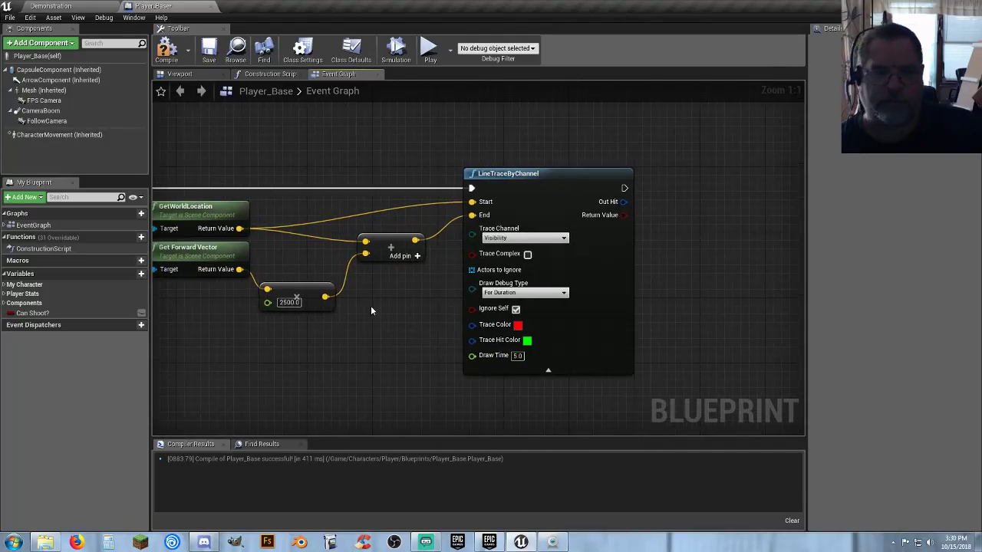
pyautogui.click(166, 50)
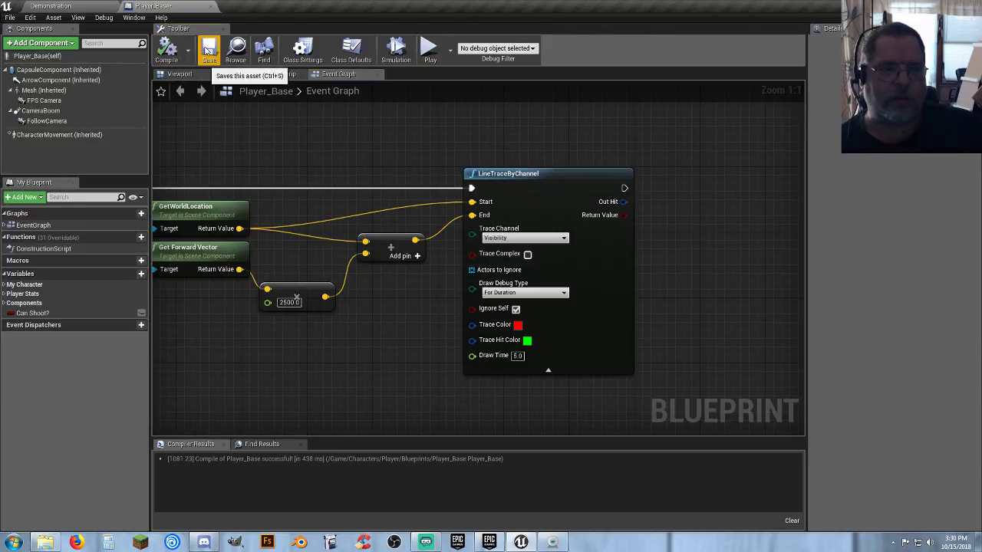
pyautogui.moveTo(213, 350); pyautogui.dragTo(392, 340, button='right')
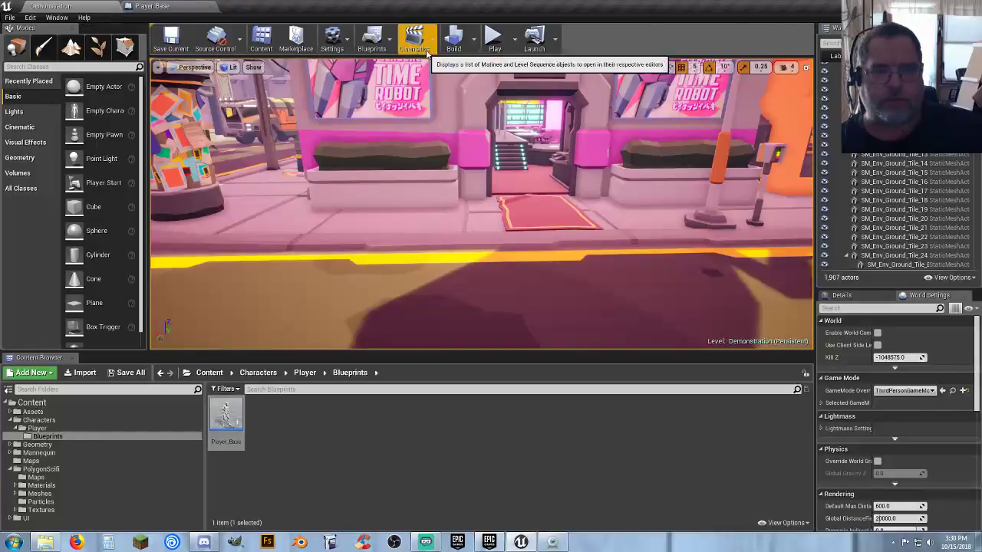
# - Place a Player Start on the round manhole cover in the street of the Demonstration level
pyautogui.moveTo(427, 191); pyautogui.dragTo(326, 214, button='right')
pyautogui.press('w')
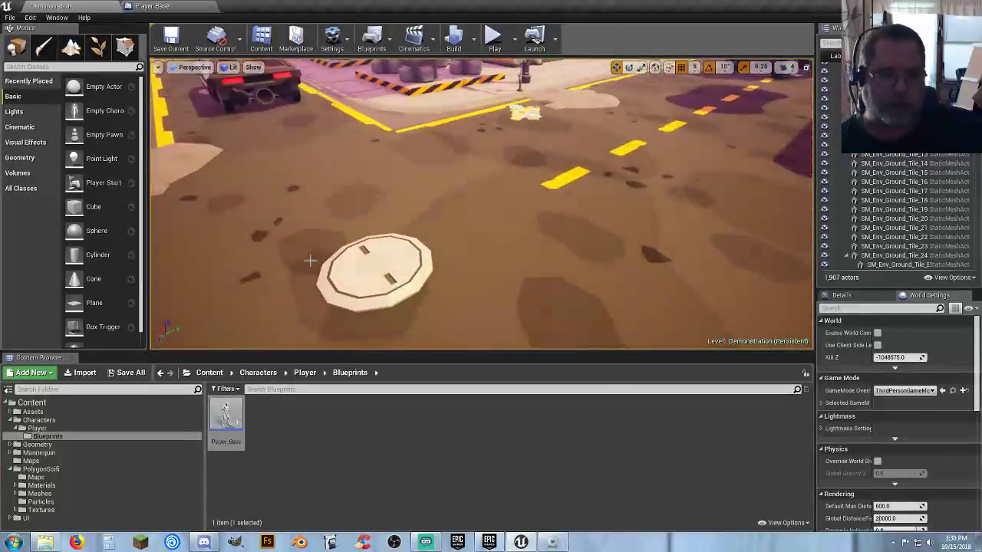
pyautogui.moveTo(101, 182); pyautogui.dragTo(341, 204)
pyautogui.moveTo(382, 271); pyautogui.dragTo(384, 273)
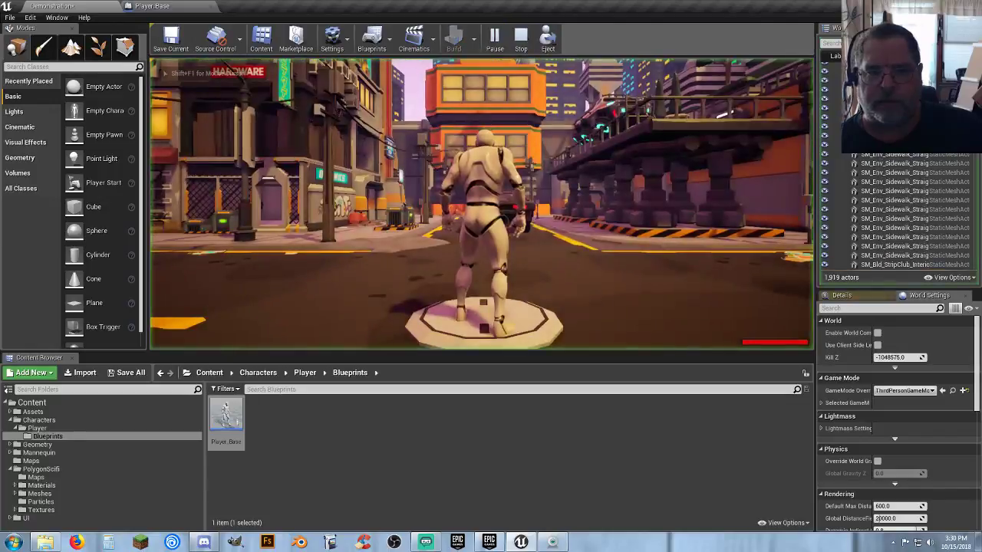
# - Play the level, switch to first-person view, and fire line traces while moving around to check their origin and direction
pyautogui.click(484, 111)
pyautogui.press('w')
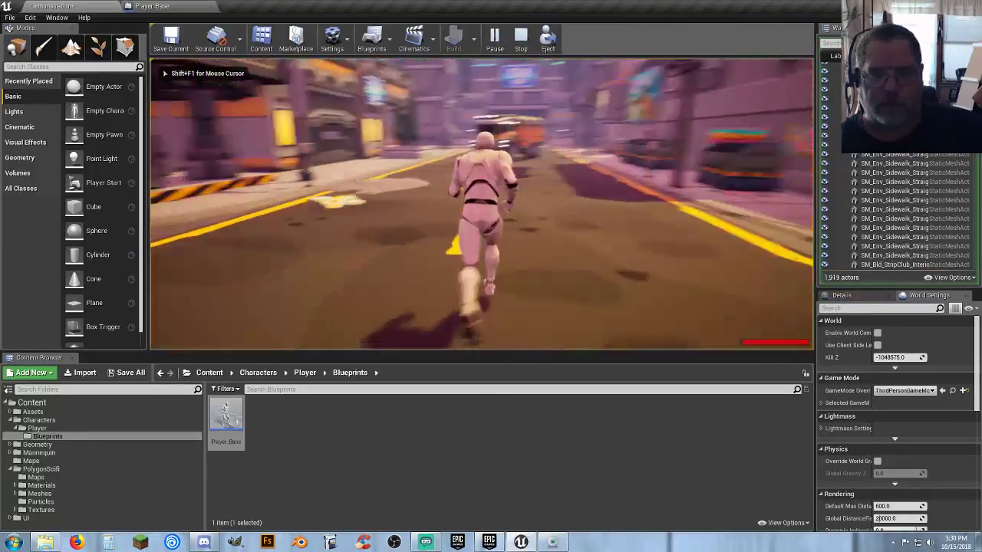
pyautogui.press('v')
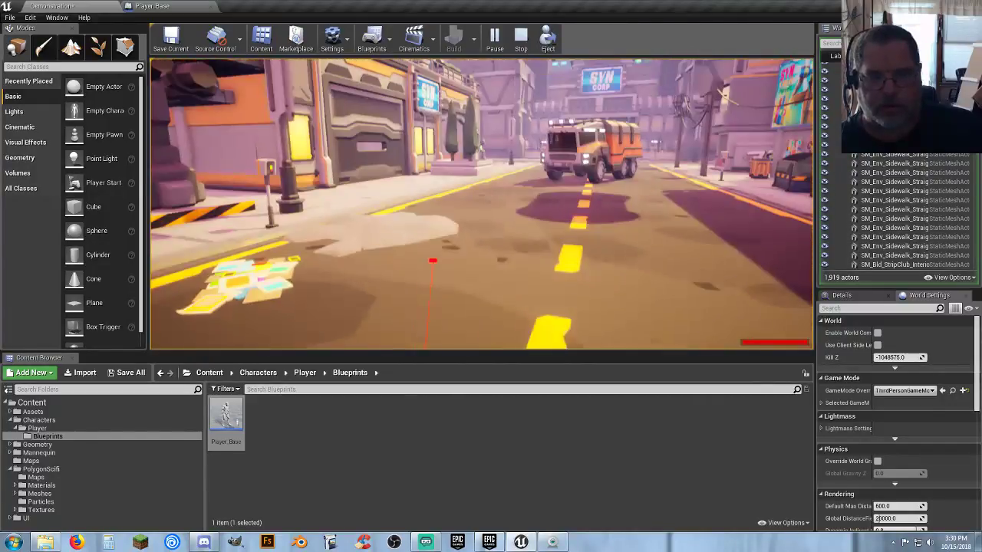
pyautogui.press('d')
pyautogui.press('w')
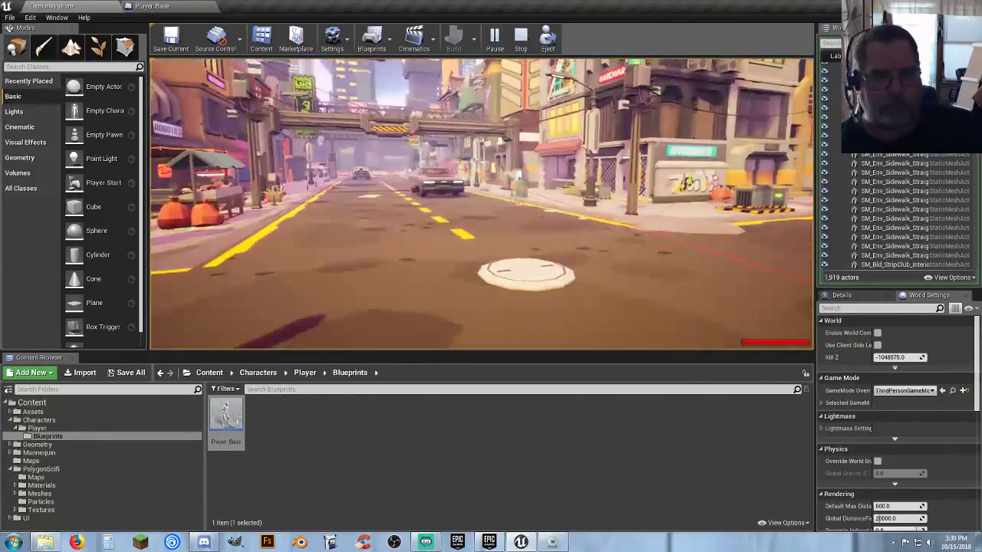
pyautogui.press('w')
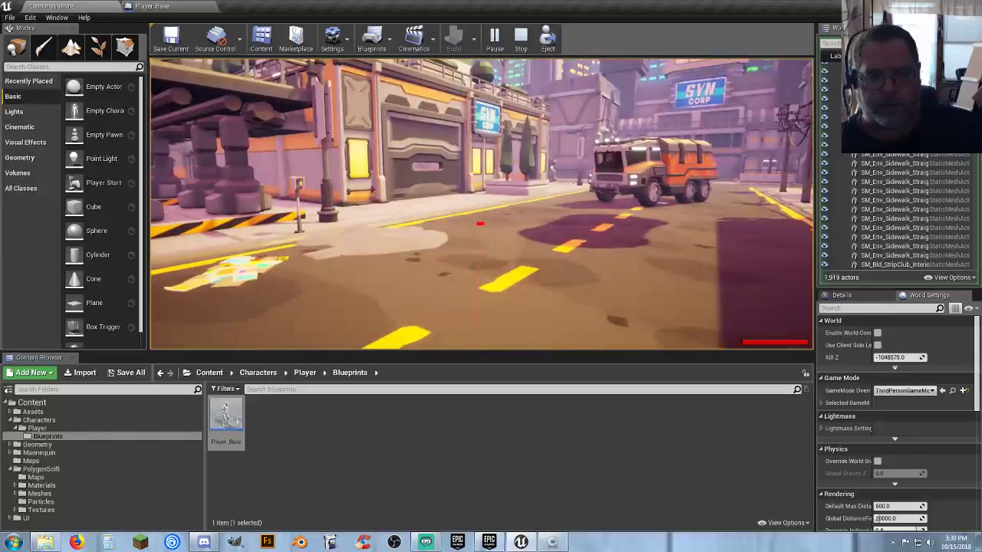
pyautogui.press('s')
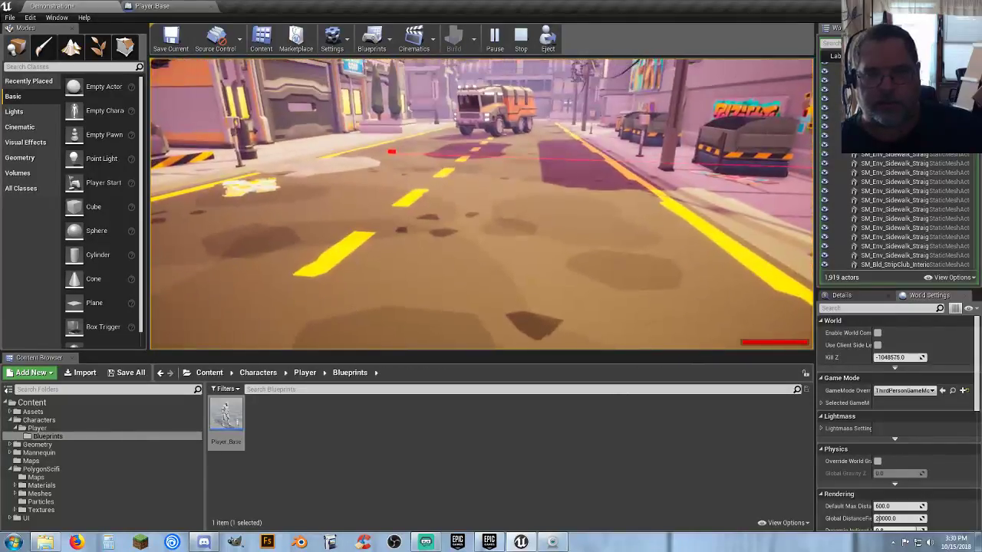
pyautogui.press('w')
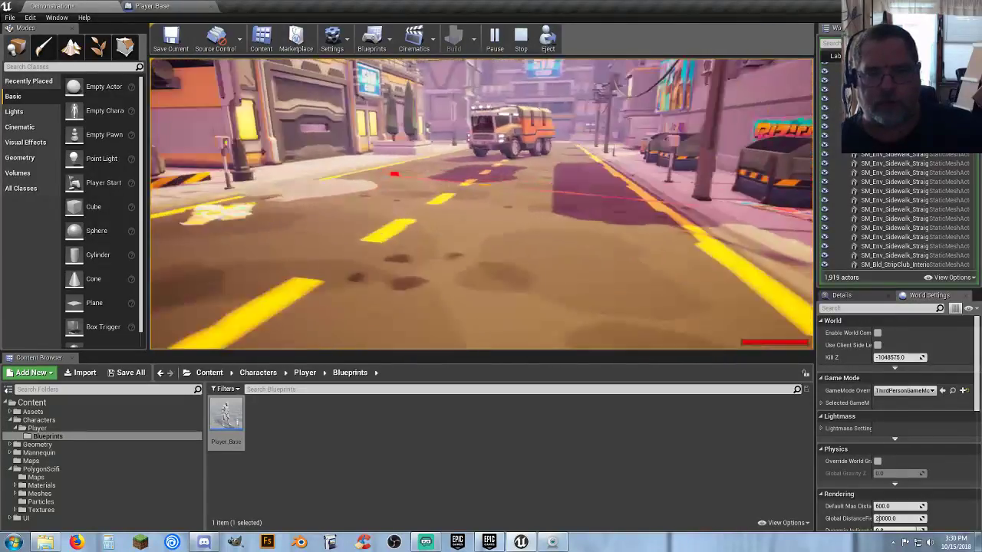
pyautogui.press('w')
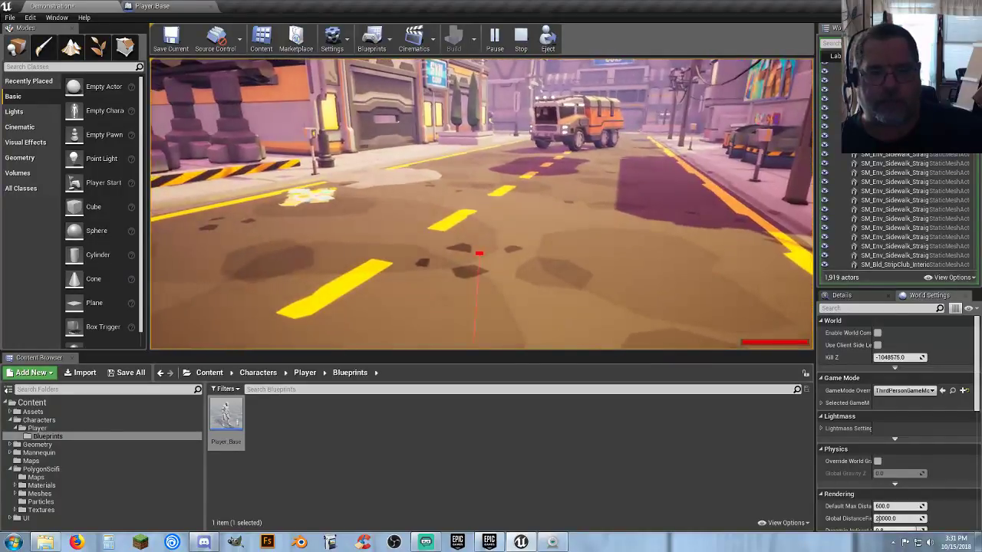
pyautogui.press('w')
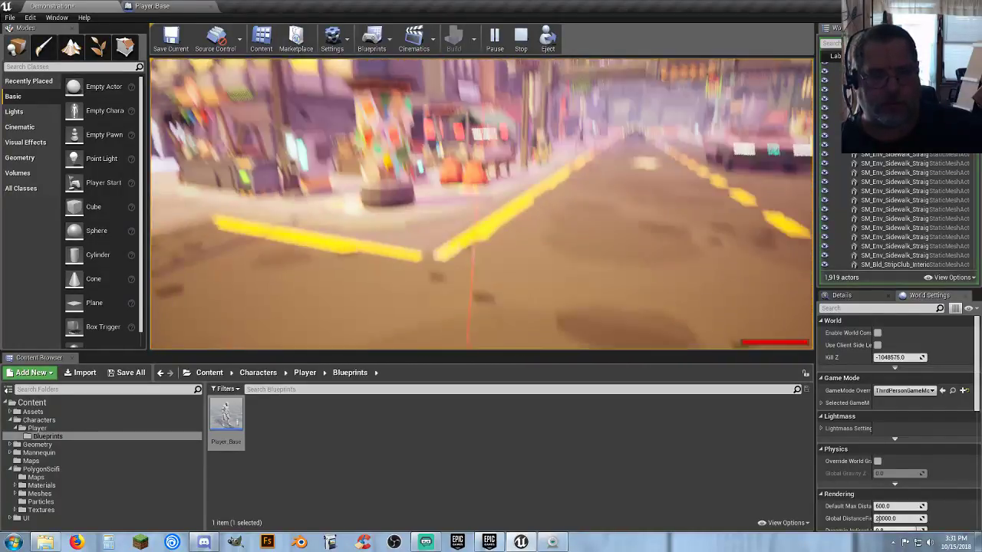
pyautogui.press('w')
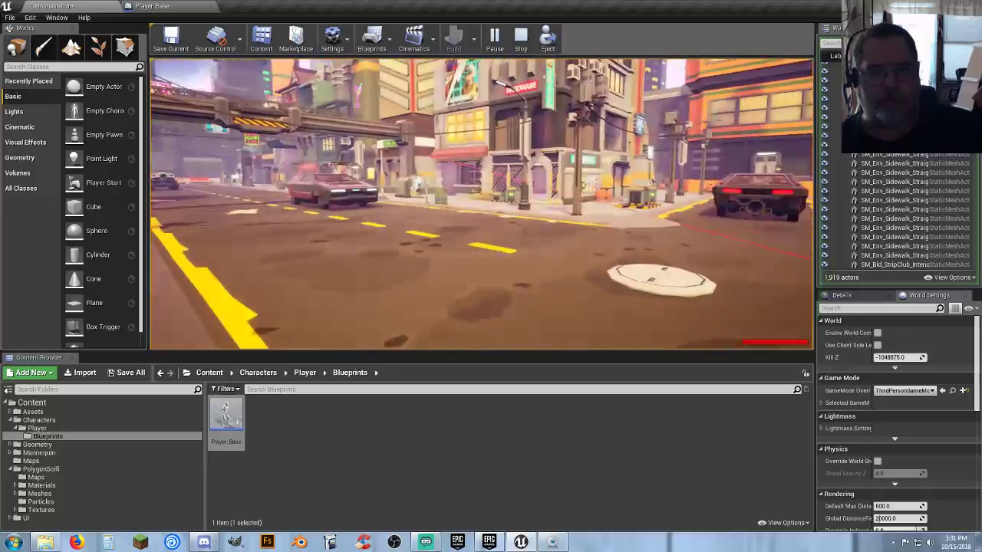
pyautogui.press('Escape')
# - Add an FPS Camera reference to the Player_Base graph and connect it to the Targets of GetWorldLocation and Get Forward Vector
pyautogui.click(151, 6)
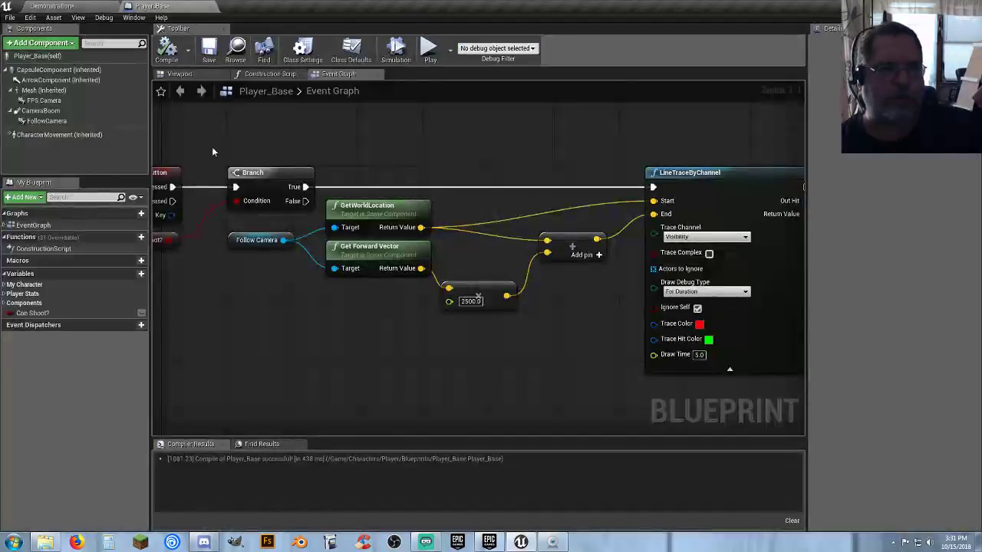
pyautogui.click(44, 100)
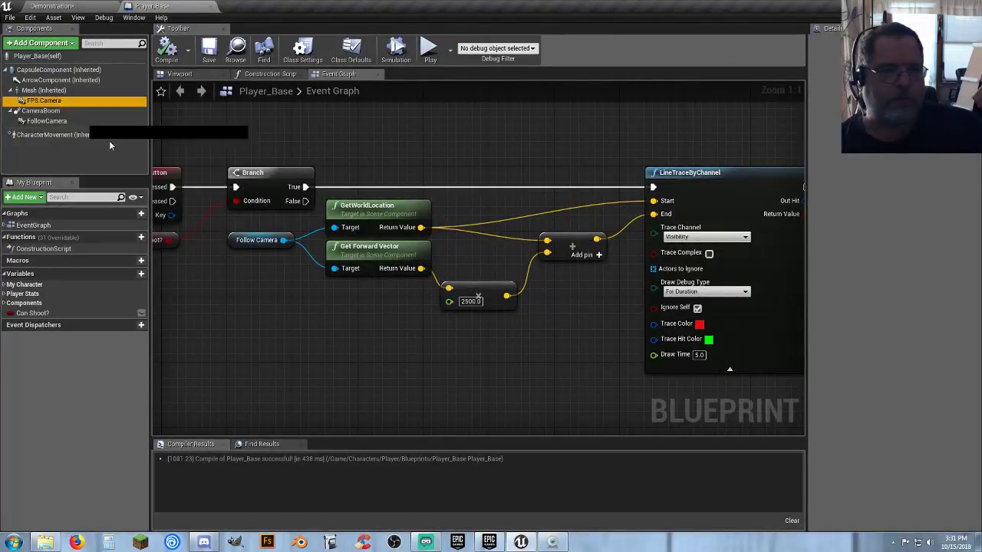
pyautogui.moveTo(44, 101); pyautogui.dragTo(229, 258)
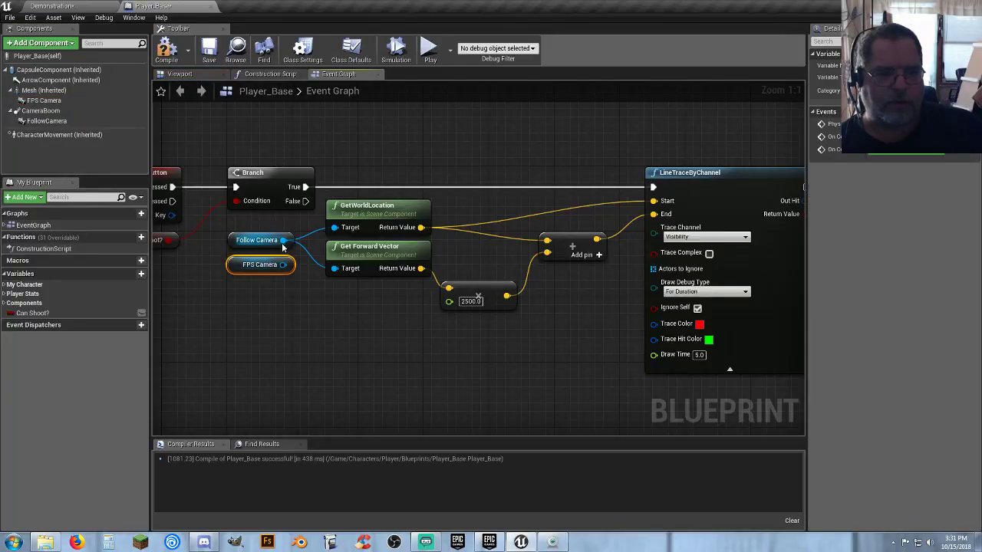
pyautogui.moveTo(283, 264); pyautogui.dragTo(337, 228)
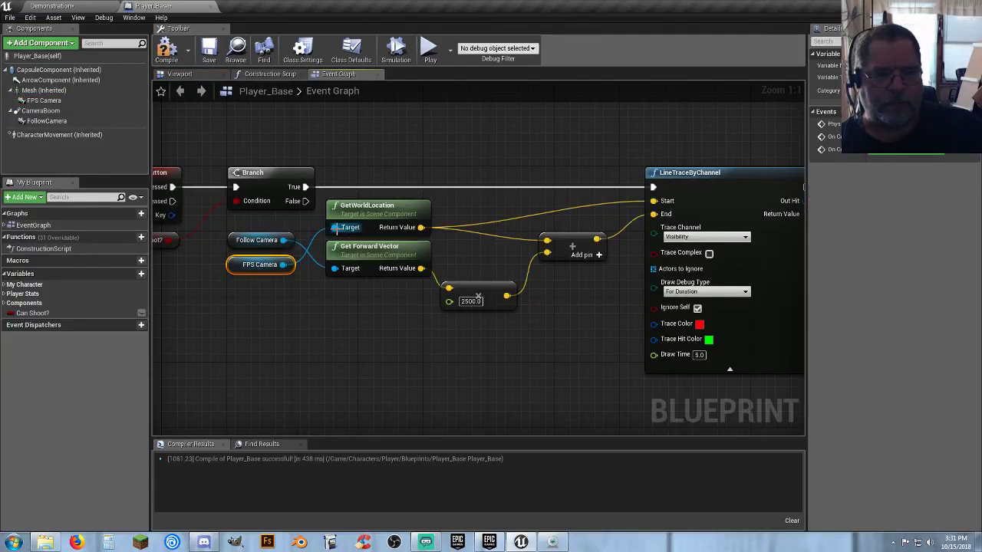
pyautogui.moveTo(284, 265); pyautogui.dragTo(335, 268)
# - Delete the disconnected Follow Camera node and move the FPS Camera node up into its place
pyautogui.click(253, 240)
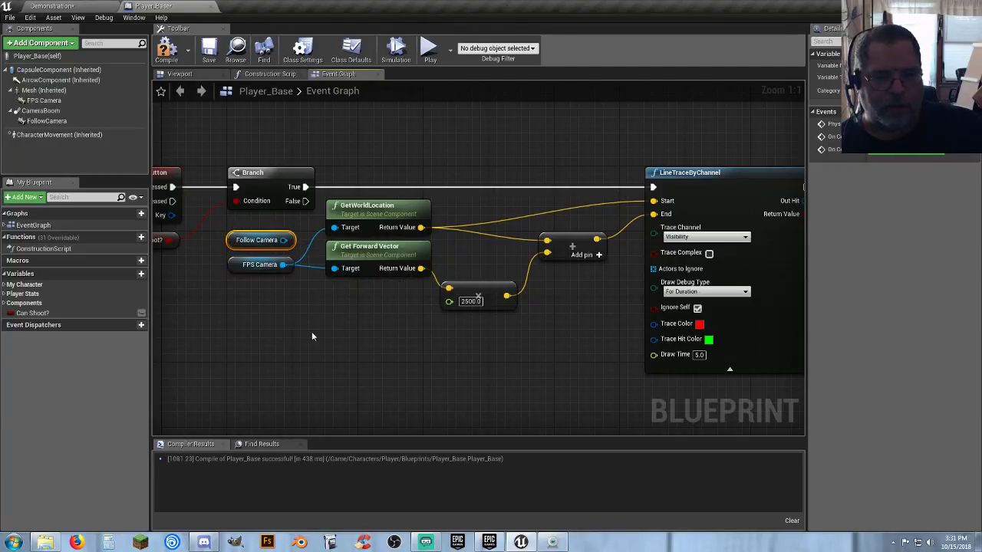
pyautogui.press('Delete')
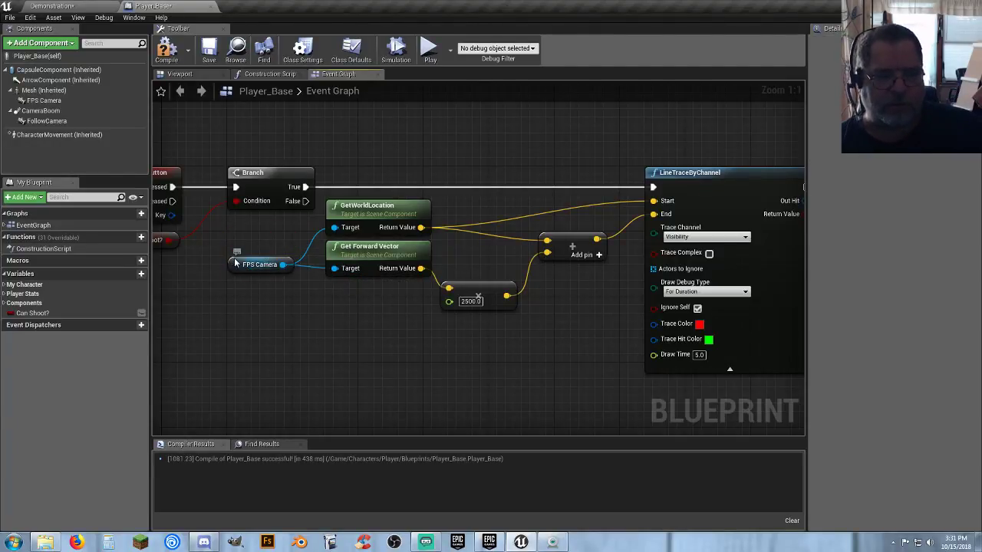
pyautogui.moveTo(235, 263); pyautogui.dragTo(238, 248)
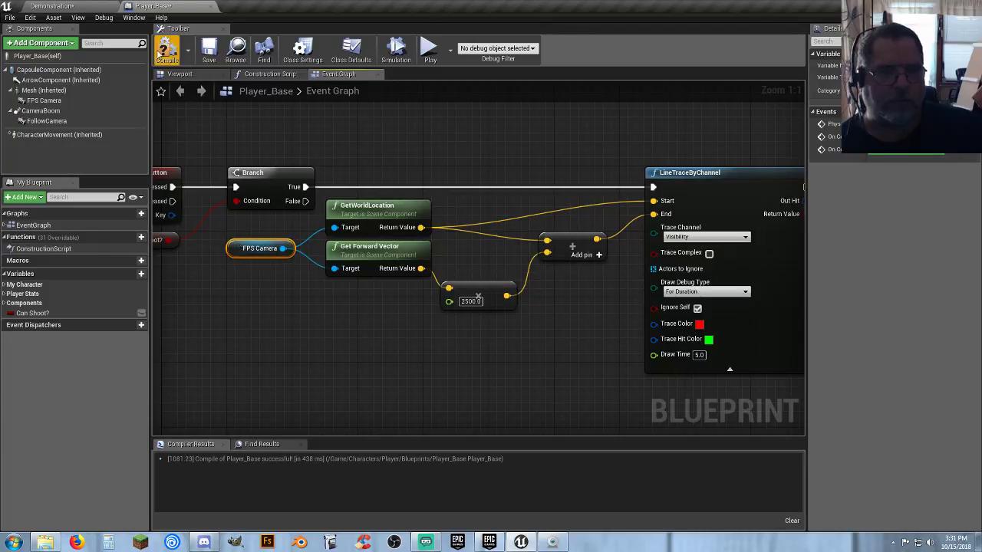
# - Save the Player_Base blueprint and play the Demonstration level in first-person view, firing line traces while moving to check their aim
pyautogui.click(209, 52)
pyautogui.click(52, 5)
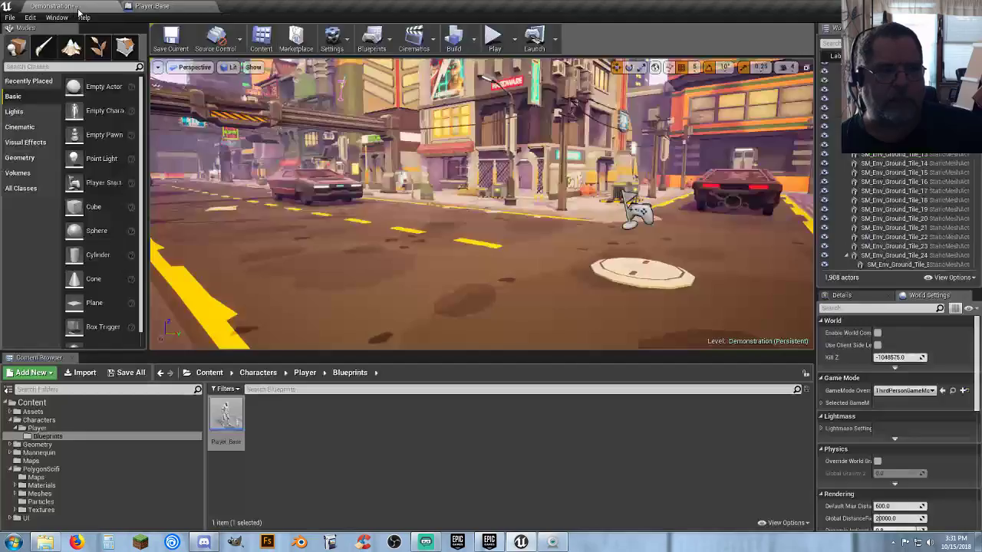
pyautogui.click(494, 40)
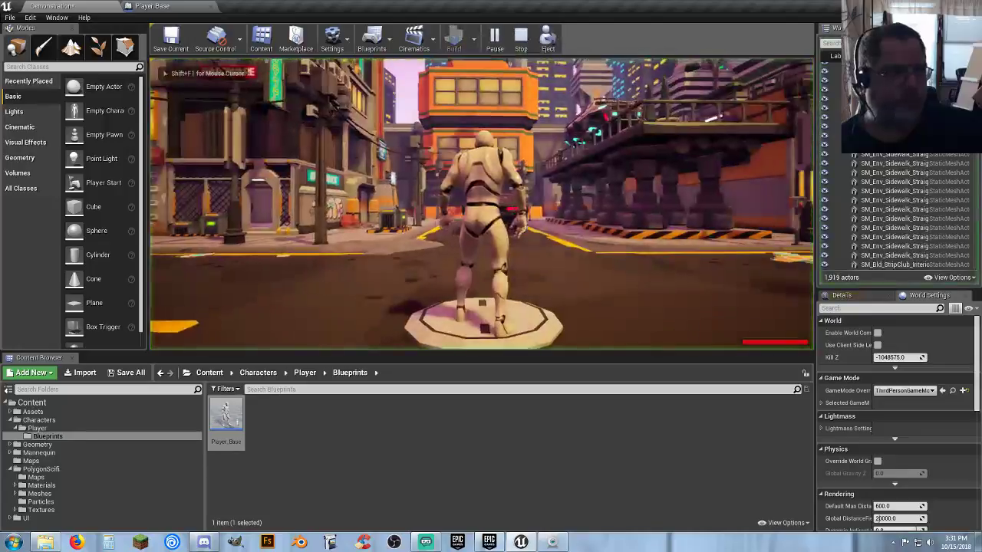
pyautogui.press('v')
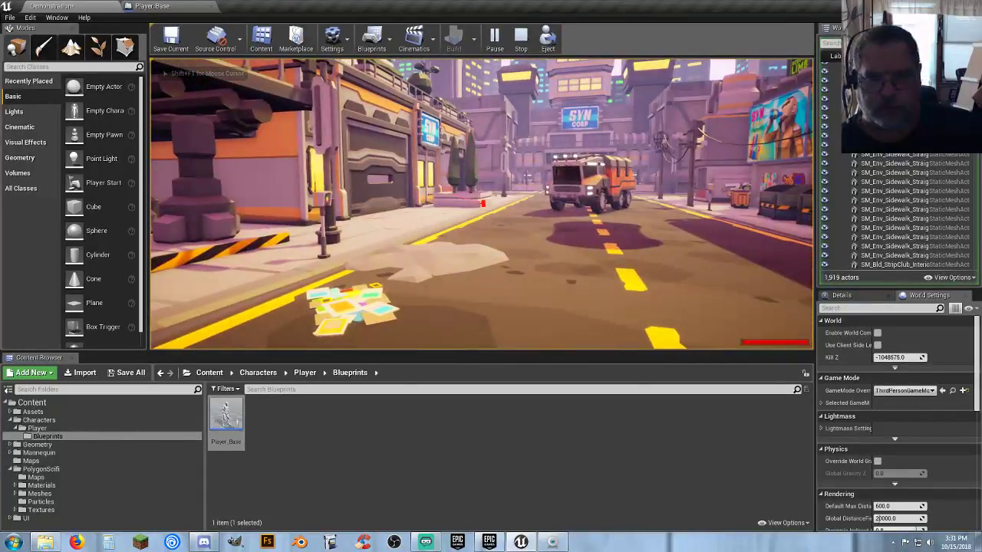
pyautogui.press('w')
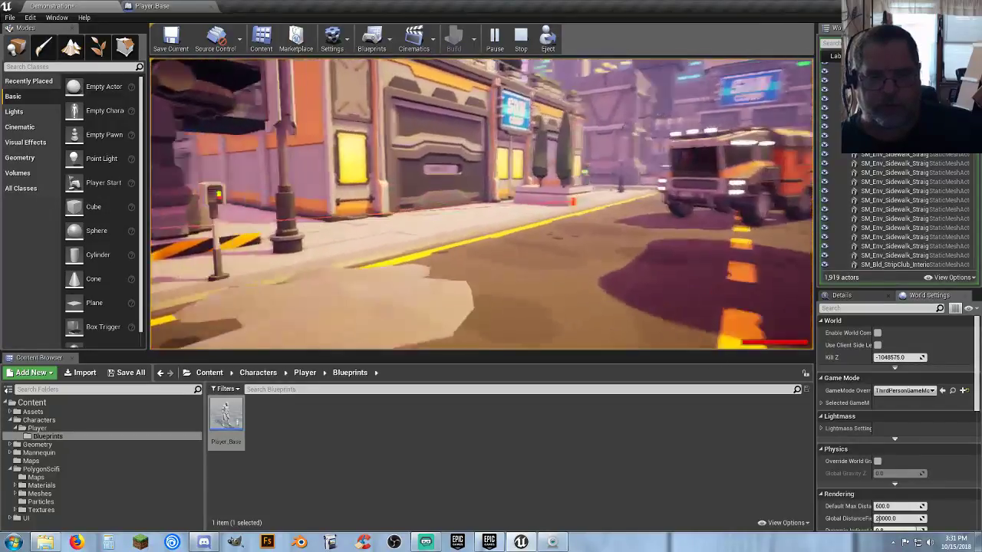
pyautogui.press('s')
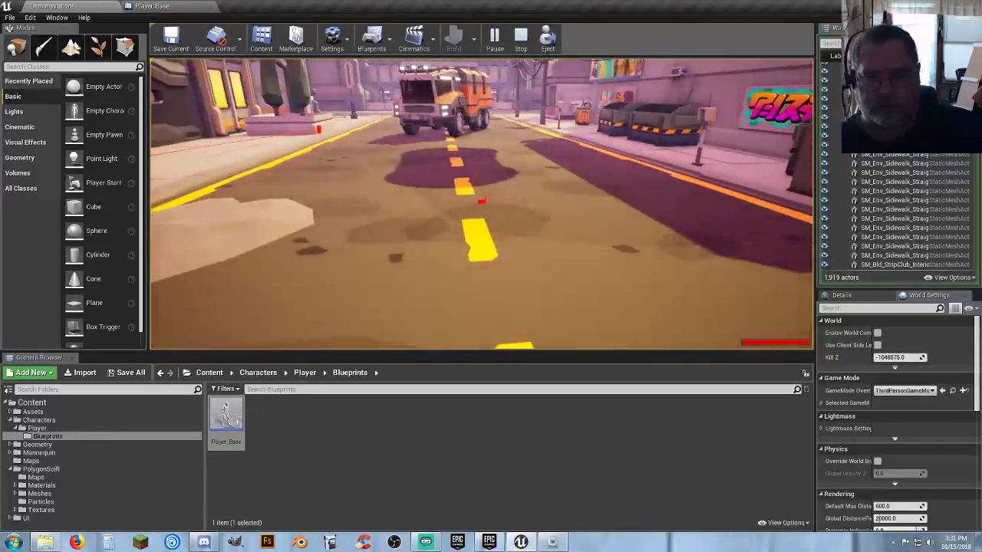
pyautogui.press('s')
pyautogui.press('d')
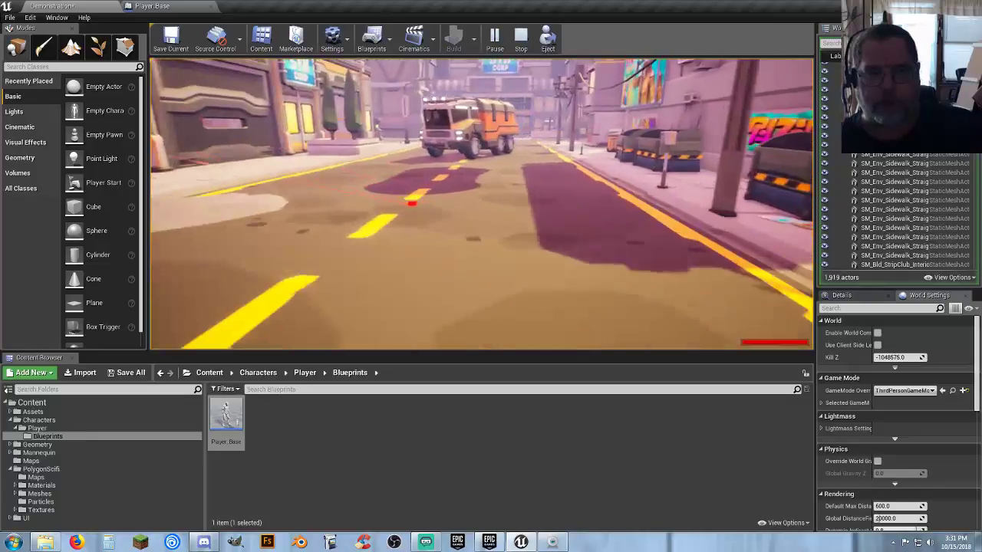
pyautogui.press('Escape')
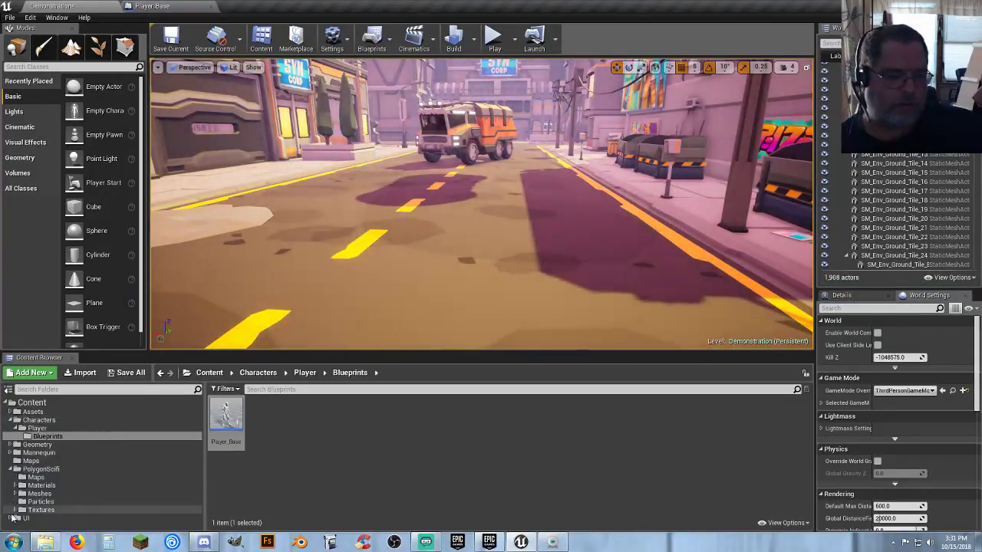
# - Create a Widget Blueprint named Crosshair_W in the UI/Widgets folder and open it for editing
pyautogui.click(10, 518)
pyautogui.scroll(-1, 29, 518)
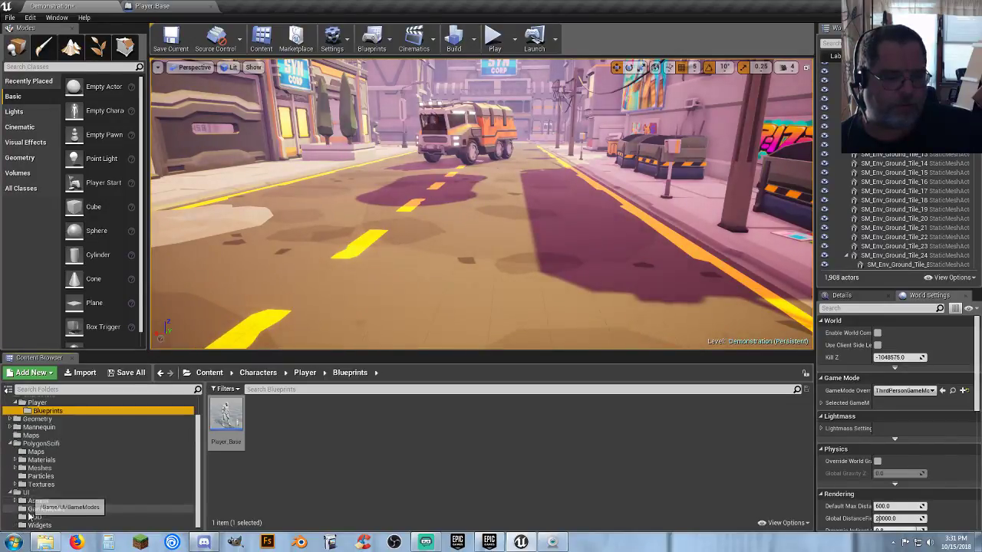
pyautogui.click(52, 525)
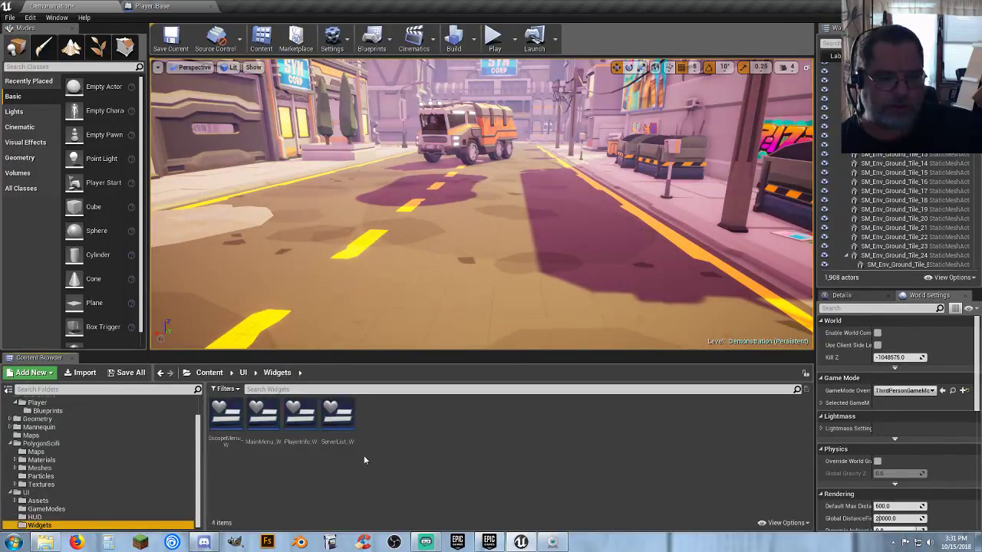
pyautogui.rightClick(376, 410)
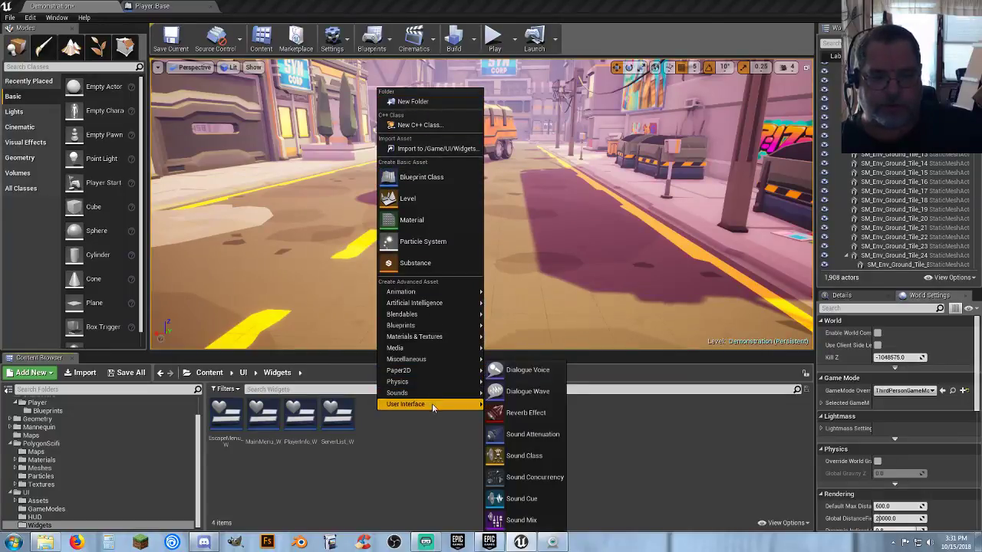
pyautogui.moveTo(432, 407)
pyautogui.click(519, 471)
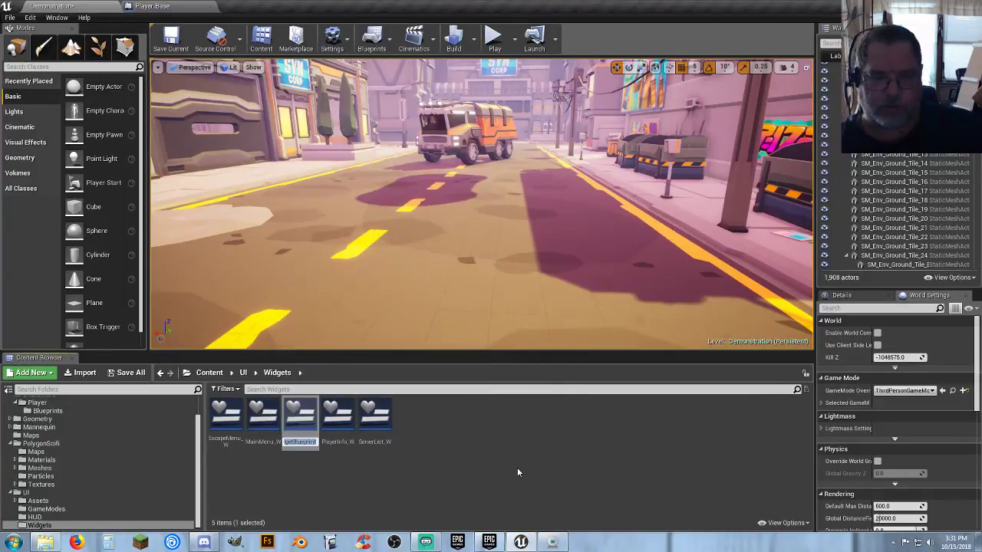
pyautogui.write('C')
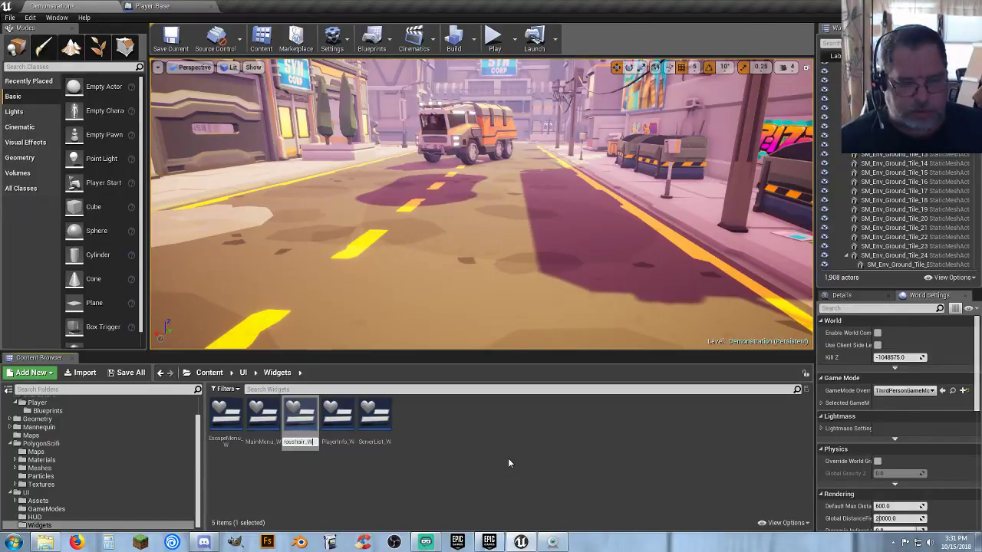
pyautogui.press('Return')
pyautogui.press('Return')
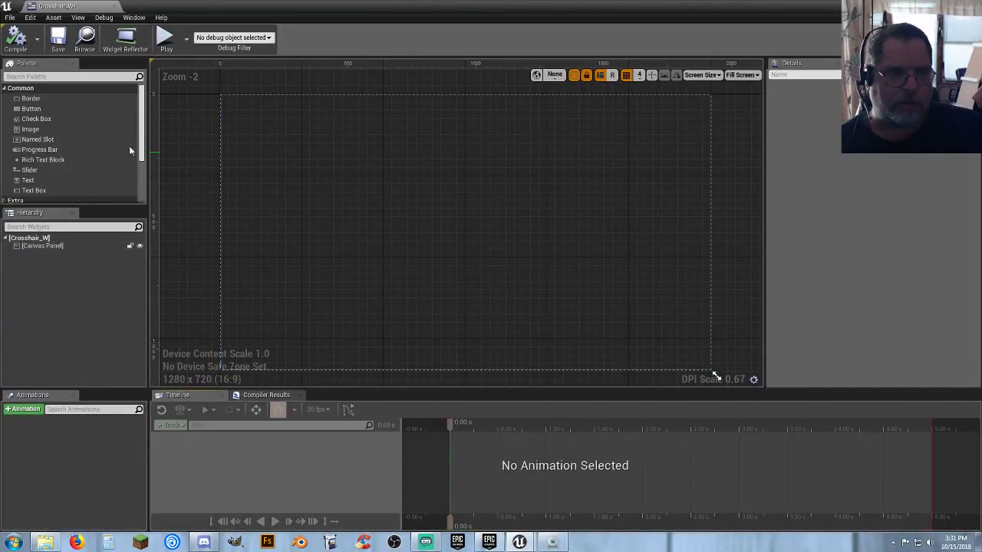
# - Add two Image widgets near the middle of the canvas and shrink the upper one to a short horizontal bar with Size Y 5
pyautogui.moveTo(42, 136); pyautogui.dragTo(435, 209)
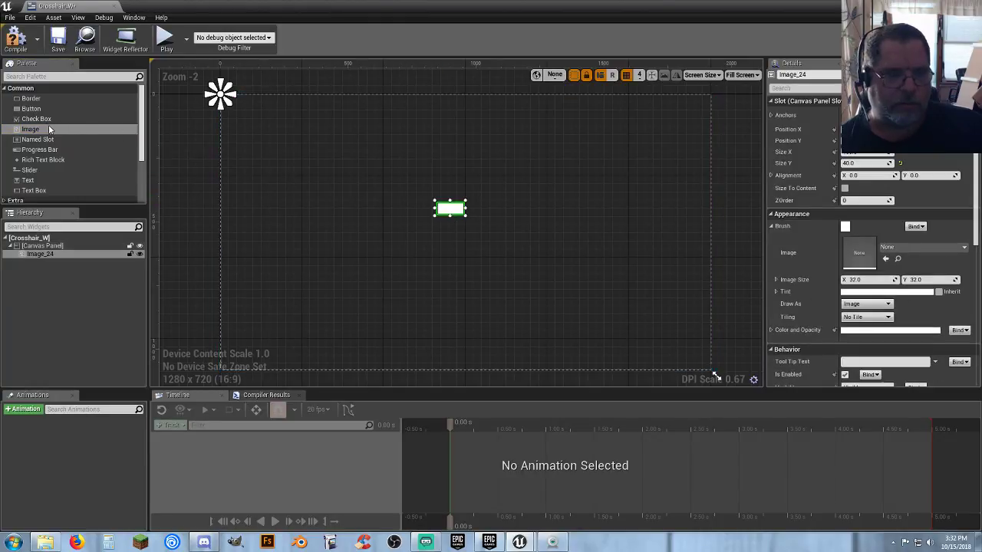
pyautogui.moveTo(49, 130); pyautogui.dragTo(443, 253)
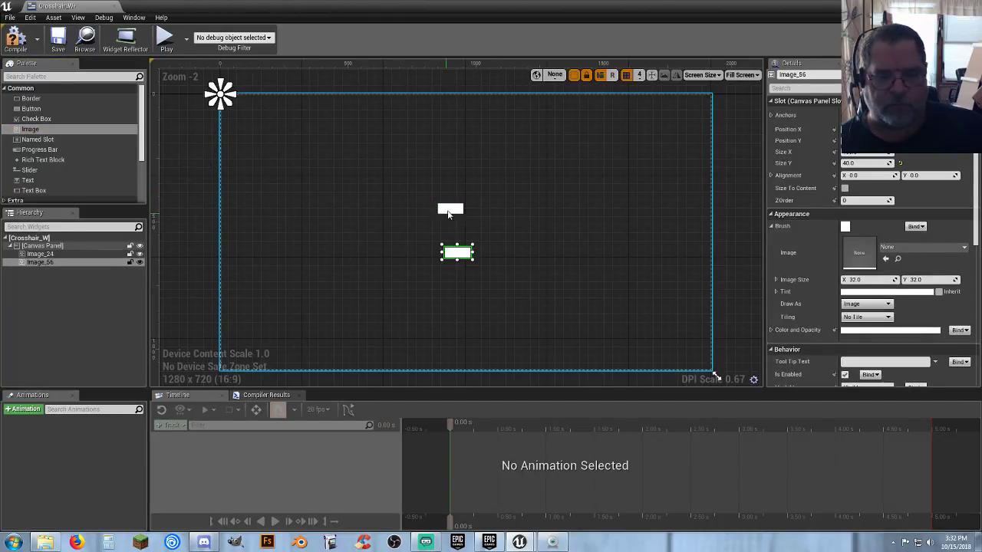
pyautogui.click(449, 212)
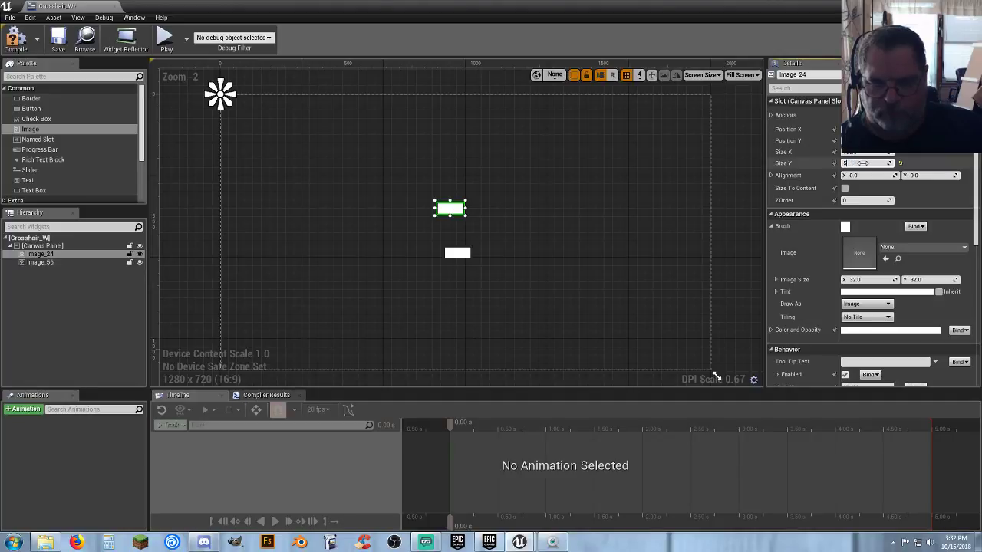
pyautogui.press('Tab')
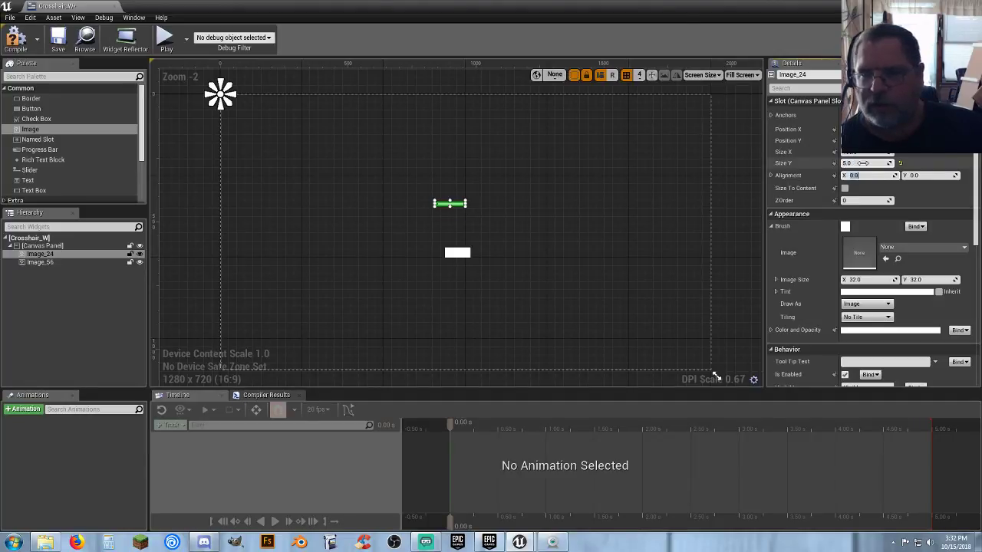
pyautogui.click(860, 152)
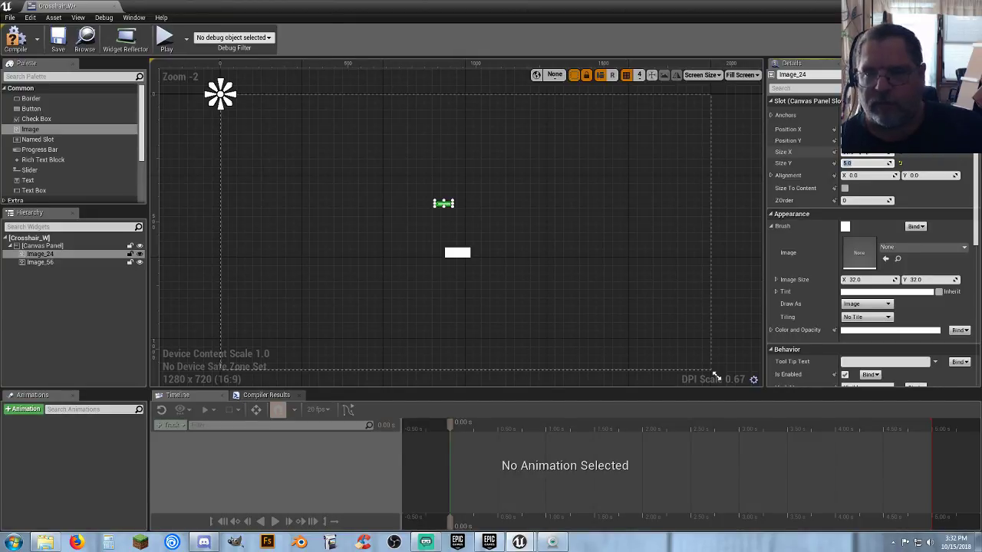
# - Anchor the horizontal bar to the canvas centre and position it so that it is centred on its anchor
pyautogui.click(867, 115)
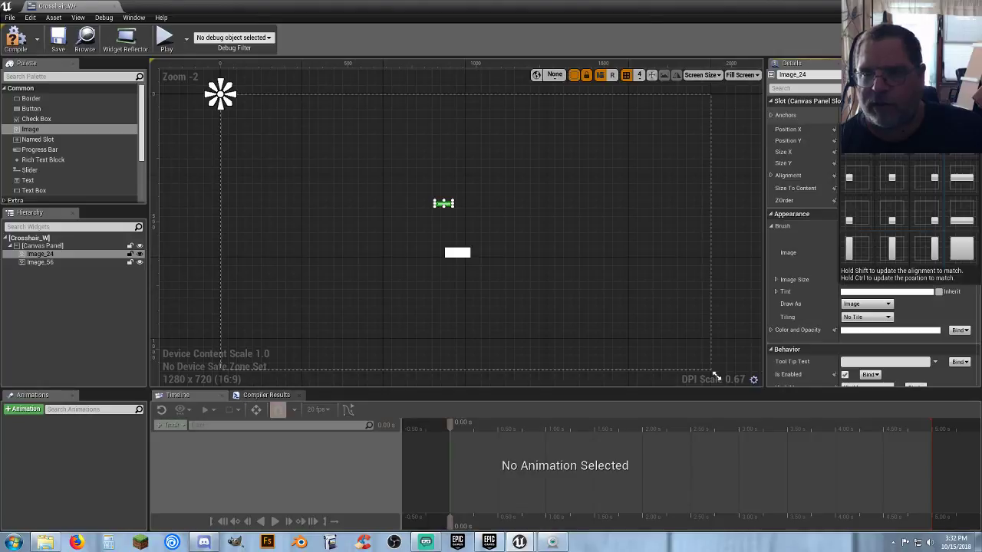
pyautogui.click(891, 220)
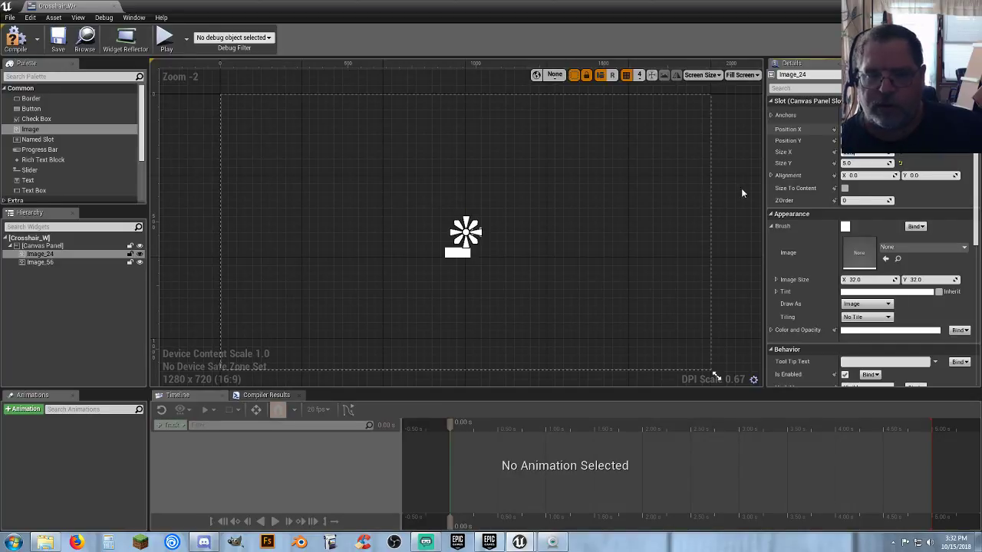
pyautogui.scroll(6, 460, 238)
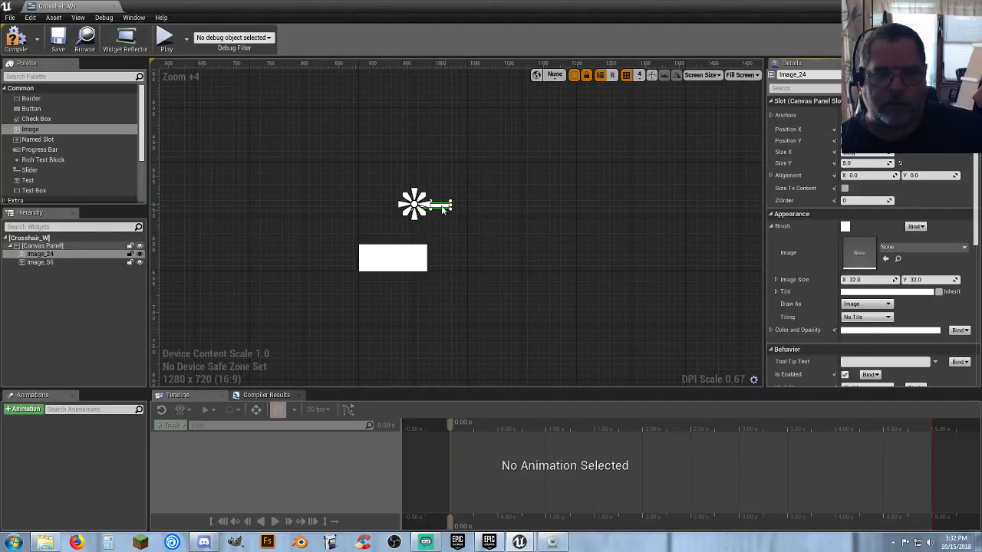
pyautogui.moveTo(439, 210); pyautogui.dragTo(422, 221)
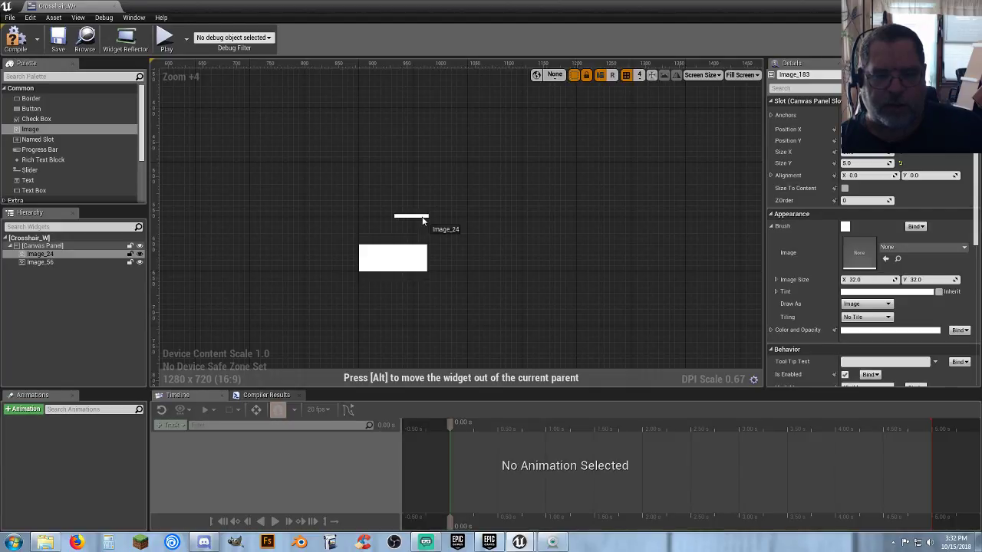
pyautogui.moveTo(421, 218); pyautogui.dragTo(424, 219)
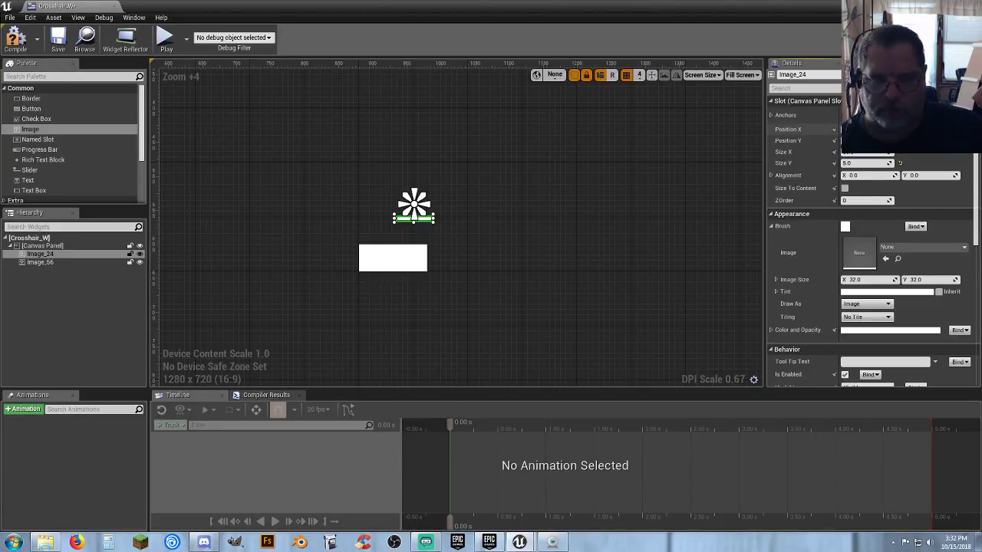
pyautogui.scroll(-8, 515, 238)
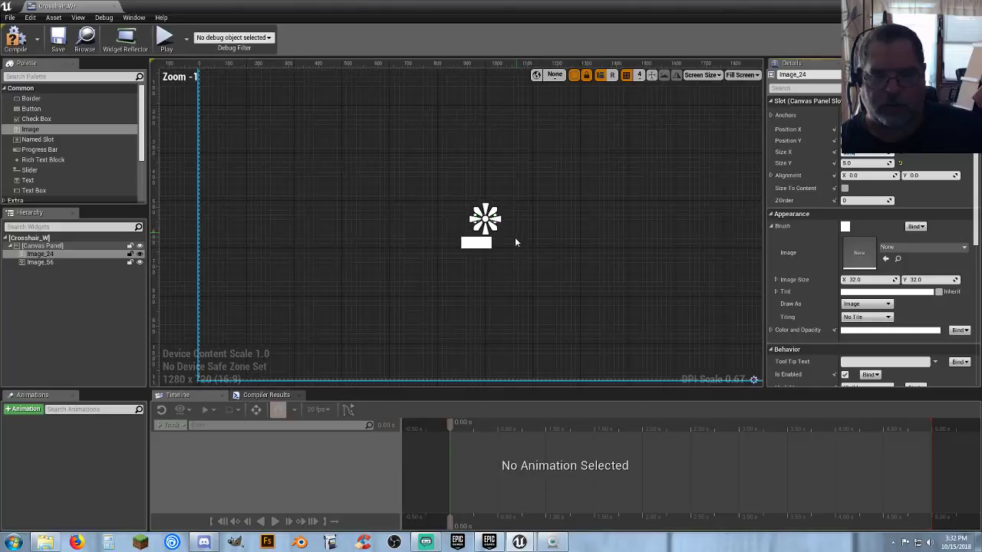
pyautogui.scroll(5, 547, 247)
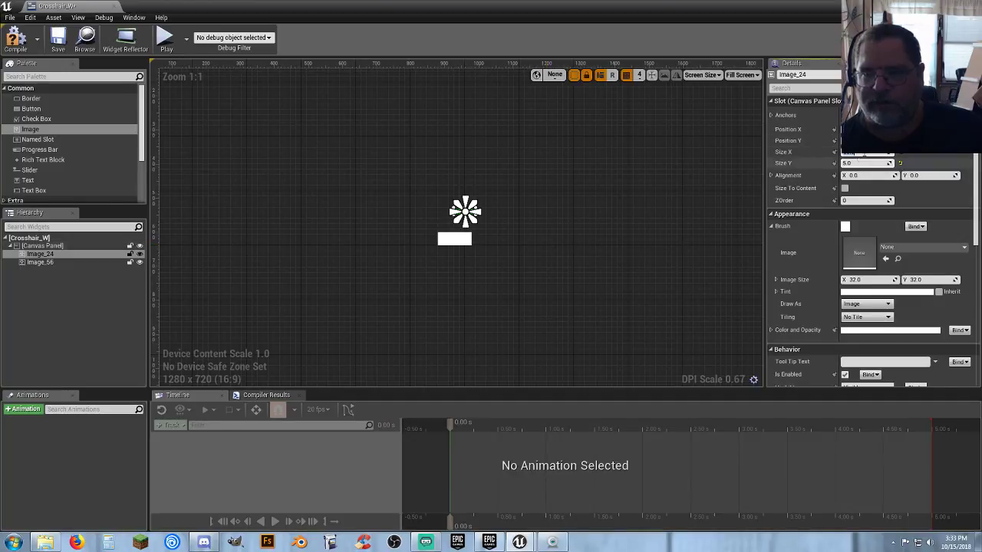
# - Resize the lower image to a thin vertical bar with Size Y 50
pyautogui.click(461, 243)
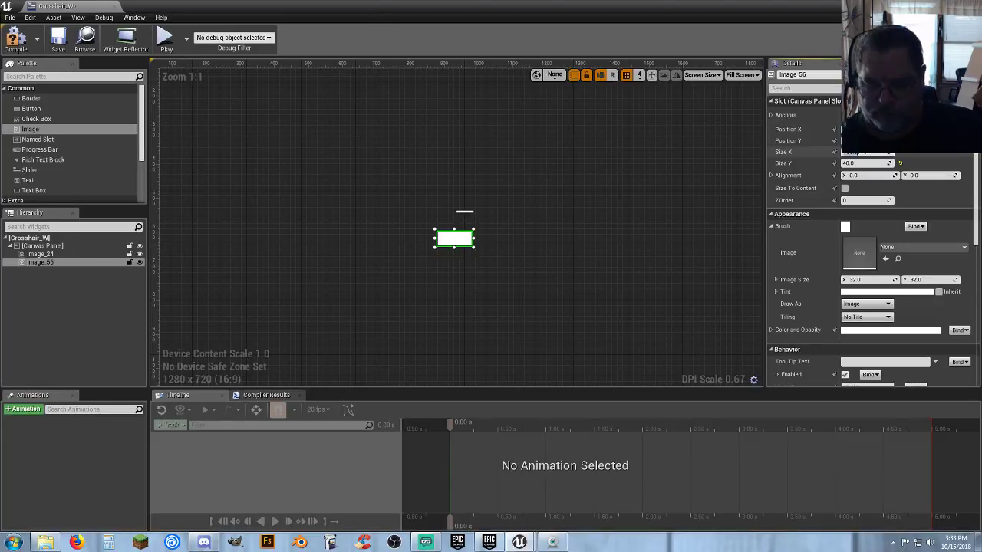
pyautogui.press('Tab')
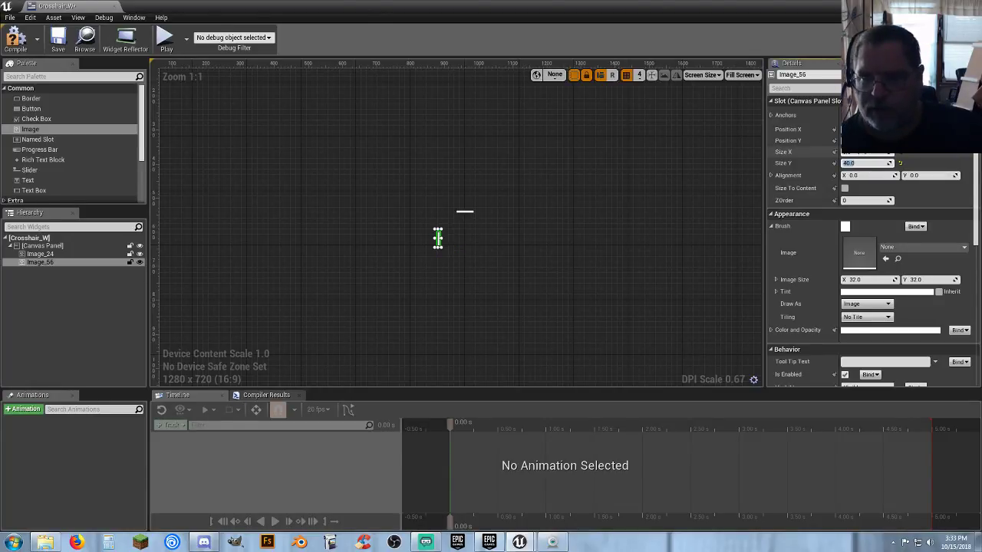
pyautogui.write('50')
pyautogui.press('Tab')
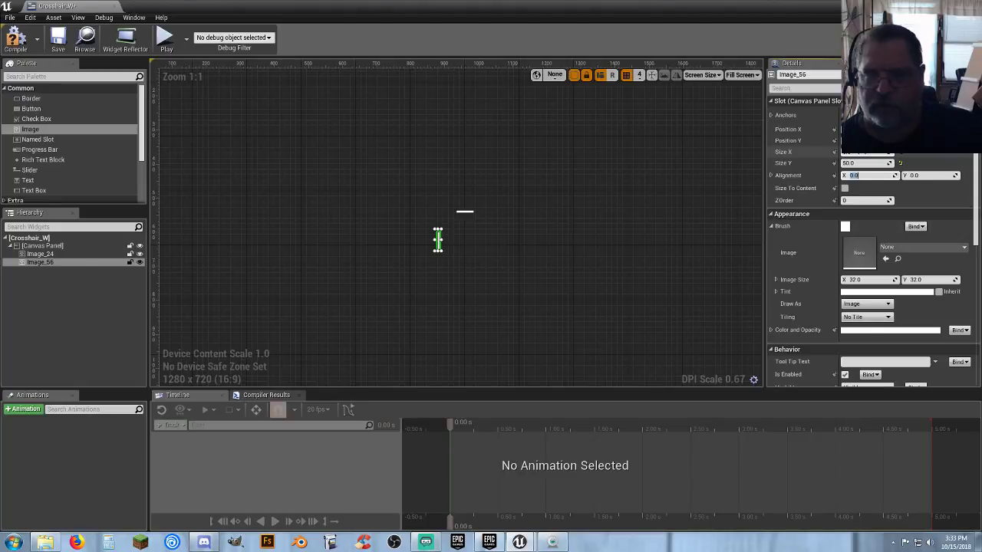
# - Anchor the vertical bar to the canvas centre and position it centred across the horizontal bar to form a crosshair
pyautogui.click(866, 115)
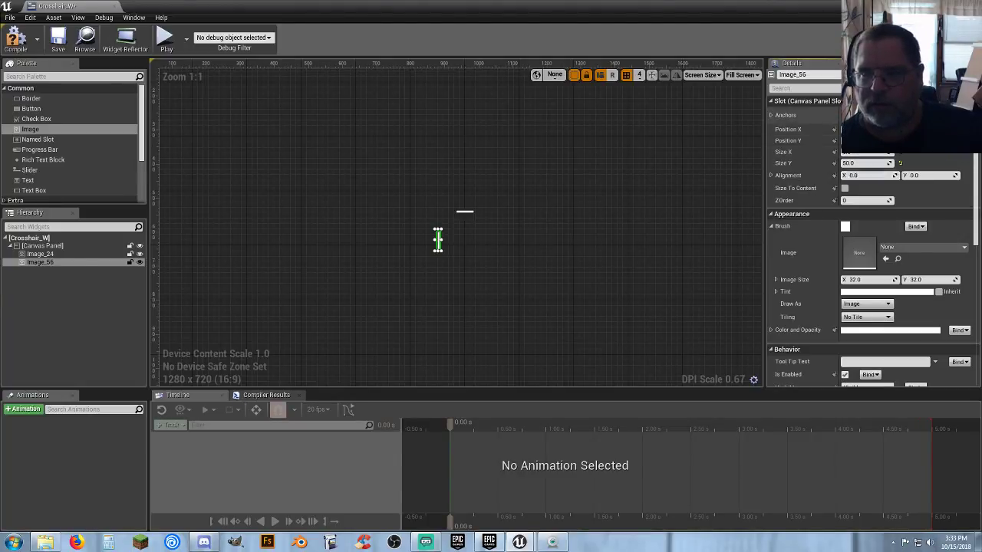
pyautogui.click(883, 170)
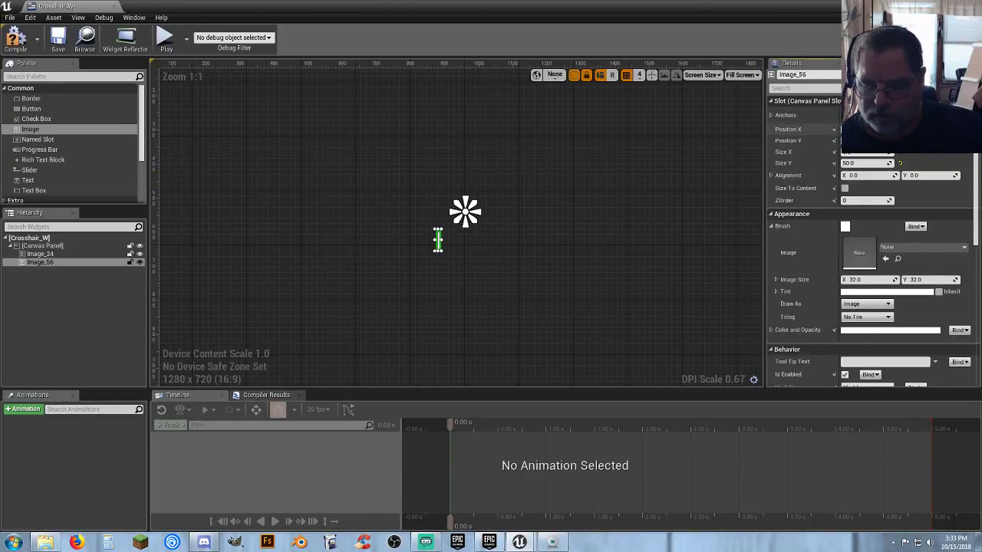
pyautogui.press('Return')
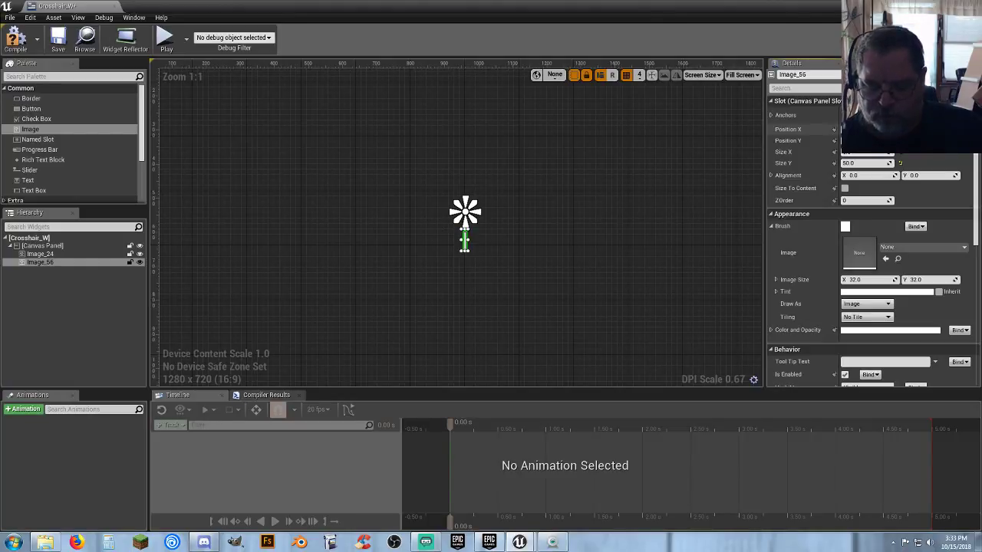
pyautogui.press('Tab')
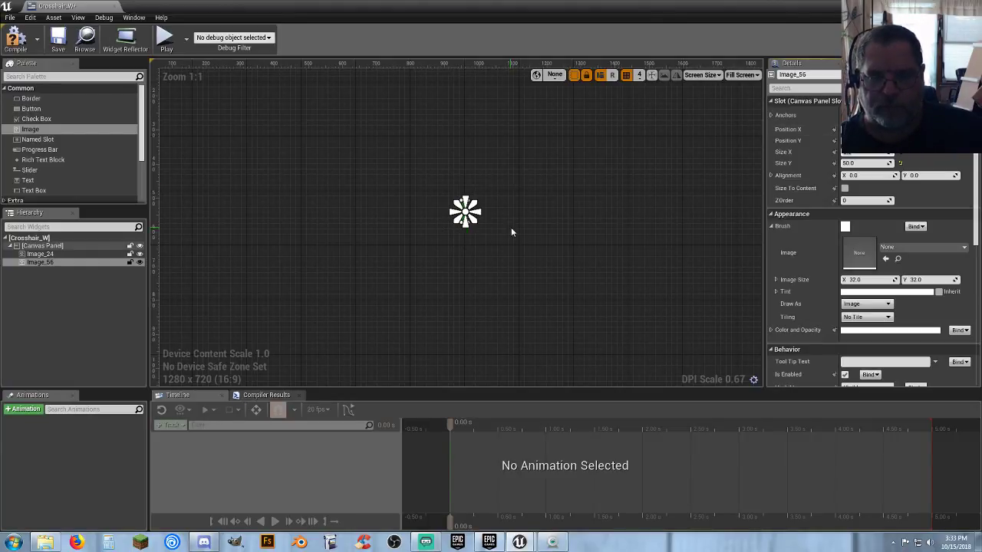
pyautogui.scroll(-4, 511, 230)
pyautogui.scroll(5, 510, 230)
pyautogui.scroll(10, 493, 229)
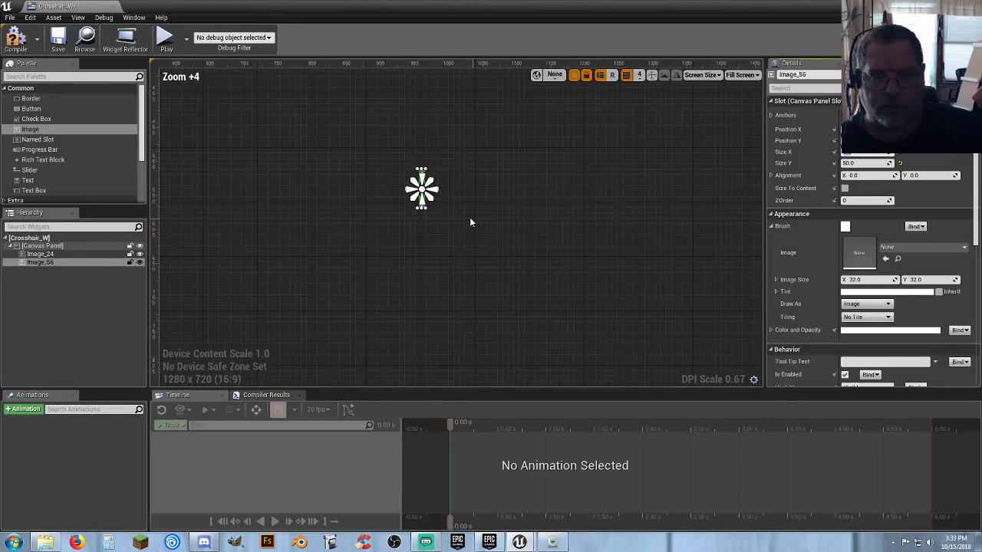
pyautogui.scroll(-7, 427, 206)
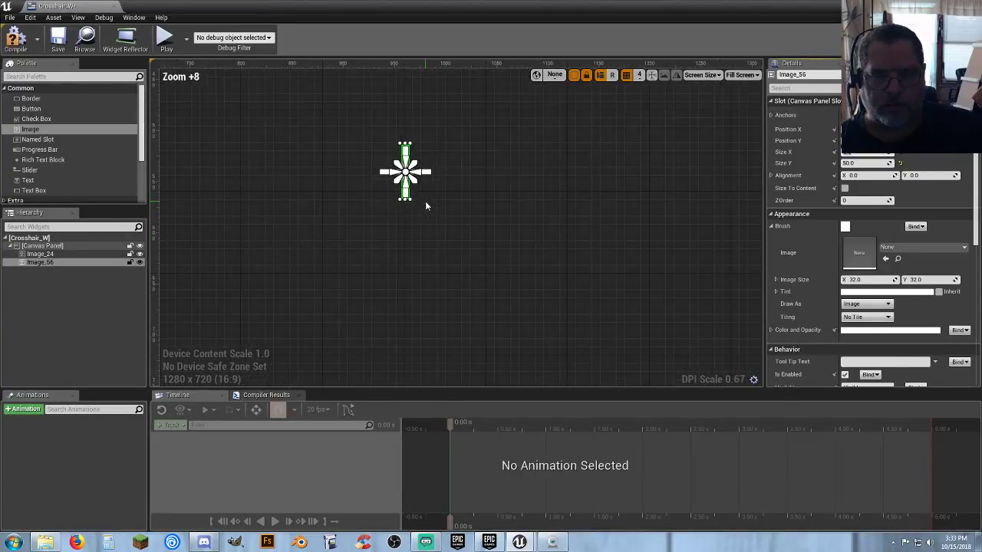
pyautogui.moveTo(420, 219); pyautogui.dragTo(483, 267, button='right')
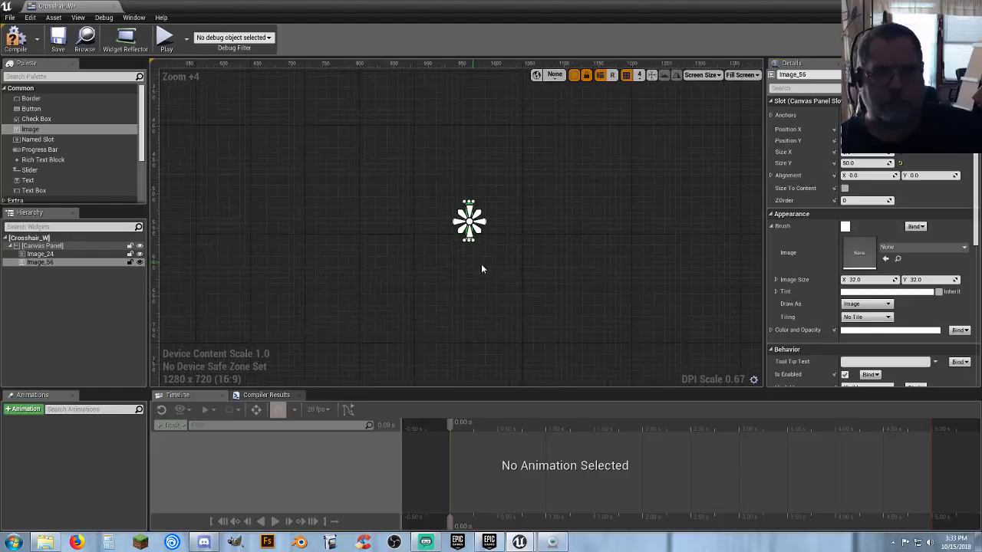
# - Check the crosshair in the designer, save the Crosshair_W widget, and dock its editor beside the Player_Base editor
pyautogui.scroll(-5, 485, 266)
pyautogui.scroll(3, 489, 267)
pyautogui.scroll(10, 490, 266)
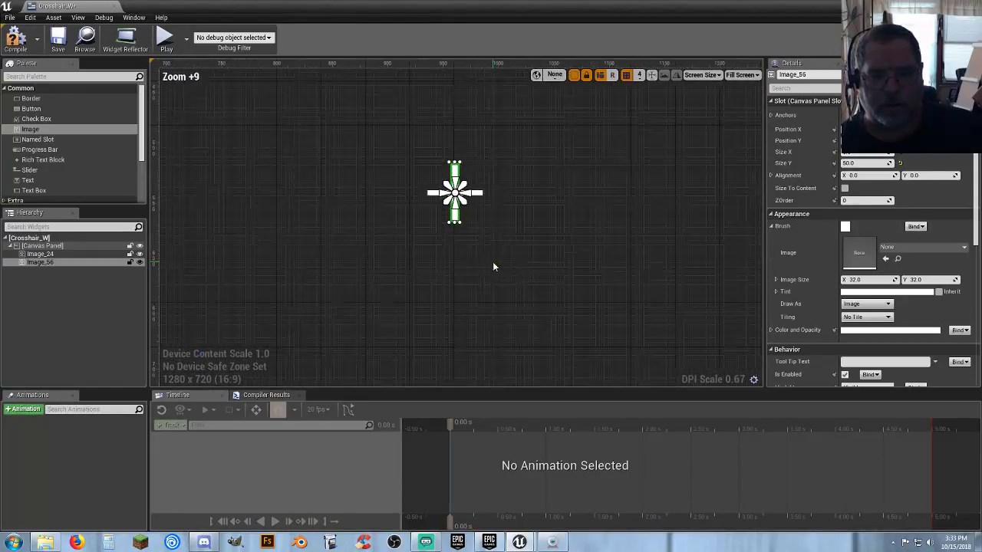
pyautogui.scroll(-9, 483, 258)
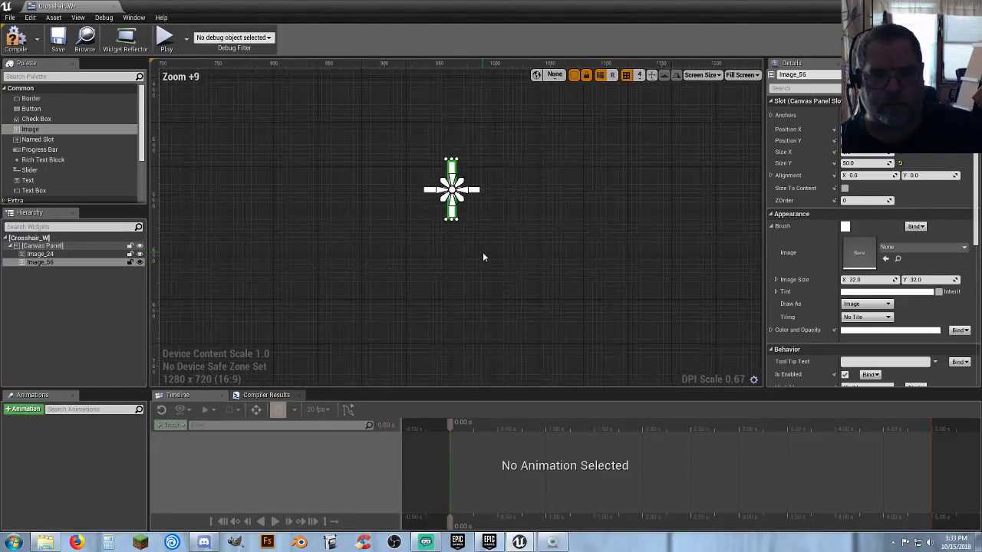
pyautogui.scroll(-7, 483, 257)
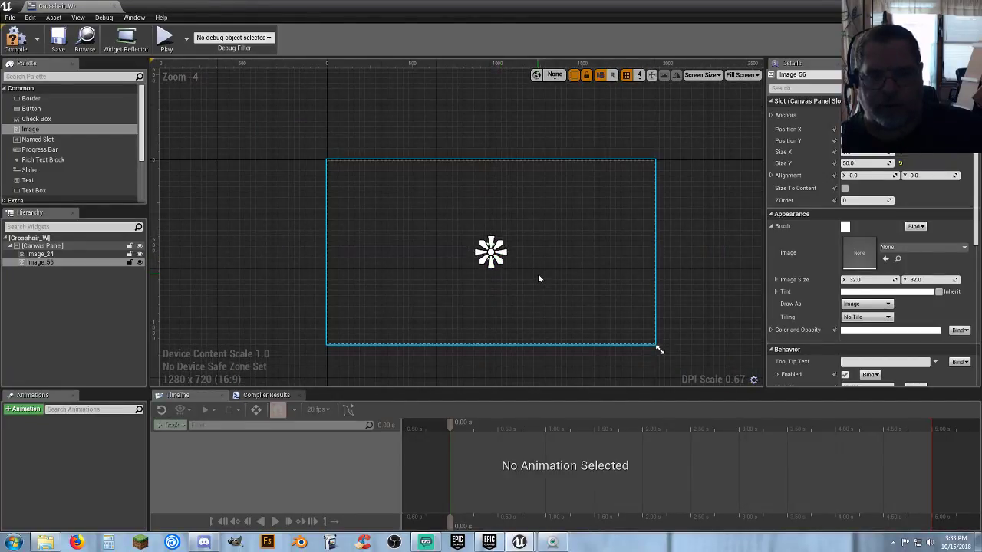
pyautogui.click(57, 40)
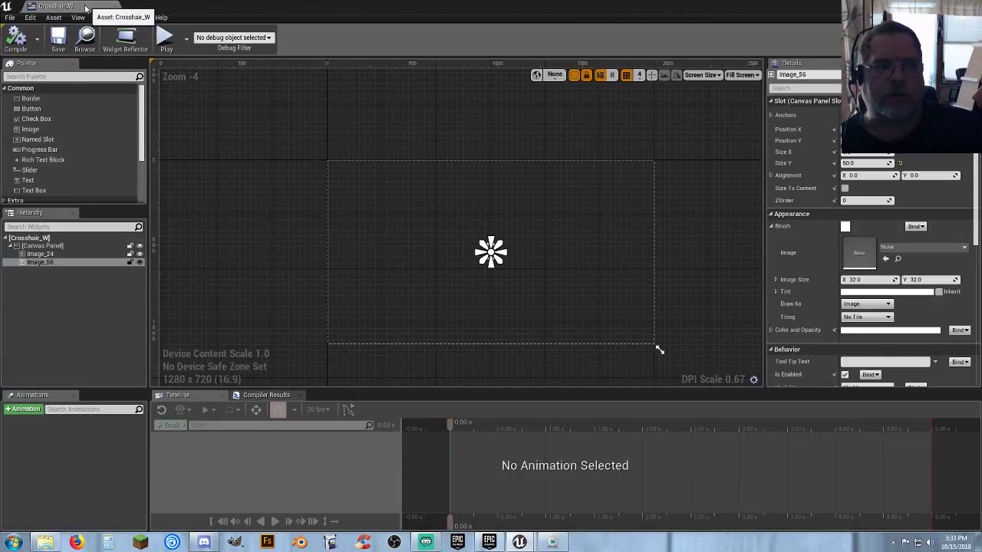
pyautogui.moveTo(86, 8); pyautogui.dragTo(245, 7)
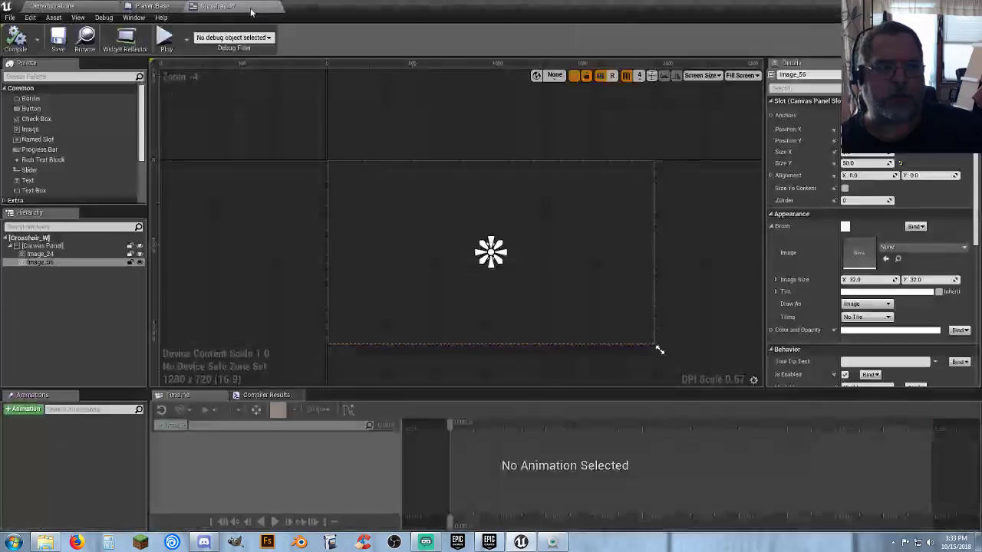
# - Add a Boolean variable named Use Crosshair? to the Player_Base blueprint
pyautogui.click(181, 7)
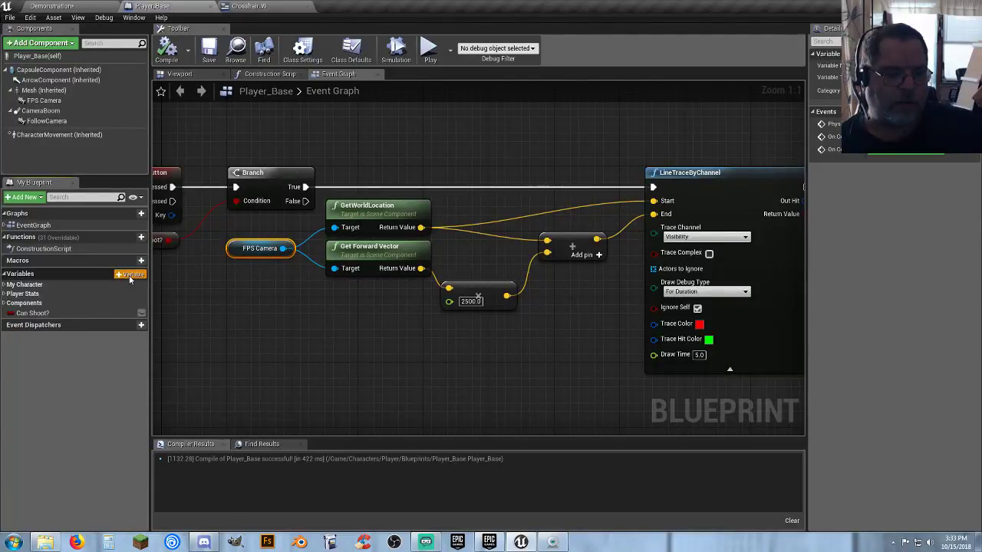
pyautogui.click(130, 276)
pyautogui.write('Use Crosshair?')
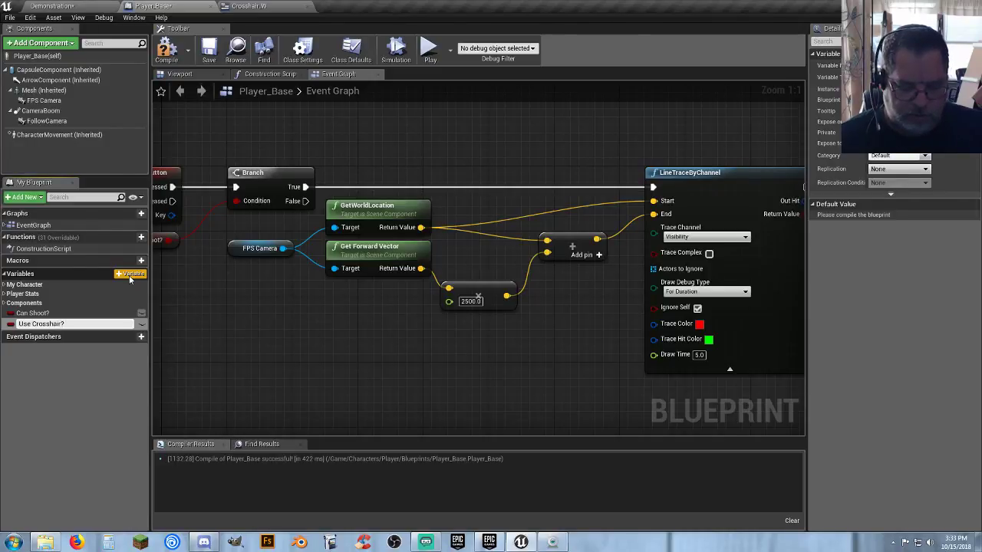
pyautogui.press('Return')
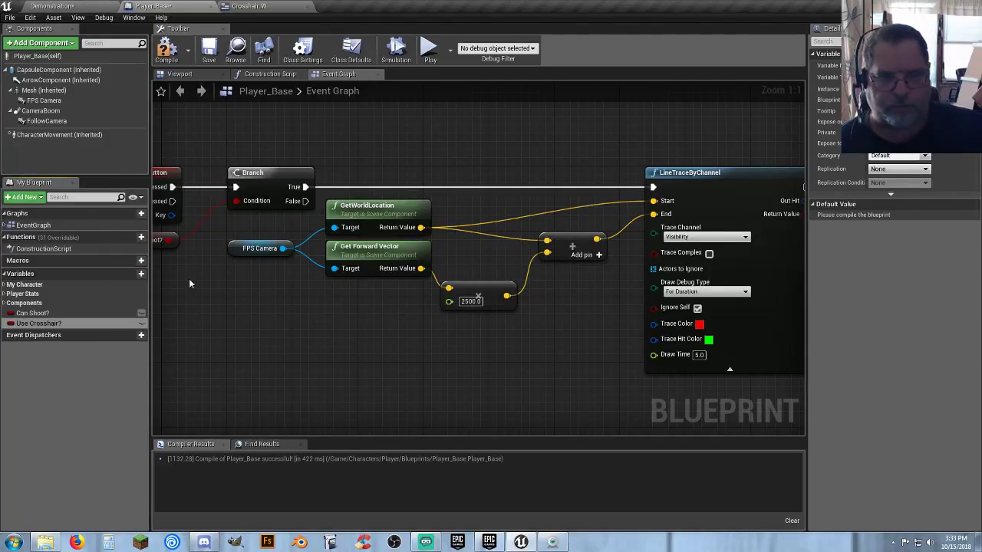
# - Place two SET nodes for Use Crosshair? in the event graph, one beside each SET Can Shoot? node
pyautogui.moveTo(383, 348); pyautogui.dragTo(389, 442, button='right')
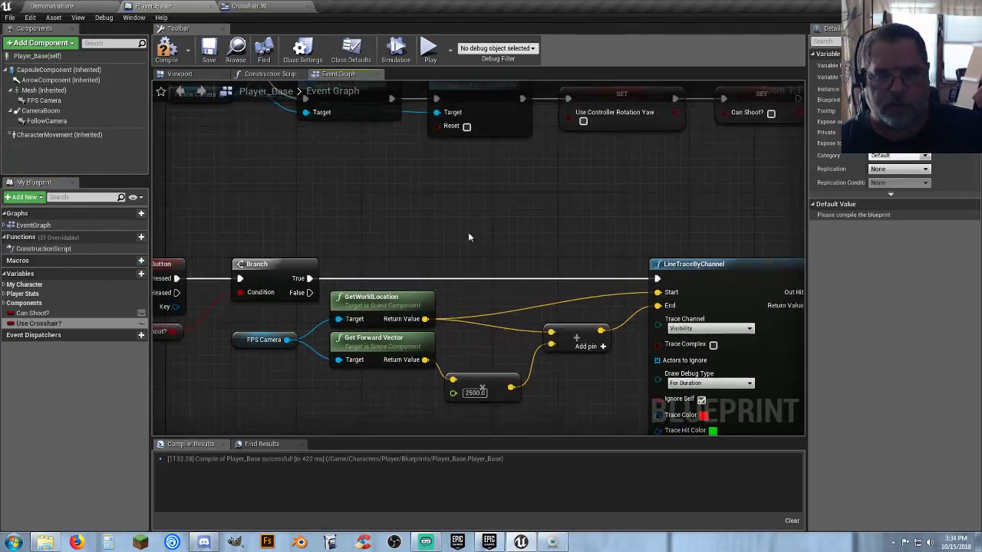
pyautogui.moveTo(500, 207); pyautogui.dragTo(234, 333, button='right')
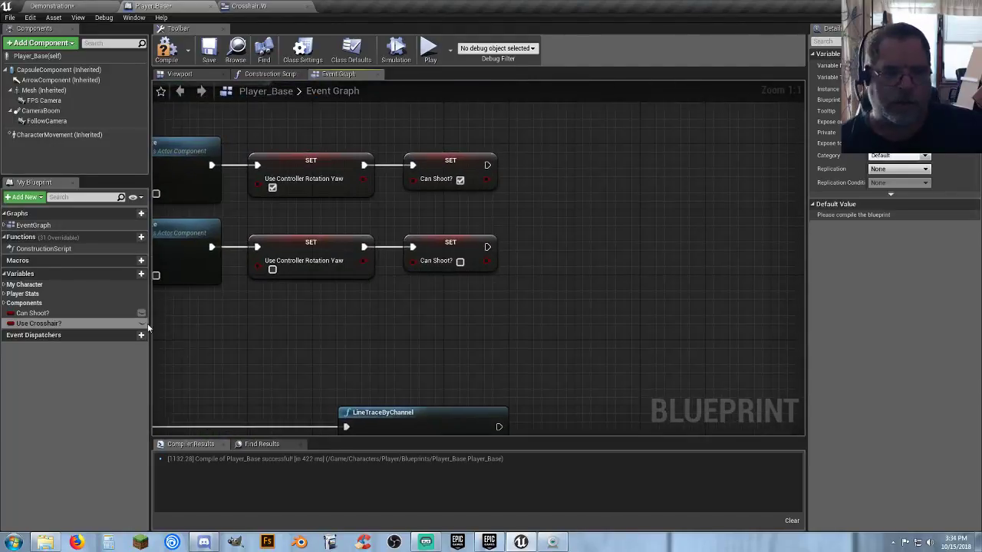
pyautogui.keyDown('alt'); pyautogui.moveTo(38, 323); pyautogui.dragTo(555, 178); pyautogui.keyUp('alt')
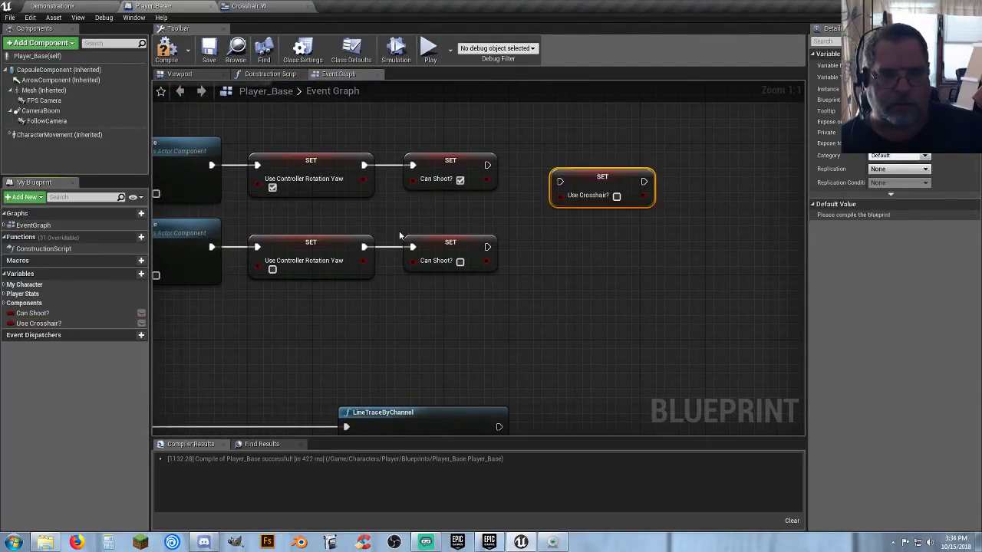
pyautogui.keyDown('alt'); pyautogui.moveTo(47, 324); pyautogui.dragTo(541, 238); pyautogui.keyUp('alt')
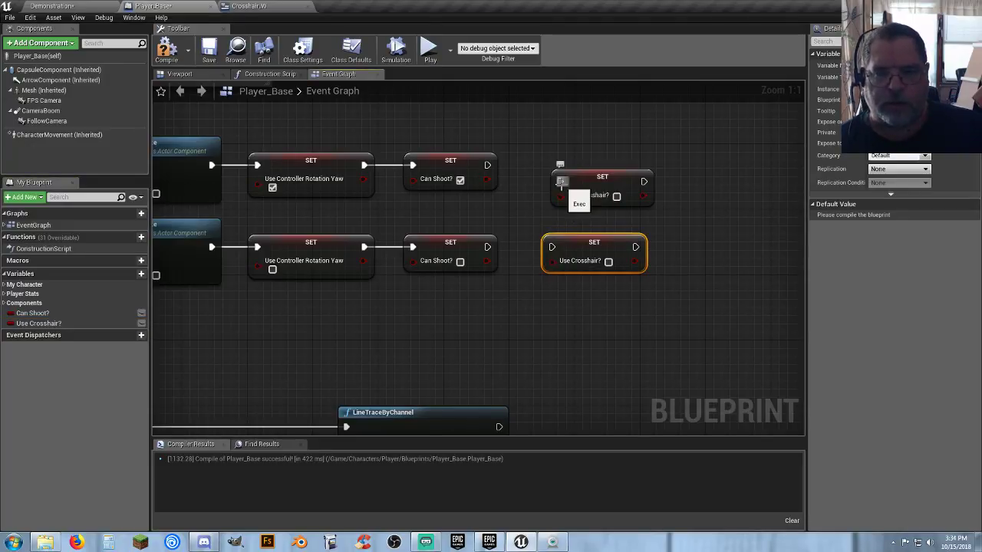
# - Connect each SET Use Crosshair? node after its Can Shoot? setter, with the value true on the upper chain and false on the lower
pyautogui.moveTo(487, 165); pyautogui.dragTo(554, 166)
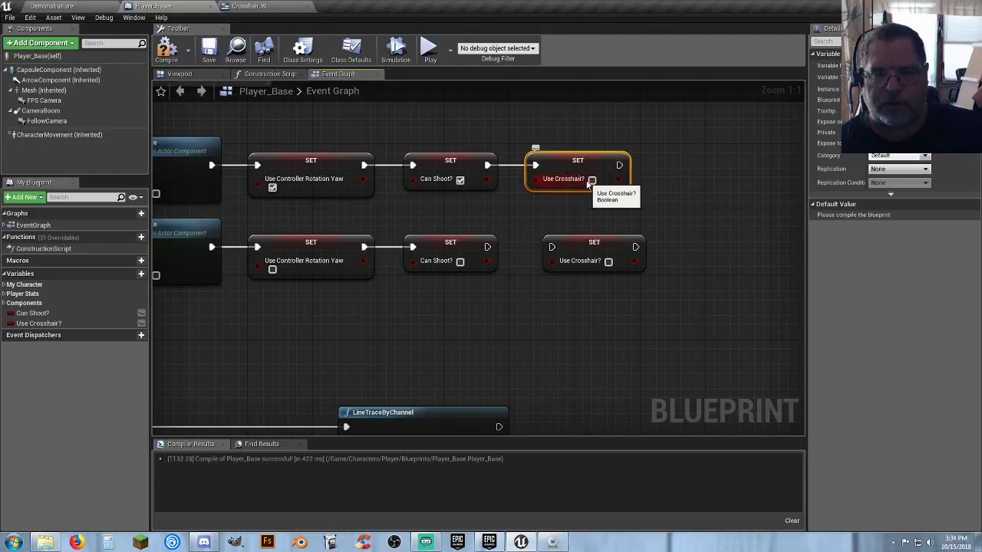
pyautogui.click(591, 179)
pyautogui.moveTo(551, 246); pyautogui.dragTo(487, 247)
pyautogui.moveTo(570, 246); pyautogui.dragTo(555, 246)
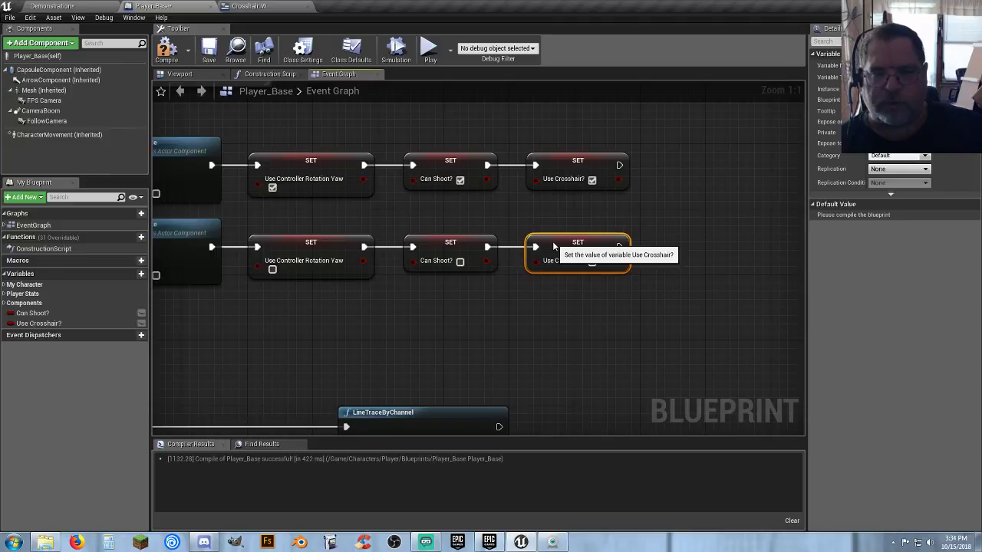
pyautogui.click(494, 208)
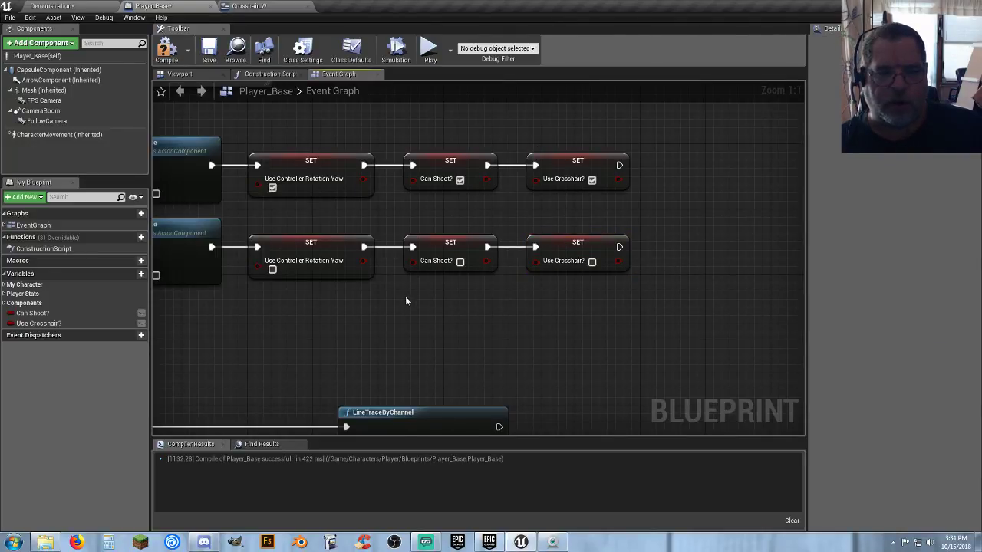
pyautogui.moveTo(405, 296); pyautogui.dragTo(477, 285, button='right')
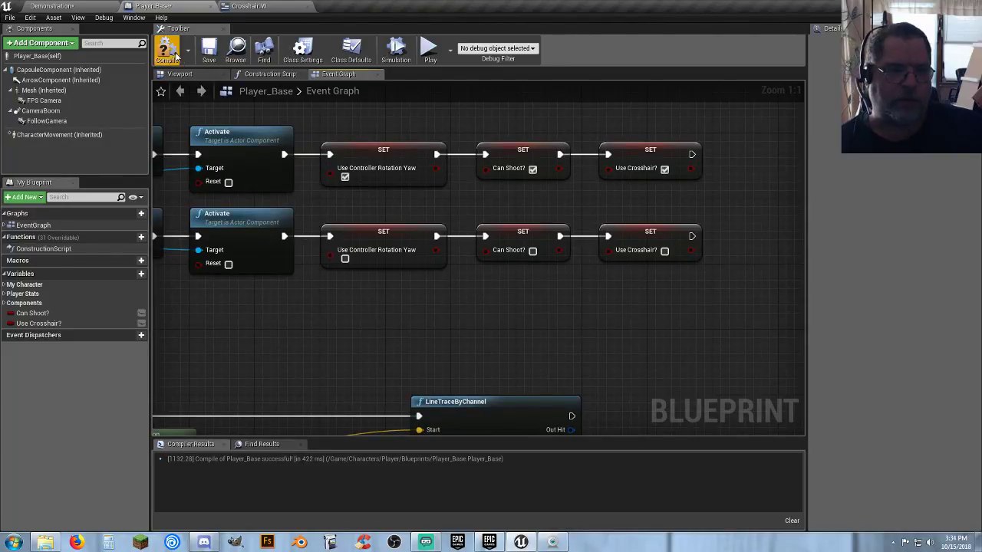
# - Open the Crosshair_W event graph and delete the default Event Pre Construct, Event Construct and Event Tick nodes
pyautogui.click(277, 12)
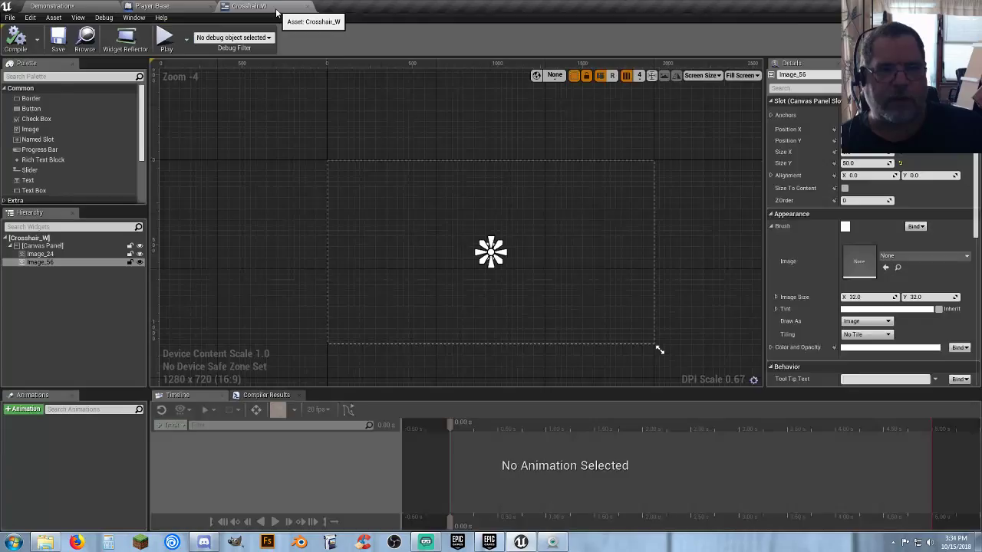
pyautogui.click(954, 38)
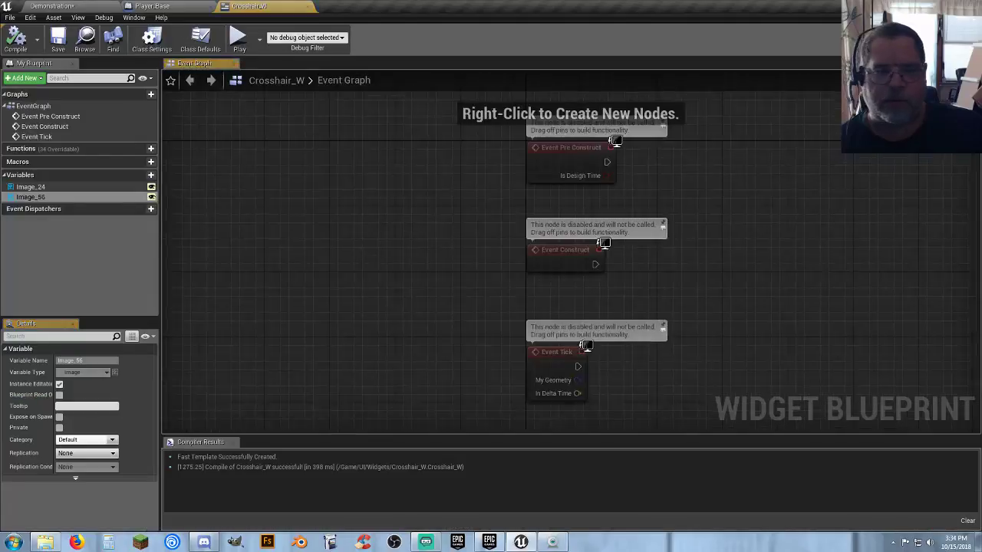
pyautogui.moveTo(762, 395); pyautogui.dragTo(684, 376, button='right')
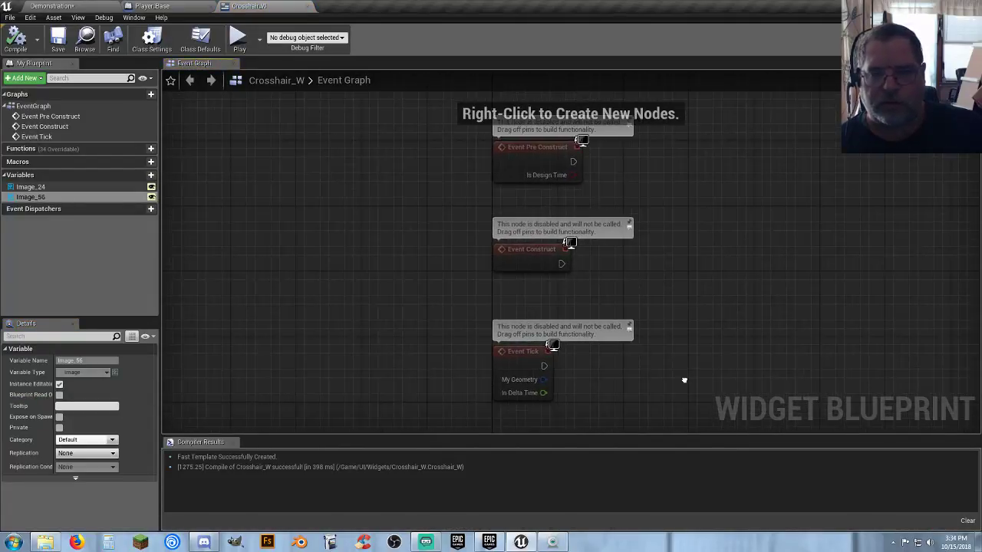
pyautogui.moveTo(623, 408); pyautogui.dragTo(464, 132)
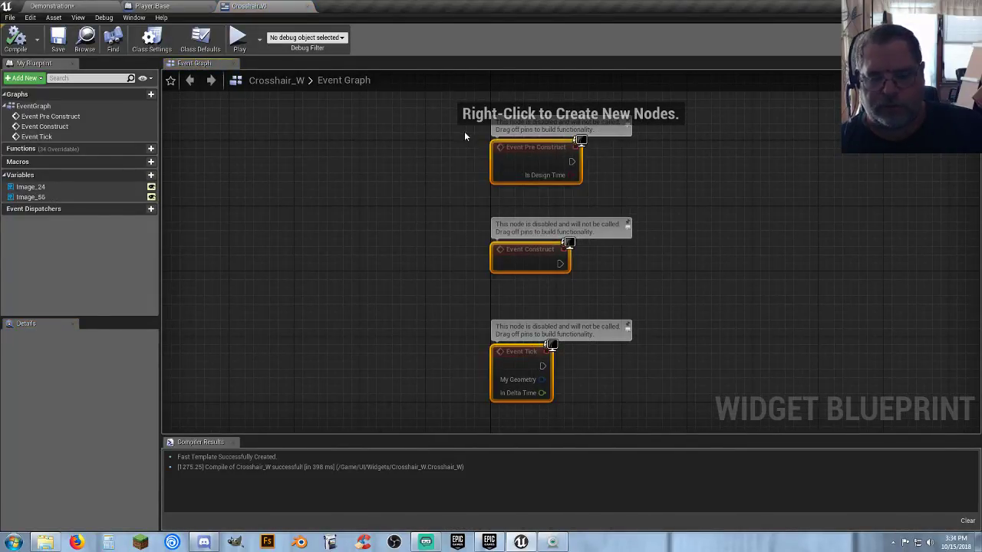
pyautogui.press('Delete')
# - Add a fresh Event Tick node to the empty Crosshair_W event graph and align it with the grid
pyautogui.moveTo(519, 248); pyautogui.dragTo(471, 263, button='right')
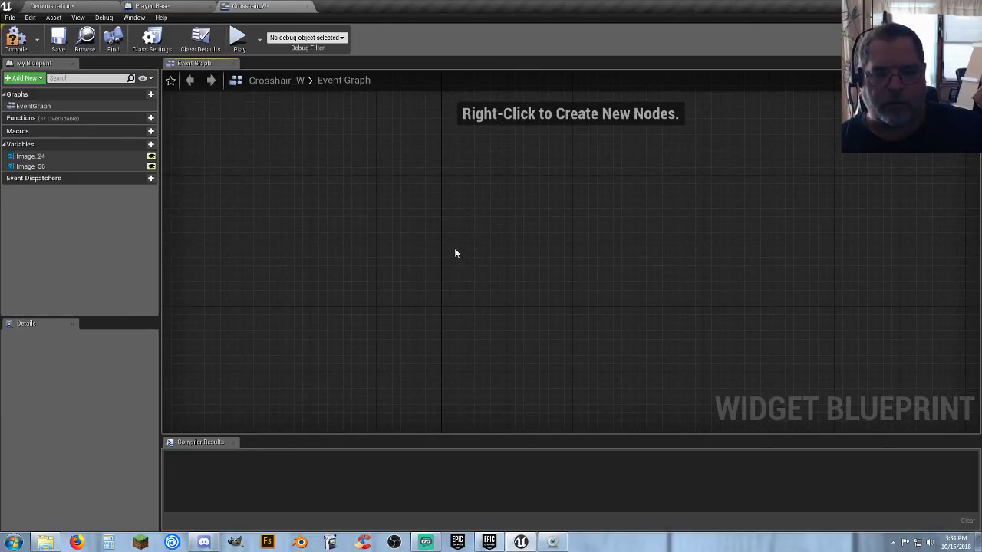
pyautogui.rightClick(455, 251)
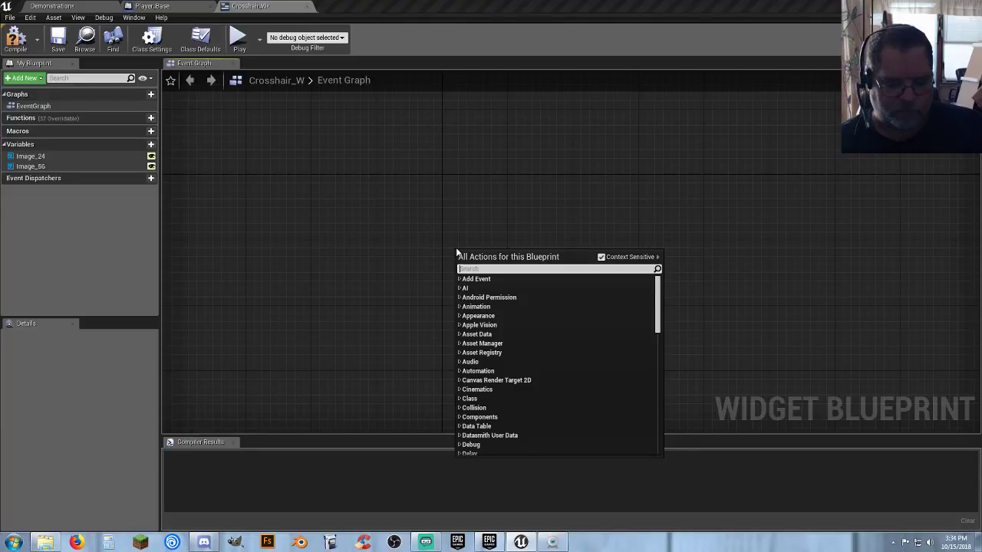
pyautogui.write('eventti')
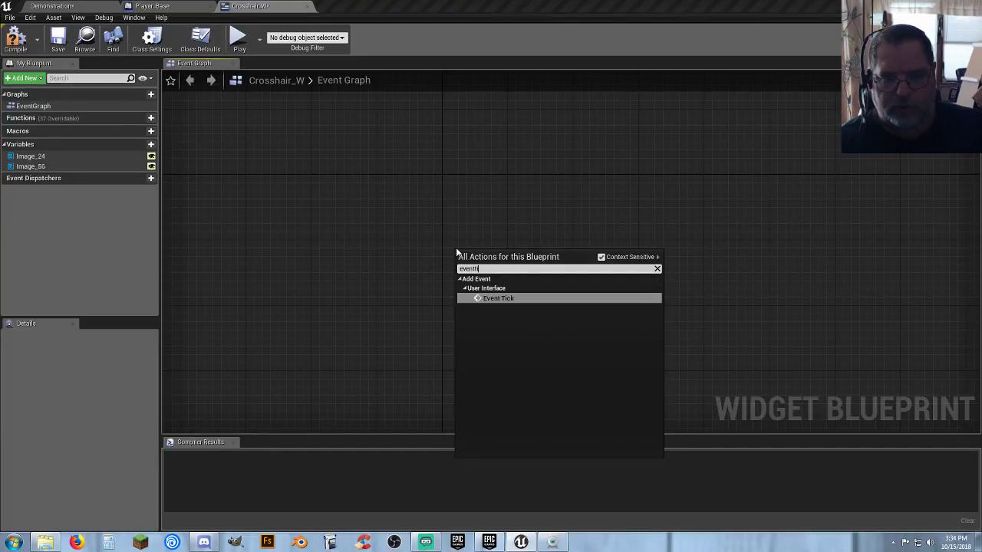
pyautogui.press('Return')
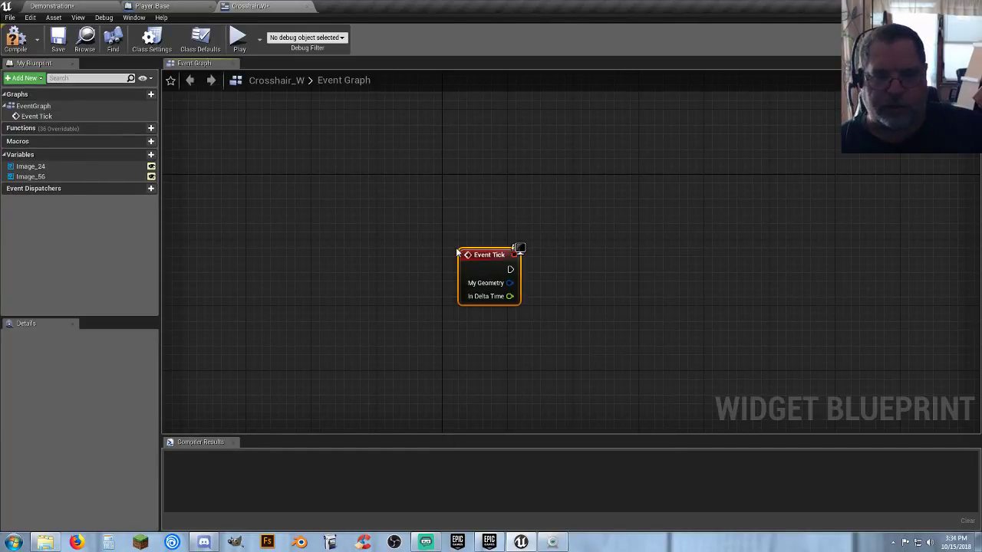
pyautogui.moveTo(488, 254); pyautogui.dragTo(474, 251)
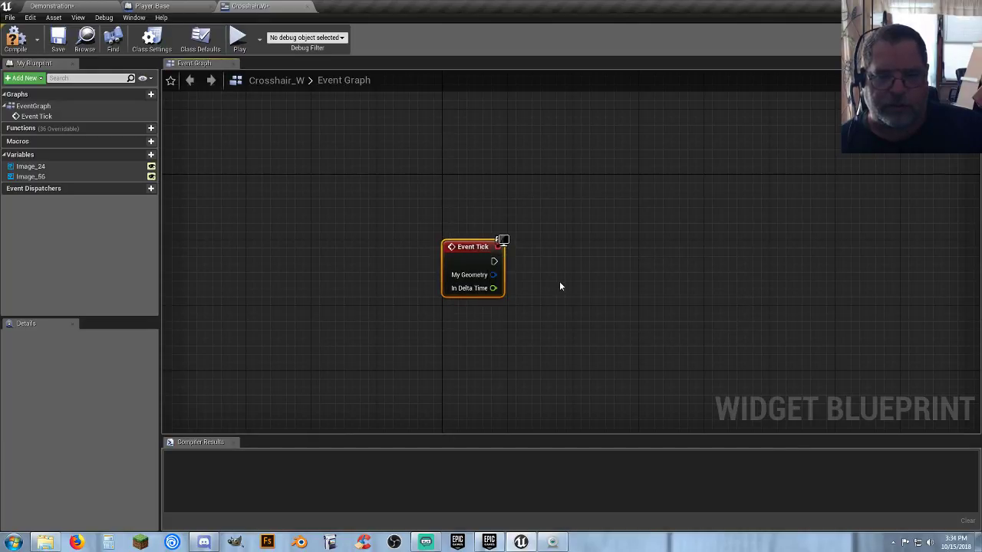
# - Add a Cast To Player_Base node driven by the Event Tick execution output
pyautogui.moveTo(592, 276); pyautogui.dragTo(443, 266, button='right')
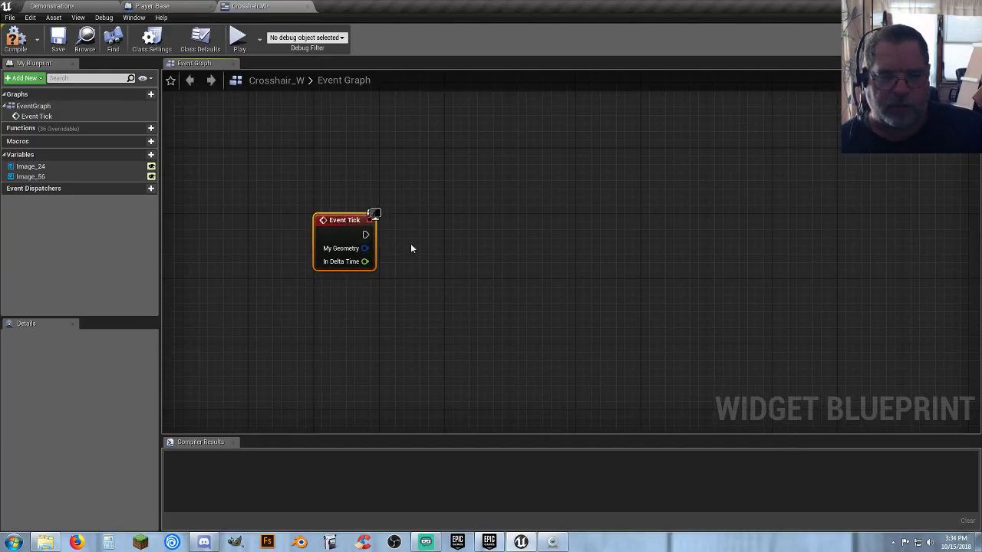
pyautogui.moveTo(365, 233); pyautogui.dragTo(427, 235)
pyautogui.write('cast')
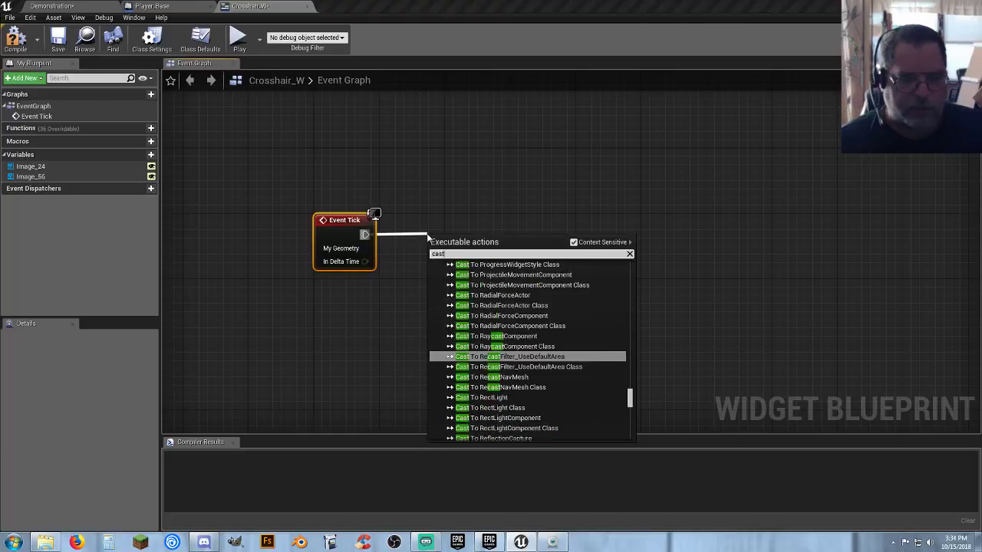
pyautogui.write('toplay')
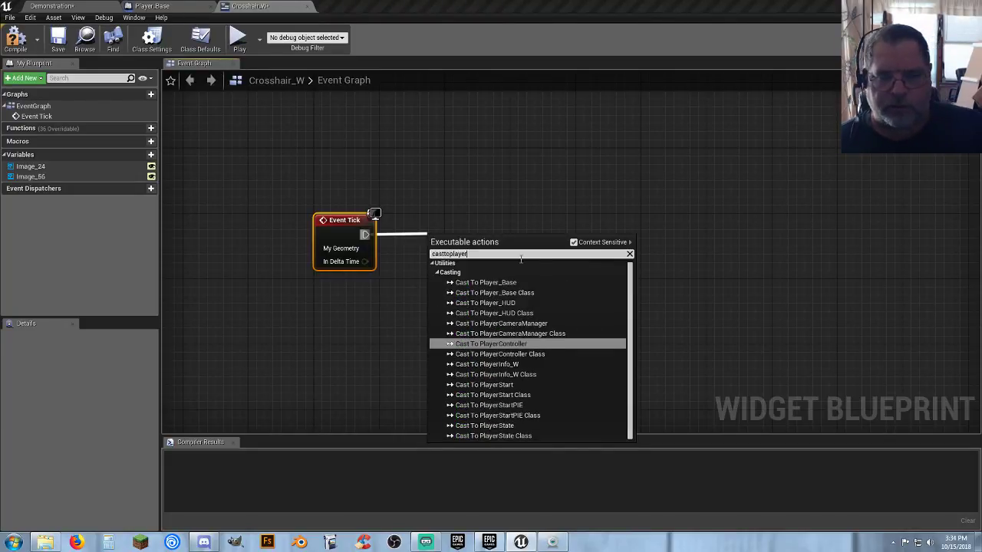
pyautogui.write('er')
pyautogui.click(522, 281)
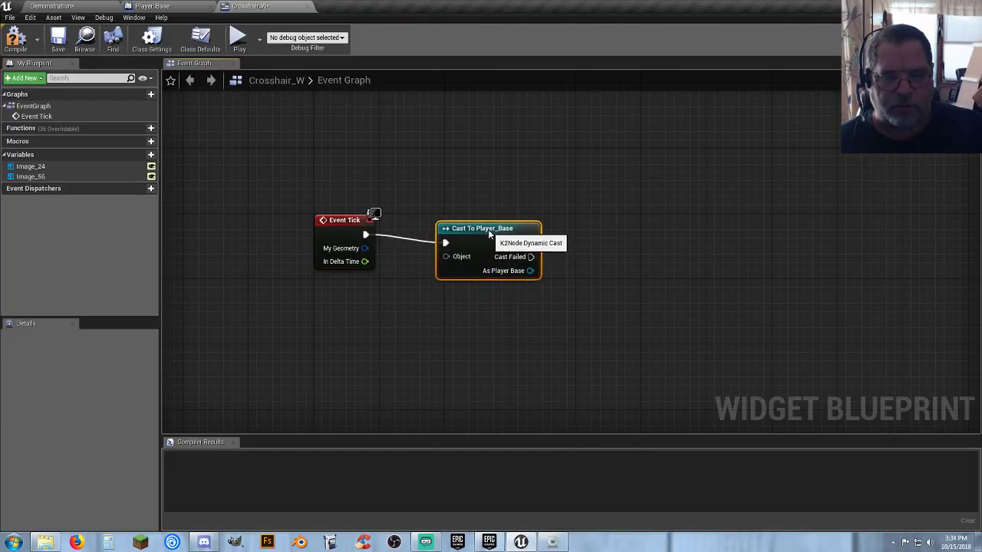
# - Try supplying the Cast To Player_Base Object input from a Get Player Controller node, compile the widget, and delete that node
pyautogui.moveTo(488, 233); pyautogui.dragTo(455, 266)
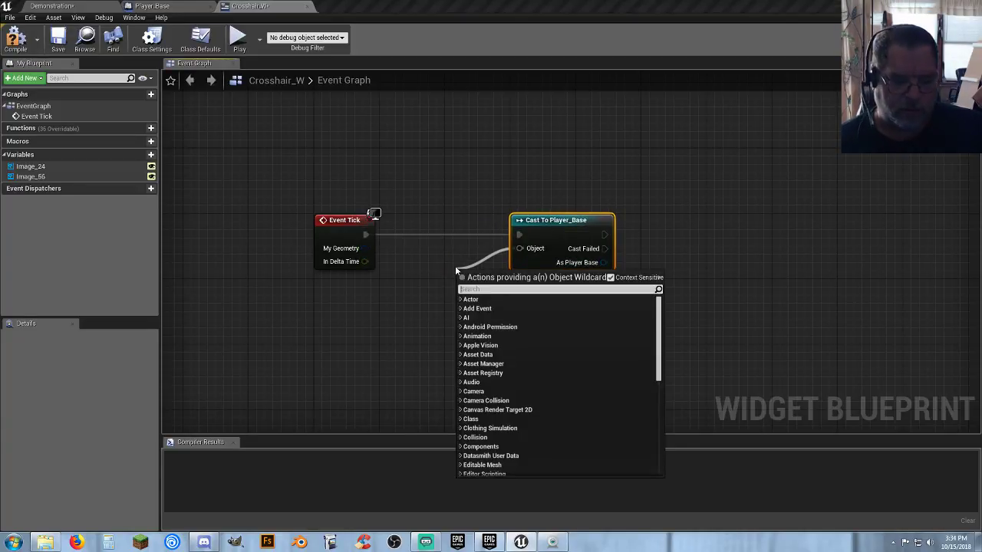
pyautogui.write('getplayer')
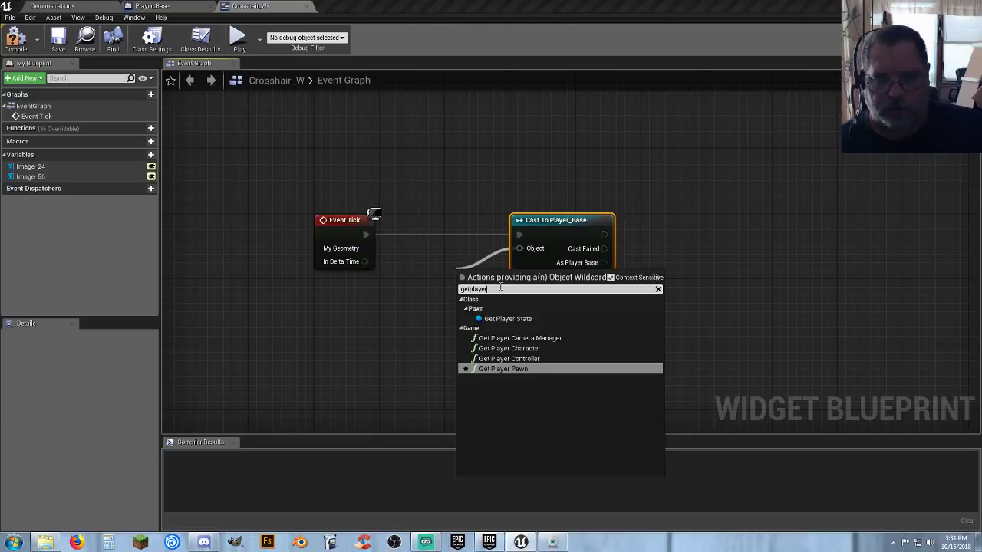
pyautogui.click(546, 358)
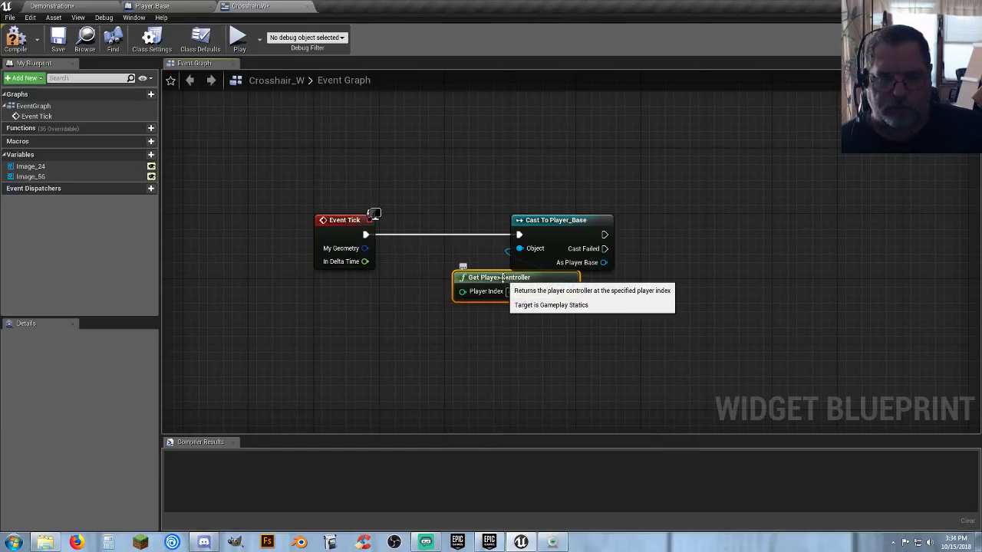
pyautogui.moveTo(502, 279); pyautogui.dragTo(365, 288)
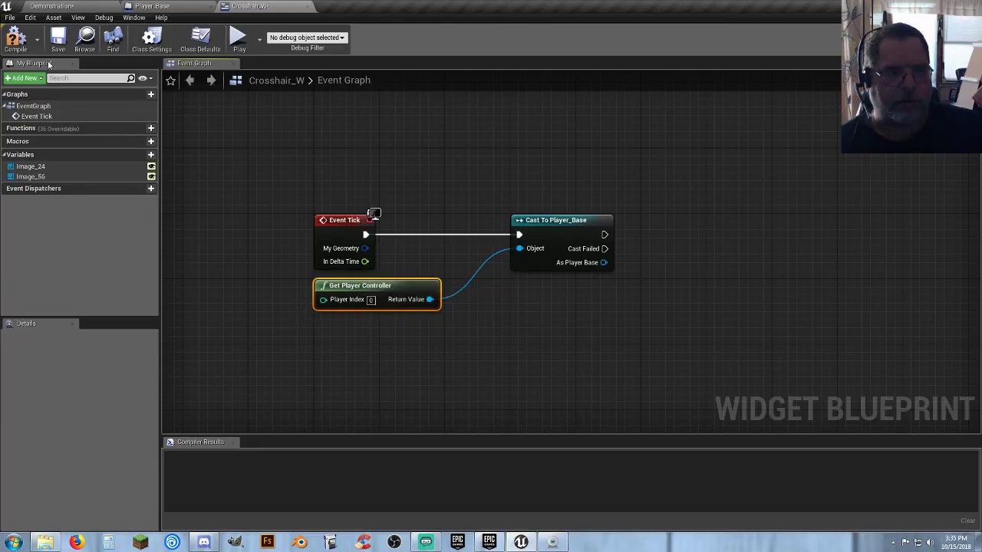
pyautogui.click(15, 38)
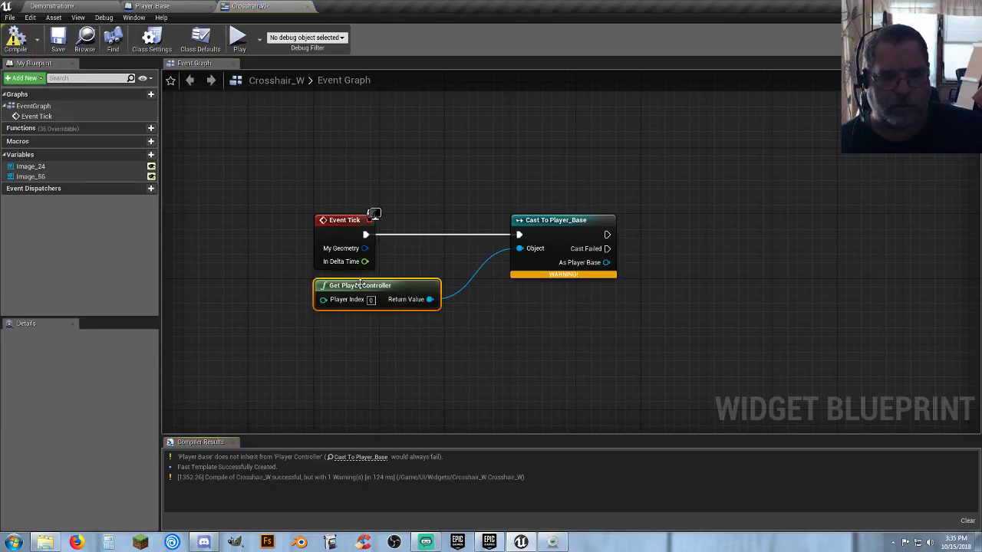
pyautogui.press('Delete')
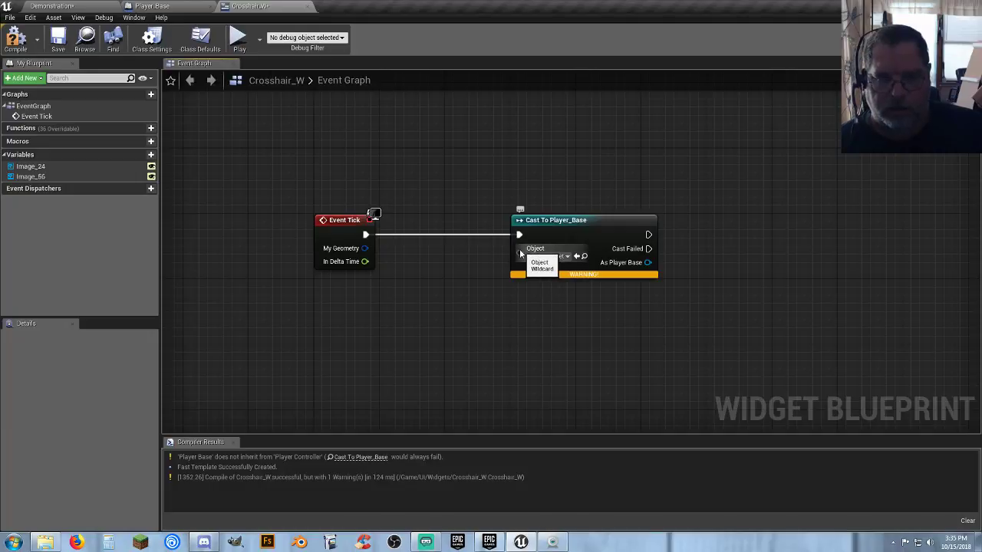
# - Feed the Cast To Player_Base Object input from a Get Player Character node, tidy the node layout and compile the widget
pyautogui.moveTo(520, 253); pyautogui.dragTo(369, 292)
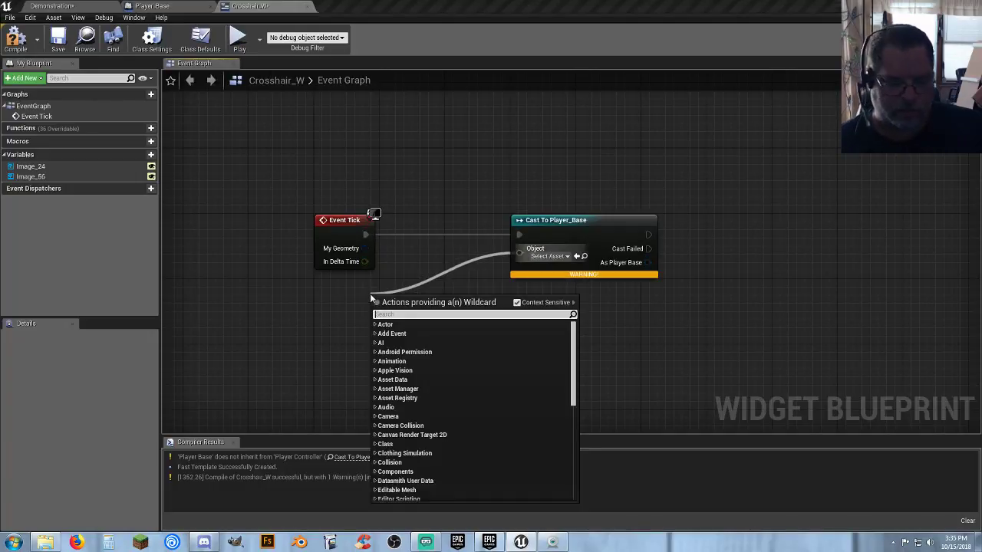
pyautogui.write('getplayercha')
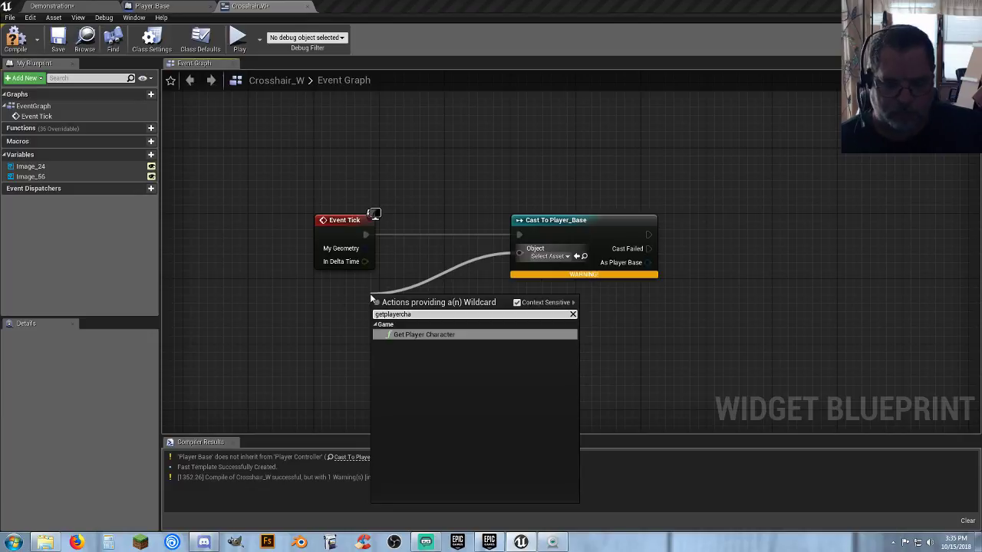
pyautogui.press('Return')
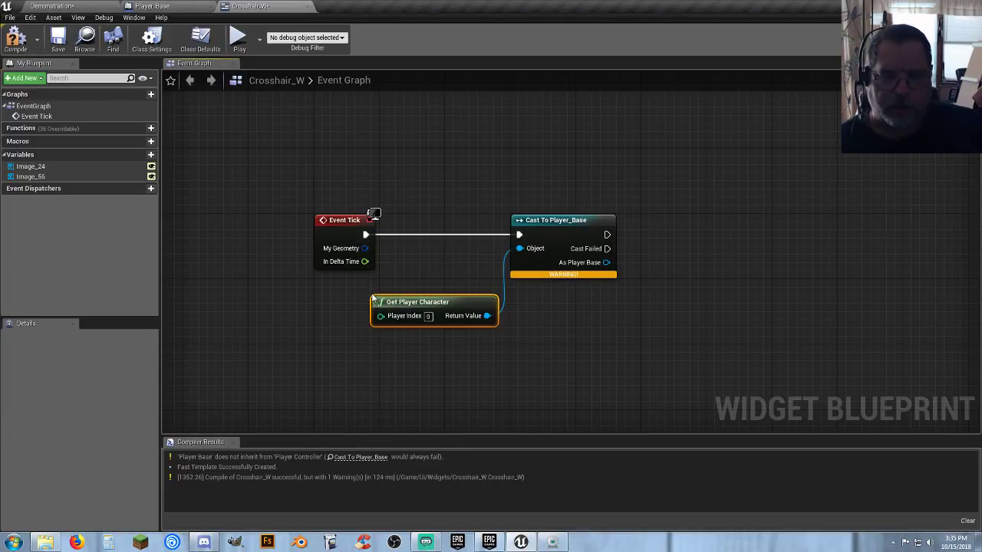
pyautogui.moveTo(400, 298); pyautogui.dragTo(351, 286)
pyautogui.moveTo(566, 224); pyautogui.dragTo(525, 226)
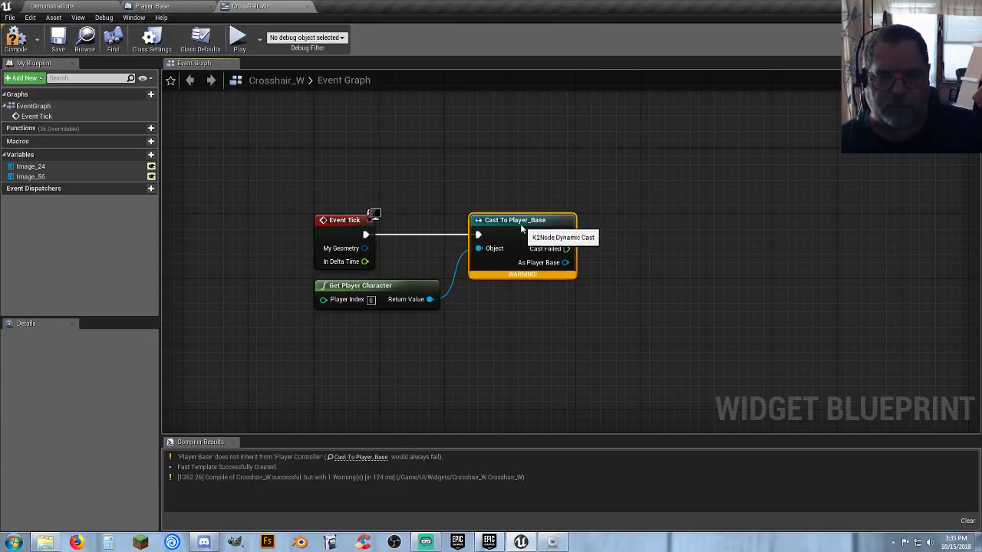
pyautogui.click(17, 42)
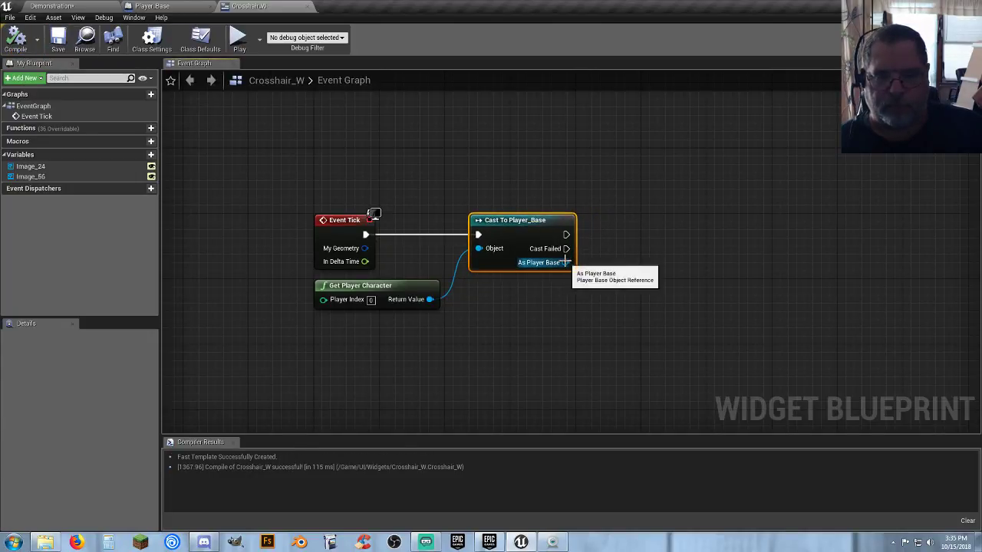
pyautogui.moveTo(565, 263); pyautogui.dragTo(599, 277)
pyautogui.write('get')
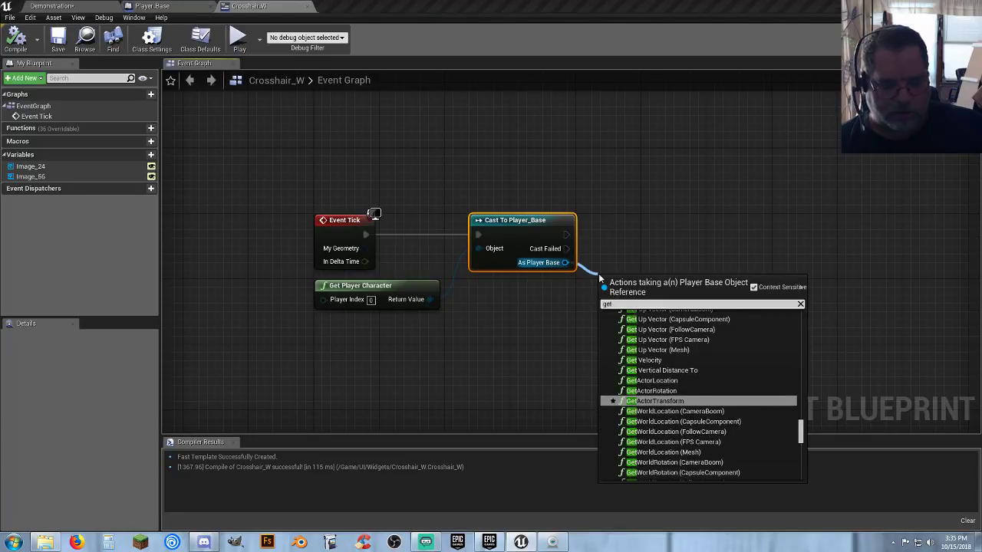
pyautogui.write('c')
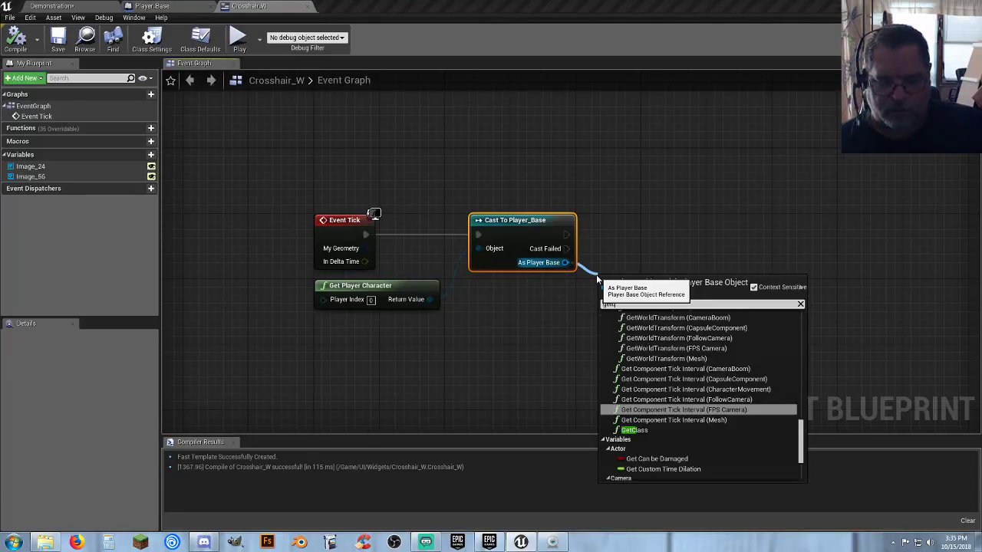
pyautogui.scroll(-2, 704, 389)
pyautogui.scroll(-1, 704, 389)
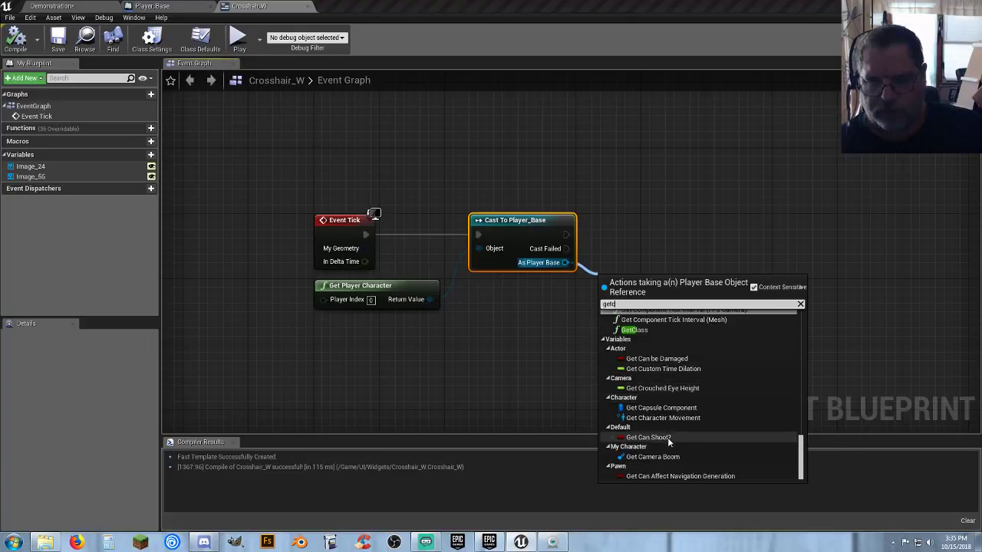
pyautogui.click(491, 353)
# - Compile and save the Player_Base blueprint
pyautogui.click(152, 6)
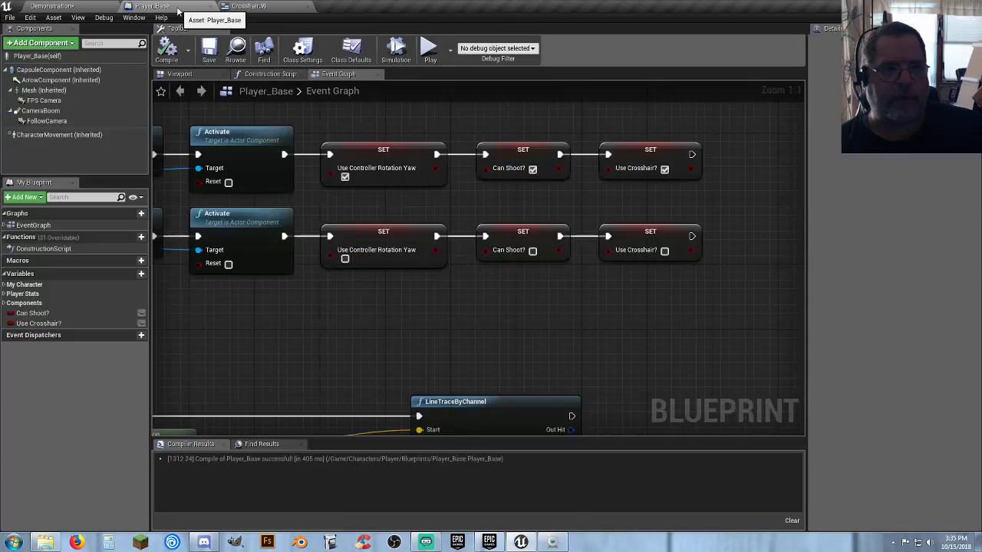
pyautogui.click(208, 51)
pyautogui.click(77, 7)
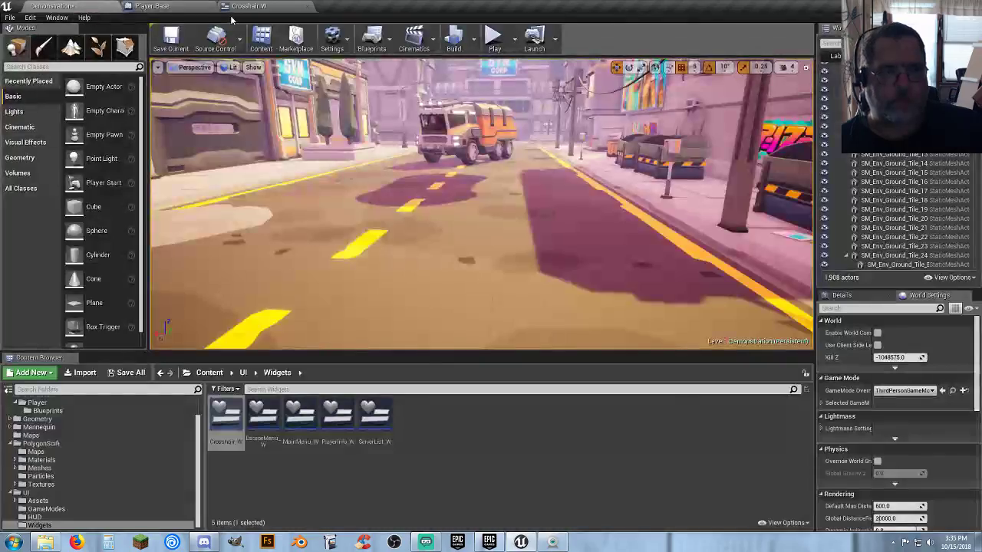
# - Back in Crosshair_W, get the Use Crosshair? variable from the cast's As Player Base output
pyautogui.click(256, 7)
pyautogui.moveTo(564, 262); pyautogui.dragTo(610, 298)
pyautogui.write('getuse')
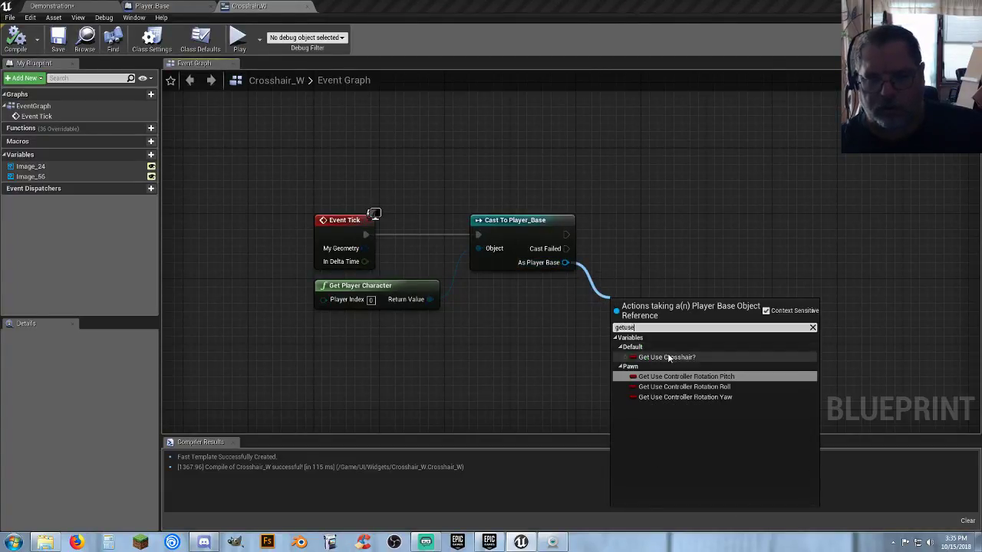
pyautogui.click(666, 357)
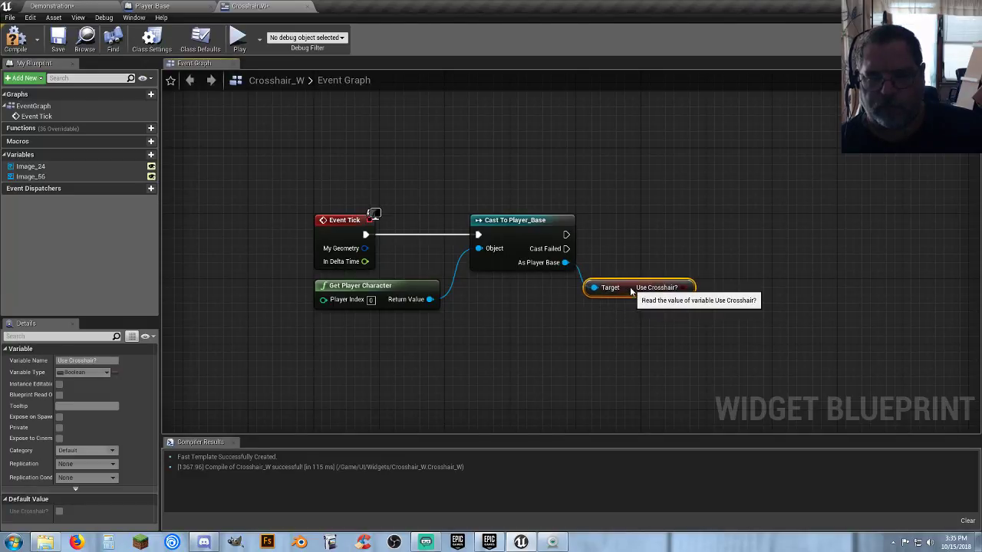
# - Add a Branch node executed by Cast To Player_Base, with Use Crosshair? as its Condition
pyautogui.click(697, 253)
pyautogui.moveTo(758, 246); pyautogui.dragTo(643, 235, button='right')
pyautogui.click(639, 233)
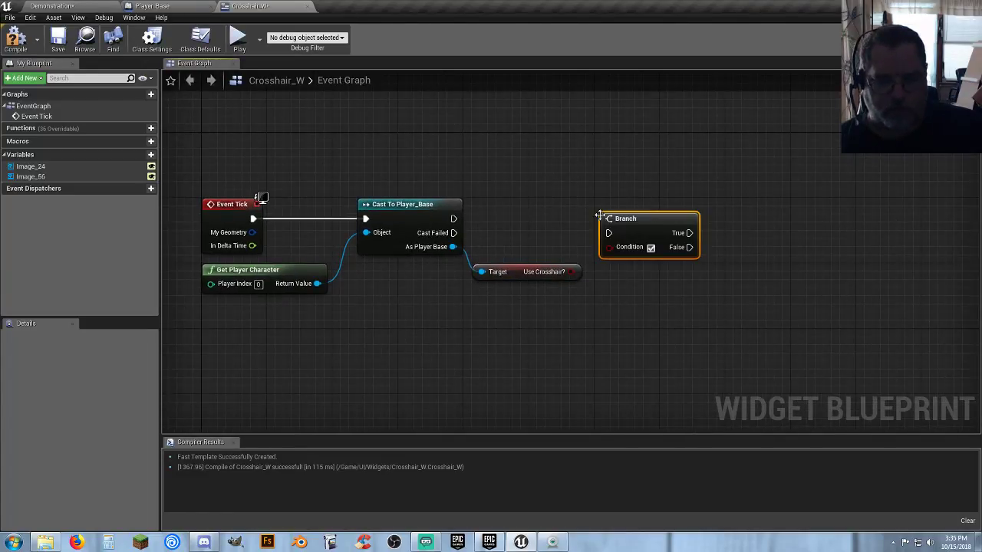
pyautogui.moveTo(608, 248); pyautogui.dragTo(571, 275)
pyautogui.moveTo(453, 218); pyautogui.dragTo(607, 204)
# - Add a Remove from Parent node on the Branch's False output and align it beside the Branch
pyautogui.click(716, 276)
pyautogui.moveTo(717, 276); pyautogui.dragTo(624, 235, button='right')
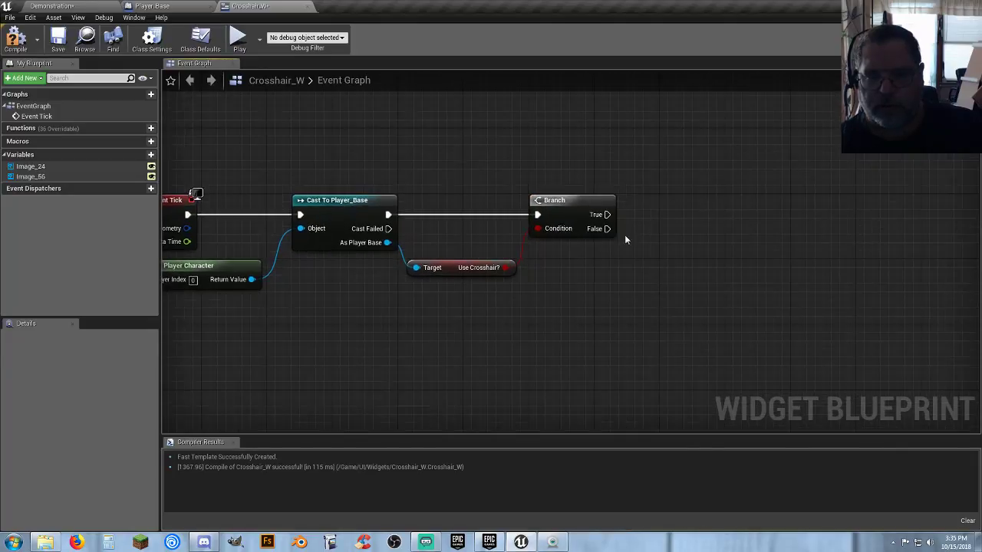
pyautogui.moveTo(606, 229); pyautogui.dragTo(668, 227)
pyautogui.write('rem')
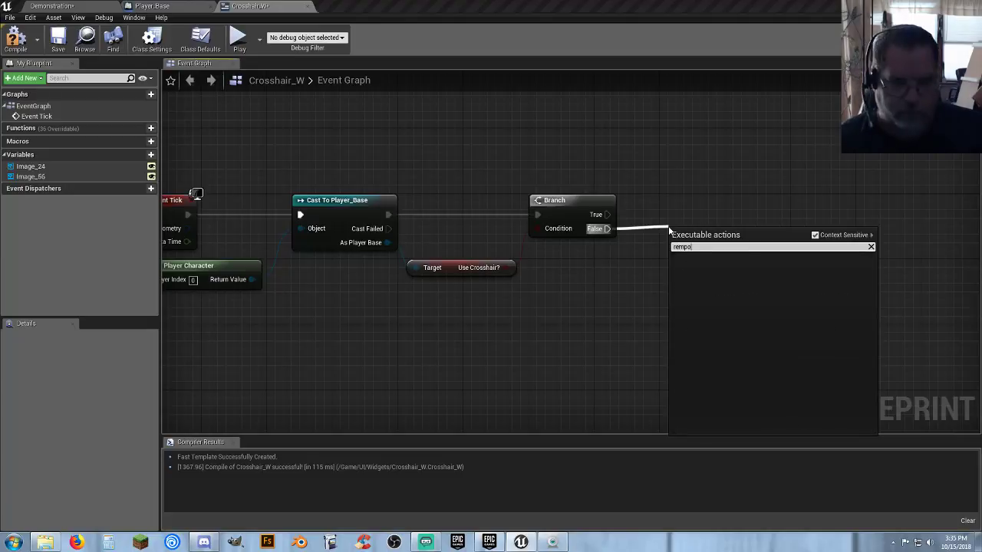
pyautogui.write('ovefr')
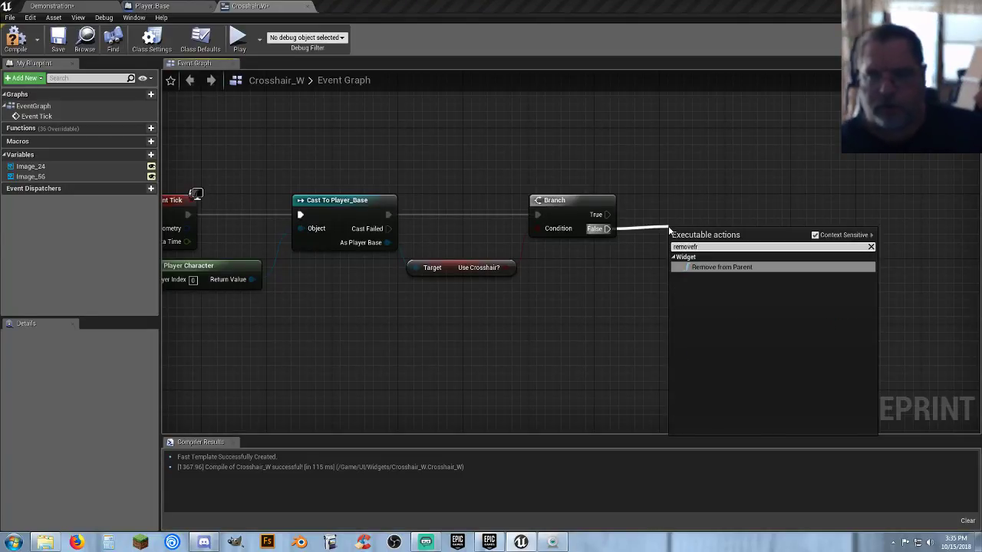
pyautogui.click(726, 267)
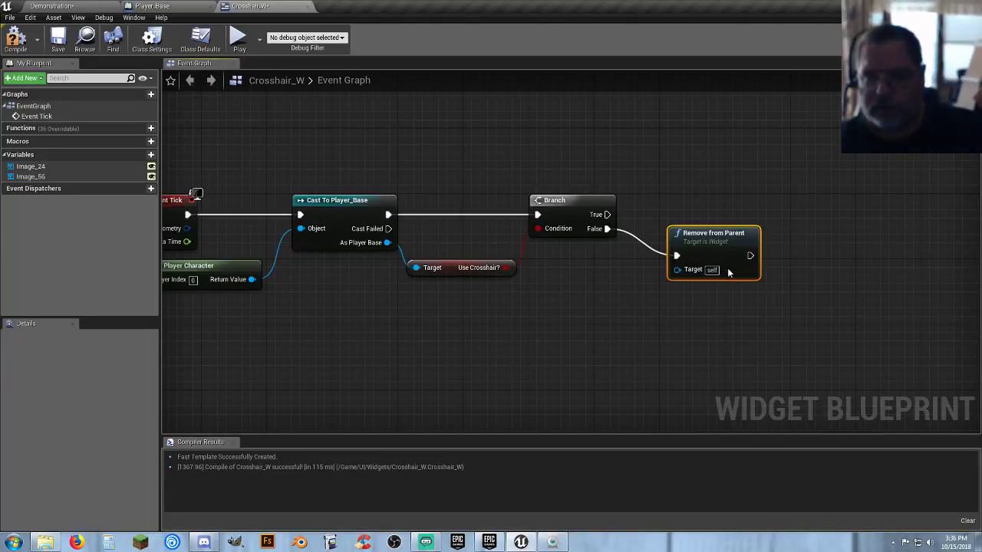
pyautogui.moveTo(684, 224); pyautogui.dragTo(684, 214)
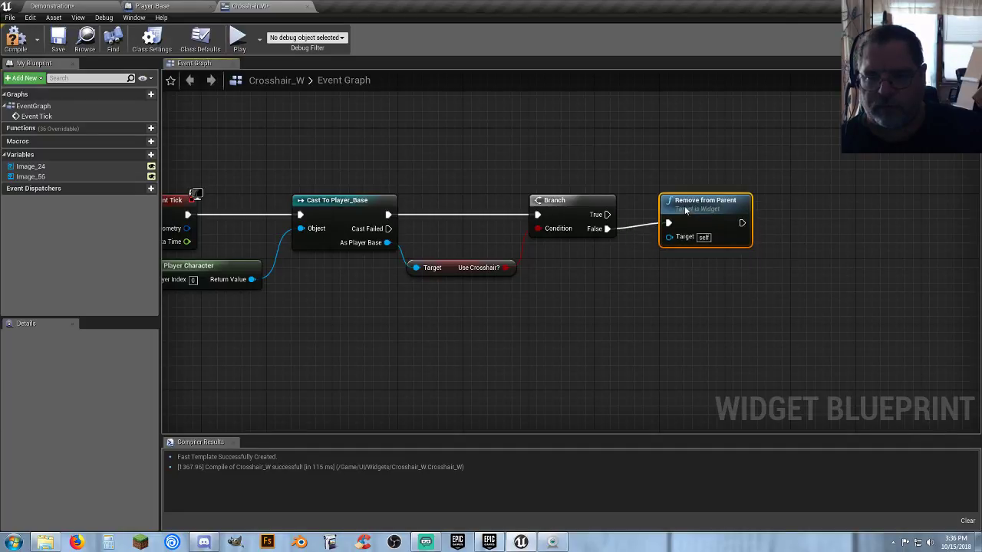
# - Compile the Crosshair_W widget blueprint and close its editor
pyautogui.moveTo(609, 295); pyautogui.dragTo(737, 301, button='right')
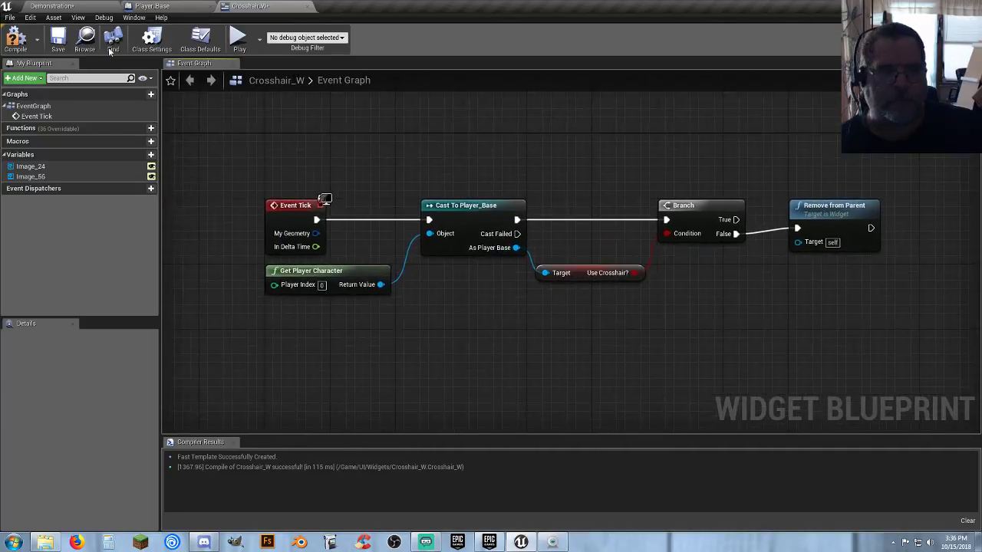
pyautogui.click(14, 38)
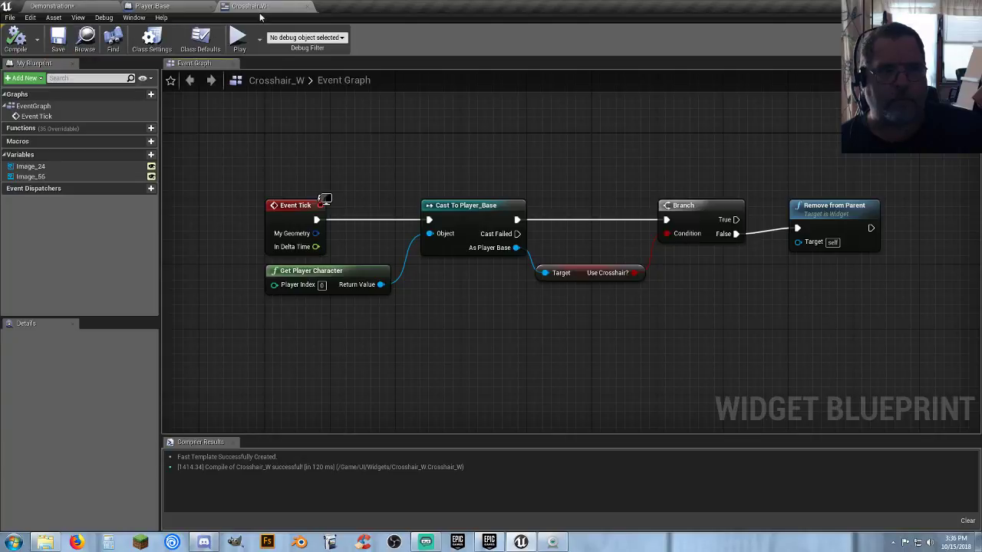
pyautogui.click(309, 6)
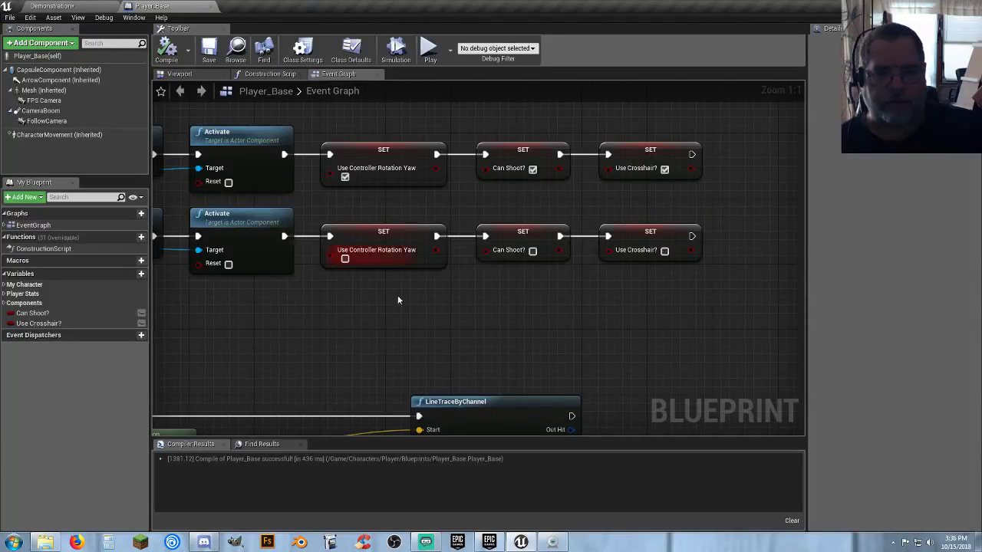
# - In the Player_Base event graph, add a Create Widget node after the SET node that enables Use Crosshair?, aligned with its execution line
pyautogui.moveTo(359, 344); pyautogui.dragTo(481, 197, button='right')
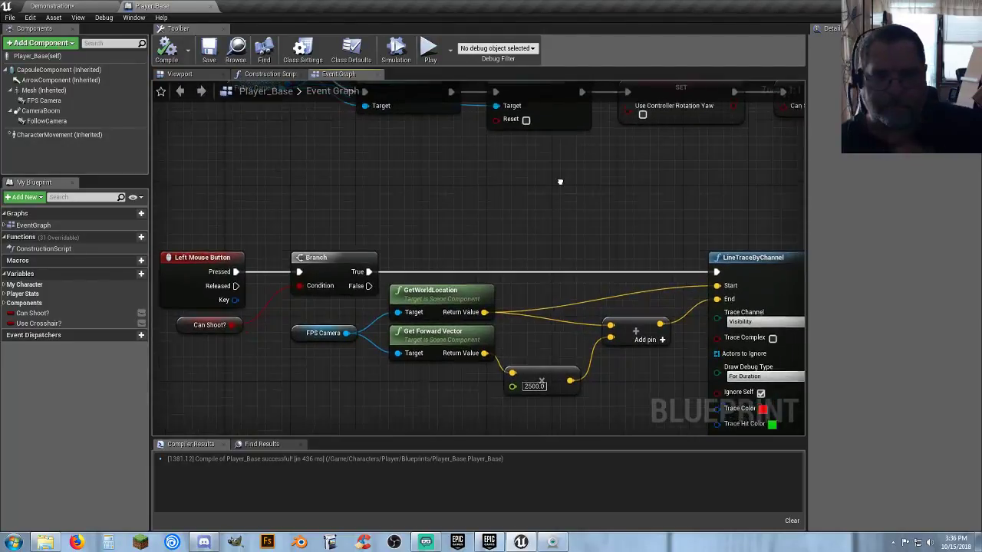
pyautogui.moveTo(560, 182); pyautogui.dragTo(337, 307, button='right')
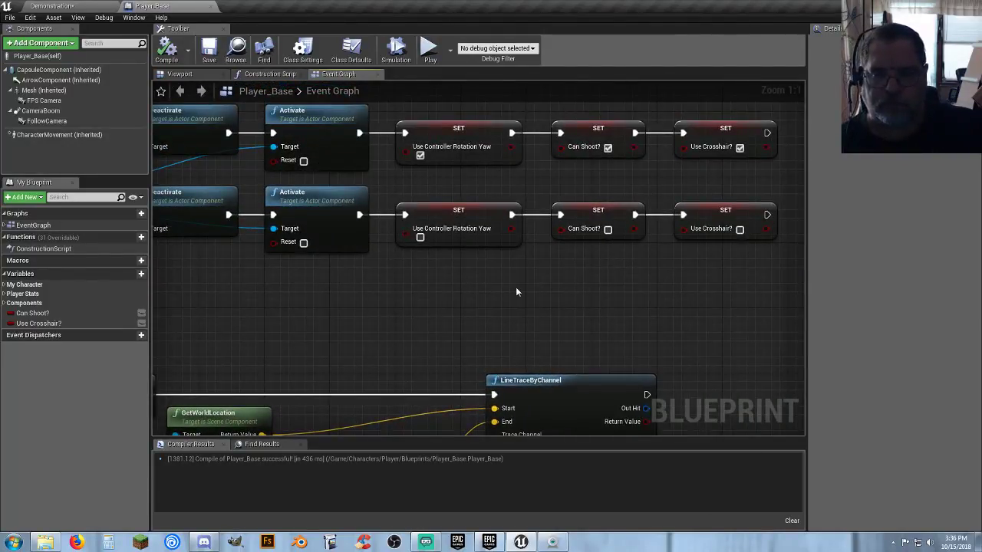
pyautogui.moveTo(516, 292); pyautogui.dragTo(265, 319, button='right')
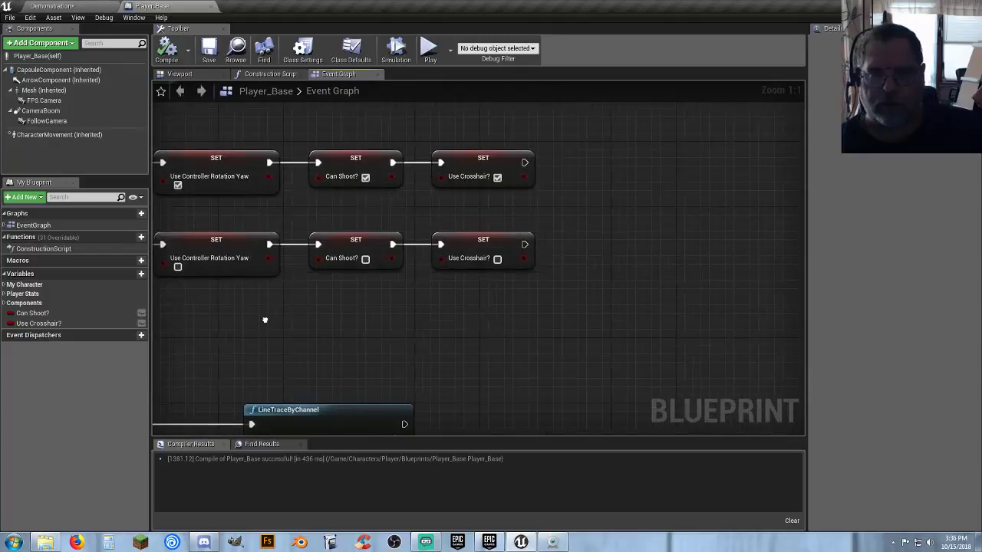
pyautogui.moveTo(628, 264); pyautogui.dragTo(541, 299, button='right')
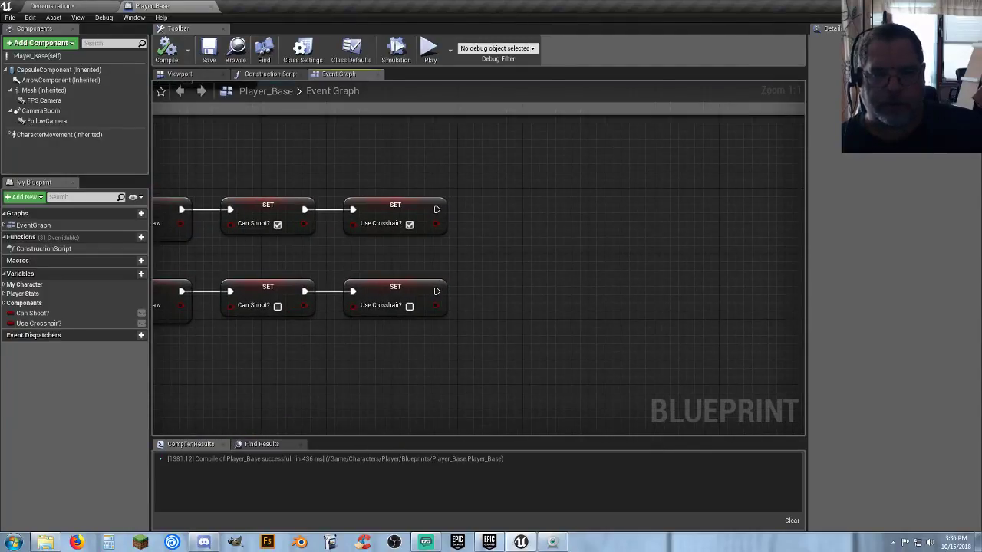
pyautogui.moveTo(460, 214); pyautogui.dragTo(418, 226, button='right')
pyautogui.moveTo(394, 221); pyautogui.dragTo(484, 224)
pyautogui.write('crea')
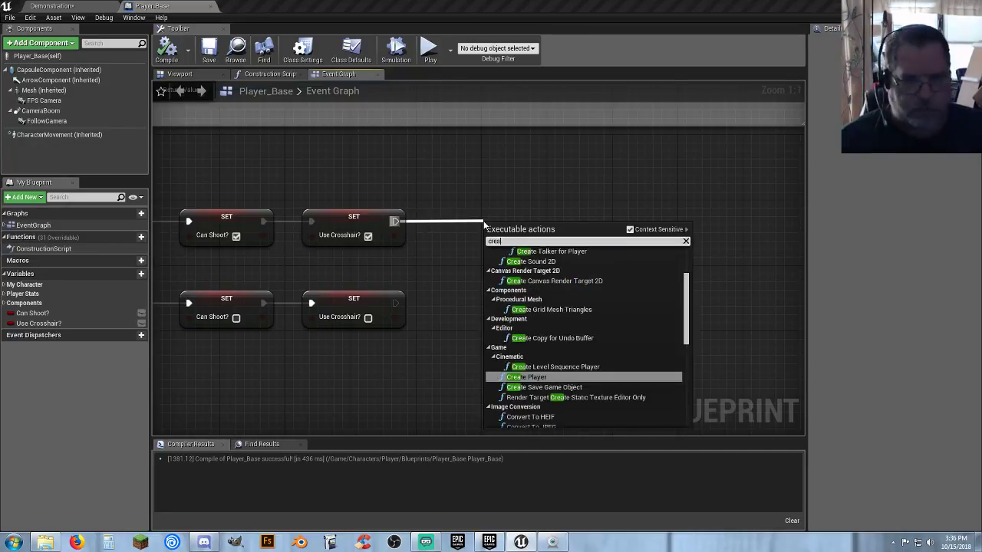
pyautogui.write('te widget')
pyautogui.press('Return')
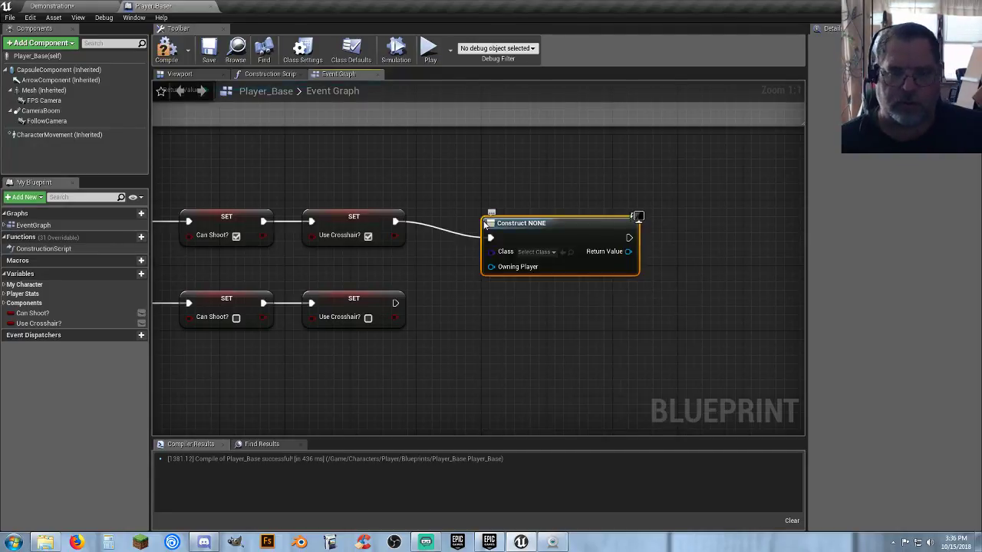
pyautogui.moveTo(511, 220); pyautogui.dragTo(586, 204)
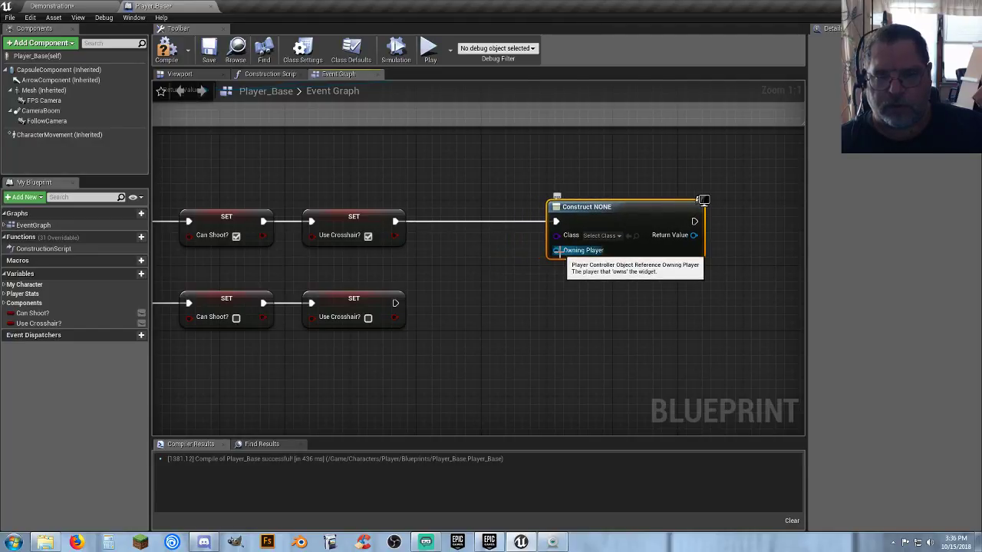
# - Connect a Get Player Controller node to the Create Widget node's Owning Player input and arrange both nodes
pyautogui.moveTo(556, 250); pyautogui.dragTo(490, 260)
pyautogui.write('getpl')
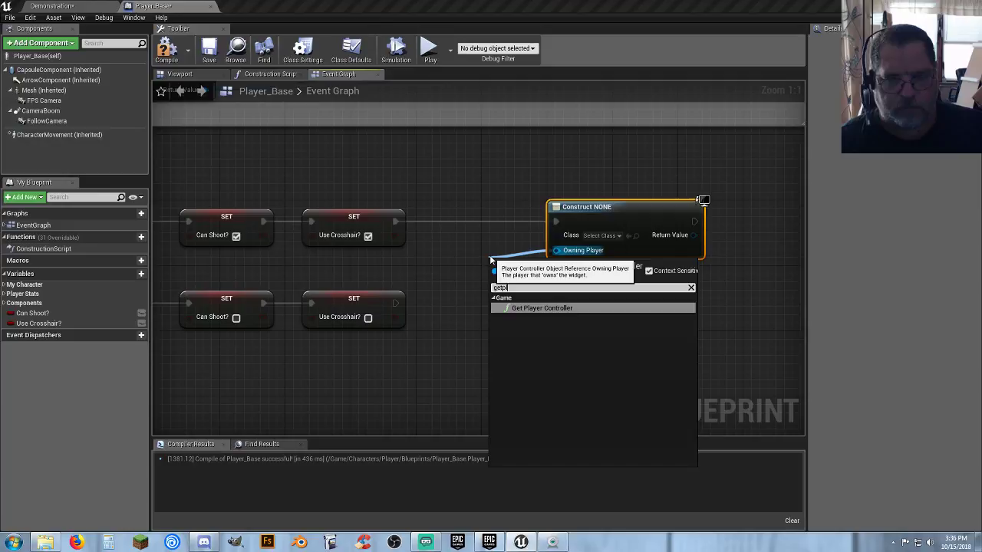
pyautogui.press('Return')
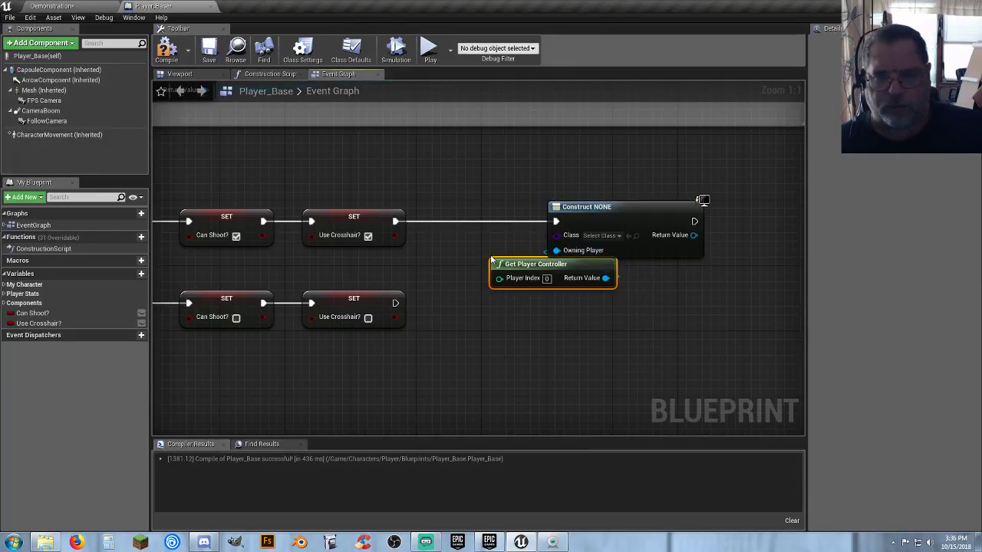
pyautogui.moveTo(514, 267); pyautogui.dragTo(440, 243)
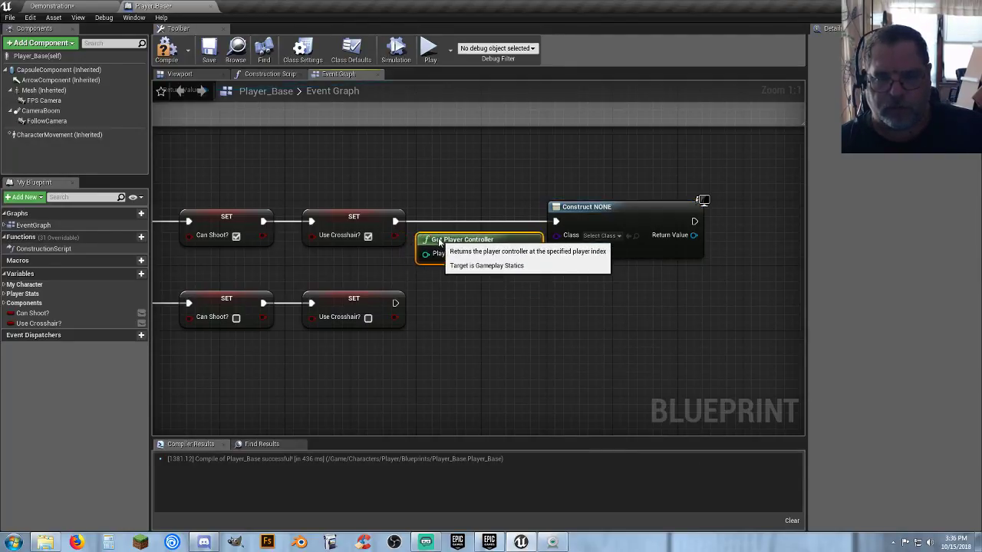
pyautogui.moveTo(595, 207); pyautogui.dragTo(603, 207)
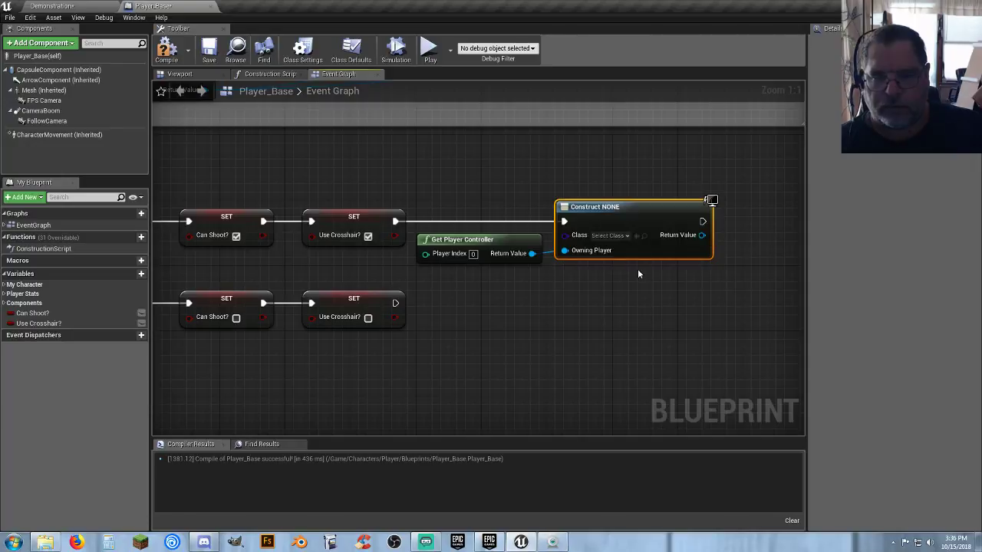
# - Set the Create Widget node's Class to Crosshair_W
pyautogui.click(613, 235)
pyautogui.click(621, 274)
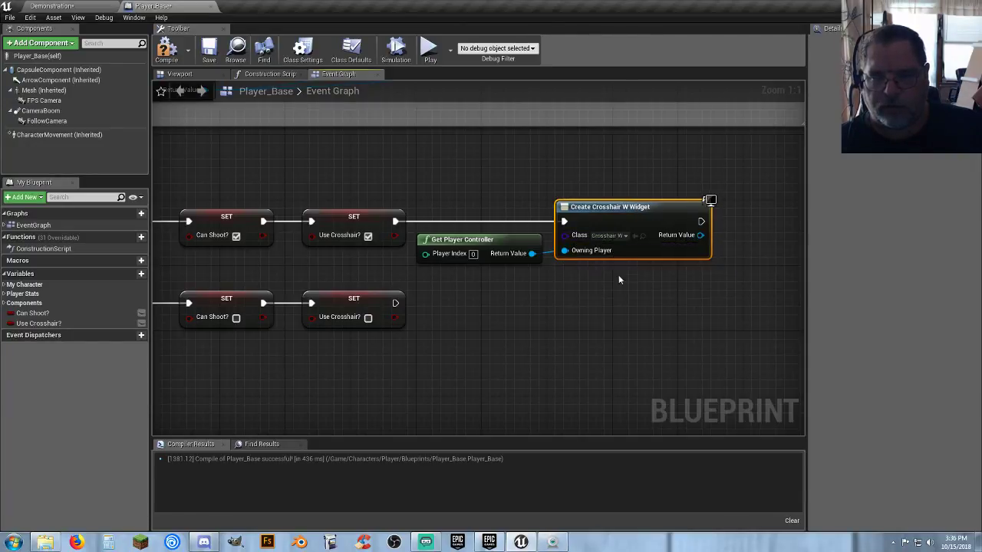
pyautogui.click(625, 288)
# - Add an Add to Viewport node targeting the Return Value of the Create Crosshair W Widget node
pyautogui.moveTo(635, 302); pyautogui.dragTo(553, 293, button='right')
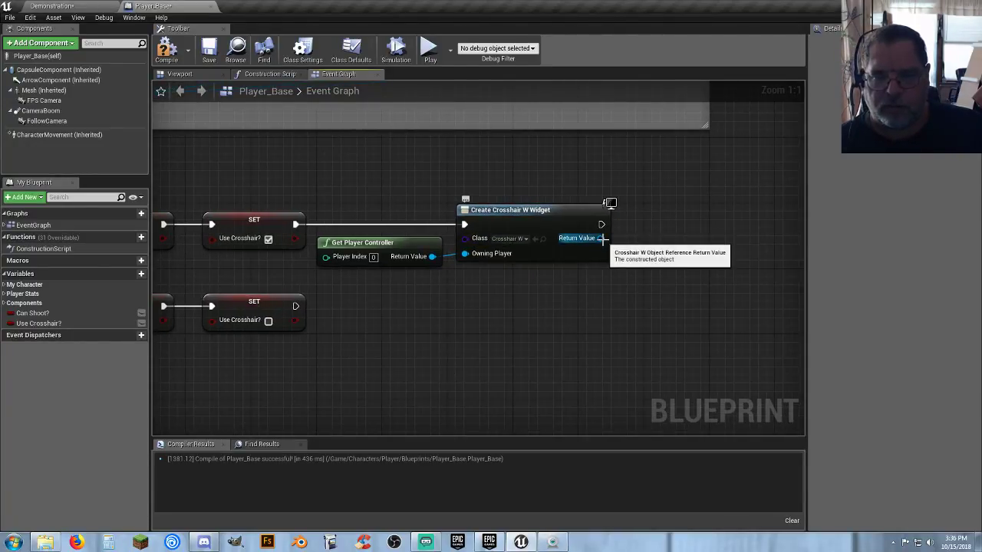
pyautogui.moveTo(604, 238); pyautogui.dragTo(666, 212)
pyautogui.write('addt')
pyautogui.click(688, 309)
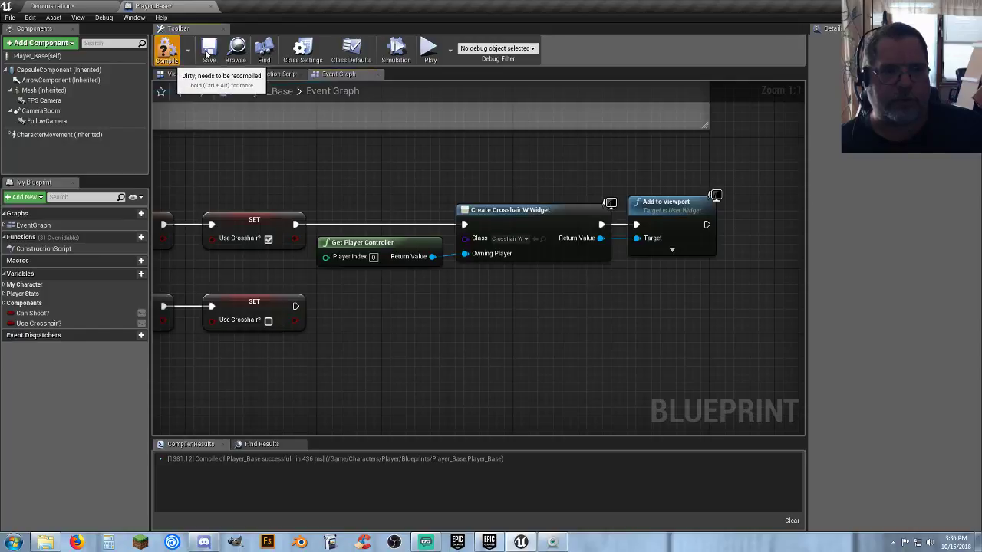
# - Compile the Player_Base blueprint and start playing the Demonstration level
pyautogui.click(166, 46)
pyautogui.click(52, 6)
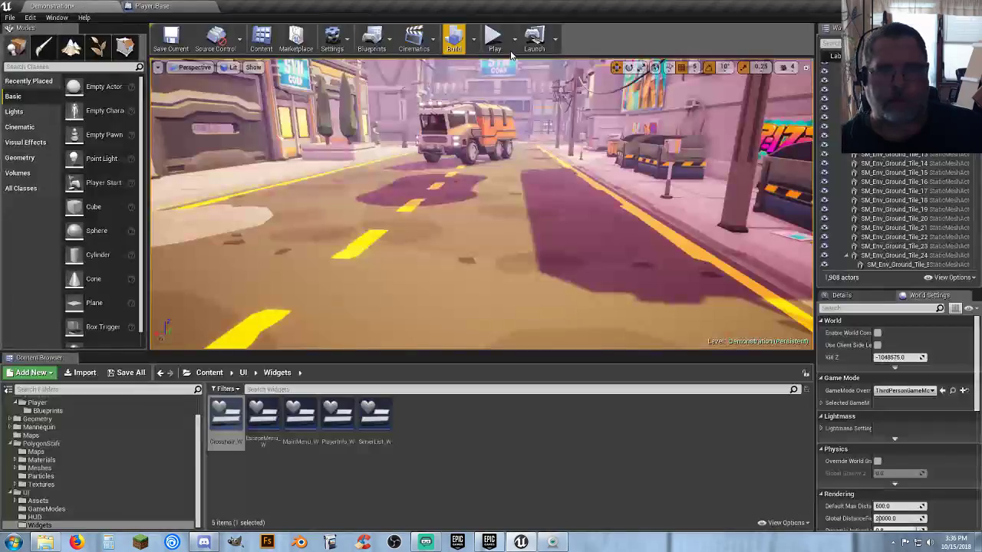
pyautogui.click(496, 36)
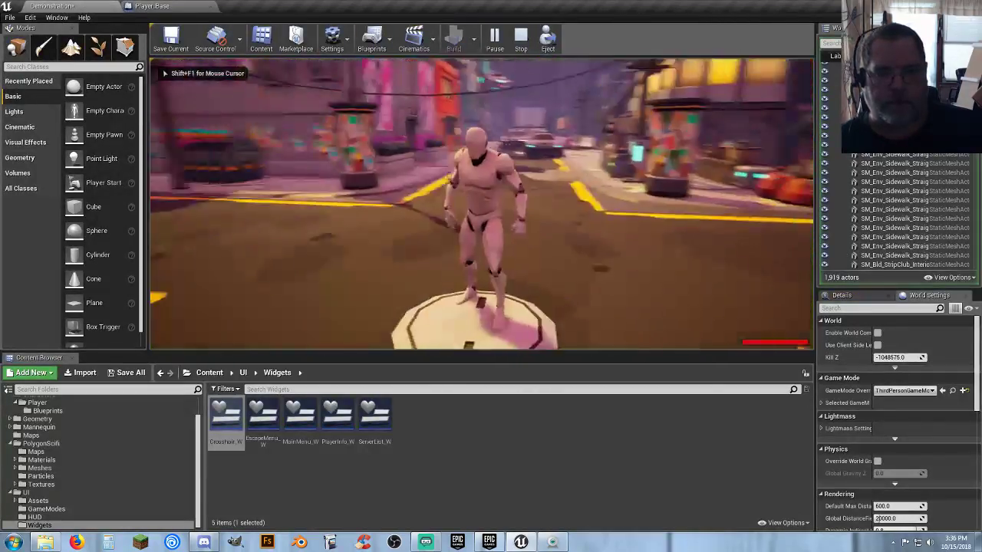
# - Test the crosshair in first-person view by walking to the building doorway and firing line traces, and end the play session
pyautogui.press('v')
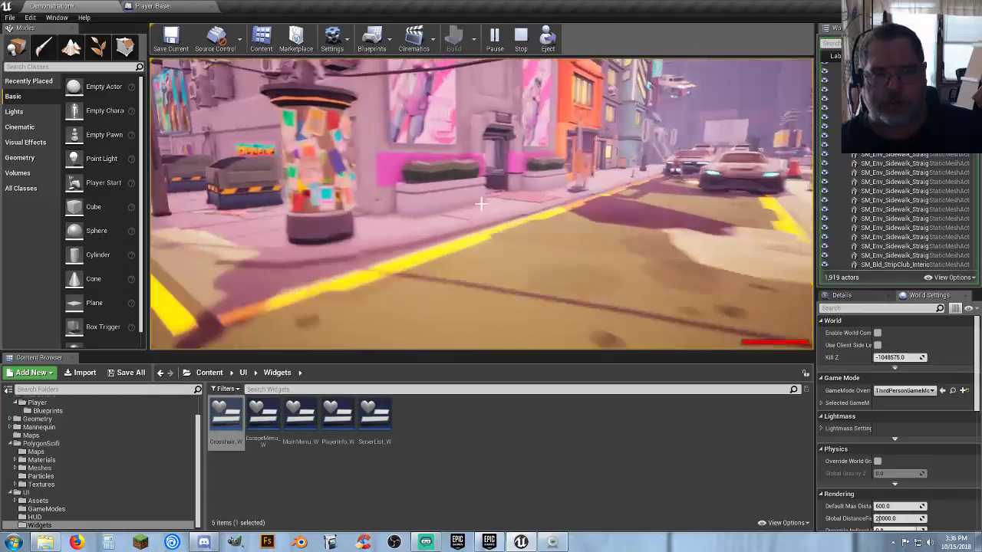
pyautogui.press('w')
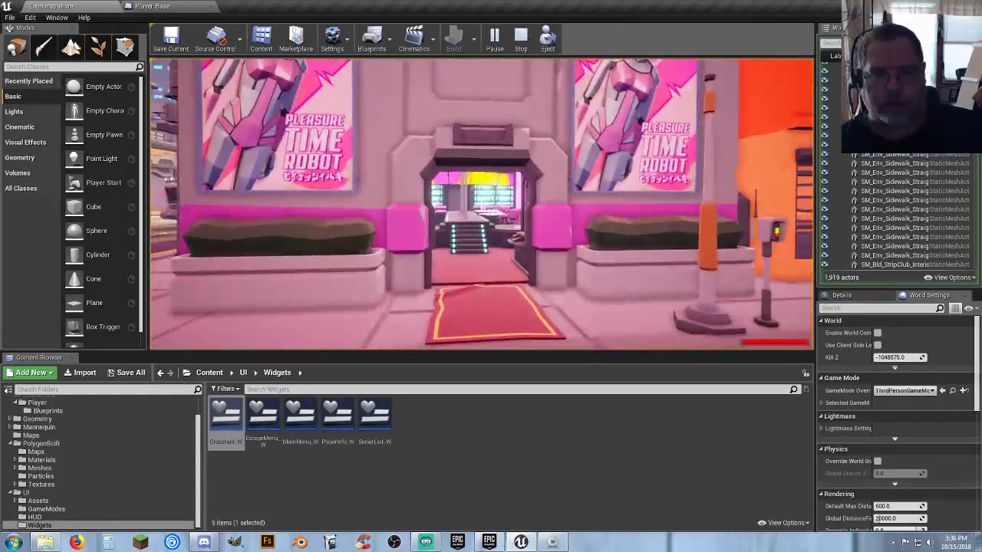
pyautogui.press('d')
pyautogui.click(481, 204)
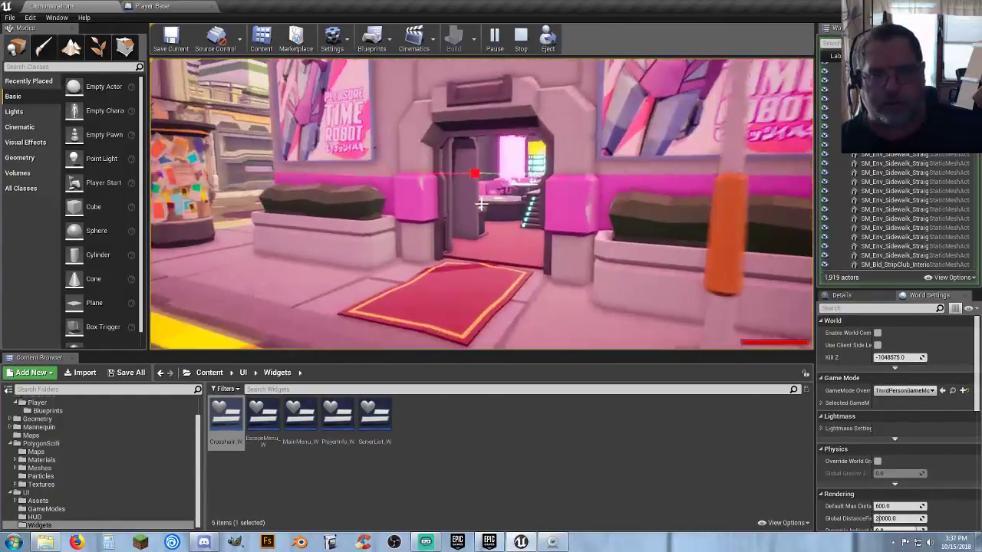
pyautogui.press('w')
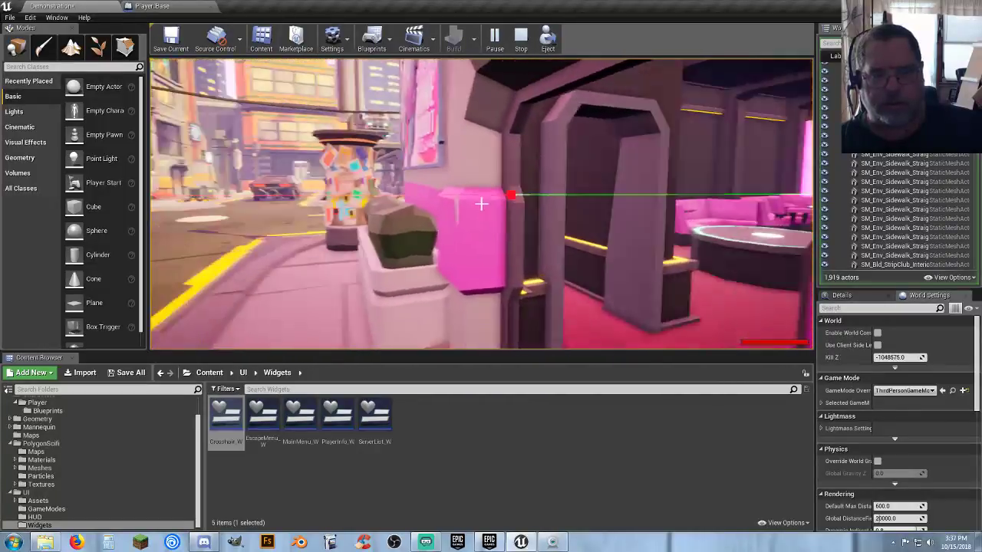
pyautogui.press('s')
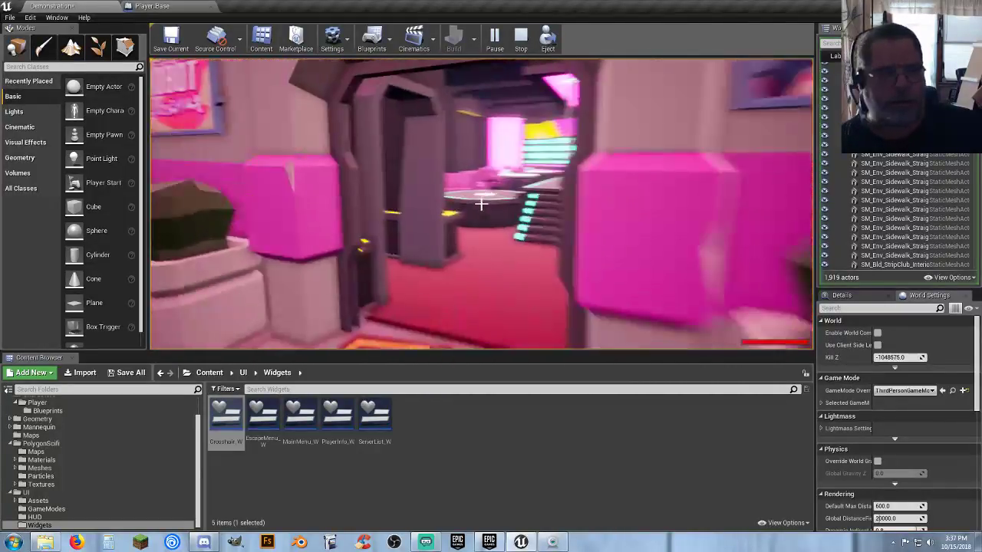
pyautogui.press('Escape')
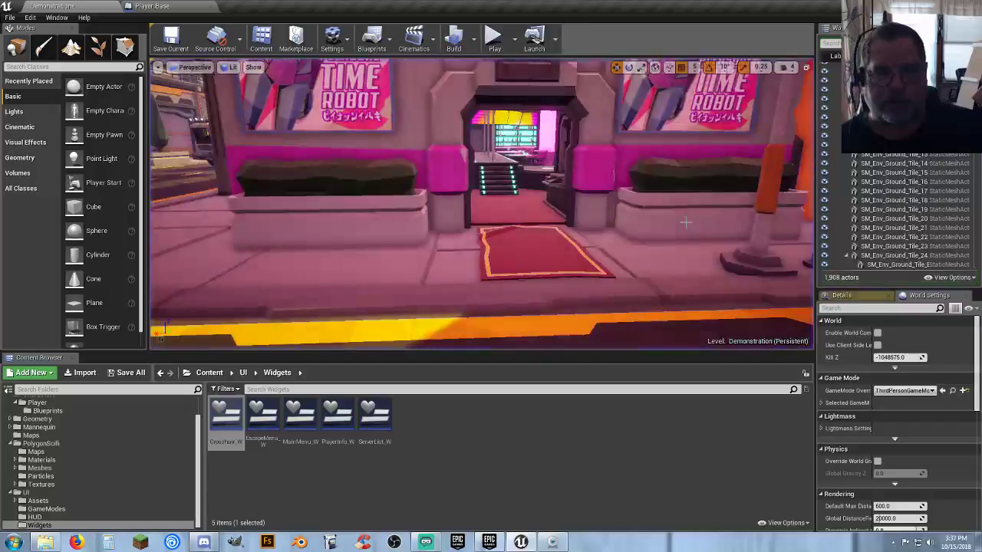
# - In the Player_Base event graph, add a Break Hit Result node from LineTraceByChannel's Out Hit and place it beside that node
pyautogui.click(486, 456)
pyautogui.click(156, 4)
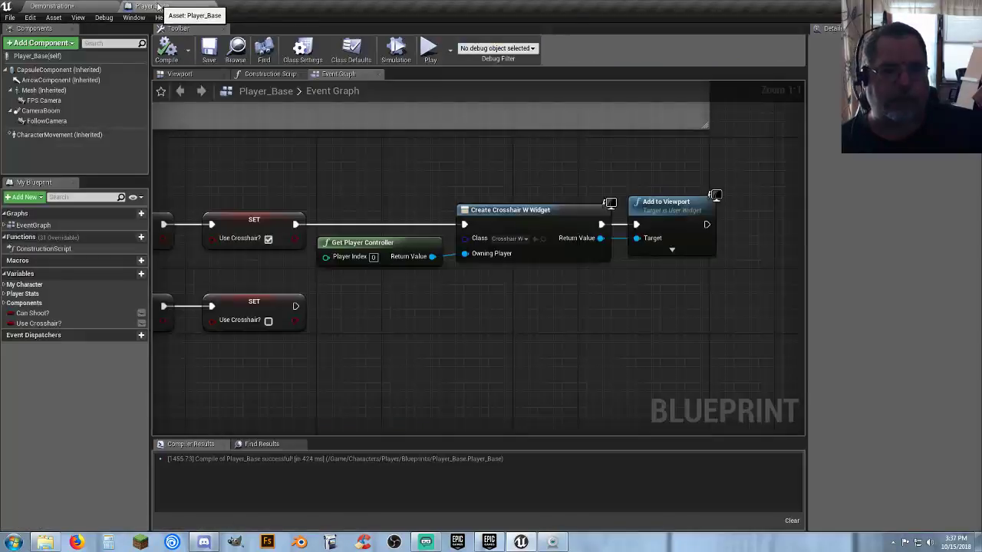
pyautogui.moveTo(386, 331); pyautogui.dragTo(502, 86, button='right')
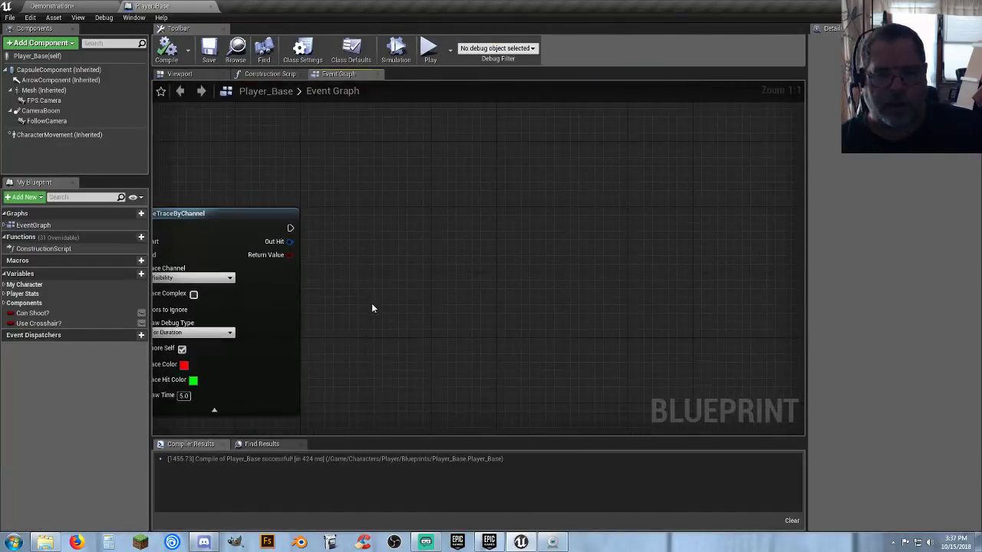
pyautogui.moveTo(371, 305); pyautogui.dragTo(566, 291, button='right')
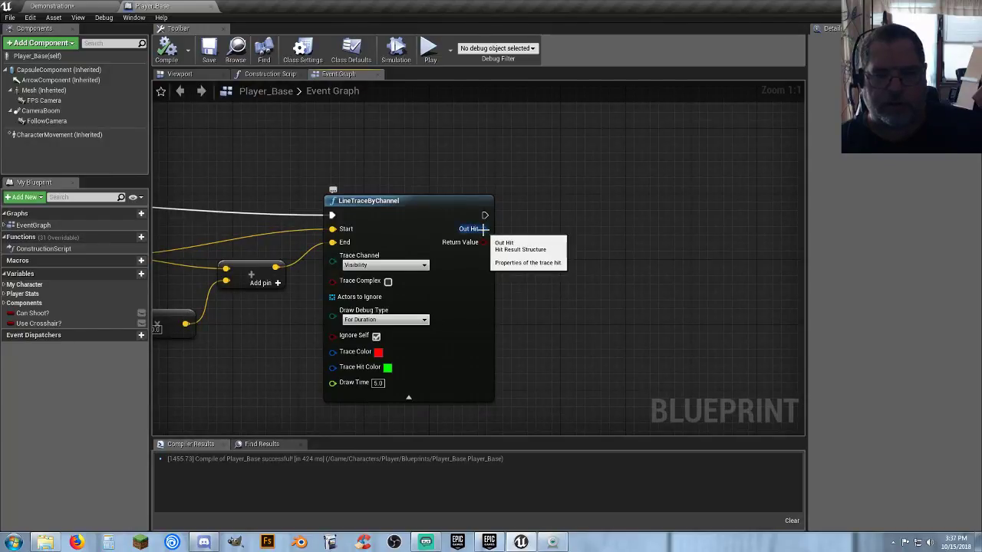
pyautogui.moveTo(484, 228); pyautogui.dragTo(554, 267)
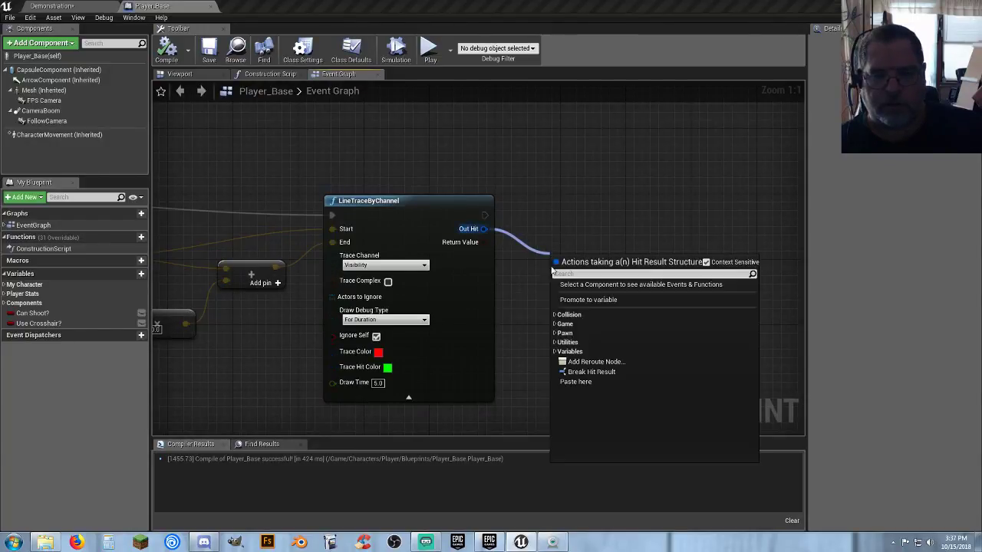
pyautogui.click(591, 371)
pyautogui.moveTo(559, 254); pyautogui.dragTo(544, 253)
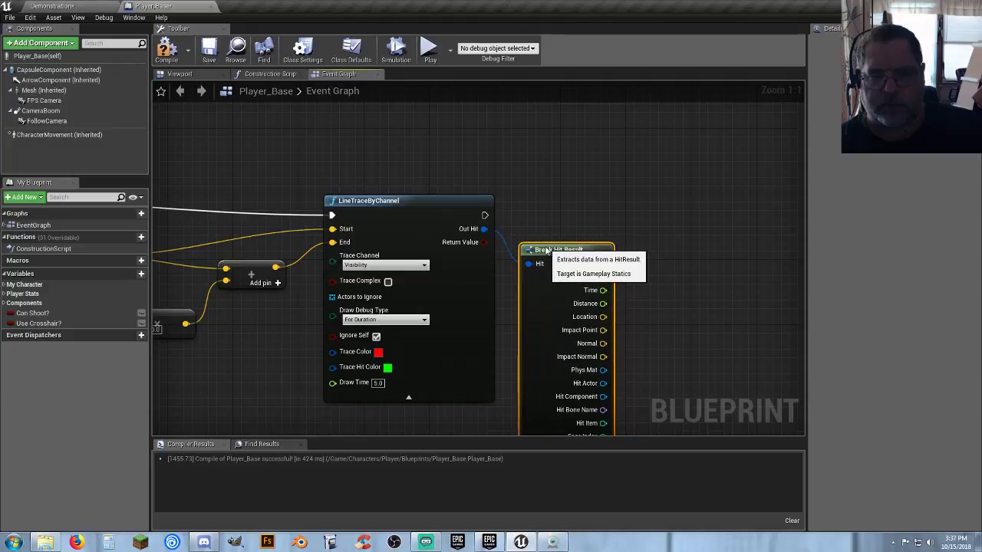
pyautogui.click(654, 318)
# - Add a Print Text node after LineTraceByChannel's execution output, aligned with its execution line and beyond the Break Hit Result node
pyautogui.moveTo(680, 359); pyautogui.dragTo(479, 285, button='right')
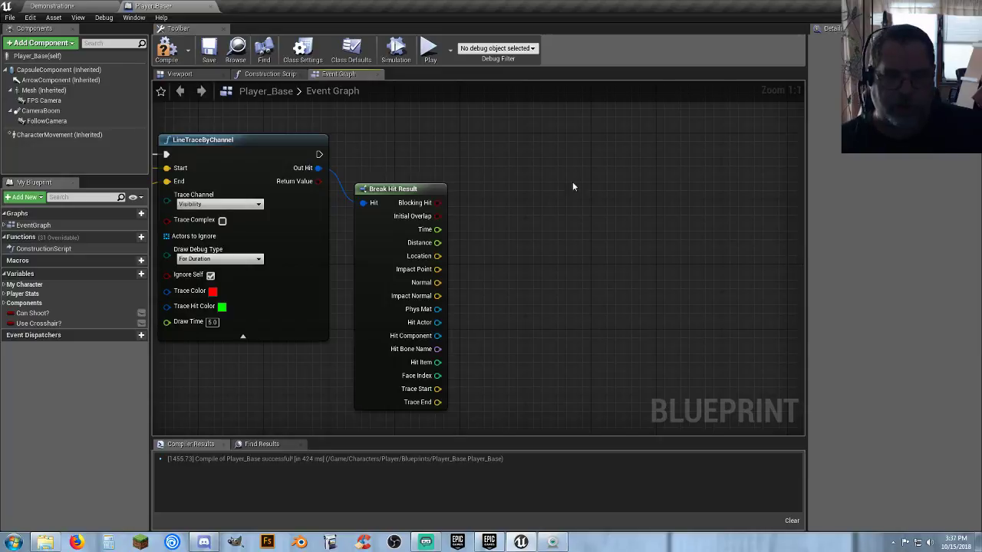
pyautogui.moveTo(319, 154); pyautogui.dragTo(524, 158)
pyautogui.write('printt')
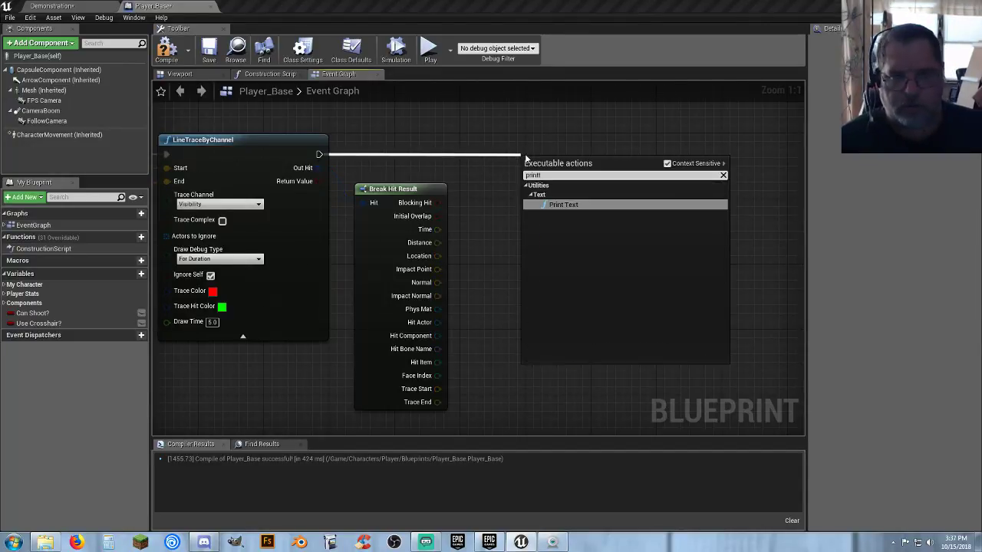
pyautogui.press('Return')
pyautogui.moveTo(545, 164); pyautogui.dragTo(618, 144)
pyautogui.click(567, 264)
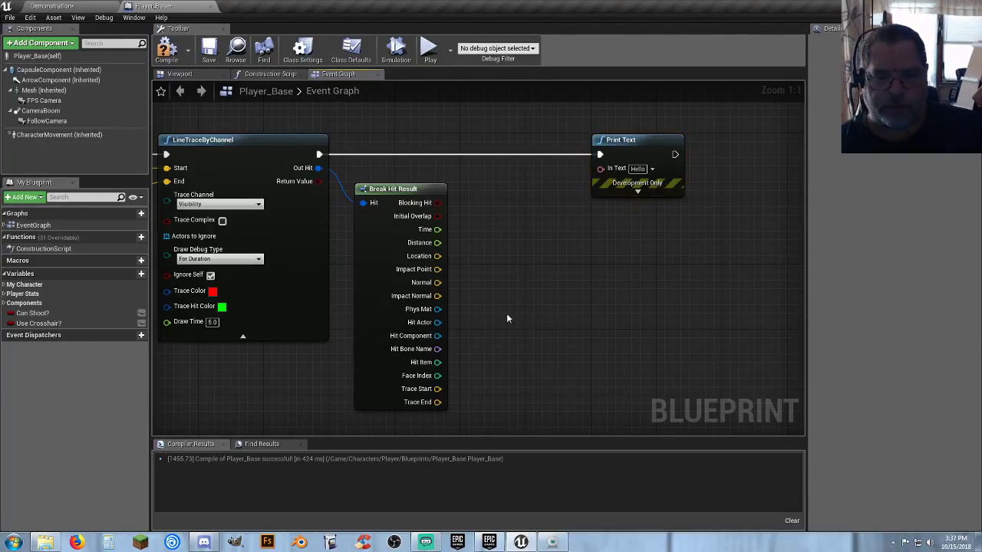
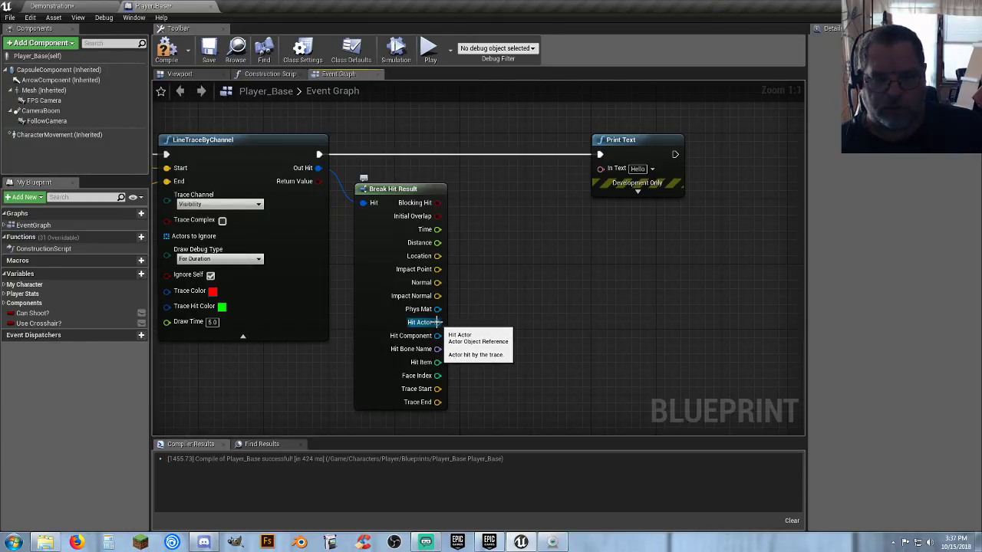
# - Convert Break Hit Result's Hit Actor with a ToText (object) node and connect its Return Value to Print Text's In Text
pyautogui.moveTo(438, 322); pyautogui.dragTo(461, 323)
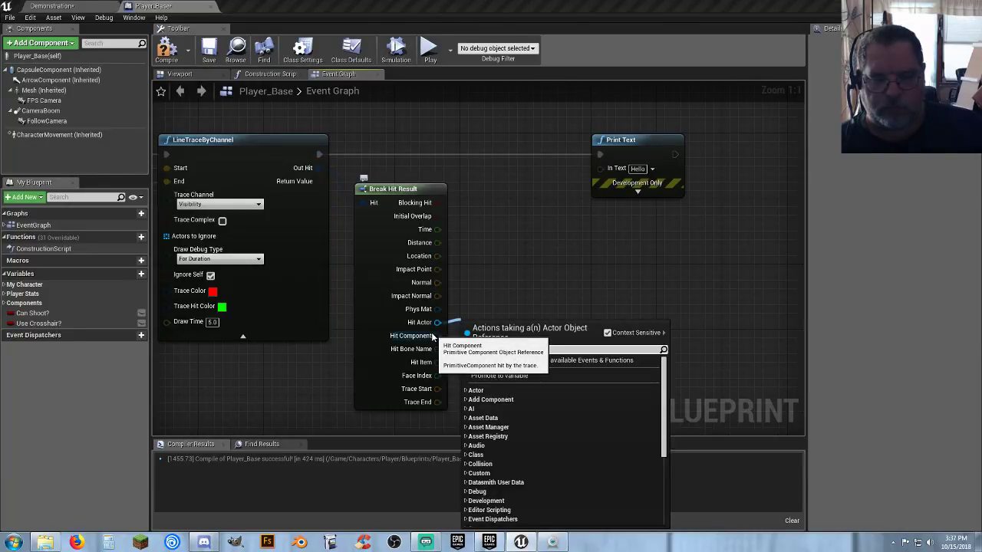
pyautogui.click(489, 298)
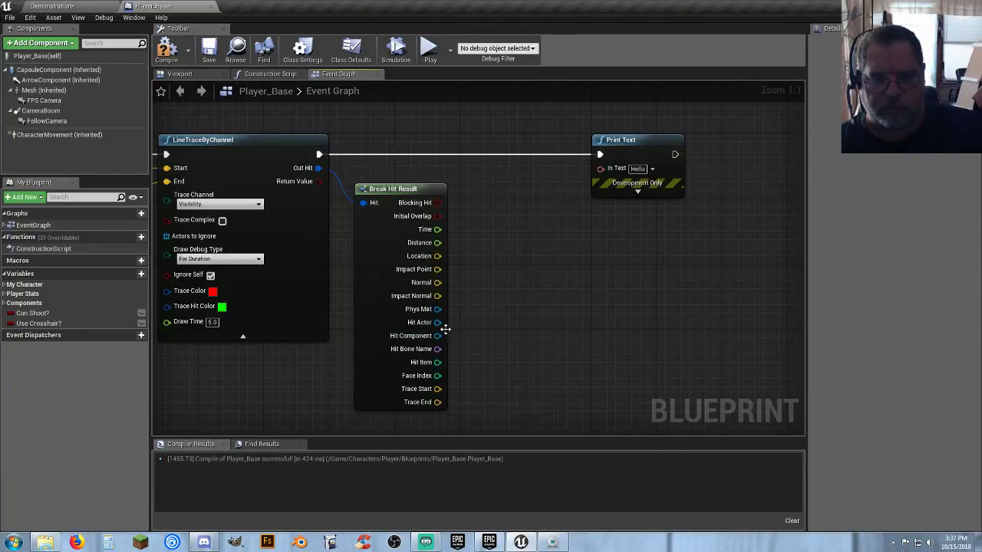
pyautogui.moveTo(438, 322); pyautogui.dragTo(467, 321)
pyautogui.moveTo(490, 281); pyautogui.dragTo(490, 273)
pyautogui.write('tote')
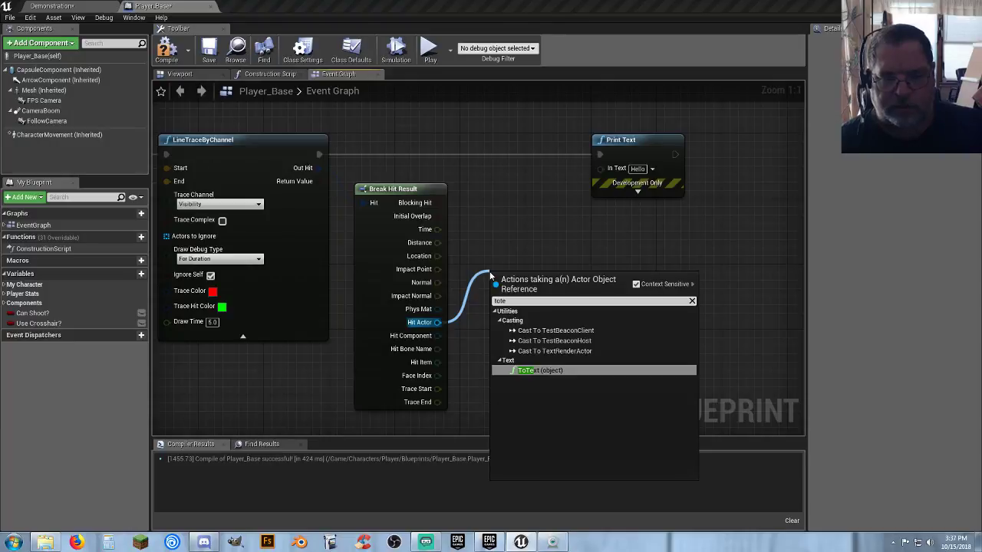
pyautogui.press('Return')
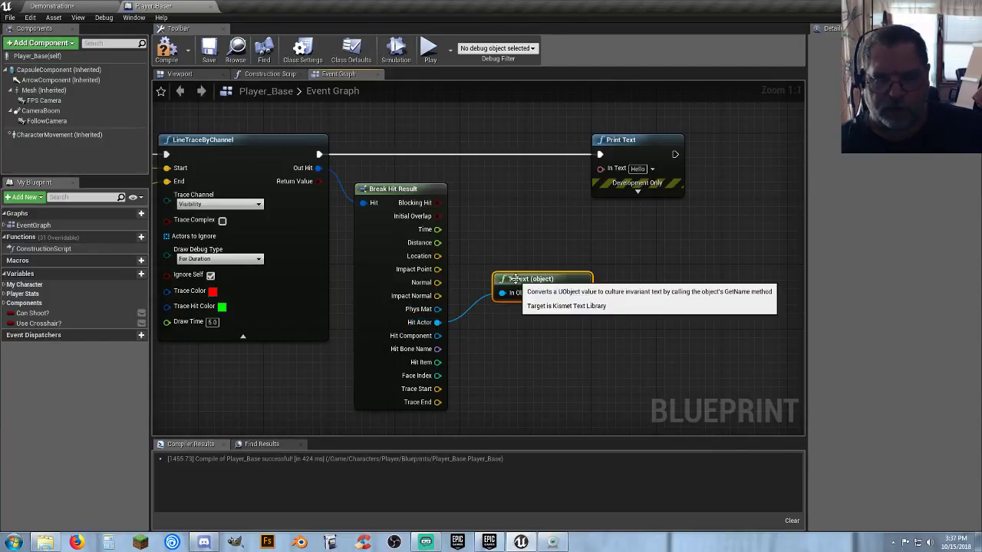
pyautogui.moveTo(518, 279); pyautogui.dragTo(493, 205)
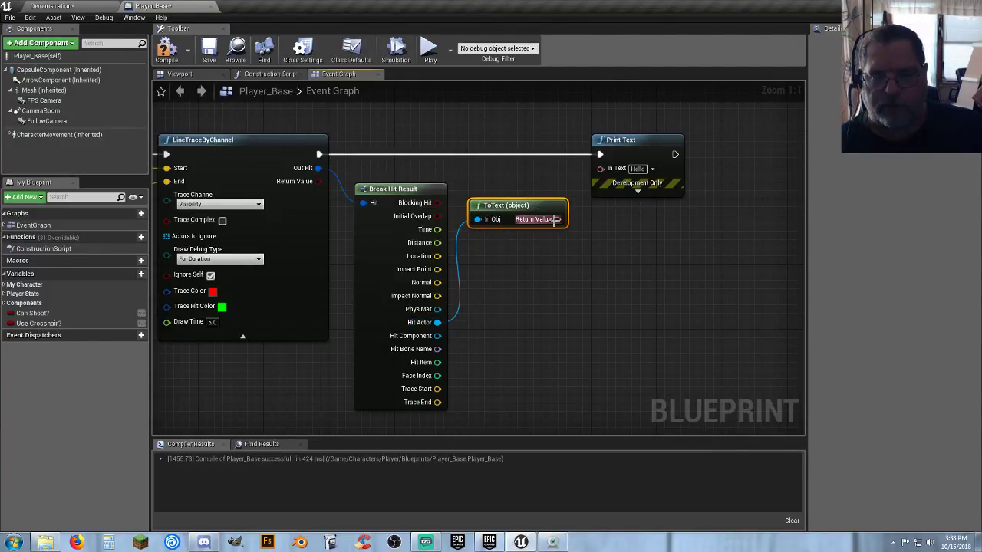
pyautogui.moveTo(555, 219); pyautogui.dragTo(600, 168)
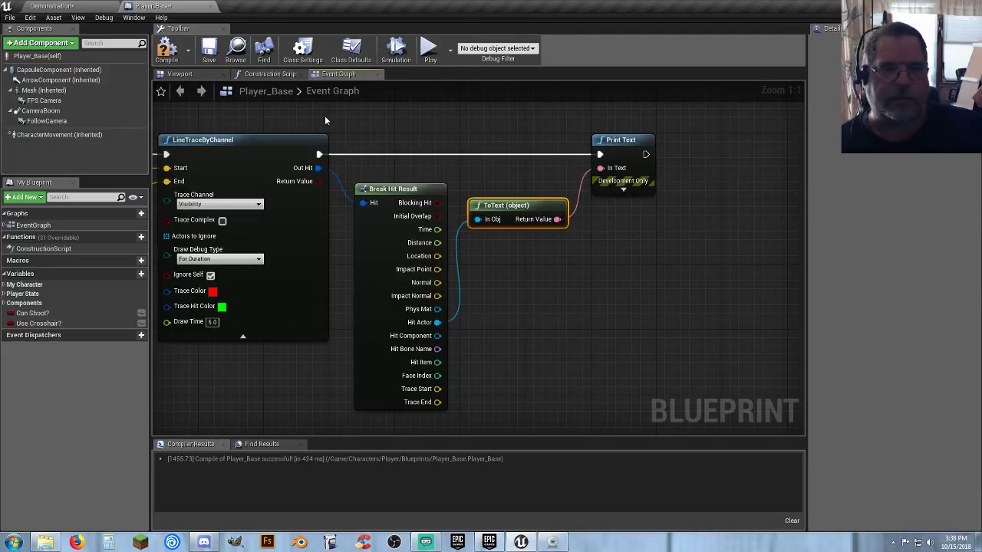
# - Save the Player_Base blueprint and play the Demonstration level in first-person view
pyautogui.click(211, 48)
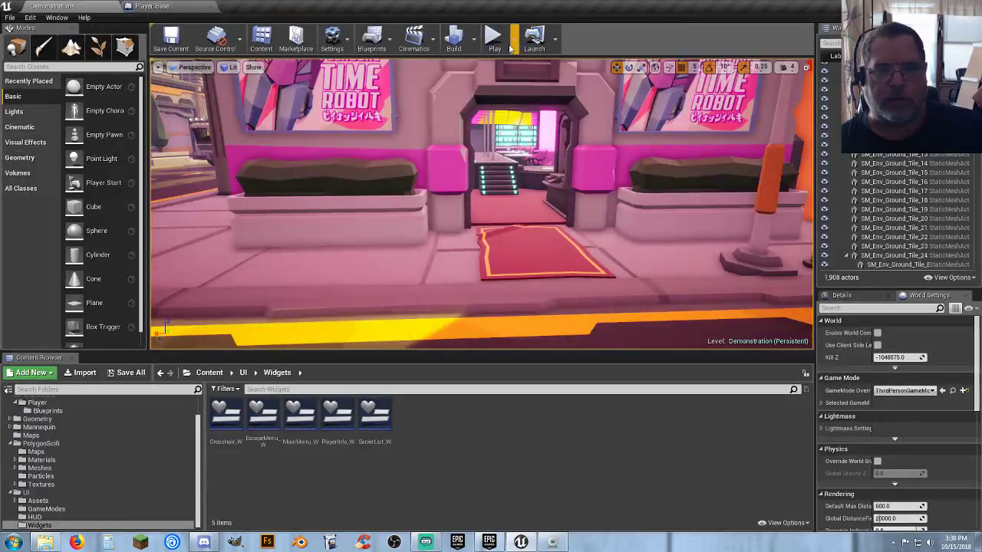
pyautogui.click(494, 39)
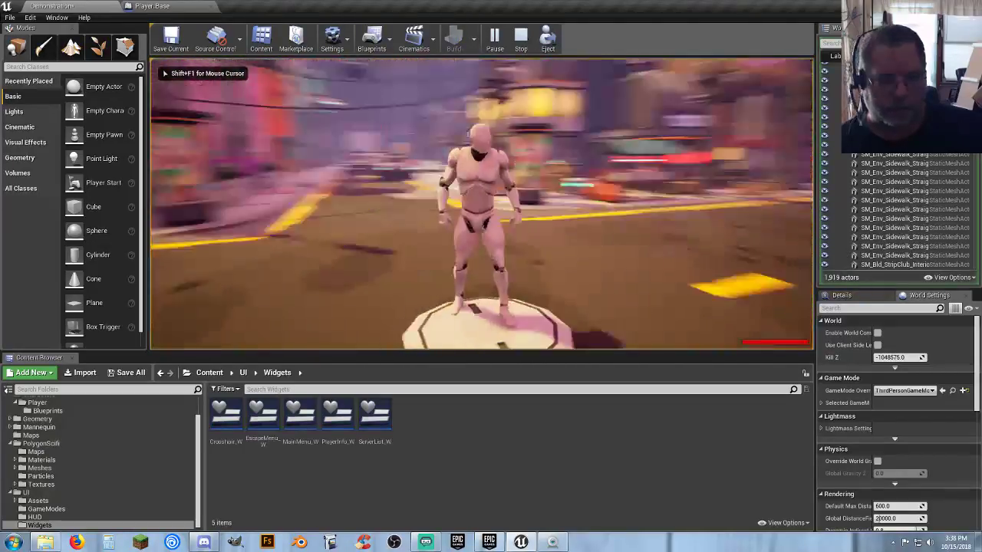
pyautogui.press('v')
# - Walk down the street in first-person view and fire a line trace at the road
pyautogui.press('w')
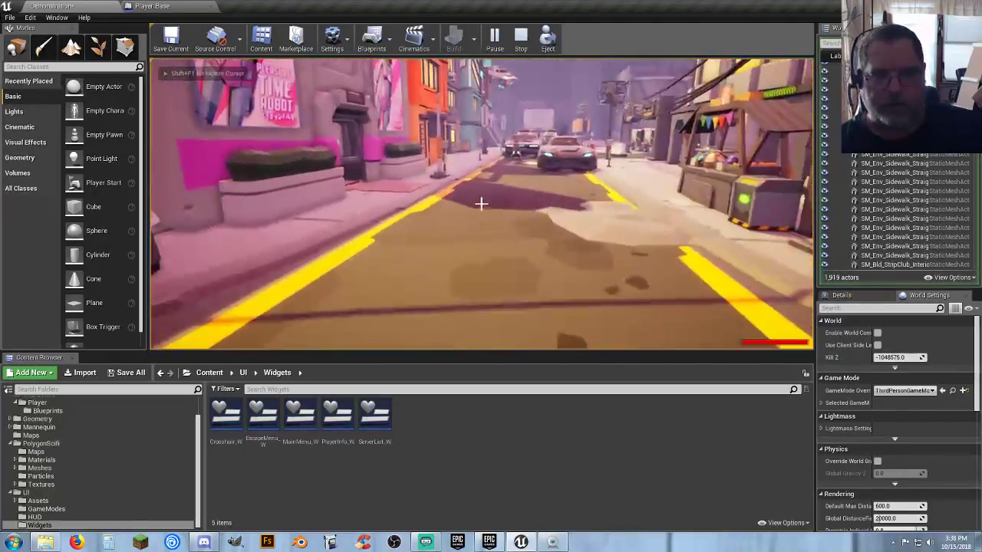
pyautogui.press('w')
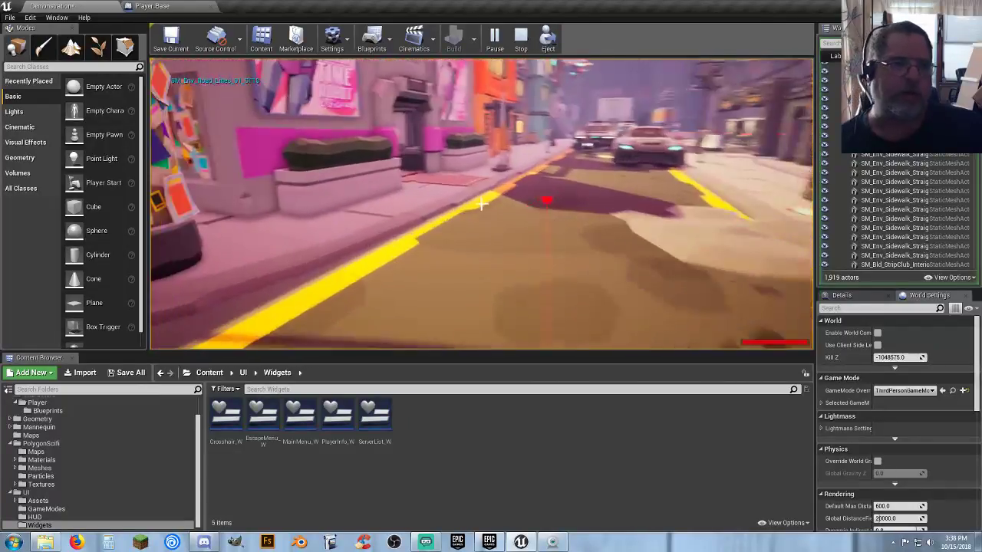
pyautogui.click(481, 203)
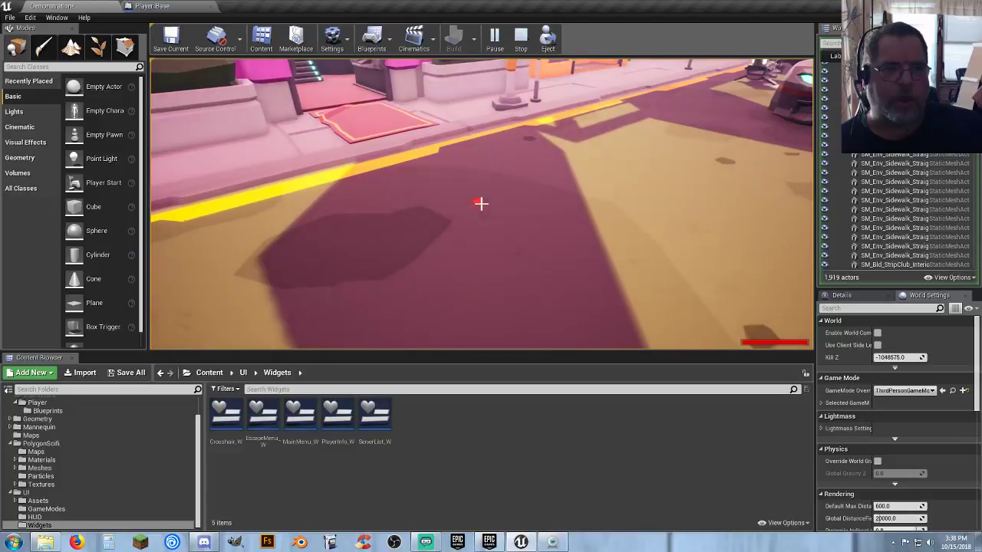
pyautogui.press('w')
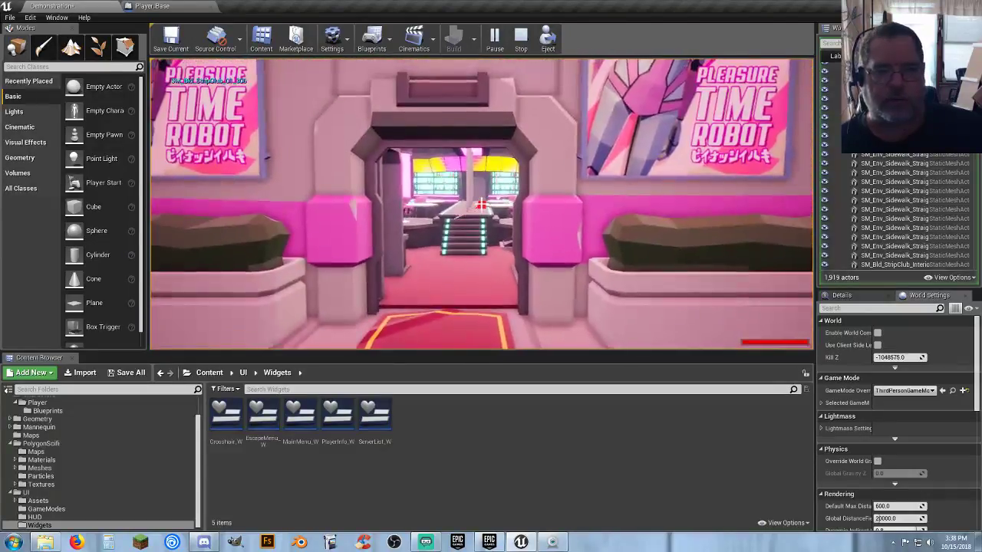
# - Fire line traces into the pink club doorway while moving toward and away from it, and end the play session
pyautogui.press('w')
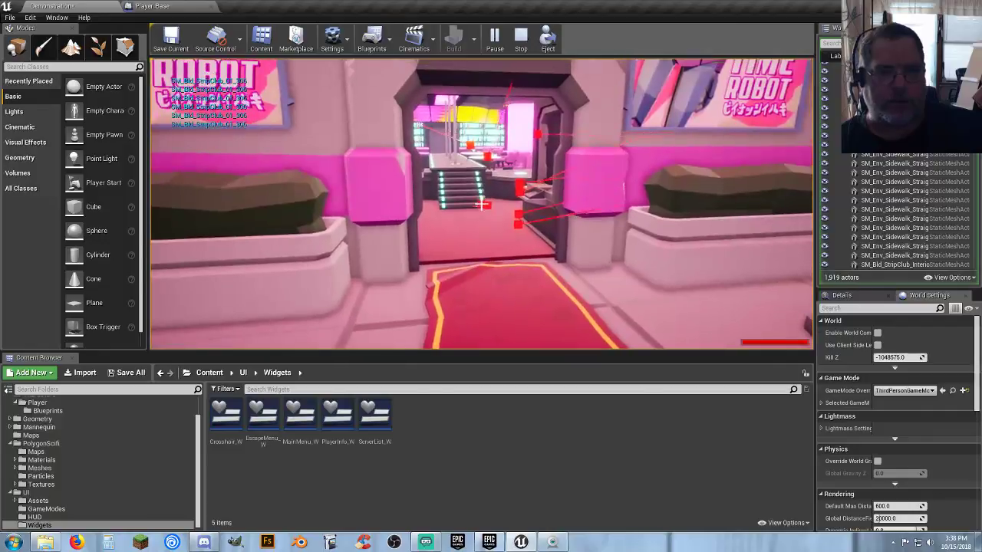
pyautogui.press('w')
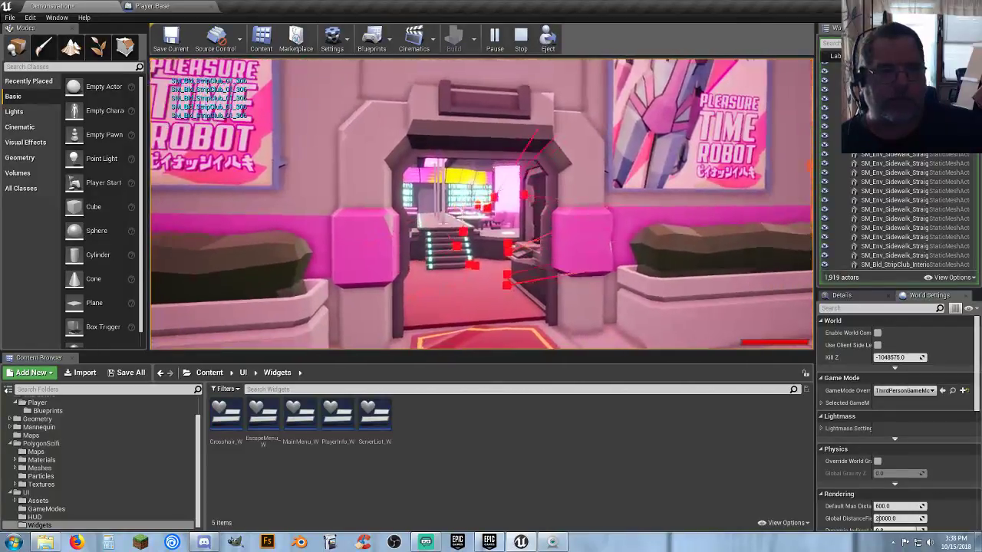
pyautogui.press('w')
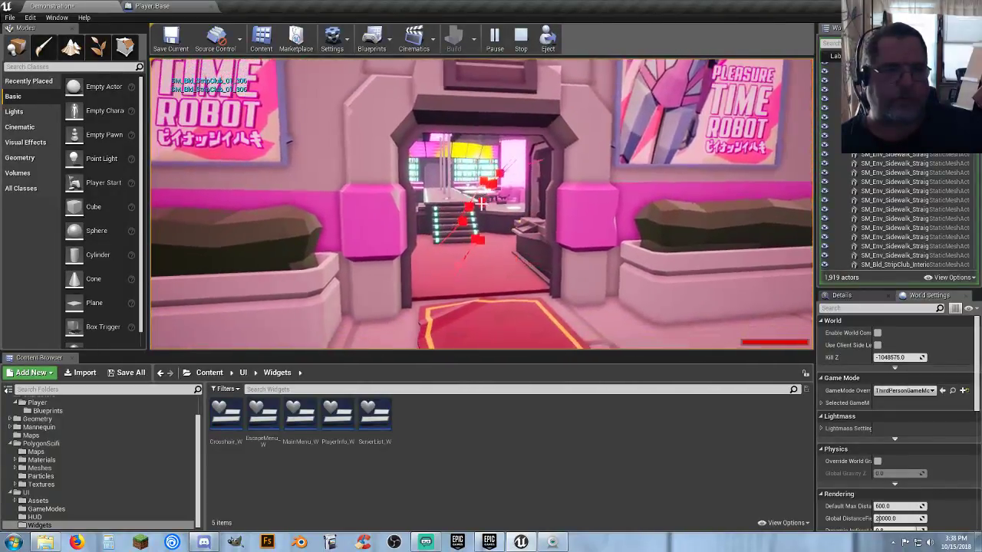
pyautogui.press('w')
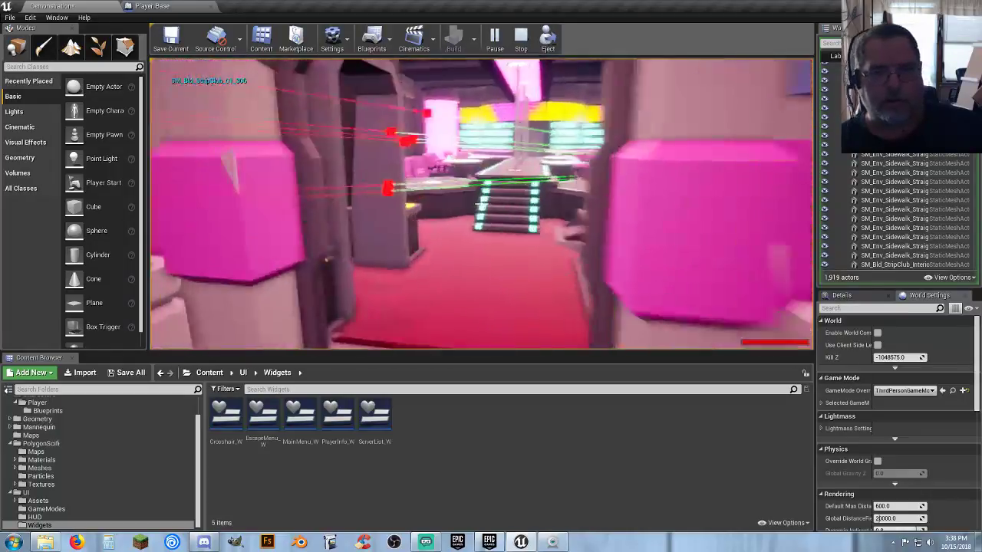
pyautogui.press('s')
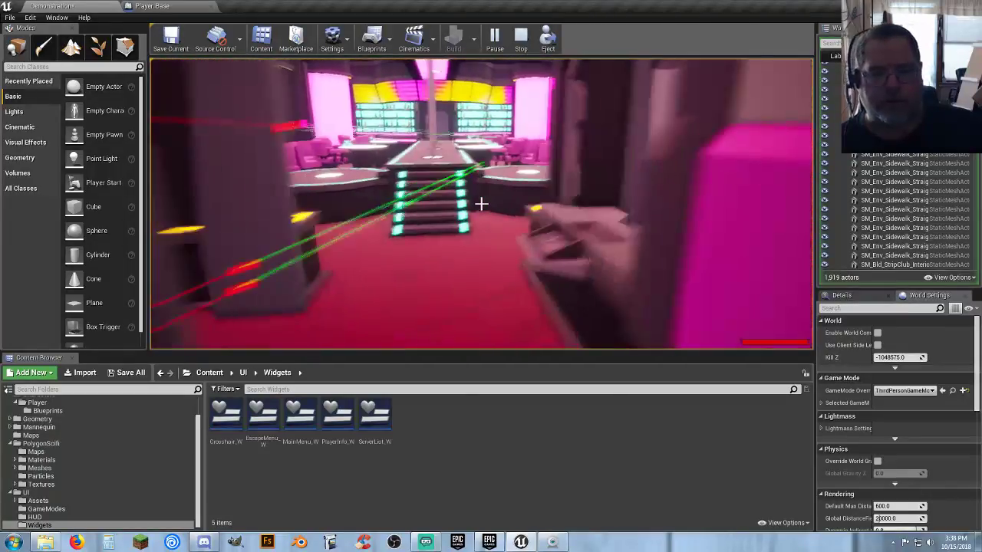
pyautogui.press('s')
pyautogui.press('w')
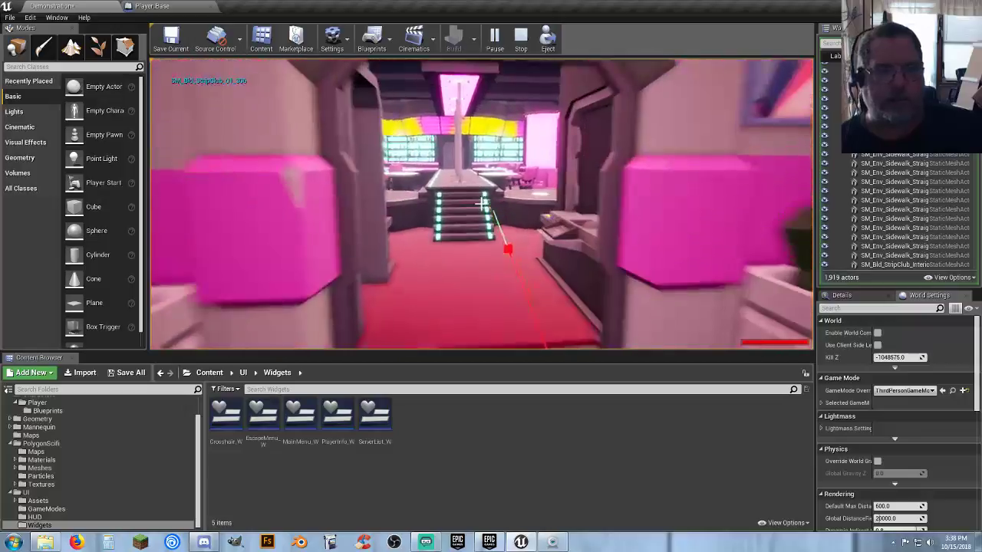
pyautogui.press('w')
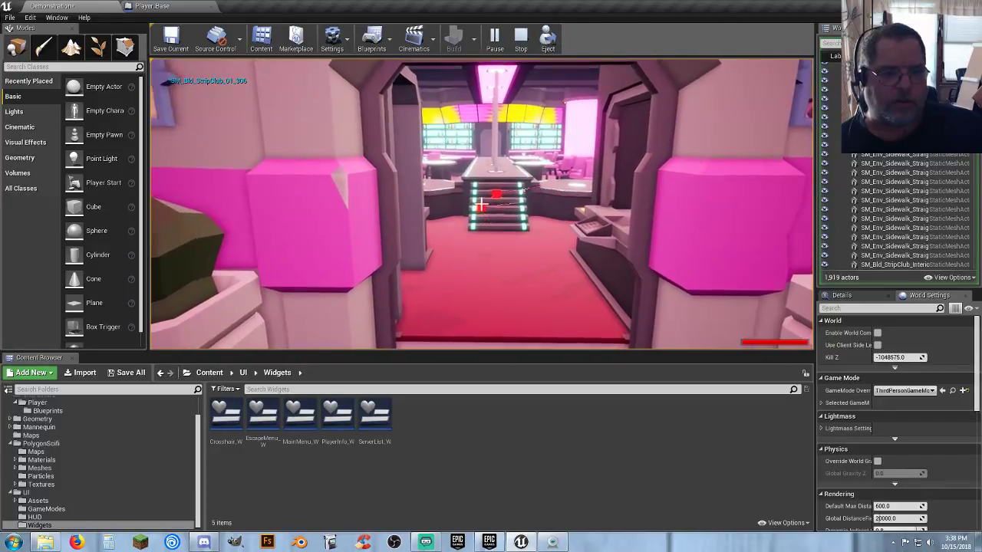
pyautogui.press('Escape')
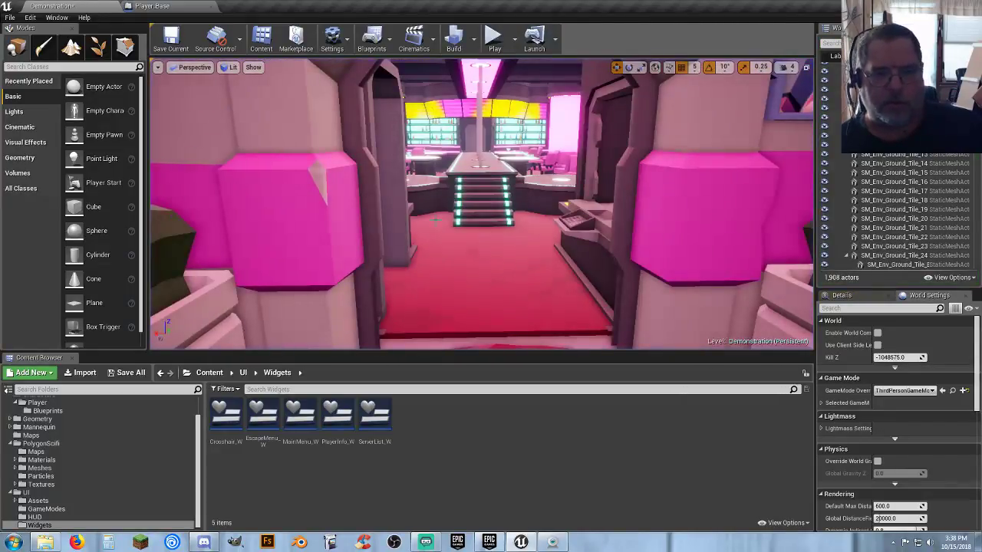
# - Select the club's interior floor in the level, locate its static mesh SM_Bld_StripClub_Interior_01 in the project content and open it
pyautogui.click(496, 241)
pyautogui.press('s')
pyautogui.moveTo(496, 240); pyautogui.dragTo(519, 257, button='right')
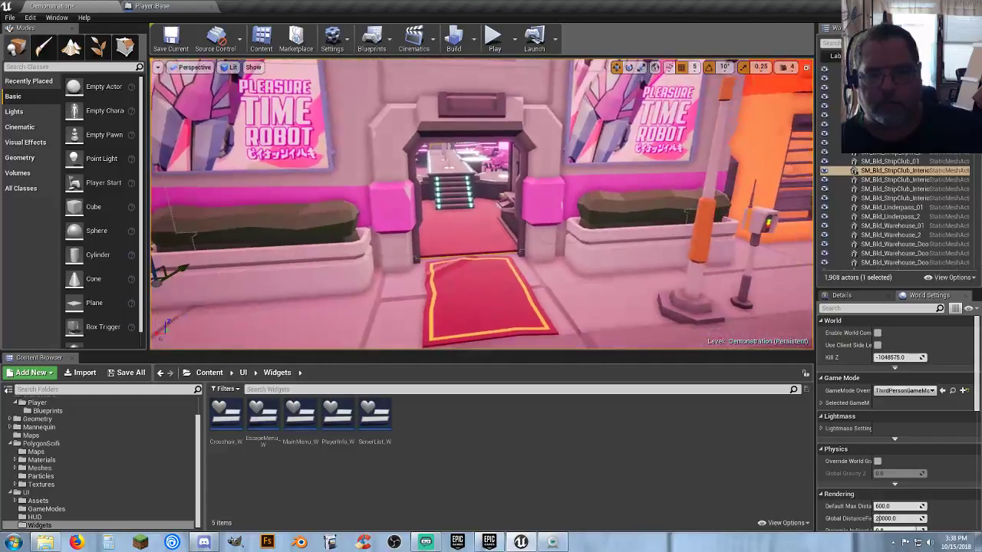
pyautogui.click(841, 295)
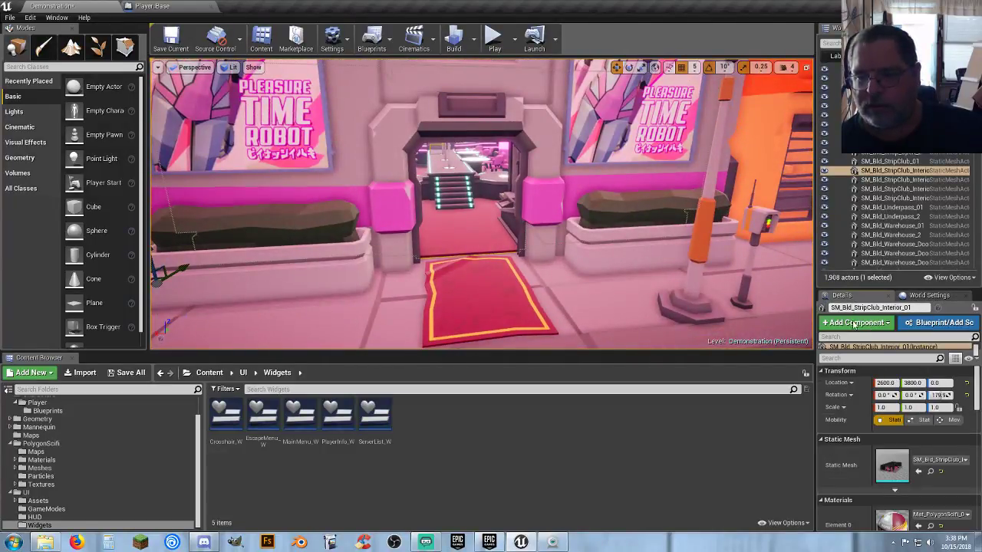
pyautogui.click(931, 472)
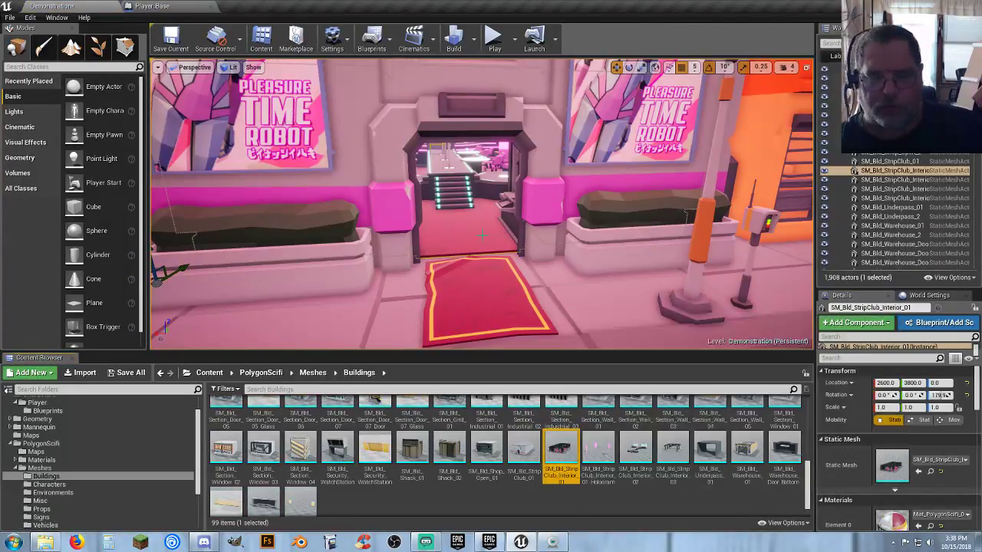
pyautogui.moveTo(506, 287); pyautogui.dragTo(515, 322)
pyautogui.moveTo(512, 313); pyautogui.dragTo(508, 296, button='right')
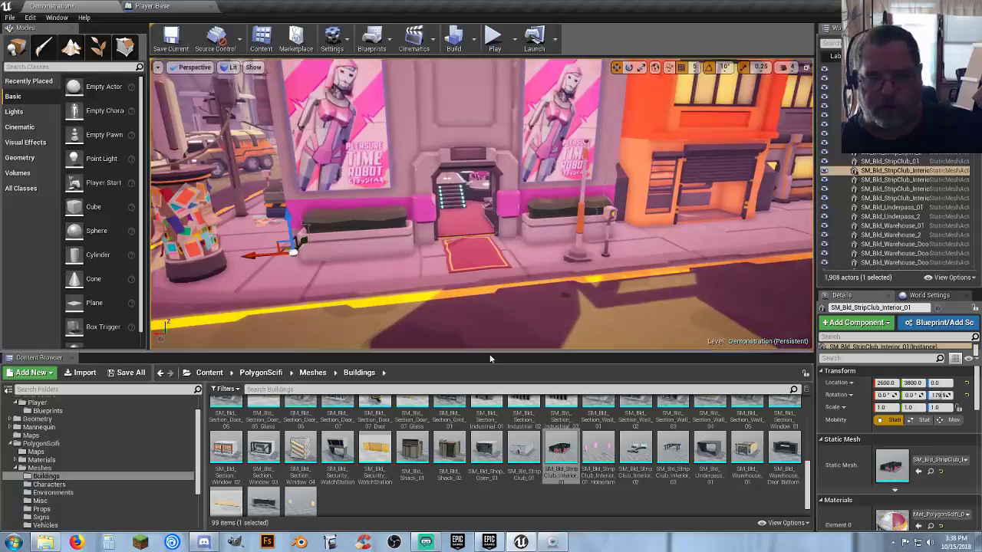
pyautogui.doubleClick(561, 449)
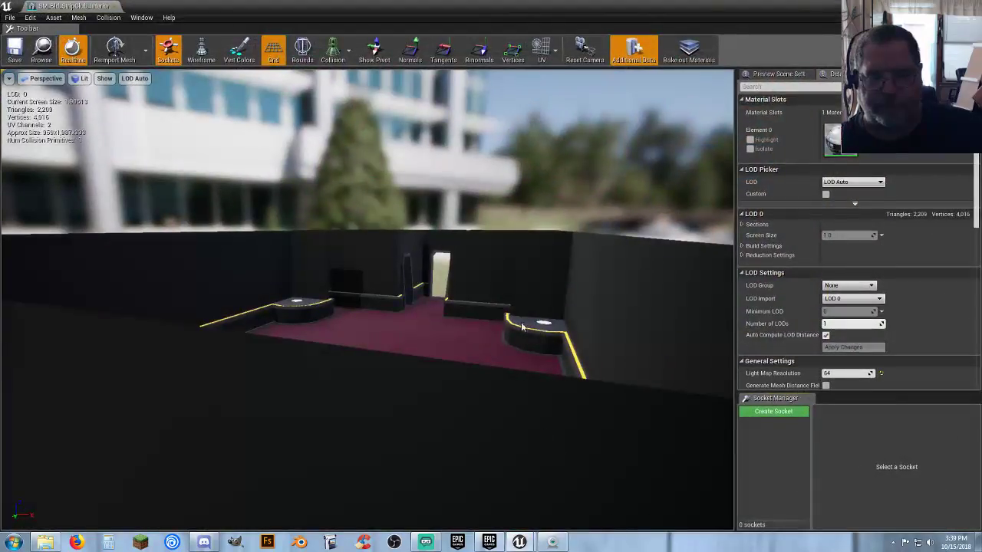
# - Show the simple collision on the club interior mesh, with the whole room in view
pyautogui.moveTo(522, 324); pyautogui.dragTo(521, 360, button='right')
pyautogui.press('w')
pyautogui.press('s')
pyautogui.moveTo(522, 460); pyautogui.dragTo(484, 215, button='right')
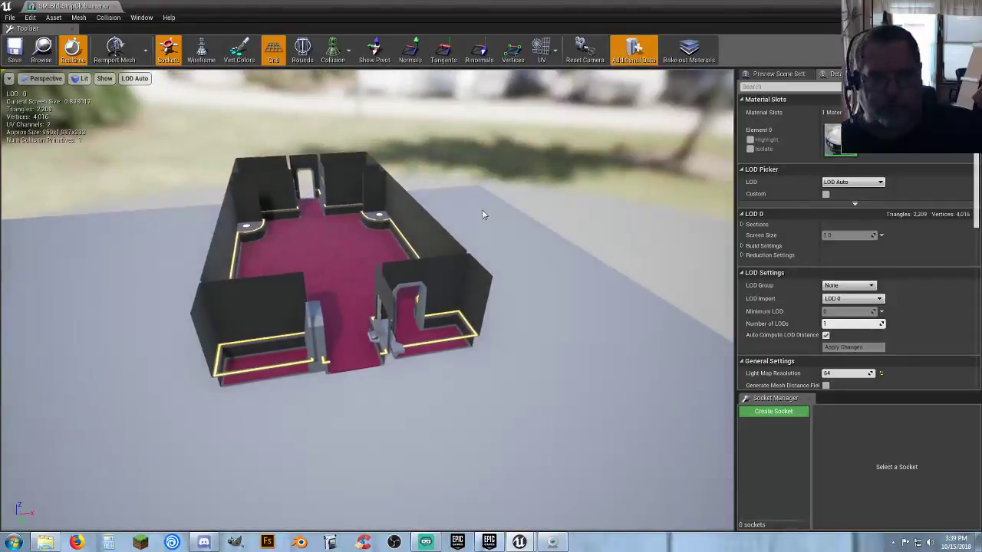
pyautogui.click(347, 52)
pyautogui.click(356, 83)
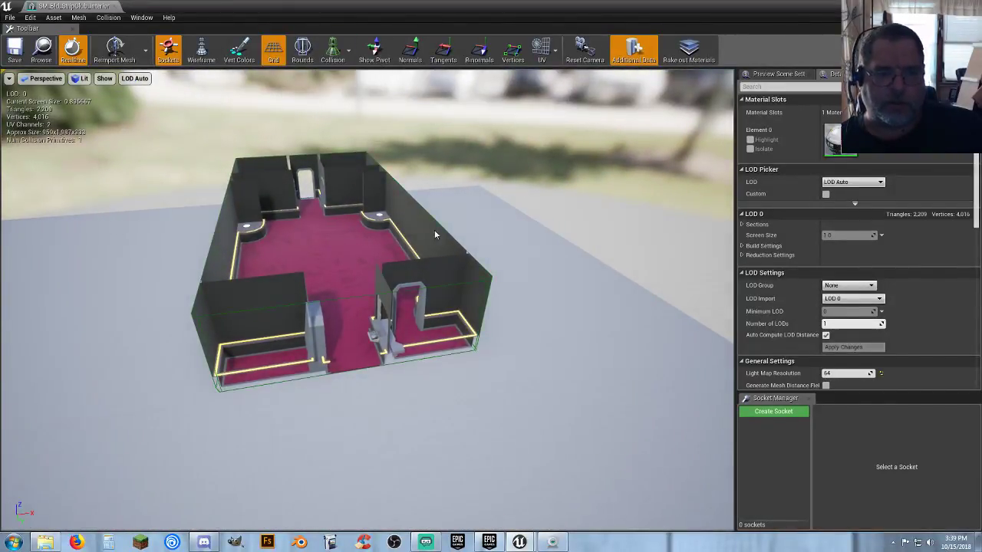
# - Examine the collision outline around the club interior from several angles, including across the entrance opening
pyautogui.moveTo(449, 271); pyautogui.dragTo(621, 272, button='right')
pyautogui.press('w')
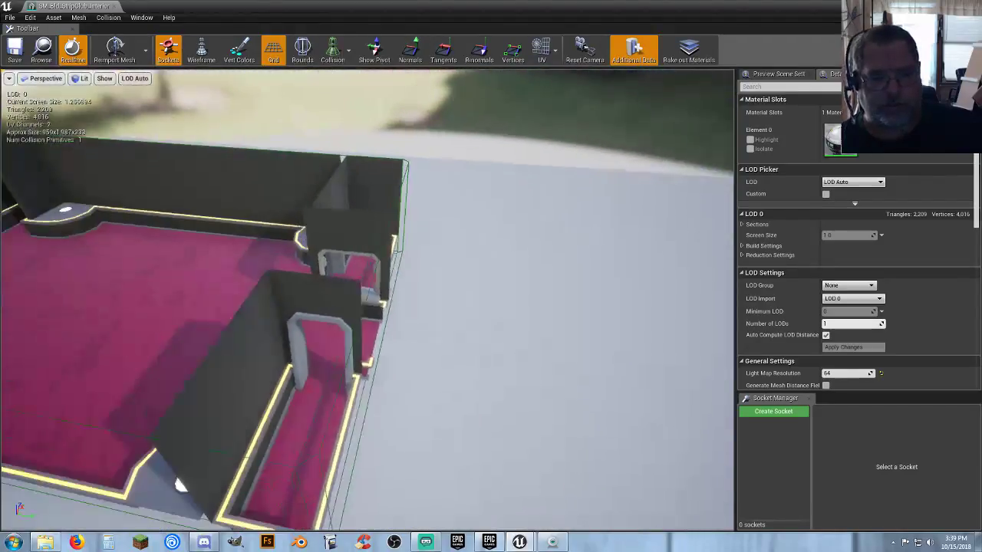
pyautogui.moveTo(498, 281); pyautogui.dragTo(454, 282, button='right')
pyautogui.press('s')
pyautogui.keyDown('alt'); pyautogui.moveTo(455, 282); pyautogui.dragTo(322, 288); pyautogui.keyUp('alt')
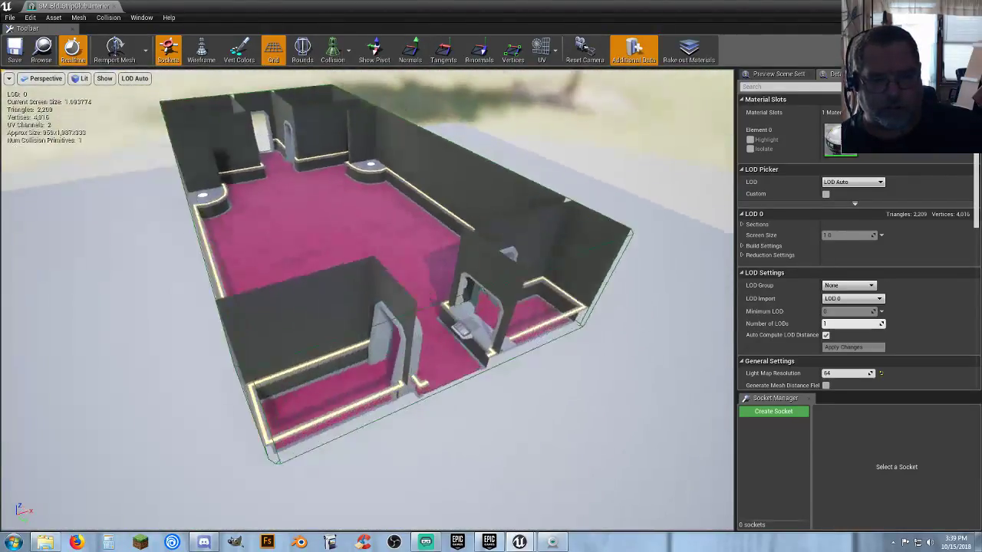
pyautogui.moveTo(414, 296); pyautogui.dragTo(455, 319, button='right')
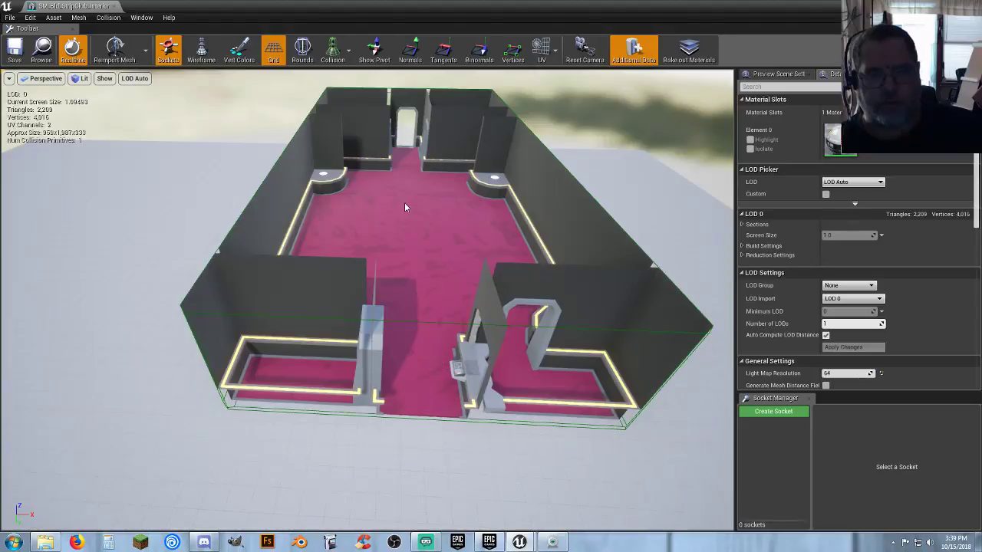
pyautogui.scroll(-4, 432, 214)
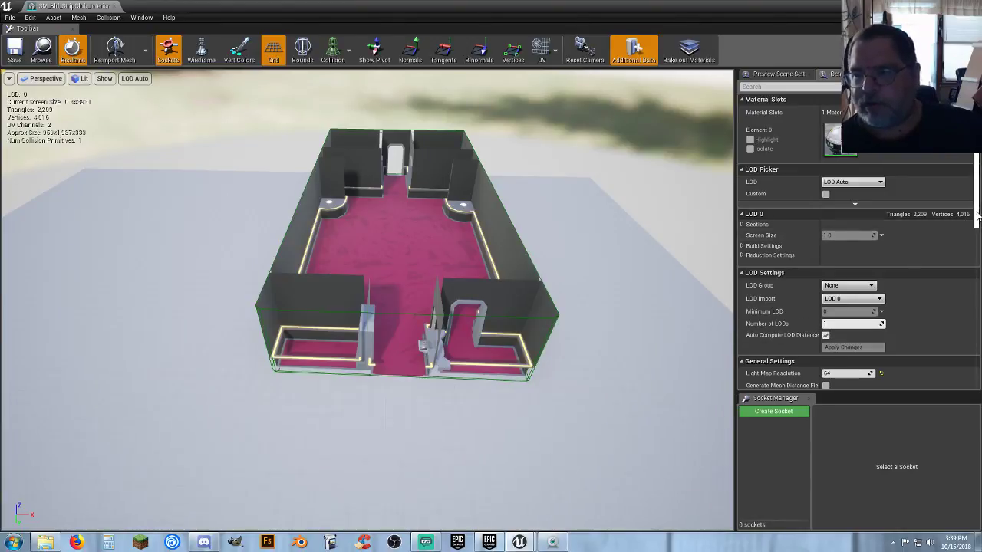
# - Set the club interior mesh's Collision Presets to NoCollision and save the mesh
pyautogui.moveTo(974, 222); pyautogui.dragTo(972, 357)
pyautogui.click(847, 280)
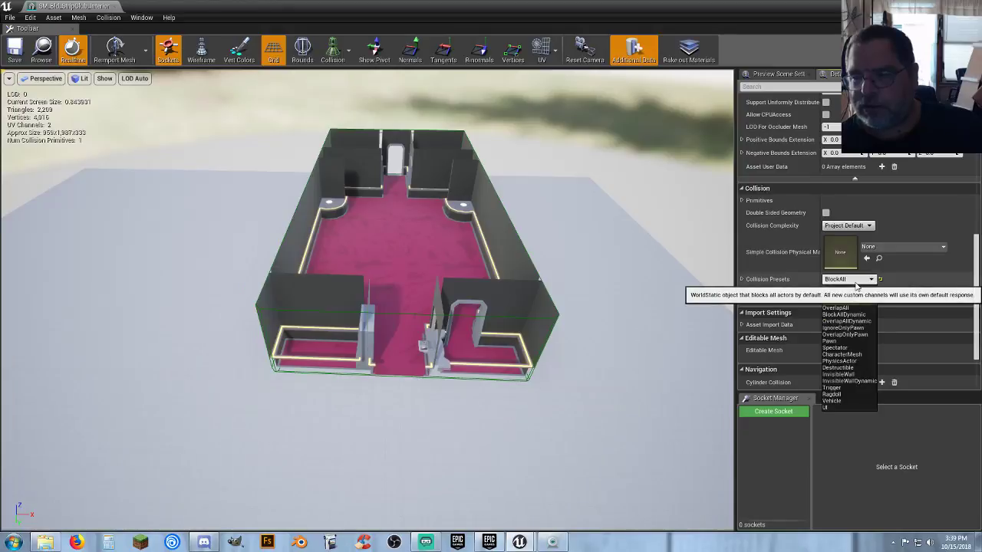
pyautogui.click(836, 294)
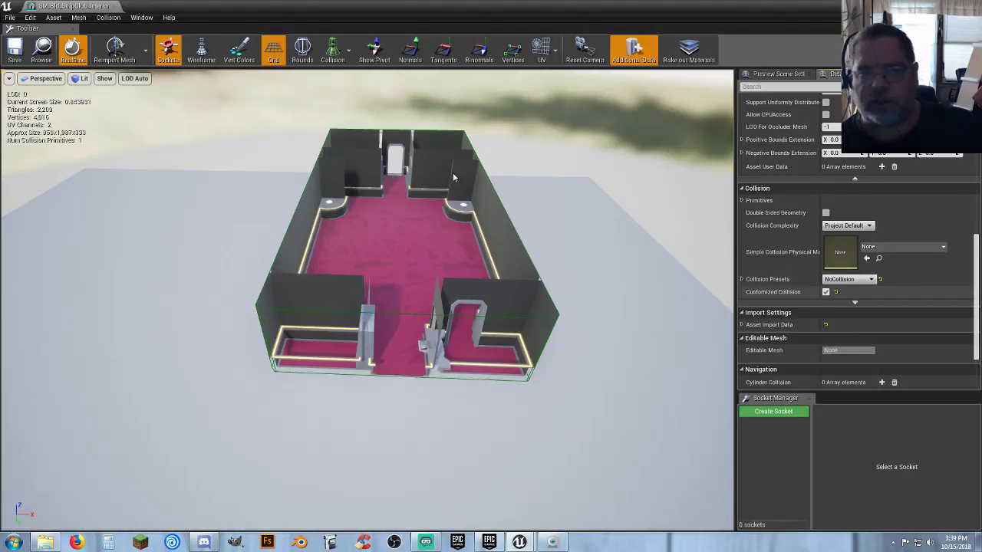
pyautogui.click(10, 50)
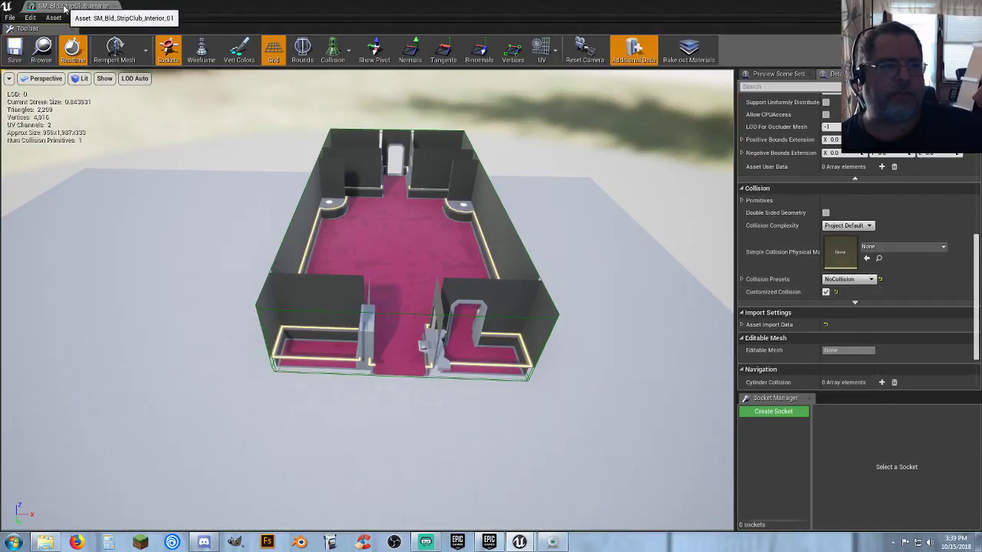
# - Dock the mesh editor beside Player_Base and play the Demonstration level, testing whether the character can walk through the club doorway
pyautogui.moveTo(63, 7); pyautogui.dragTo(261, 6)
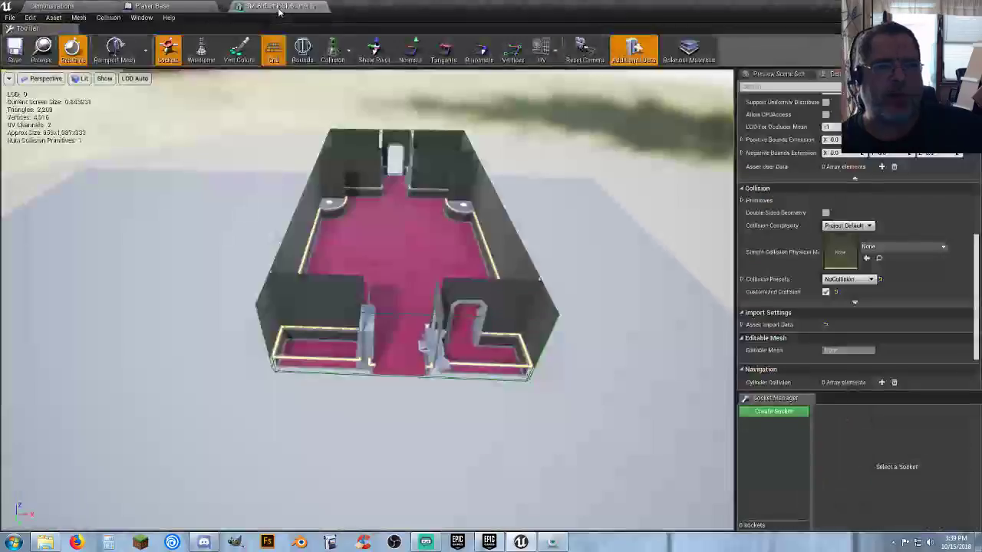
pyautogui.click(80, 11)
pyautogui.click(495, 37)
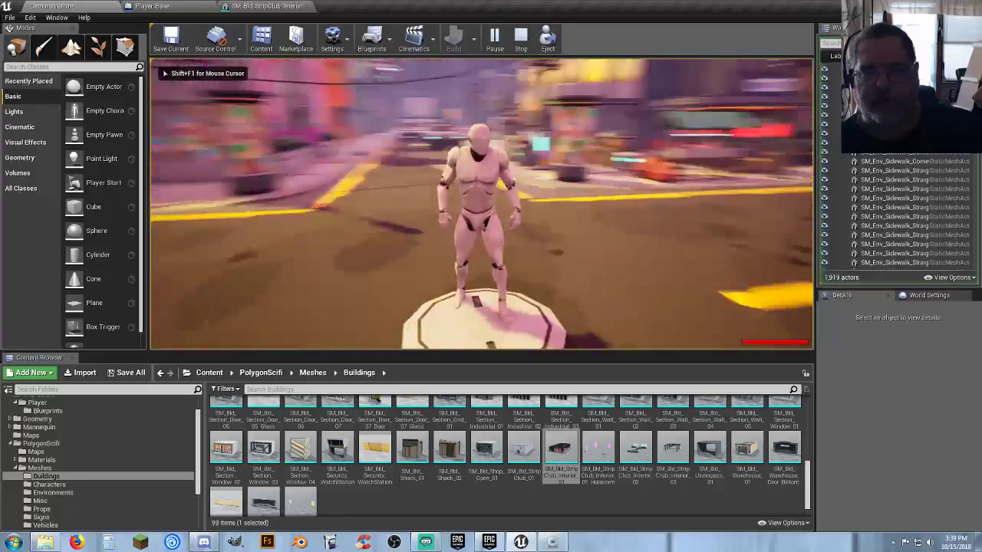
pyautogui.press('w')
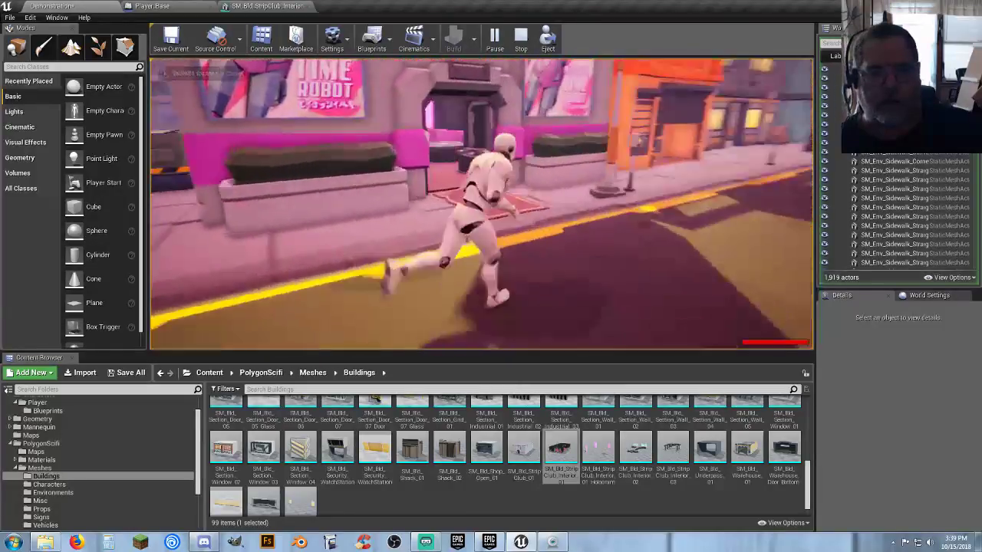
pyautogui.press('w')
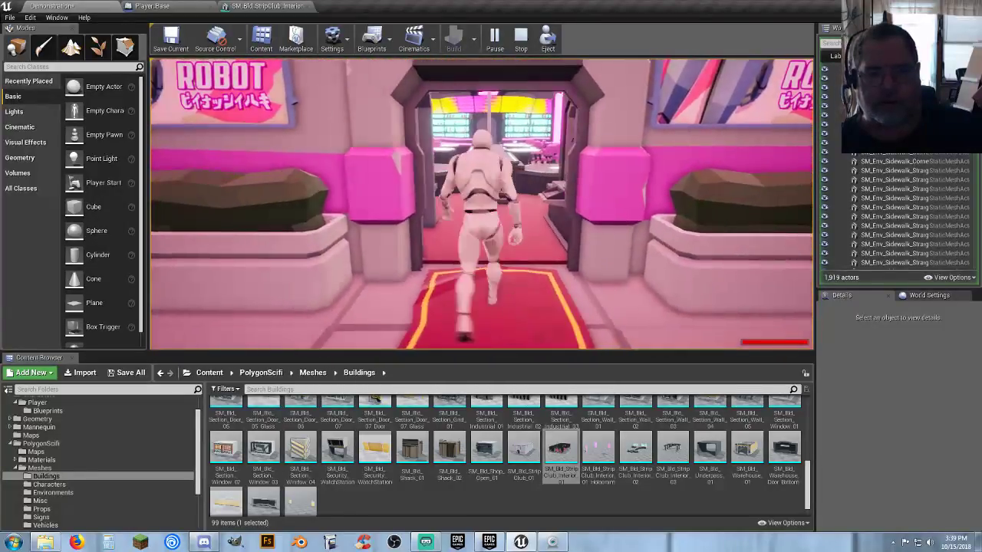
pyautogui.press('w')
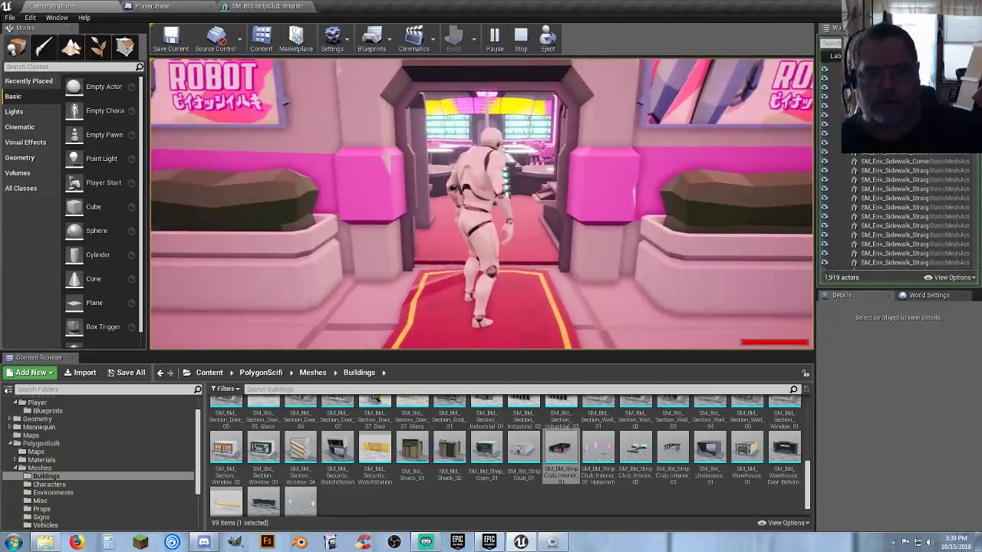
pyautogui.press('Escape')
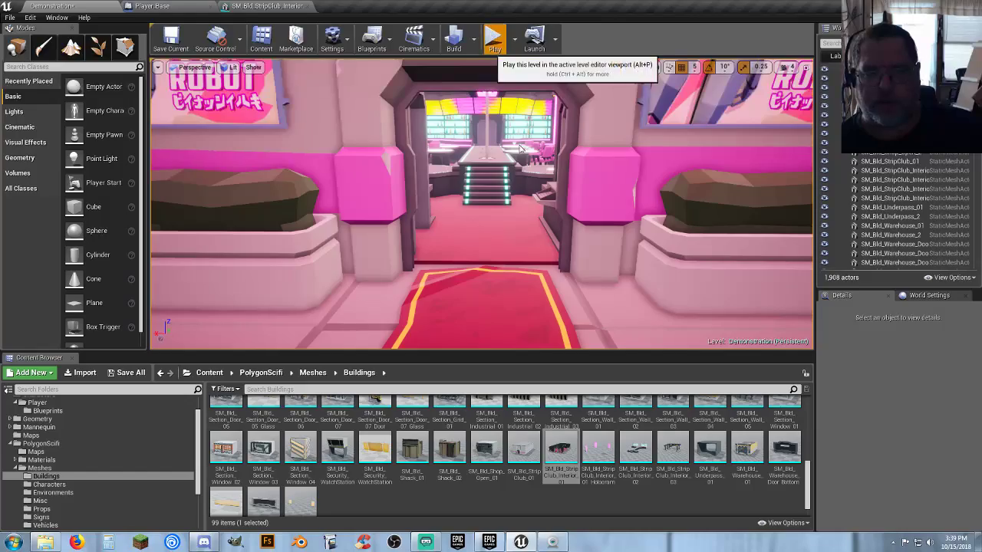
# - Play the level again in first-person view and fire line traces through the club doorway
pyautogui.click(493, 37)
pyautogui.press('w')
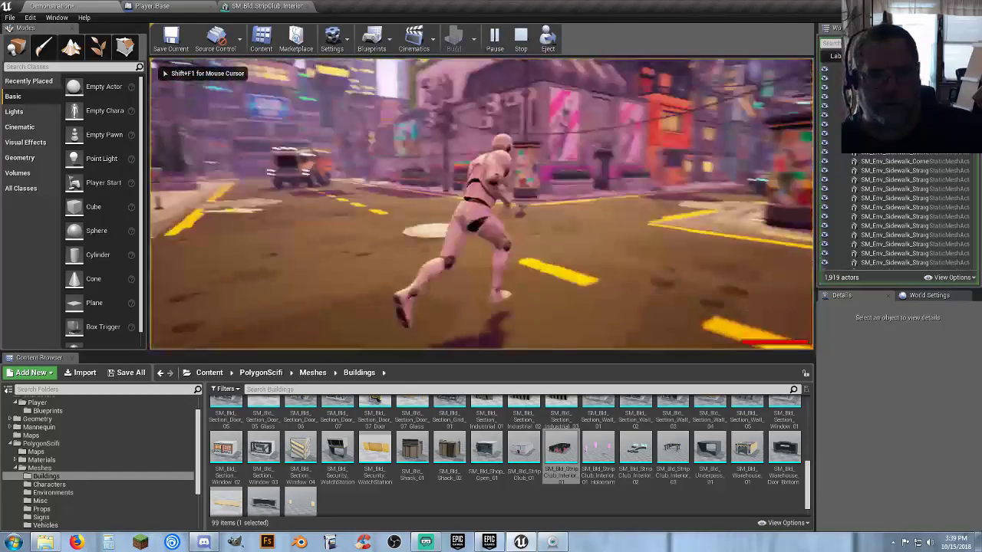
pyautogui.press('v')
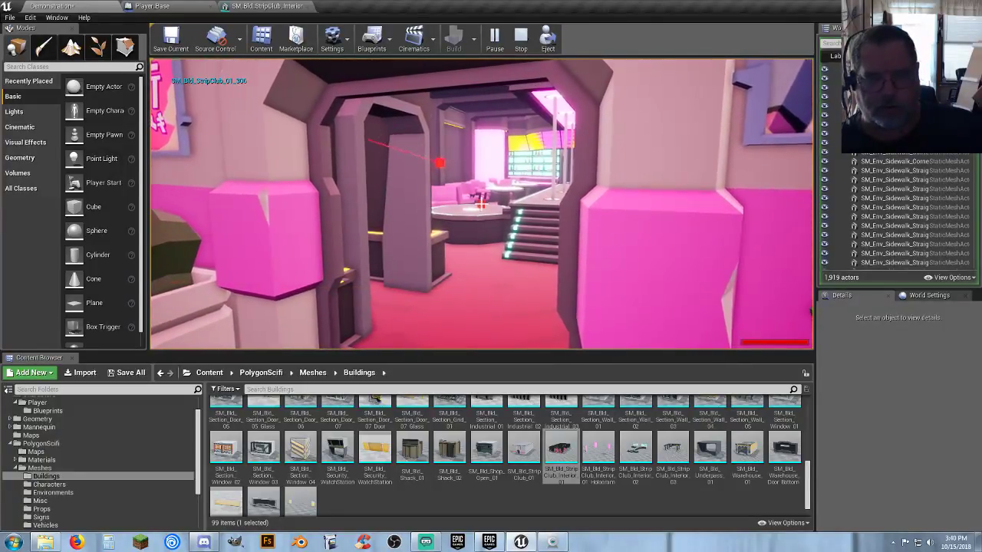
pyautogui.press('s')
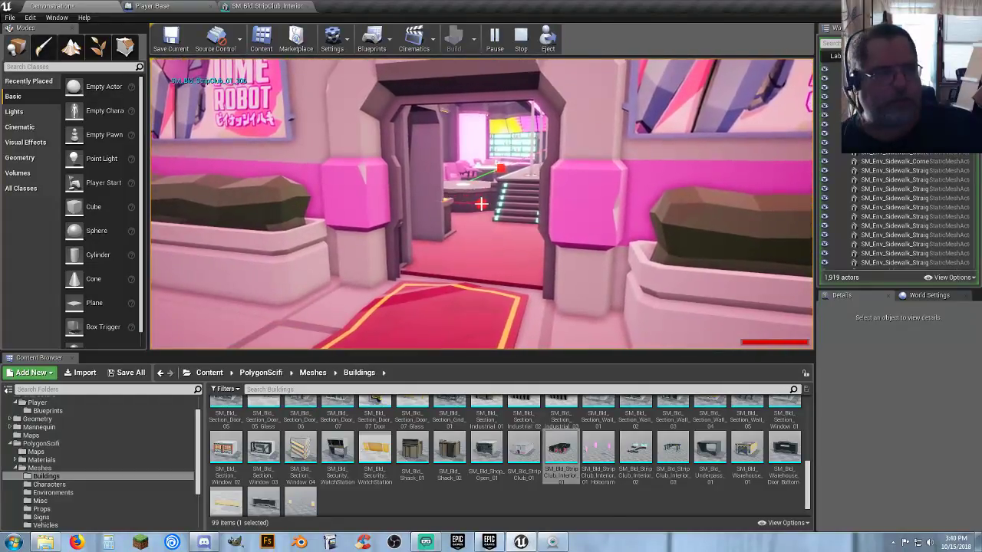
# - Back the character away from the club doorway while viewing the trace, and end the play session
pyautogui.press('s')
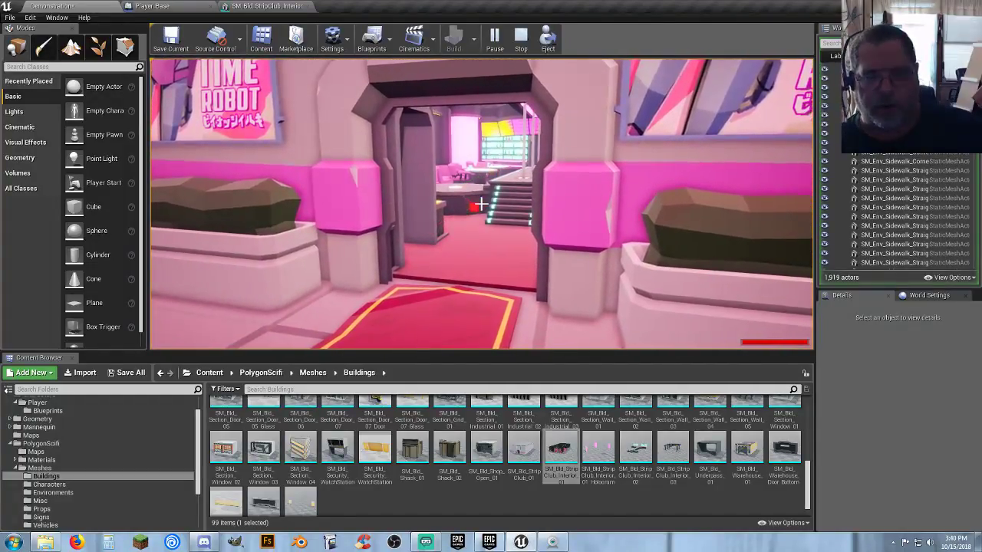
pyautogui.press('s')
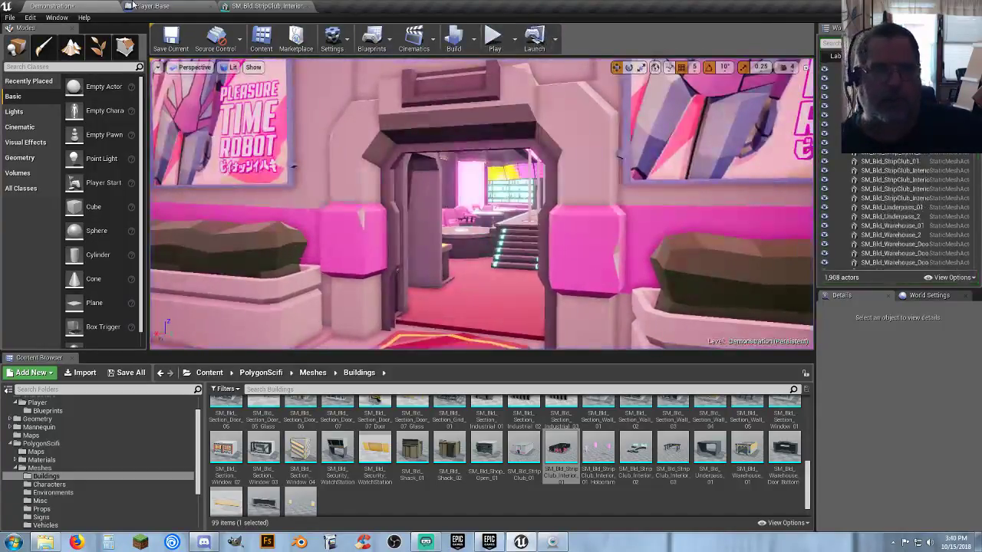
# - Set the club interior mesh's Collision Presets to BlockAll and close its mesh editor
pyautogui.click(255, 6)
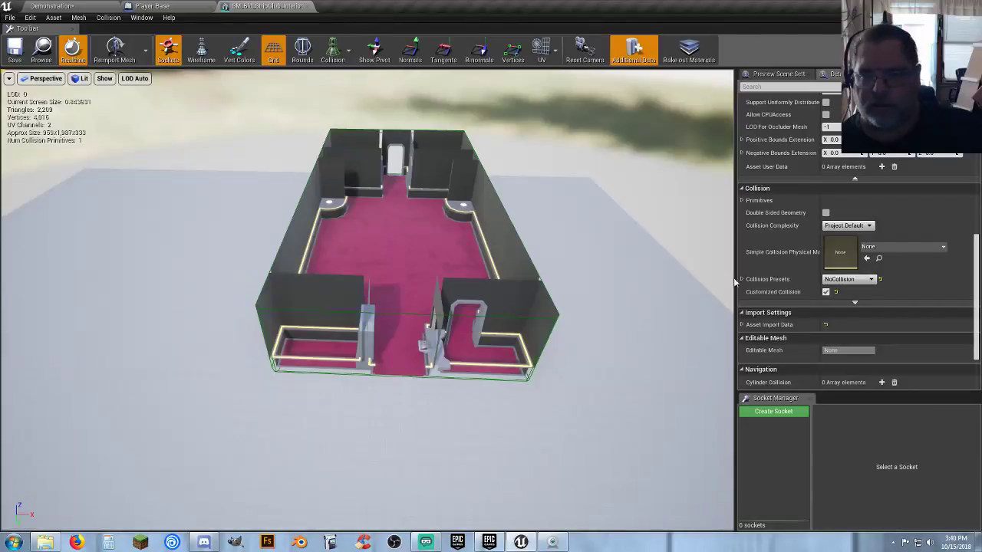
pyautogui.click(871, 280)
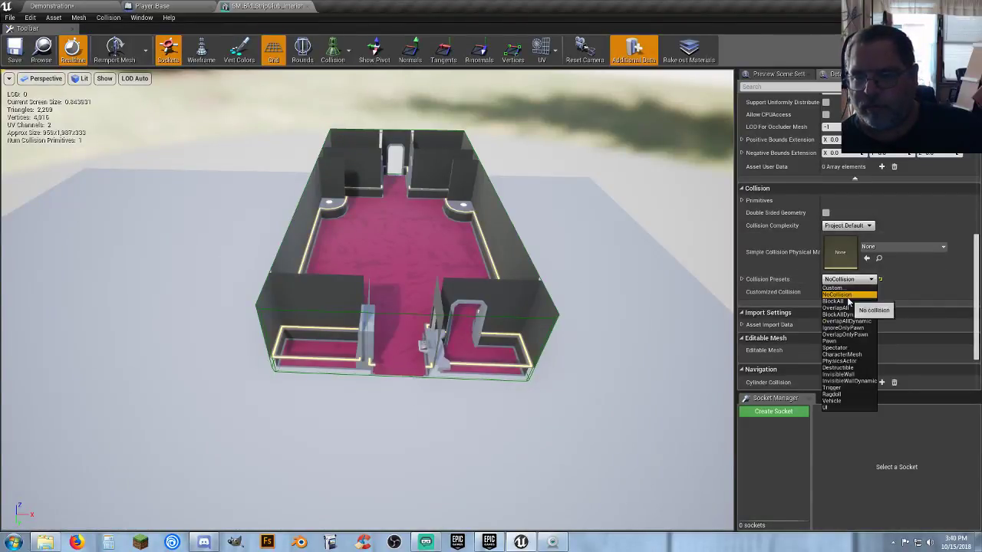
pyautogui.click(844, 303)
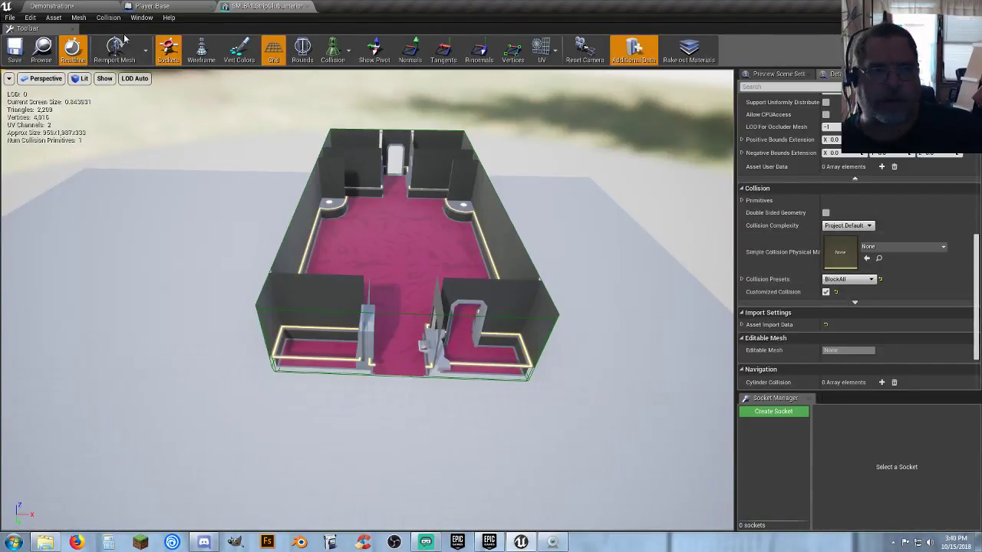
pyautogui.click(307, 7)
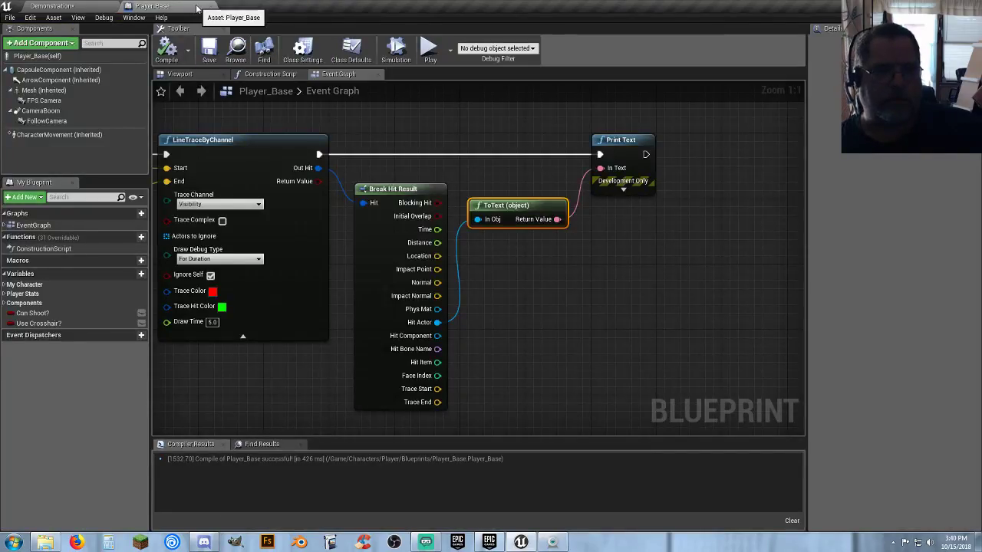
# - Open the SM_Bld_StripClub_01 mesh from the Demonstration level's Buildings folder and display its simple collision
pyautogui.click(52, 6)
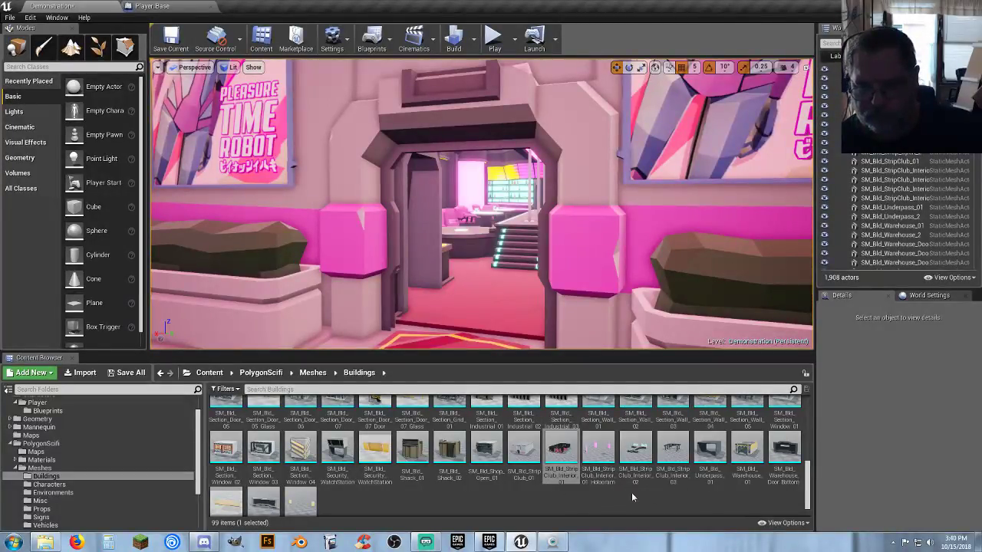
pyautogui.scroll(-1, 533, 484)
pyautogui.scroll(1, 532, 482)
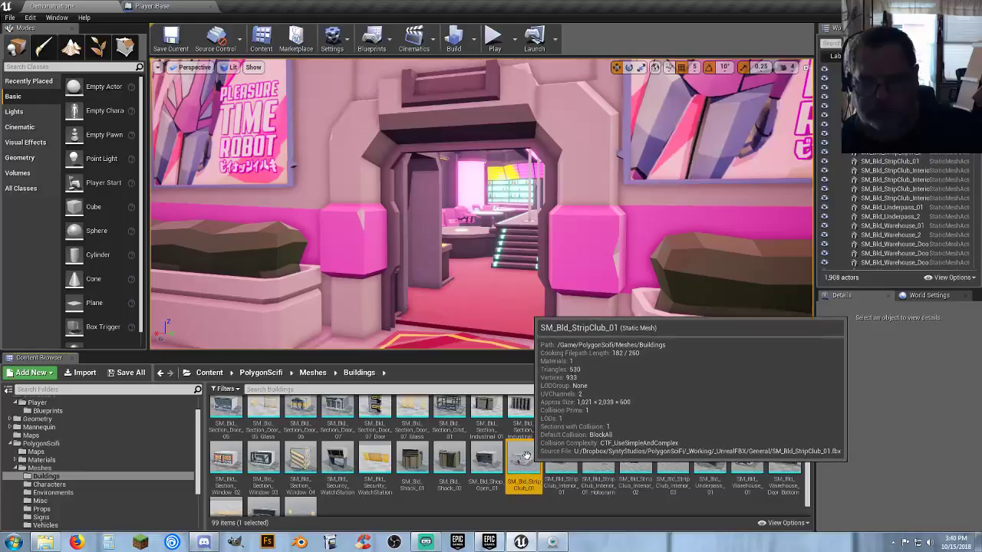
pyautogui.doubleClick(525, 464)
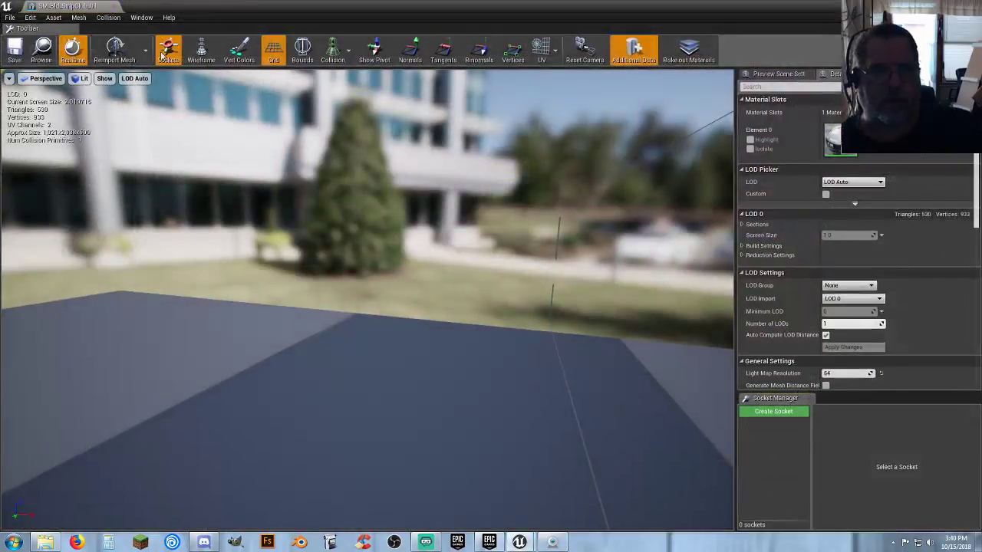
pyautogui.moveTo(409, 208); pyautogui.dragTo(430, 368)
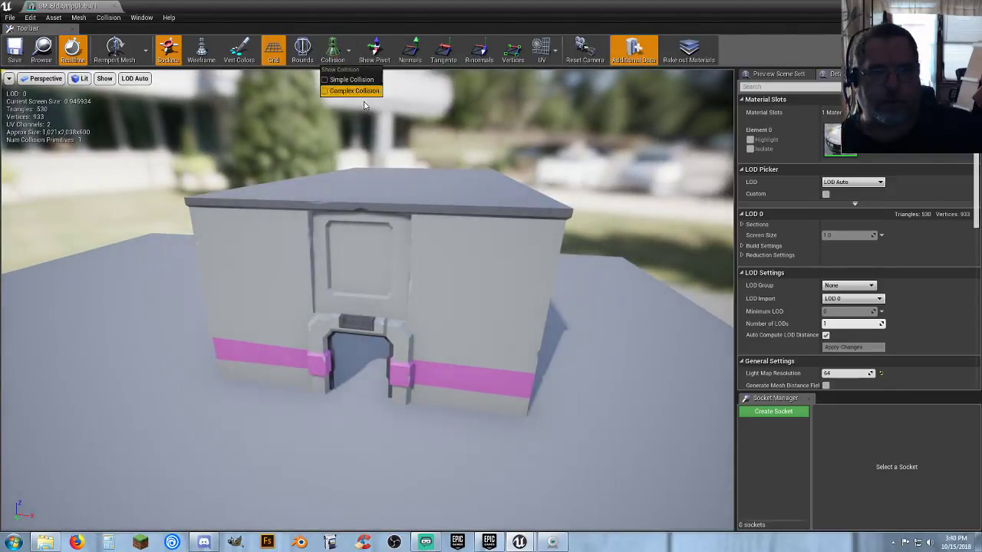
pyautogui.click(356, 80)
# - Examine the simple collision outline around the club building's doorway from outside and up close
pyautogui.scroll(5, 399, 219)
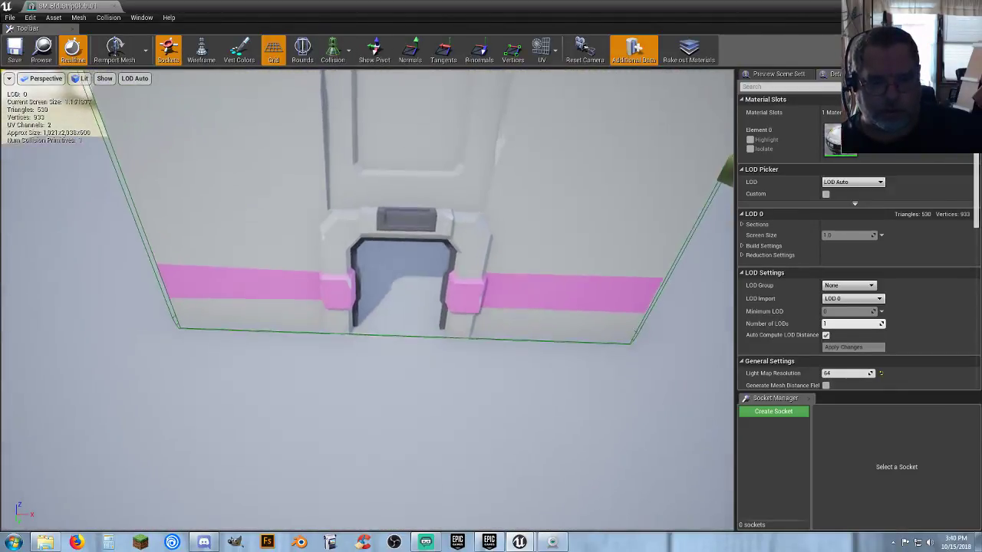
pyautogui.scroll(8, 367, 299)
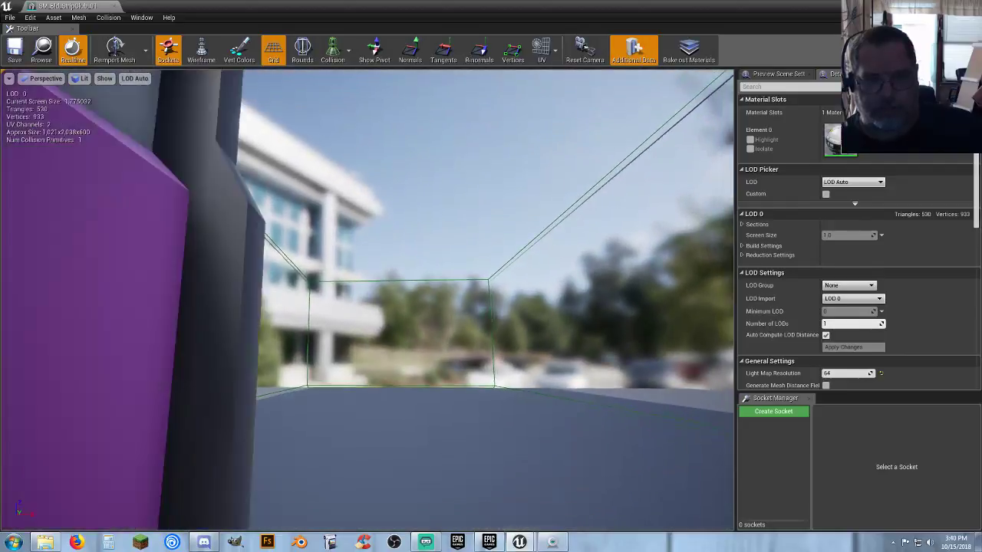
pyautogui.moveTo(367, 299); pyautogui.dragTo(367, 360)
pyautogui.moveTo(367, 361); pyautogui.dragTo(366, 299, button='right')
pyautogui.moveTo(366, 299); pyautogui.dragTo(367, 245)
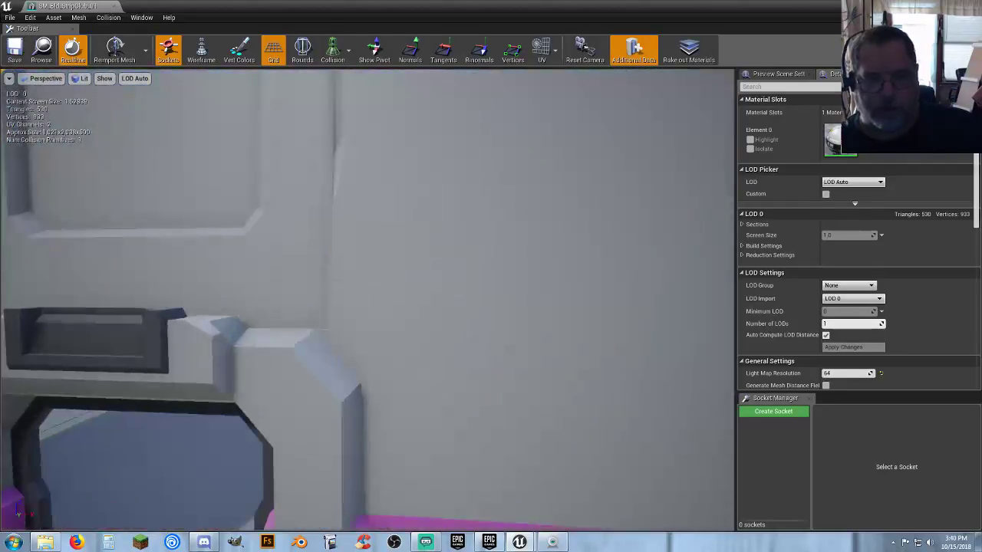
pyautogui.moveTo(366, 246); pyautogui.dragTo(367, 322, button='right')
pyautogui.moveTo(576, 265); pyautogui.dragTo(576, 250, button='right')
# - Set the SM_Bld_StripClub_01 mesh's Collision Presets to NoCollision and save the mesh
pyautogui.scroll(-10, 948, 227)
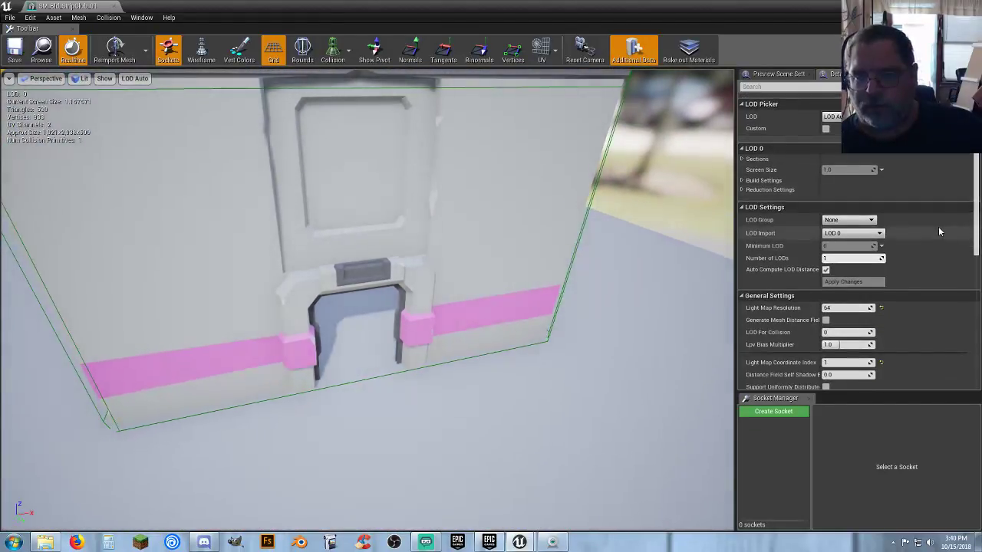
pyautogui.scroll(-2, 912, 228)
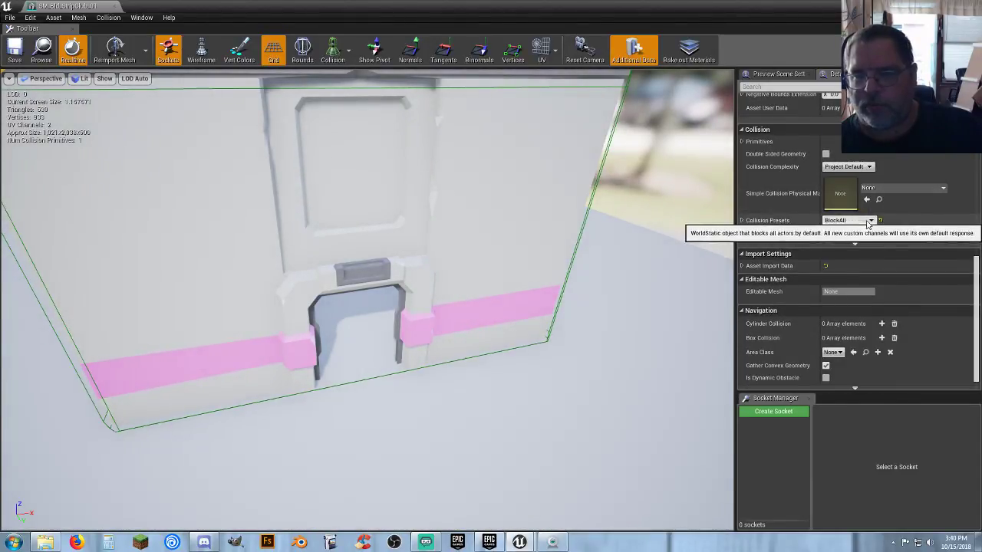
pyautogui.click(871, 222)
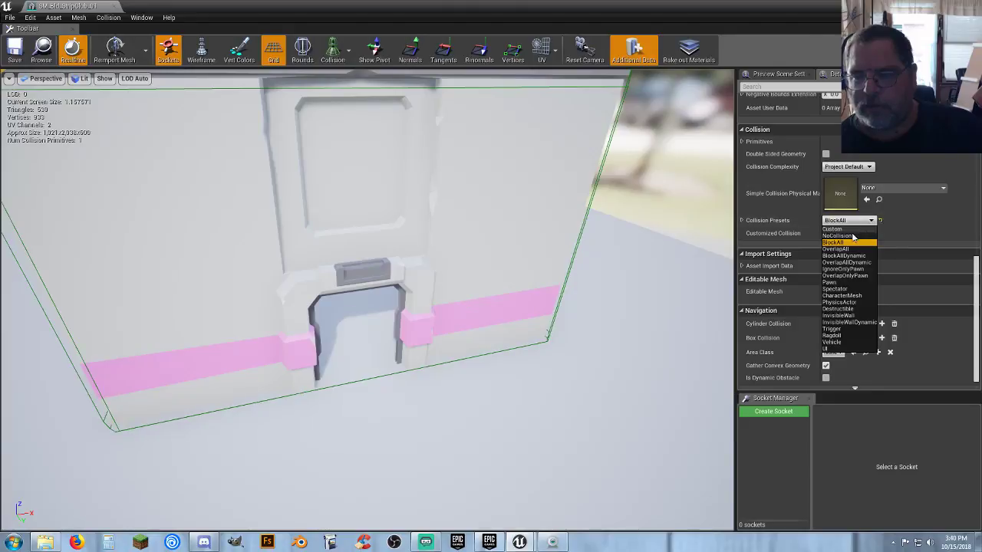
pyautogui.click(840, 236)
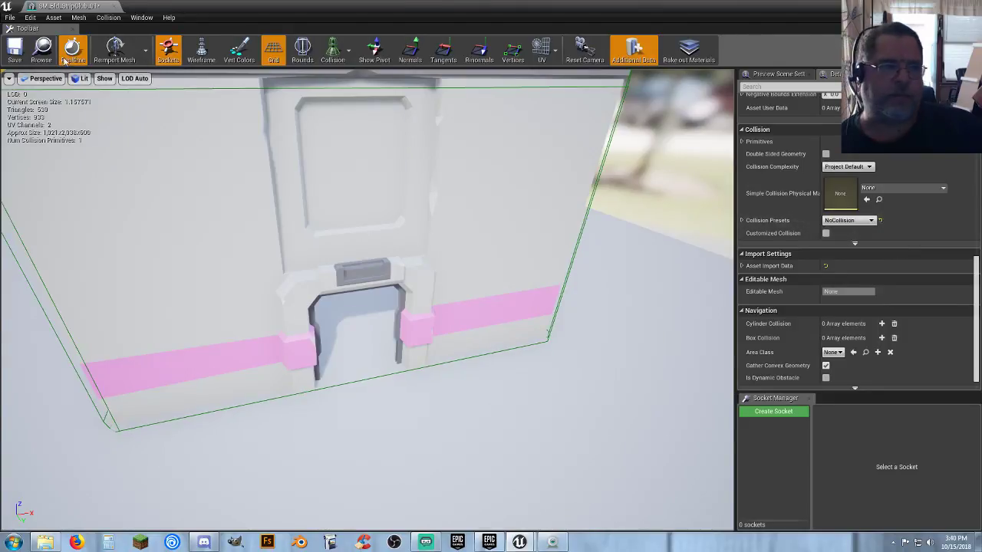
pyautogui.click(14, 52)
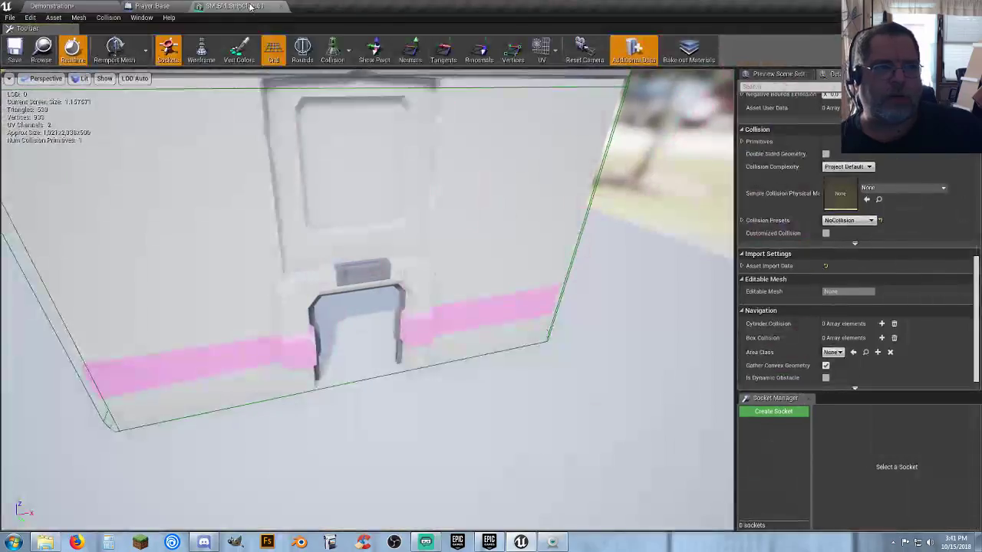
# - Play the Demonstration level and run the character to the club doorway, testing whether it can walk inside
pyautogui.click(91, 6)
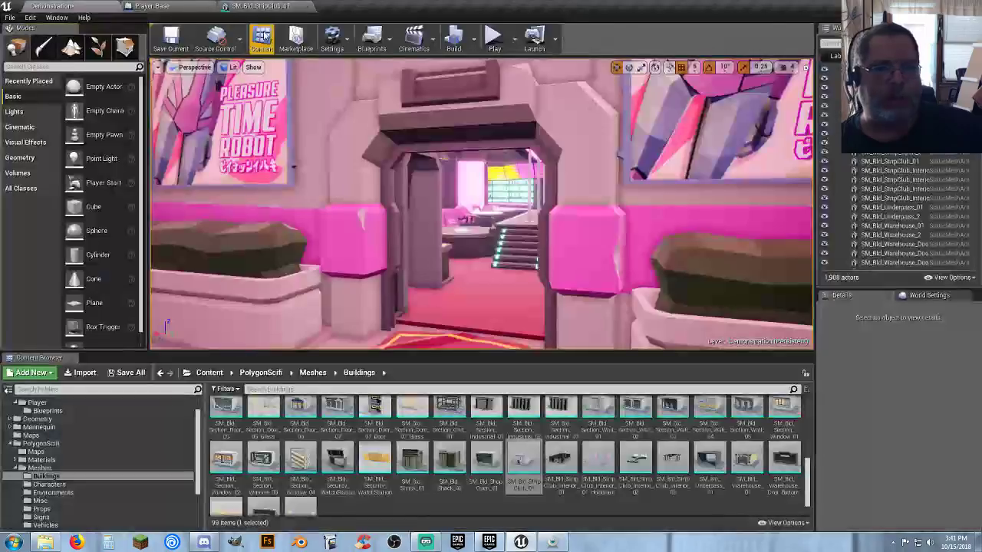
pyautogui.click(494, 39)
pyautogui.press('w')
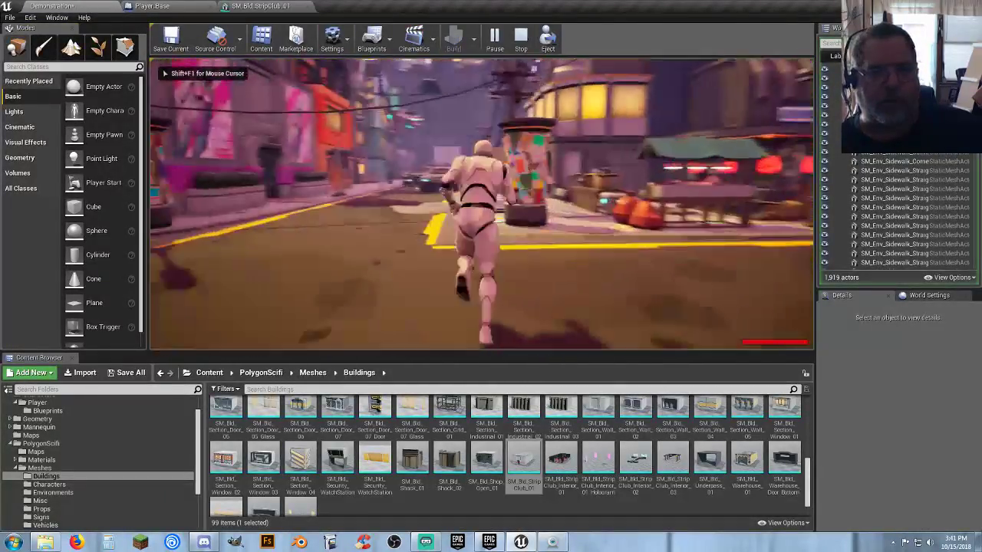
pyautogui.press('w')
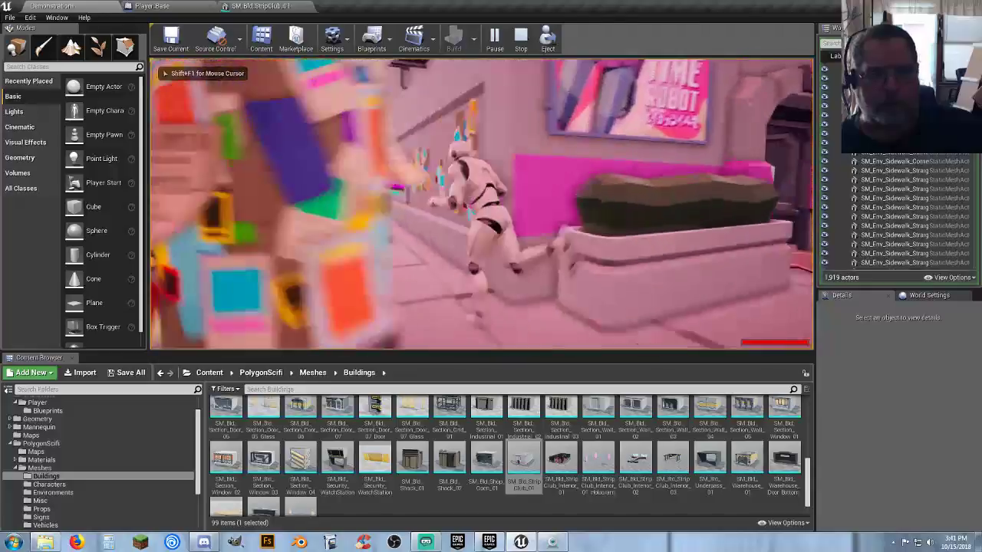
pyautogui.press('w')
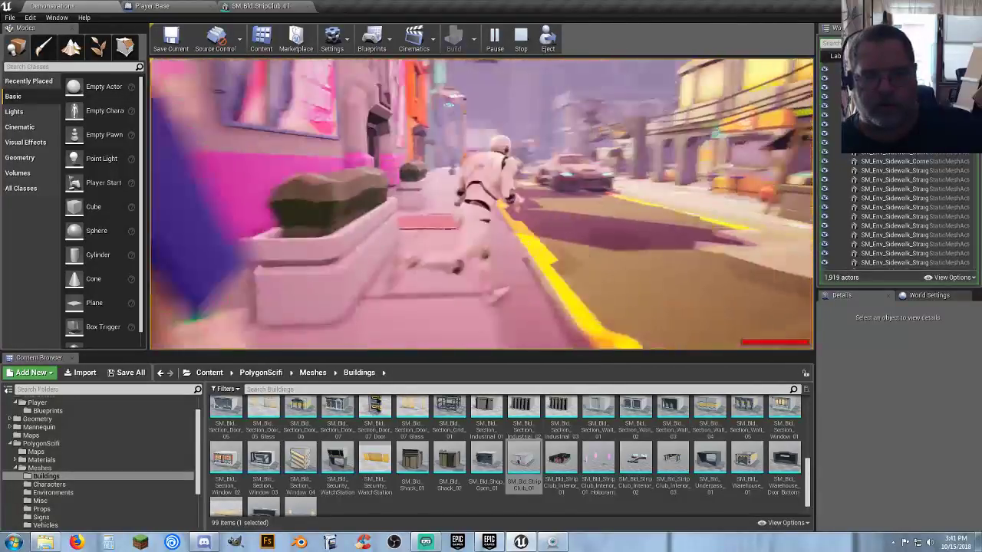
pyautogui.press('w')
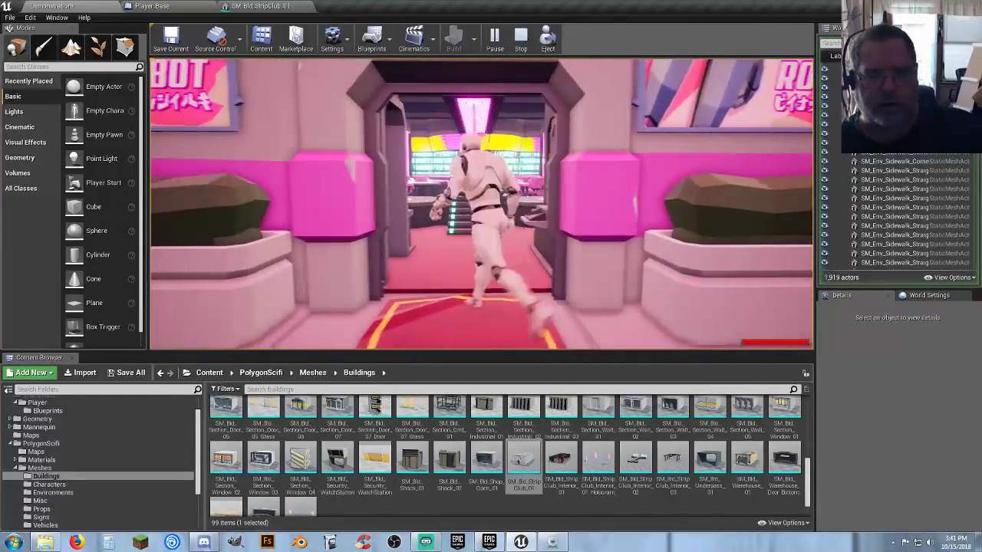
pyautogui.press('w')
pyautogui.press('s')
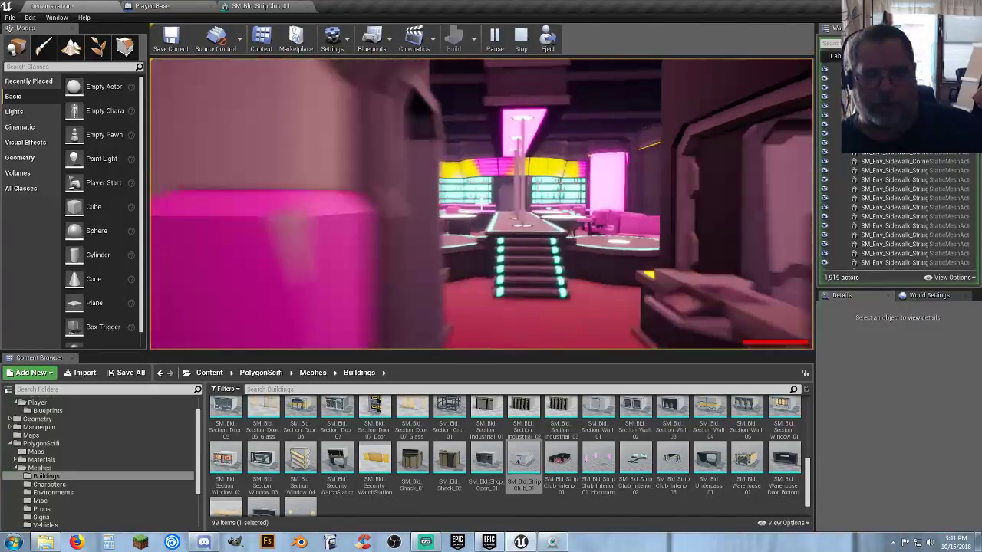
# - Fire a line trace through the club doorway in first-person view, inspect it from several positions, and end the play session
pyautogui.click(480, 203)
pyautogui.press('w')
pyautogui.press('d')
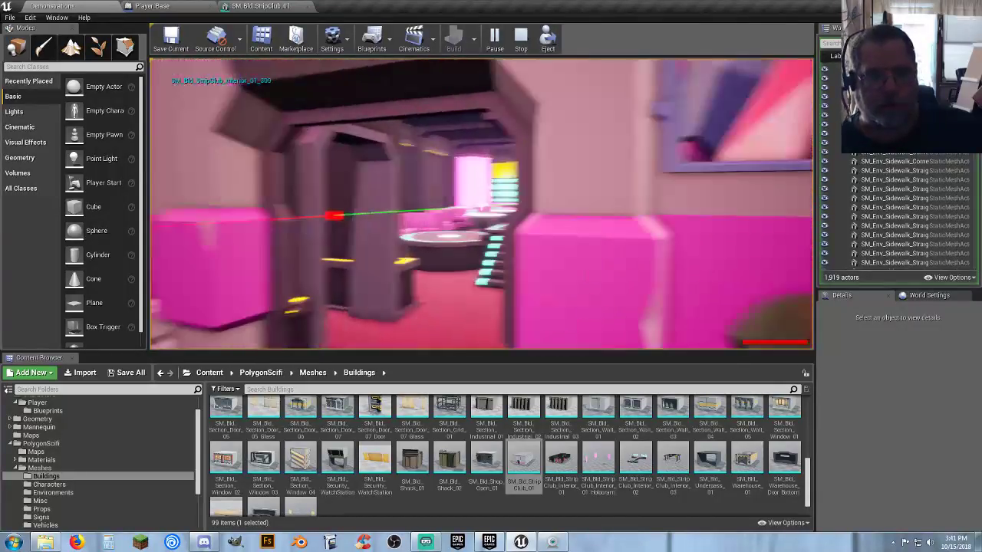
pyautogui.press('a')
pyautogui.press('s')
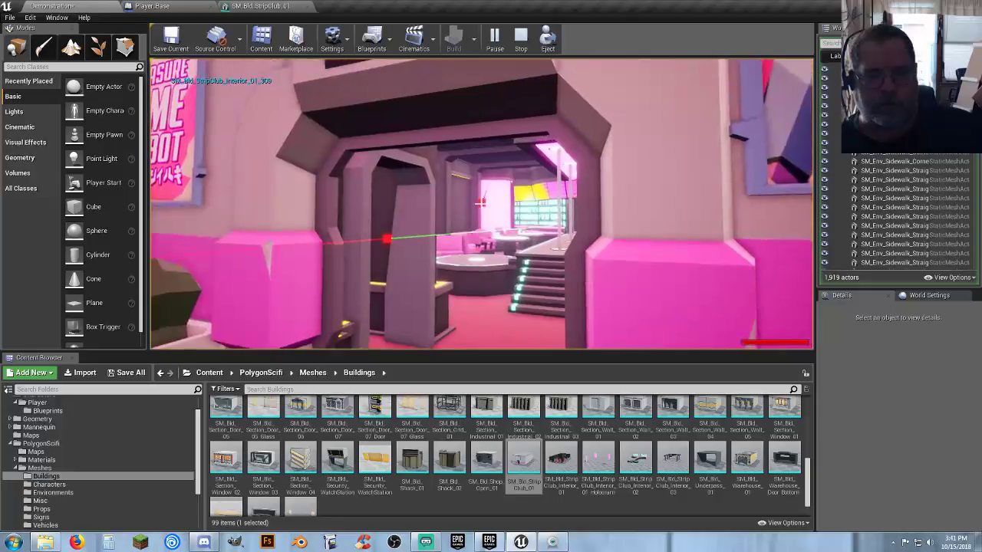
pyautogui.press('s')
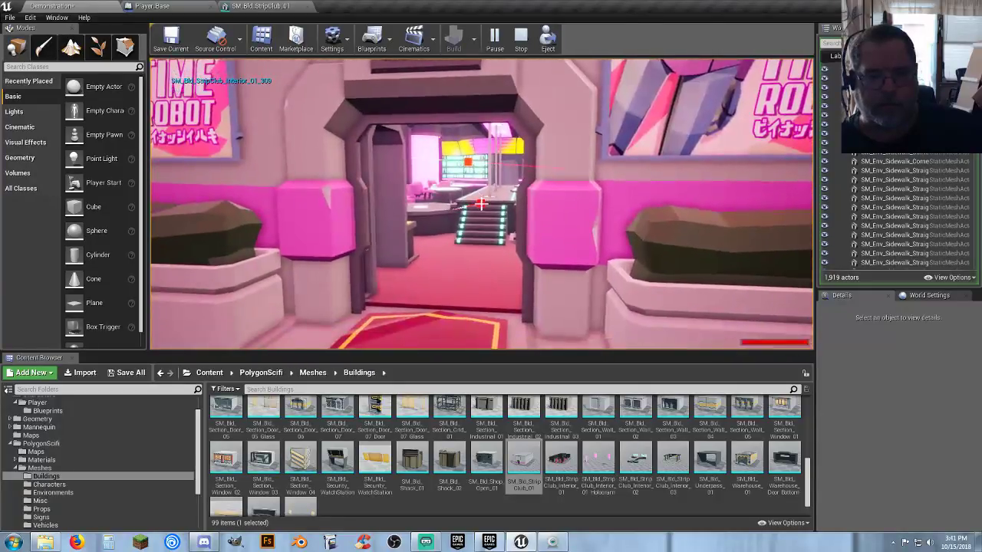
pyautogui.press('w')
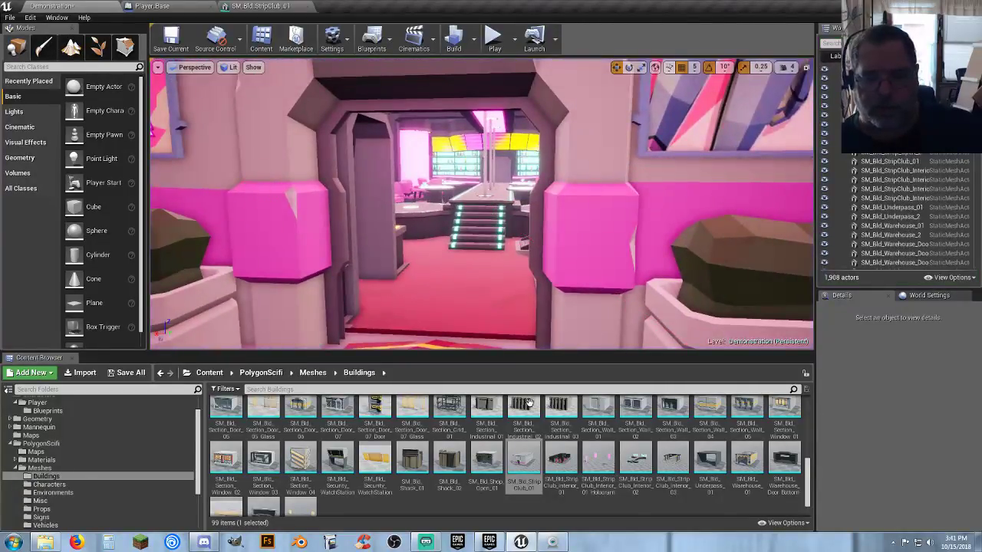
# - Reopen the SM_Bld_StripClub_Interior_01 mesh, set its Collision Presets to NoCollision, and save it
pyautogui.doubleClick(559, 460)
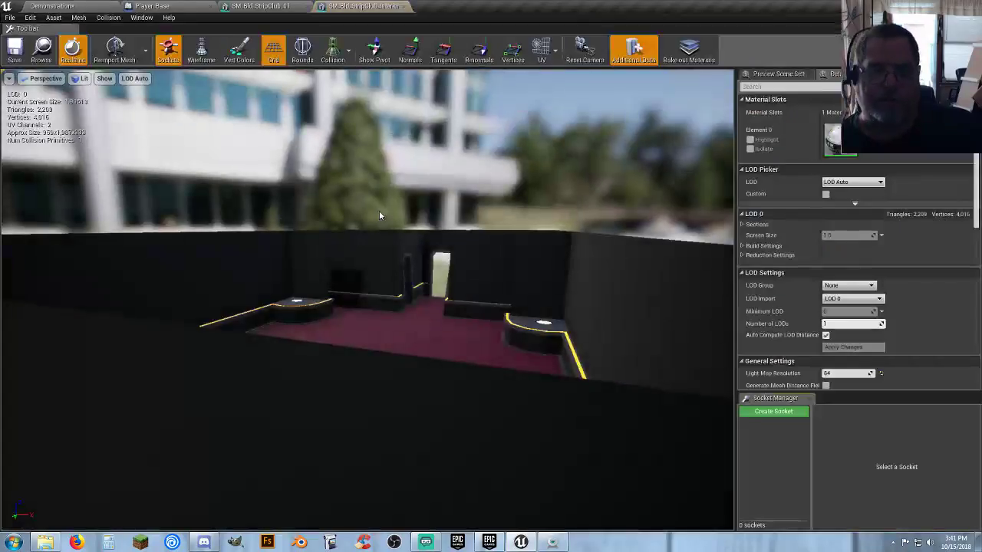
pyautogui.scroll(-10, 903, 298)
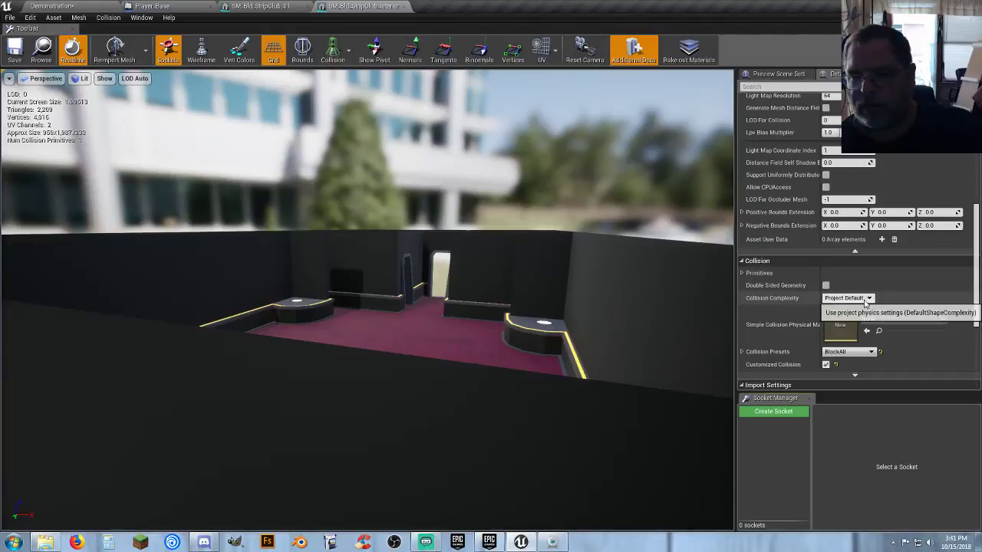
pyautogui.click(857, 352)
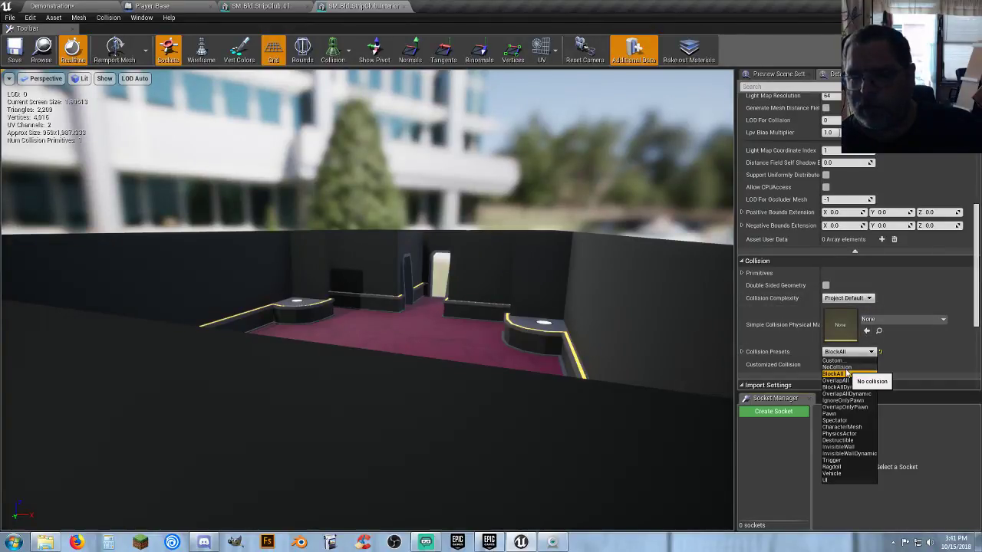
pyautogui.click(837, 367)
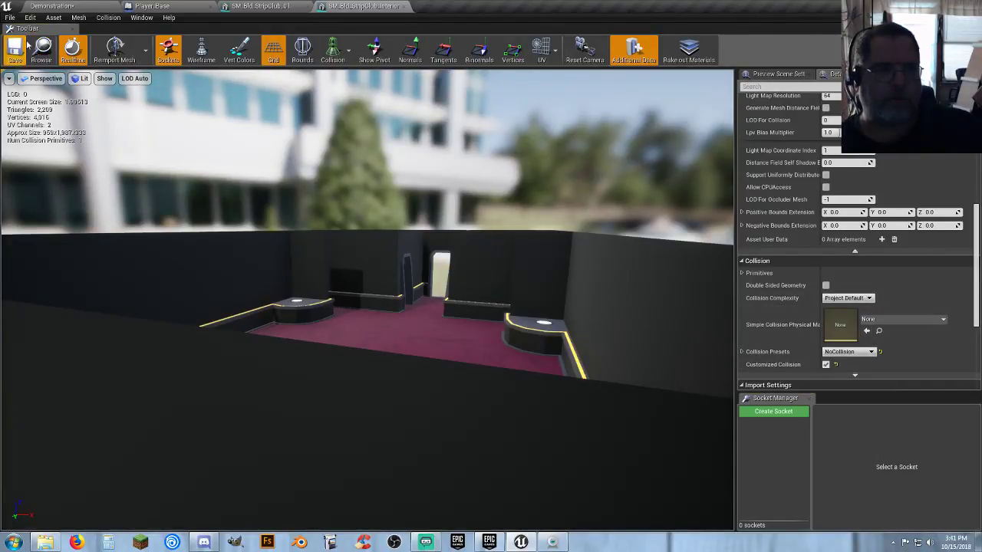
# - Play the Demonstration level, run to the club entrance, and fire a line trace through its doorway in first-person view
pyautogui.click(79, 6)
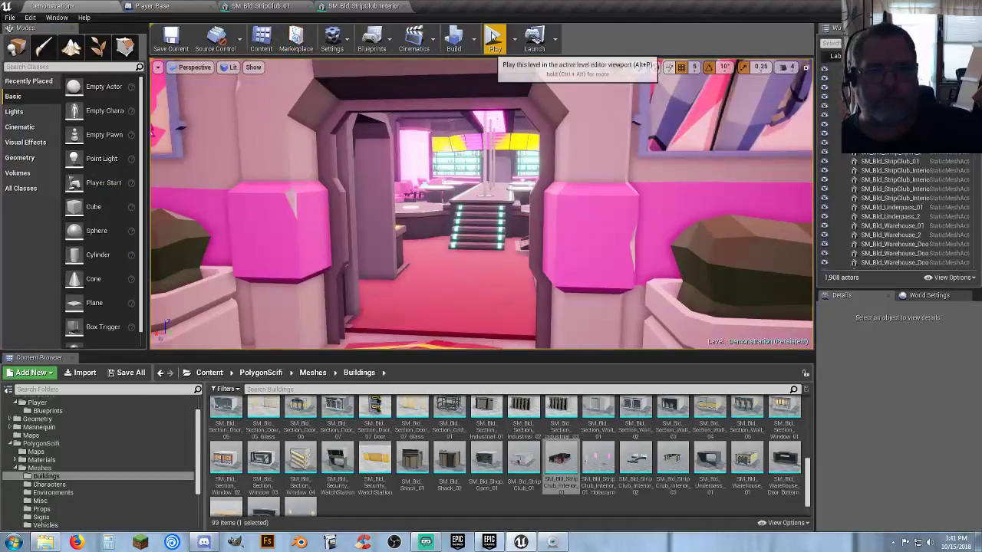
pyautogui.click(494, 40)
pyautogui.press('w')
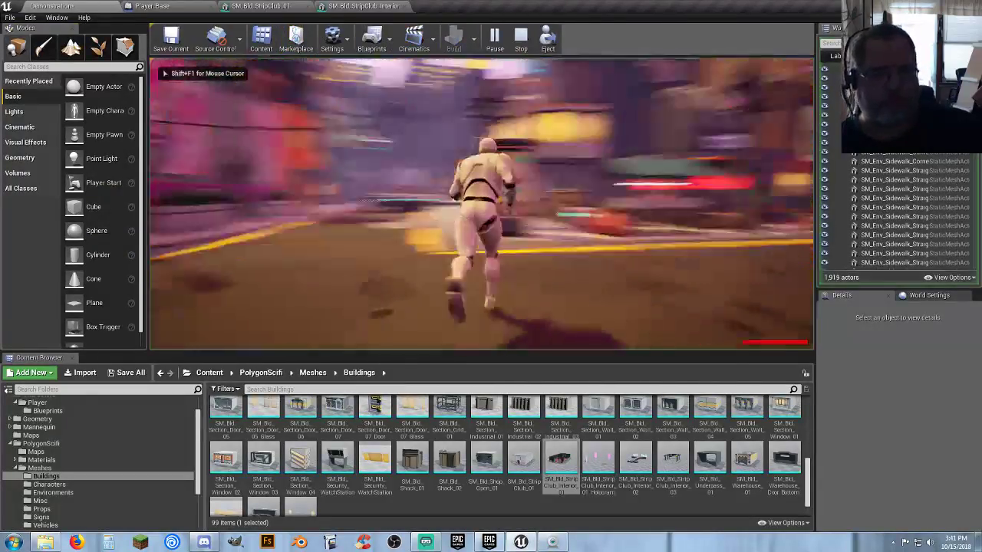
pyautogui.press('v')
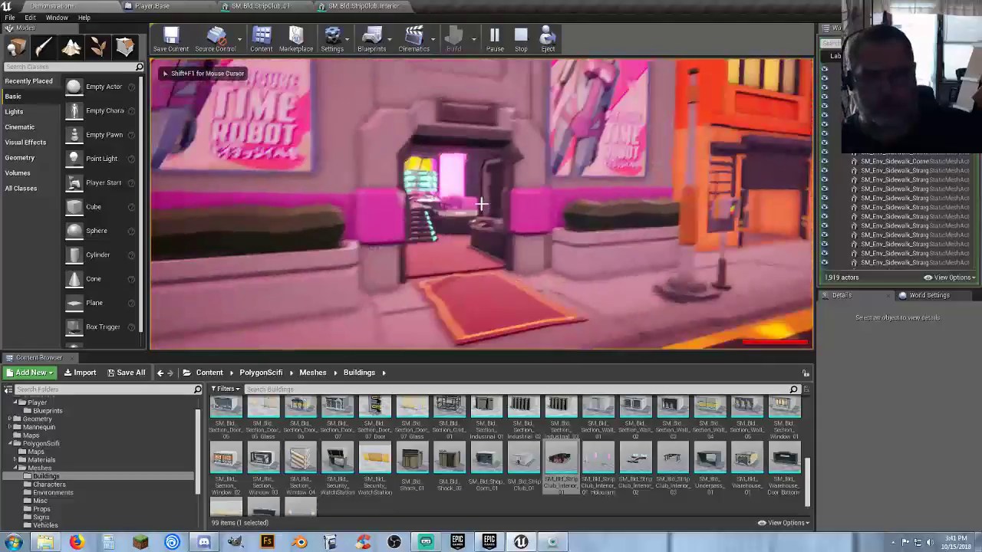
pyautogui.press('e')
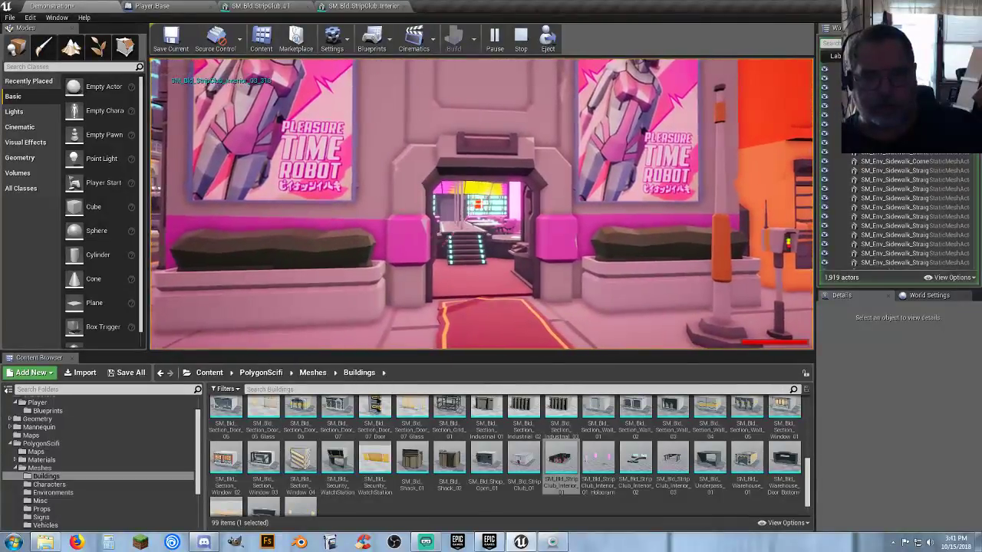
# - Test walking through the club doorway, fire line traces into the interior from first-person view, and end the play session
pyautogui.press('w')
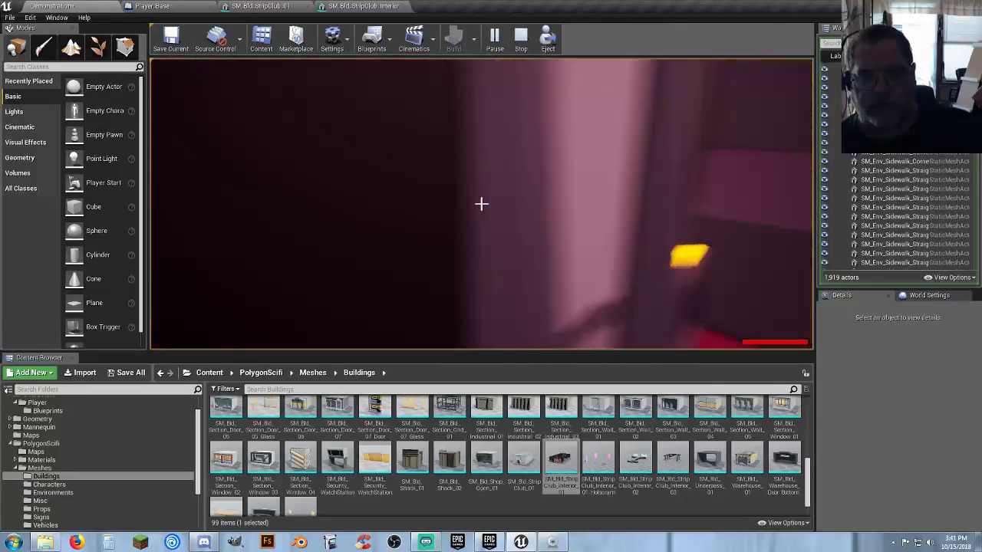
pyautogui.press('w')
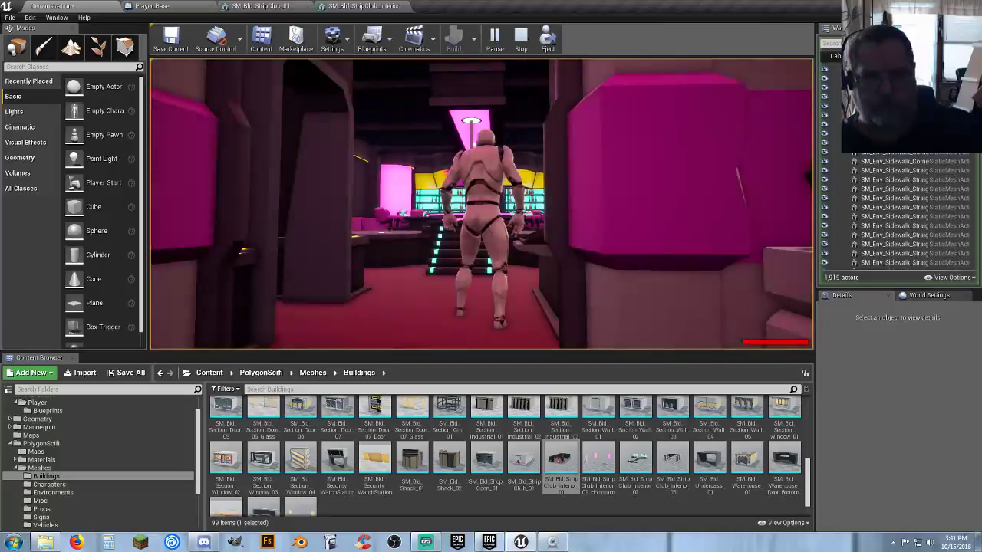
pyautogui.press('w')
pyautogui.press('w')
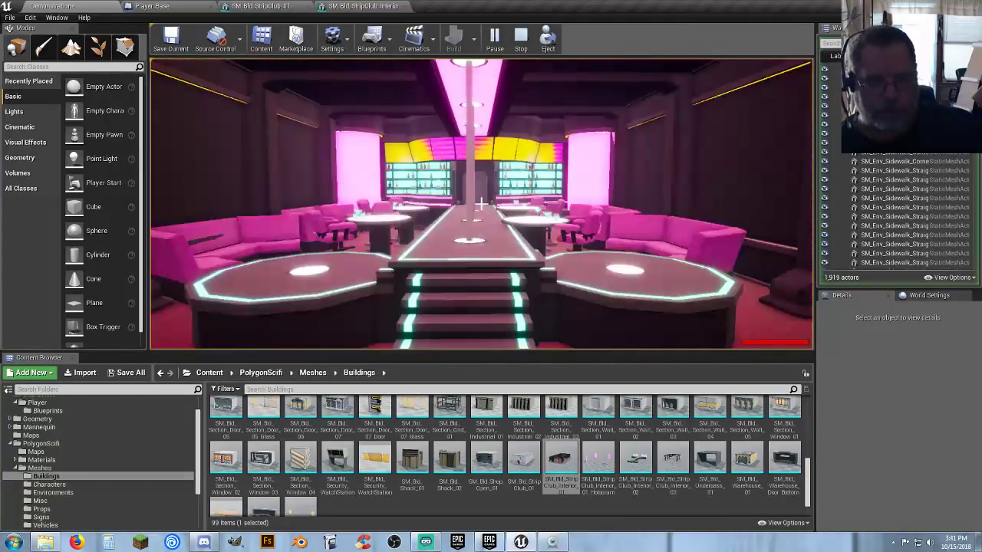
pyautogui.press('w')
pyautogui.click(481, 204)
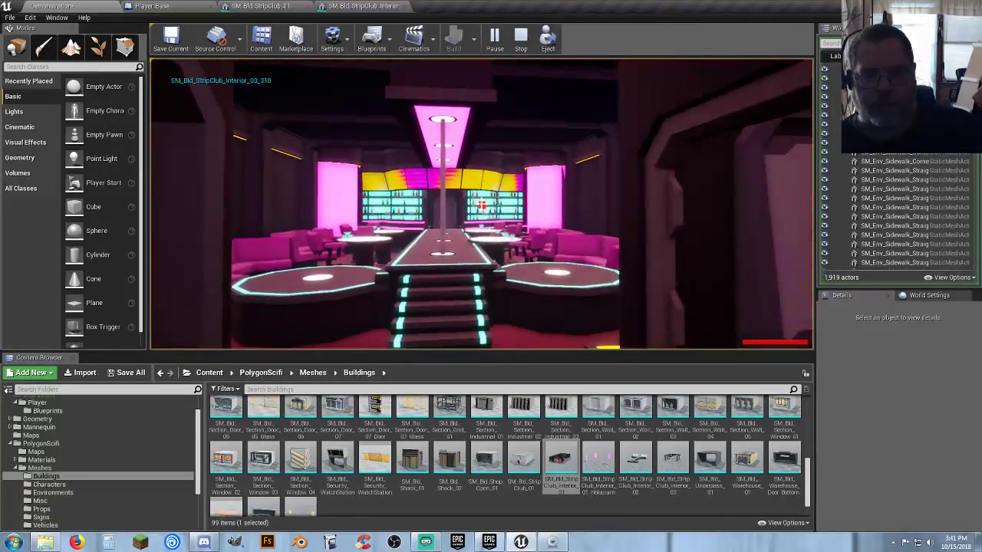
pyautogui.press('w')
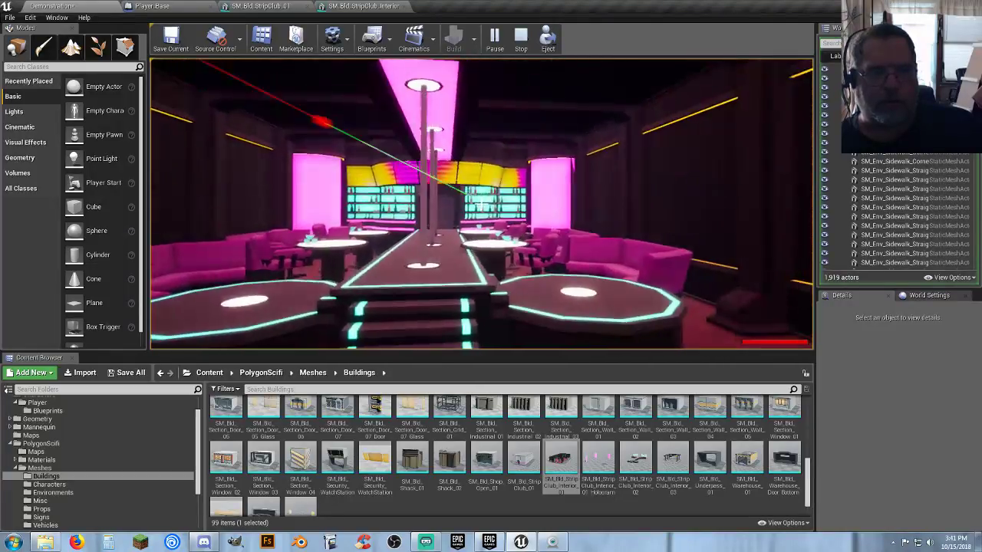
pyautogui.click(481, 204)
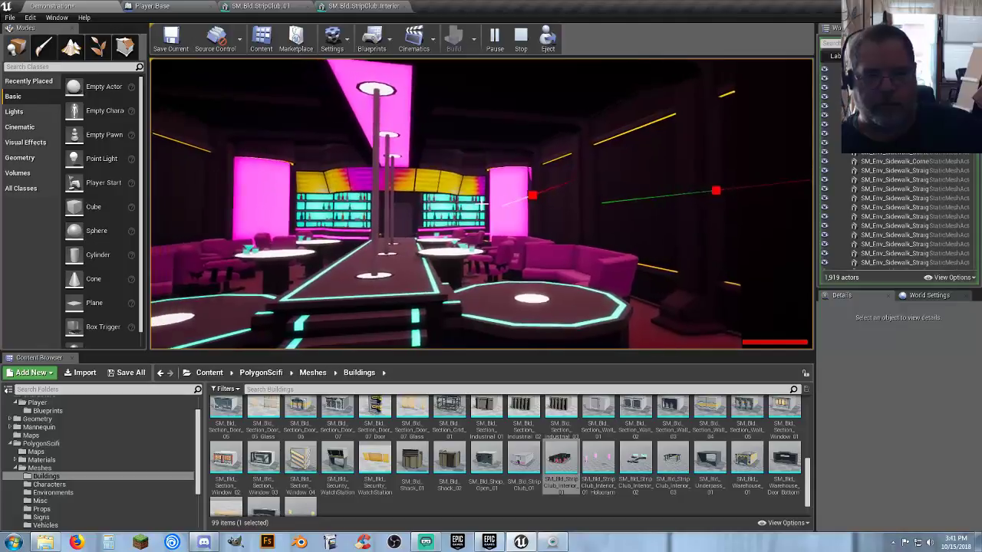
pyautogui.press('Escape')
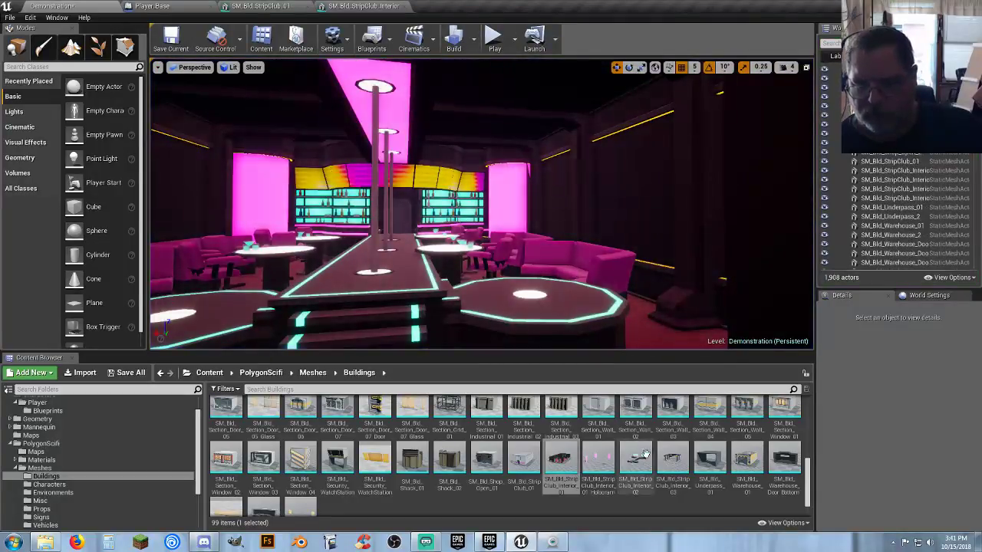
# - Open the SM_Bld_StripClub_Interior_03 mesh, display its simple collision, and inspect the collision outline from several angles
pyautogui.doubleClick(672, 459)
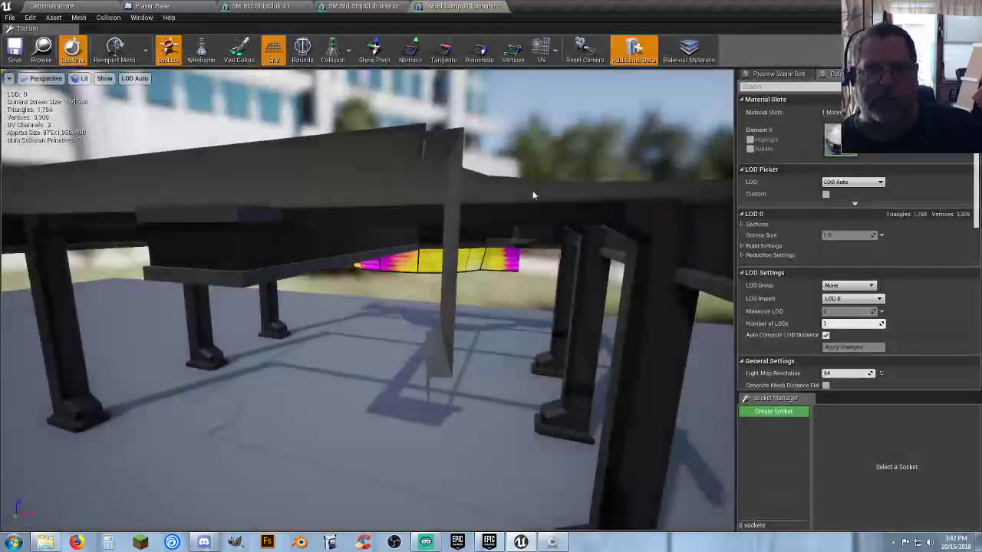
pyautogui.moveTo(280, 131); pyautogui.dragTo(317, 162, button='right')
pyautogui.moveTo(345, 199); pyautogui.dragTo(349, 213)
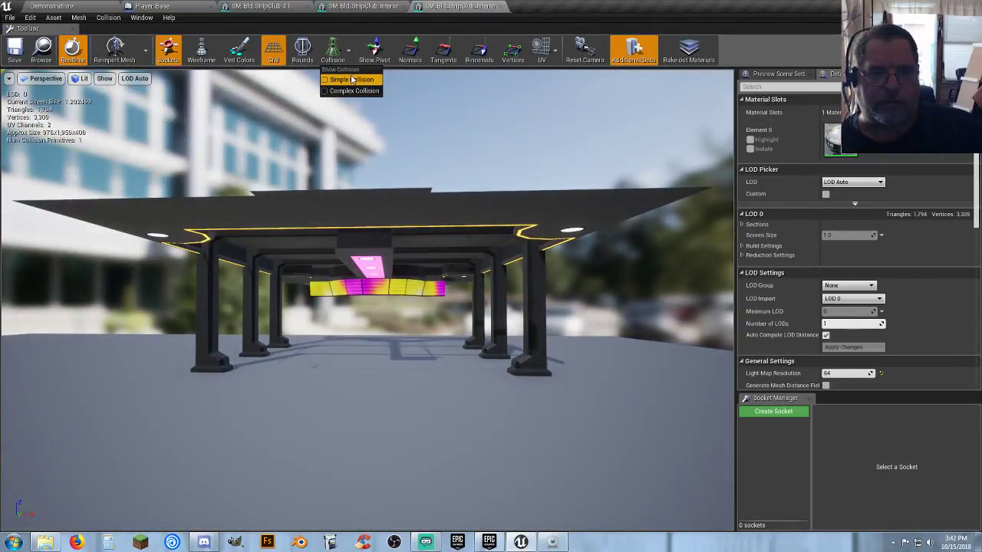
pyautogui.click(351, 80)
pyautogui.moveTo(351, 153); pyautogui.dragTo(430, 169)
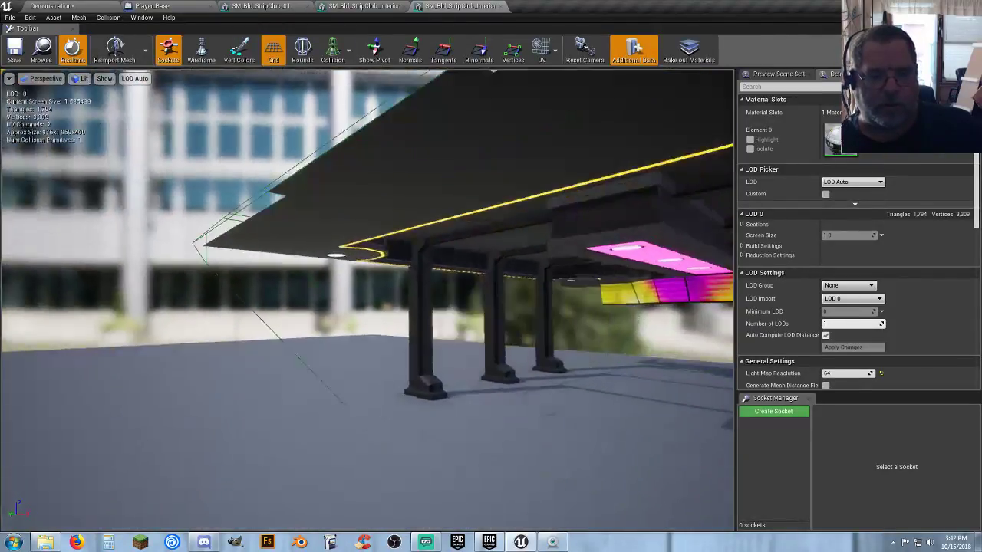
pyautogui.moveTo(429, 168)
pyautogui.mouseDown(button='right')
pyautogui.moveTo(407, 169)
pyautogui.moveTo(441, 164)
pyautogui.mouseUp(button='right')
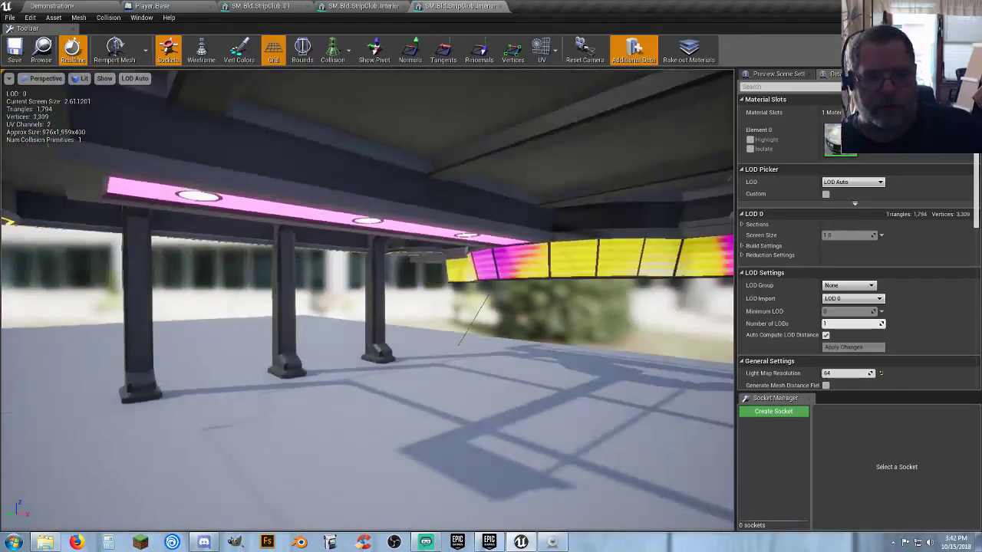
pyautogui.moveTo(445, 119); pyautogui.dragTo(402, 176)
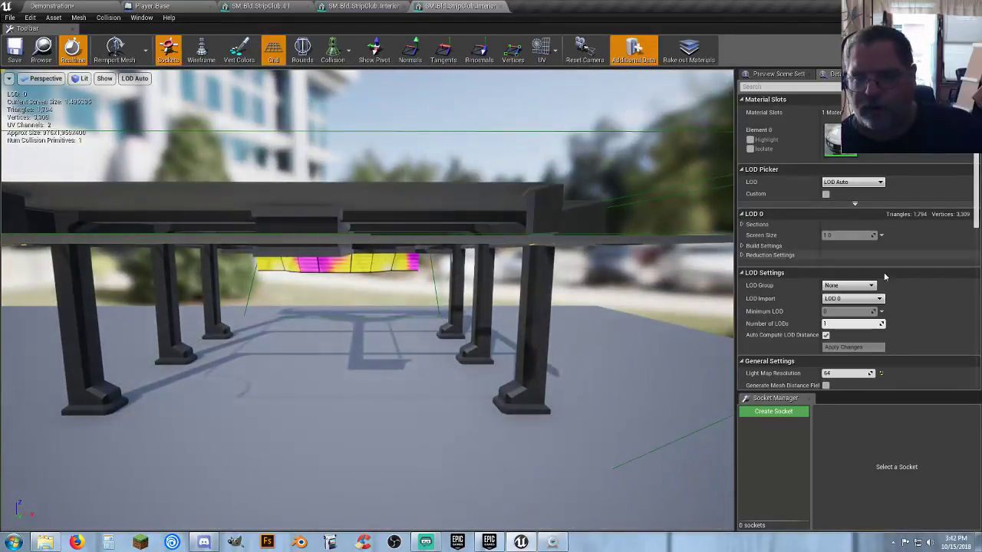
# - Set the SM_Bld_StripClub_Interior_03 mesh's Collision Presets to NoCollision
pyautogui.scroll(-10, 884, 277)
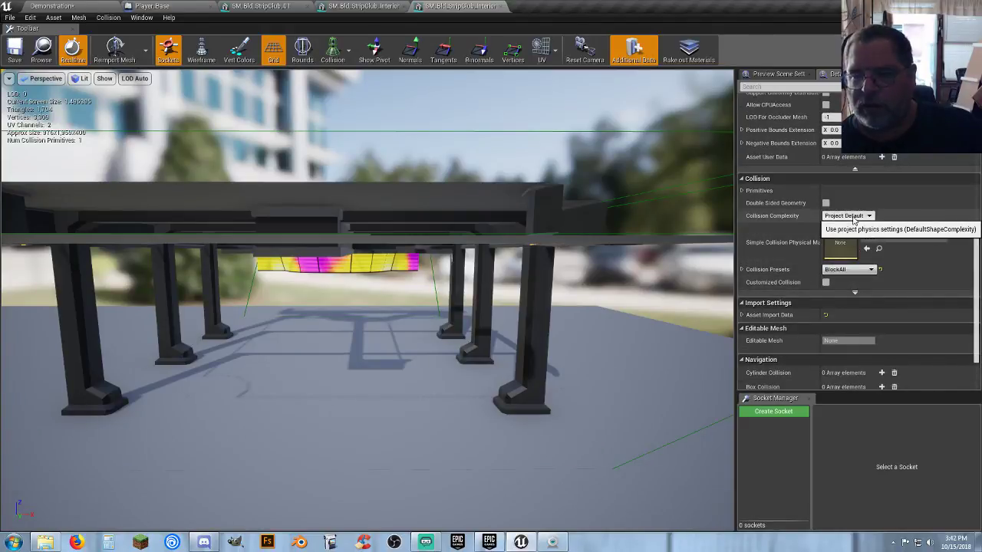
pyautogui.click(845, 269)
pyautogui.click(838, 285)
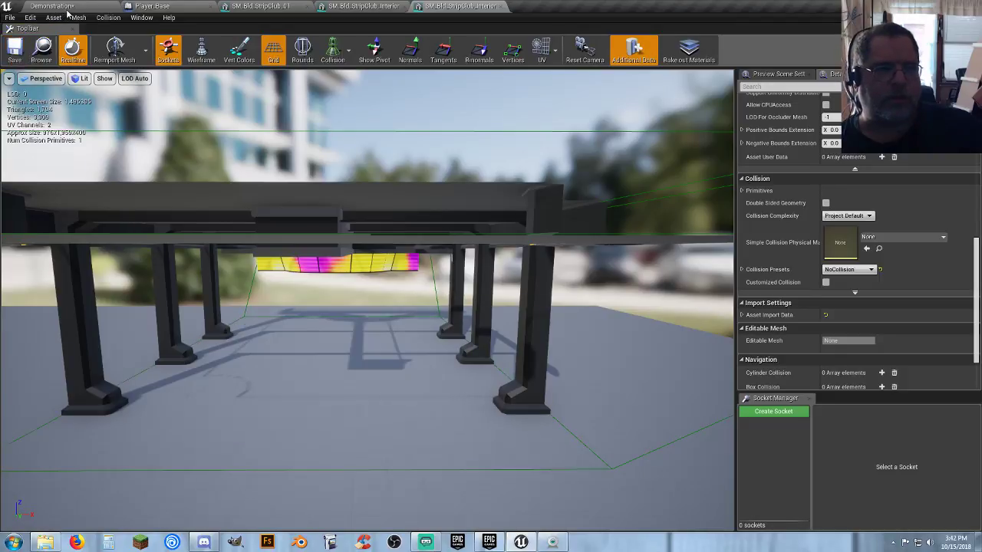
# - Play the Demonstration level again and run the character into the club doorway to test whether it can enter
pyautogui.click(70, 7)
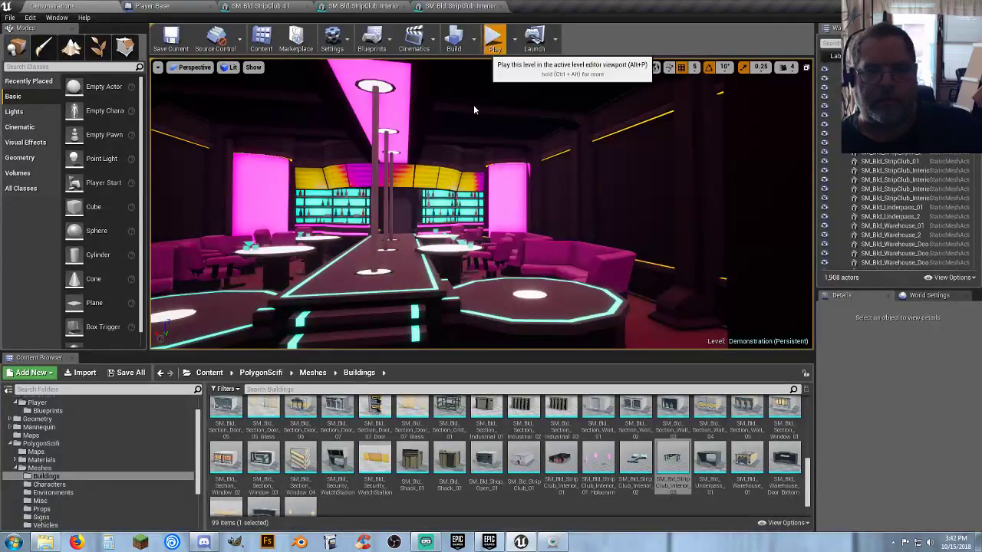
pyautogui.click(495, 38)
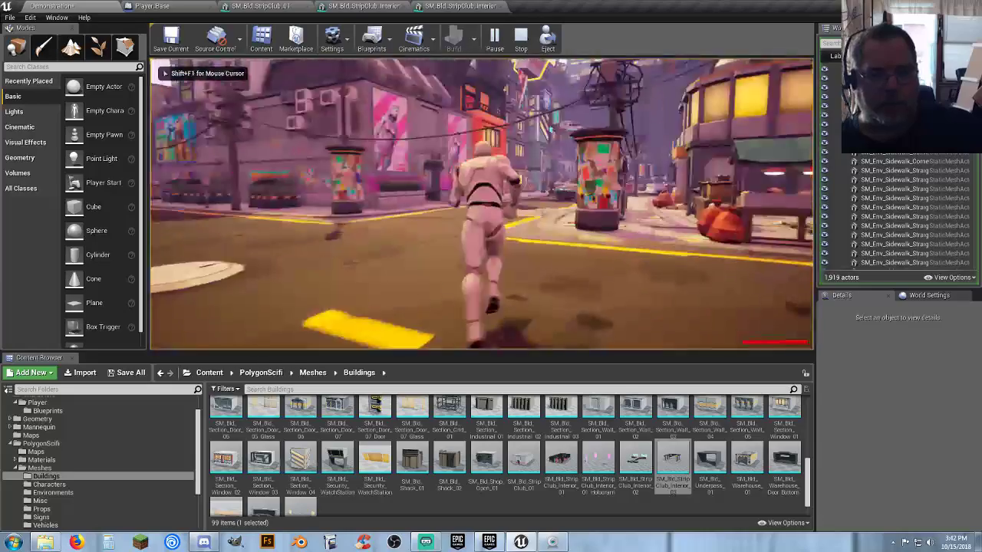
pyautogui.press('w')
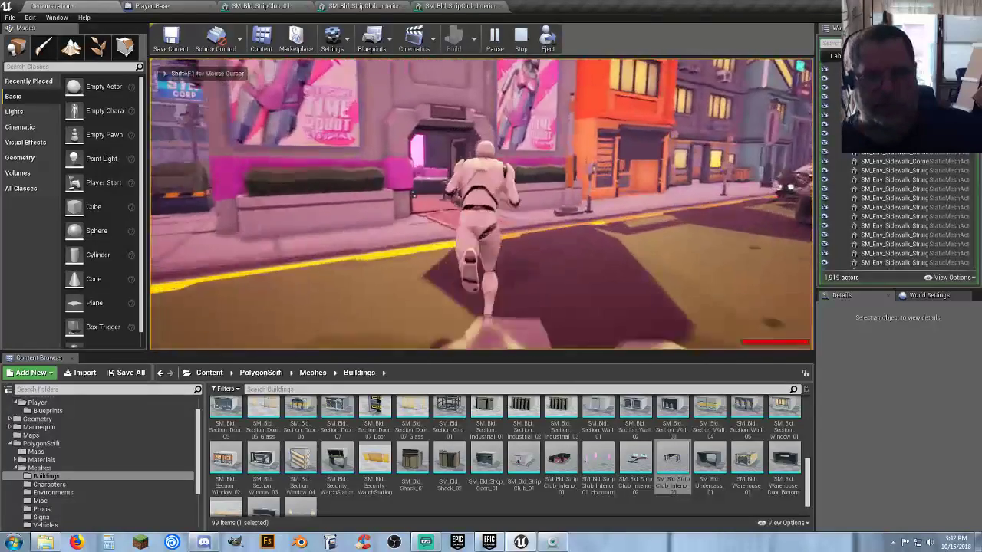
pyautogui.press('w')
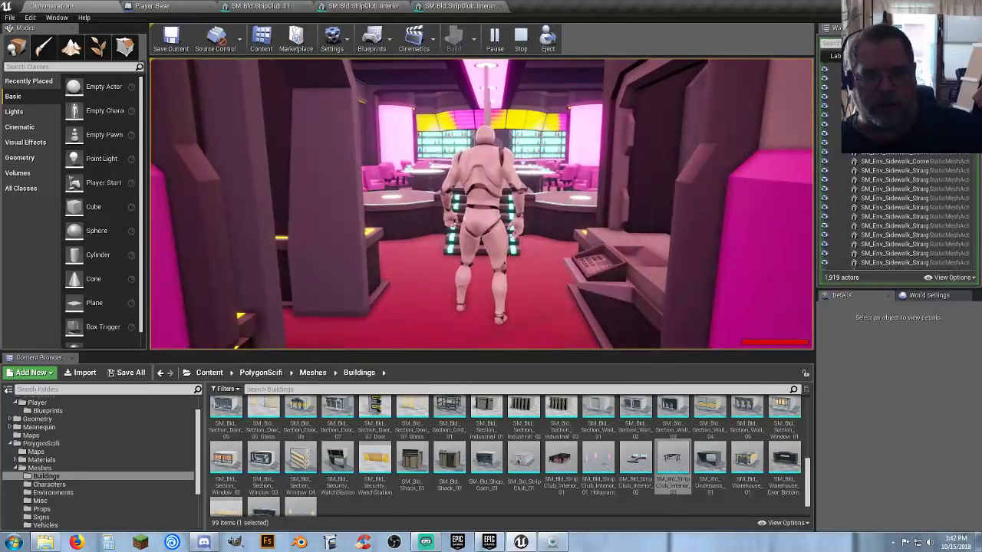
pyautogui.press('s')
pyautogui.press('w')
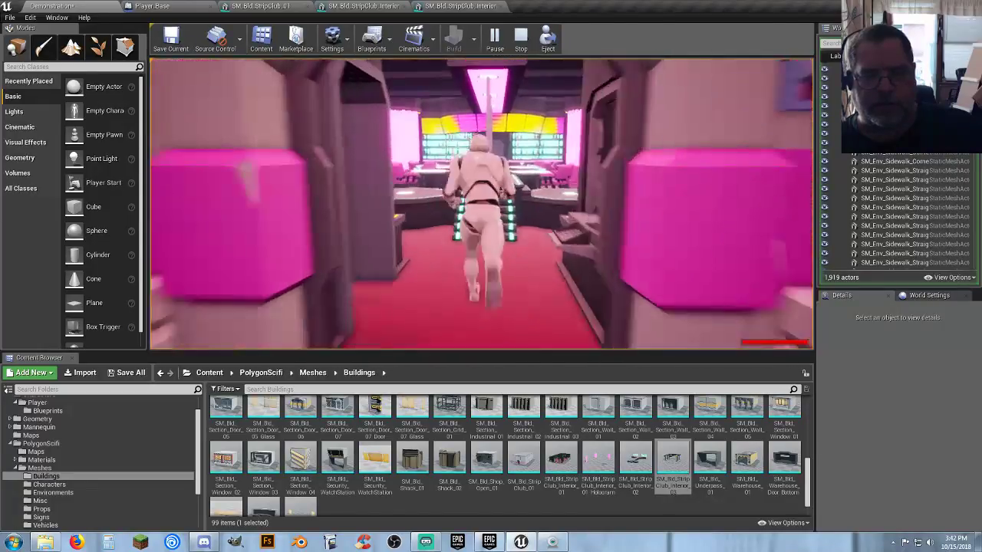
# - Fire a line trace into the club interior in first-person view, inspect it, and end the play session
pyautogui.press('v')
pyautogui.press('s')
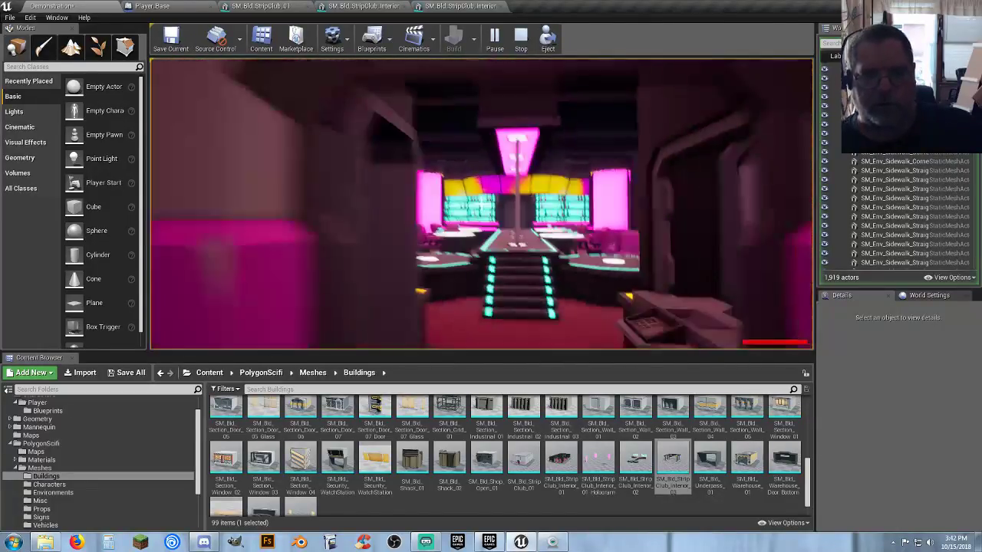
pyautogui.click(481, 204)
pyautogui.press('w')
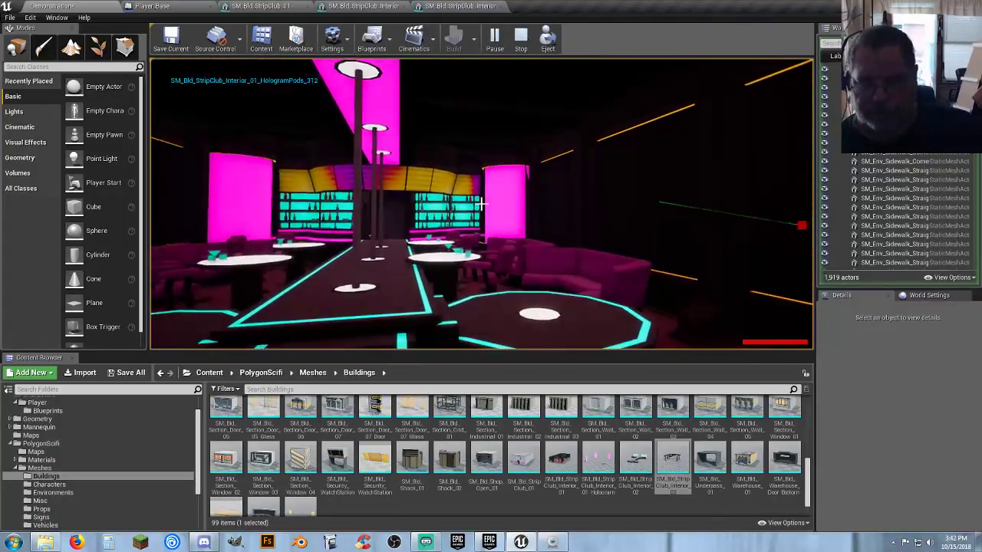
pyautogui.press('Escape')
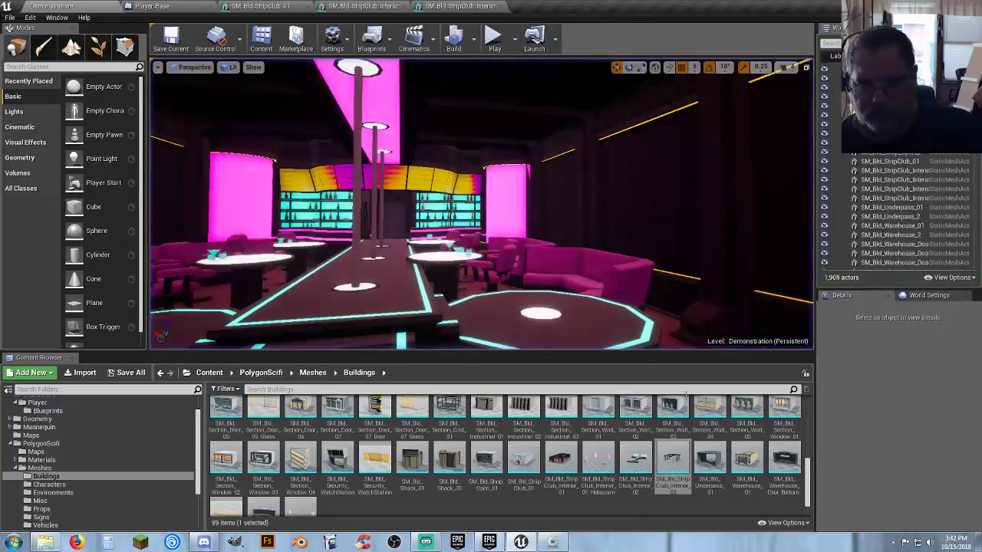
pyautogui.scroll(10, 701, 450)
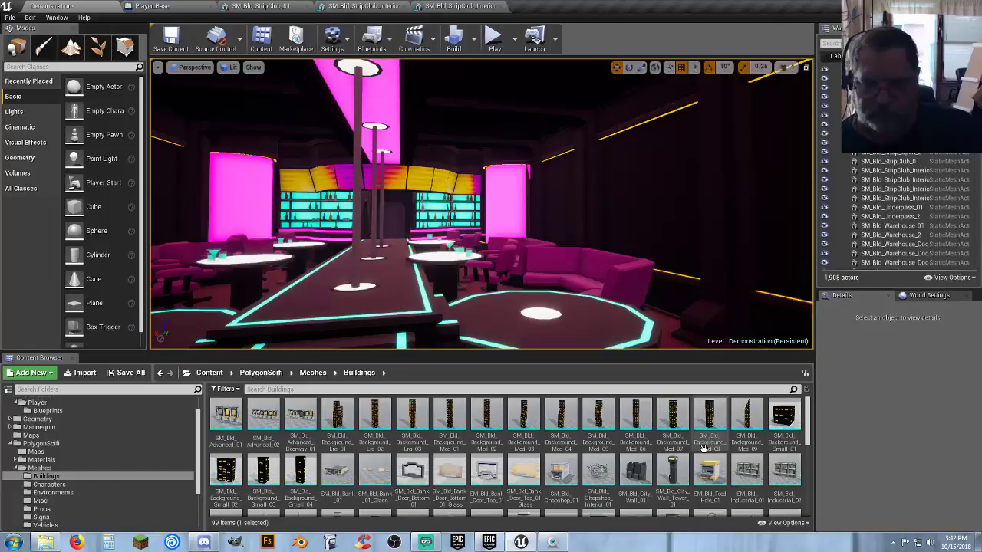
# - Look through the PolygonSciFi Buildings and Props mesh folders for the piece used in the club interior
pyautogui.scroll(-5, 702, 449)
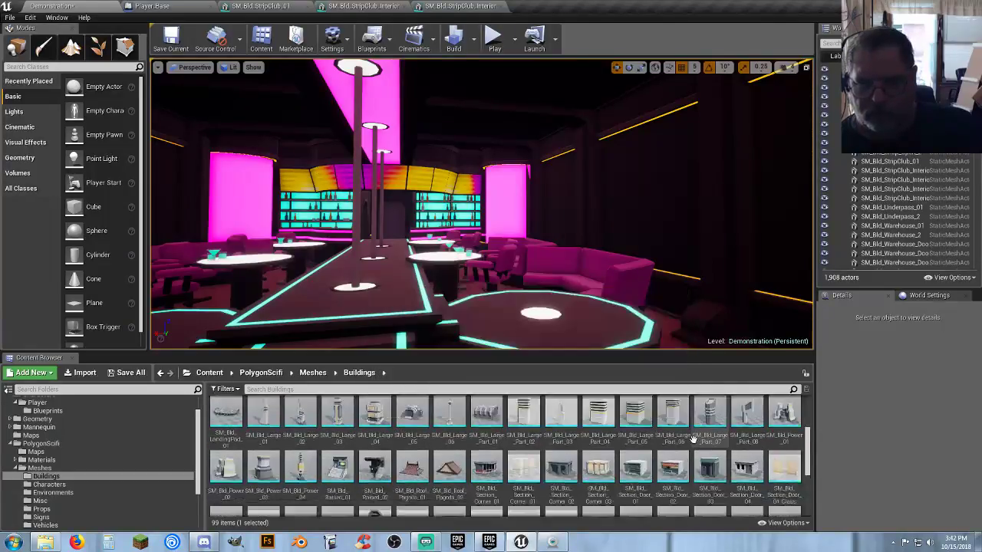
pyautogui.scroll(-3, 690, 440)
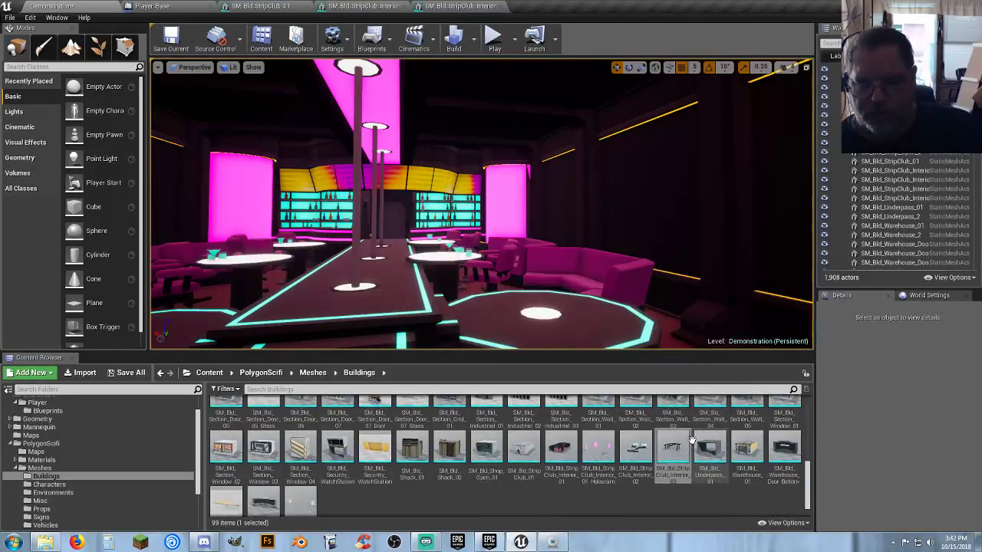
pyautogui.scroll(-1, 691, 440)
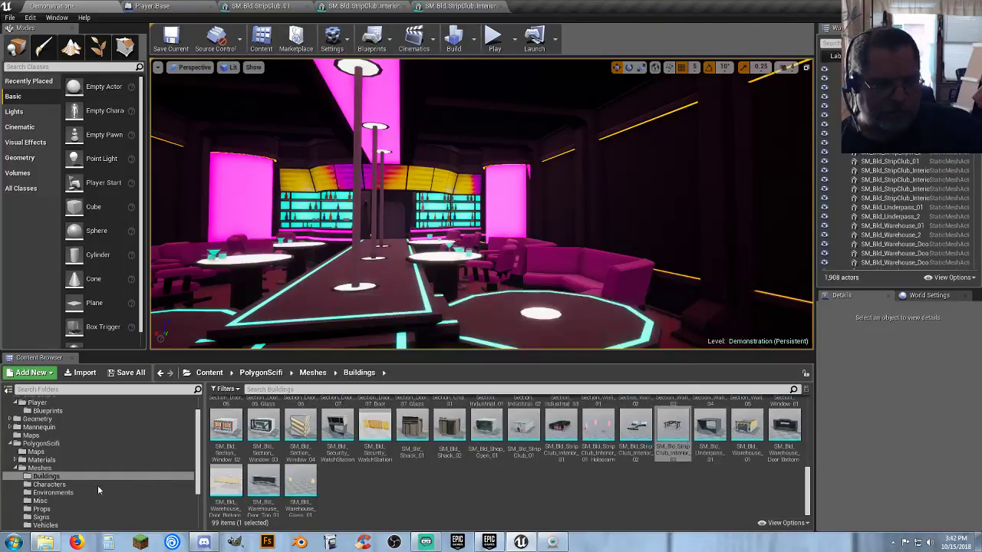
pyautogui.click(43, 509)
pyautogui.scroll(-5, 702, 439)
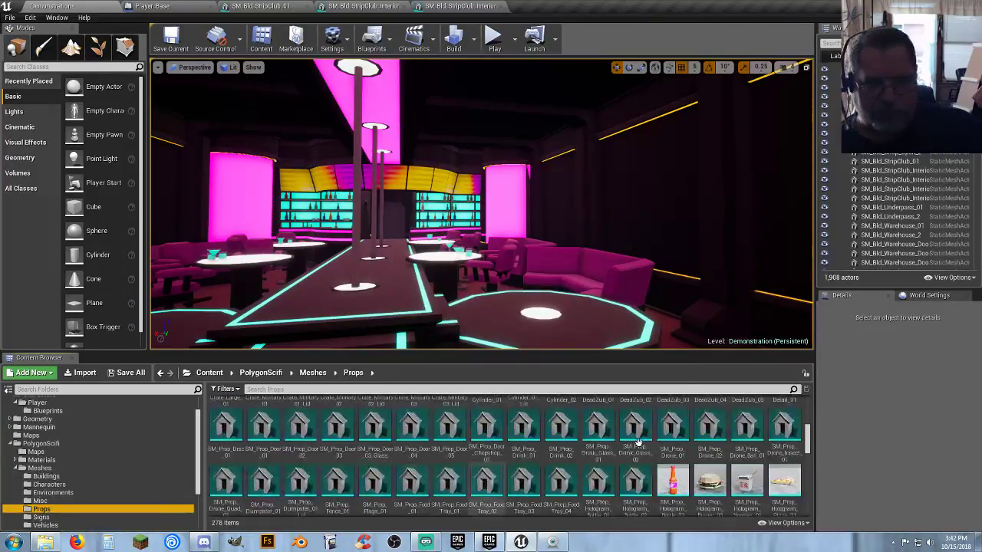
pyautogui.scroll(3, 701, 439)
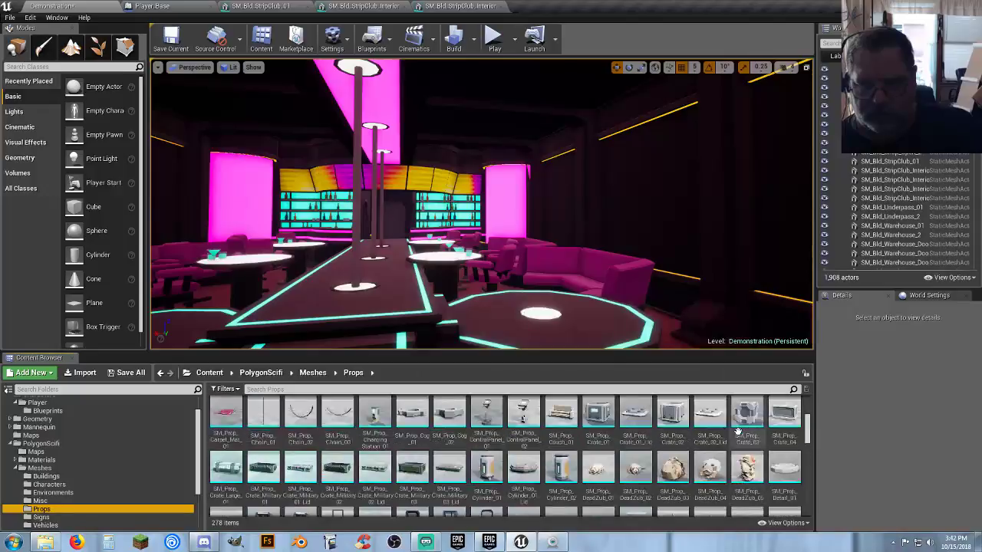
pyautogui.scroll(-4, 737, 432)
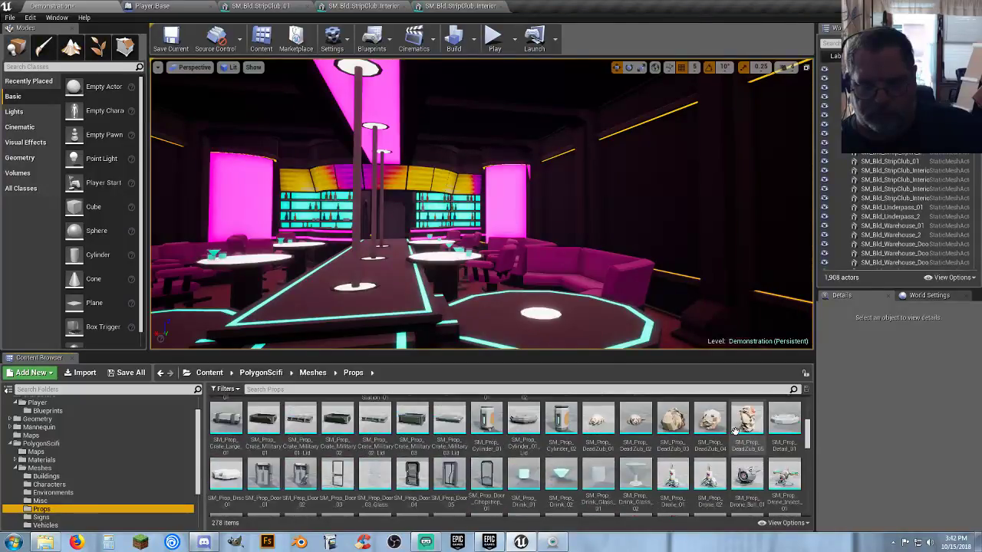
pyautogui.scroll(-1, 735, 431)
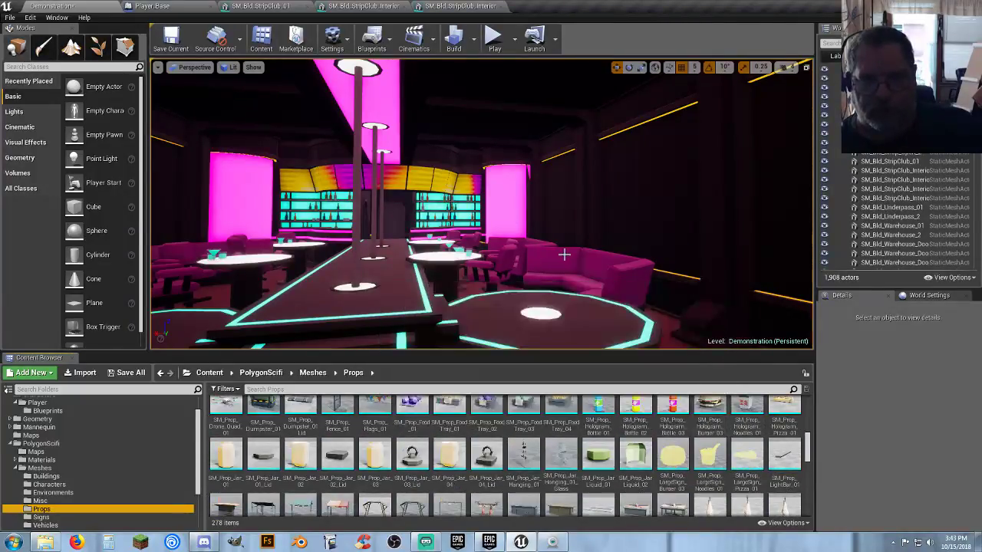
# - Select the stage mesh SM_Bld_StripClub_Interior_02 inside the club in the level
pyautogui.click(503, 314)
pyautogui.press('s')
pyautogui.moveTo(570, 277)
pyautogui.mouseDown(button='right')
pyautogui.moveTo(532, 285)
pyautogui.moveTo(524, 309)
pyautogui.moveTo(586, 289)
pyautogui.mouseUp(button='right')
pyautogui.press('a')
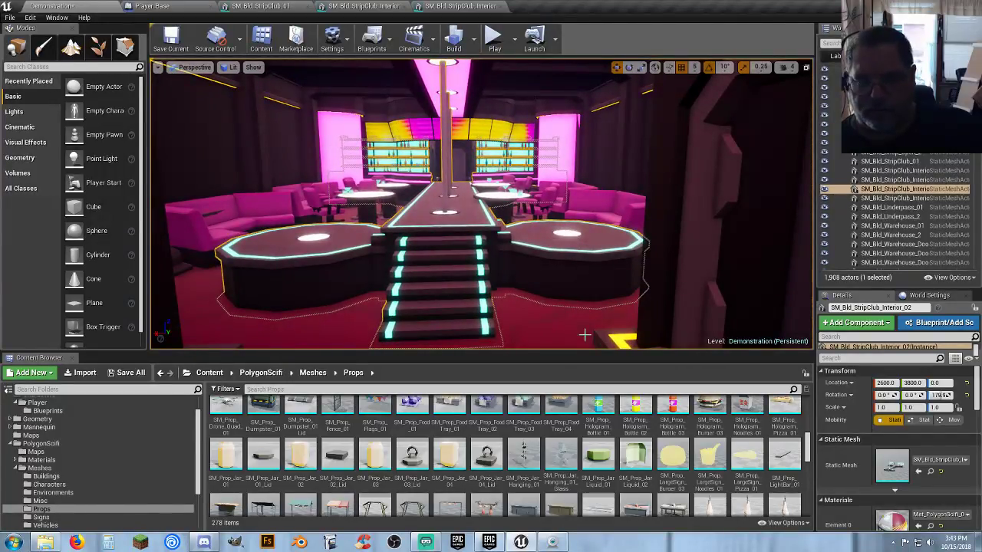
# - Search the PolygonSciFi folder for "pods" and select the SM_Bld_StripClub_Interior_01_HologramPods mesh
pyautogui.scroll(2, 102, 437)
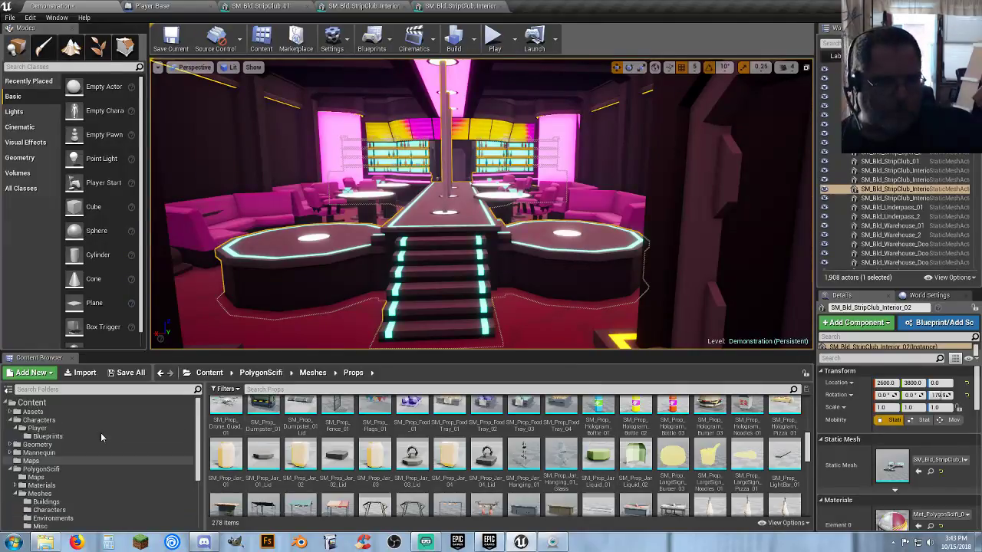
pyautogui.click(46, 470)
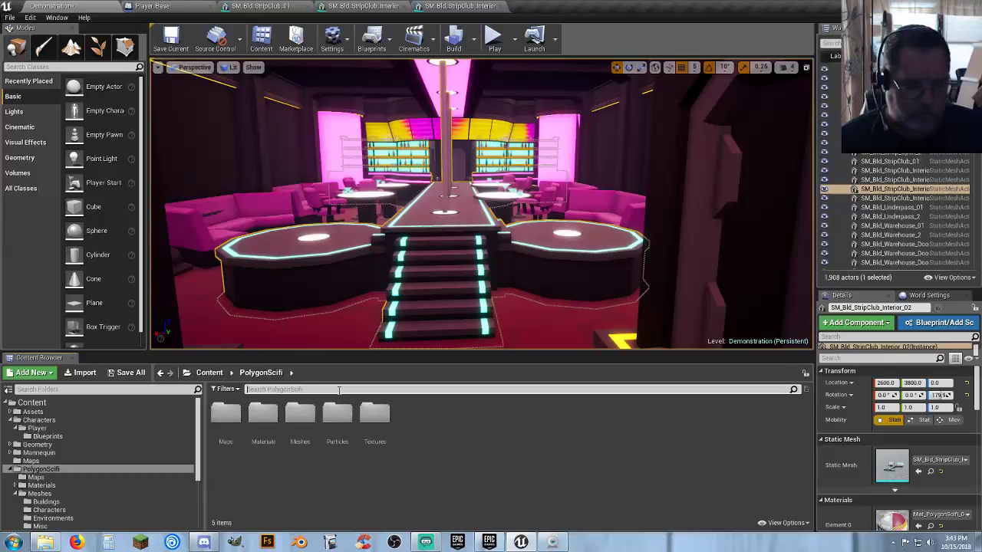
pyautogui.click(338, 389)
pyautogui.write('pods')
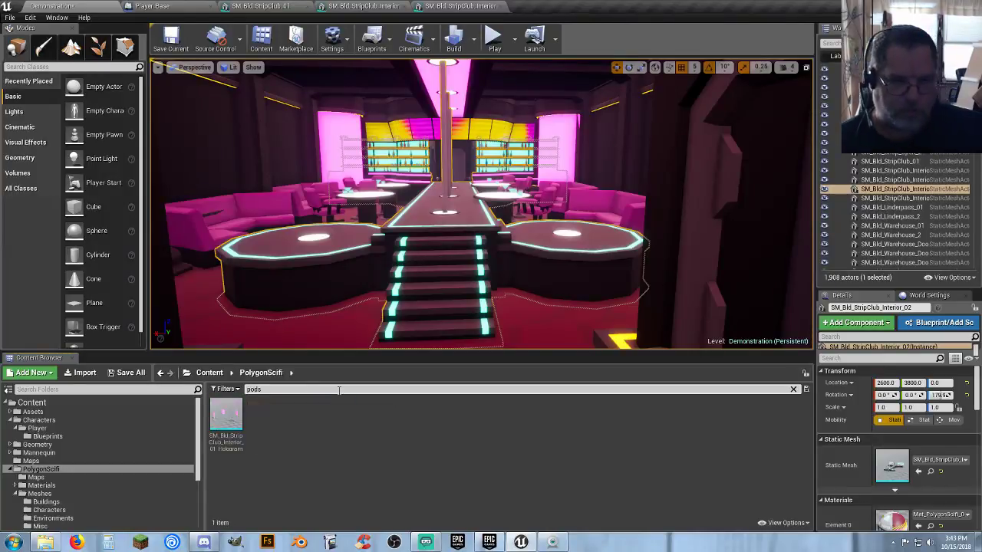
pyautogui.click(225, 436)
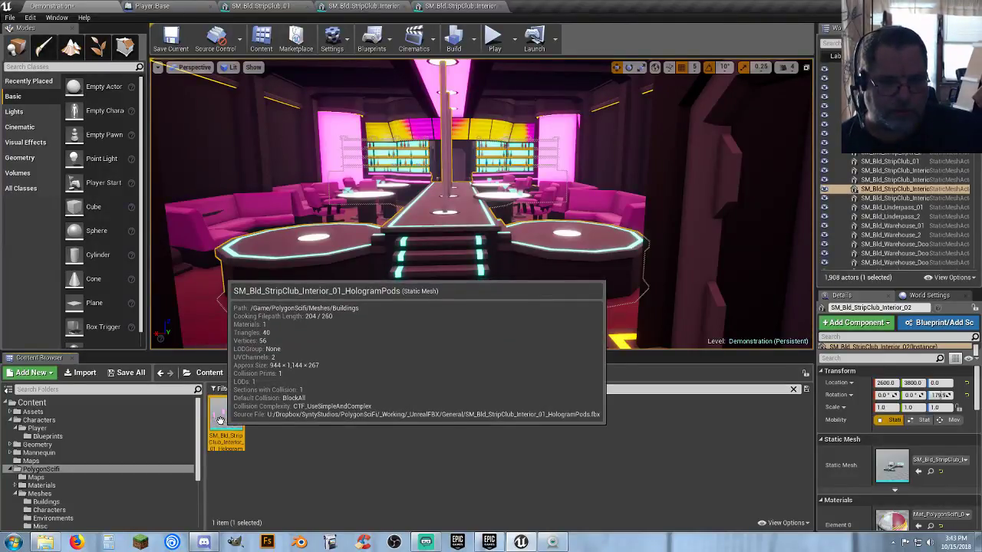
# - Locate the selected stage's source mesh in the content folders, inspect it in the mesh editor and close that editor
pyautogui.click(931, 472)
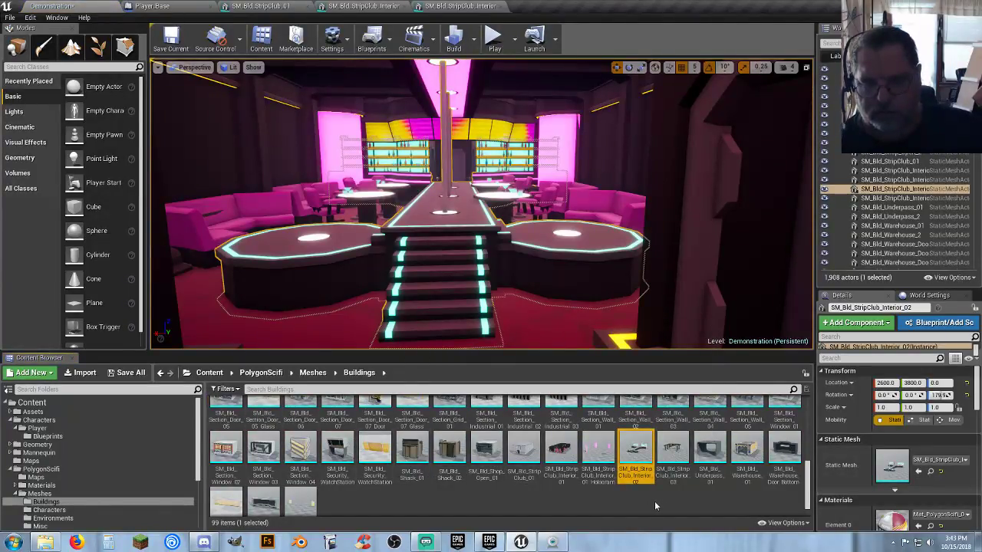
pyautogui.moveTo(641, 464)
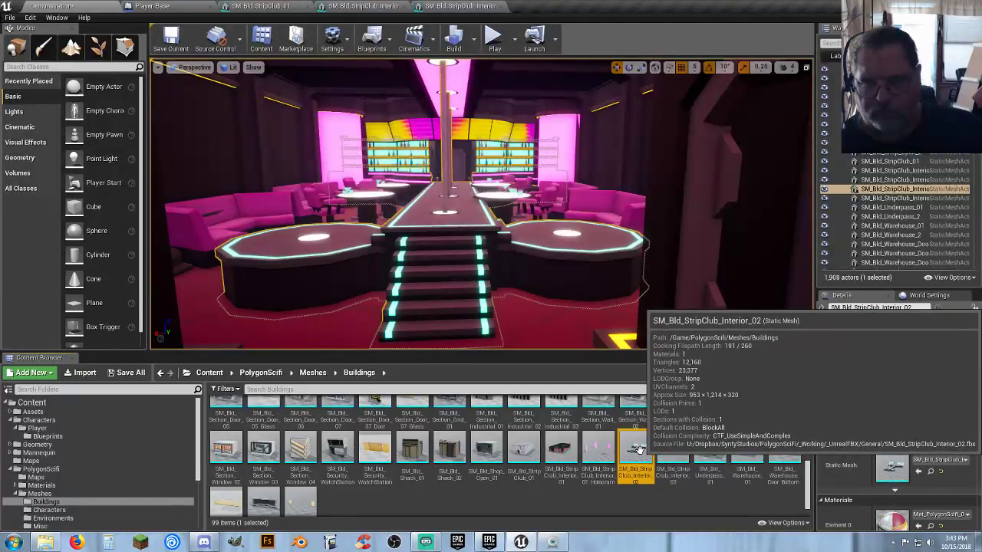
pyautogui.doubleClick(636, 449)
pyautogui.moveTo(343, 198); pyautogui.dragTo(387, 250)
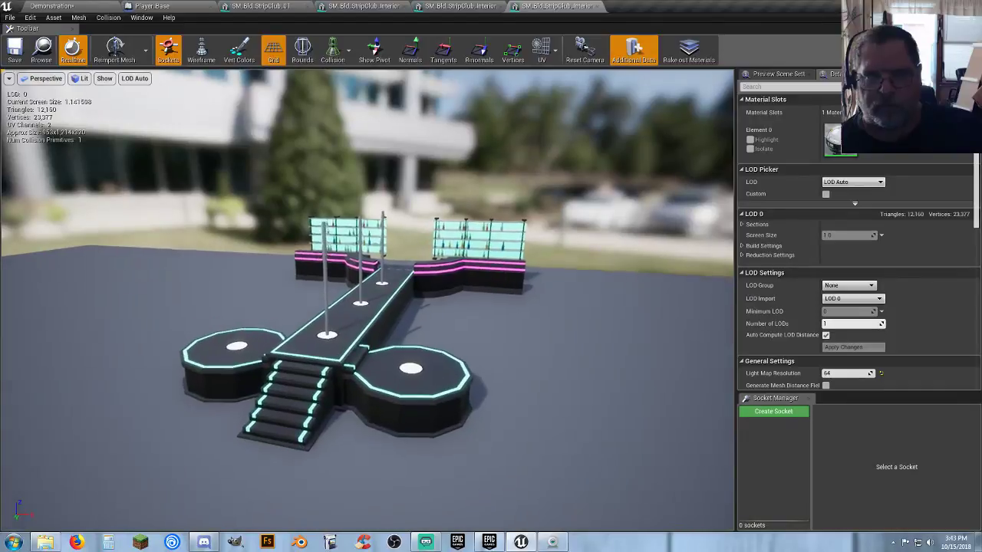
pyautogui.click(597, 6)
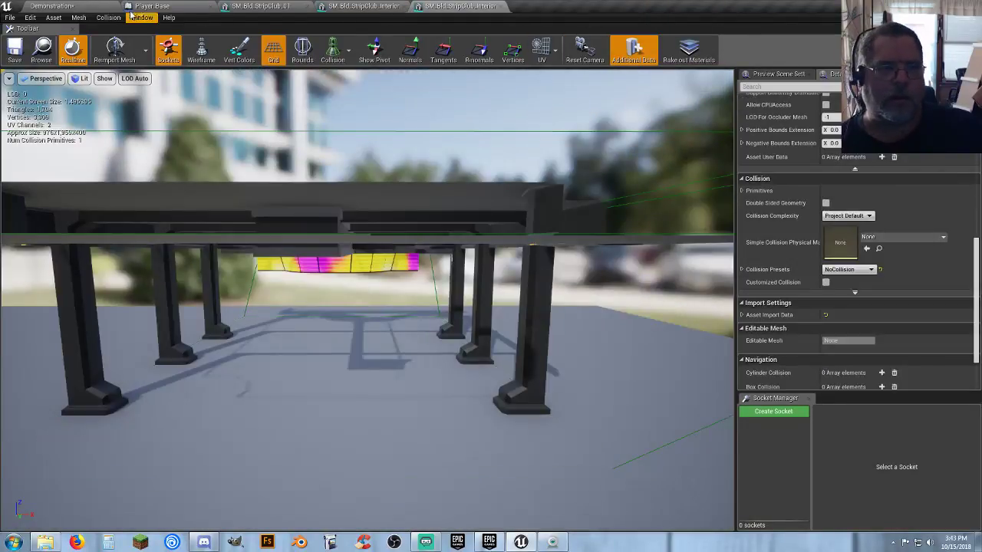
# - Return to the Demonstration level, start a play test, and run to the club firing a line trace
pyautogui.click(73, 7)
pyautogui.press('s')
pyautogui.moveTo(315, 174)
pyautogui.mouseDown(button='right')
pyautogui.moveTo(306, 153)
pyautogui.moveTo(319, 177)
pyautogui.mouseUp(button='right')
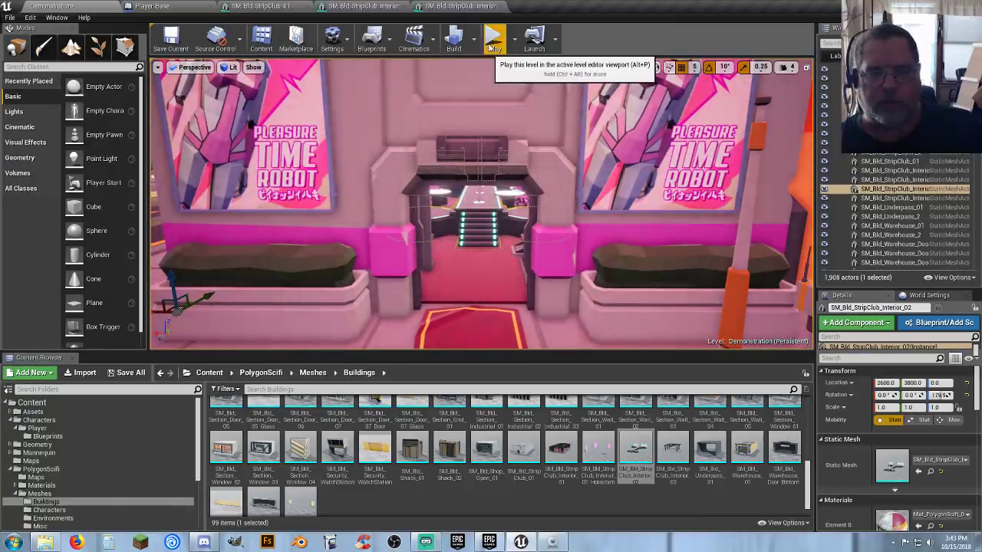
pyautogui.click(559, 496)
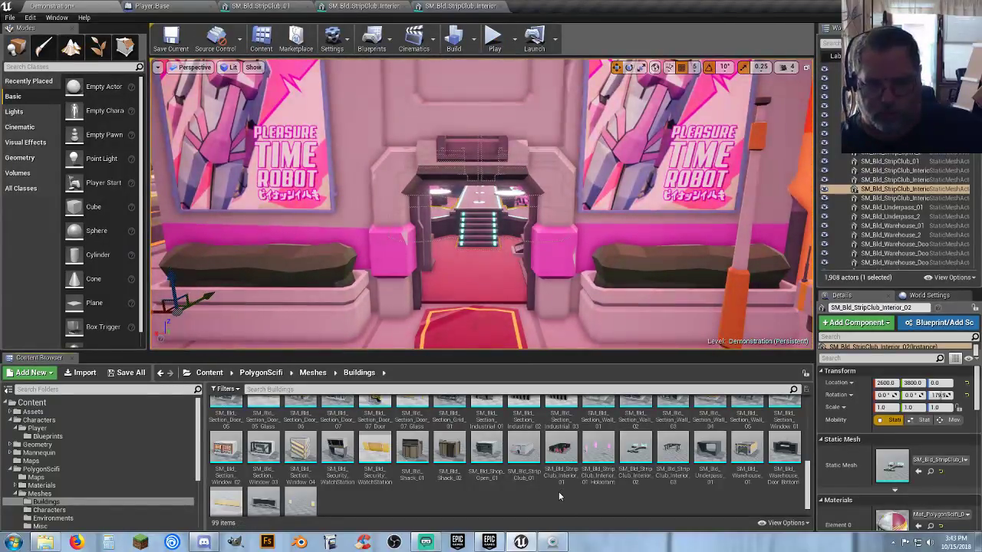
pyautogui.scroll(-4, 87, 476)
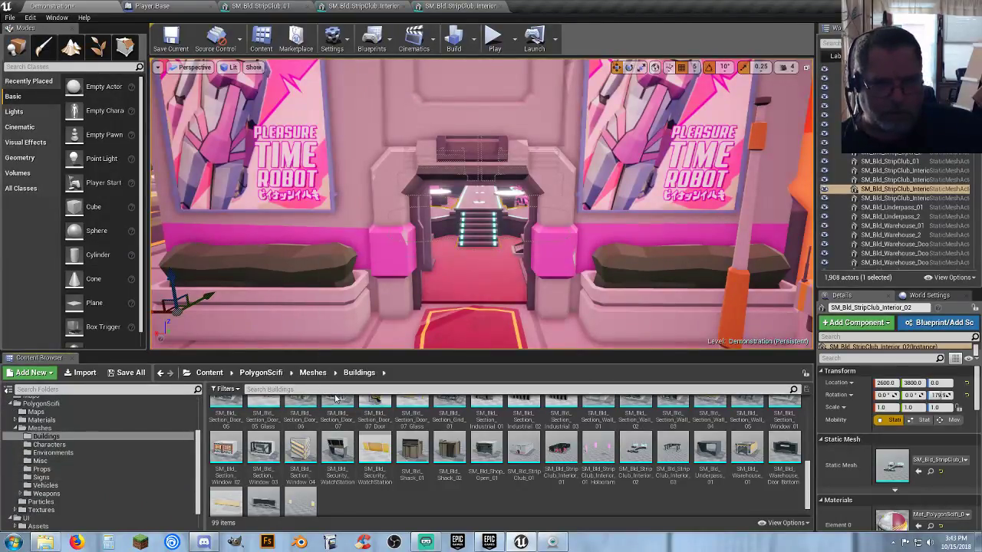
pyautogui.click(491, 38)
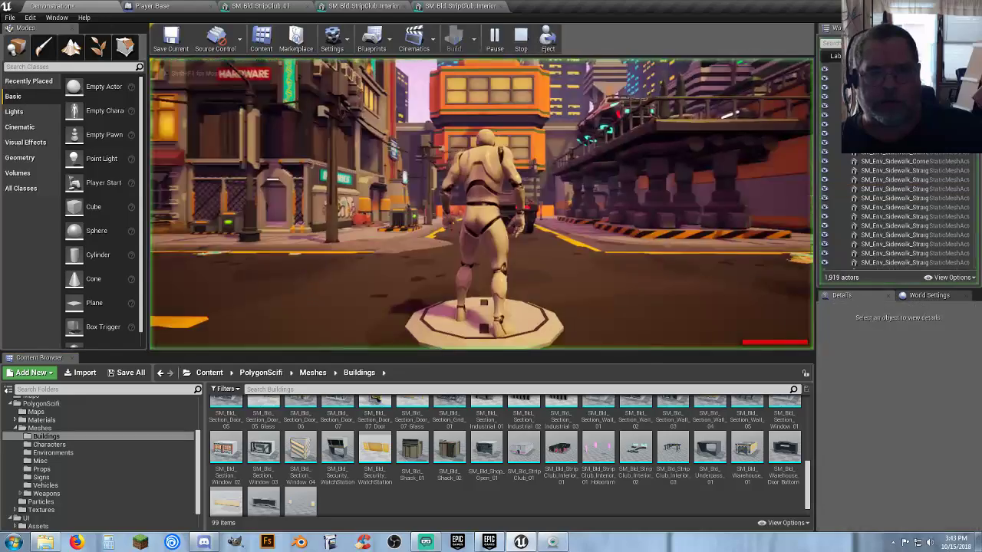
pyautogui.press('w')
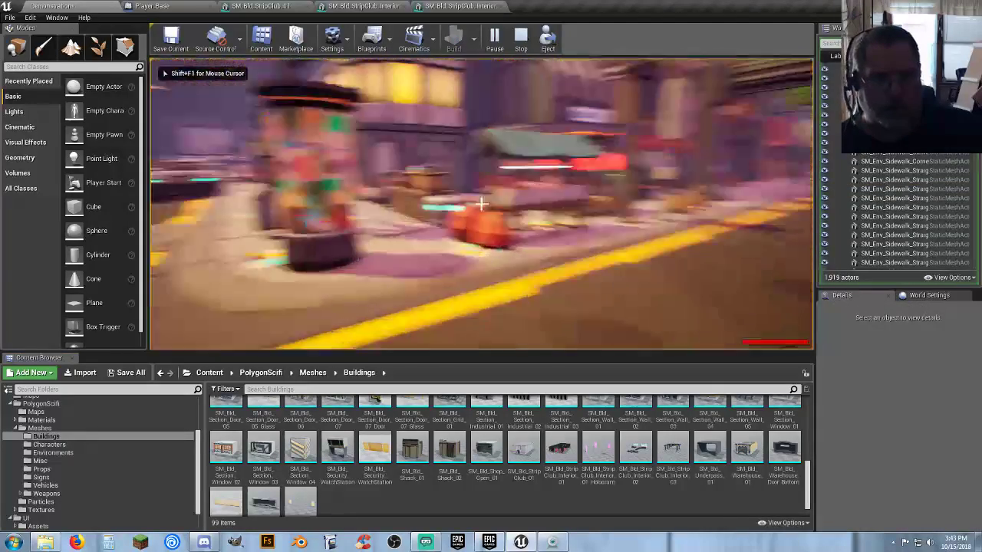
pyautogui.click(481, 204)
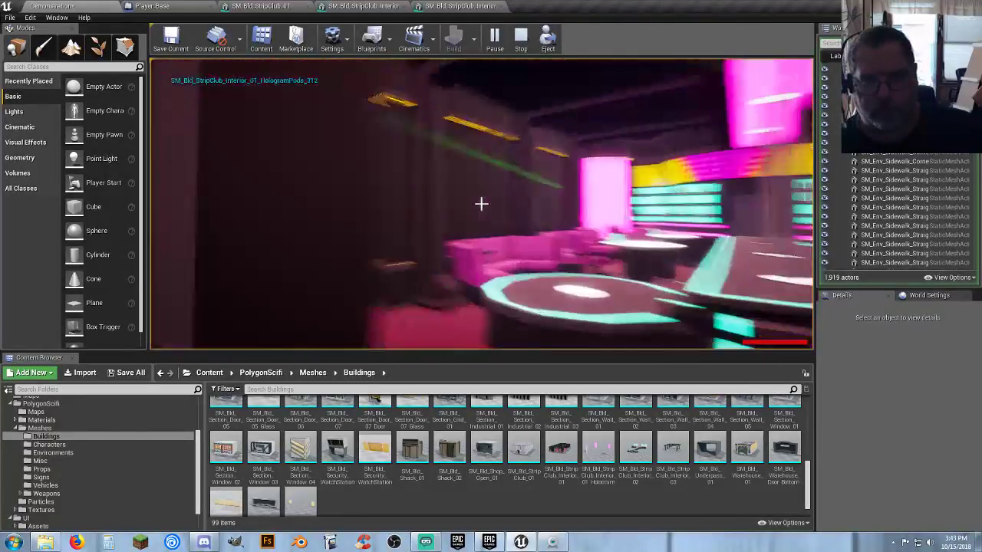
# - Walk around inside the club, fire a trace at the pink hologram pod, and end the play test
pyautogui.press('w')
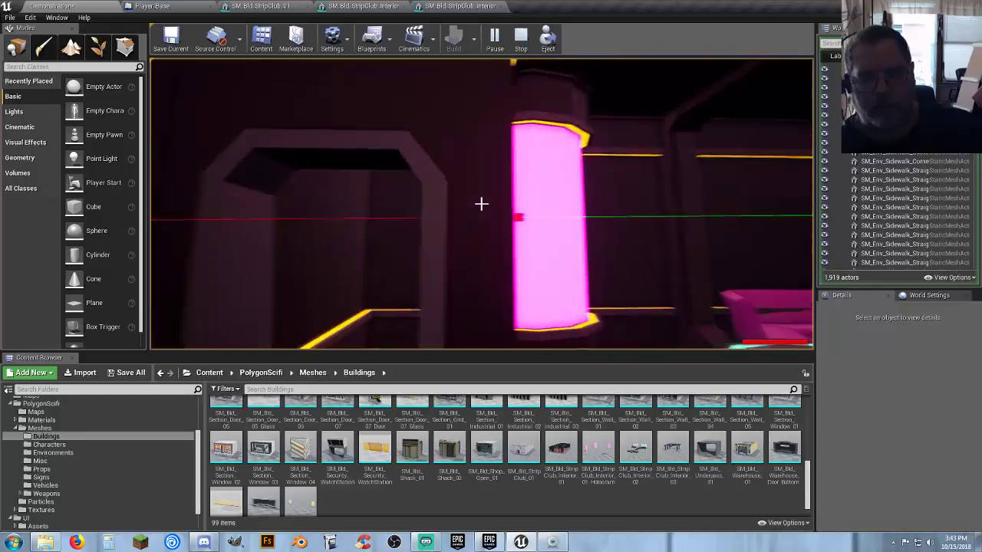
pyautogui.press('d')
pyautogui.press('s')
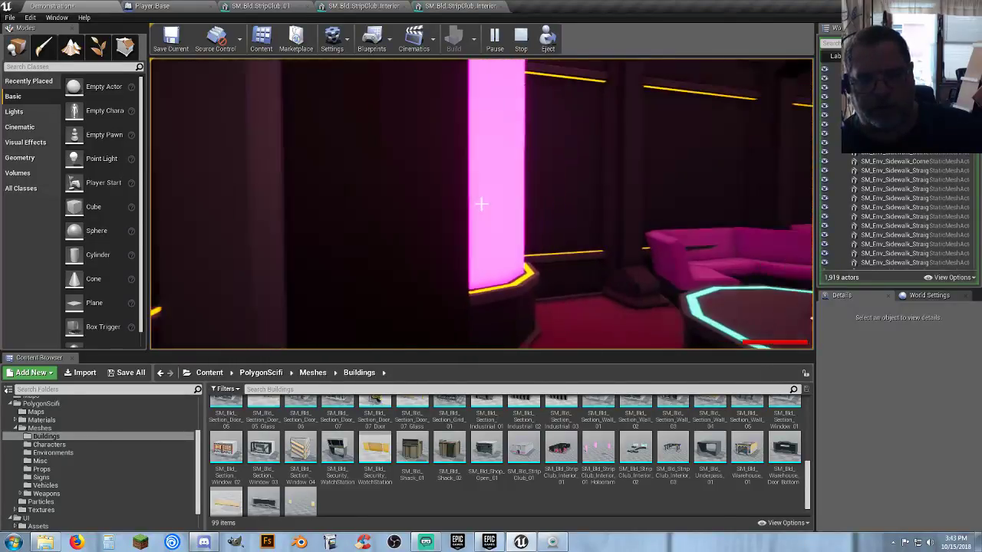
pyautogui.click(481, 203)
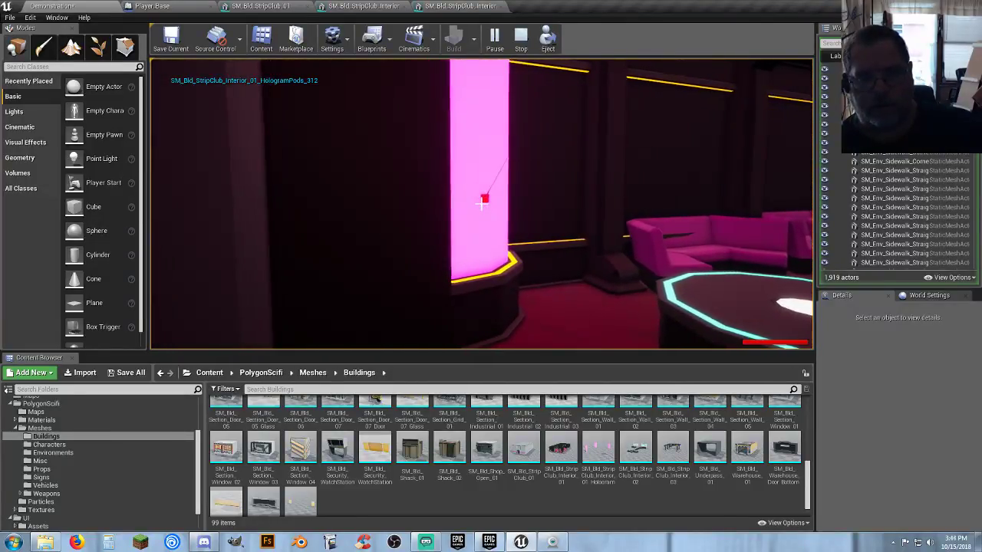
pyautogui.press('Escape')
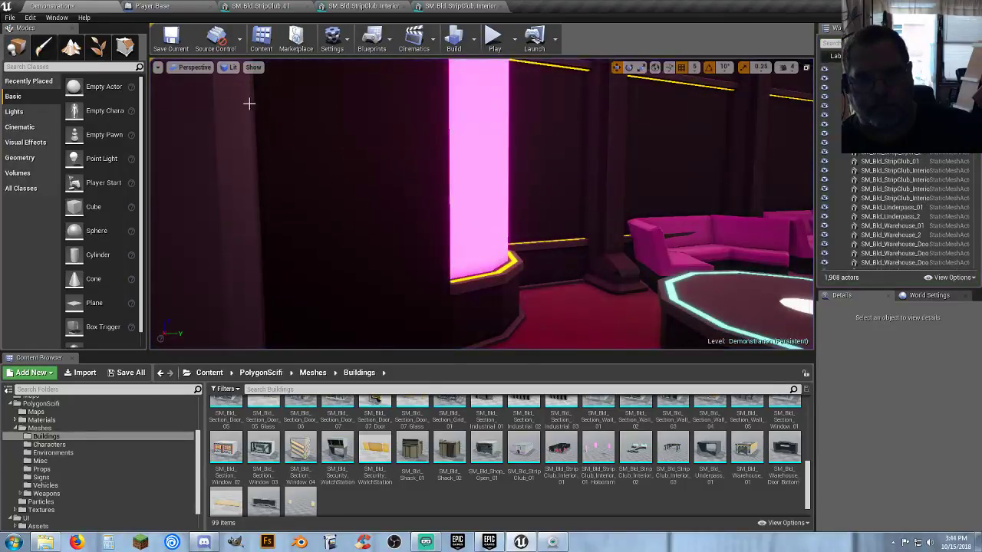
# - Select the pink hologram pod in the level, find its source mesh, and open it in the mesh editor
pyautogui.click(492, 162)
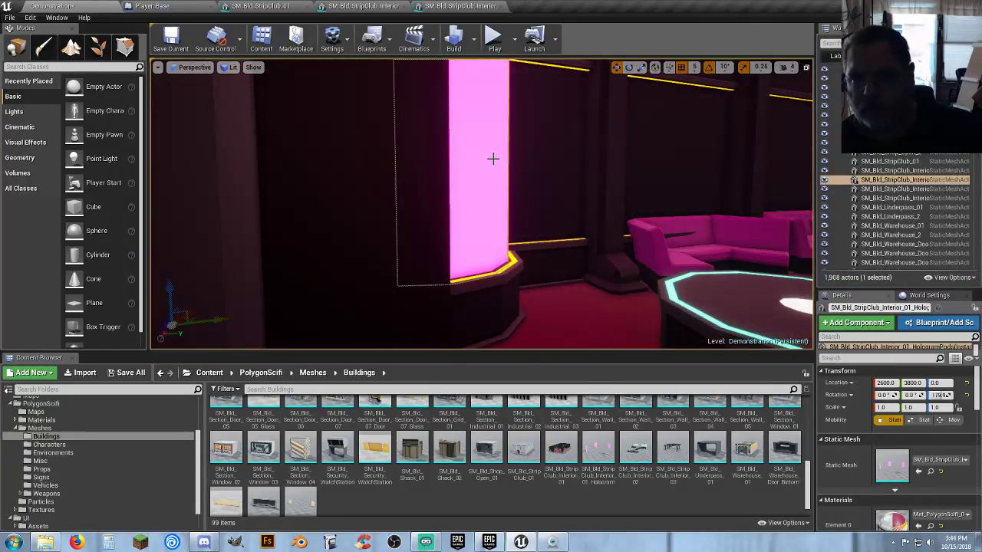
pyautogui.click(931, 474)
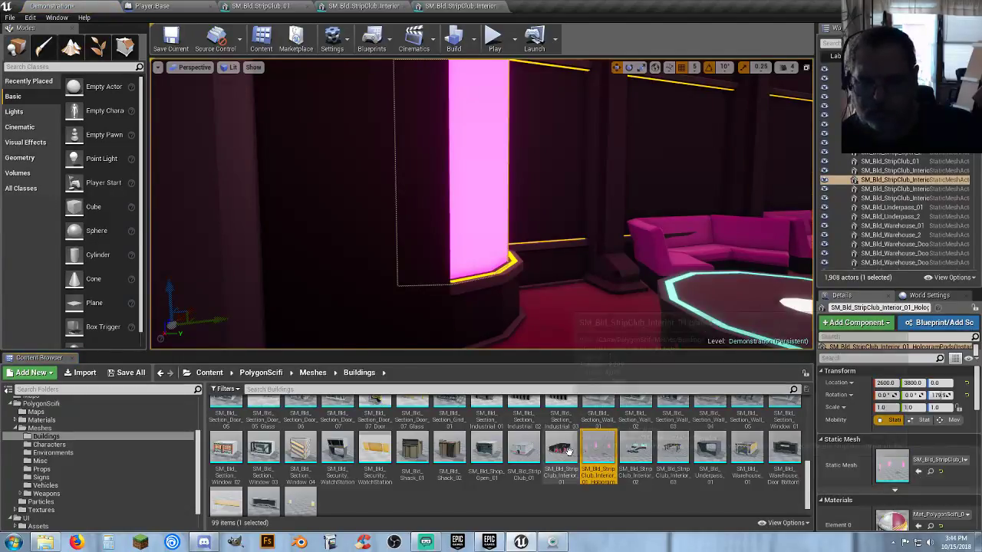
pyautogui.doubleClick(595, 450)
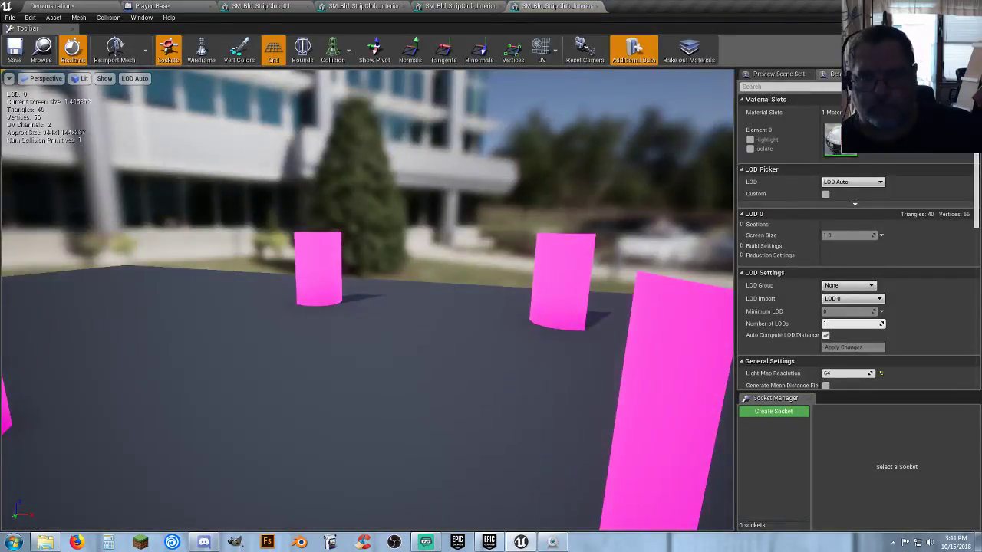
# - Display the simple collision of the hologram pods mesh
pyautogui.moveTo(366, 299)
pyautogui.mouseDown(button='right')
pyautogui.moveTo(414, 339)
pyautogui.moveTo(368, 330)
pyautogui.moveTo(377, 313)
pyautogui.mouseUp(button='right')
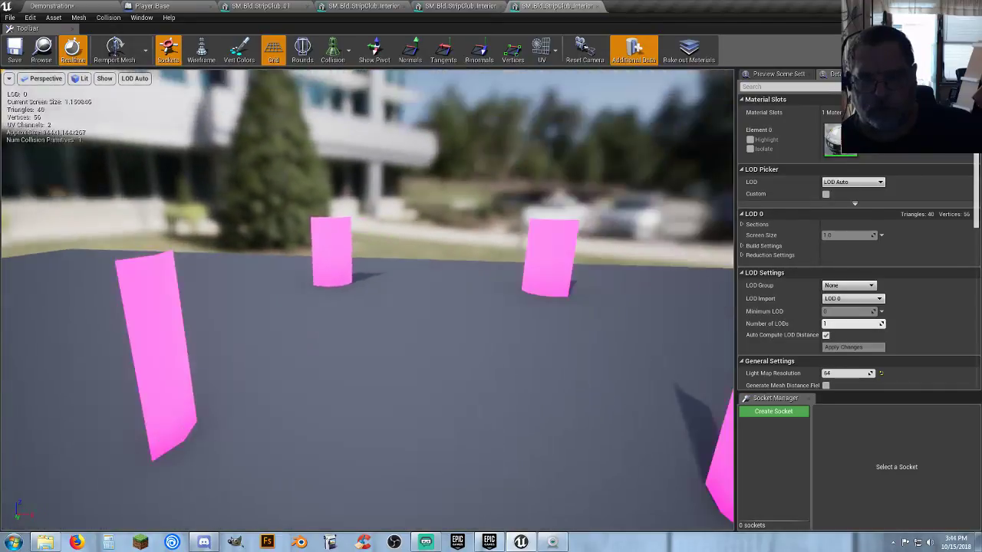
pyautogui.moveTo(284, 311); pyautogui.dragTo(238, 310)
pyautogui.click(335, 52)
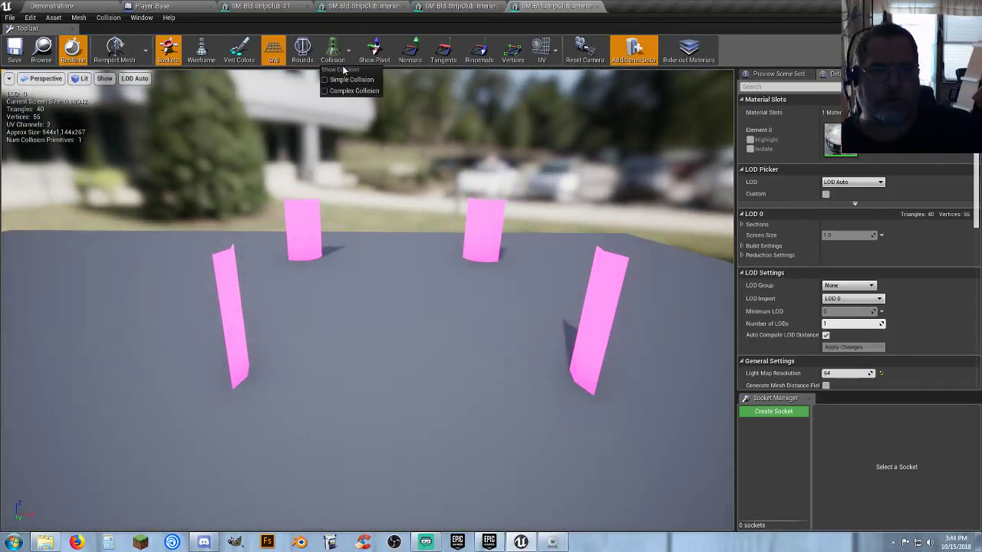
pyautogui.click(350, 80)
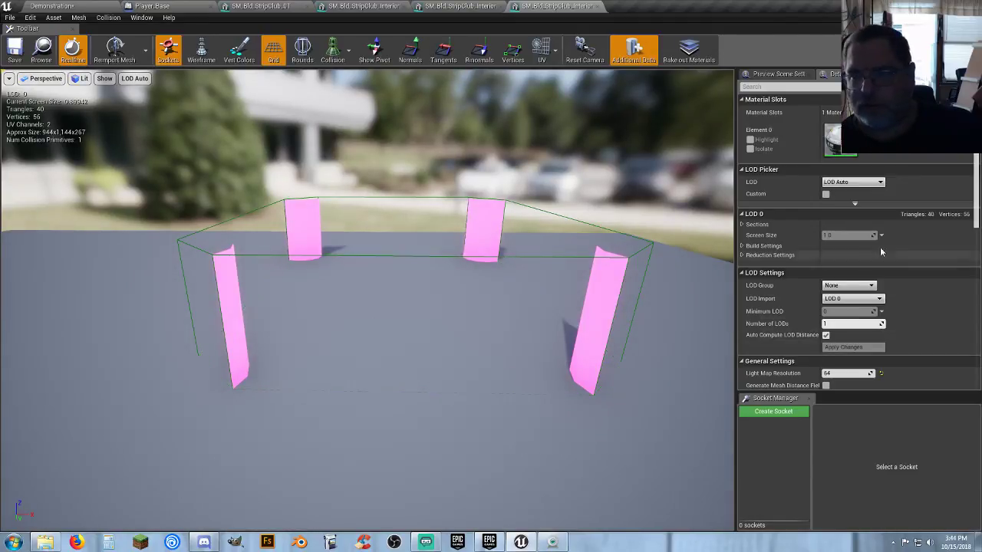
# - Set the hologram pods mesh's collision preset to NoCollision
pyautogui.scroll(-5, 922, 260)
pyautogui.scroll(-3, 926, 264)
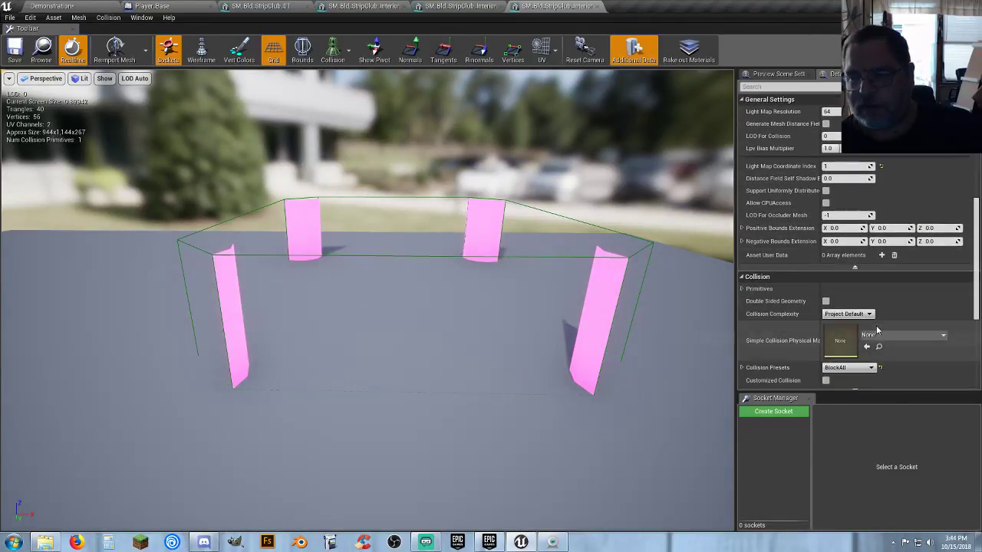
pyautogui.click(859, 369)
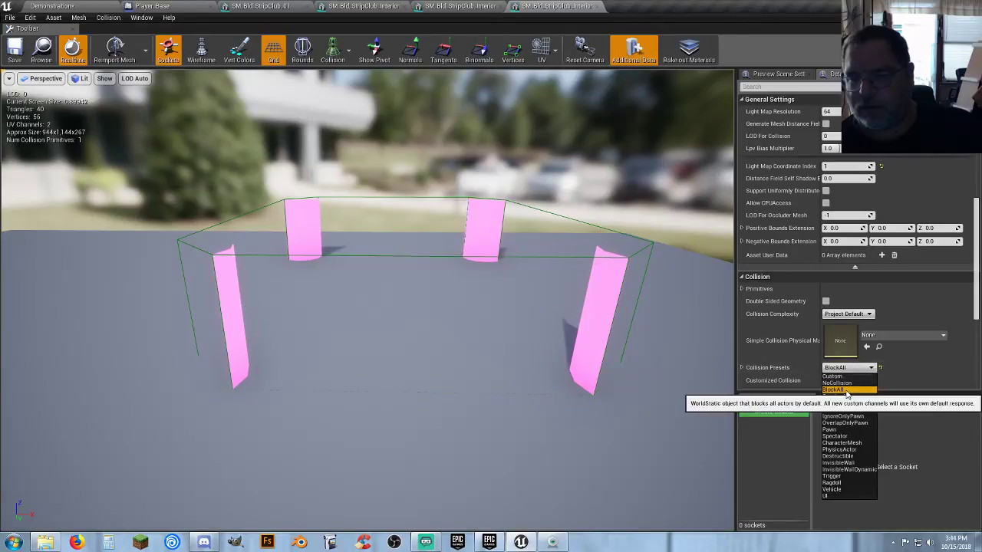
pyautogui.click(842, 386)
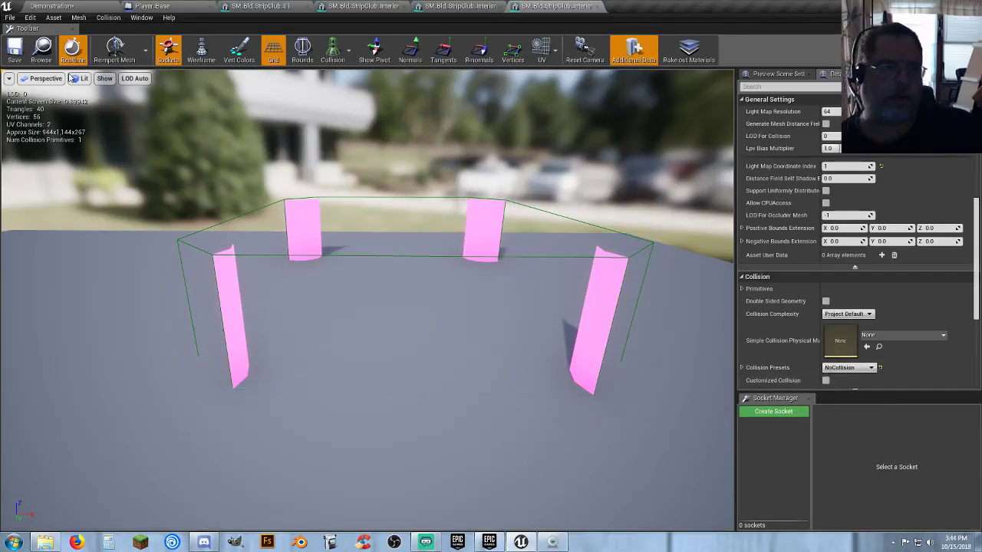
# - Save the hologram pods mesh and return to the Demonstration level
pyautogui.click(15, 50)
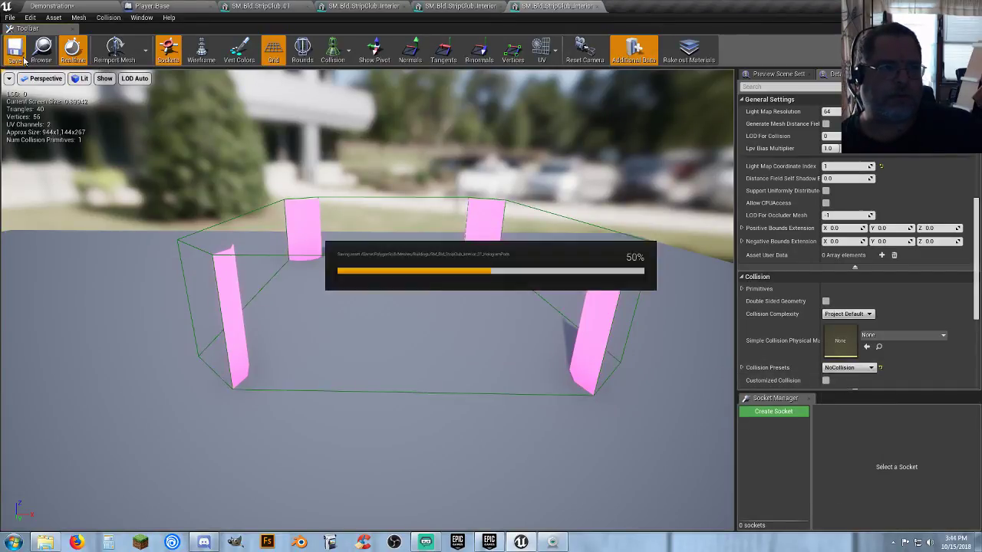
pyautogui.click(77, 6)
# - Play-test the level by running into the club in first-person view and firing a trace inside, and end the test
pyautogui.click(493, 36)
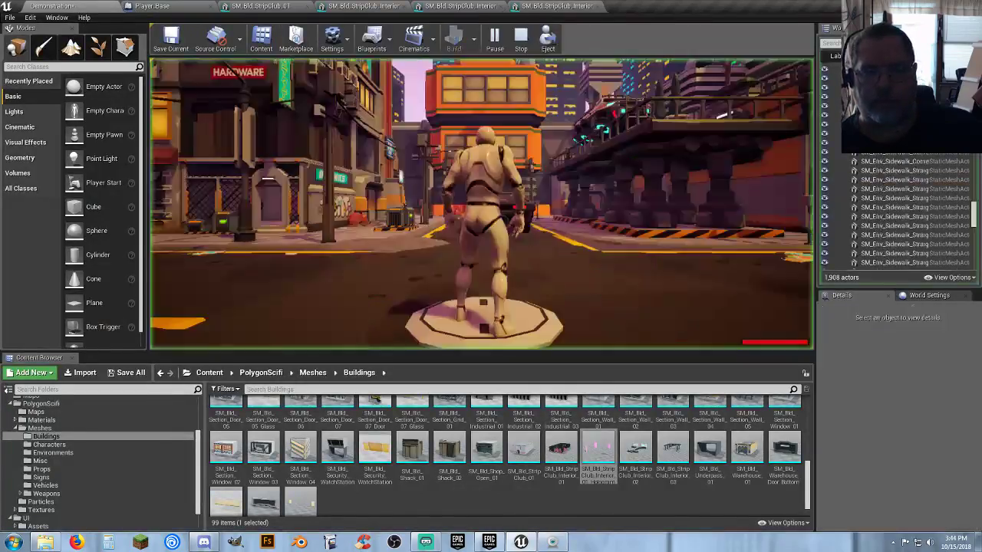
pyautogui.press('w')
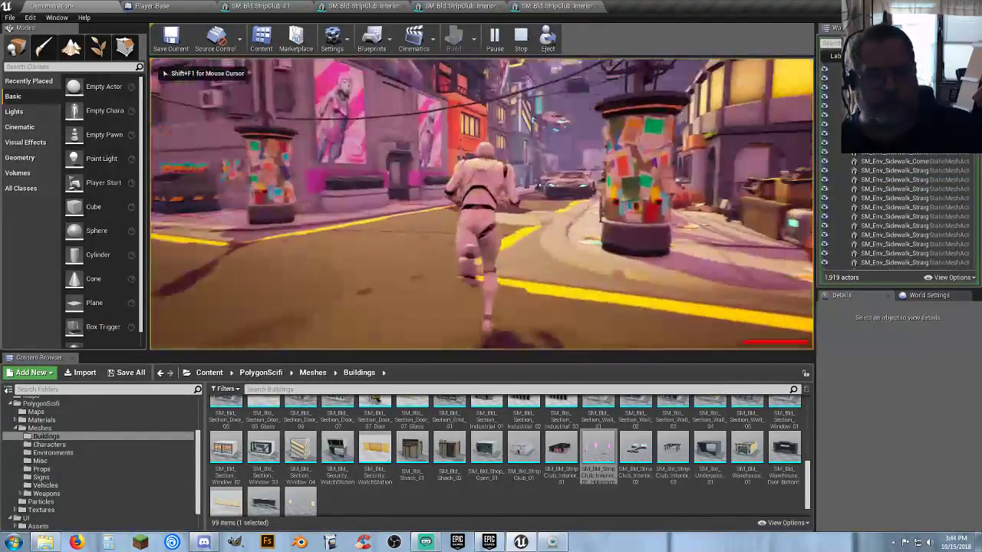
pyautogui.press('v')
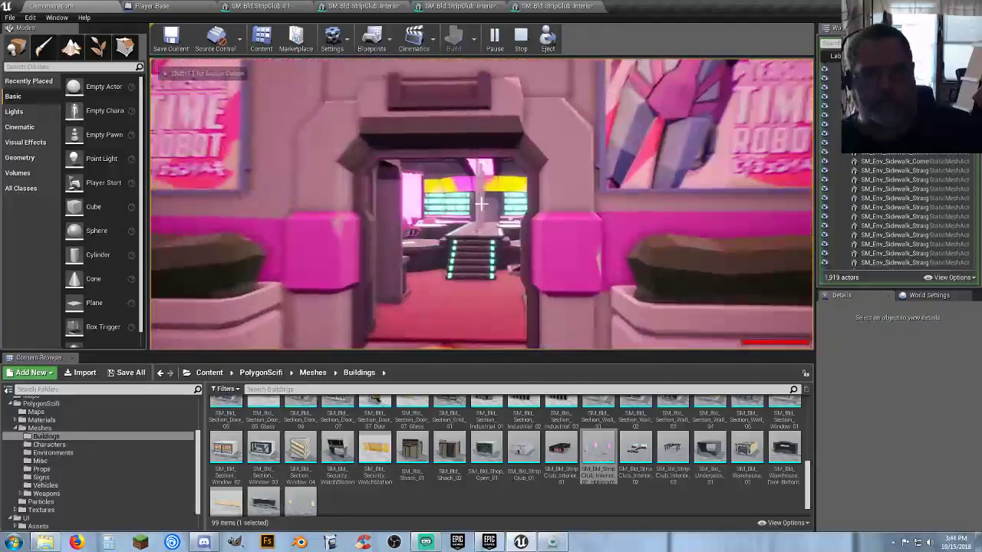
pyautogui.press('w')
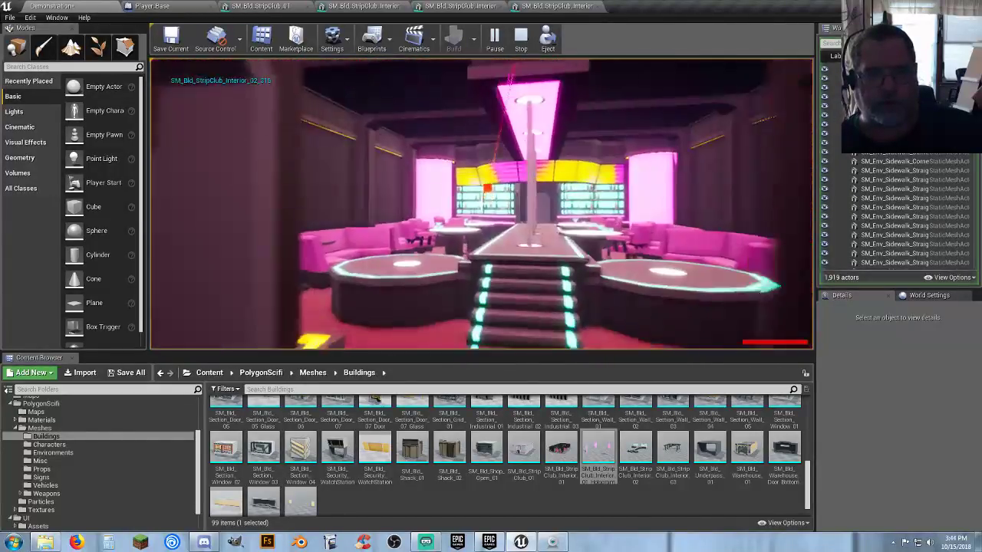
pyautogui.press('w')
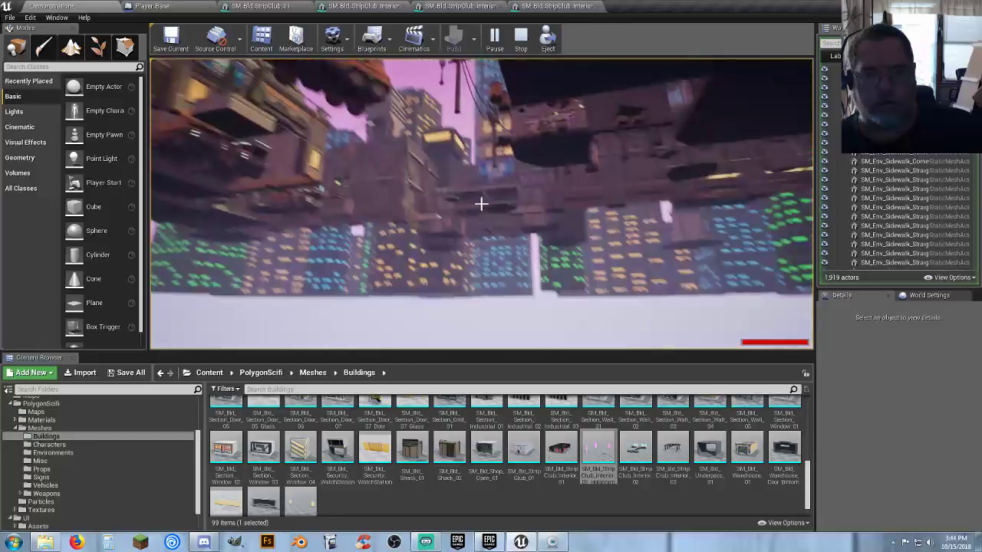
pyautogui.press('Escape')
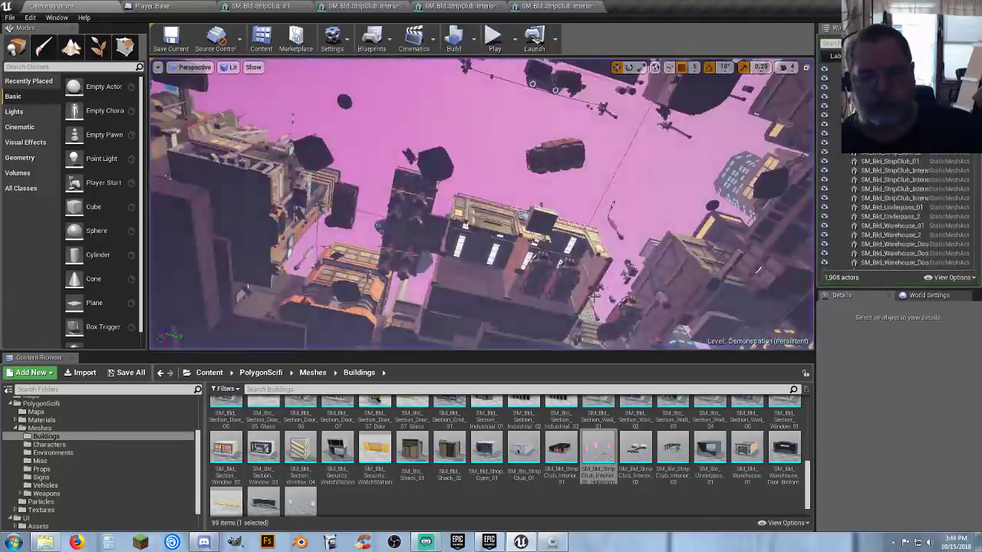
pyautogui.moveTo(594, 296); pyautogui.dragTo(736, 345, button='right')
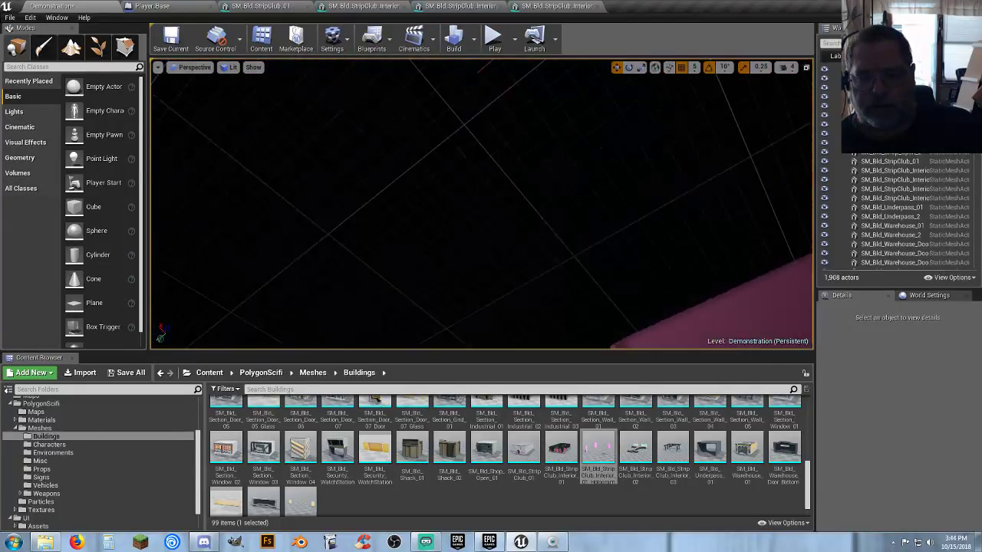
# - Run the play test again, heading across the street toward the club building, and end it
pyautogui.click(495, 49)
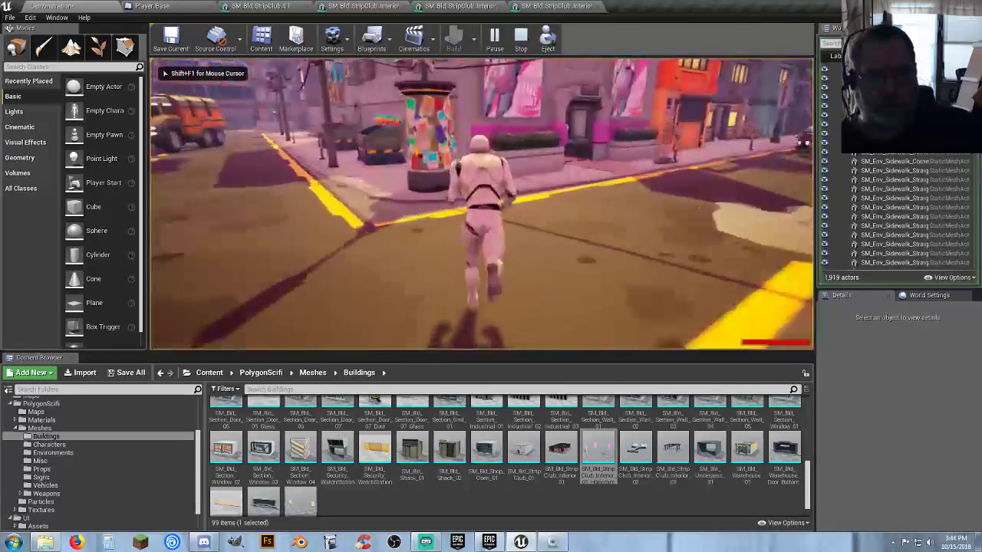
pyautogui.press('w')
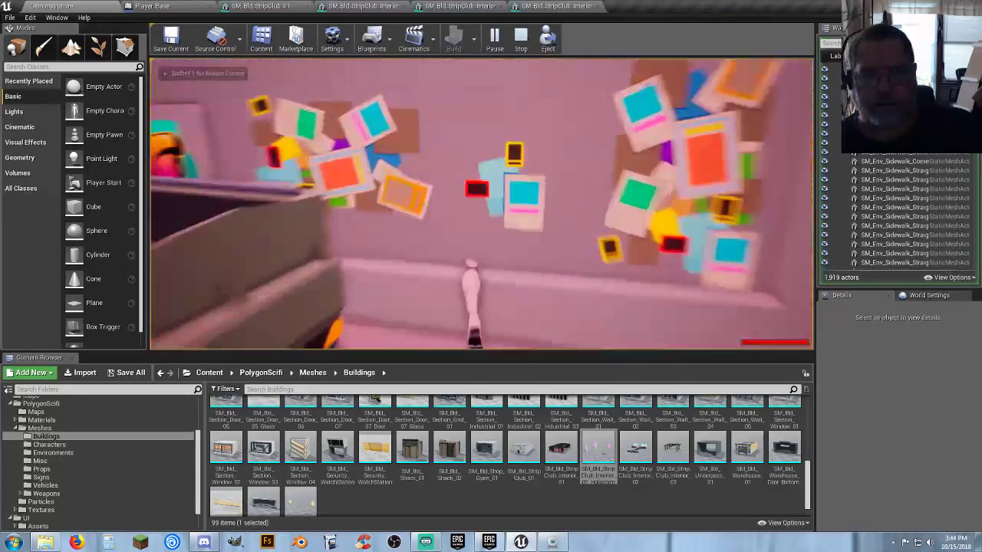
pyautogui.press('Escape')
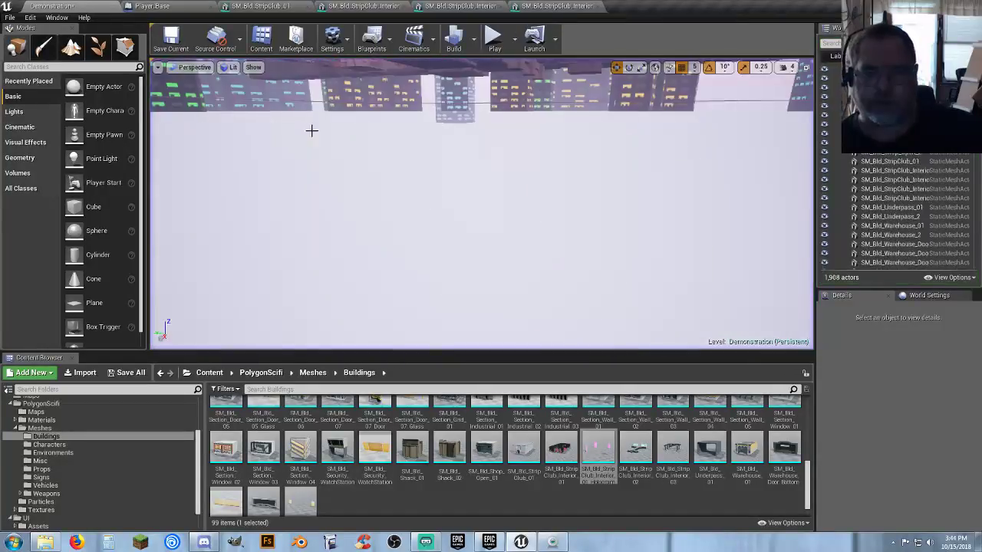
# - Select the SM_Bld_StripClub_Interior_01 mesh through the club's entrance in the level
pyautogui.moveTo(481, 203); pyautogui.dragTo(416, 186, button='right')
pyautogui.press('d')
pyautogui.click(514, 263)
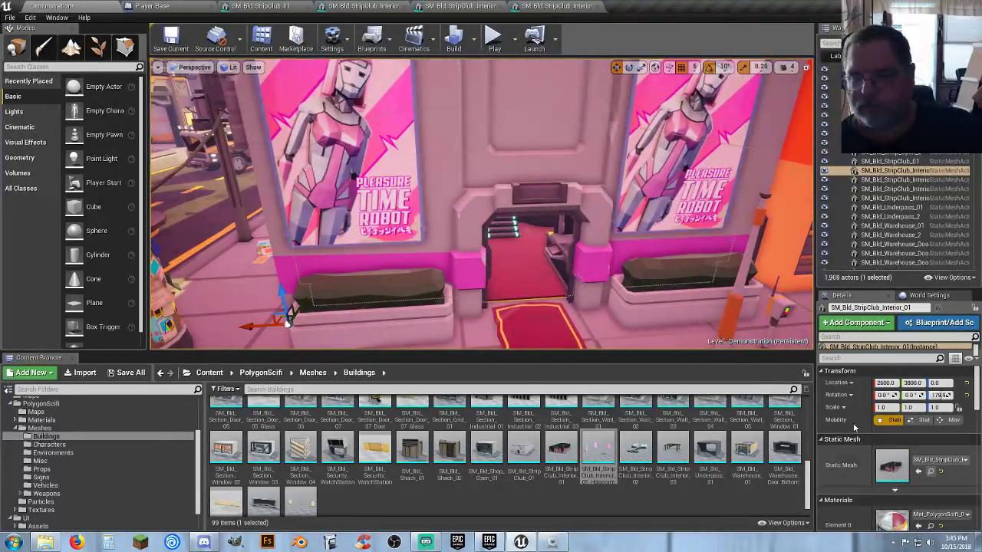
# - Examine the SM_Bld_StripClub_Interior_01 mesh in the mesh editor from several angles, checking its walls, floor and collision display
pyautogui.click(459, 6)
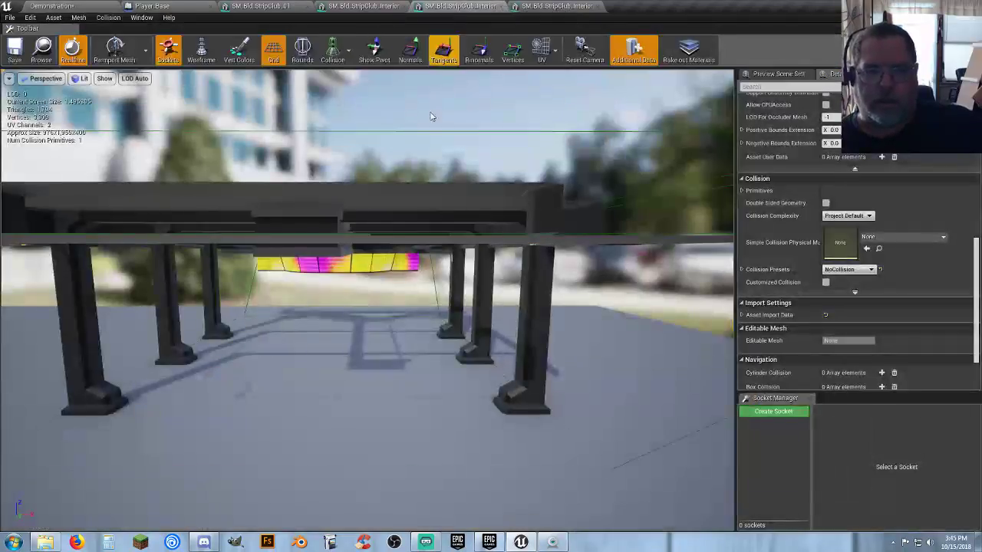
pyautogui.click(381, 7)
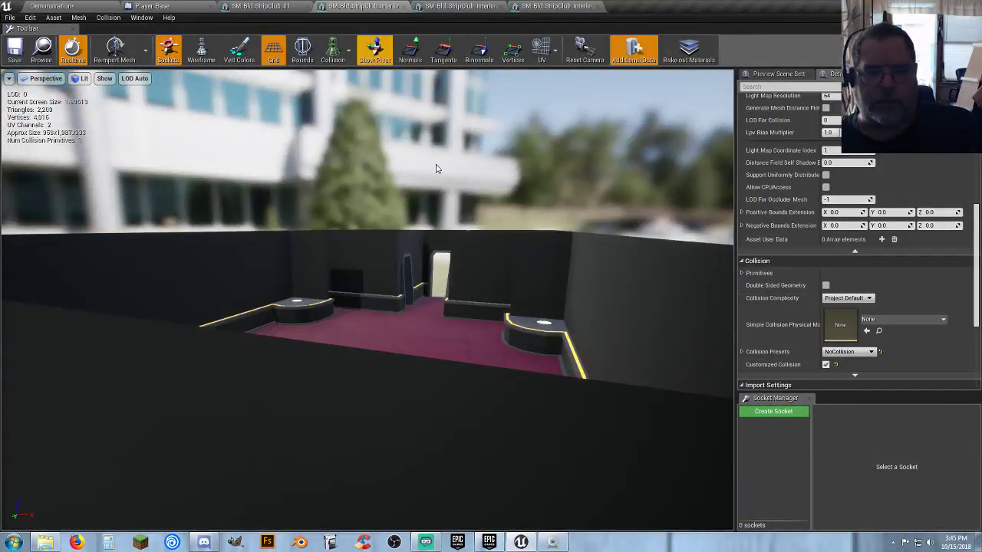
pyautogui.moveTo(434, 168); pyautogui.dragTo(491, 307, button='right')
pyautogui.moveTo(307, 253); pyautogui.dragTo(444, 199)
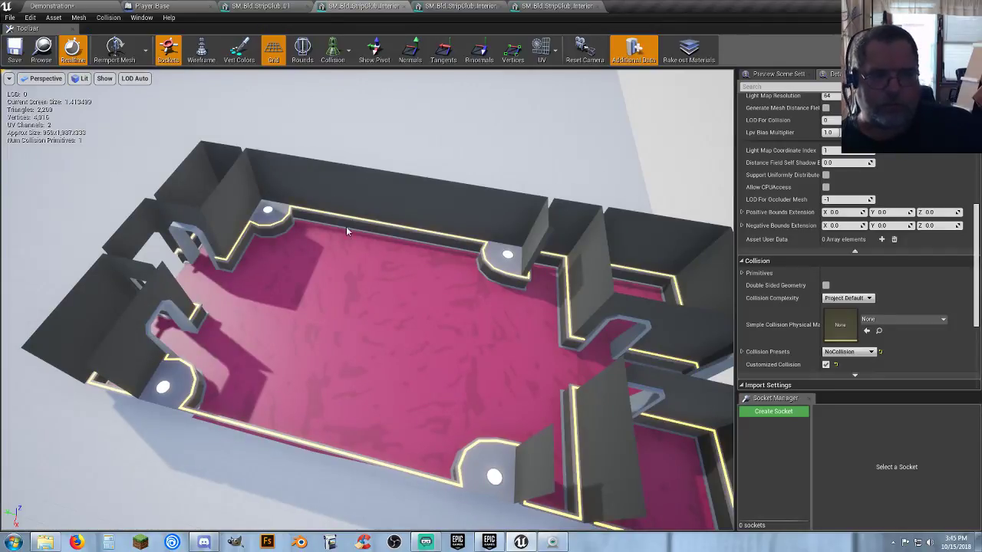
pyautogui.moveTo(346, 229); pyautogui.dragTo(437, 237, button='right')
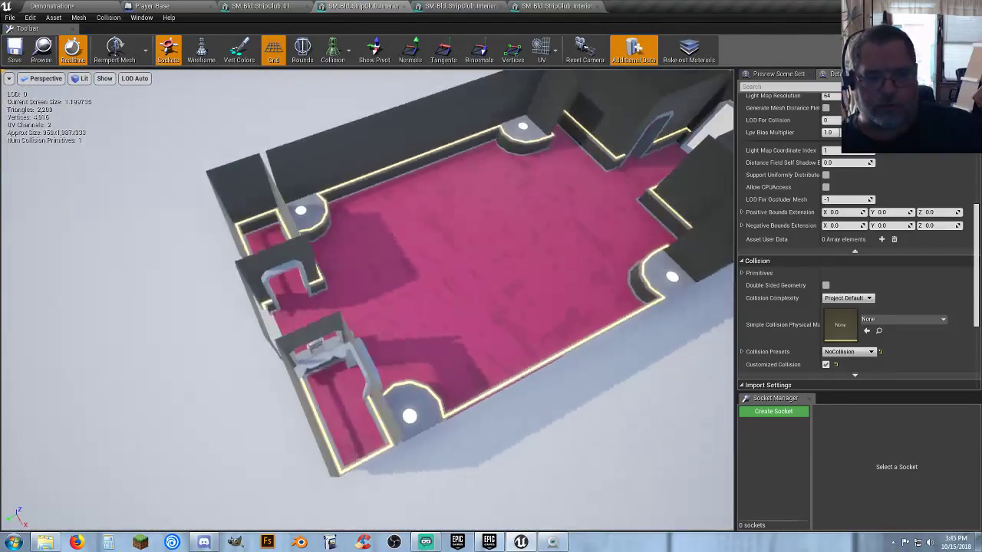
pyautogui.moveTo(326, 226)
pyautogui.mouseDown()
pyautogui.moveTo(337, 222)
pyautogui.moveTo(326, 226)
pyautogui.mouseUp()
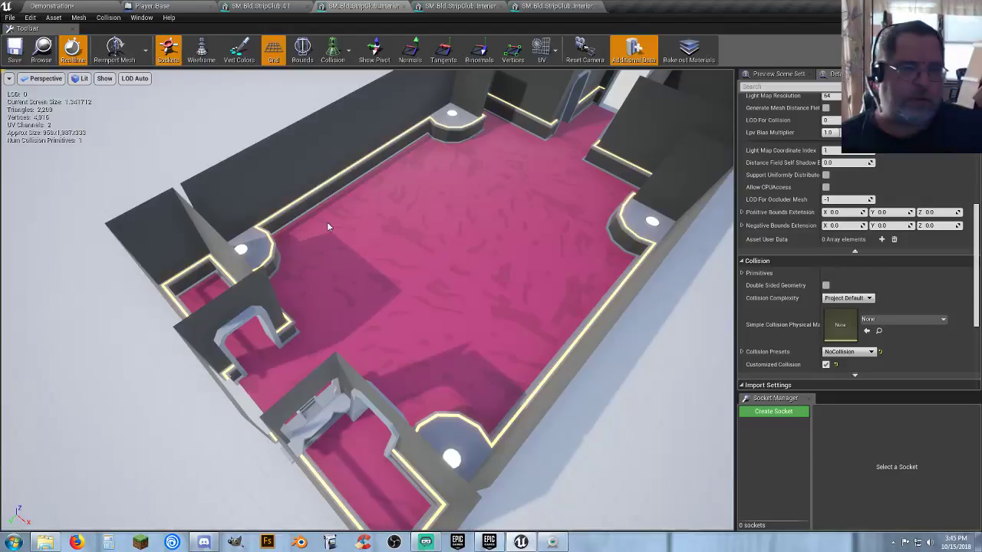
pyautogui.moveTo(366, 299); pyautogui.dragTo(261, 253, button='right')
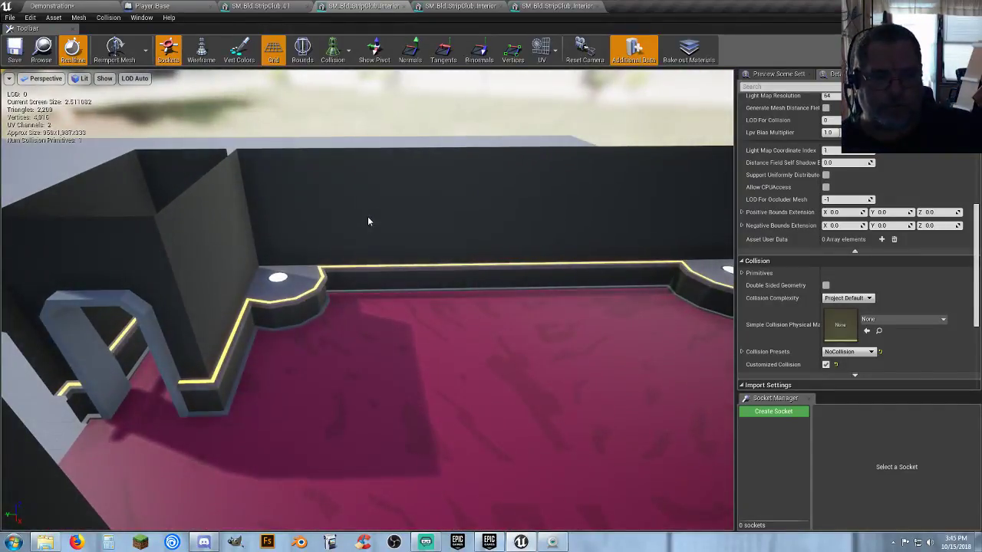
pyautogui.moveTo(367, 217); pyautogui.dragTo(429, 276)
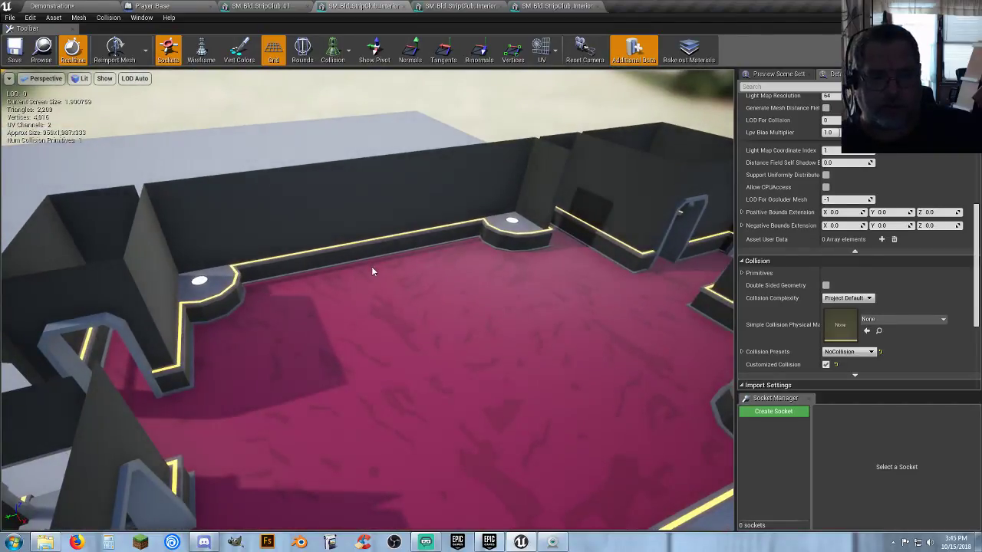
pyautogui.moveTo(371, 266); pyautogui.dragTo(380, 264)
pyautogui.moveTo(377, 419)
pyautogui.mouseDown()
pyautogui.moveTo(389, 417)
pyautogui.moveTo(377, 419)
pyautogui.mouseUp()
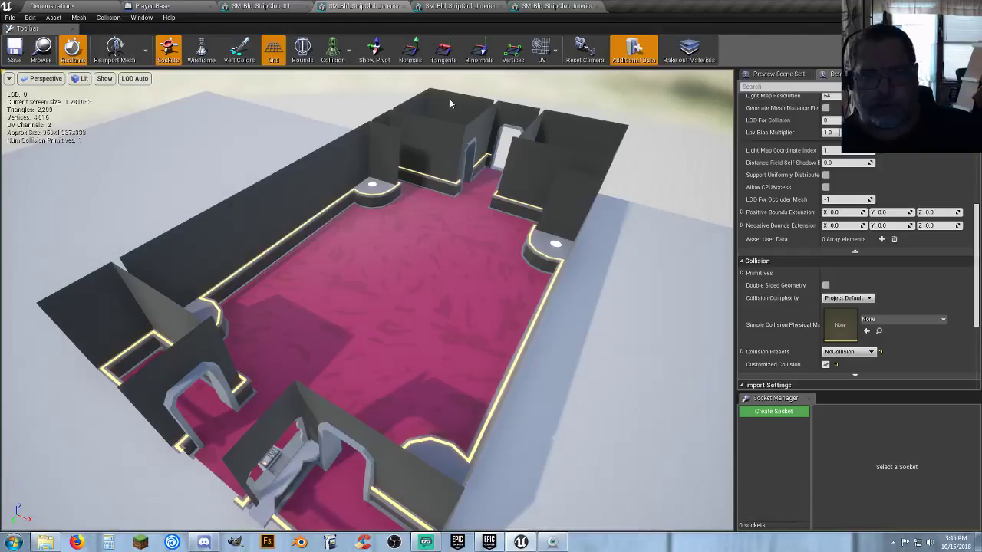
pyautogui.moveTo(320, 403); pyautogui.dragTo(349, 400)
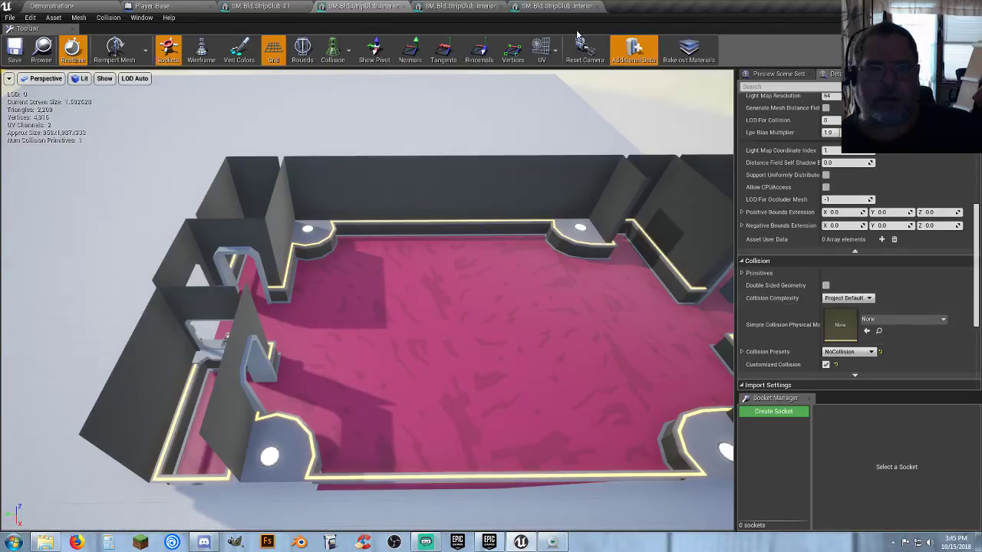
# - Set the collision complexity of SM_Bld_StripClub_01 to Use Complex Collision As Simple, save the mesh and close its editor
pyautogui.click(274, 7)
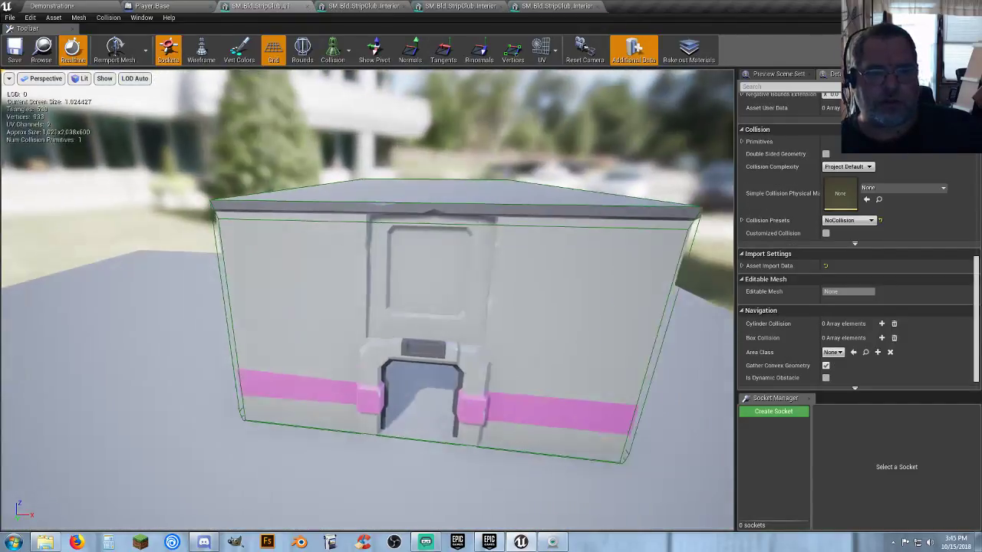
pyautogui.moveTo(443, 202); pyautogui.dragTo(477, 202, button='right')
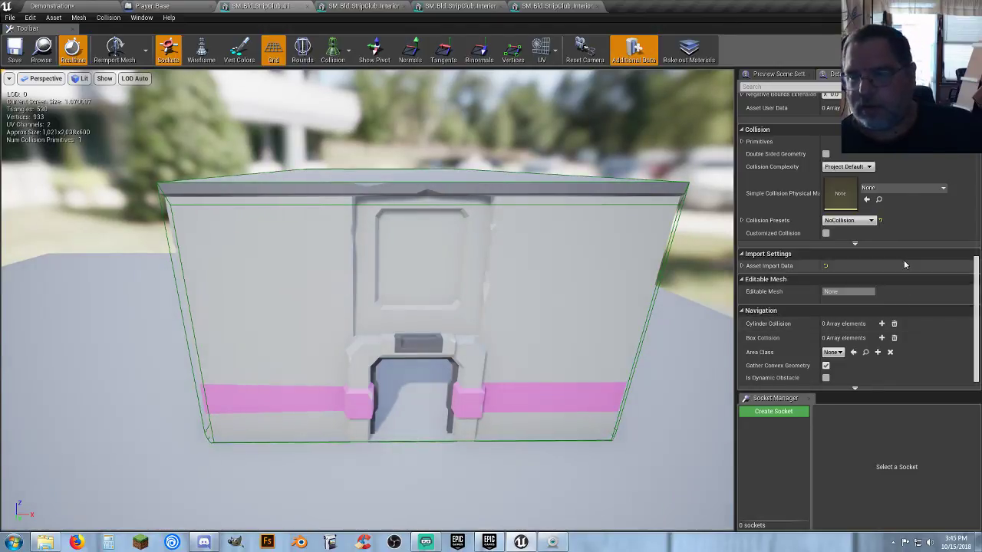
pyautogui.click(868, 167)
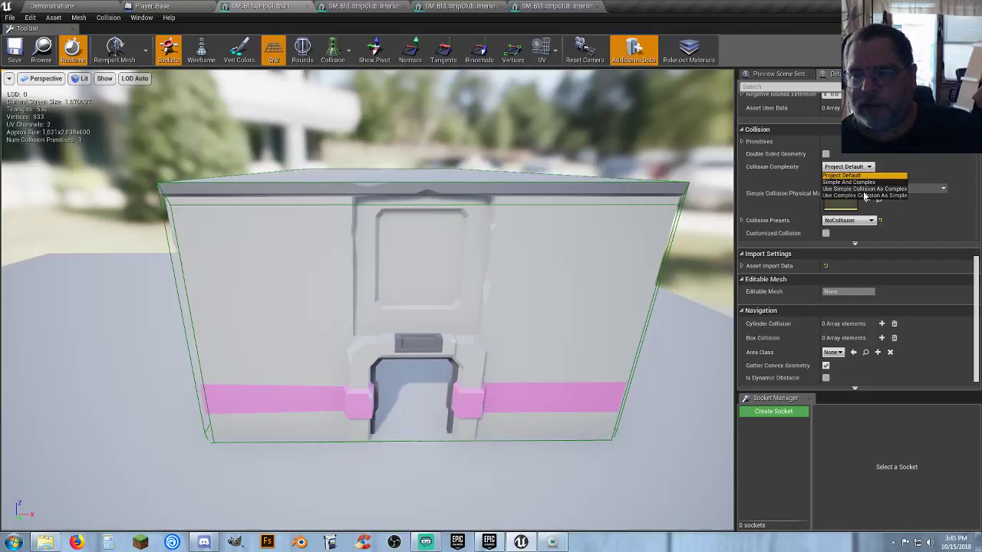
pyautogui.click(863, 196)
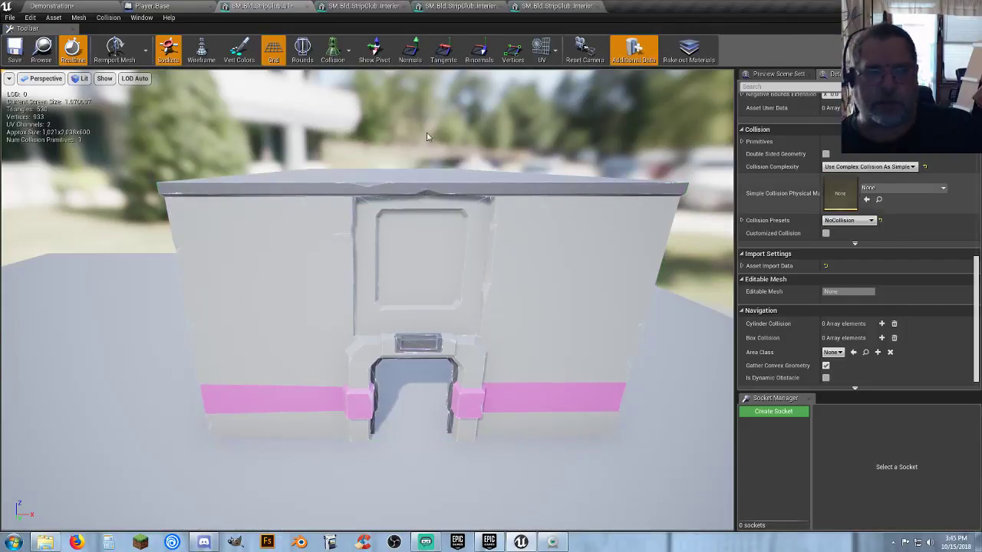
pyautogui.click(14, 49)
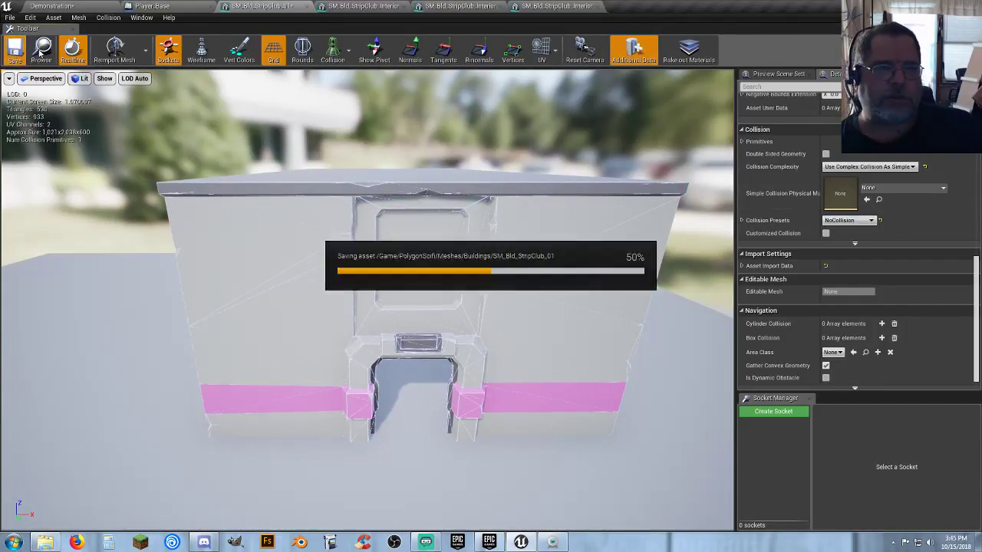
pyautogui.click(307, 6)
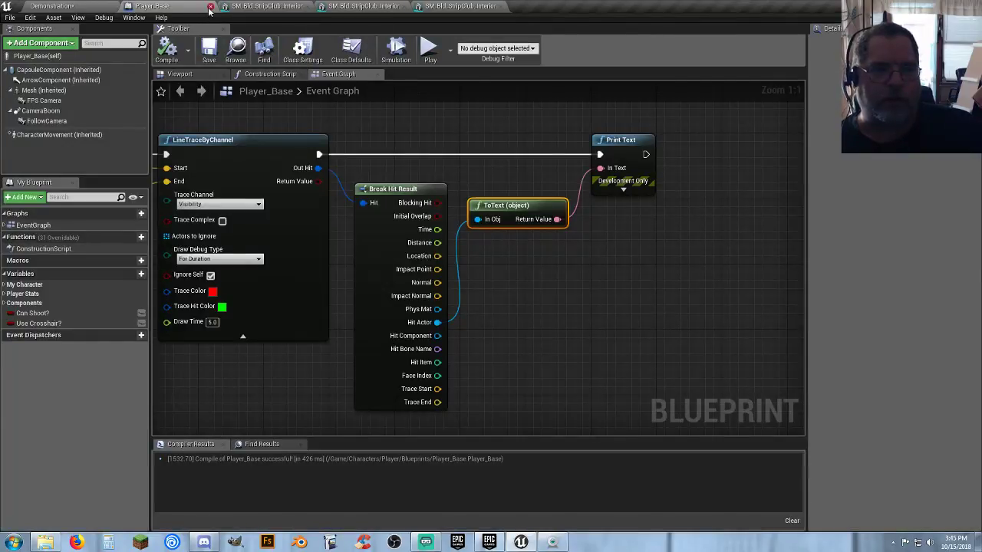
# - Set the collision complexity of SM_Bld_StripClub_Interior_01 to Use Complex Collision As Simple, save the mesh and close its editor
pyautogui.click(261, 6)
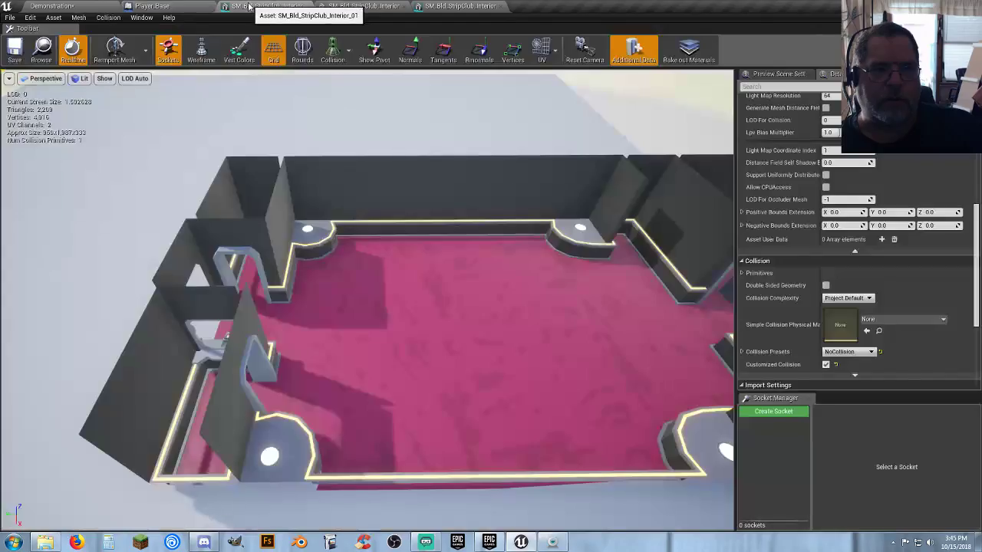
pyautogui.click(863, 297)
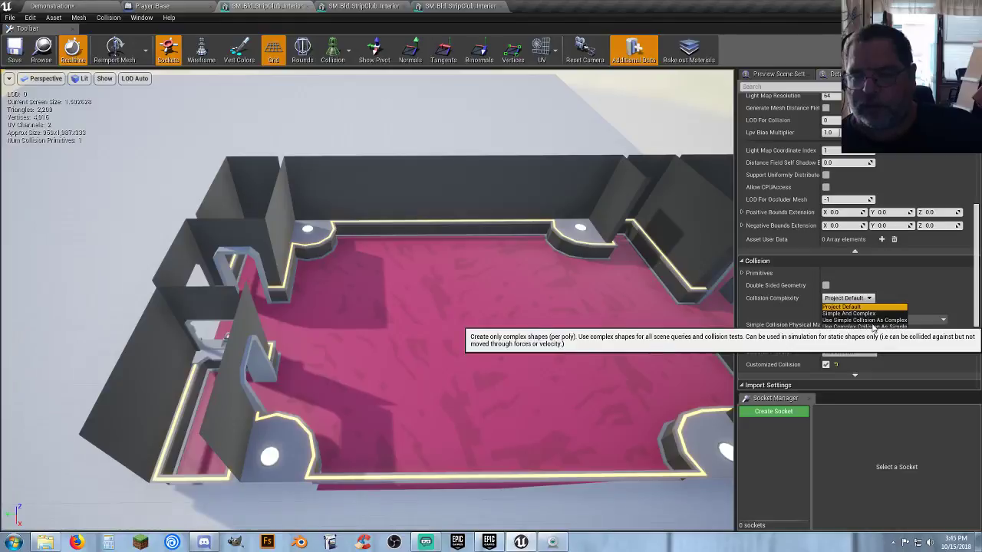
pyautogui.click(873, 327)
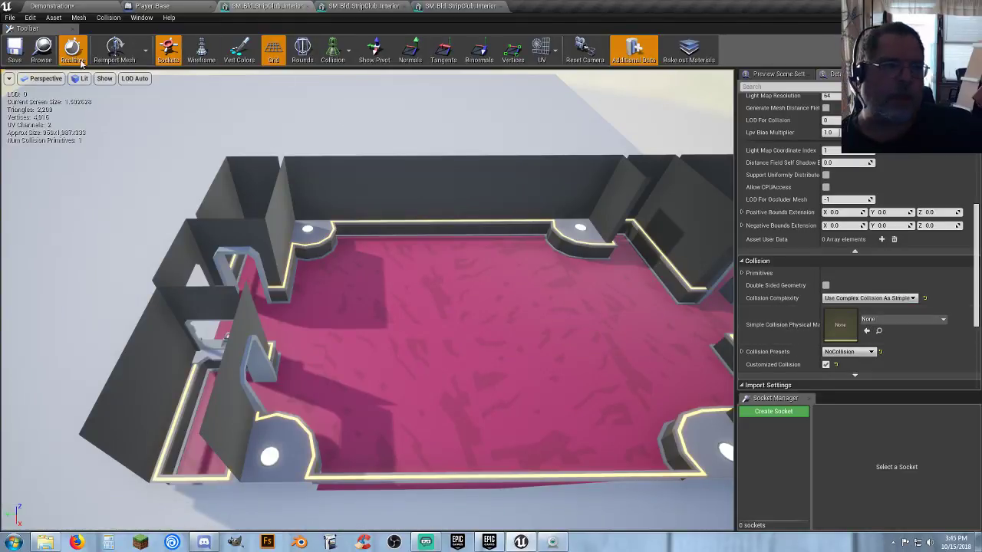
pyautogui.click(15, 50)
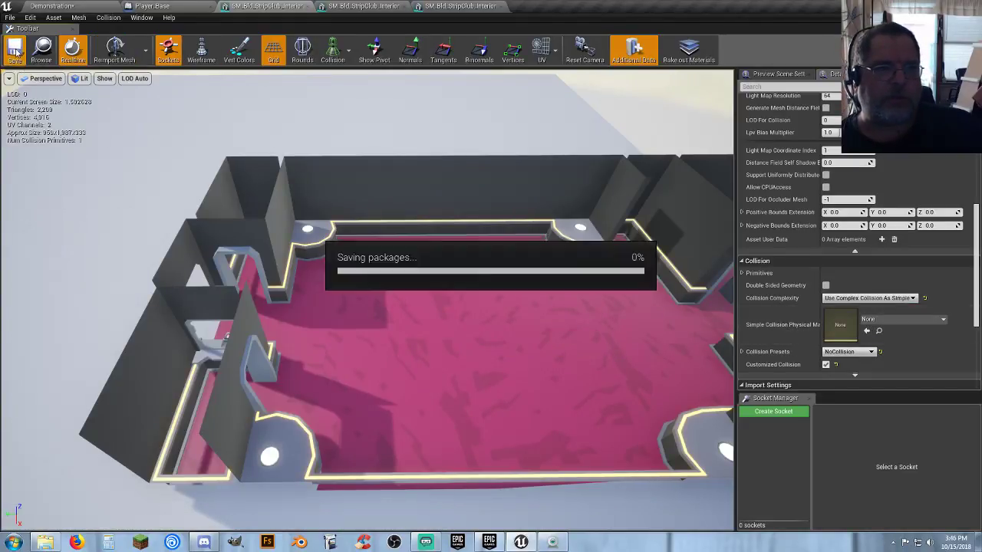
pyautogui.click(306, 7)
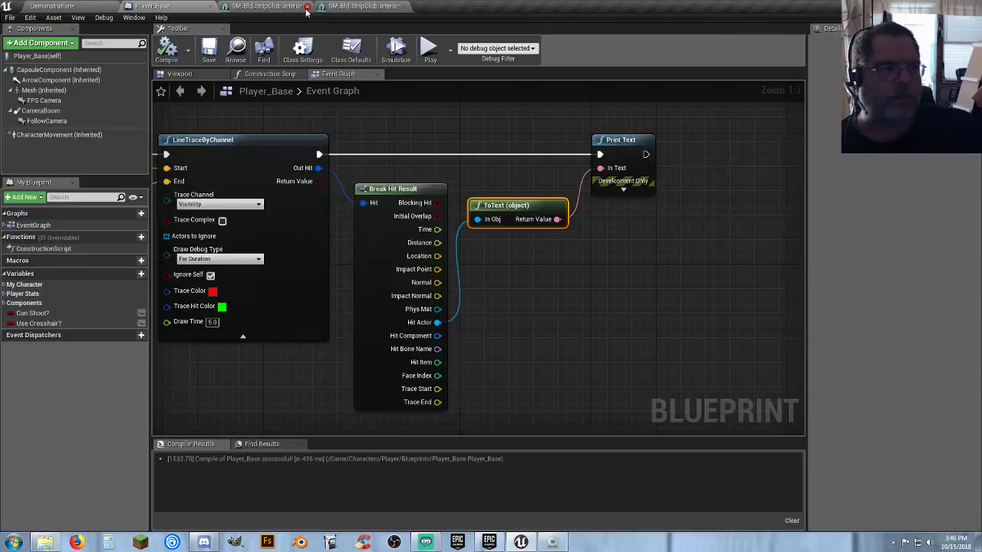
# - Set the collision complexity of the interior mesh with black columns and ceiling to Use Complex Collision As Simple, save it and close its editor
pyautogui.click(268, 7)
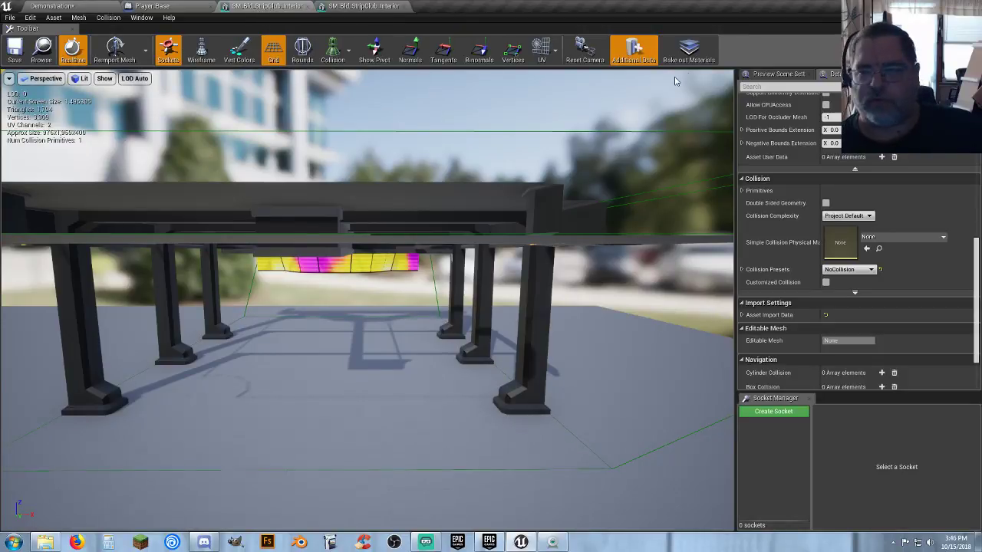
pyautogui.click(848, 216)
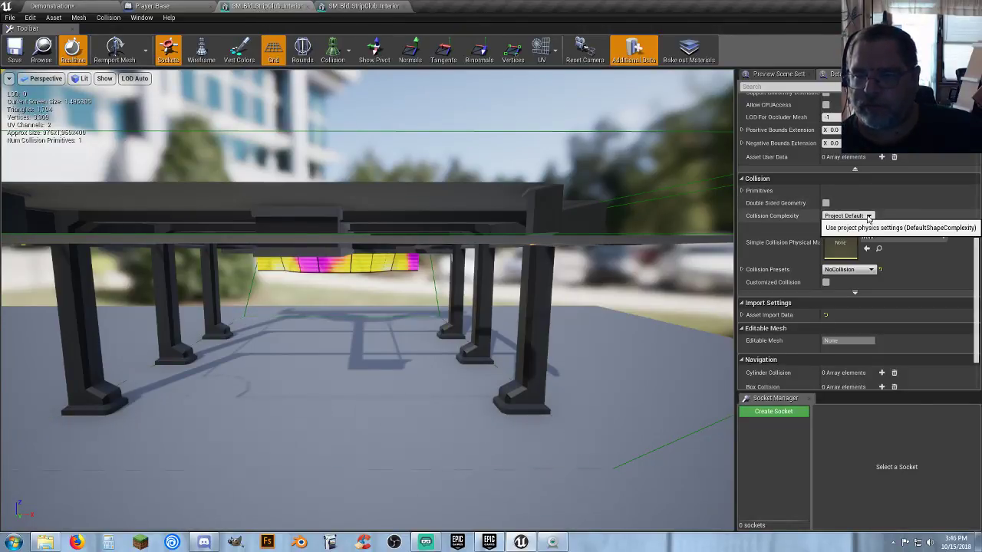
pyautogui.click(865, 244)
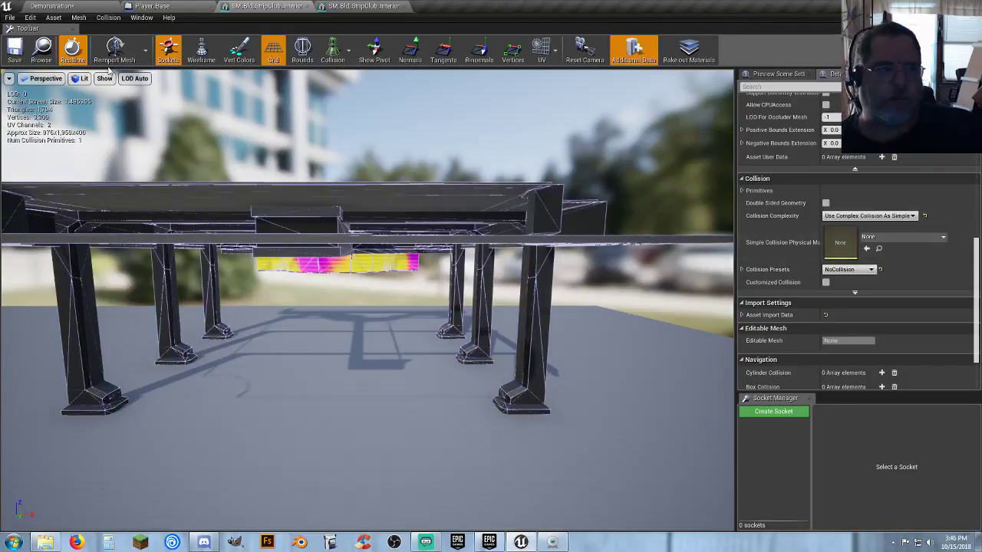
pyautogui.click(10, 55)
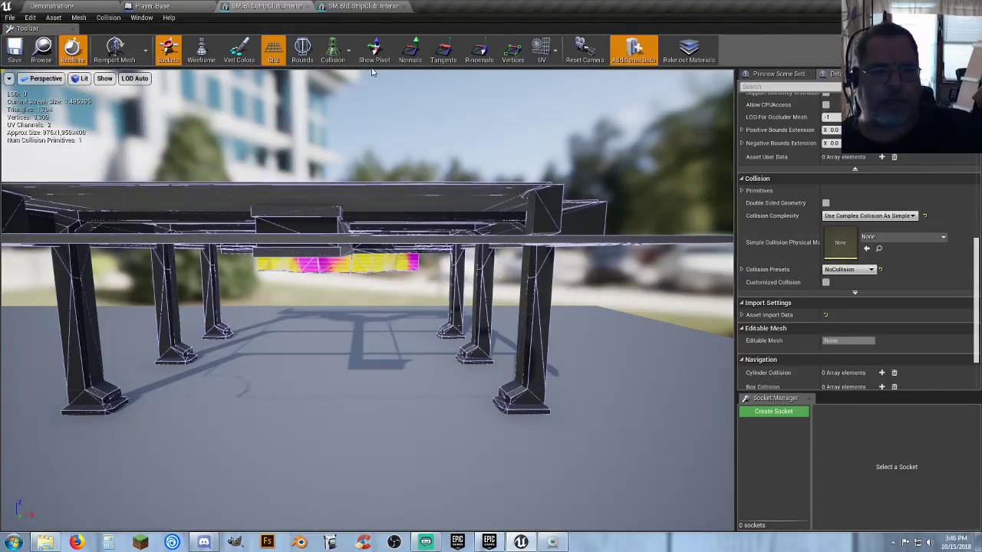
pyautogui.click(306, 7)
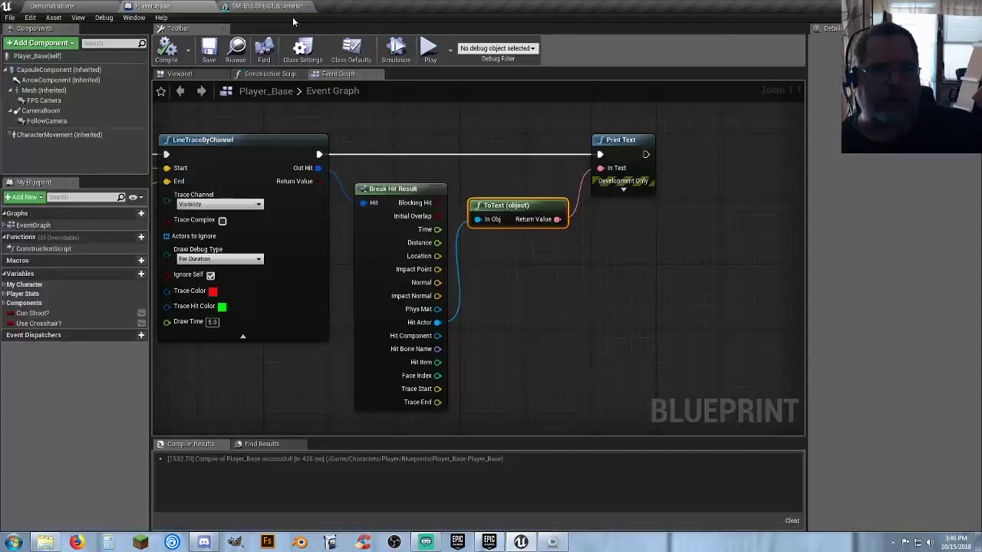
# - Give the pink panel interior mesh Use Complex Collision As Simple complexity and the BlockAll collision preset, save it and close its editor
pyautogui.click(270, 7)
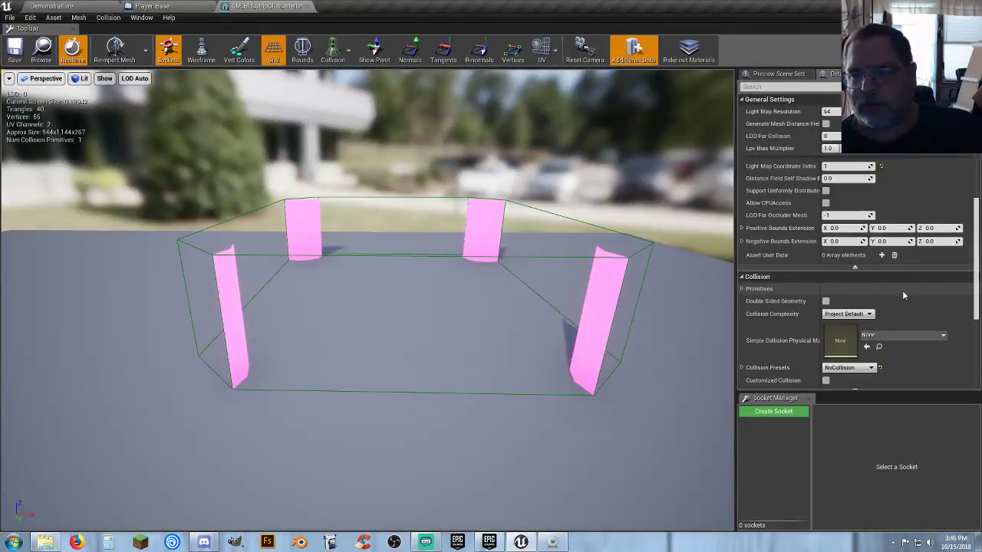
pyautogui.click(847, 314)
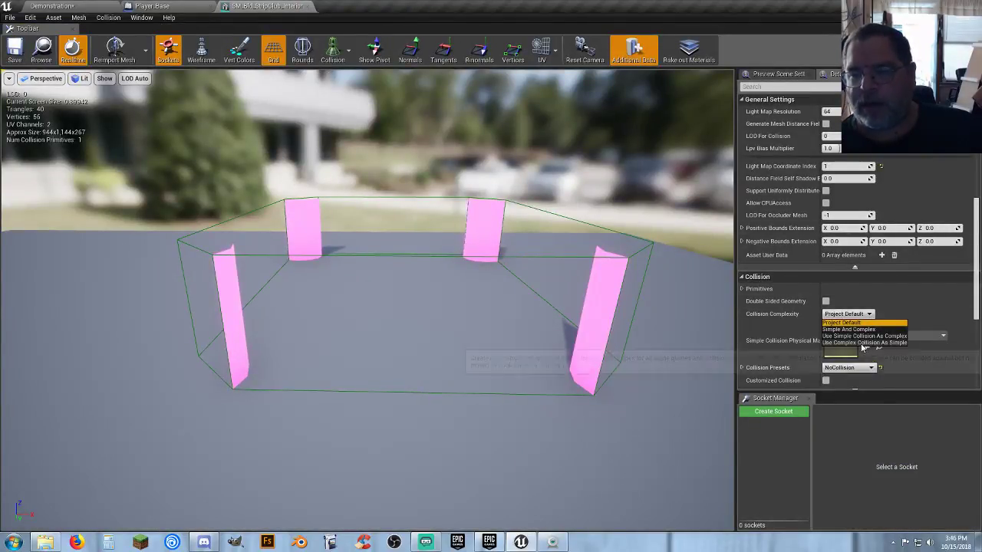
pyautogui.click(863, 342)
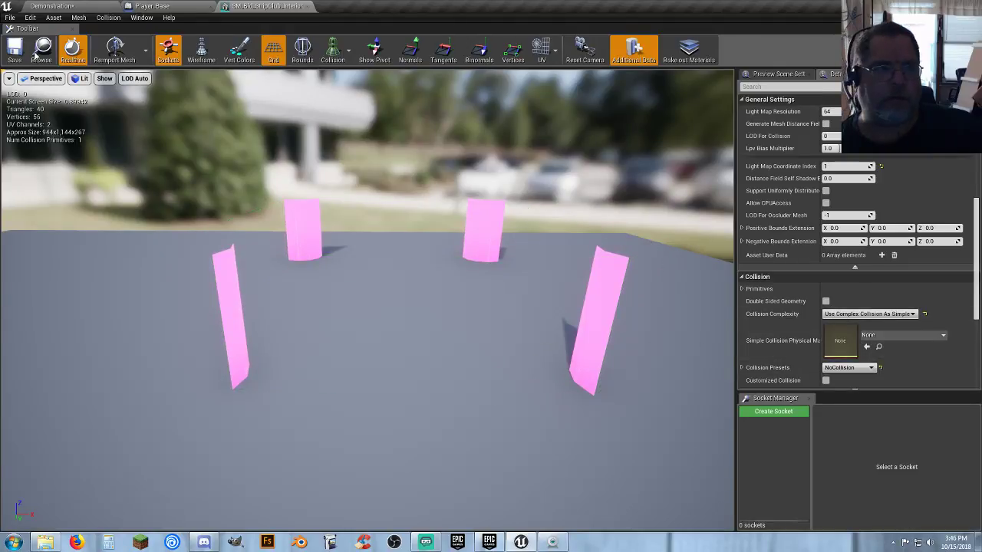
pyautogui.click(857, 369)
pyautogui.click(848, 391)
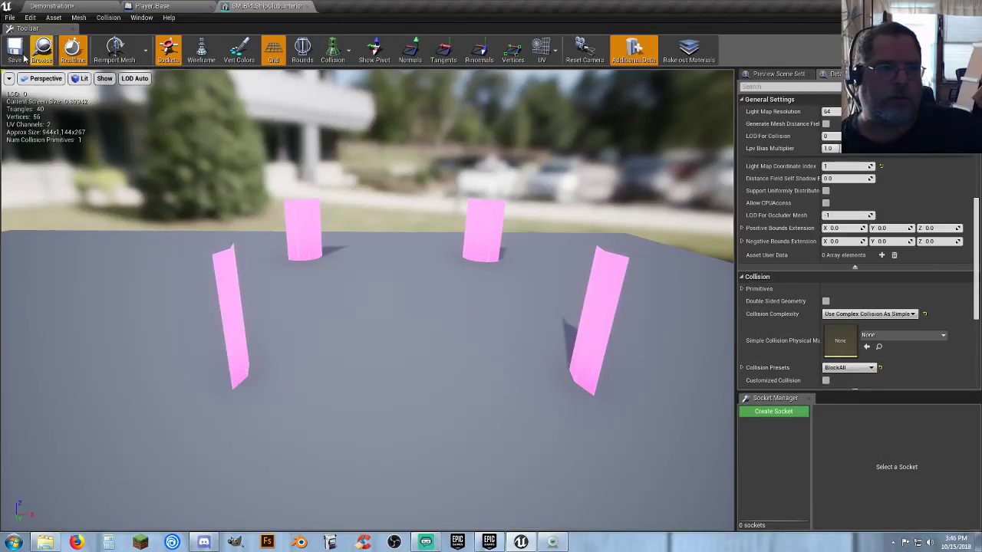
pyautogui.click(301, 6)
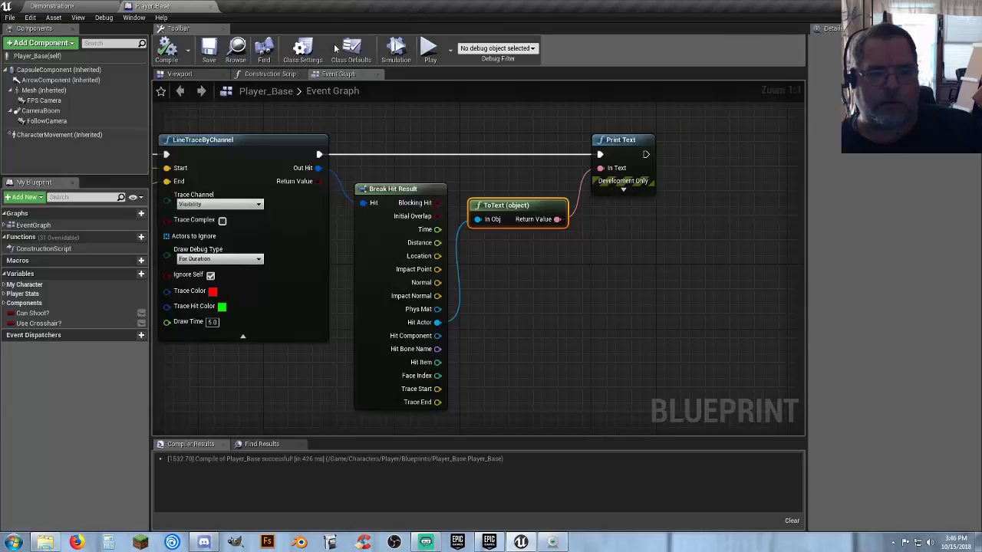
# - Close the Player_Base blueprint, and set the collision preset of SM_Bld_StripClub_01 to BlockAll, saving the mesh and closing its editor
pyautogui.click(210, 8)
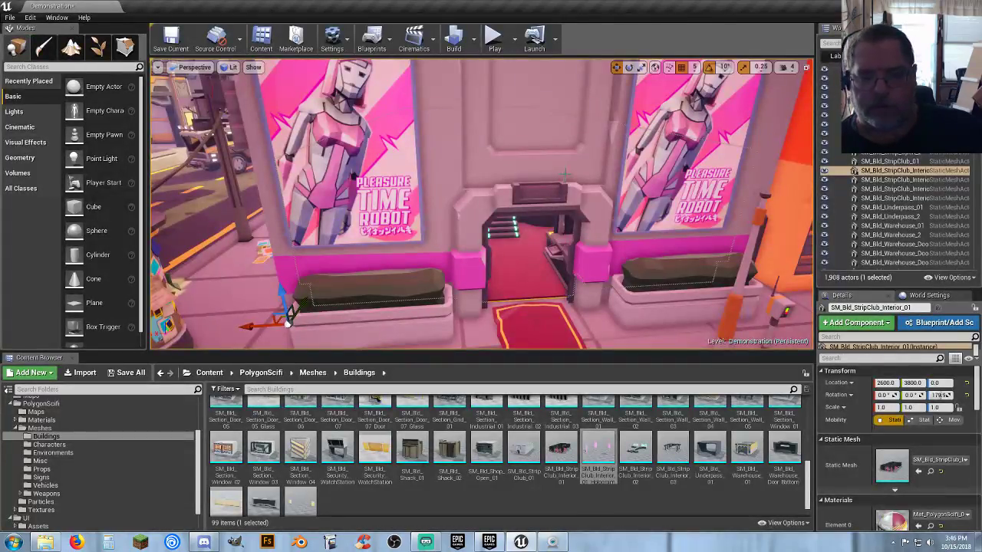
pyautogui.doubleClick(519, 459)
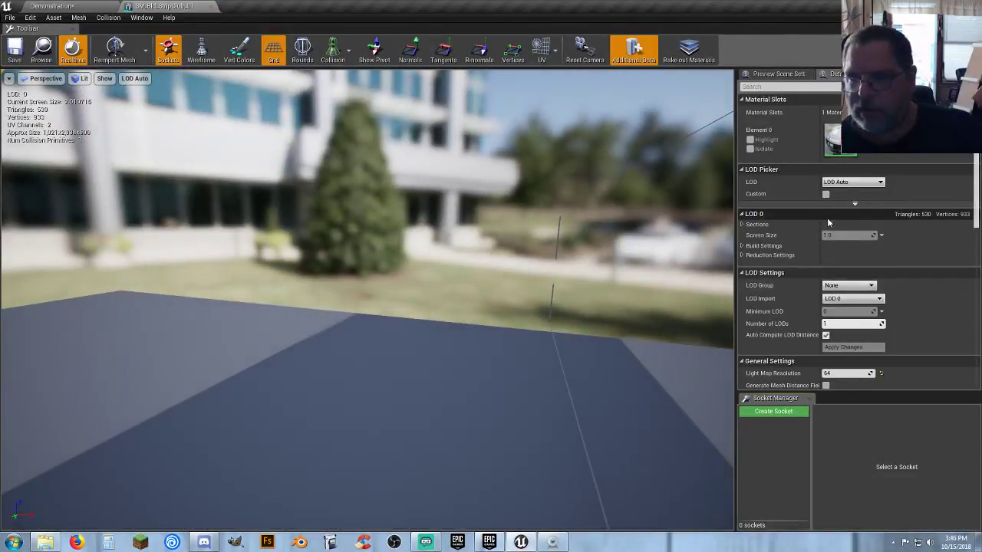
pyautogui.click(742, 216)
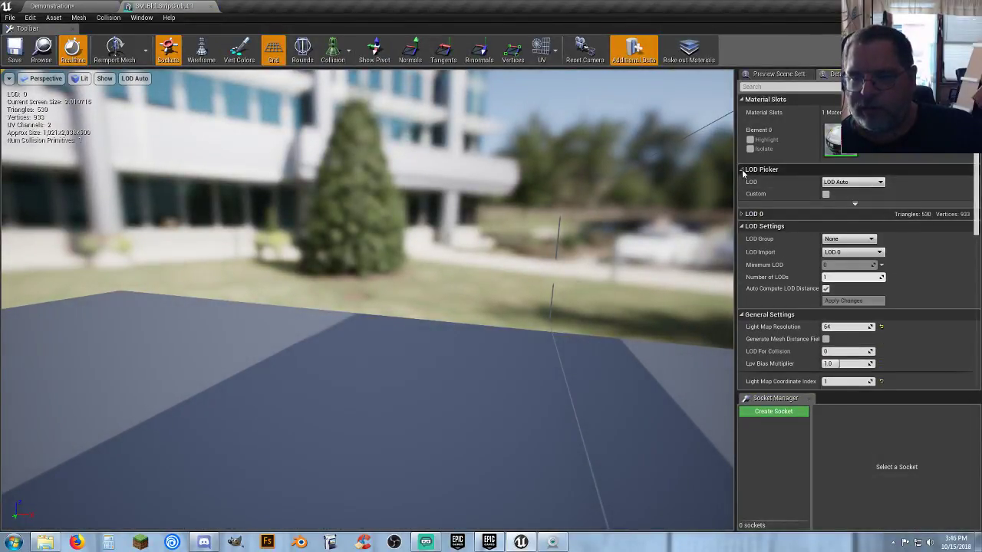
pyautogui.click(742, 169)
pyautogui.click(742, 194)
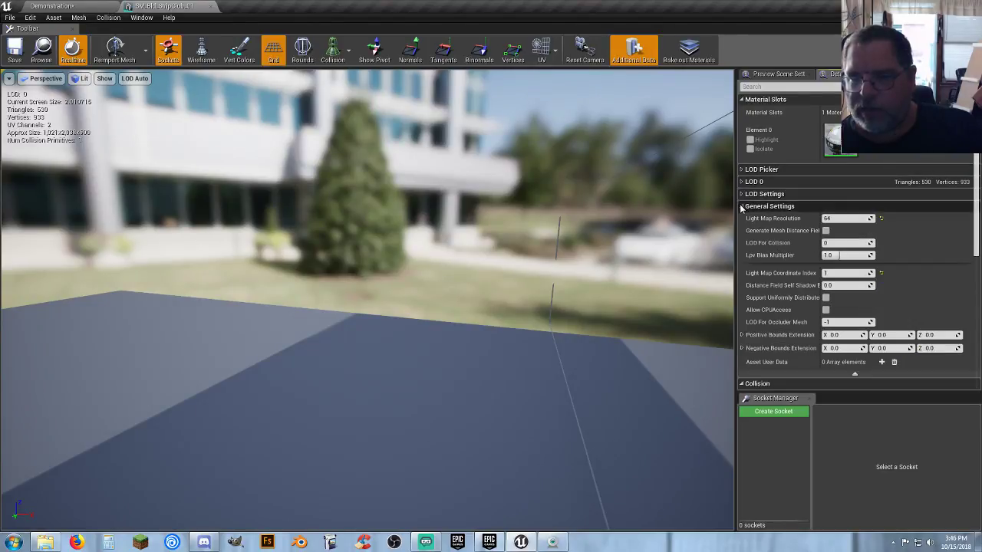
pyautogui.click(742, 206)
pyautogui.click(847, 309)
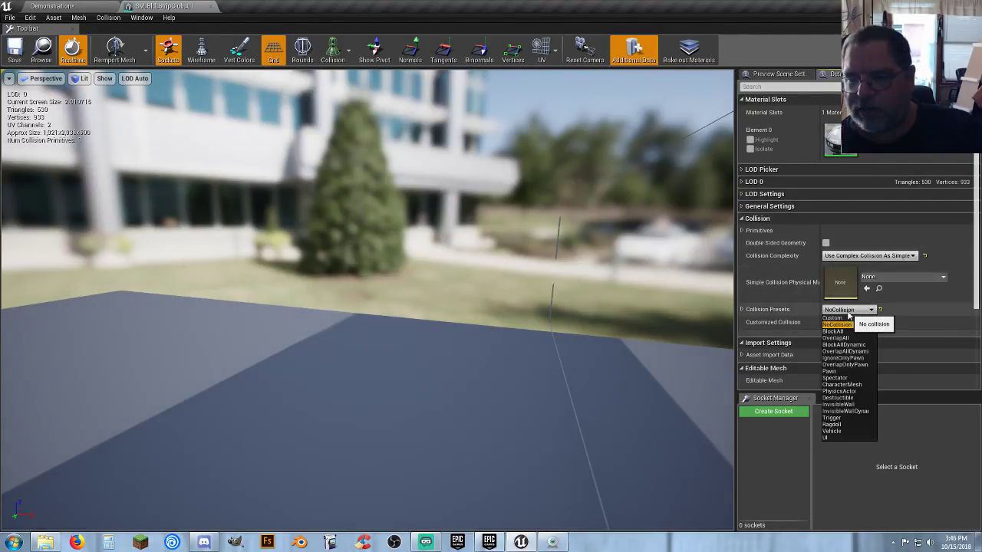
pyautogui.click(841, 332)
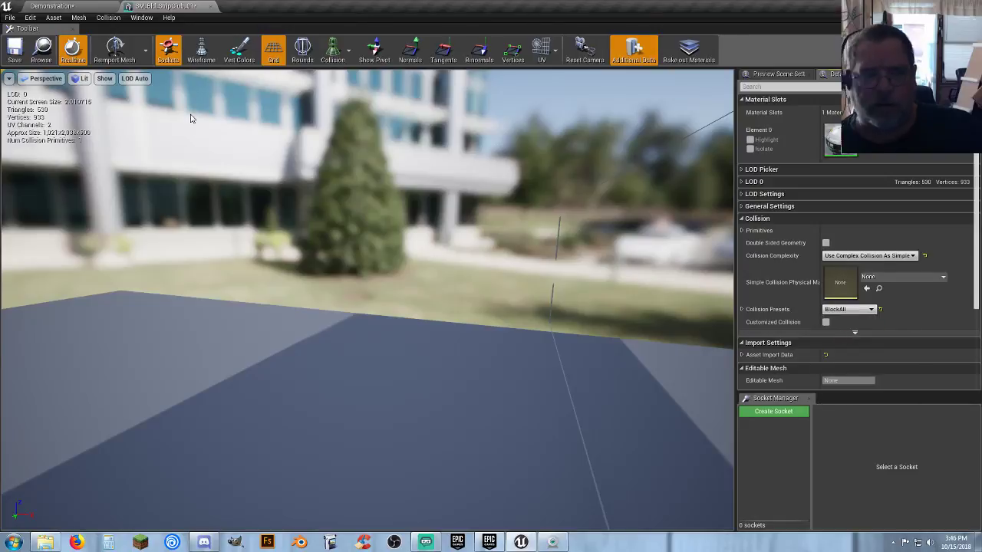
pyautogui.click(14, 52)
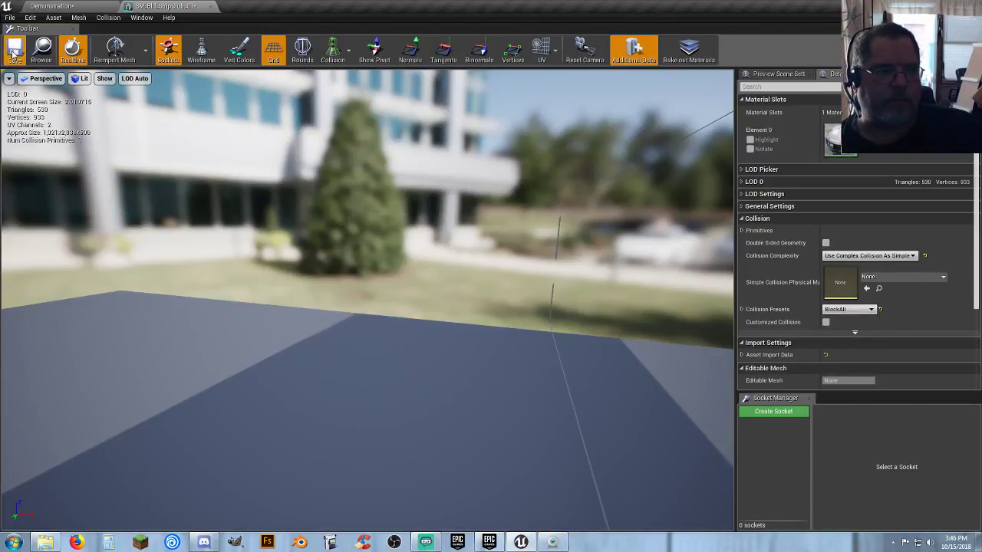
pyautogui.click(211, 7)
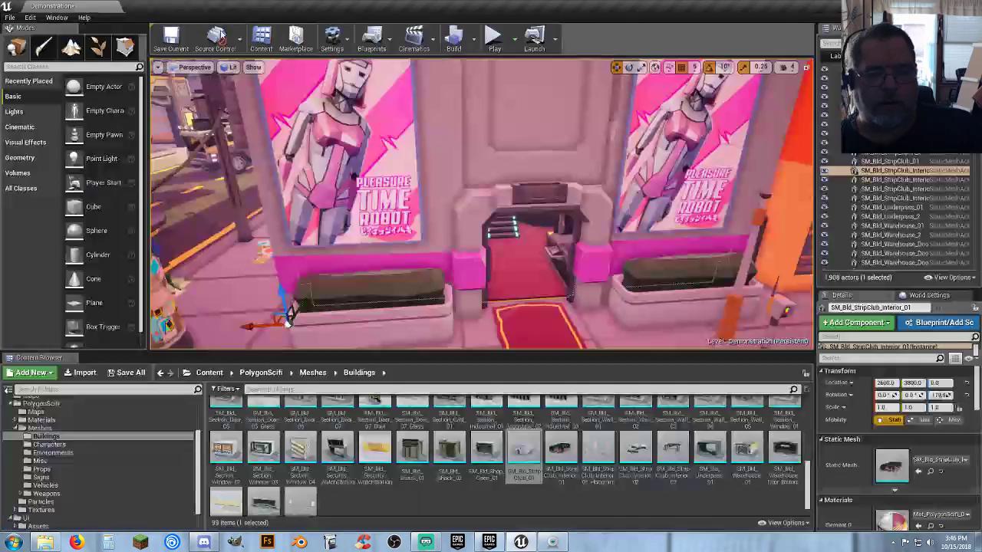
# - Set the collision preset of SM_Bld_StripClub_Interior_01 to BlockAll, save and close it, and check the pink panel mesh's collision settings
pyautogui.doubleClick(563, 450)
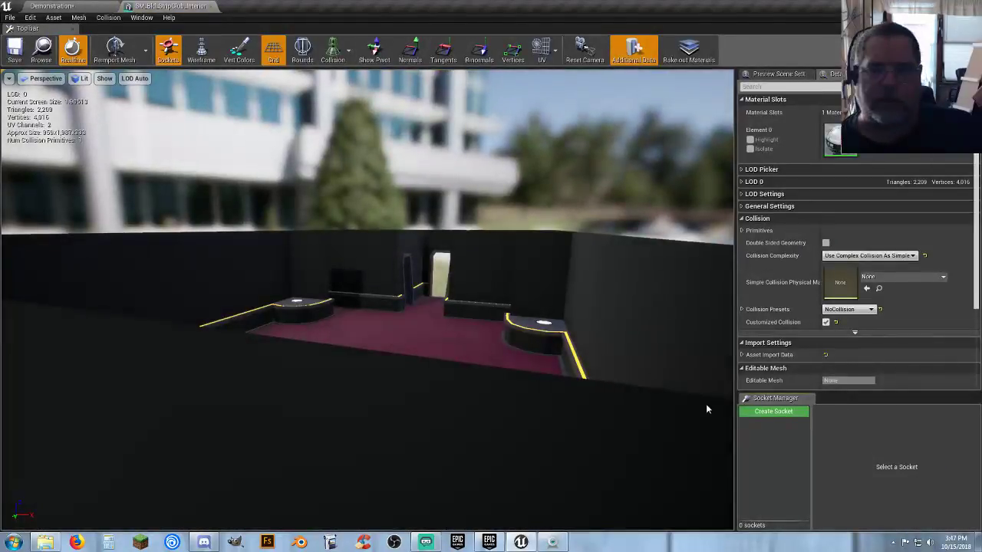
pyautogui.click(867, 309)
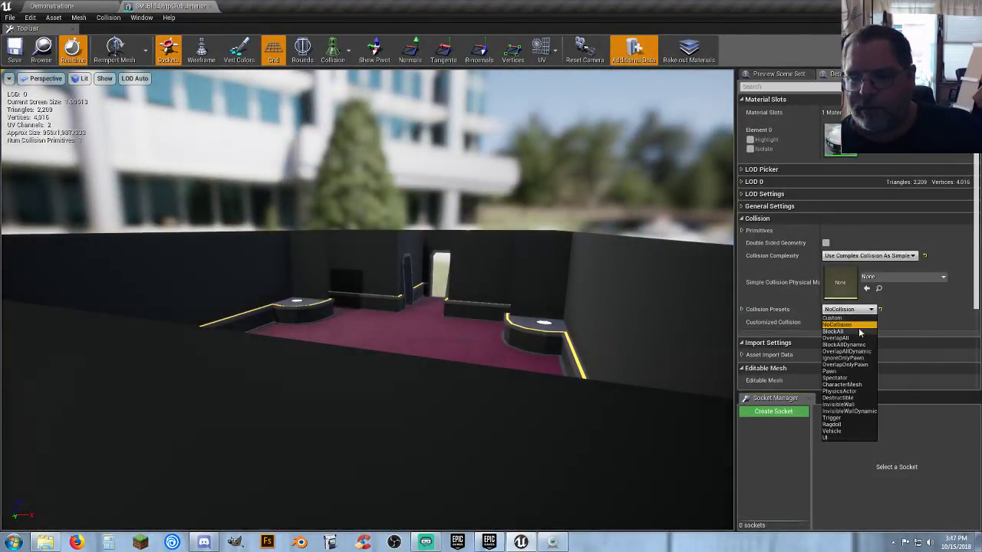
pyautogui.click(858, 332)
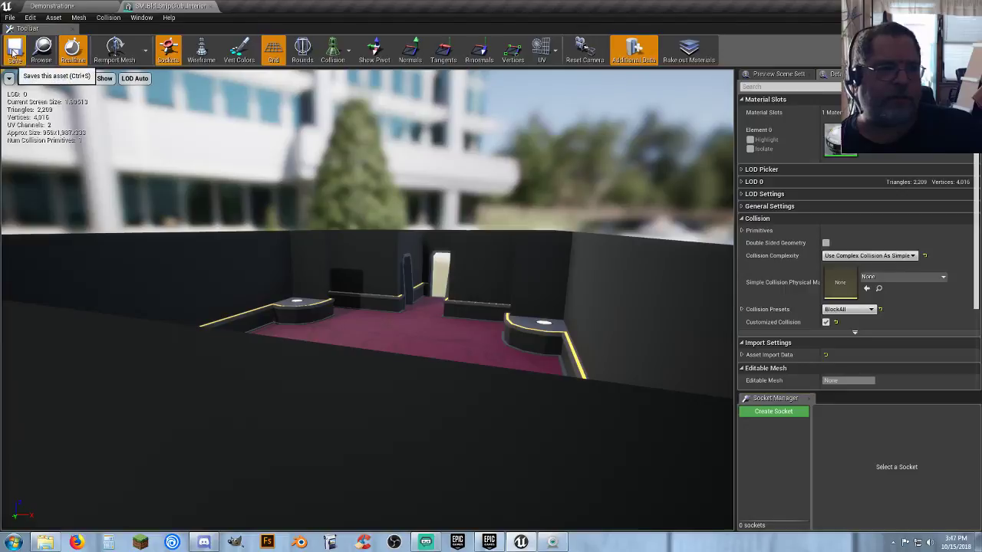
pyautogui.click(211, 7)
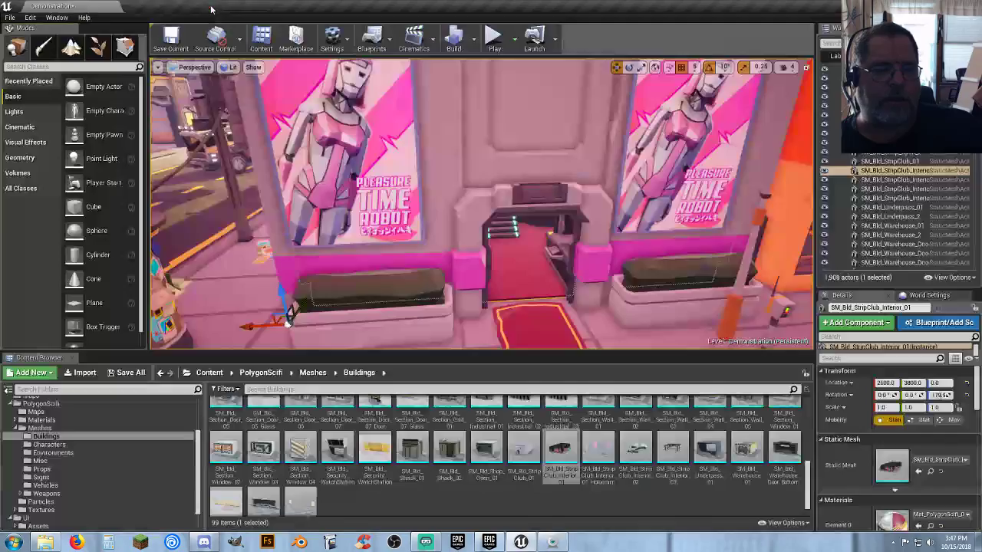
pyautogui.doubleClick(598, 458)
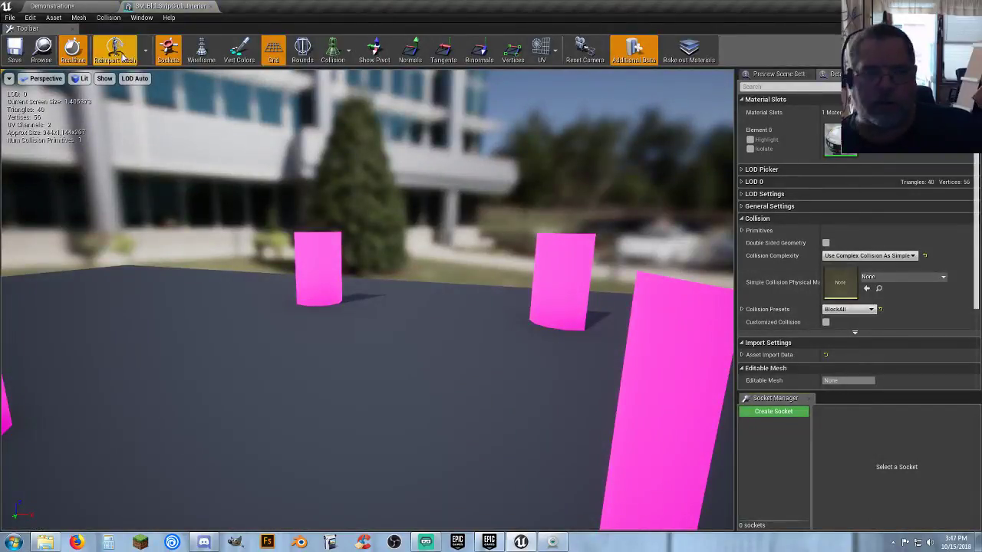
pyautogui.click(211, 6)
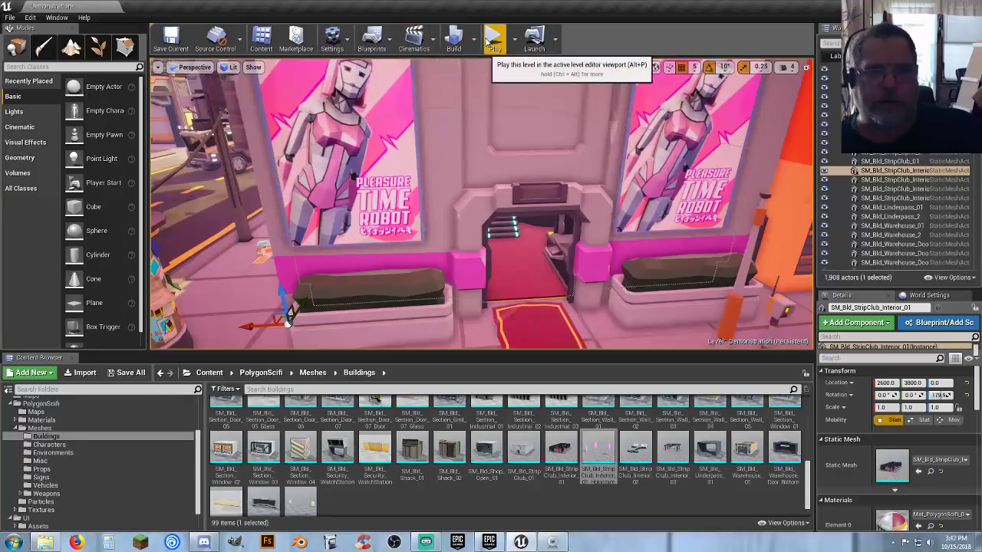
# - Play-test the level by running the character into the club and moving and jumping around the stage, stairs and walls, ending the session when done
pyautogui.click(478, 144)
pyautogui.press('w')
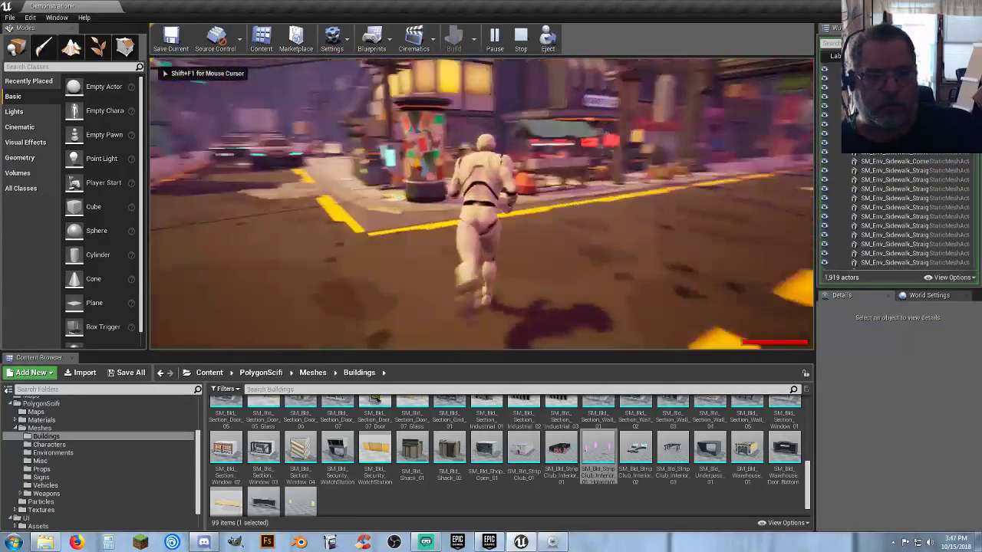
pyautogui.press('w')
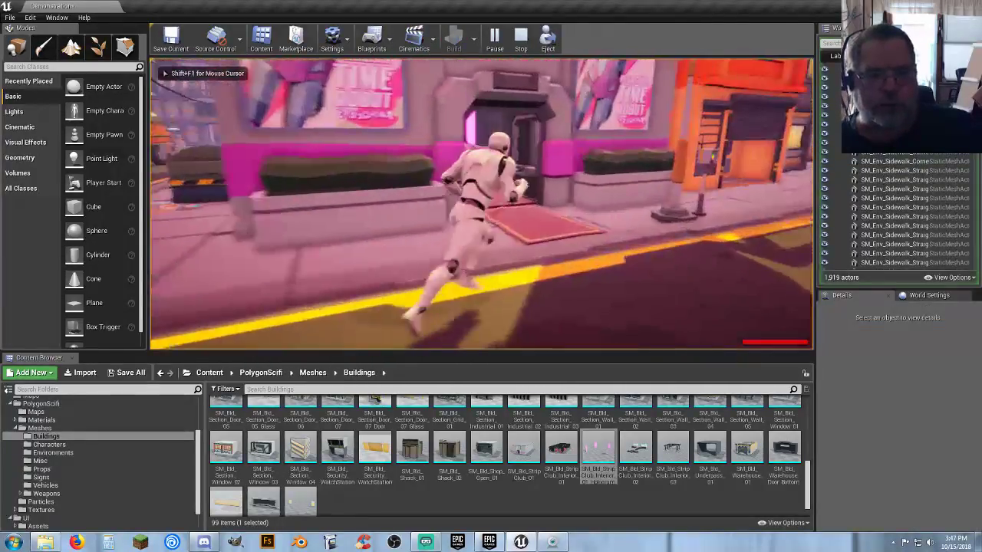
pyautogui.press('w')
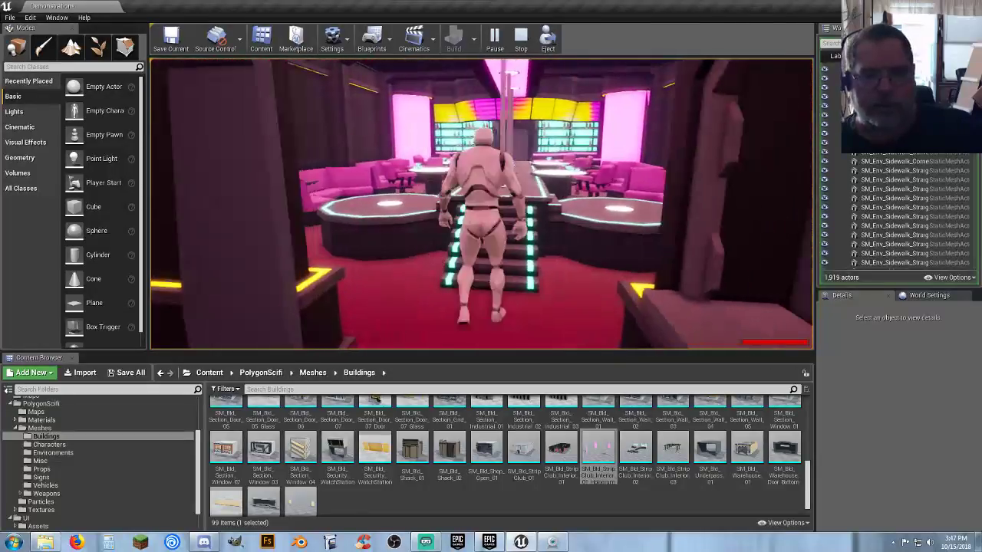
pyautogui.press('w')
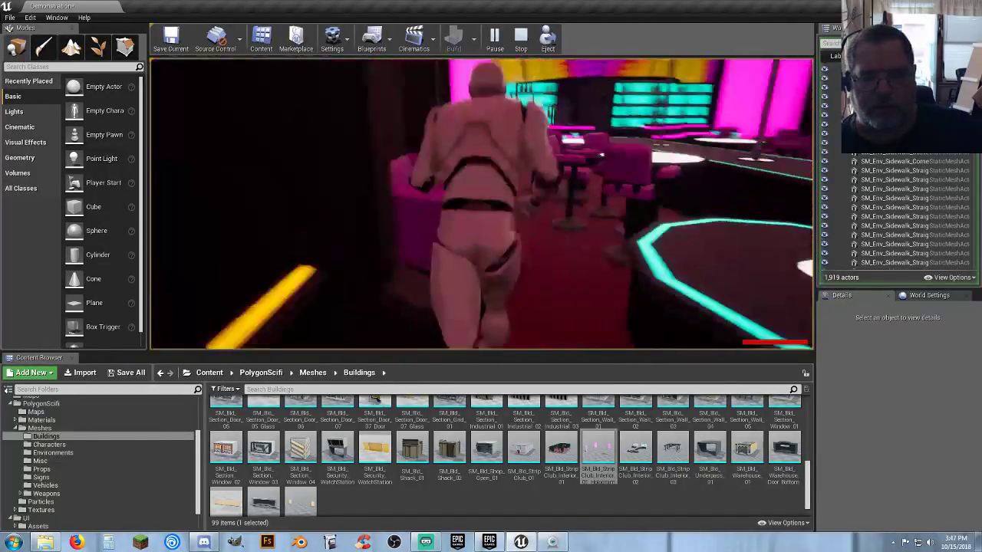
pyautogui.press('w')
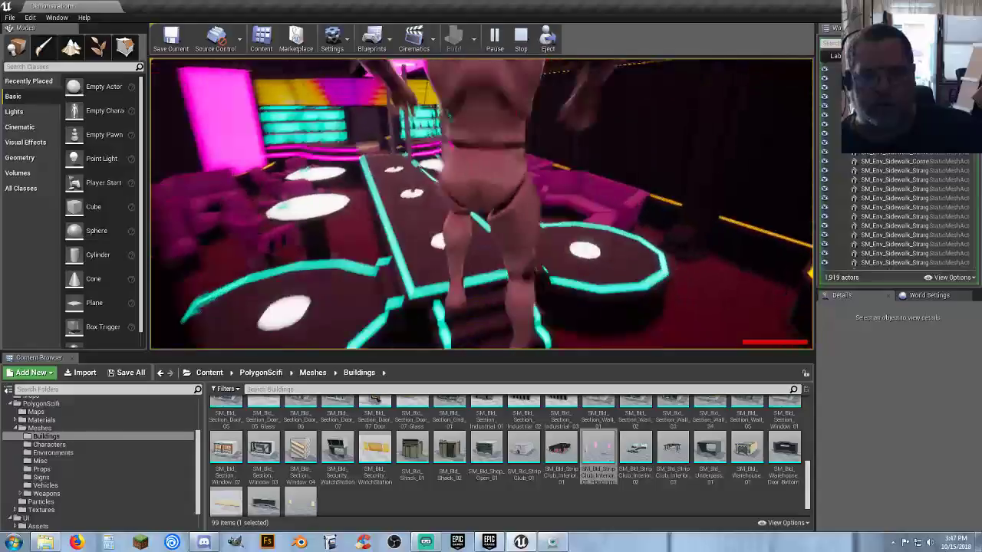
pyautogui.press('w')
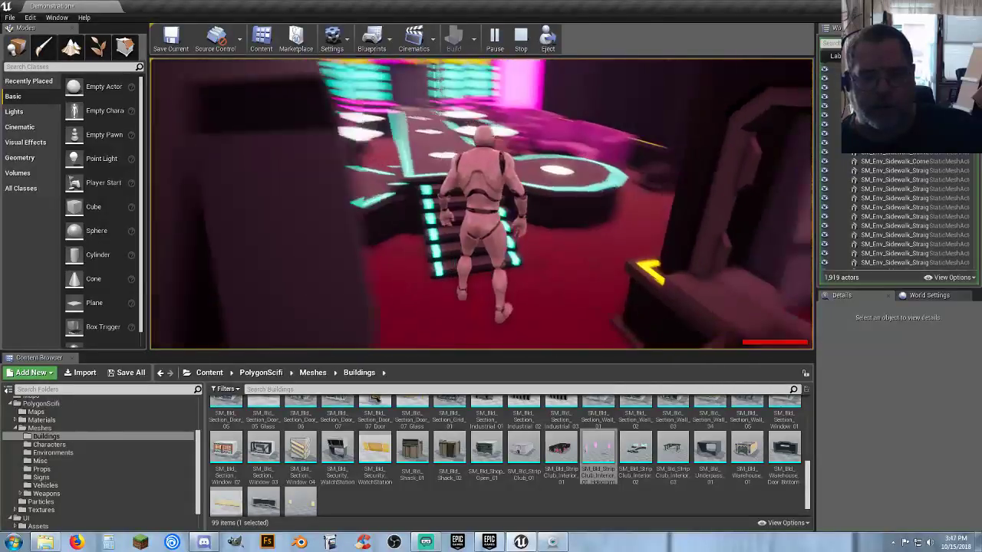
pyautogui.press('w')
pyautogui.press('space')
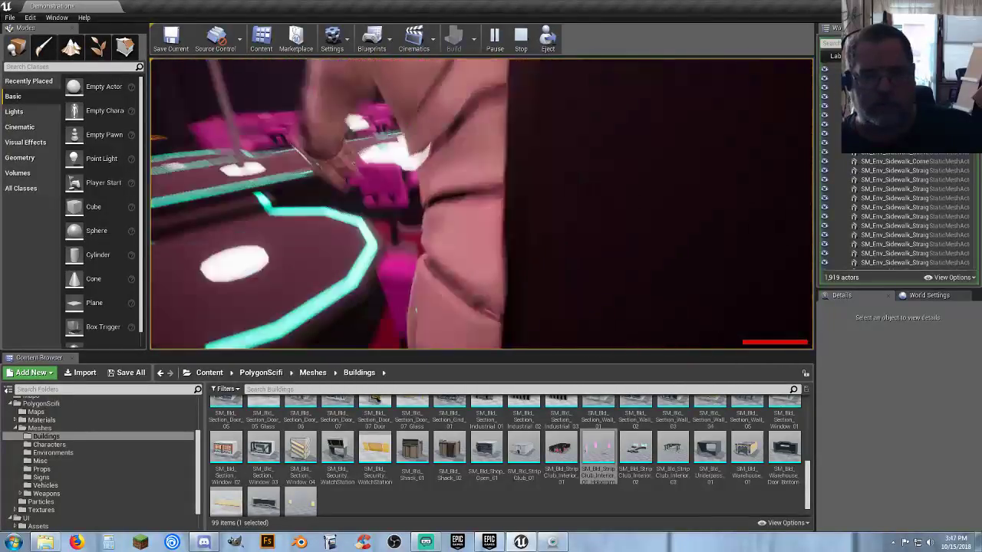
pyautogui.press('w')
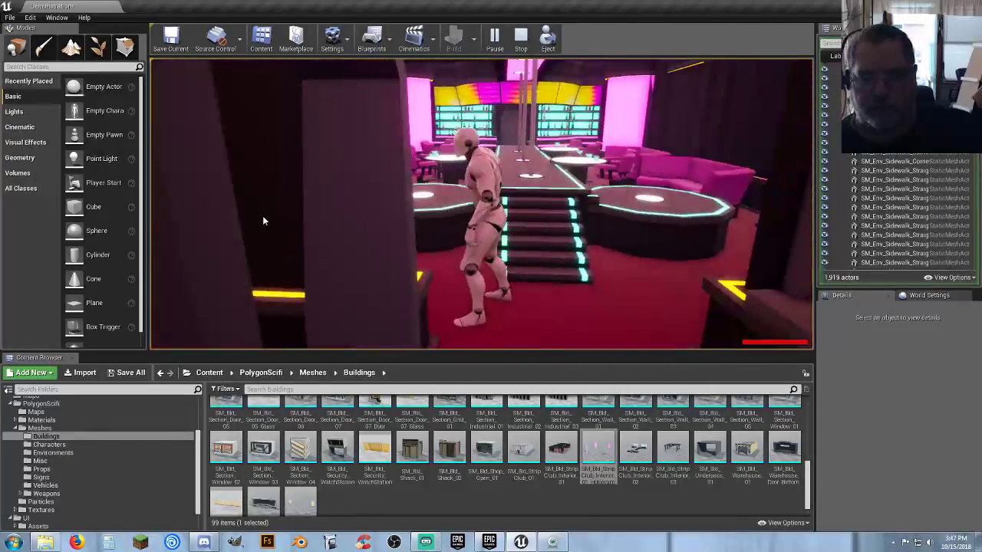
pyautogui.press('Escape')
# - Set the collision complexity of SM_Bld_StripClub_Interior_02, the stage and bar mesh, to Use Complex Collision As Simple and save it
pyautogui.doubleClick(636, 459)
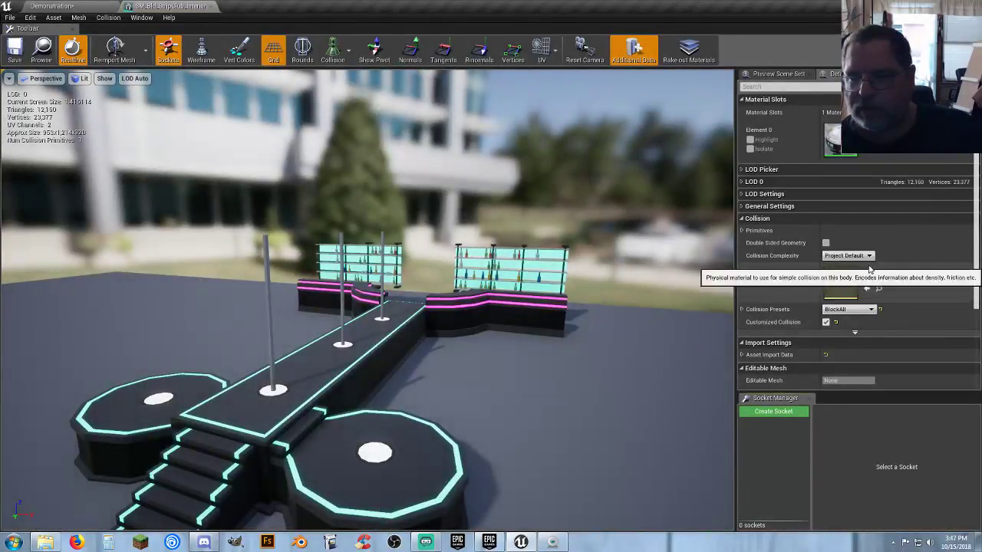
pyautogui.click(864, 284)
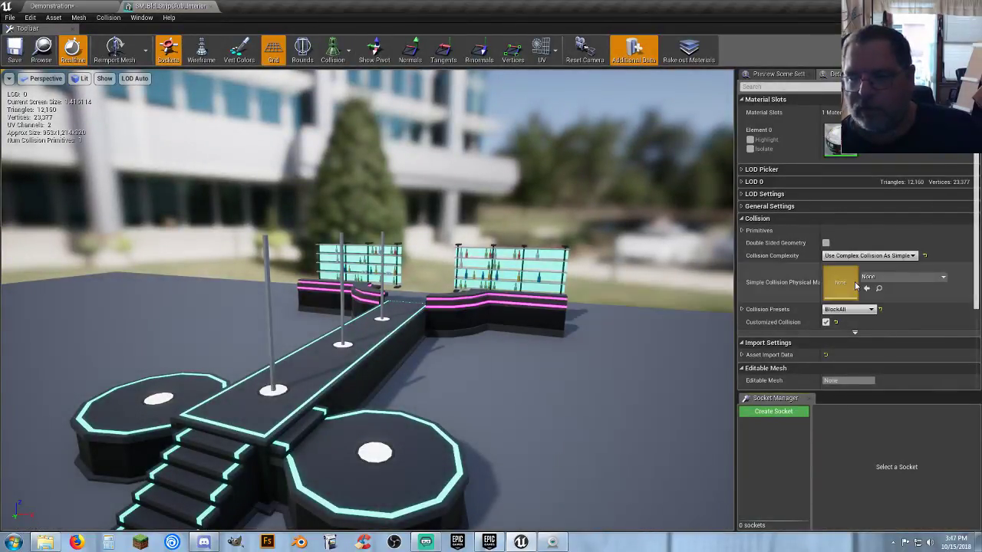
pyautogui.click(14, 50)
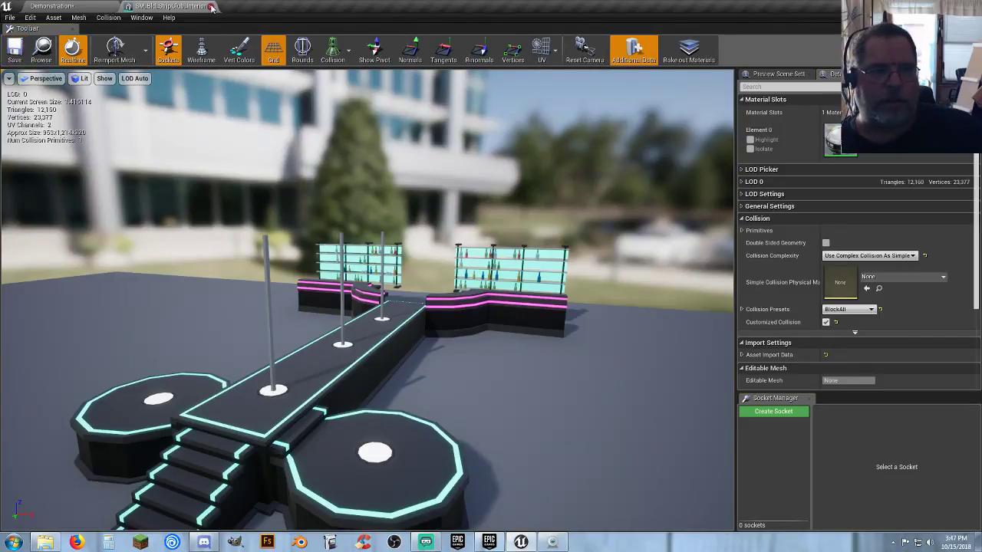
# - Close the stage mesh's editor and play-test the level, running the character through the club and back out onto the street
pyautogui.click(212, 6)
pyautogui.click(495, 40)
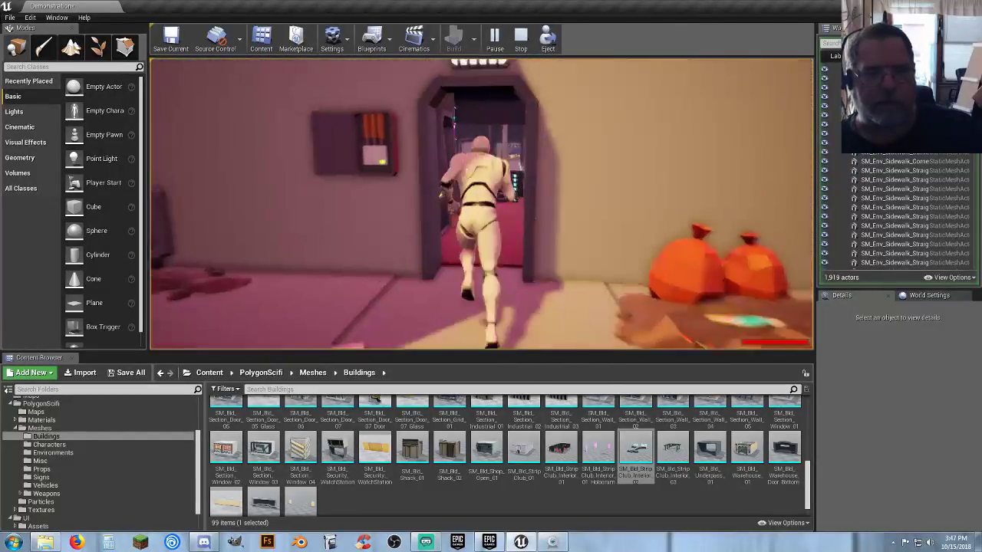
pyautogui.press('w')
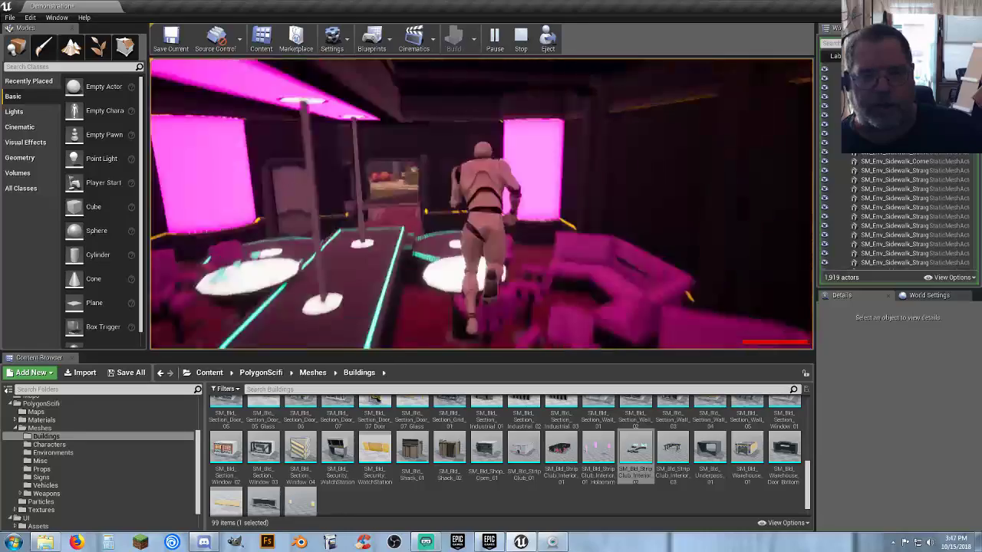
pyautogui.press('w')
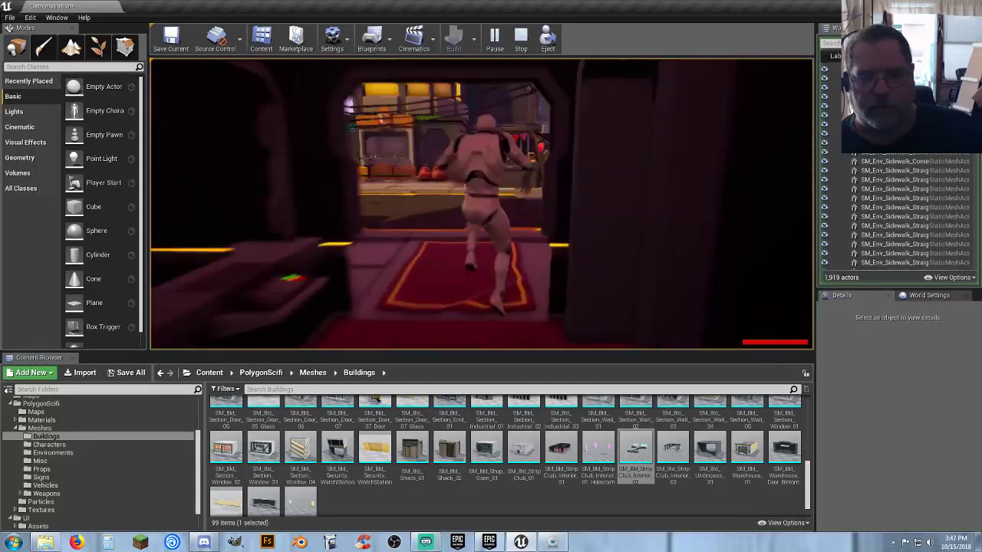
pyautogui.press('w')
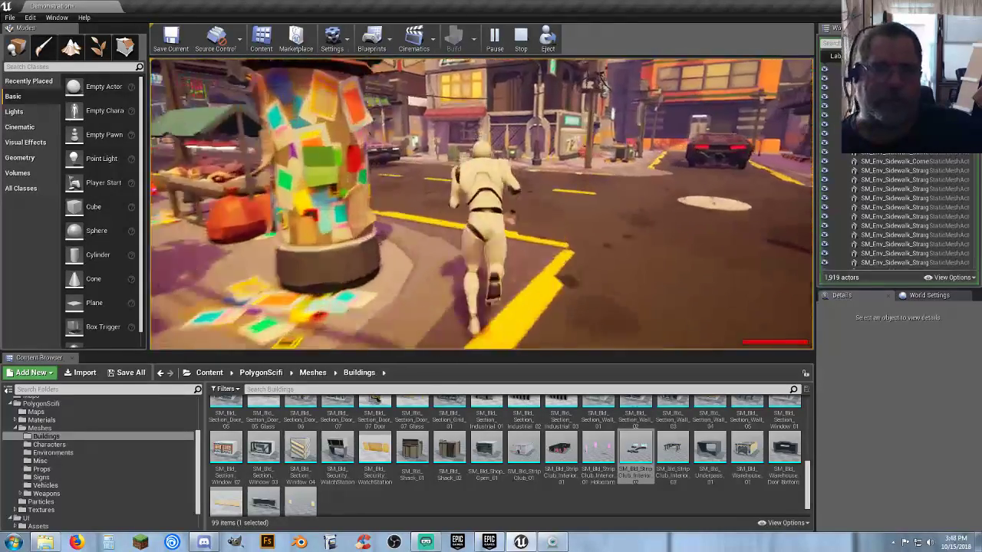
pyautogui.press('w')
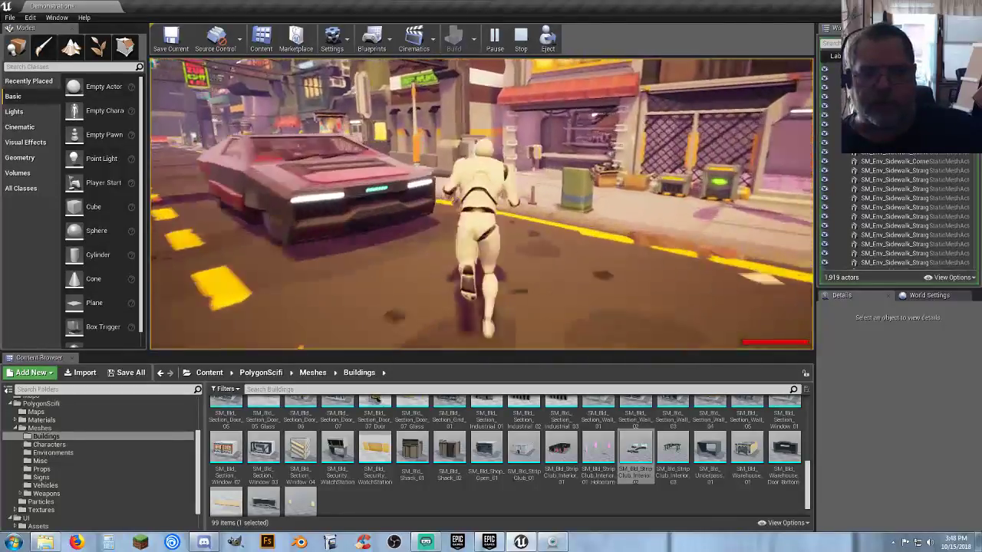
# - Run to the chop shop entrance, switch to first-person view, fire line traces at its doorway, and end the play session
pyautogui.press('w')
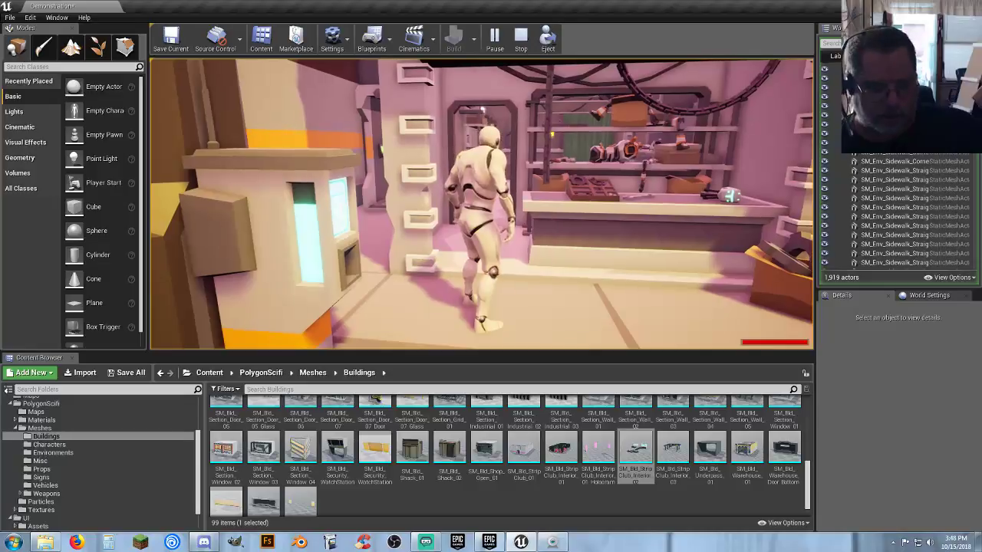
pyautogui.press('v')
pyautogui.press('s')
pyautogui.press('s')
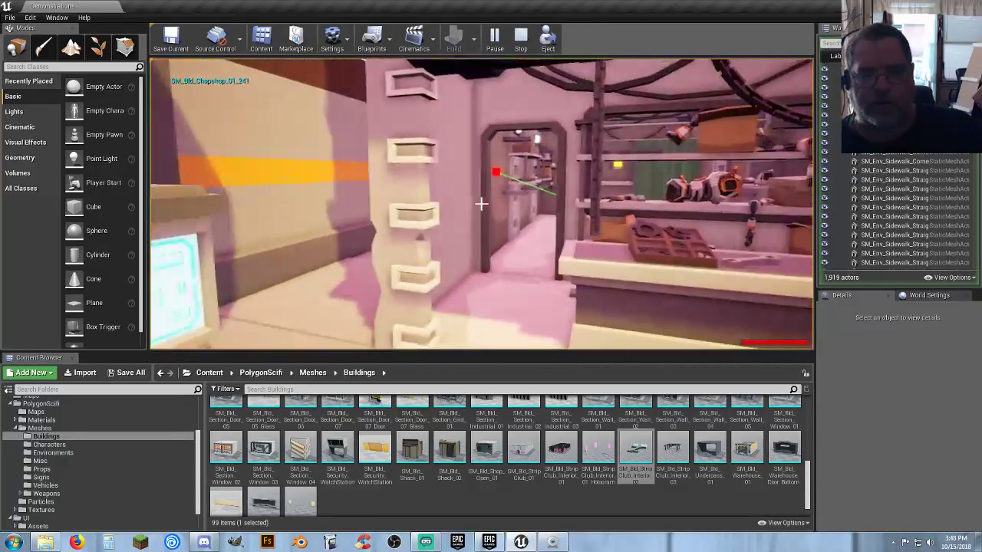
pyautogui.click(481, 203)
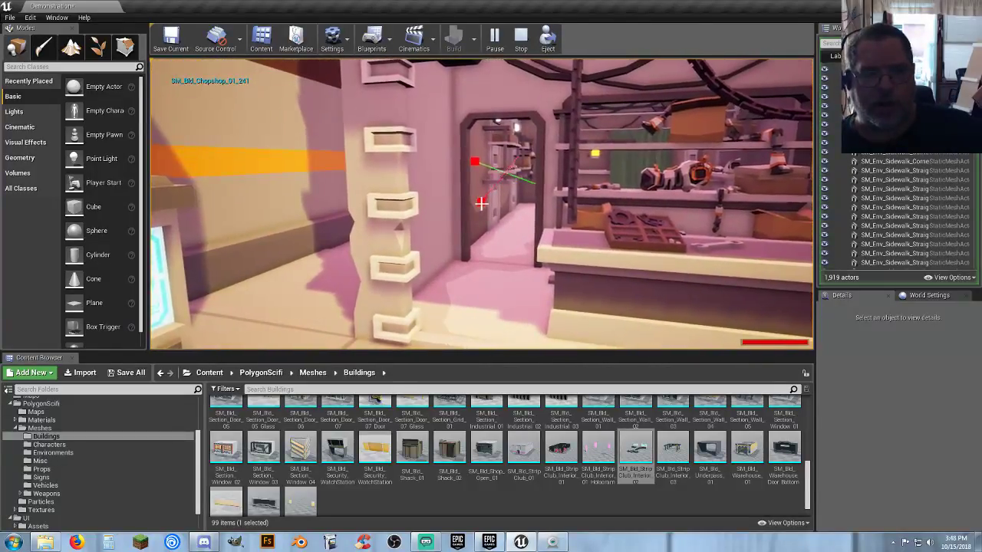
pyautogui.press('Escape')
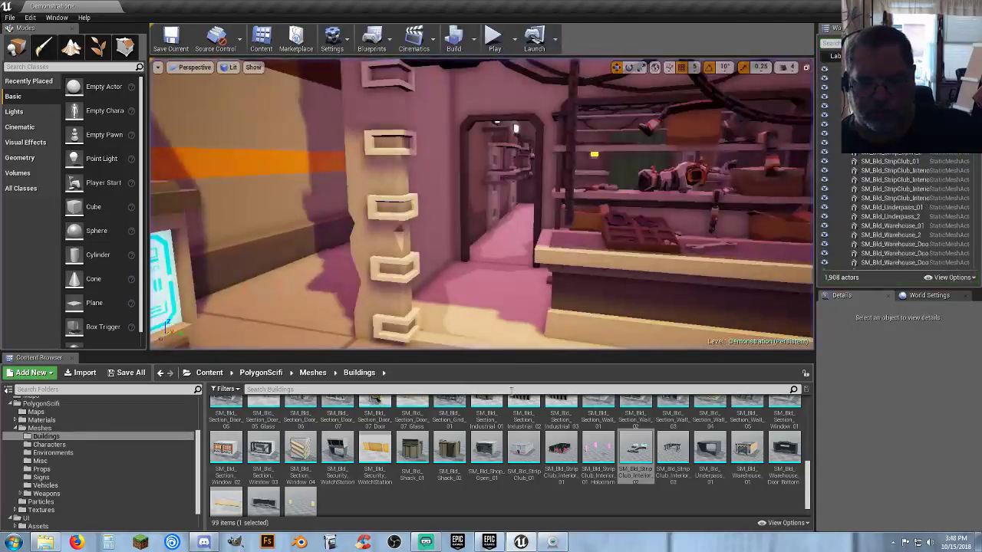
# - Set the collision complexity of SM_Bld_Chopshop_01, the chop shop building mesh, to Use Complex Collision As Simple, then save and close it
pyautogui.click(517, 492)
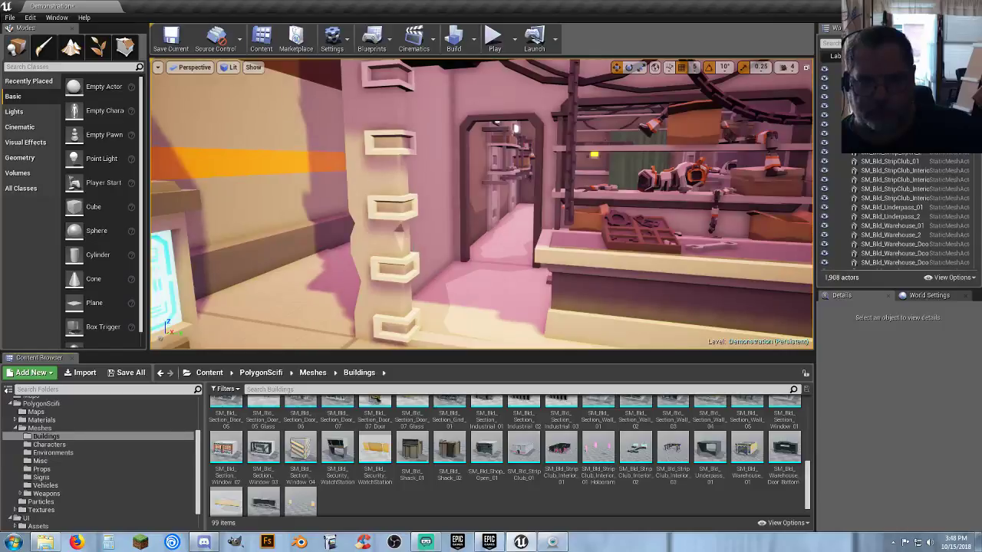
pyautogui.click(400, 239)
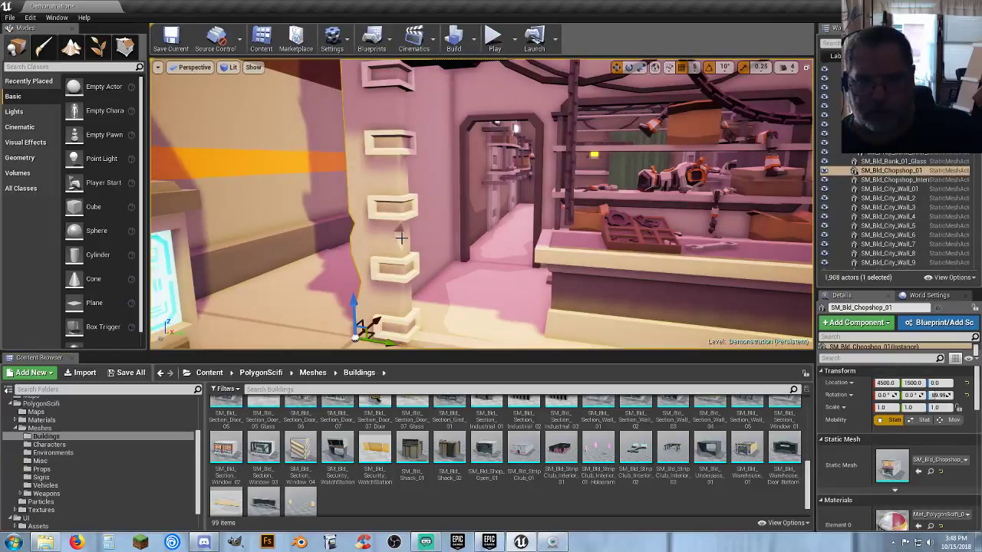
pyautogui.click(930, 471)
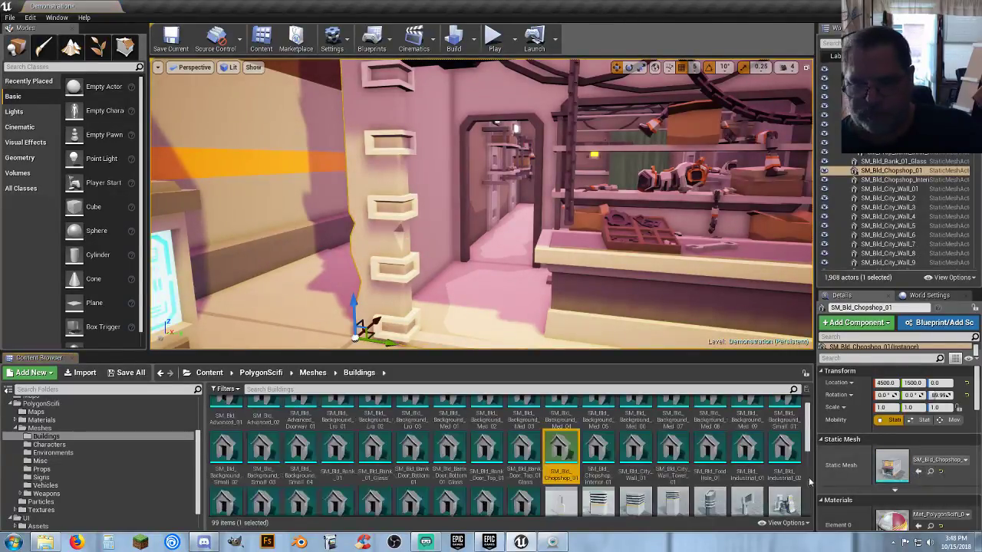
pyautogui.doubleClick(561, 451)
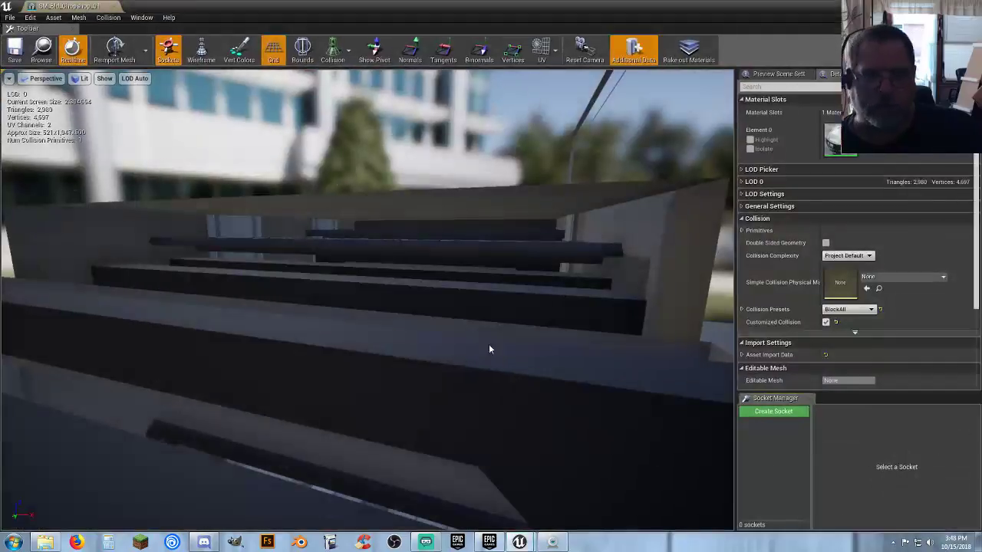
pyautogui.click(846, 255)
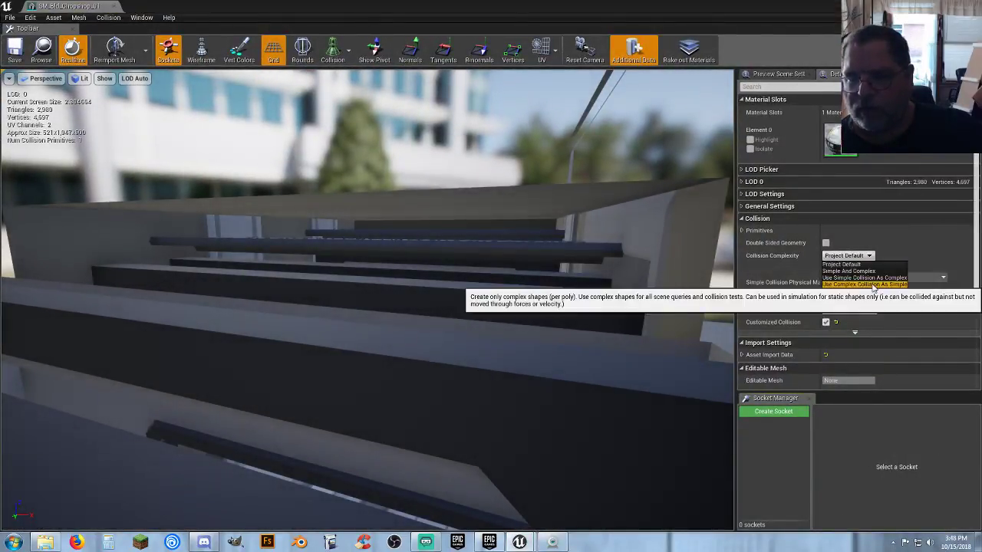
pyautogui.click(870, 284)
pyautogui.click(14, 48)
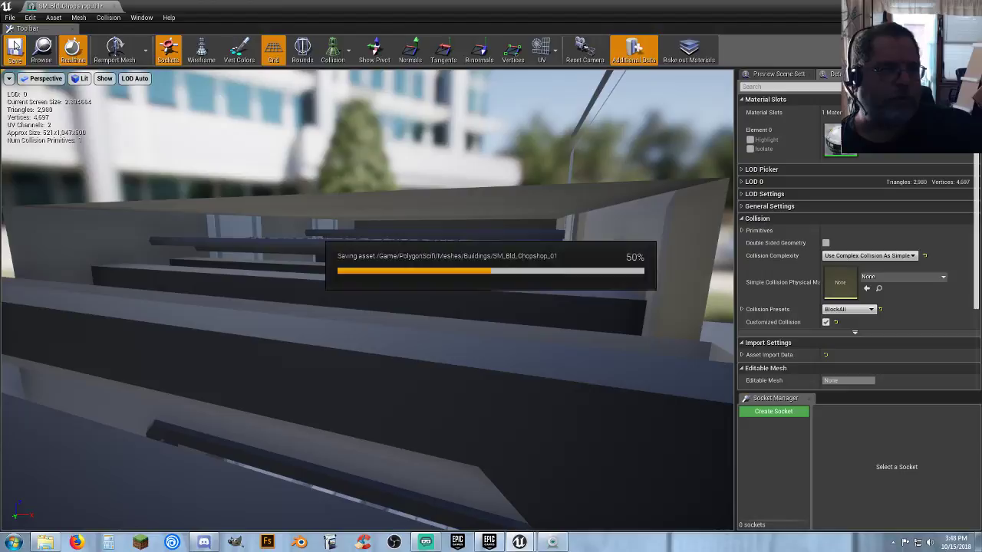
pyautogui.click(112, 7)
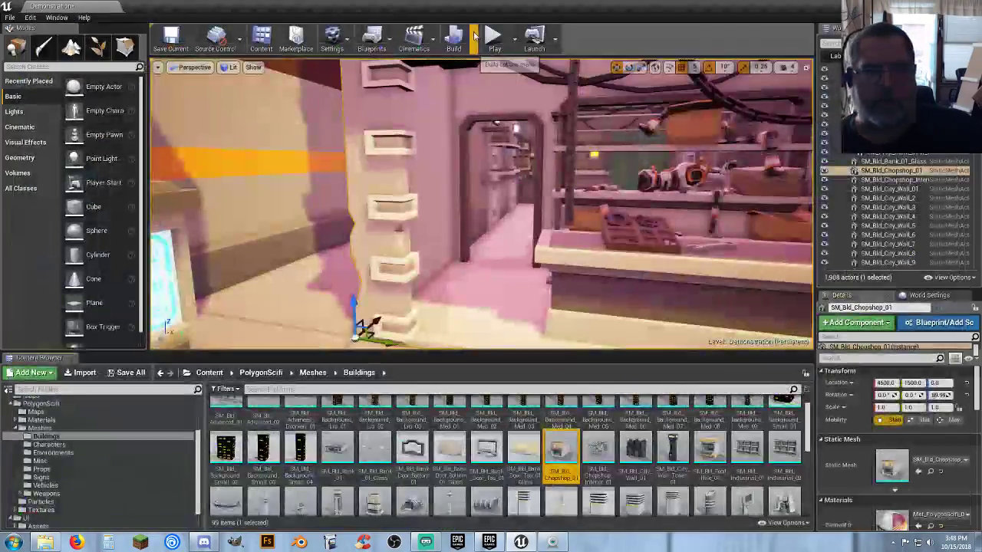
# - Play-test the level again, running to the chop shop and firing a first-person line trace through its doorway before ending the session
pyautogui.click(490, 43)
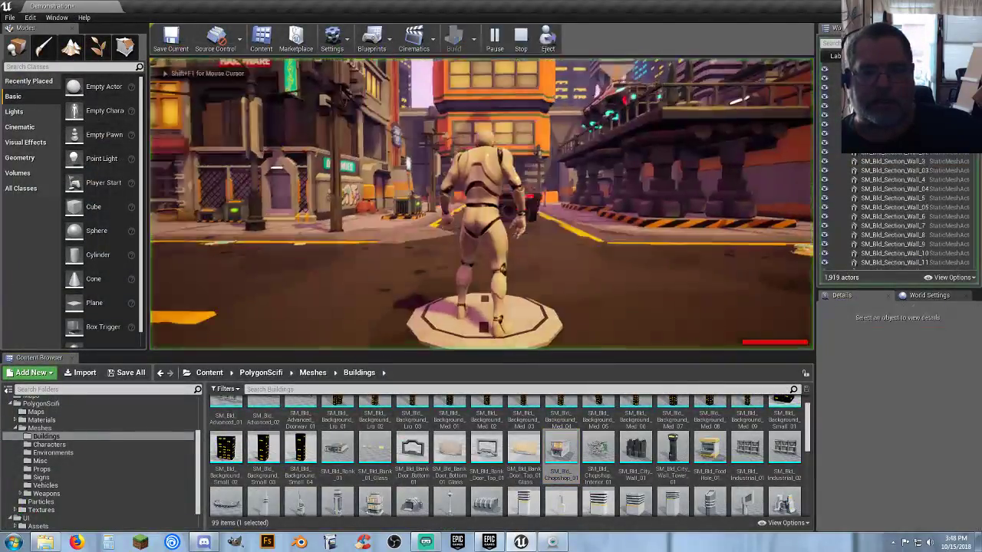
pyautogui.press('w')
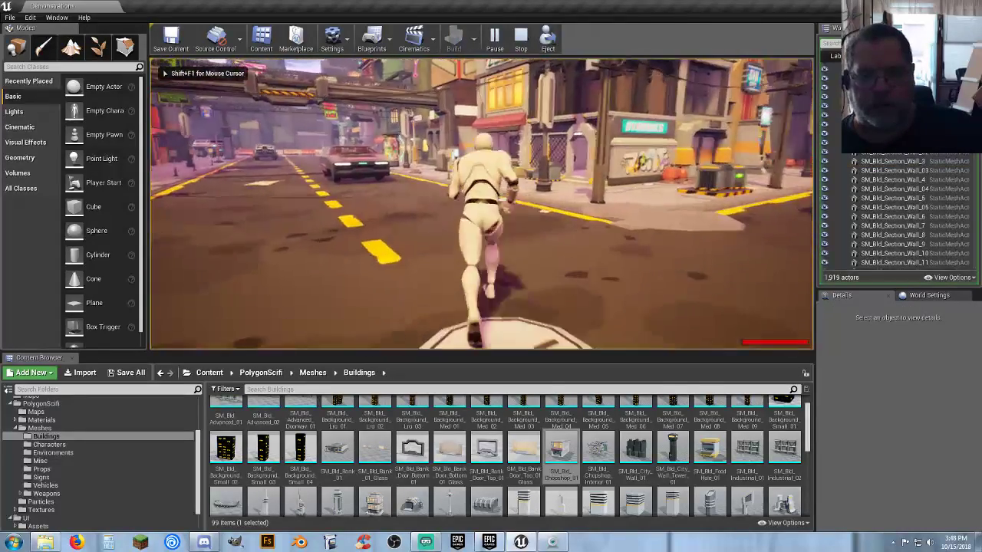
pyautogui.press('w')
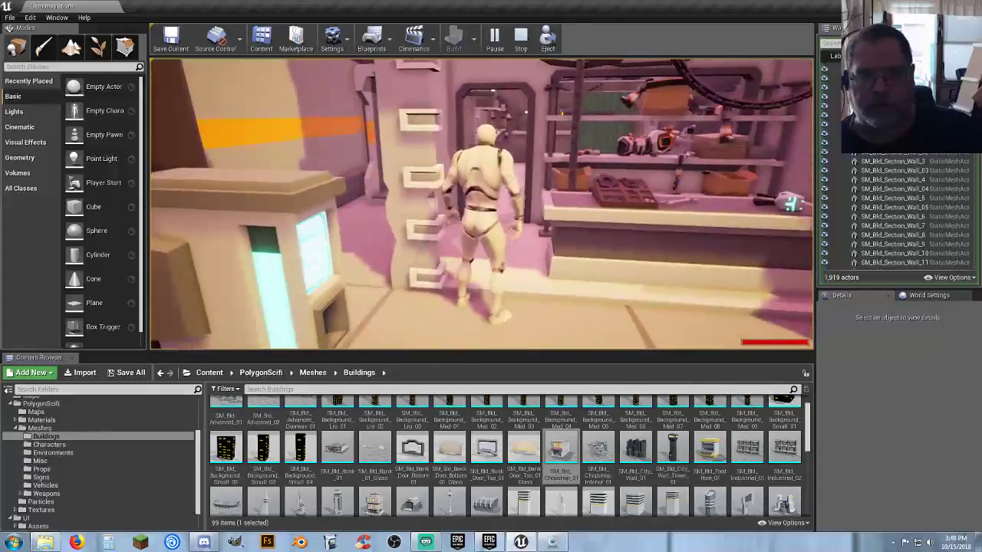
pyautogui.press('w')
pyautogui.press('d')
pyautogui.press('w')
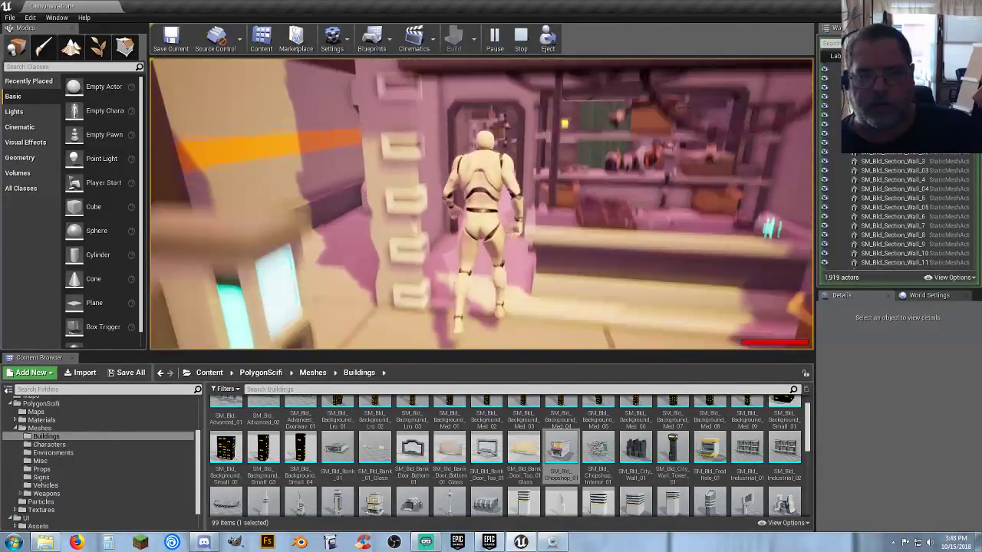
pyautogui.press('v')
pyautogui.press('s')
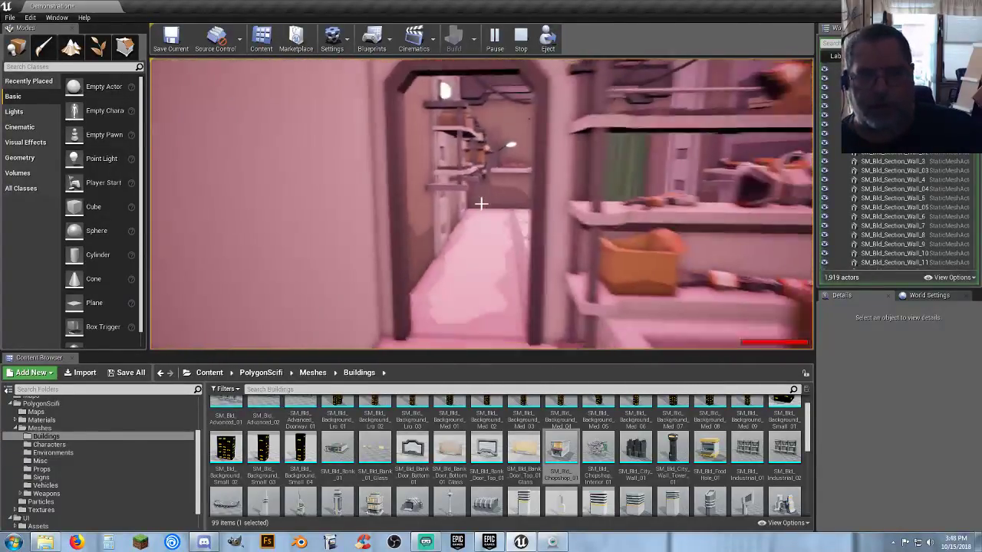
pyautogui.click(481, 204)
pyautogui.press('w')
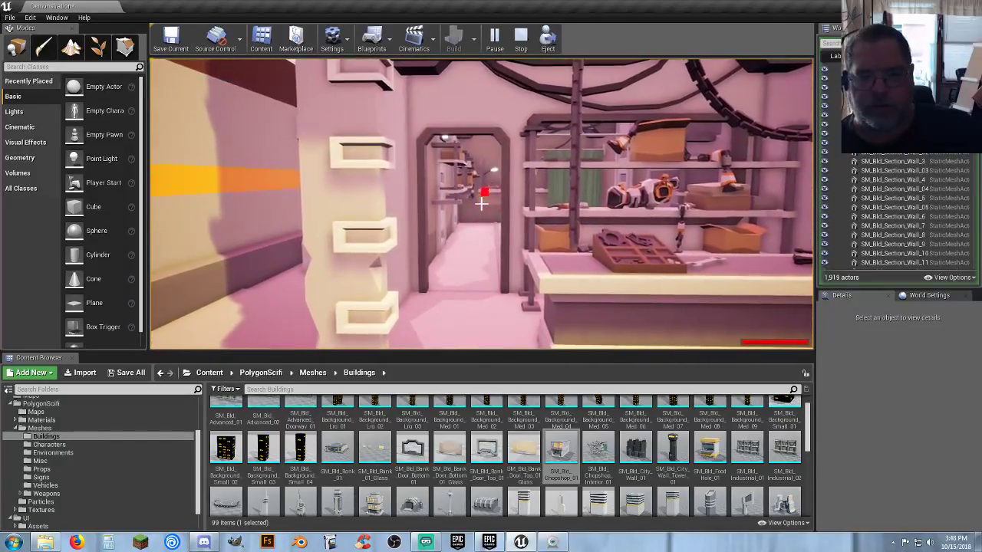
pyautogui.press('Escape')
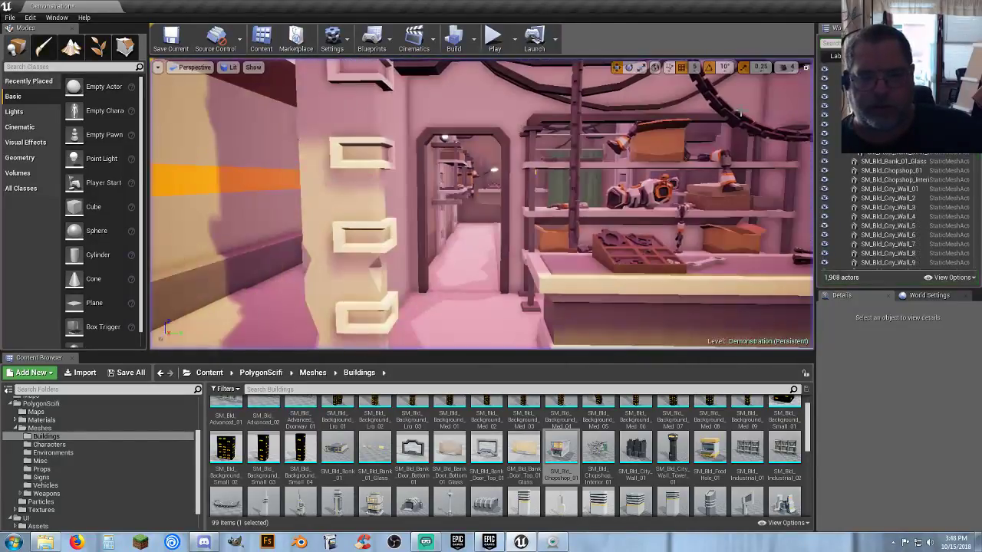
# - Open SM_Bld_Chopshop_Interior_01 and examine its shelves, hanging cables and loose props from several sides along with its collision settings
pyautogui.doubleClick(595, 447)
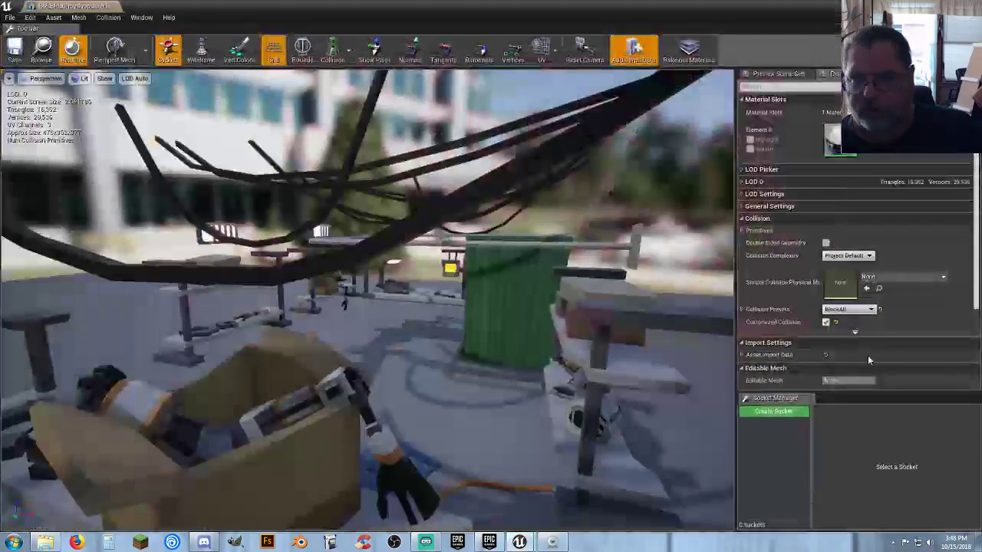
pyautogui.moveTo(590, 325); pyautogui.dragTo(705, 326, button='right')
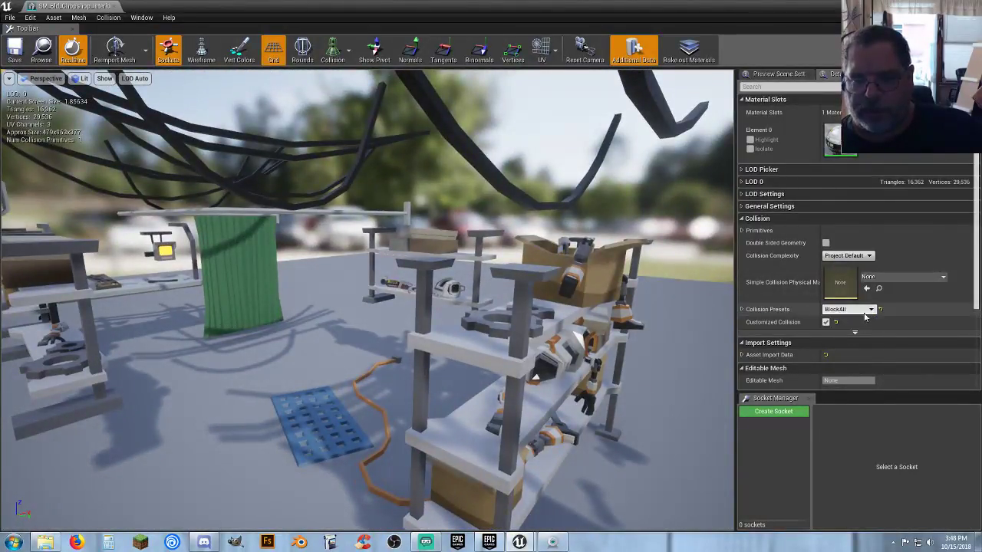
pyautogui.moveTo(613, 322); pyautogui.dragTo(644, 326, button='right')
pyautogui.moveTo(489, 260); pyautogui.dragTo(491, 263, button='right')
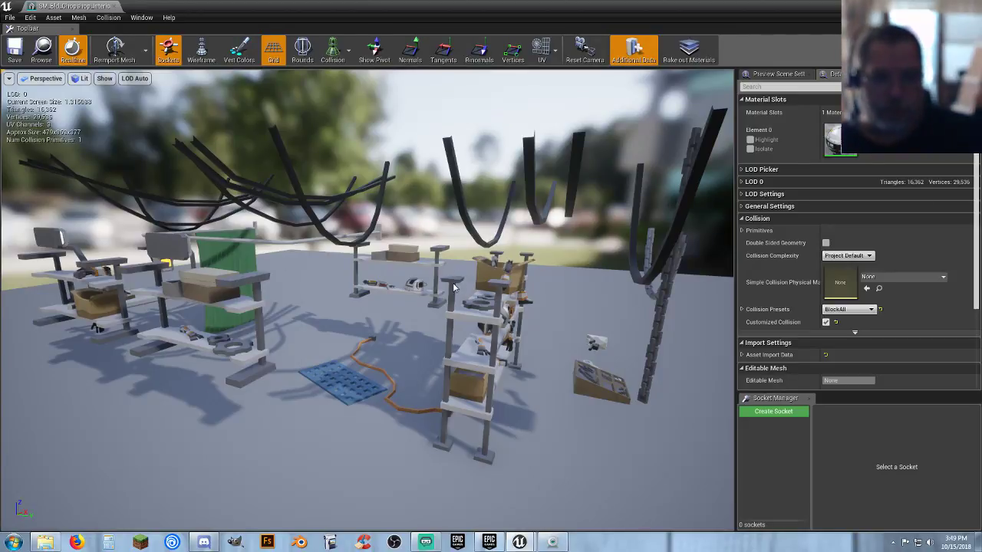
pyautogui.moveTo(453, 284)
pyautogui.mouseDown(button='right')
pyautogui.moveTo(368, 288)
pyautogui.moveTo(468, 283)
pyautogui.mouseUp(button='right')
pyautogui.moveTo(387, 290); pyautogui.dragTo(362, 364)
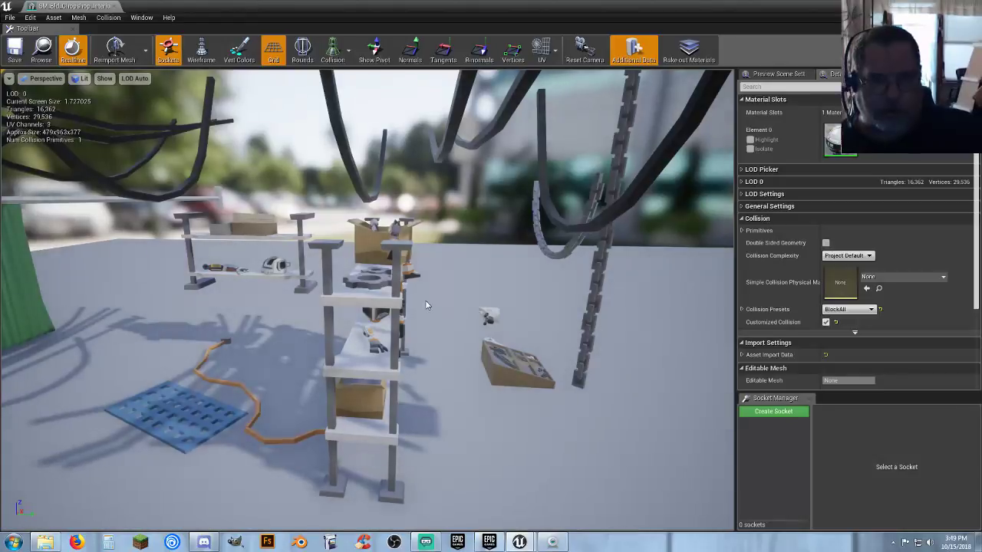
pyautogui.moveTo(425, 299); pyautogui.dragTo(424, 267, button='right')
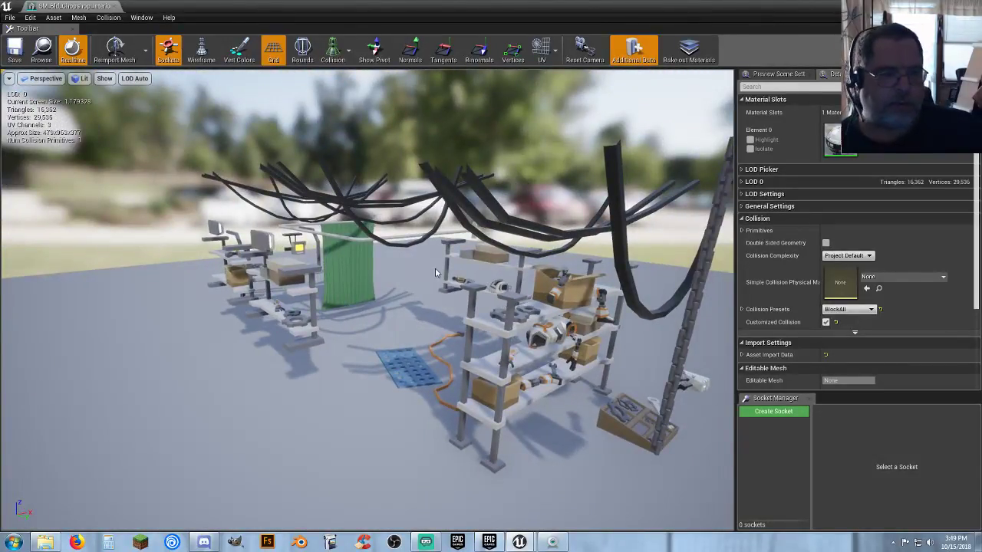
pyautogui.moveTo(434, 268)
pyautogui.mouseDown()
pyautogui.moveTo(399, 270)
pyautogui.moveTo(437, 273)
pyautogui.mouseUp()
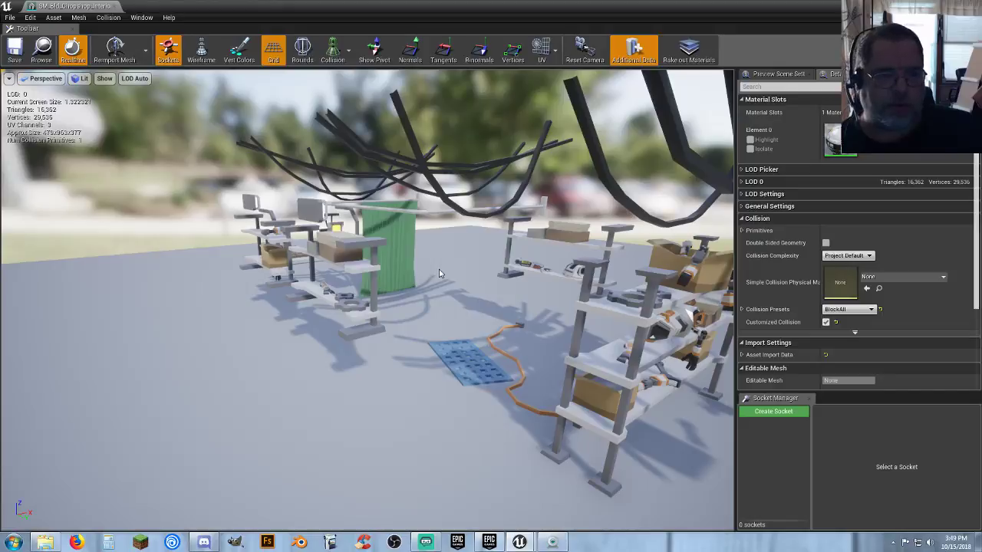
pyautogui.moveTo(449, 269)
pyautogui.mouseDown(button='right')
pyautogui.moveTo(454, 258)
pyautogui.moveTo(414, 244)
pyautogui.moveTo(439, 249)
pyautogui.moveTo(449, 273)
pyautogui.mouseUp(button='right')
pyautogui.moveTo(472, 274); pyautogui.dragTo(472, 275)
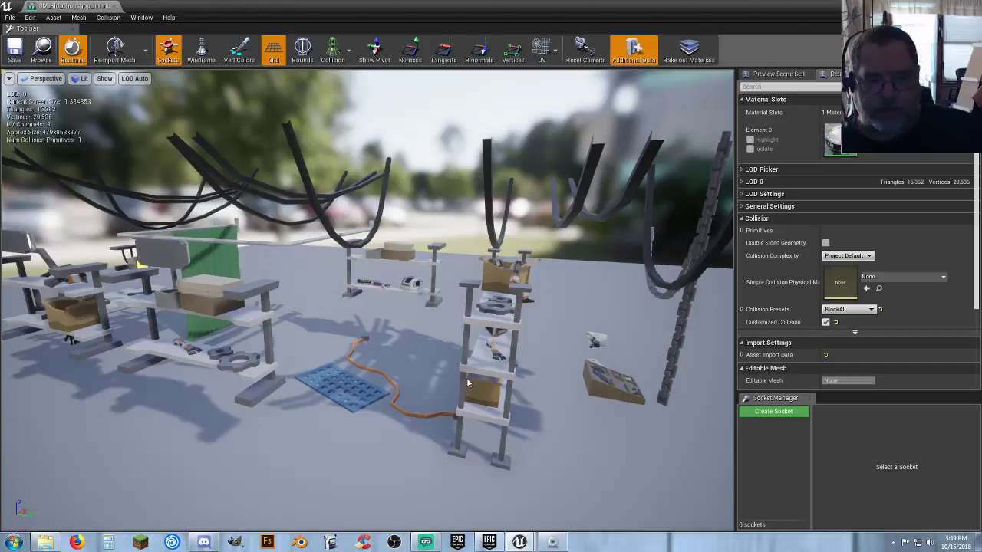
pyautogui.moveTo(512, 388); pyautogui.dragTo(500, 379)
pyautogui.moveTo(261, 339); pyautogui.dragTo(192, 372)
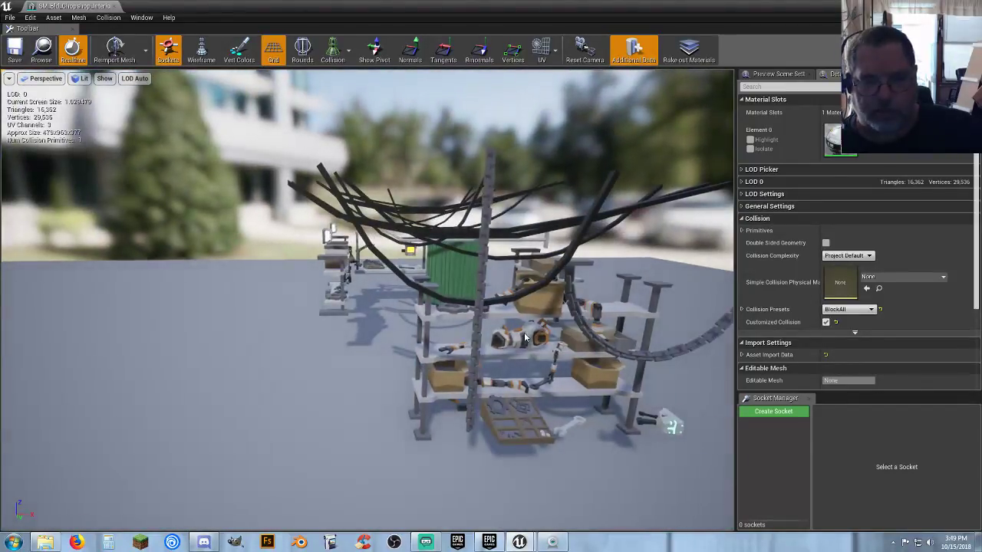
# - Set the collision preset of SM_Bld_Chopshop_Interior_01 to NoCollision and save it, docking its editor beside the Demonstration level and returning there
pyautogui.click(849, 310)
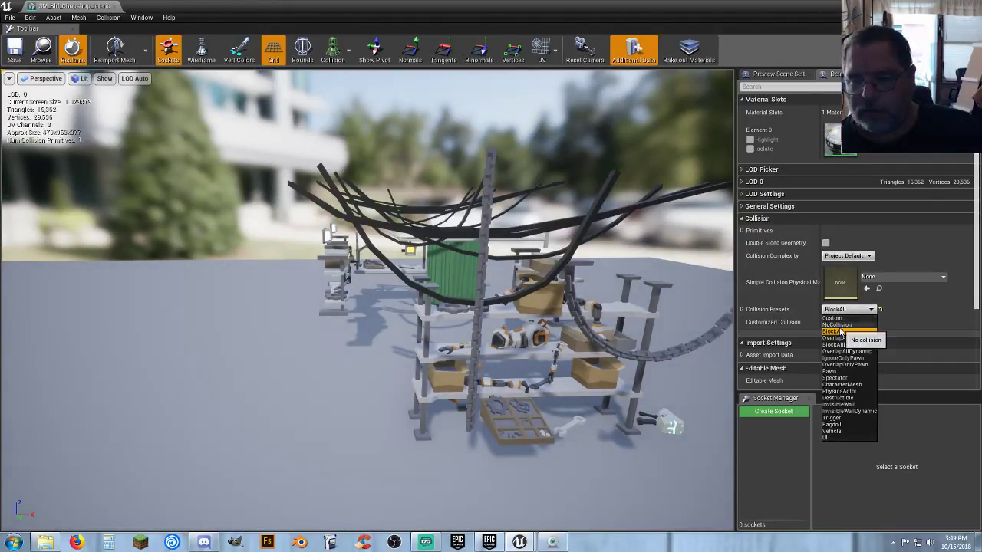
pyautogui.press('Return')
pyautogui.click(14, 50)
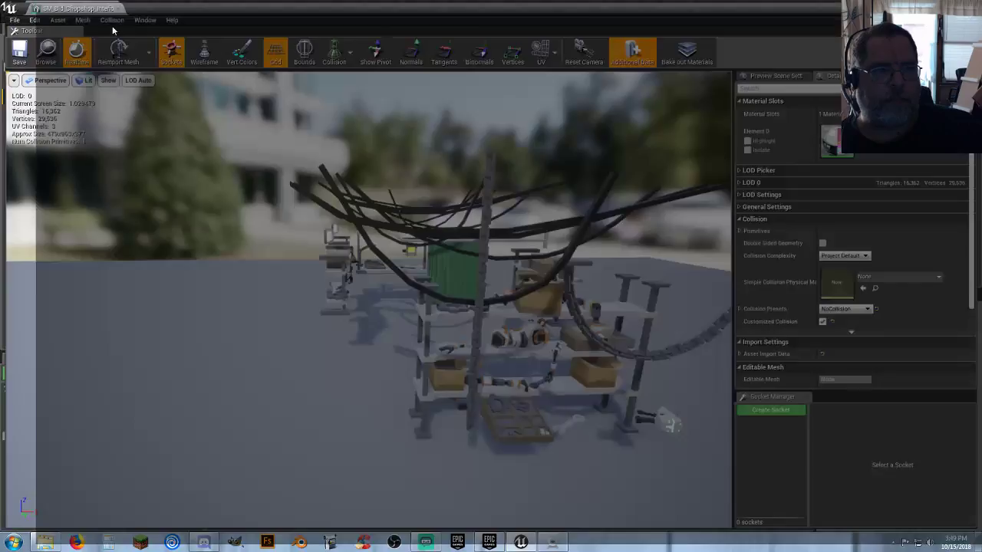
pyautogui.moveTo(113, 28); pyautogui.dragTo(202, 10)
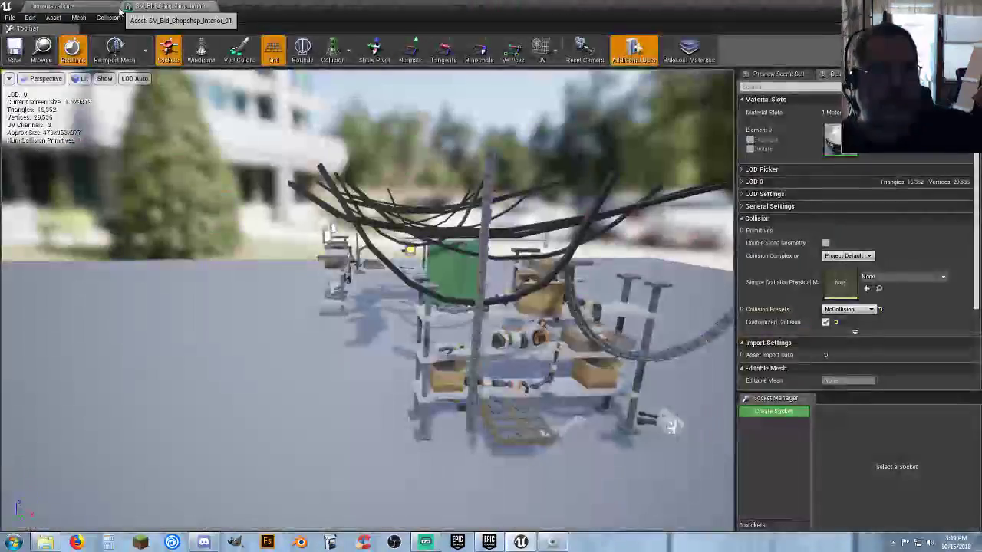
pyautogui.click(105, 7)
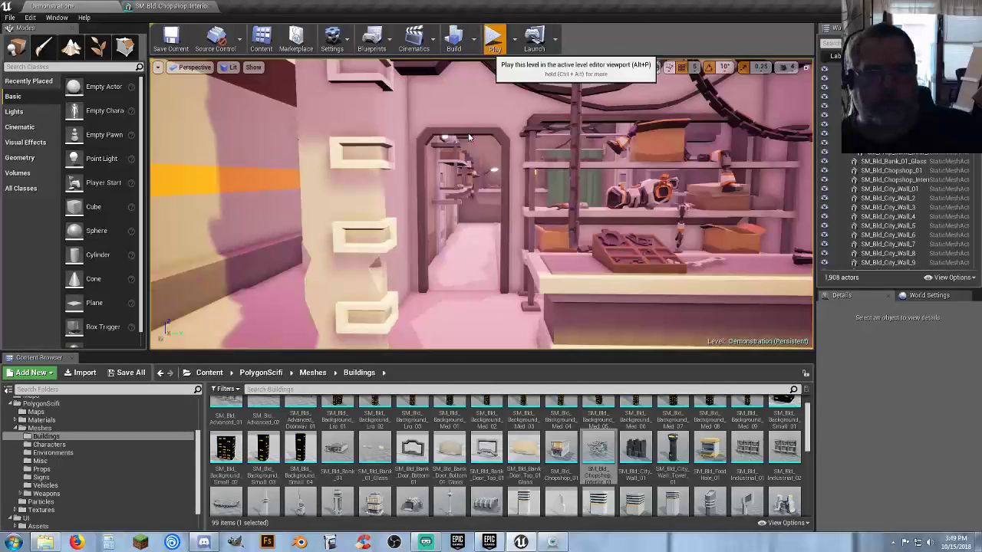
# - Play-test the level, running into the chop shop and moving around its back room and workbench before ending the session
pyautogui.click(493, 38)
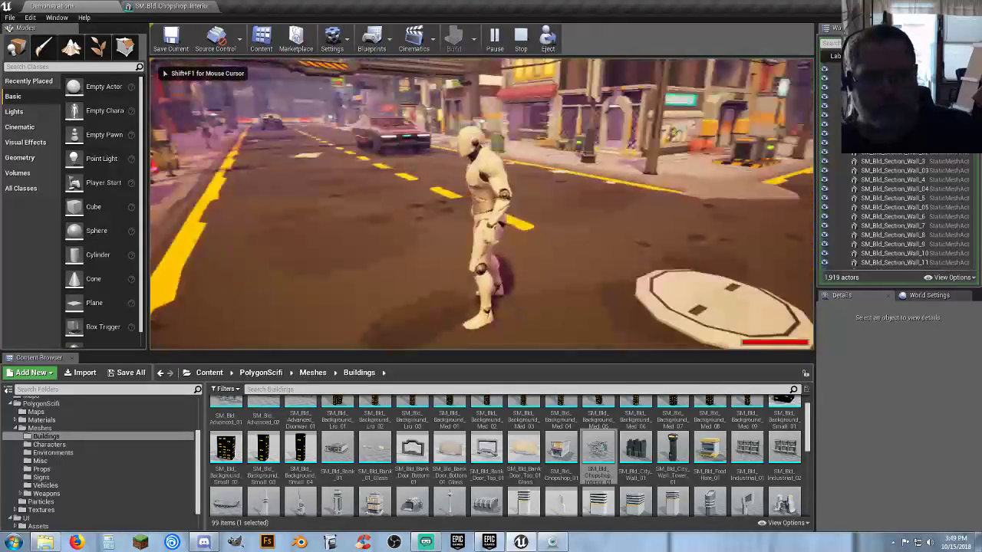
pyautogui.press('w')
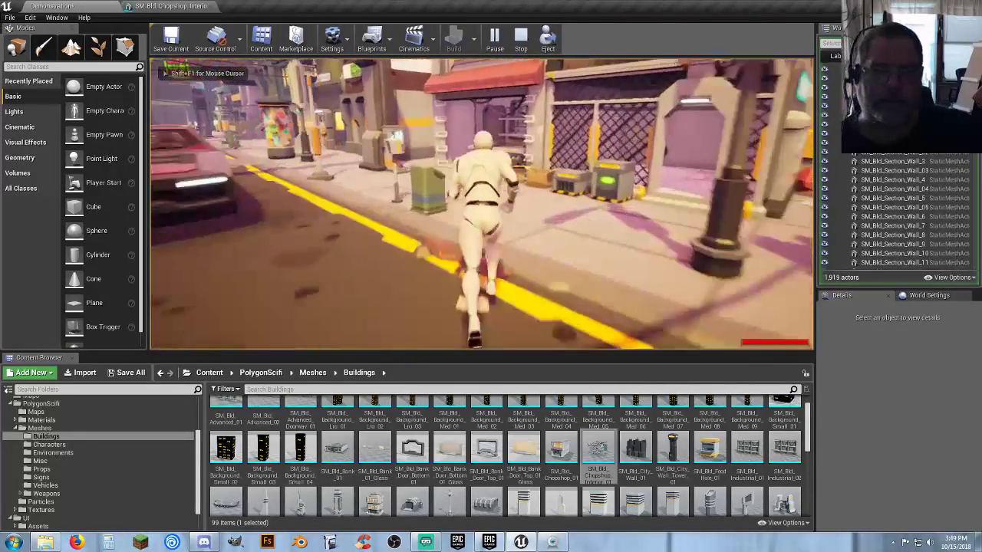
pyautogui.press('w')
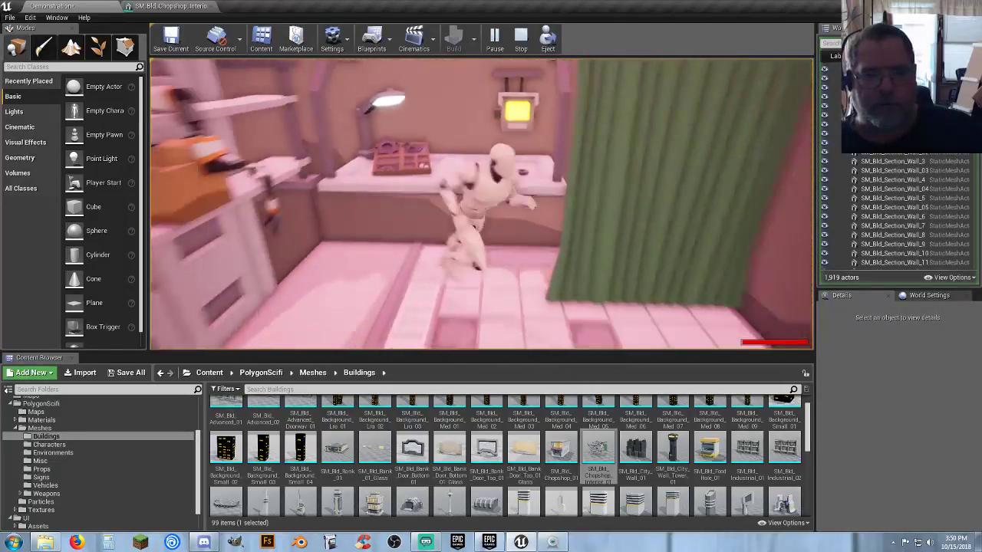
pyautogui.press('w')
pyautogui.press('s')
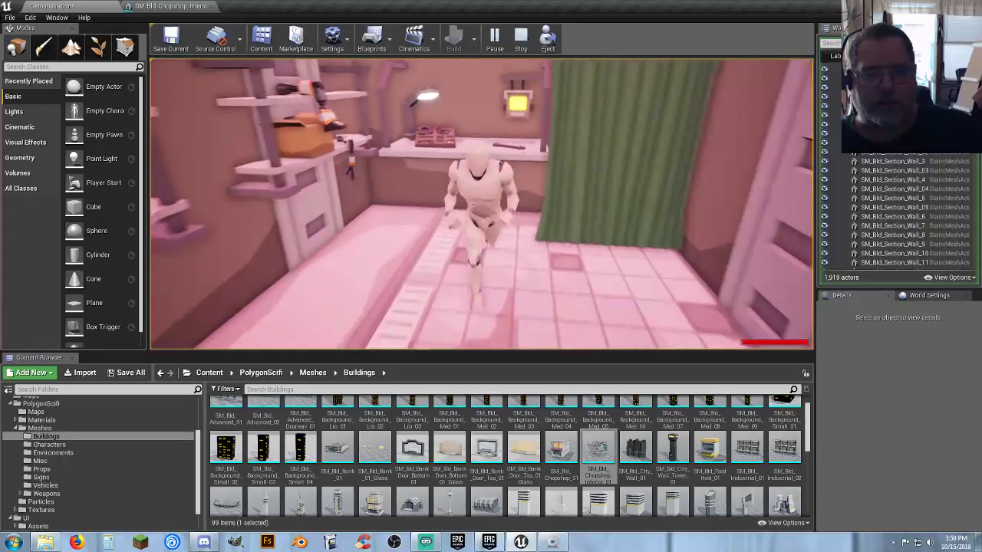
pyautogui.press('Escape')
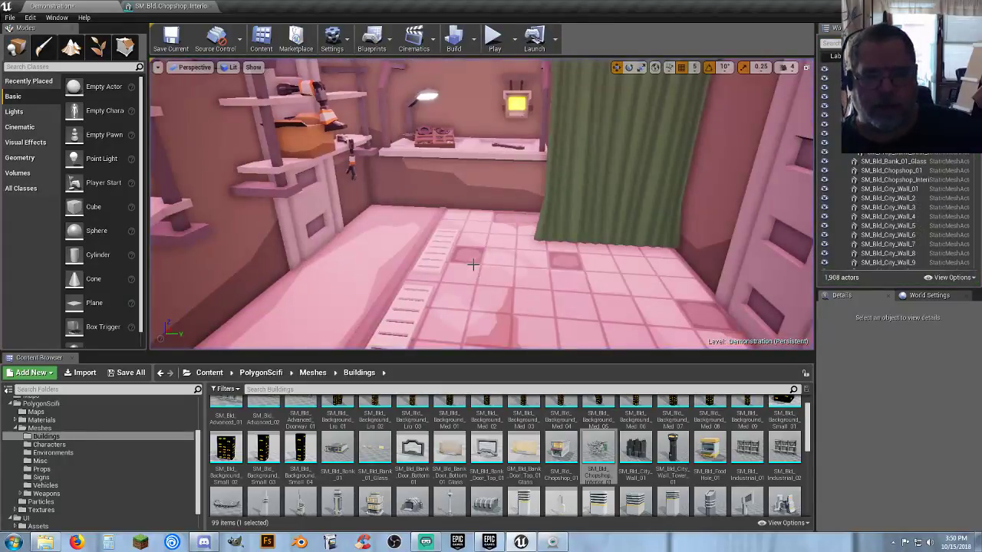
# - Add a Blocking Volume to the level at the workbench on the chop shop's back wall
pyautogui.click(18, 173)
pyautogui.scroll(-4, 111, 234)
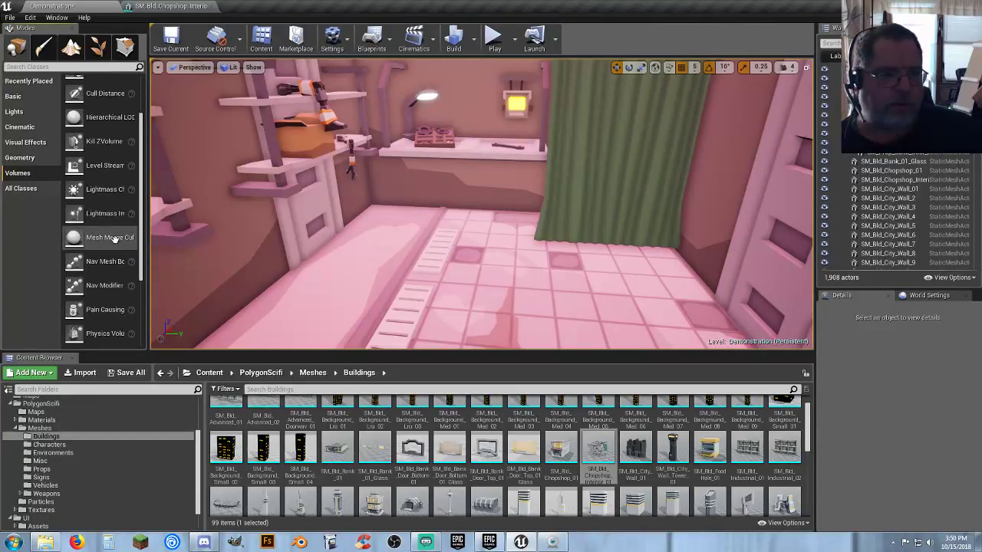
pyautogui.scroll(4, 113, 240)
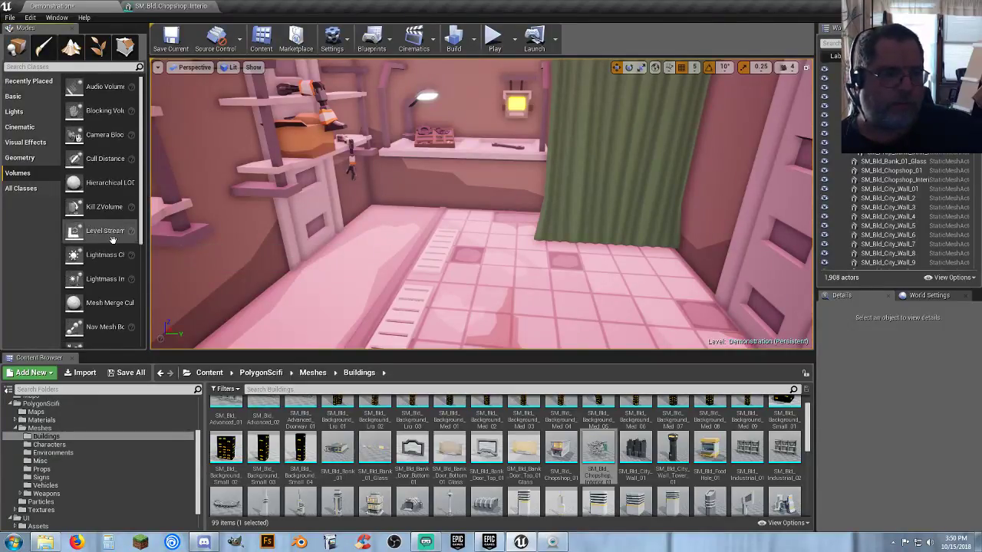
pyautogui.moveTo(103, 116); pyautogui.dragTo(464, 220)
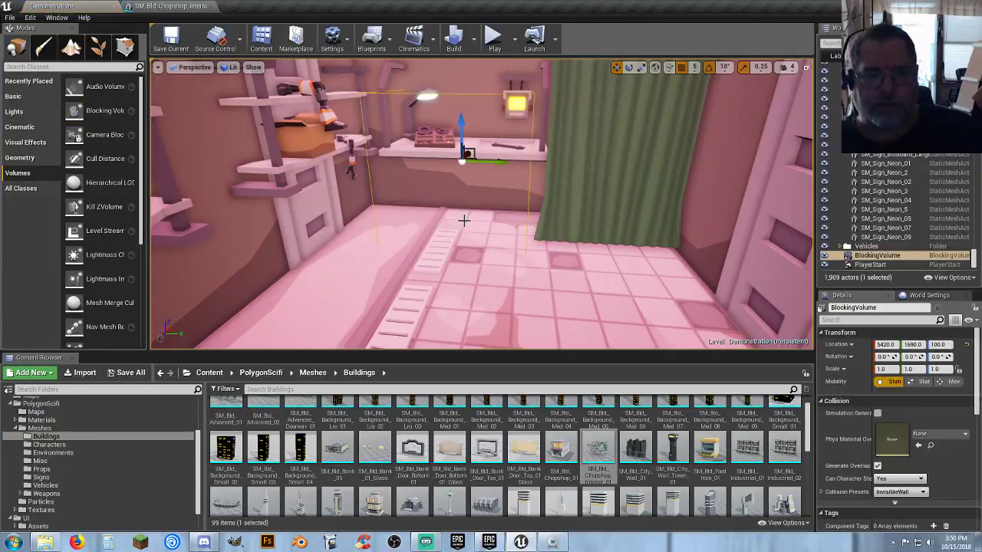
# - Scale the blocking volume to 0.5, 1.25, 0.5 and lower it to Z 50 so it fits the space under the workbench
pyautogui.click(641, 67)
pyautogui.moveTo(463, 122); pyautogui.dragTo(460, 129)
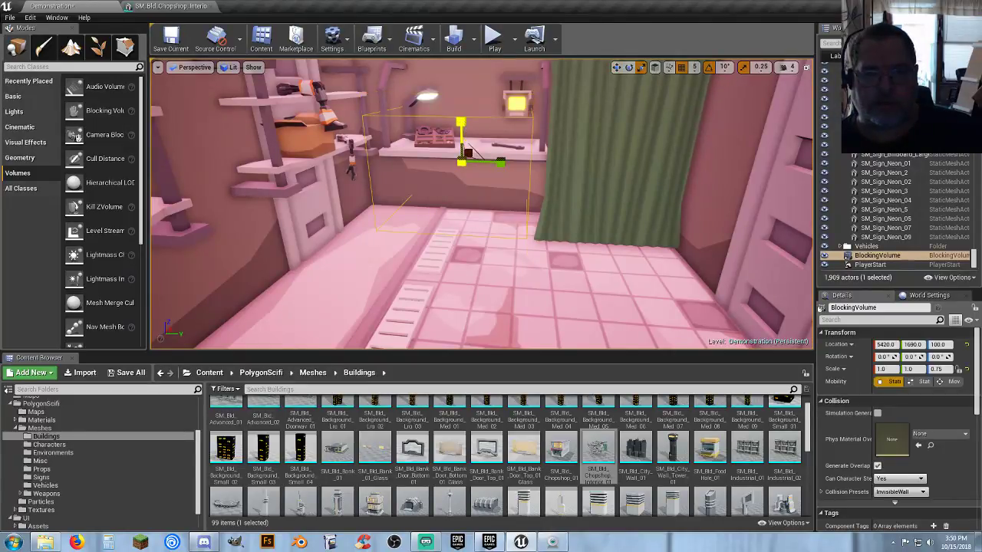
pyautogui.click(615, 68)
pyautogui.moveTo(461, 125); pyautogui.dragTo(460, 137)
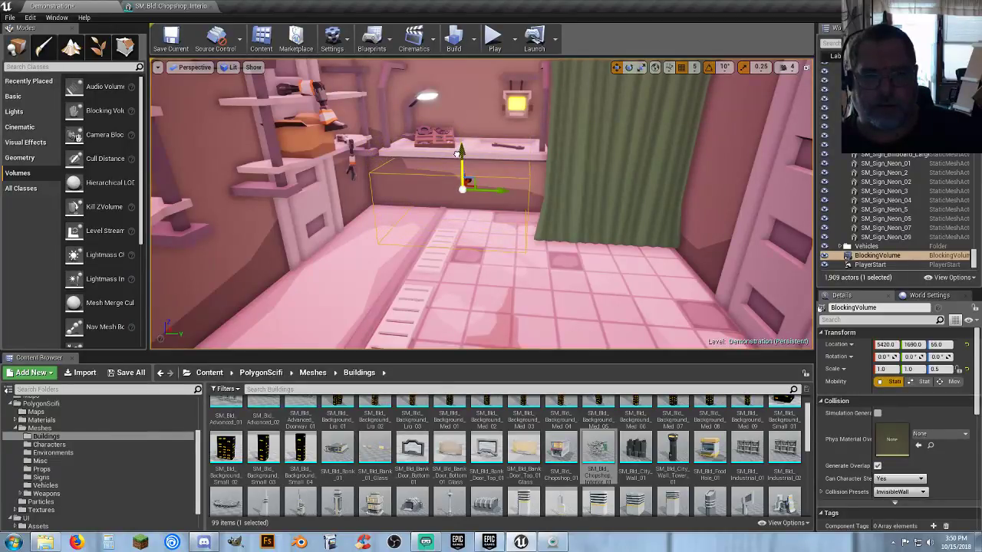
pyautogui.moveTo(485, 140)
pyautogui.mouseDown(button='right')
pyautogui.moveTo(414, 142)
pyautogui.moveTo(291, 192)
pyautogui.moveTo(276, 184)
pyautogui.moveTo(314, 184)
pyautogui.moveTo(484, 140)
pyautogui.mouseUp(button='right')
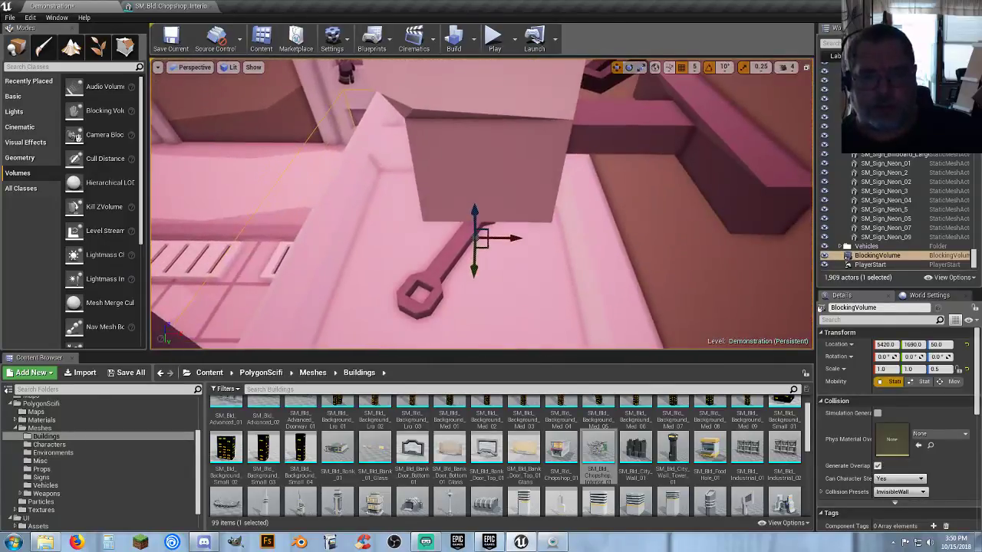
pyautogui.click(641, 68)
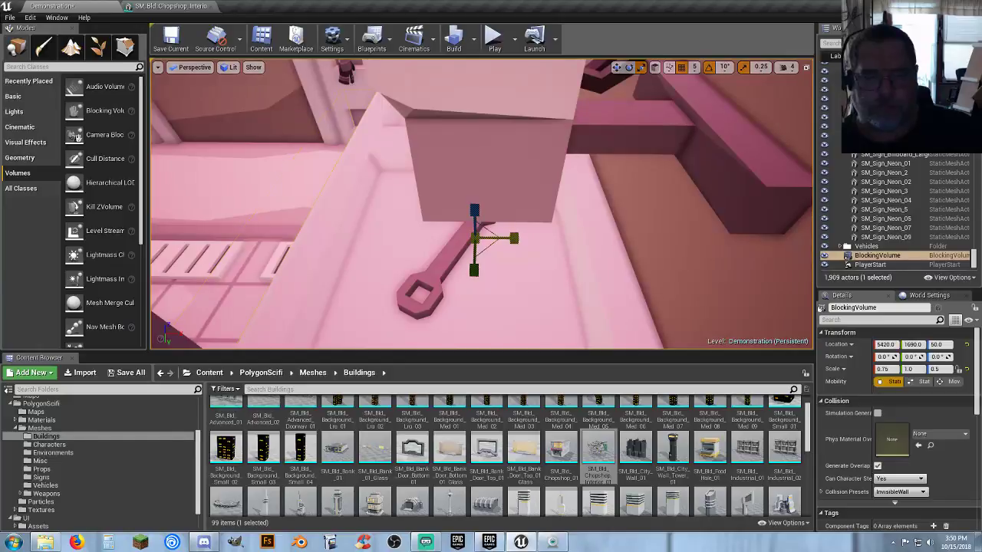
pyautogui.moveTo(503, 205)
pyautogui.mouseDown(button='right')
pyautogui.moveTo(429, 230)
pyautogui.moveTo(414, 184)
pyautogui.moveTo(491, 200)
pyautogui.mouseUp(button='right')
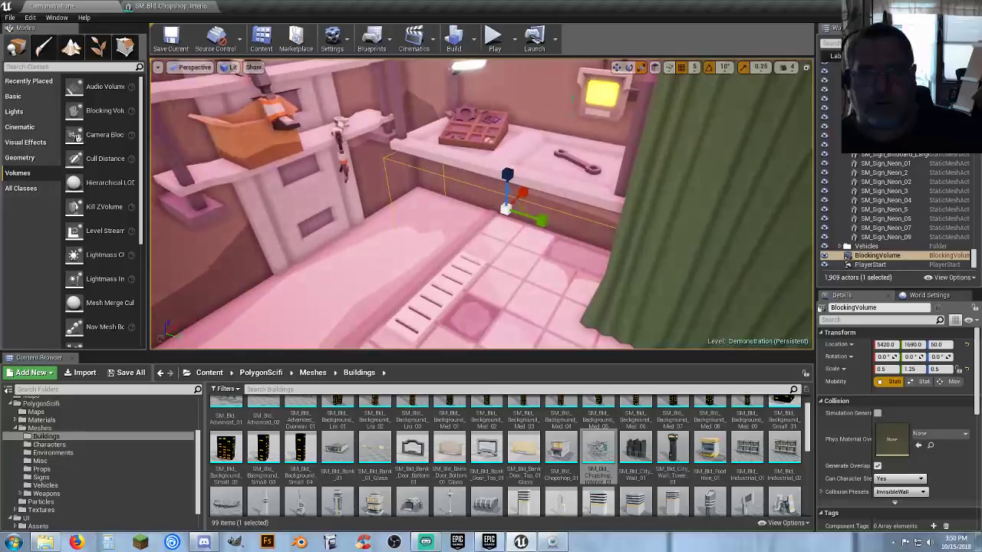
# - Play-test the chop shop workbench, go on to the bank entrance and fire line traces through its doorway, and end the session
pyautogui.click(493, 39)
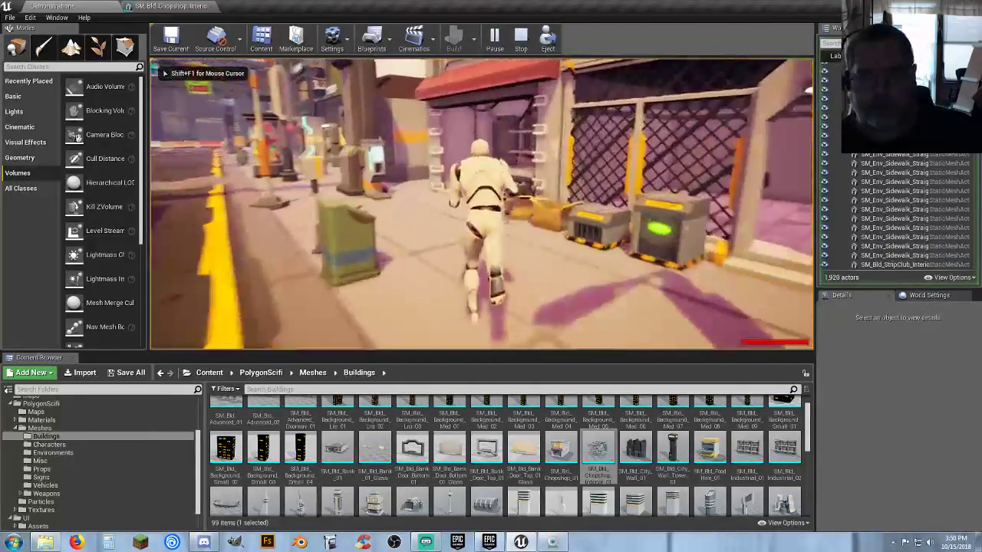
pyautogui.press('w')
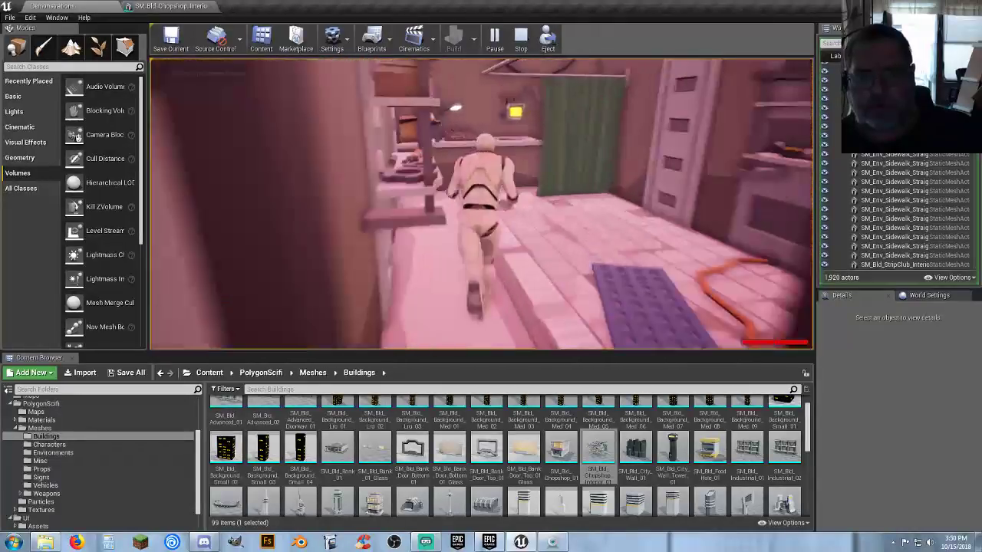
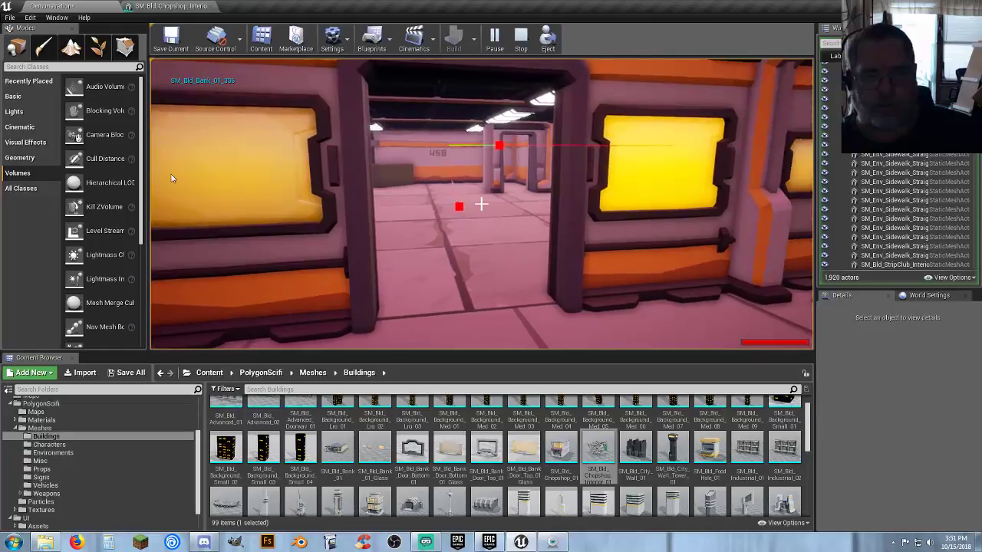
pyautogui.press('Escape')
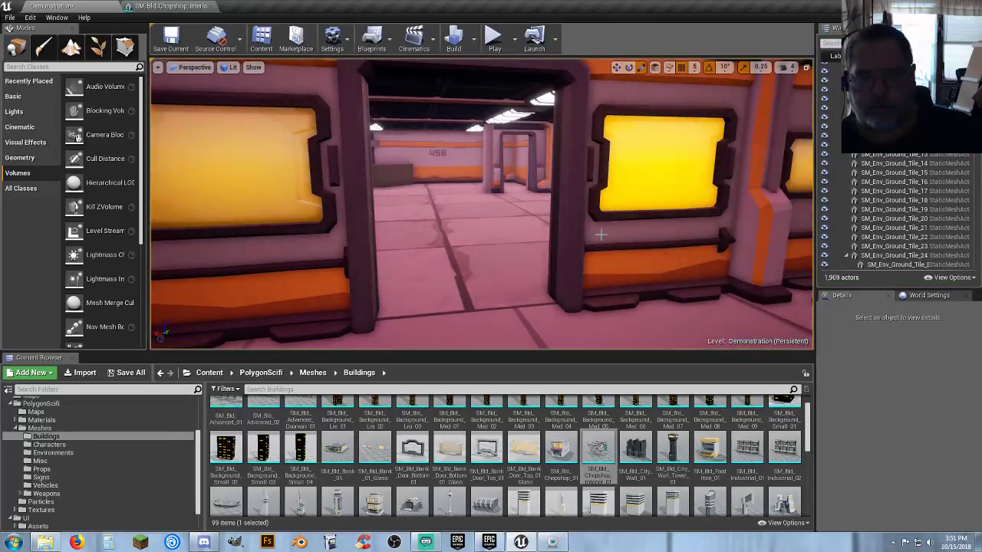
# - Select the bank's window glass in the level, locate its mesh asset among the building meshes, and close the chop shop interior editor
pyautogui.click(600, 235)
pyautogui.moveTo(600, 235); pyautogui.dragTo(497, 198, button='right')
pyautogui.click(508, 170)
pyautogui.press('s')
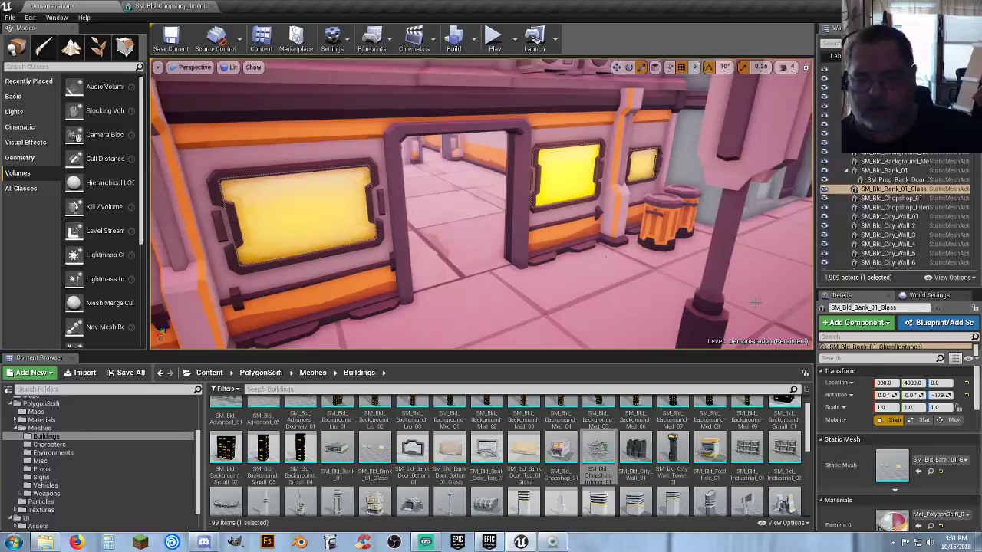
pyautogui.click(930, 471)
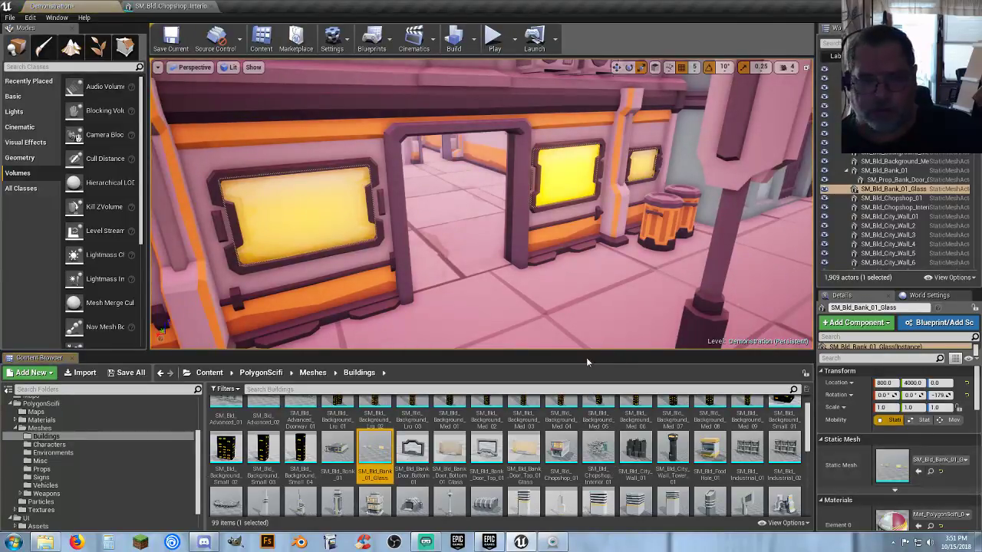
pyautogui.click(208, 6)
# - Open SM_Bld_Bank_01_Glass, display its simple collision, and set its collision preset to NoCollision
pyautogui.doubleClick(368, 458)
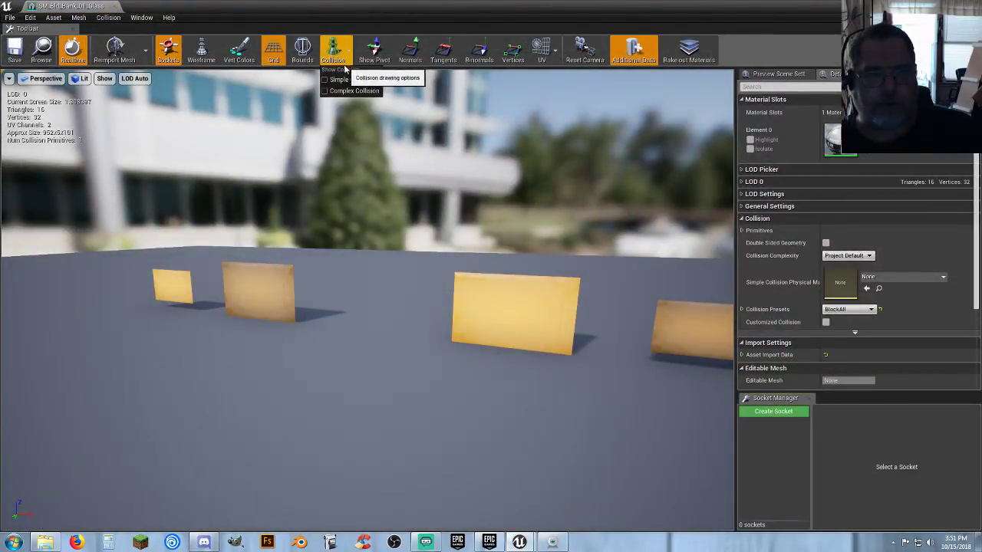
pyautogui.click(332, 50)
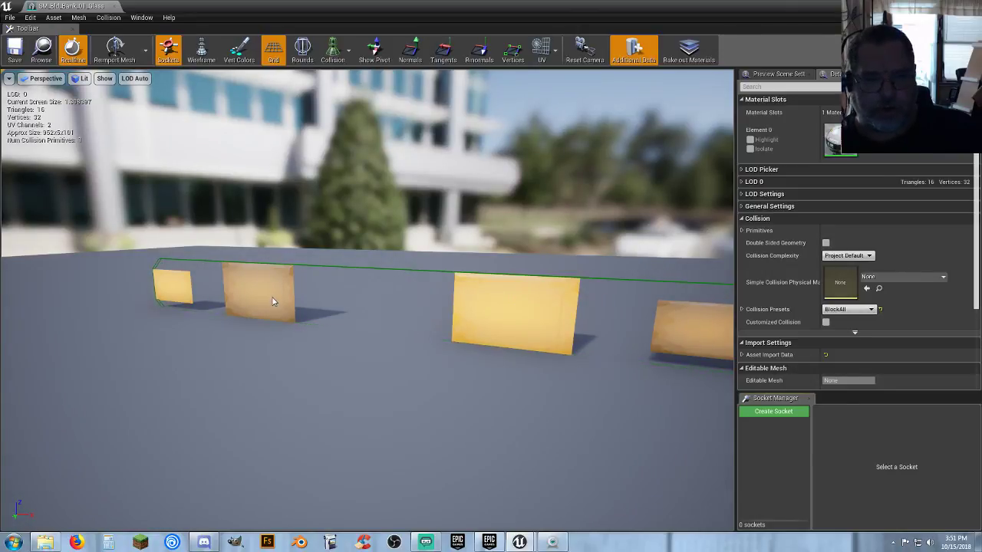
pyautogui.click(860, 310)
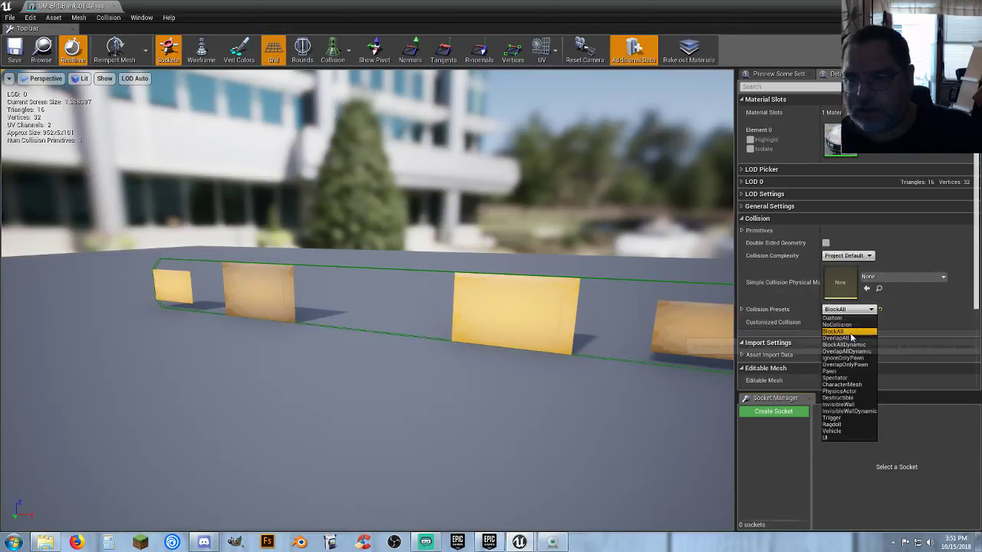
pyautogui.click(839, 326)
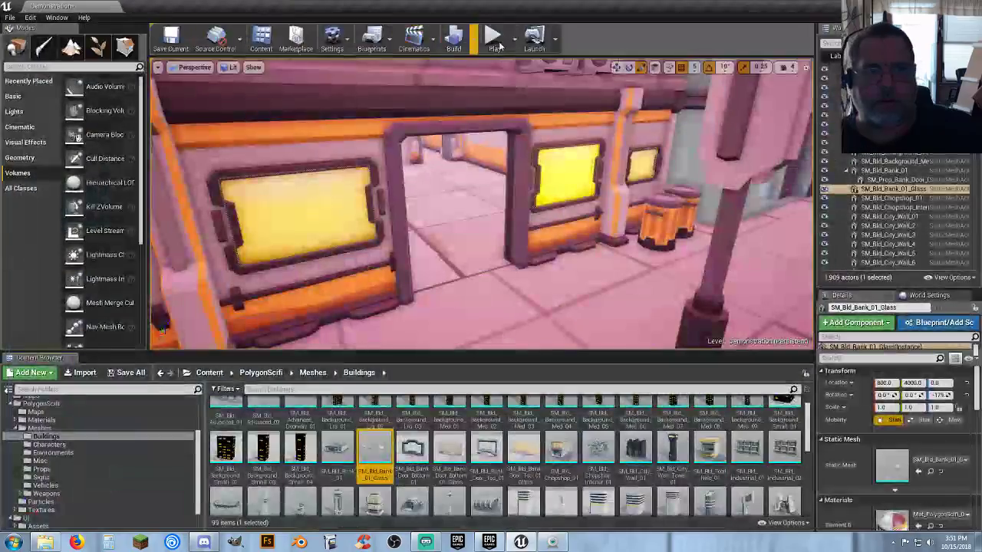
# - Play-test the bank entrance, firing first-person line traces through its doorway before ending the session
pyautogui.click(495, 37)
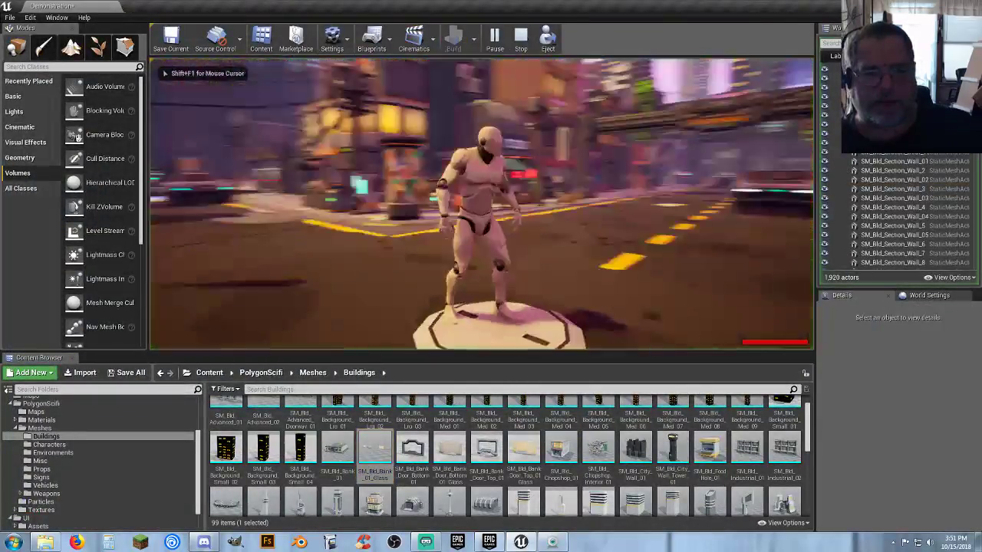
pyautogui.press('w')
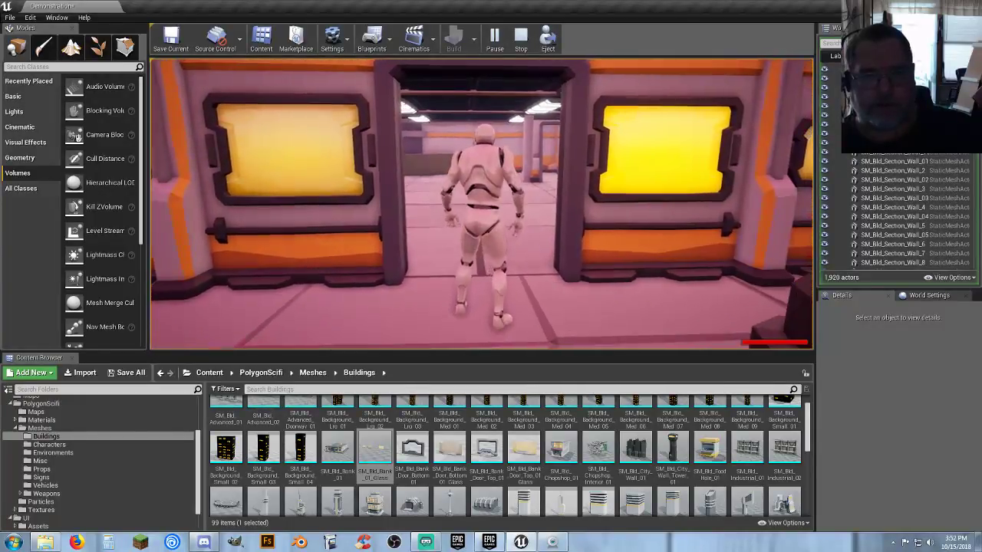
pyautogui.press('v')
pyautogui.click(480, 203)
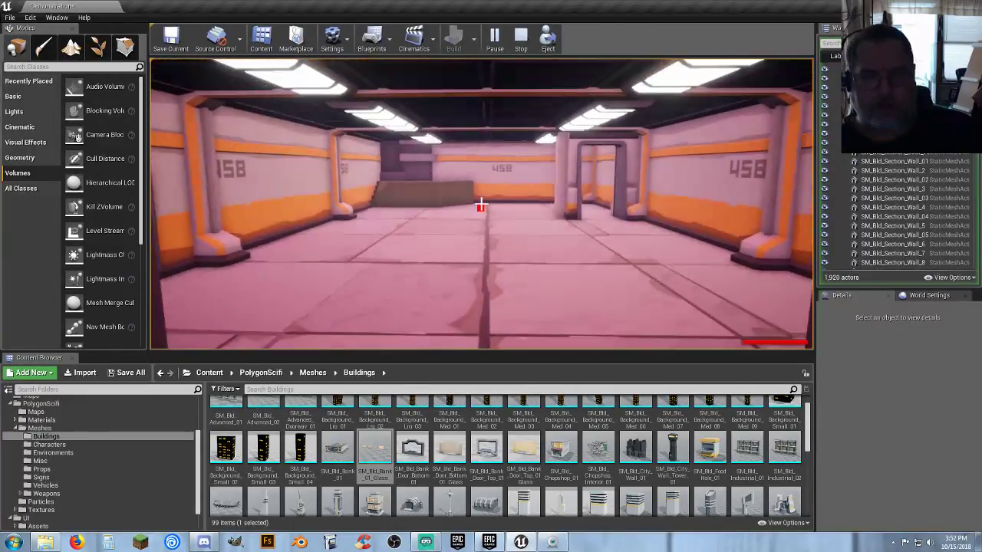
pyautogui.press('s')
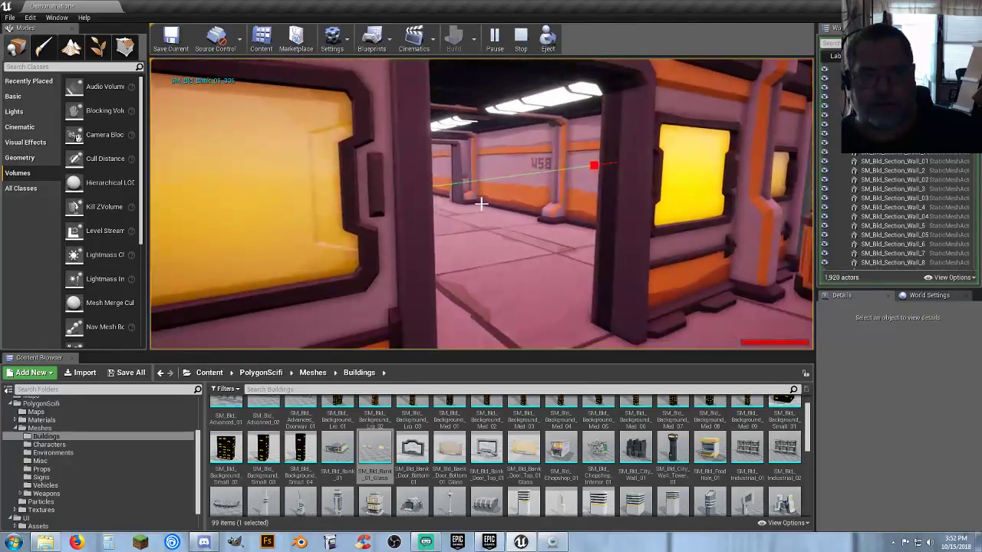
pyautogui.click(480, 205)
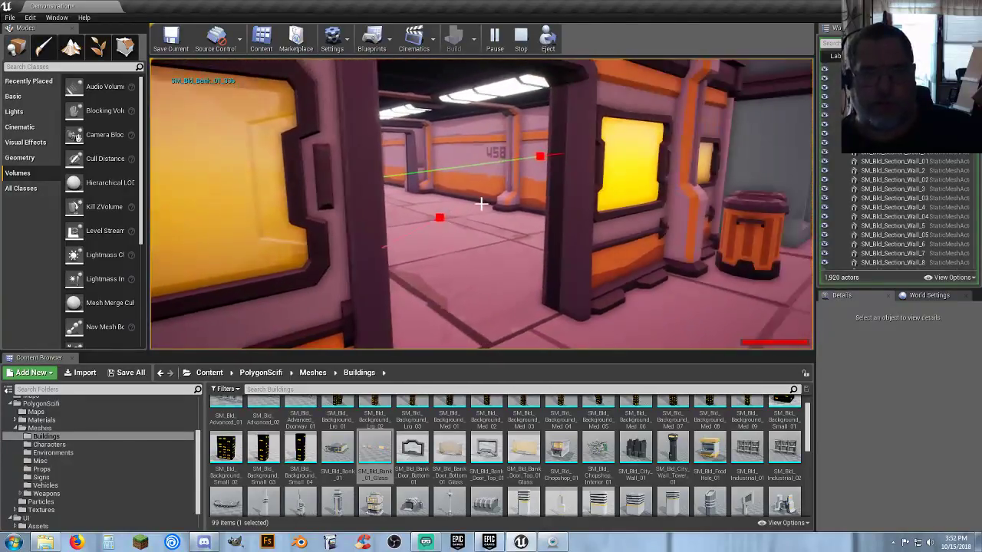
pyautogui.press('Escape')
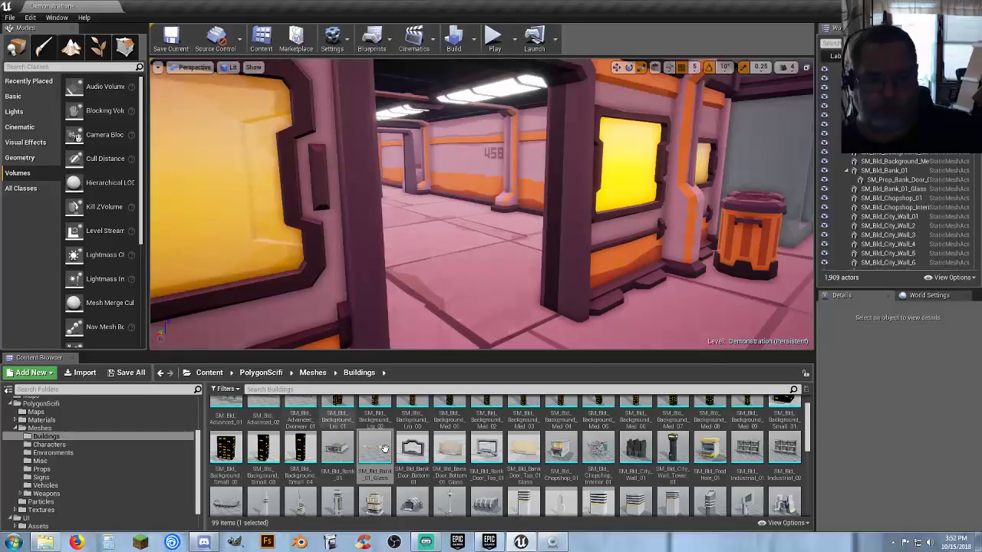
# - Set the collision complexity of SM_Bld_Bank_01, the bank building mesh, to Use Complex Collision As Simple, then save and close it
pyautogui.doubleClick(339, 451)
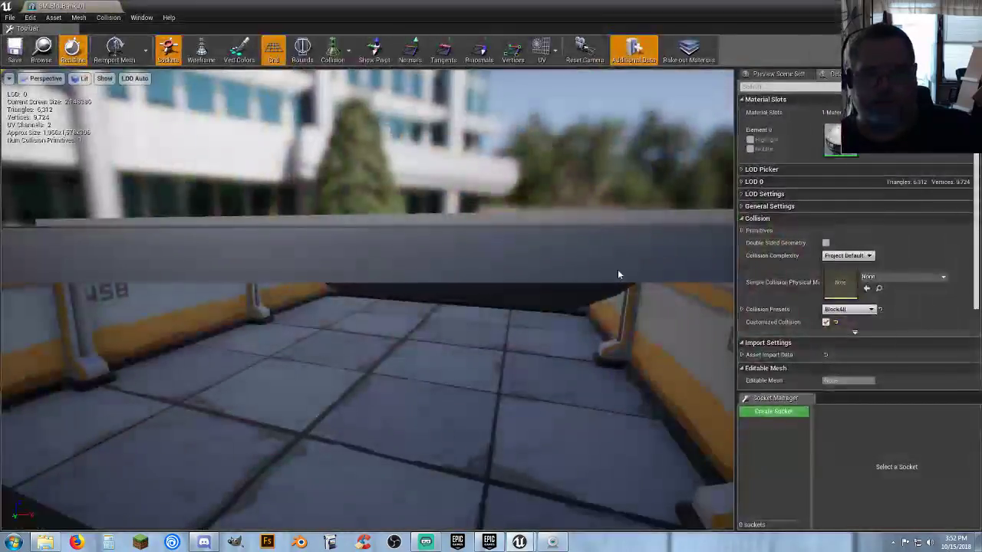
pyautogui.click(852, 310)
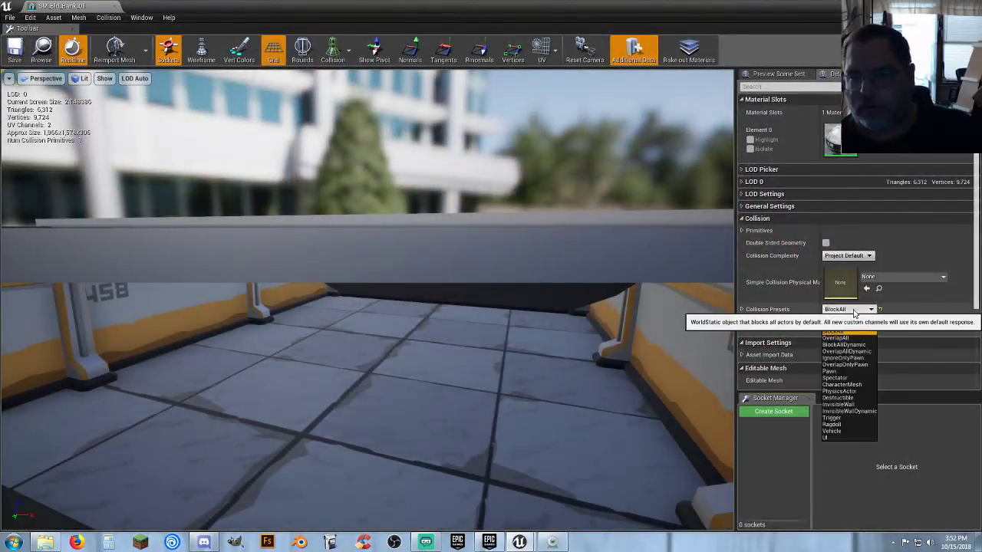
pyautogui.click(855, 310)
pyautogui.click(868, 256)
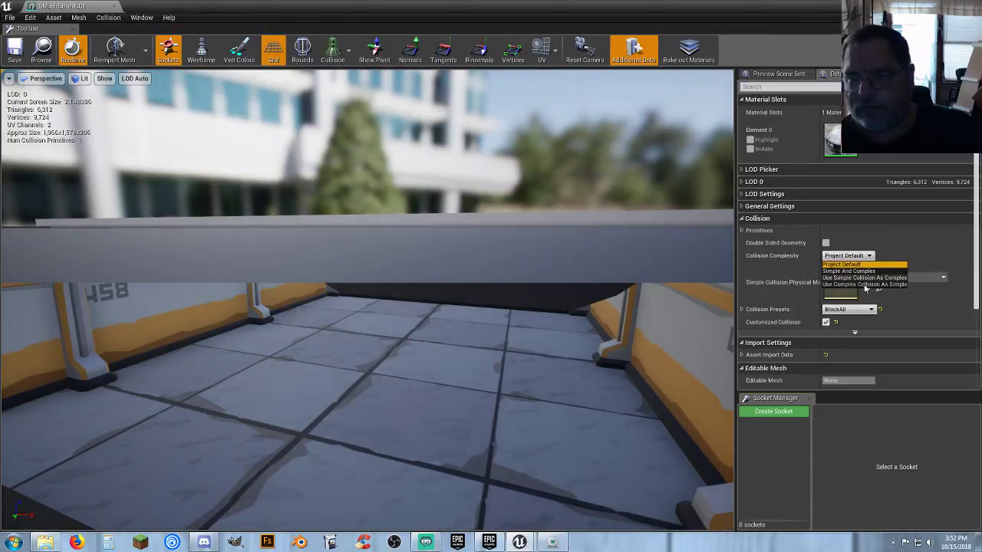
pyautogui.click(864, 284)
pyautogui.click(17, 55)
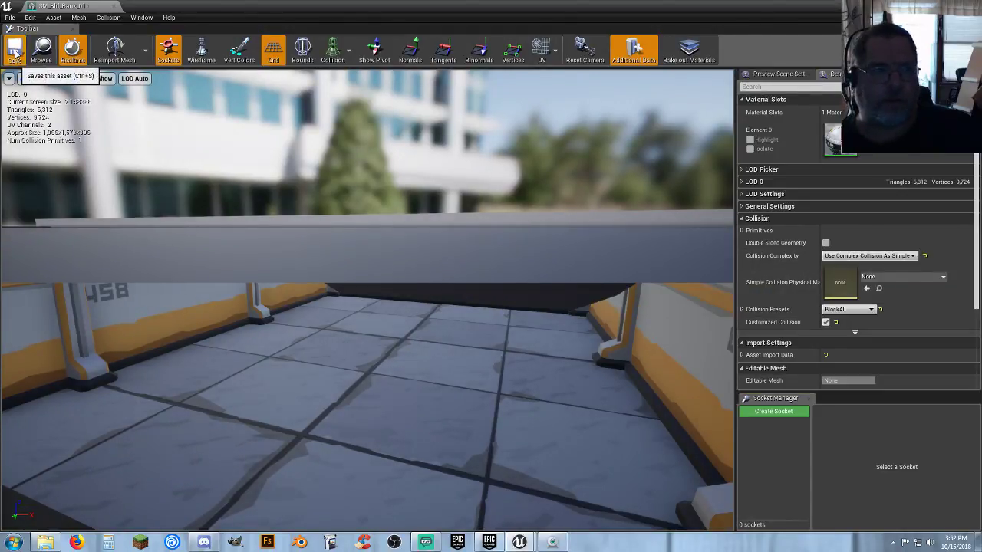
pyautogui.click(113, 6)
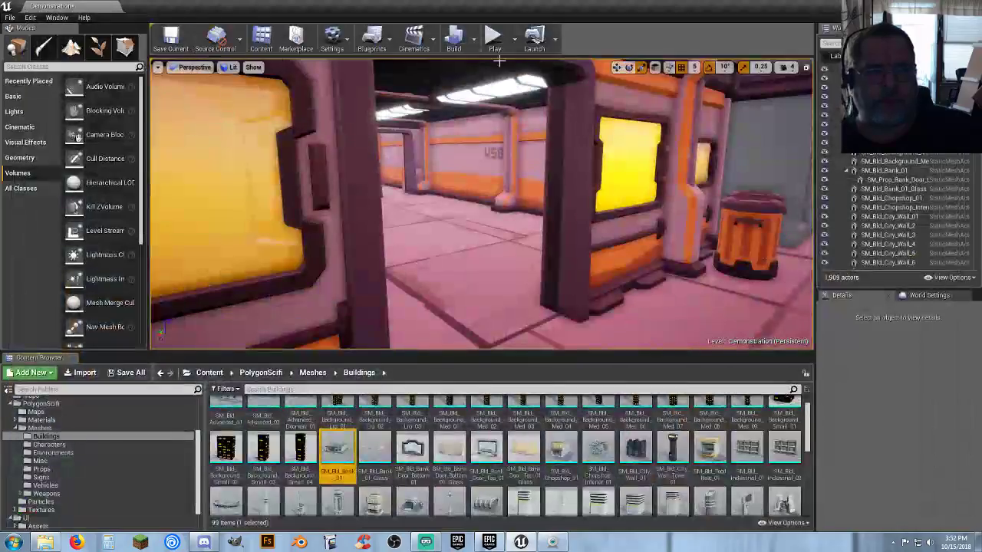
# - Play-test the bank by running the character from the street to its entrance and through the doorway, then end the session
pyautogui.click(498, 48)
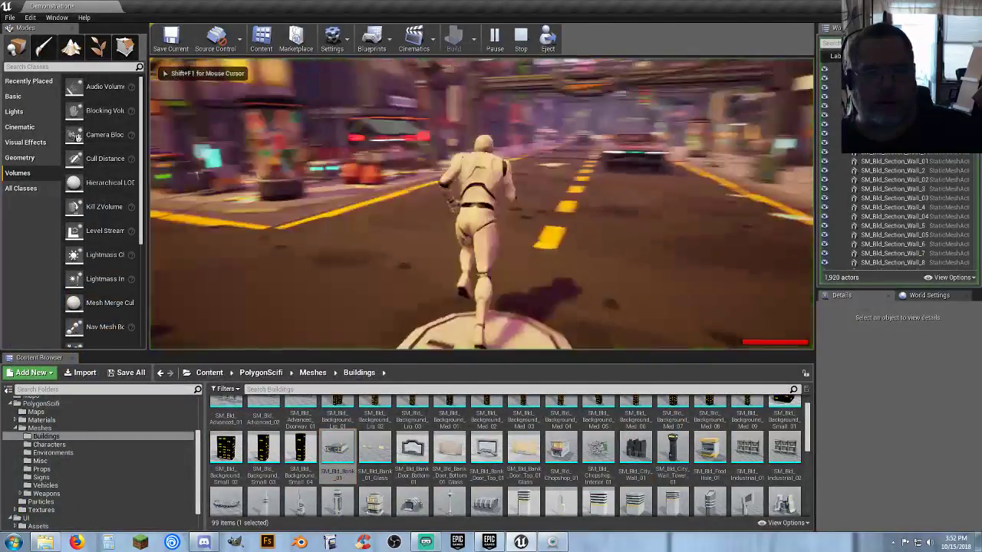
pyautogui.press('w')
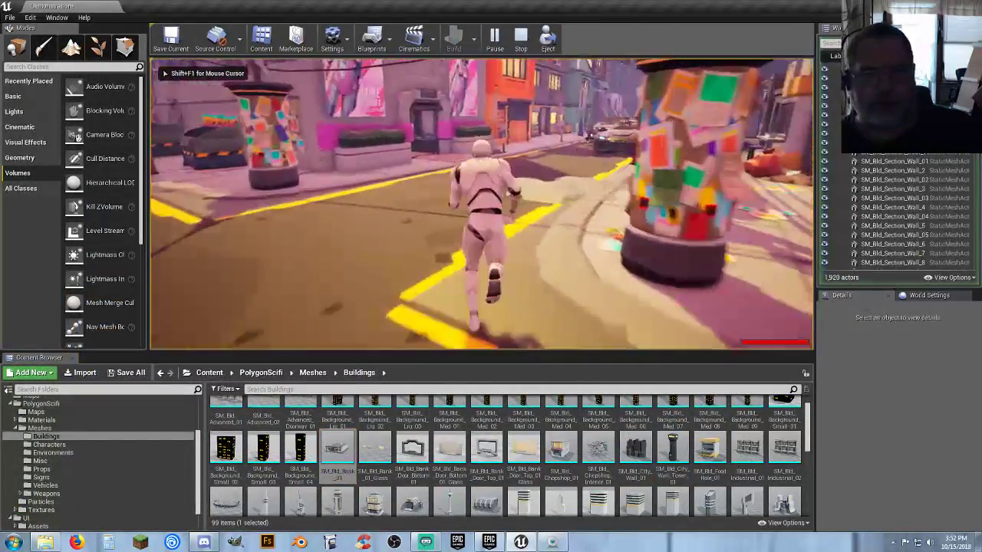
pyautogui.press('w')
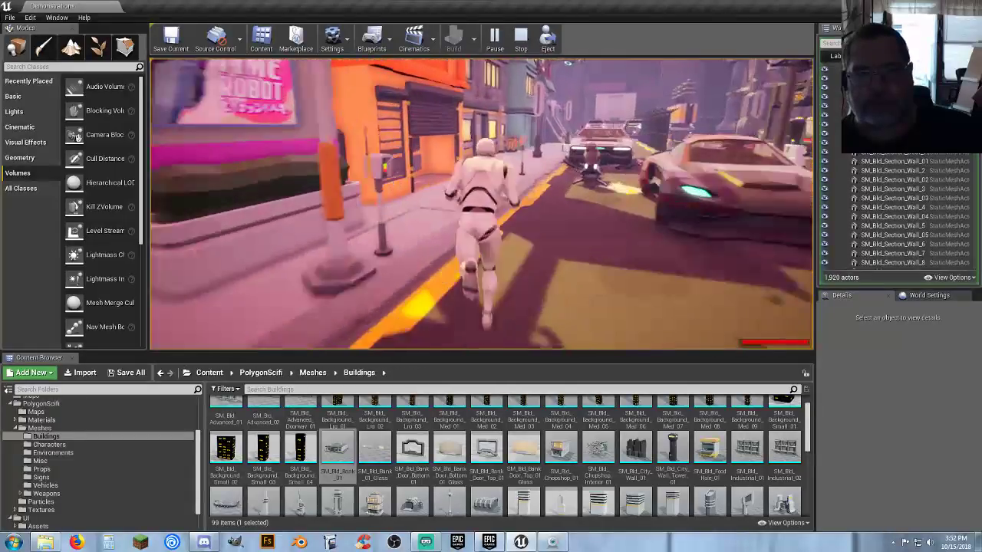
pyautogui.press('w')
pyautogui.press('d')
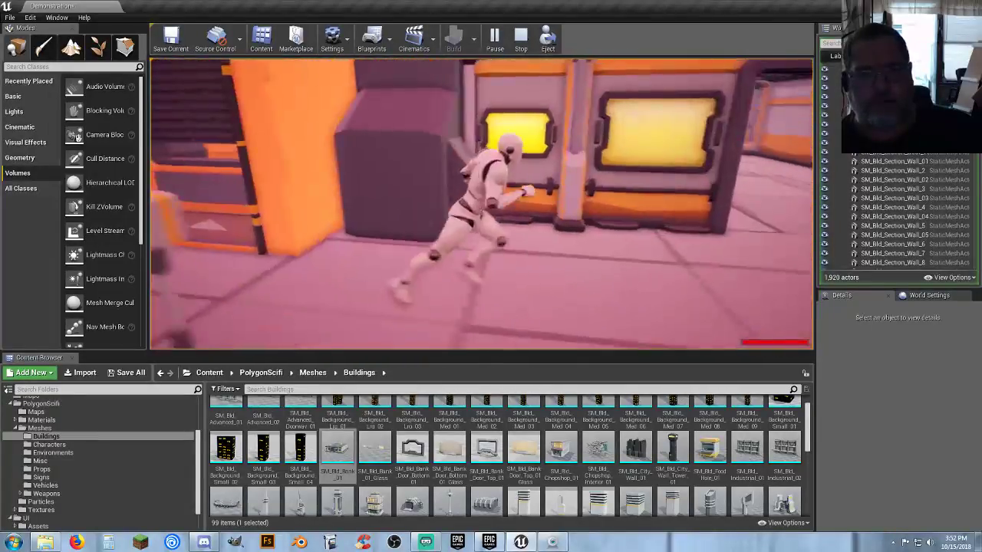
pyautogui.press('w')
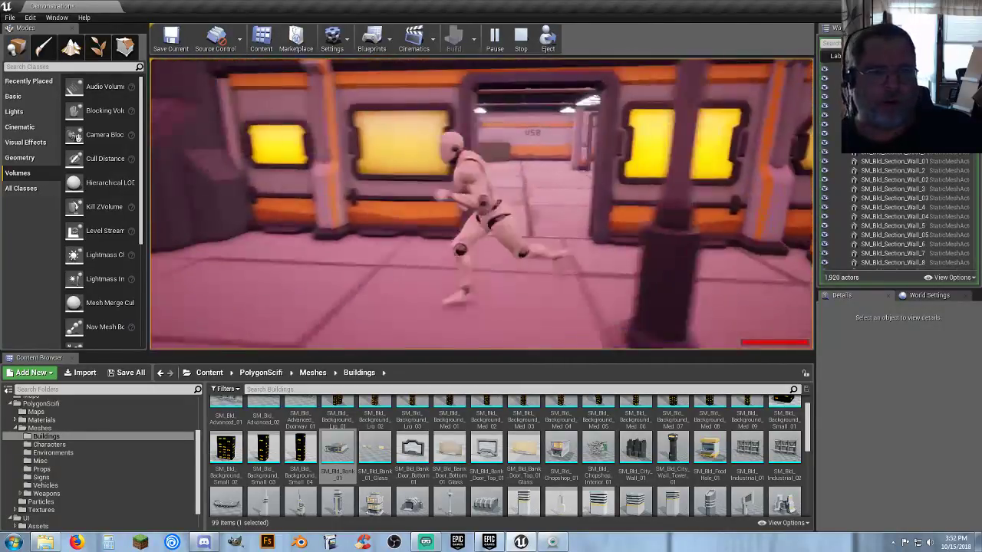
pyautogui.press('w')
pyautogui.press('d')
pyautogui.press('d')
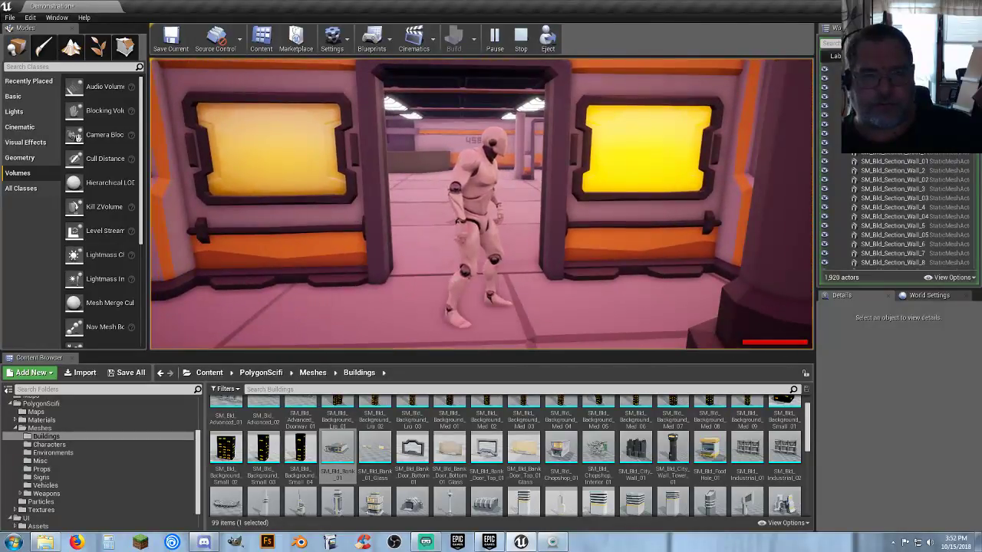
pyautogui.press('w')
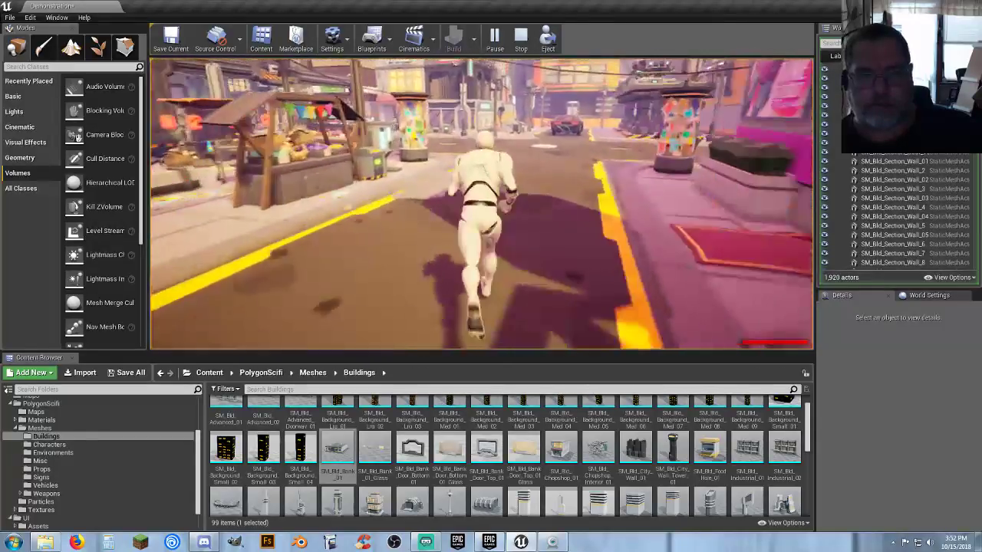
pyautogui.press('Escape')
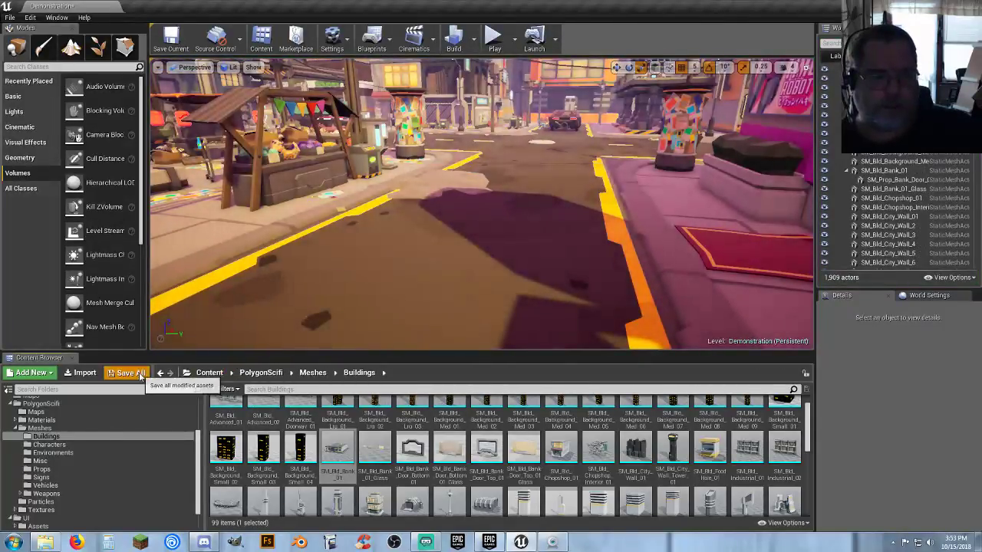
# - Save all modified assets and open the TestMap level from the project's Maps folder
pyautogui.click(129, 373)
pyautogui.click(581, 365)
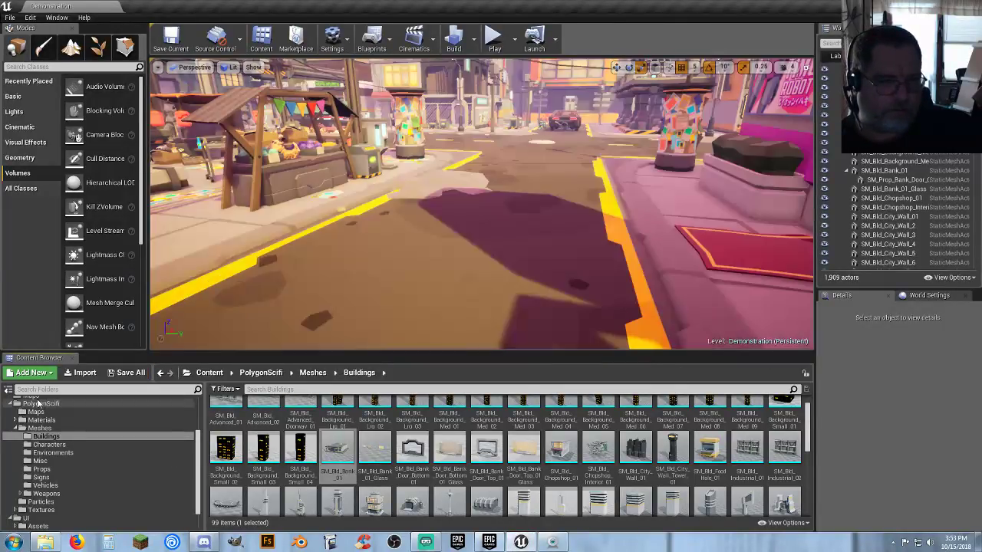
pyautogui.click(36, 412)
pyautogui.doubleClick(338, 420)
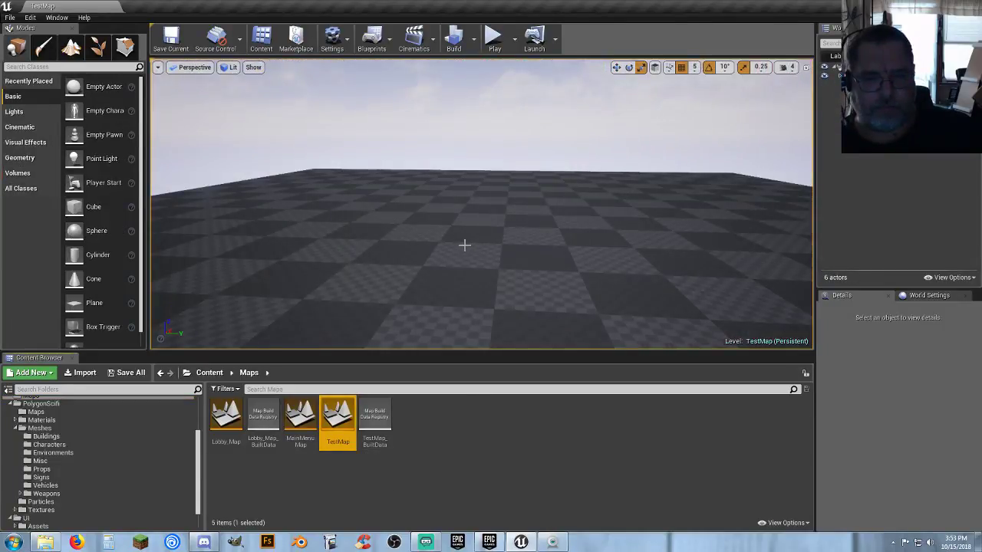
# - Display TestMap's world settings and briefly play-test character movement on its empty floor
pyautogui.click(905, 298)
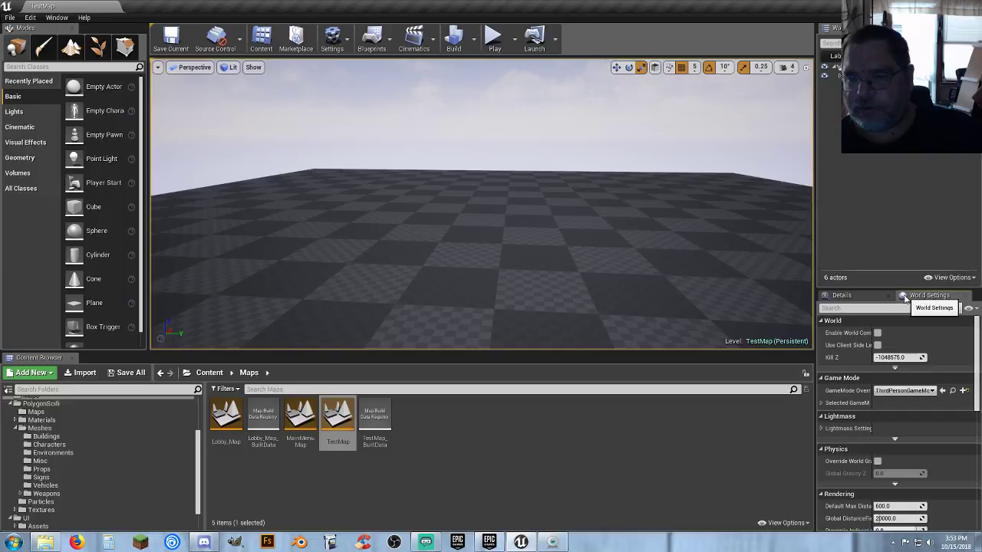
pyautogui.click(495, 37)
pyautogui.press('w')
pyautogui.press('d')
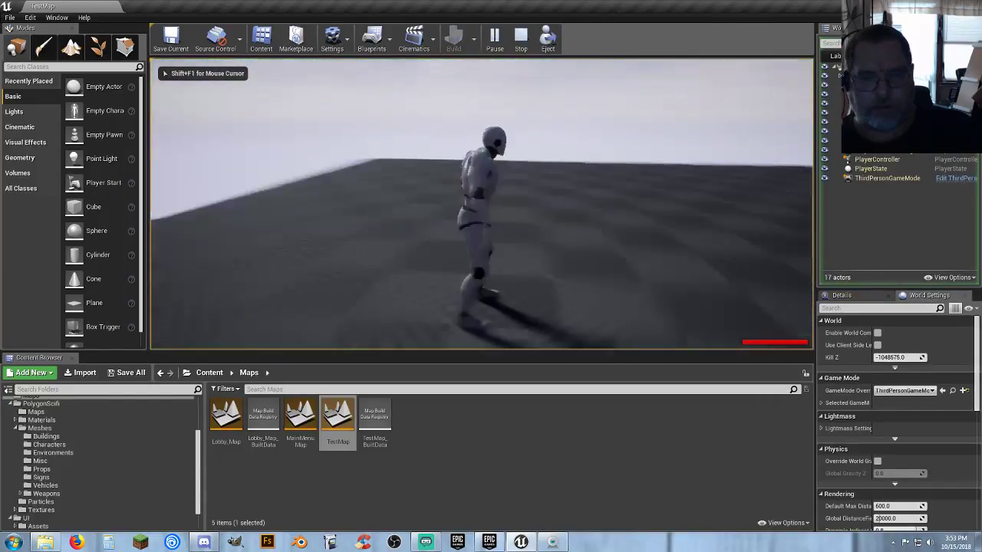
pyautogui.press('Escape')
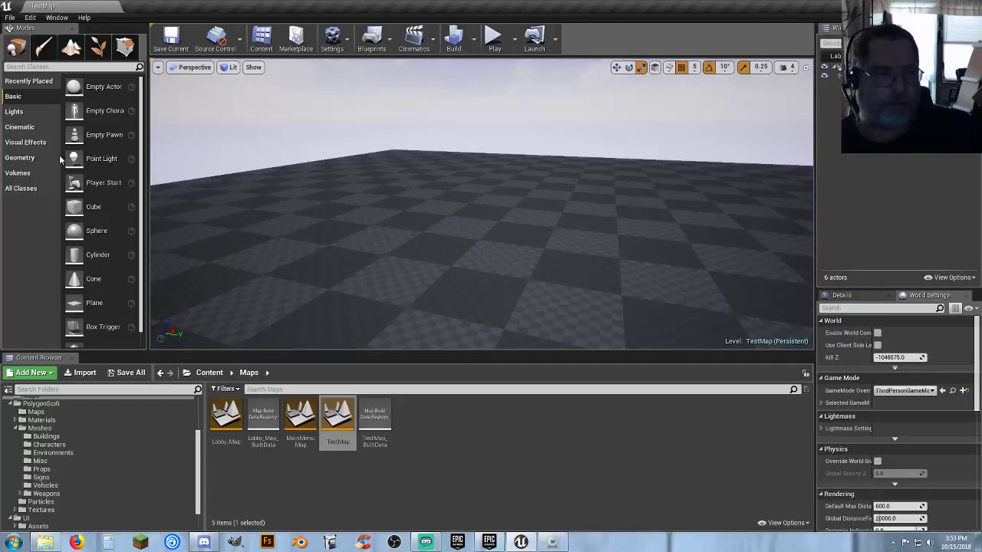
# - Place a blocking volume on the TestMap floor and set its X and Y location to 0
pyautogui.click(23, 173)
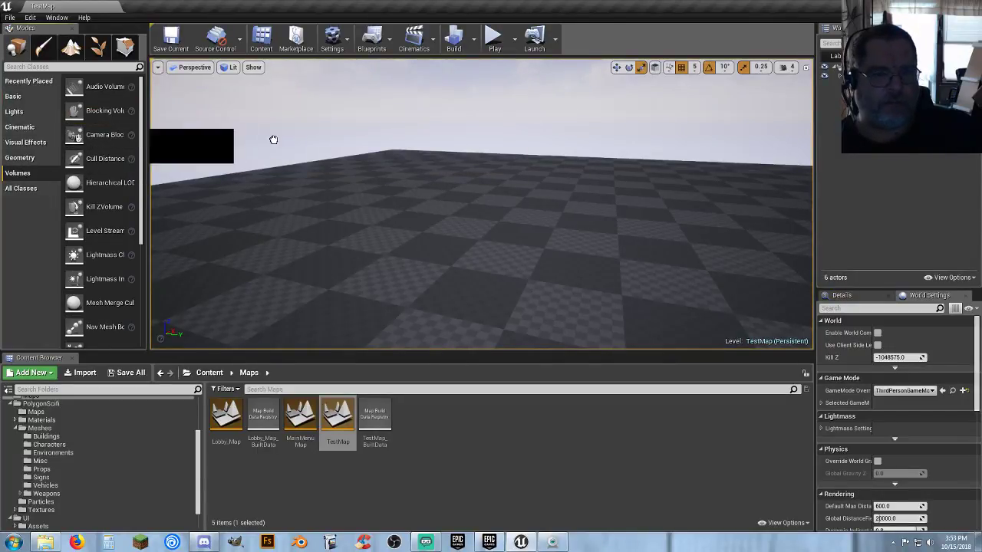
pyautogui.moveTo(273, 140); pyautogui.dragTo(592, 204)
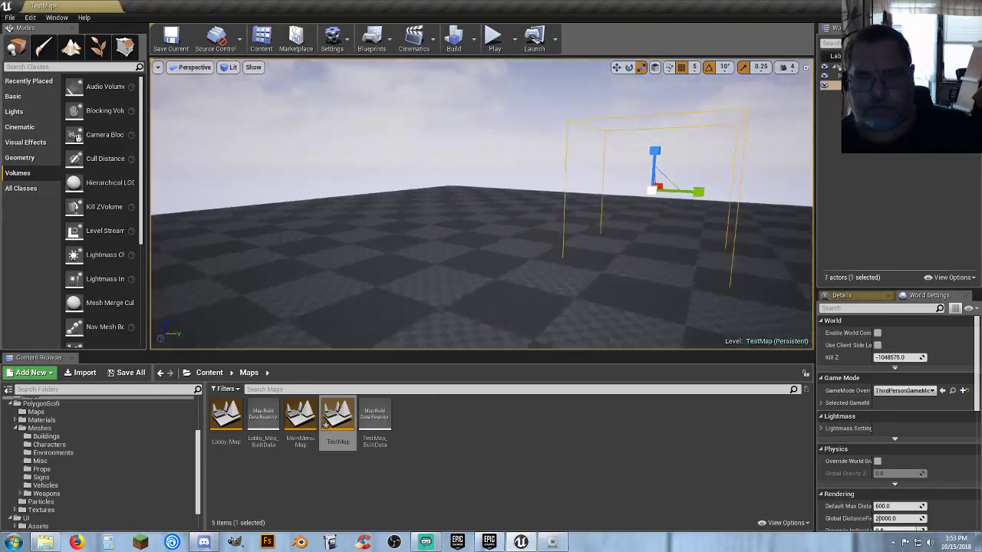
pyautogui.moveTo(592, 203); pyautogui.dragTo(520, 221, button='right')
pyautogui.click(867, 295)
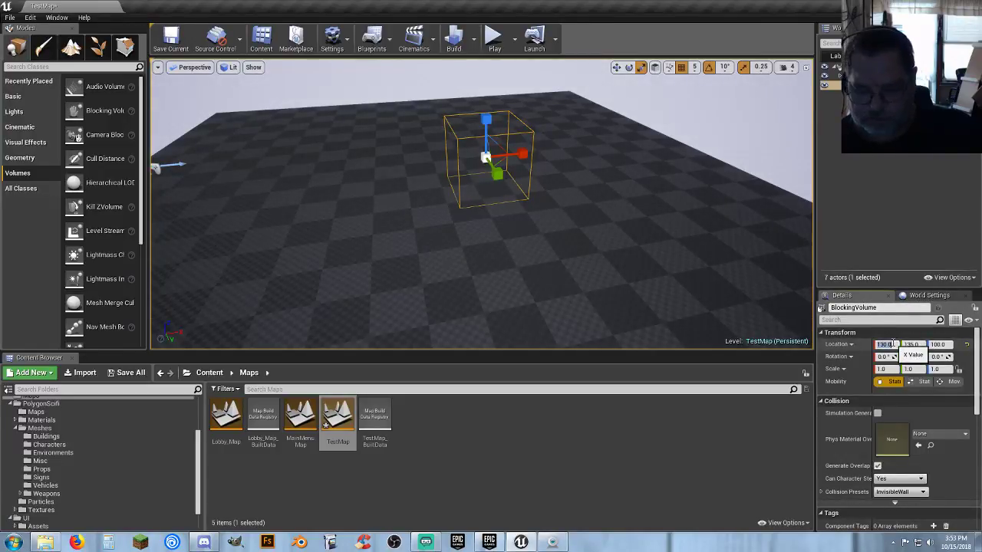
pyautogui.write('0')
pyautogui.press('Tab')
pyautogui.write('0')
pyautogui.press('Tab')
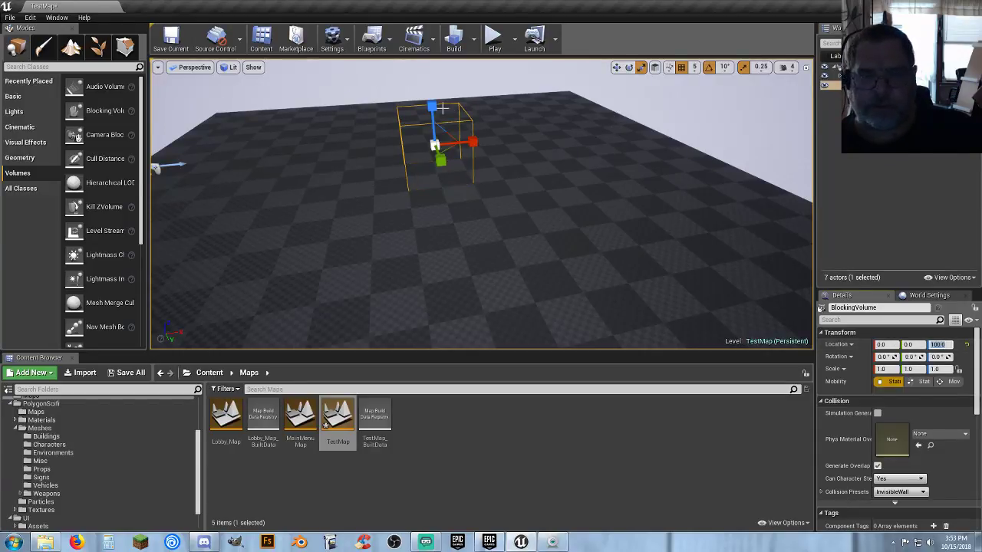
# - Flatten the blocking volume by scaling it vertically to 0.25
pyautogui.moveTo(433, 106); pyautogui.dragTo(434, 138)
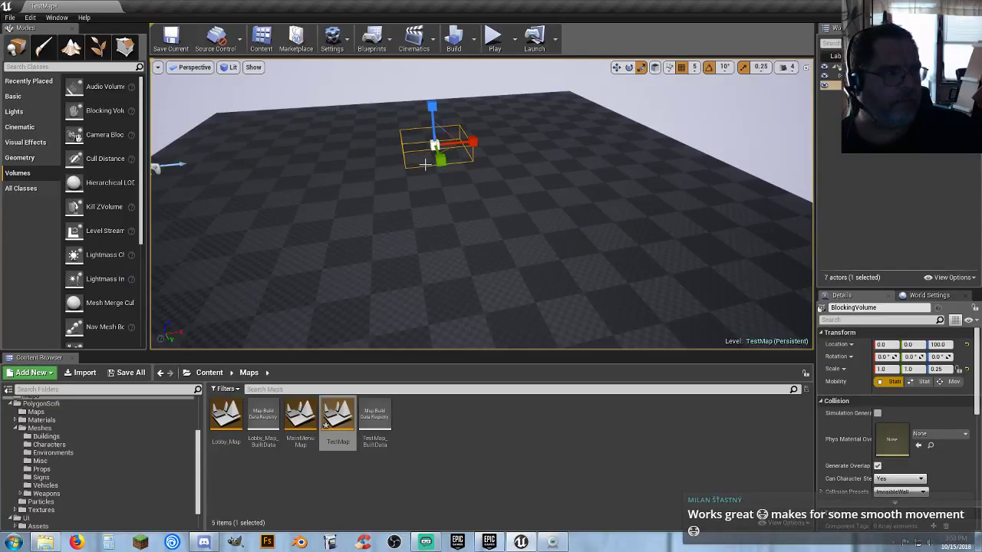
pyautogui.moveTo(420, 170); pyautogui.dragTo(455, 145, button='right')
pyautogui.press('w')
pyautogui.press('w')
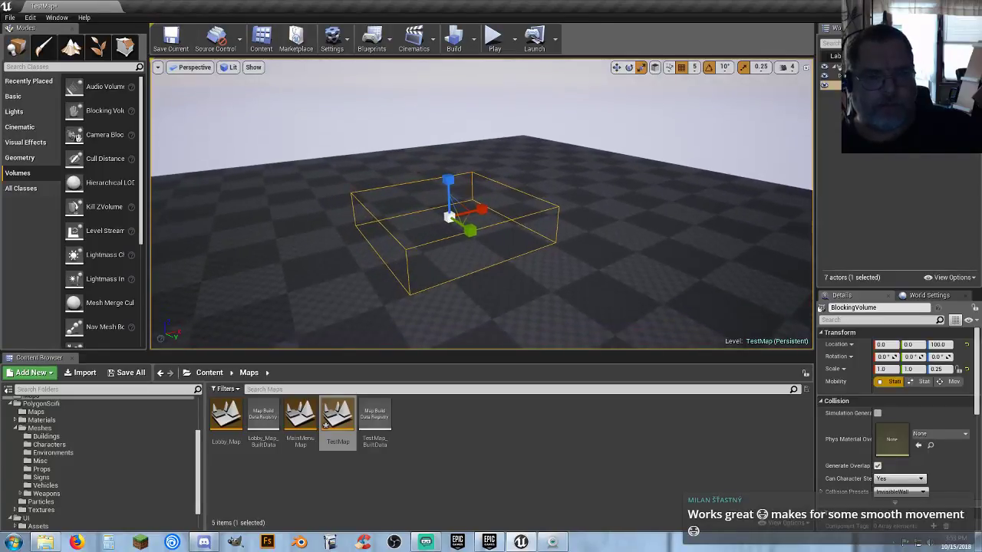
pyautogui.moveTo(448, 179)
pyautogui.mouseDown()
pyautogui.moveTo(448, 198)
pyautogui.moveTo(447, 179)
pyautogui.mouseUp()
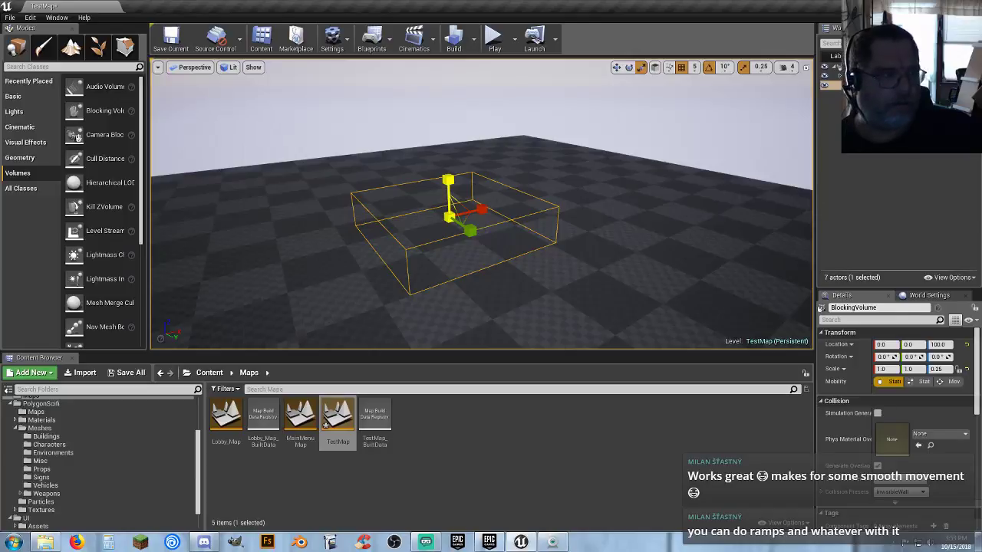
# - Play-test the flattened blocking volume by walking into it, jumping onto it and moving around on it, then end the session
pyautogui.moveTo(541, 156); pyautogui.dragTo(435, 190, button='right')
pyautogui.press('s')
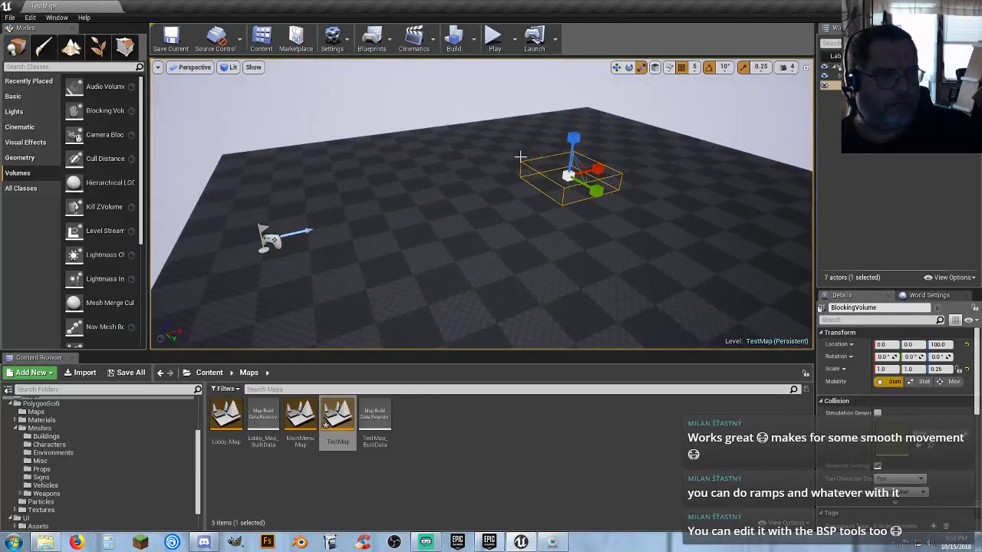
pyautogui.click(493, 37)
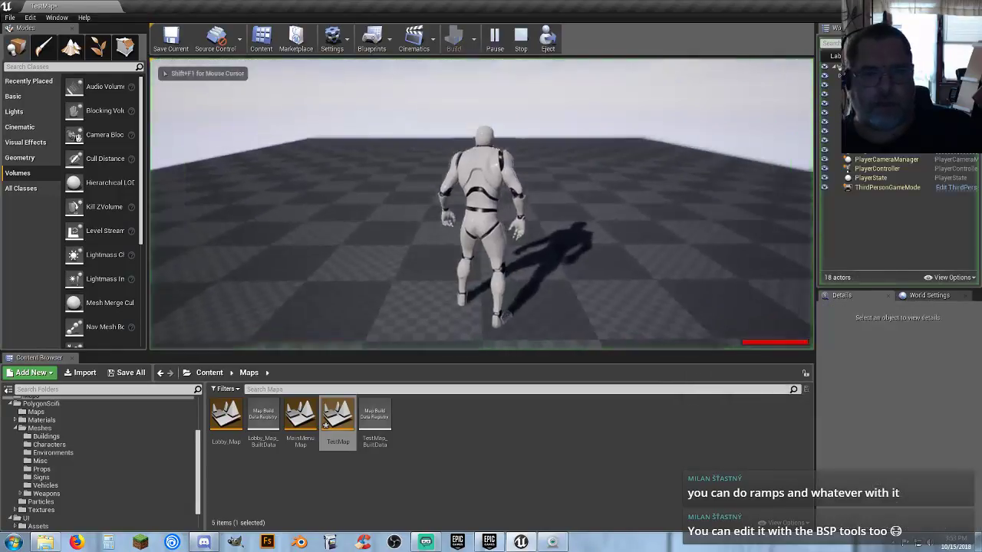
pyautogui.press('w')
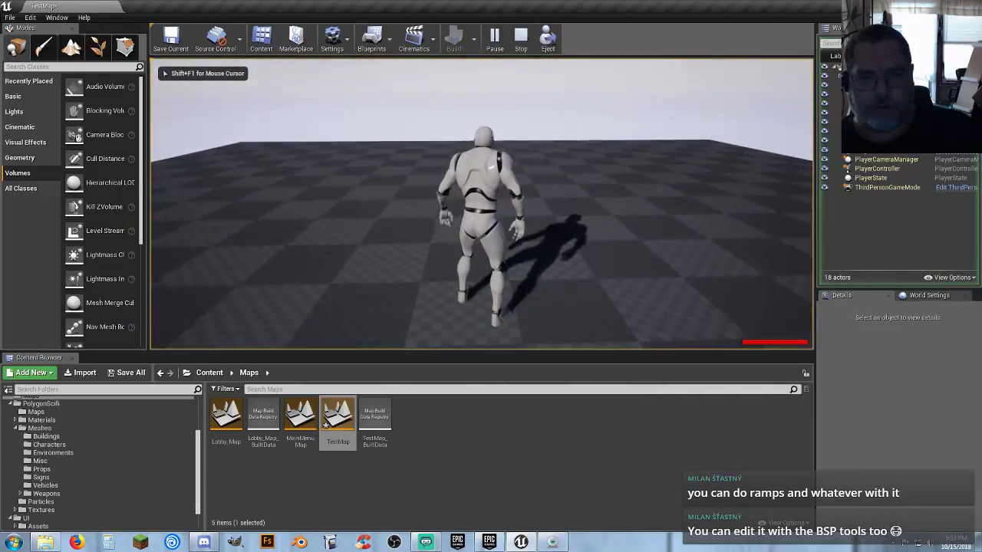
pyautogui.press('space')
pyautogui.press('w')
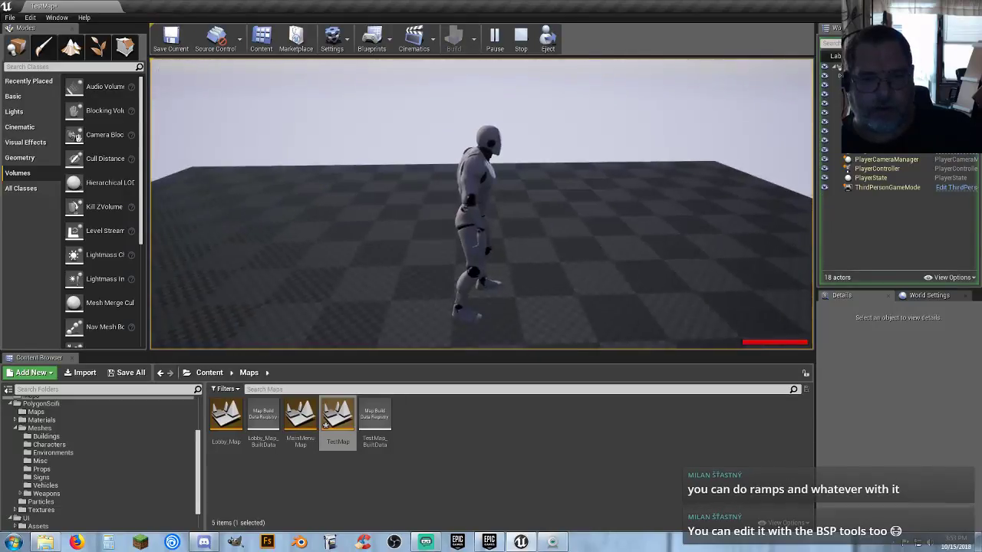
pyautogui.press('a')
pyautogui.press('s')
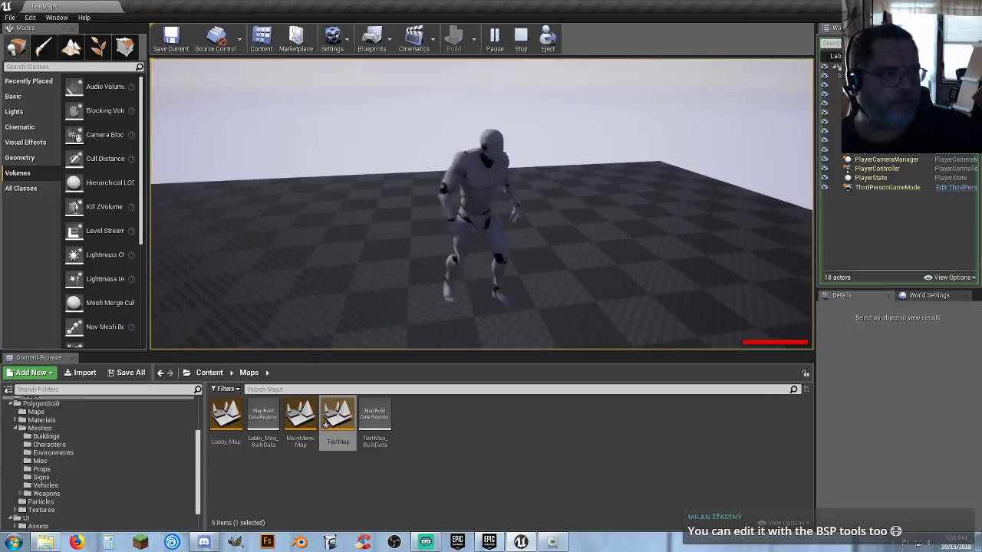
pyautogui.press('space')
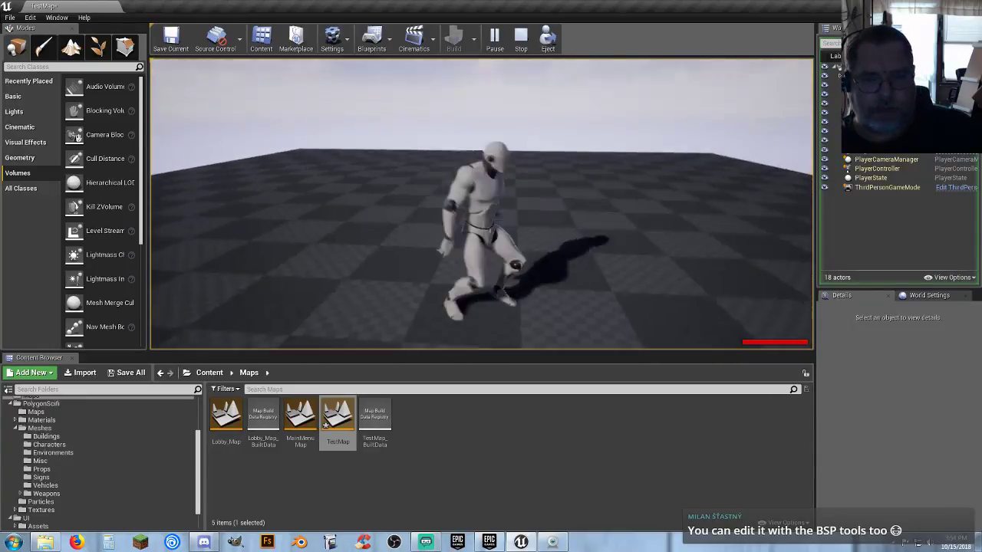
pyautogui.press('w')
pyautogui.press('space')
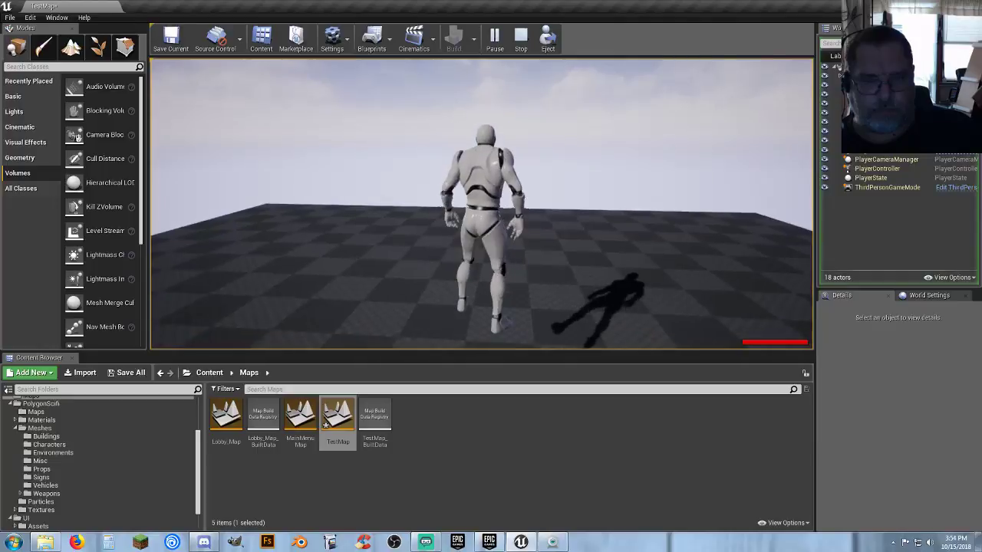
pyautogui.press('s')
pyautogui.press('d')
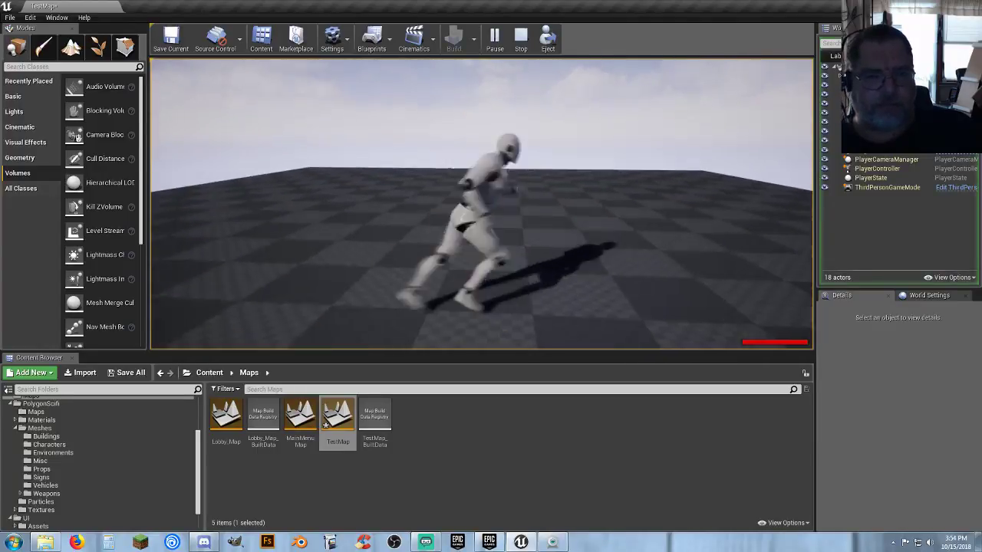
pyautogui.press('w')
pyautogui.press('d')
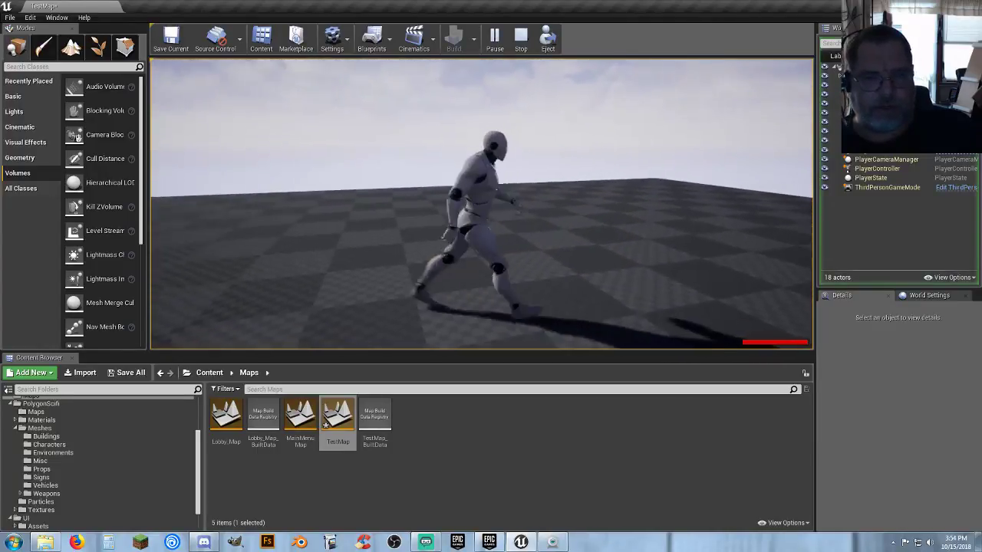
pyautogui.press('w')
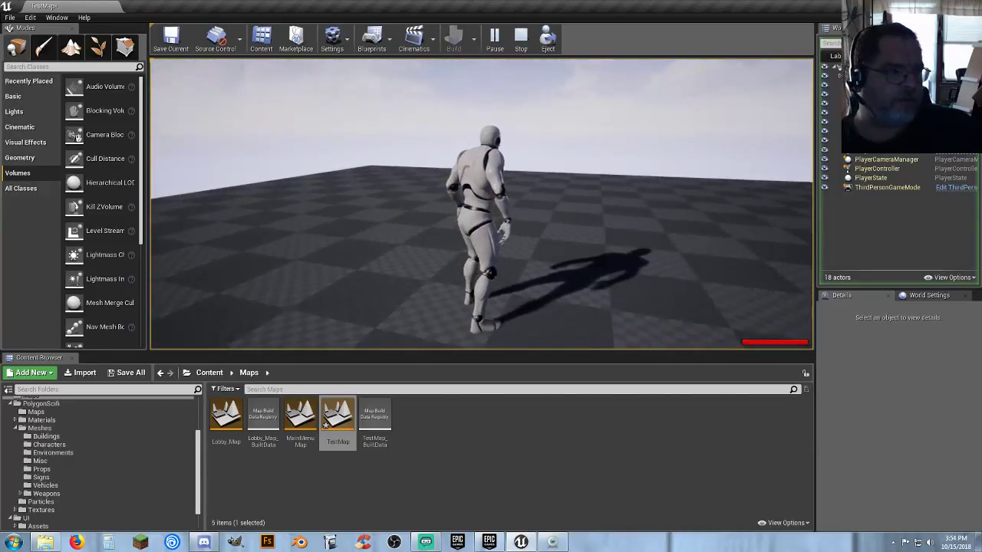
pyautogui.press('a')
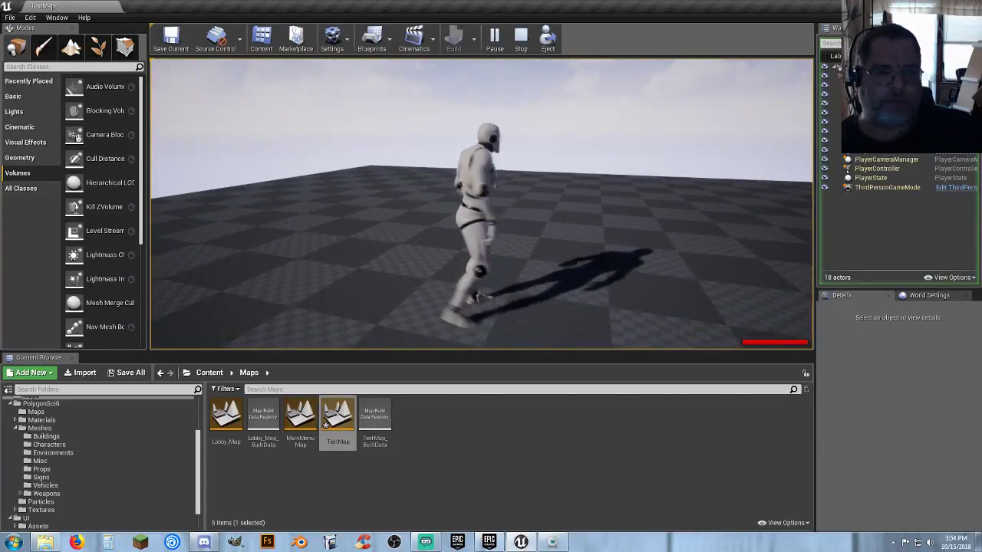
pyautogui.press('Escape')
# - Delete the blocking volume from TestMap
pyautogui.click(499, 176)
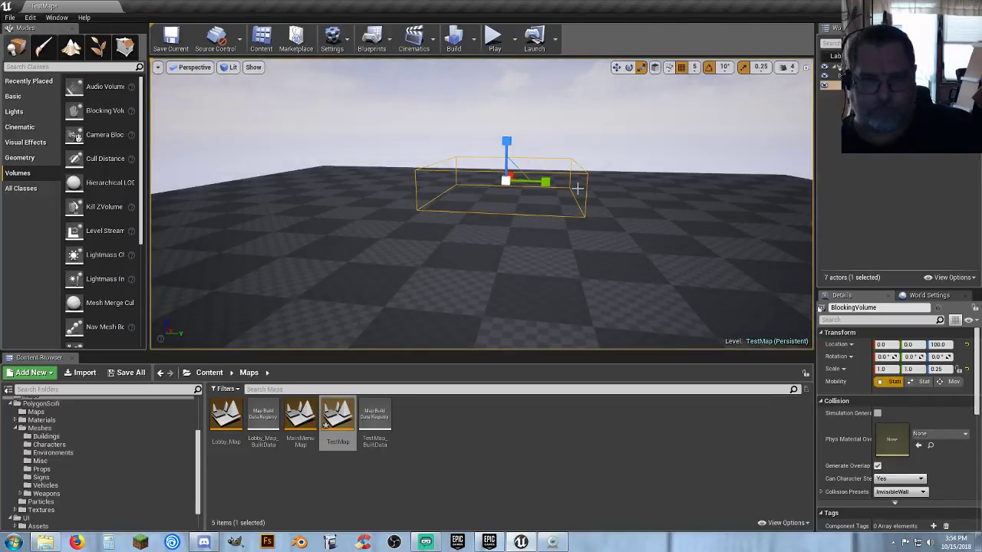
pyautogui.press('Delete')
pyautogui.moveTo(565, 191); pyautogui.dragTo(399, 303, button='right')
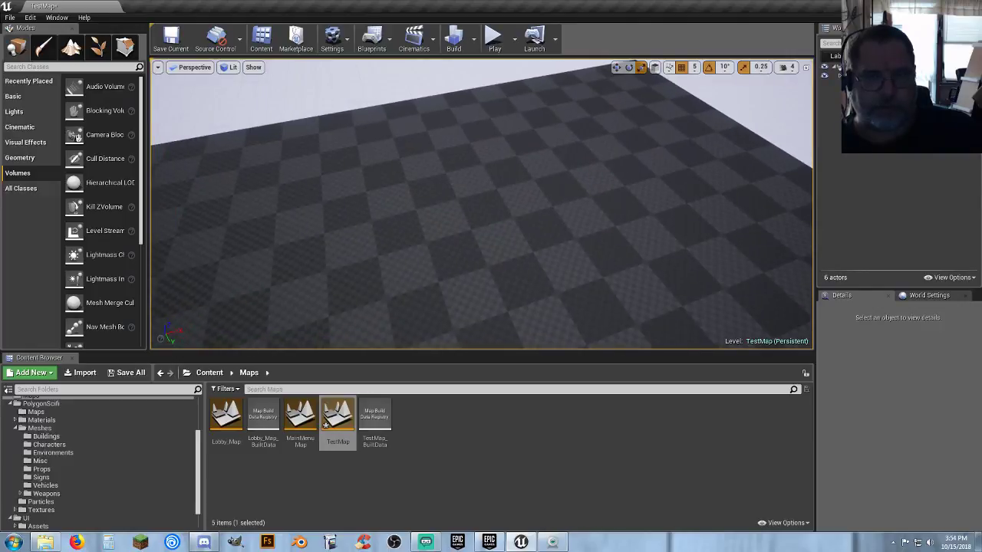
# - Play-test TestMap without the volume, walking around and firing several traces across the floor in first-person view, and end the session
pyautogui.click(495, 39)
pyautogui.press('w')
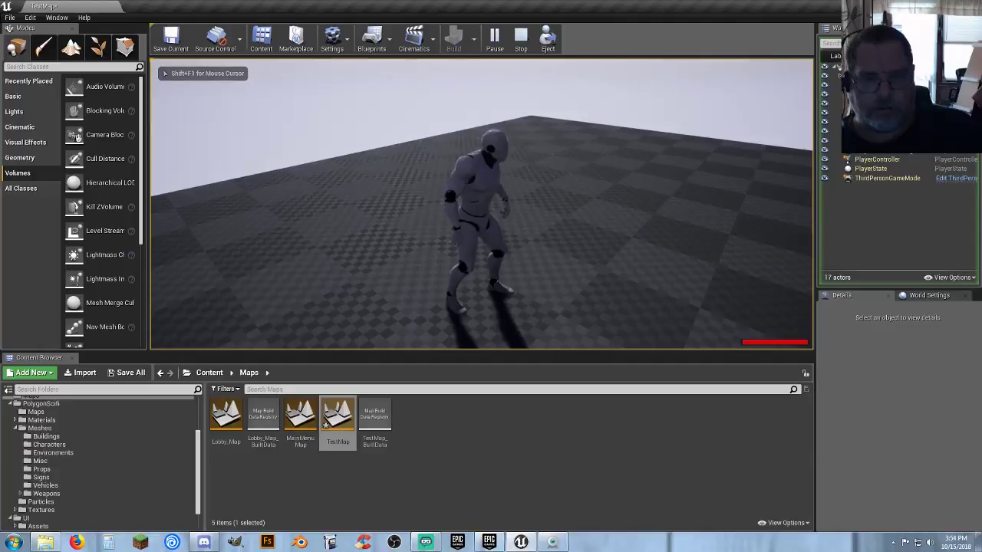
pyautogui.press('w')
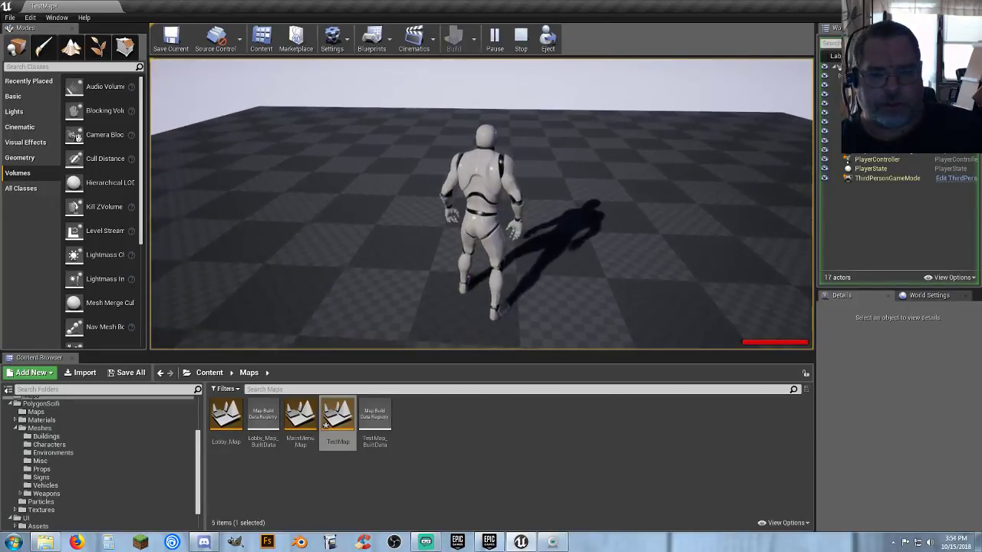
pyautogui.press('v')
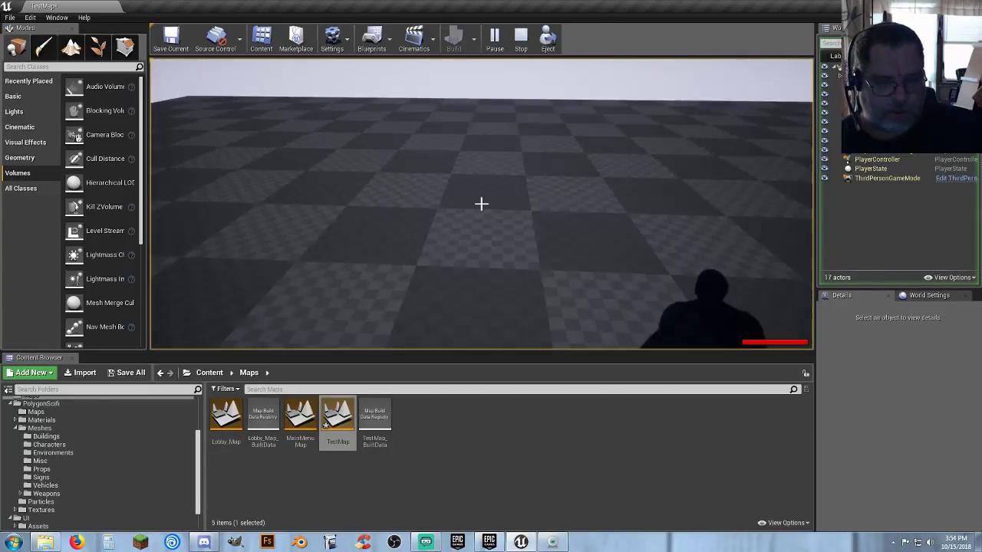
pyautogui.click(481, 204)
pyautogui.click(481, 203)
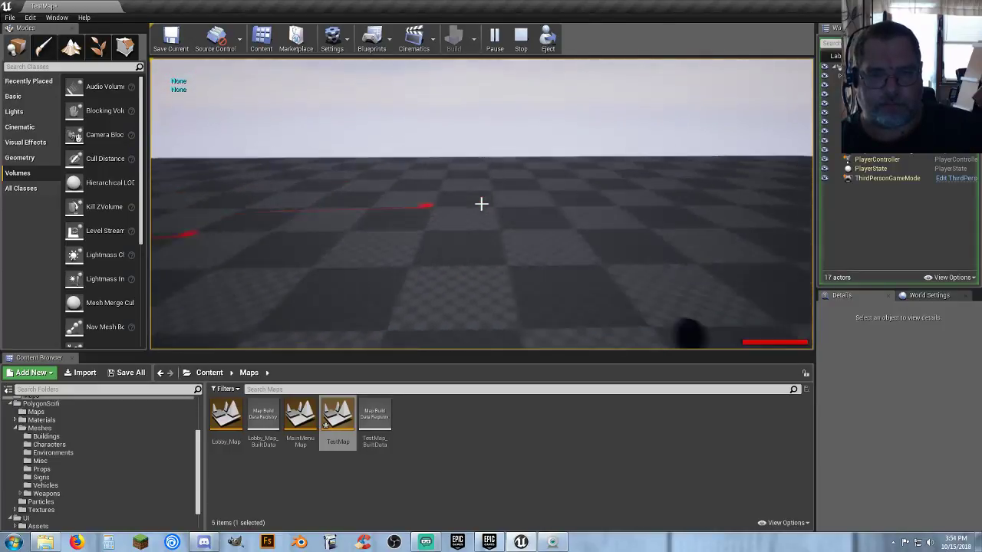
pyautogui.click(481, 204)
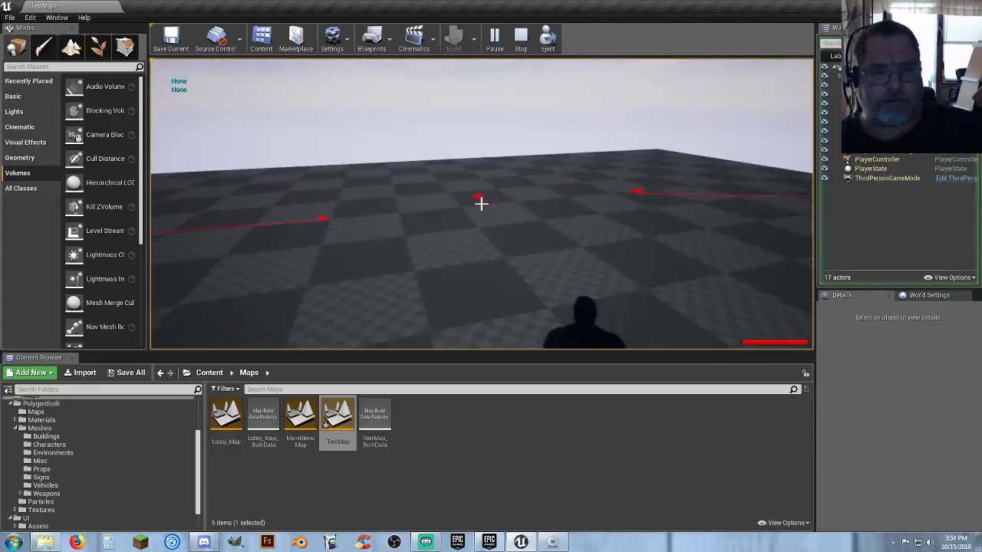
pyautogui.click(480, 204)
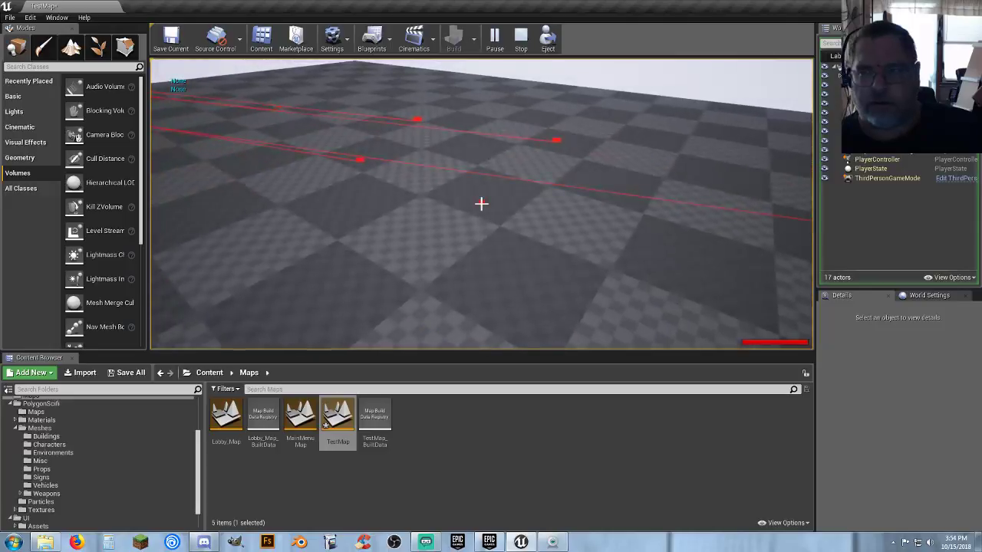
pyautogui.click(481, 203)
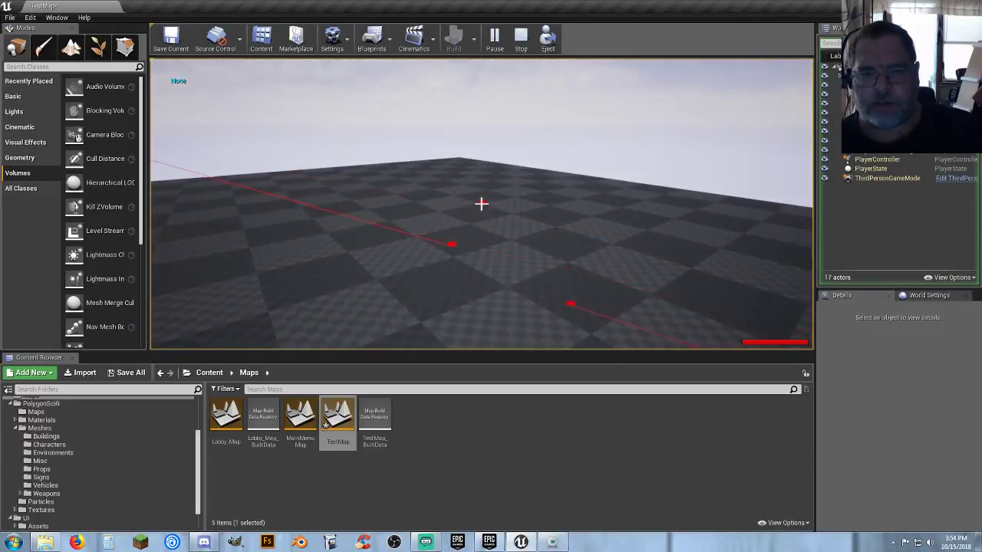
pyautogui.click(480, 203)
pyautogui.press('Escape')
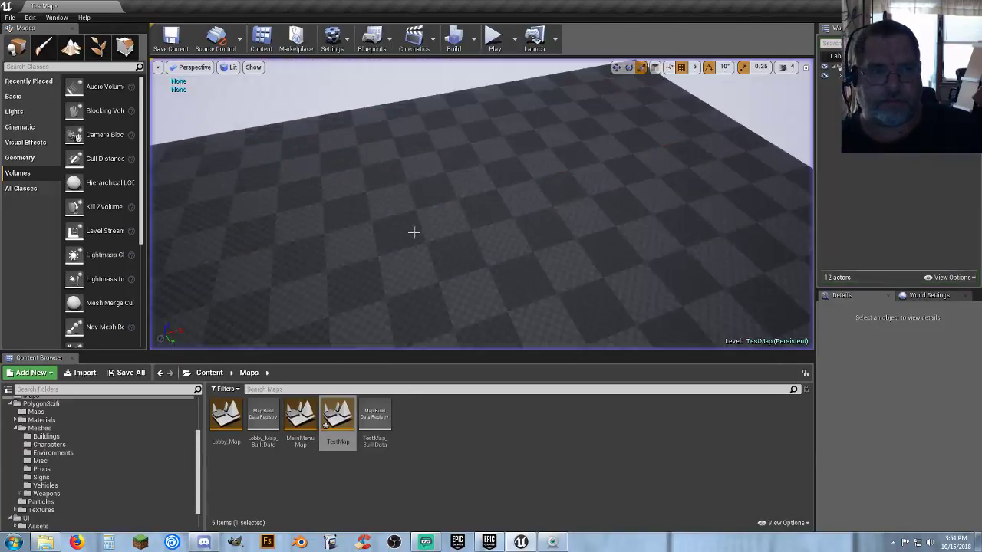
# - Save the modified TestMap level
pyautogui.moveTo(456, 240); pyautogui.dragTo(437, 298, button='right')
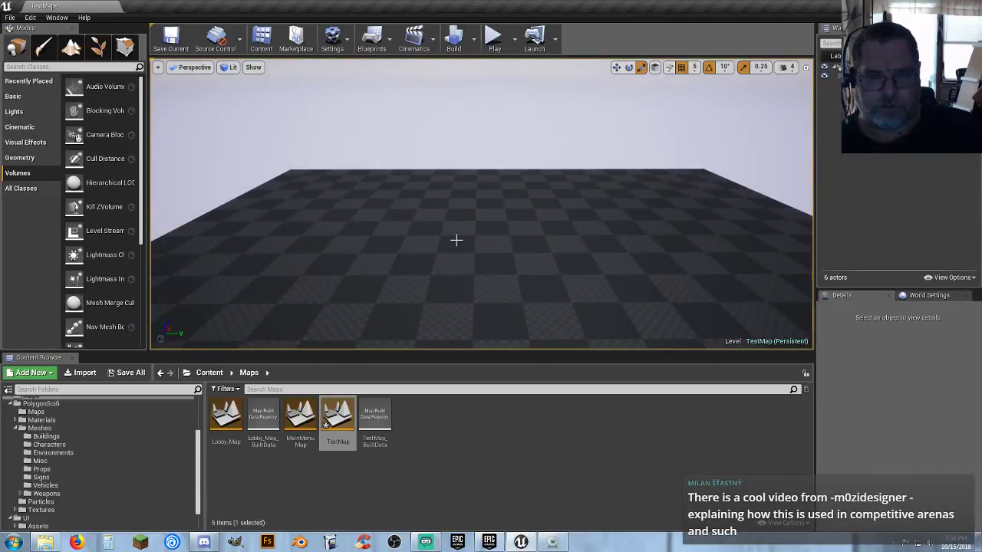
pyautogui.moveTo(456, 240)
pyautogui.mouseDown(button='right')
pyautogui.moveTo(418, 242)
pyautogui.moveTo(449, 252)
pyautogui.mouseUp(button='right')
pyautogui.click(127, 373)
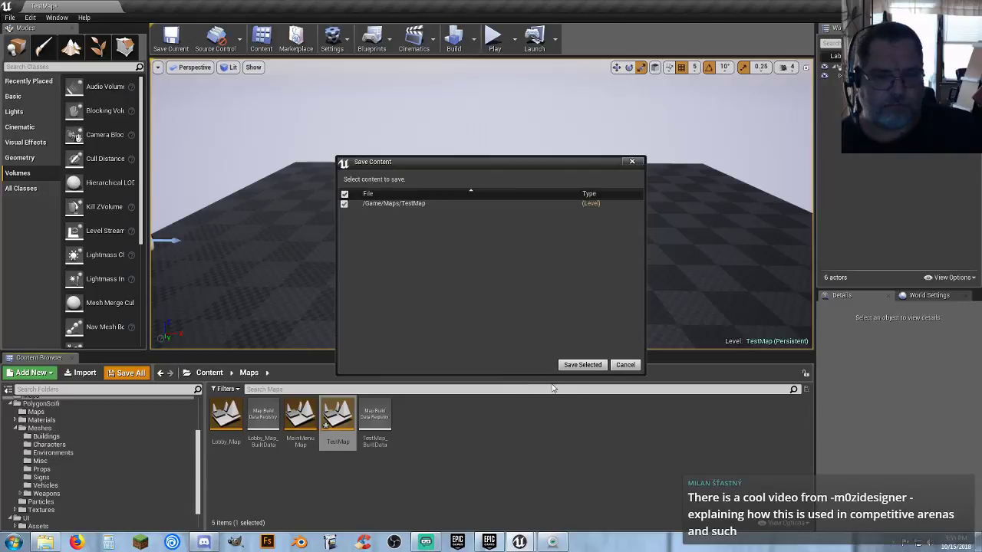
pyautogui.click(582, 365)
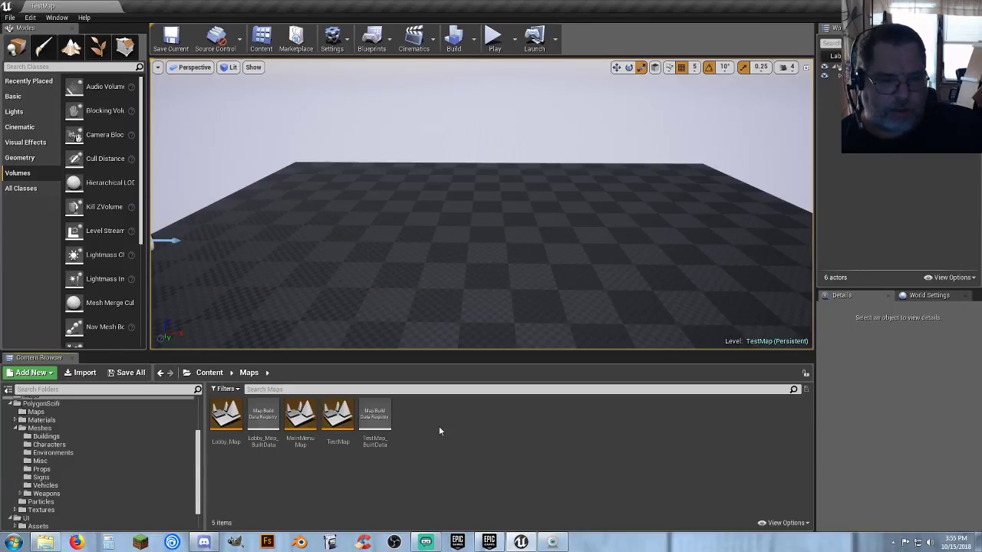
# - Create a folder named Unarmed inside Content/Characters and open it
pyautogui.click(44, 449)
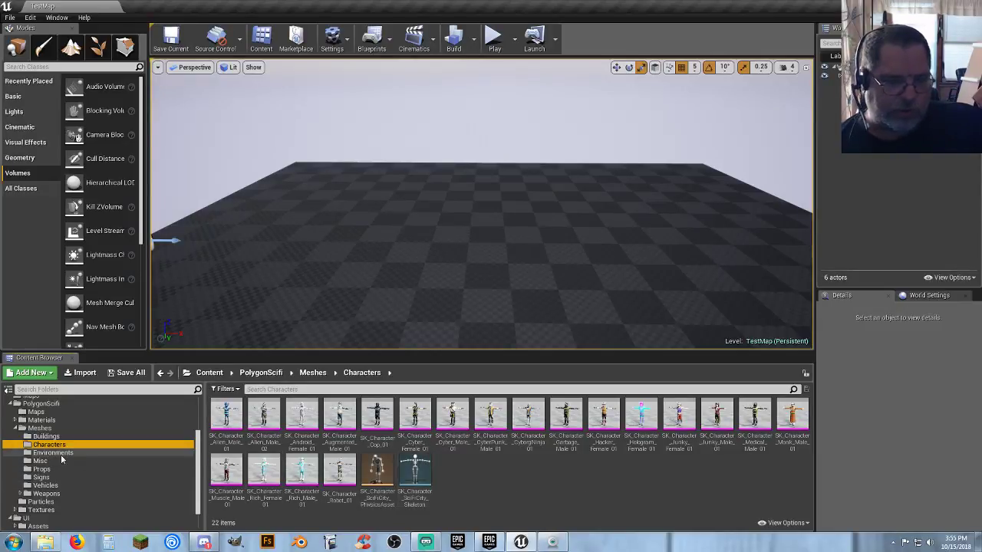
pyautogui.scroll(3, 61, 454)
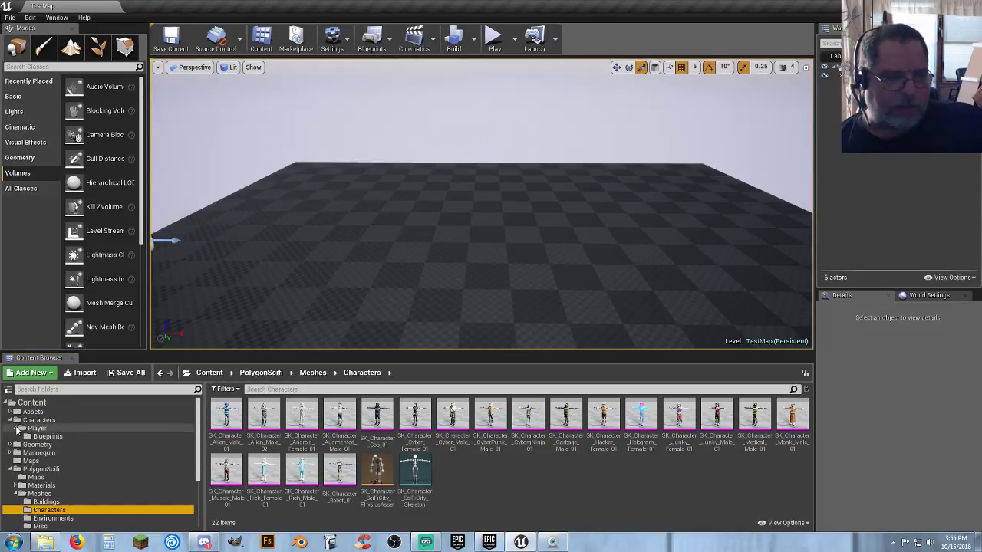
pyautogui.click(29, 421)
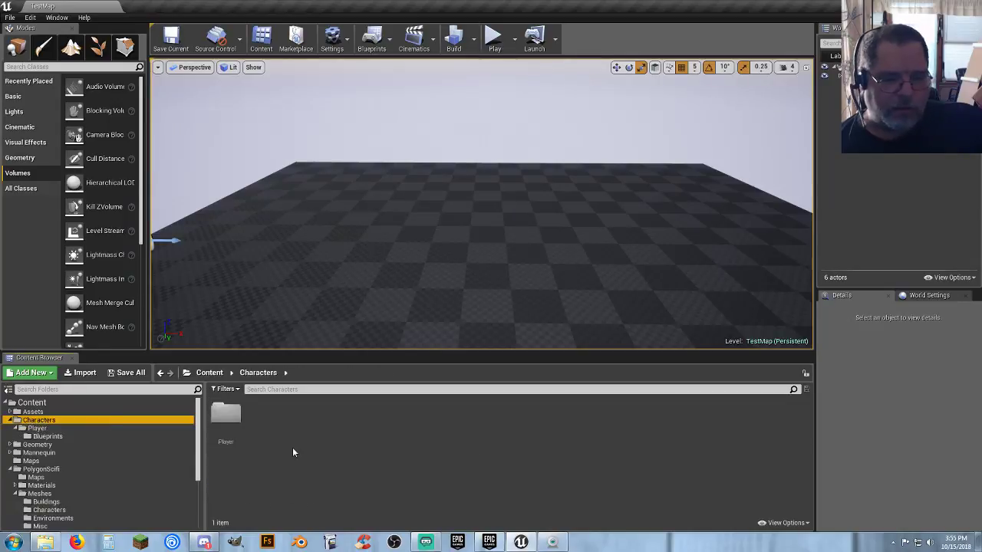
pyautogui.rightClick(287, 422)
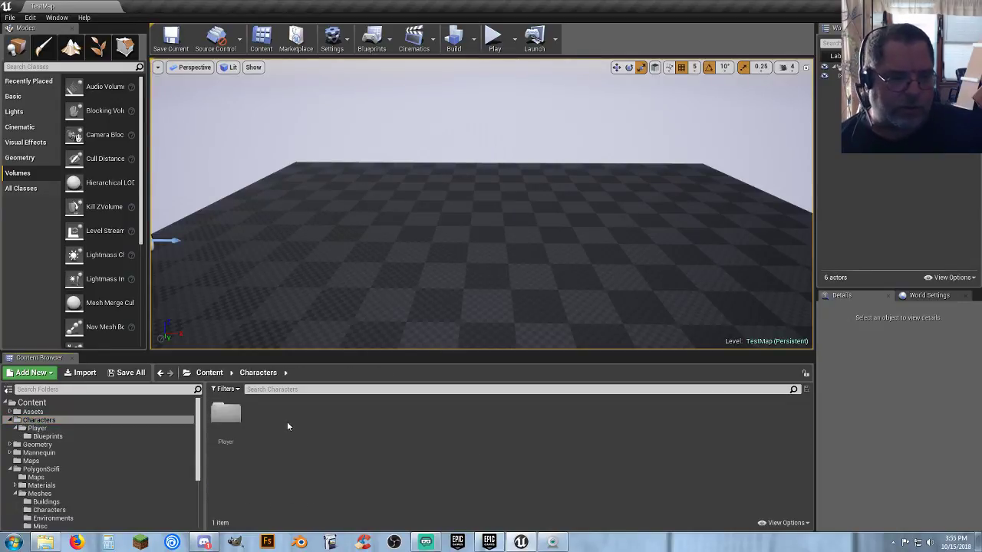
pyautogui.rightClick(288, 423)
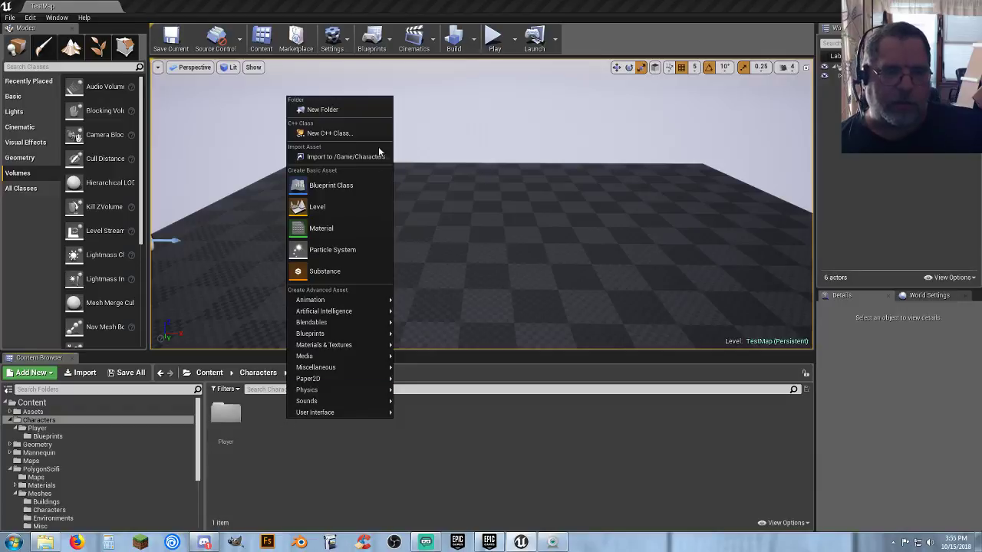
pyautogui.click(359, 110)
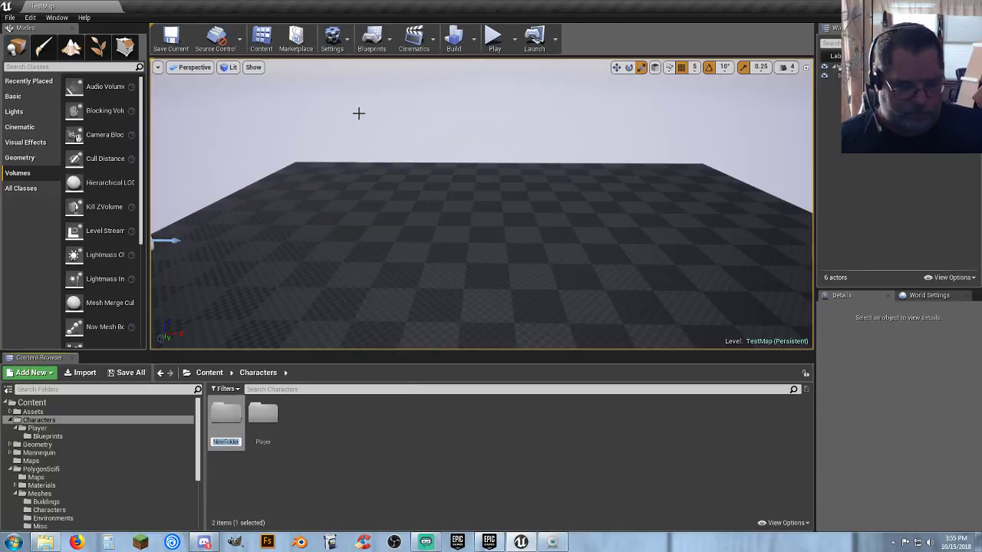
pyautogui.write('Unarmed')
pyautogui.press('Return')
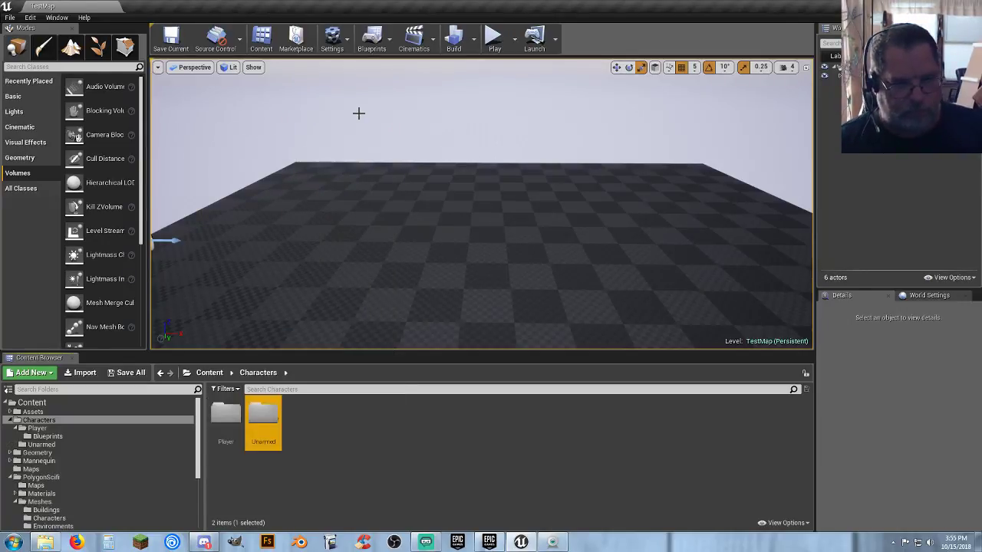
pyautogui.press('Return')
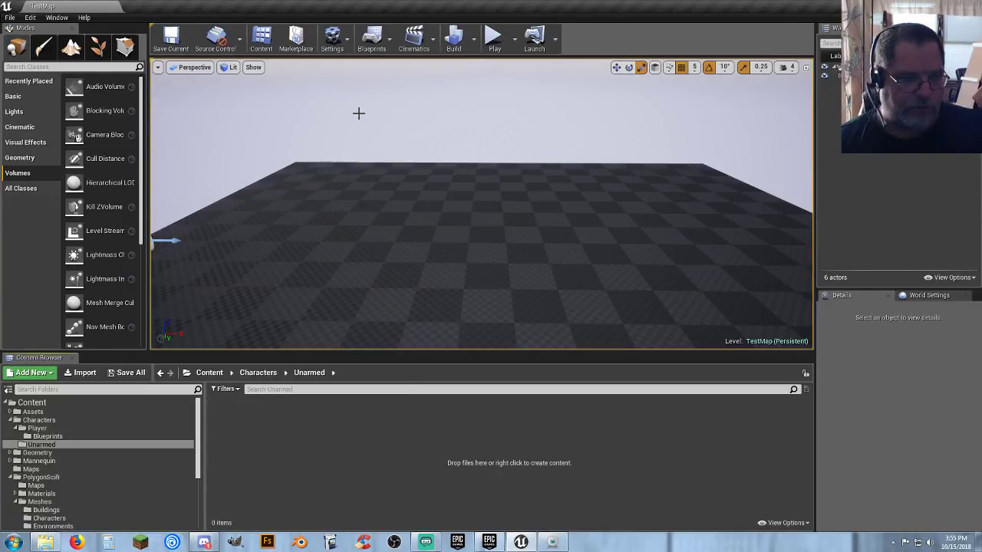
# - Open UE4_Mannequin_Skeleton from Mannequin/Character/Mesh and assign the Humanoid rig to it
pyautogui.click(9, 461)
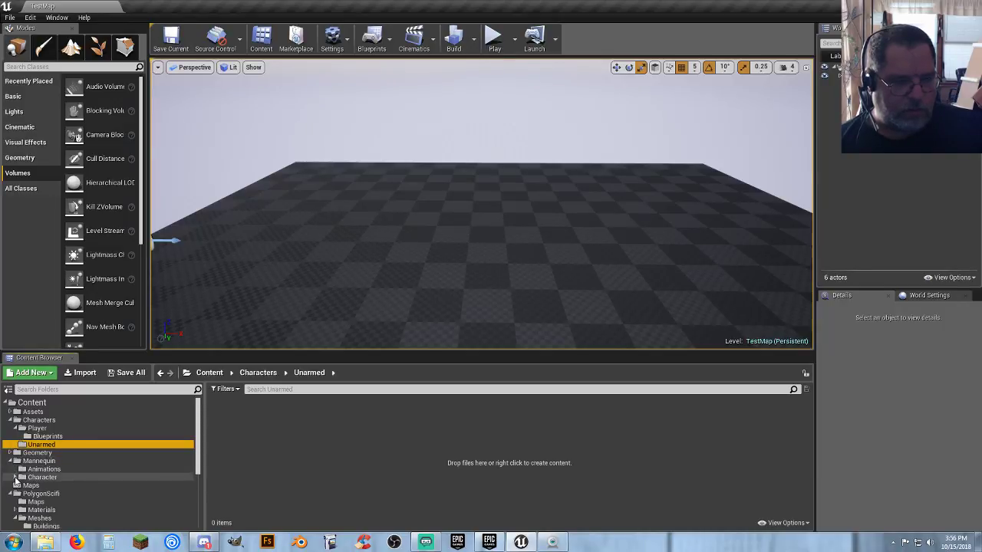
pyautogui.click(15, 477)
pyautogui.click(41, 493)
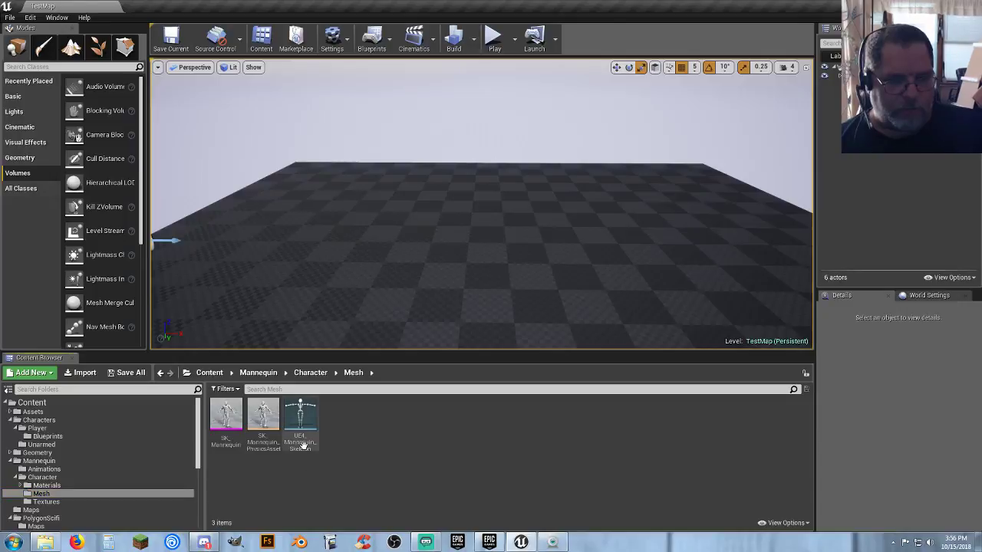
pyautogui.doubleClick(304, 444)
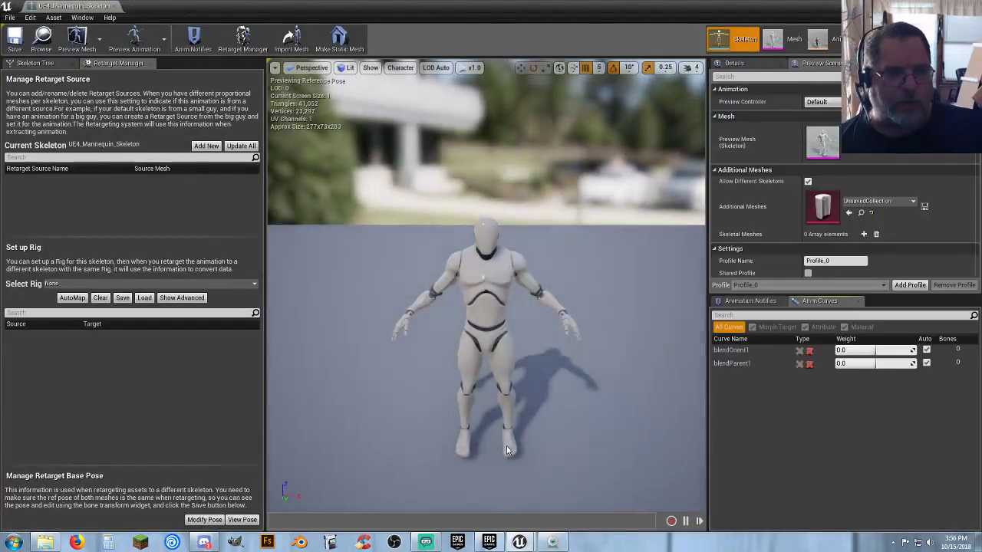
pyautogui.click(254, 285)
pyautogui.click(122, 303)
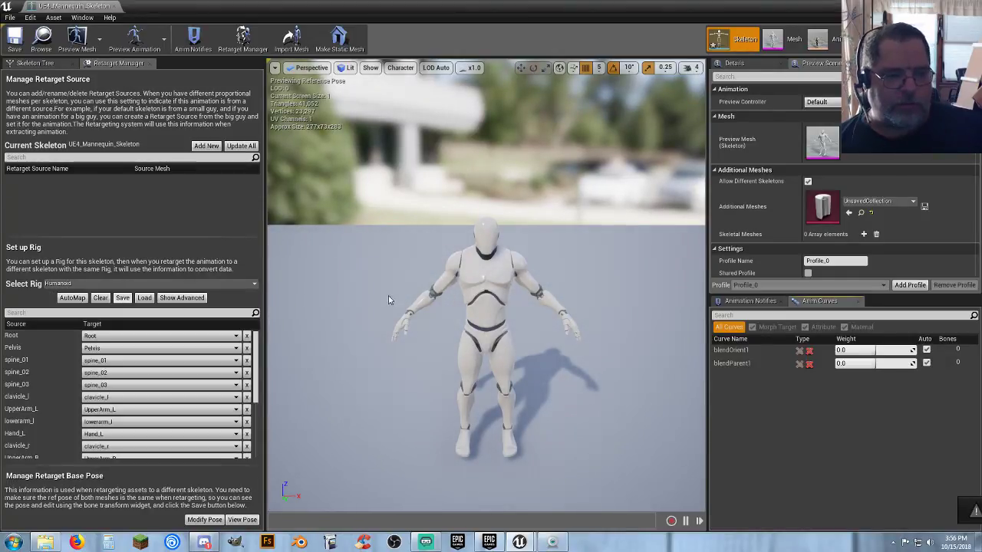
# - Rotate the mannequin's left upper arm, forearm and hand bones so the arm extends horizontally in a T-pose
pyautogui.click(529, 278)
pyautogui.moveTo(486, 218); pyautogui.dragTo(606, 262)
pyautogui.click(573, 258)
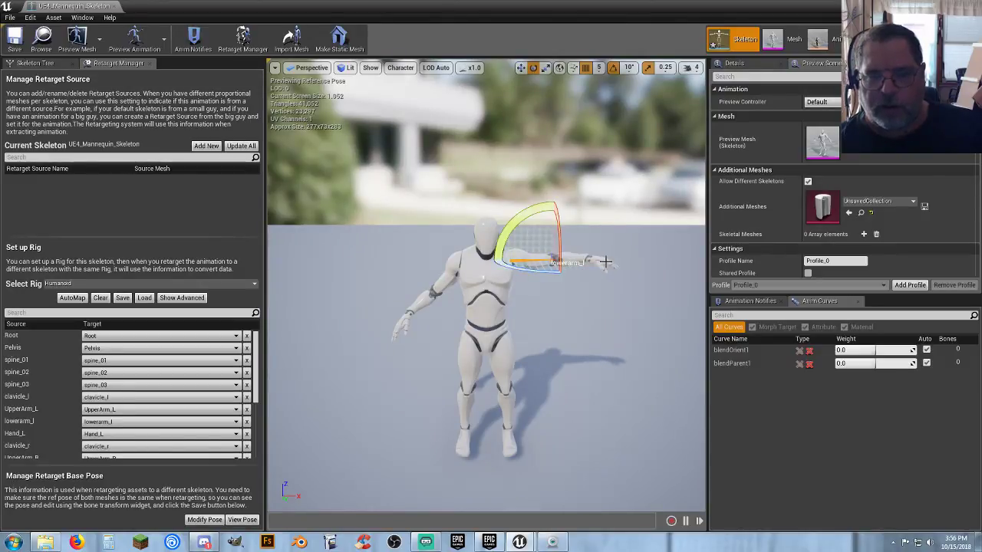
pyautogui.click(603, 260)
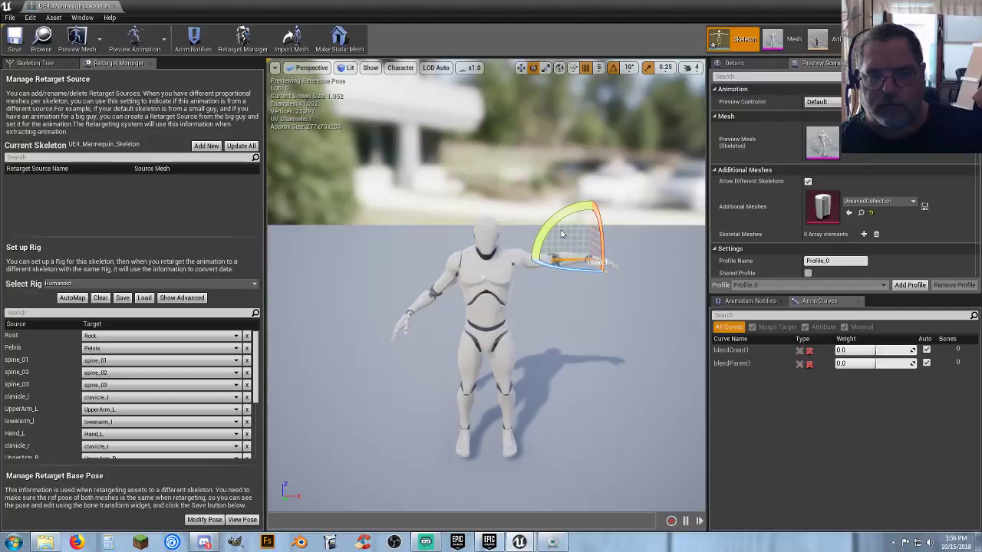
pyautogui.moveTo(545, 222); pyautogui.dragTo(537, 228)
pyautogui.moveTo(648, 253); pyautogui.dragTo(648, 253)
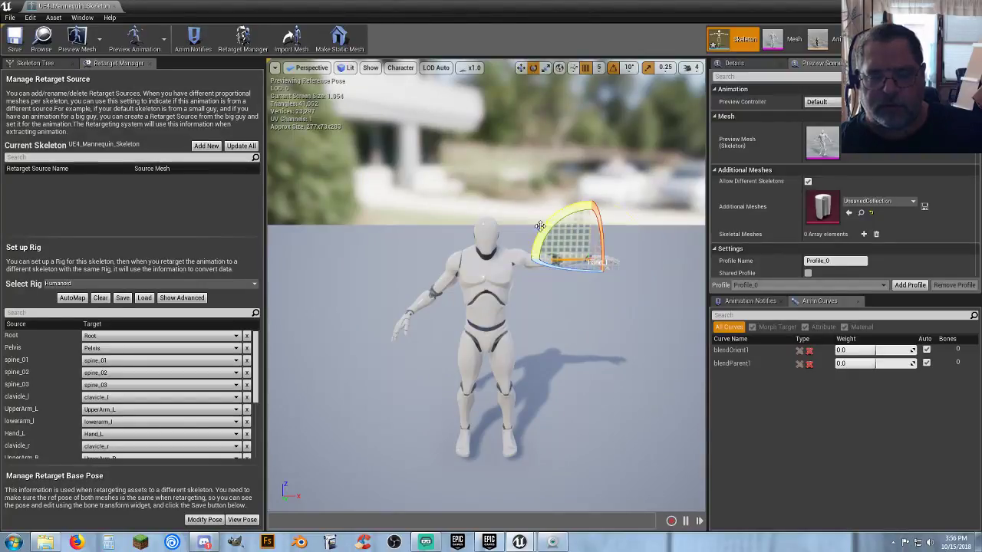
# - Rotate the mannequin's right upper arm, forearm and hand bones so the arm extends horizontally, mirroring the left arm
pyautogui.click(447, 276)
pyautogui.moveTo(480, 215); pyautogui.dragTo(502, 307)
pyautogui.click(397, 252)
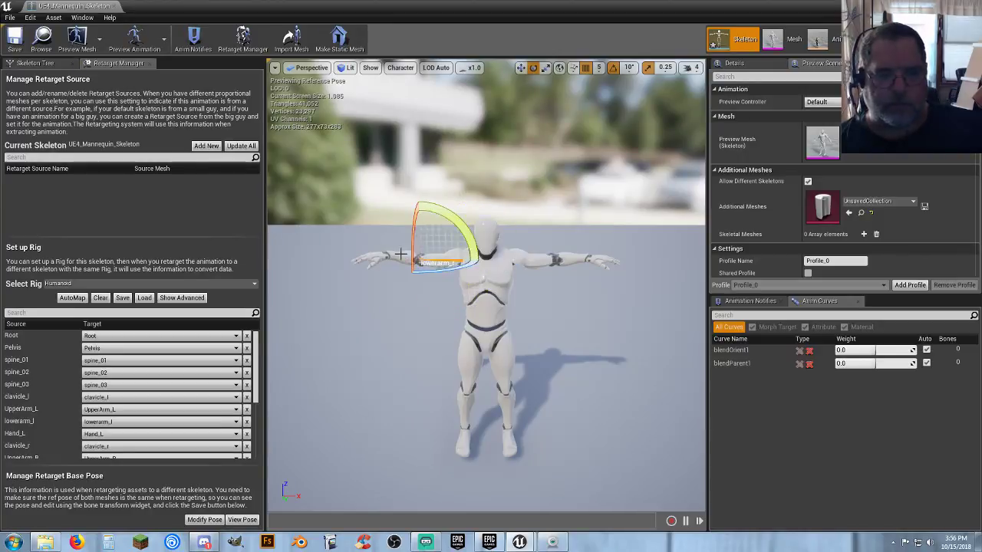
pyautogui.moveTo(453, 267); pyautogui.dragTo(353, 231)
pyautogui.click(373, 259)
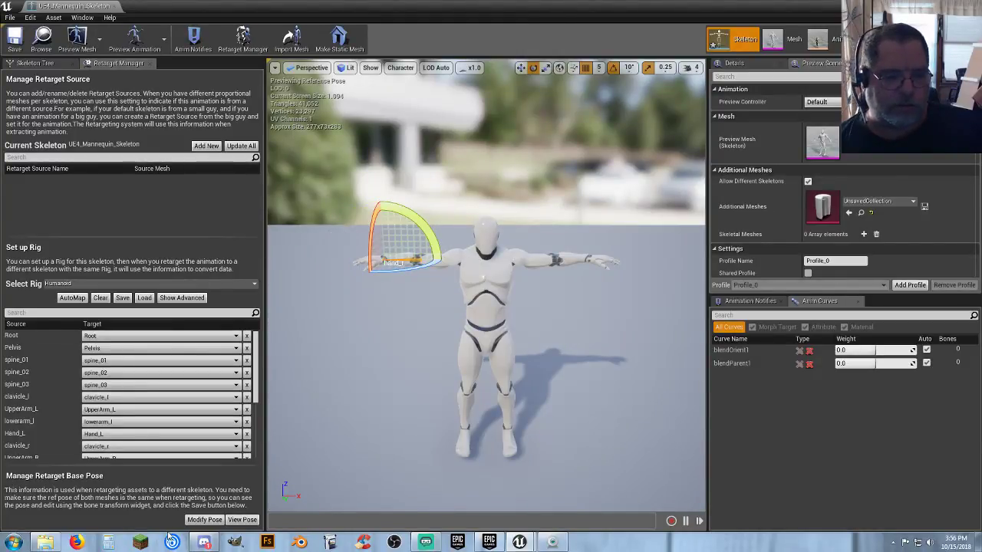
# - Set the current T-pose as the skeleton's retarget base pose and close the skeleton editor
pyautogui.click(204, 520)
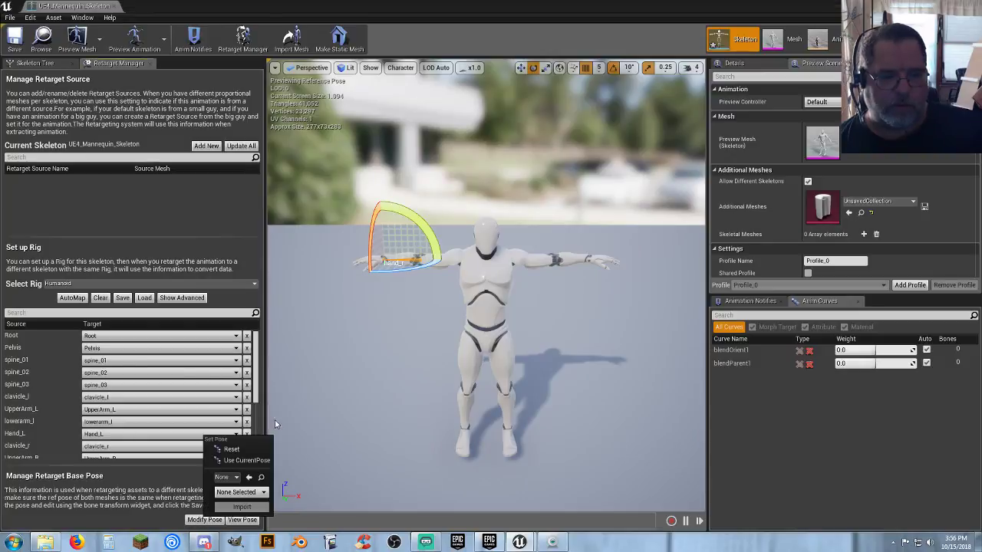
pyautogui.click(243, 461)
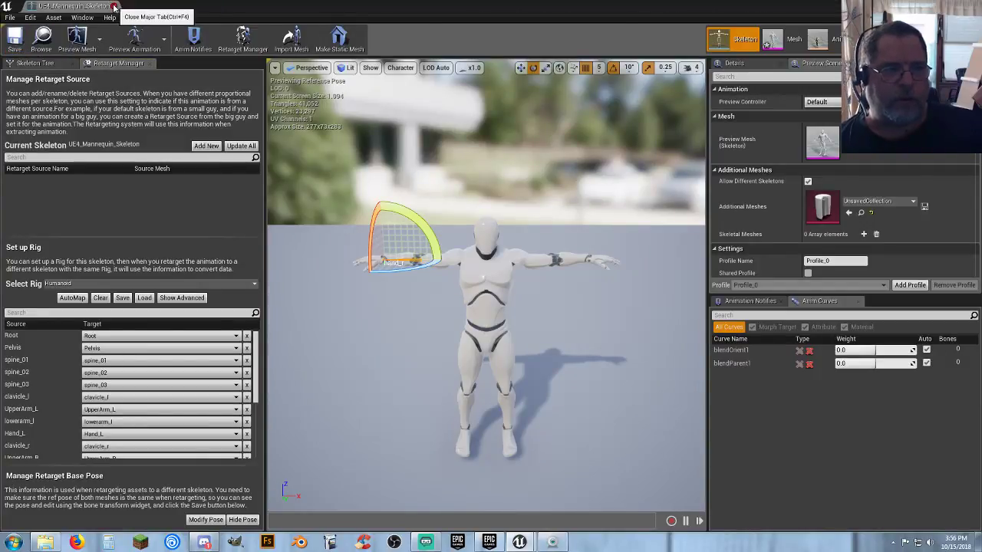
pyautogui.click(114, 6)
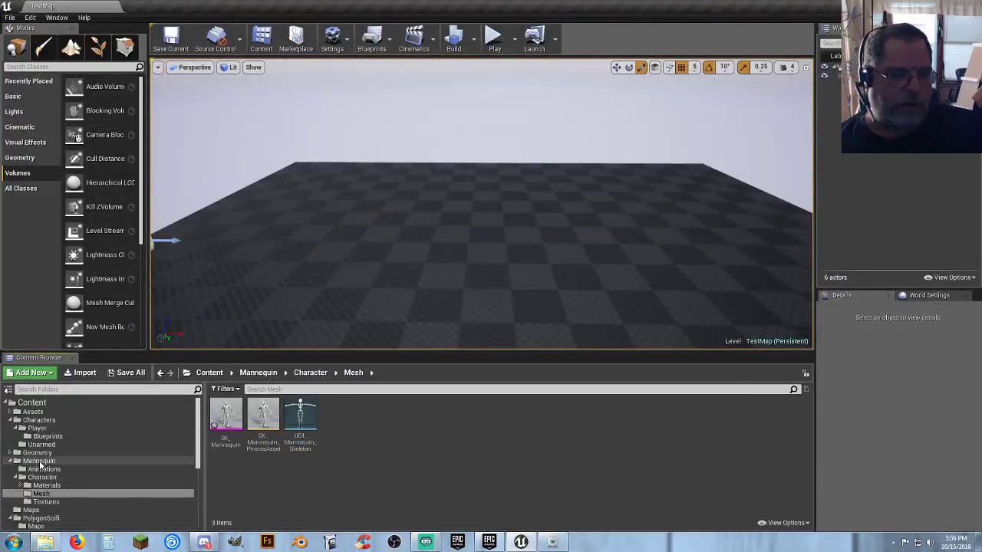
# - Start duplicating and retargeting ThirdPerson_AnimBP from Mannequin/Animations, with SK_Character_SciFiCity_Skeleton as the target skeleton
pyautogui.click(44, 469)
pyautogui.click(226, 418)
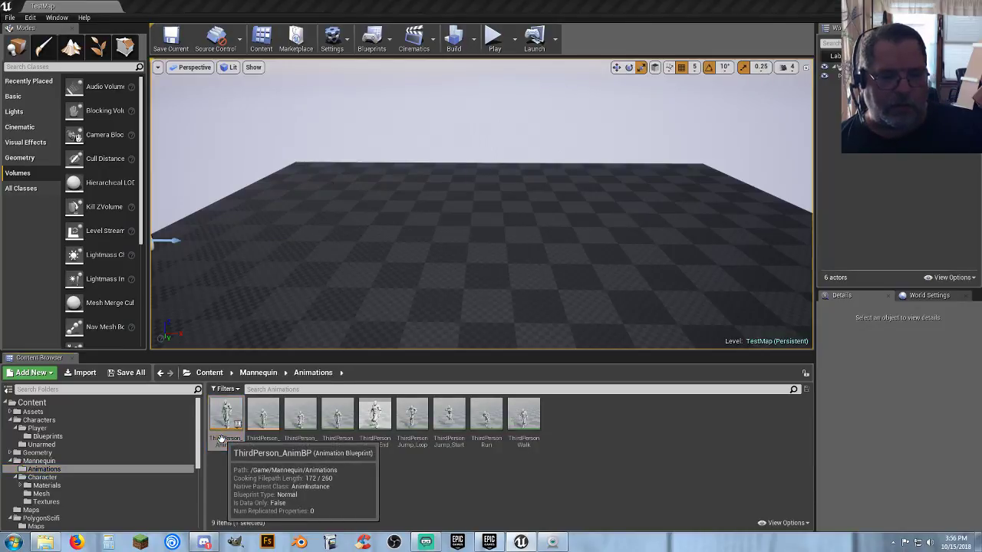
pyautogui.rightClick(226, 418)
pyautogui.moveTo(307, 218)
pyautogui.click(403, 219)
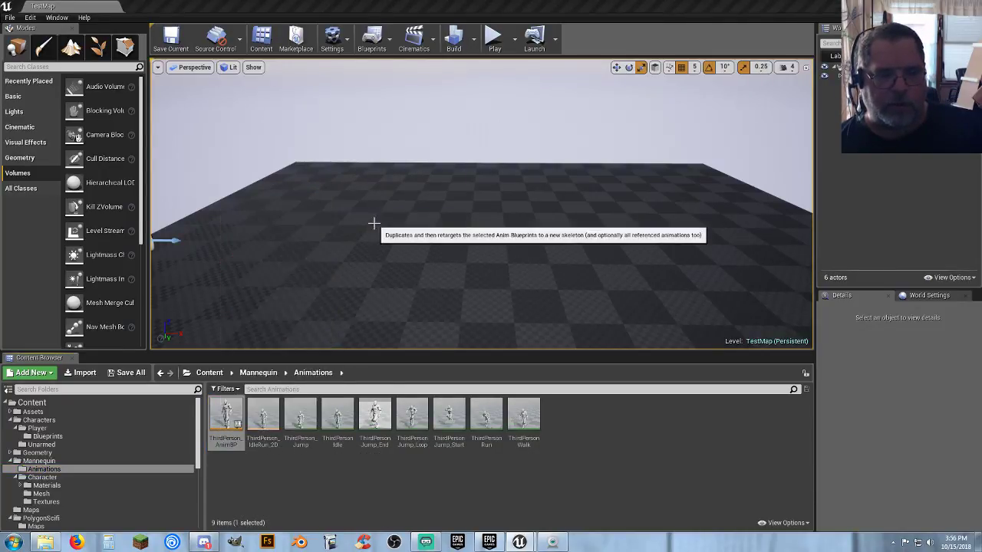
pyautogui.click(430, 337)
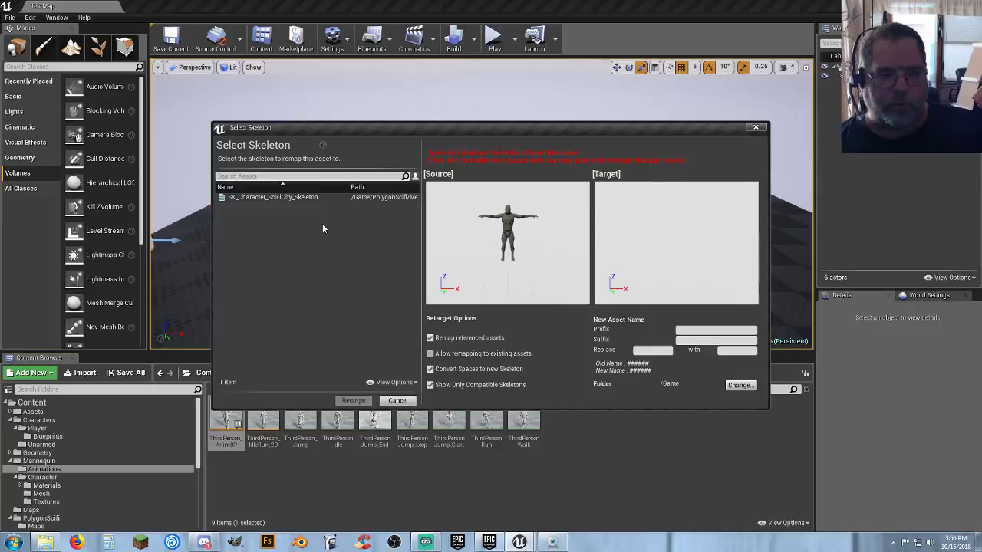
pyautogui.click(277, 197)
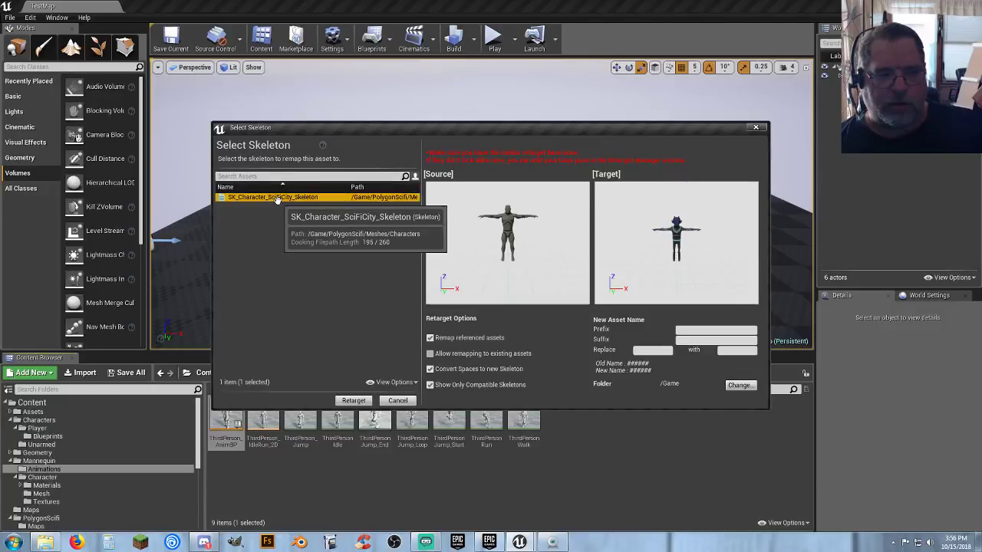
# - Set the new asset naming to replace "ThridPerson_" with "Unarmed_"
pyautogui.click(644, 350)
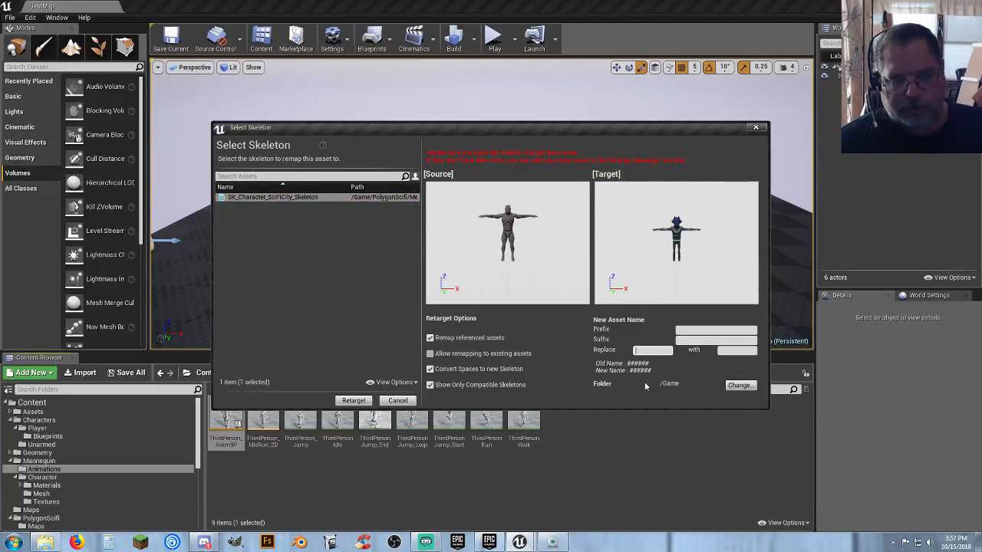
pyautogui.write('Thrid')
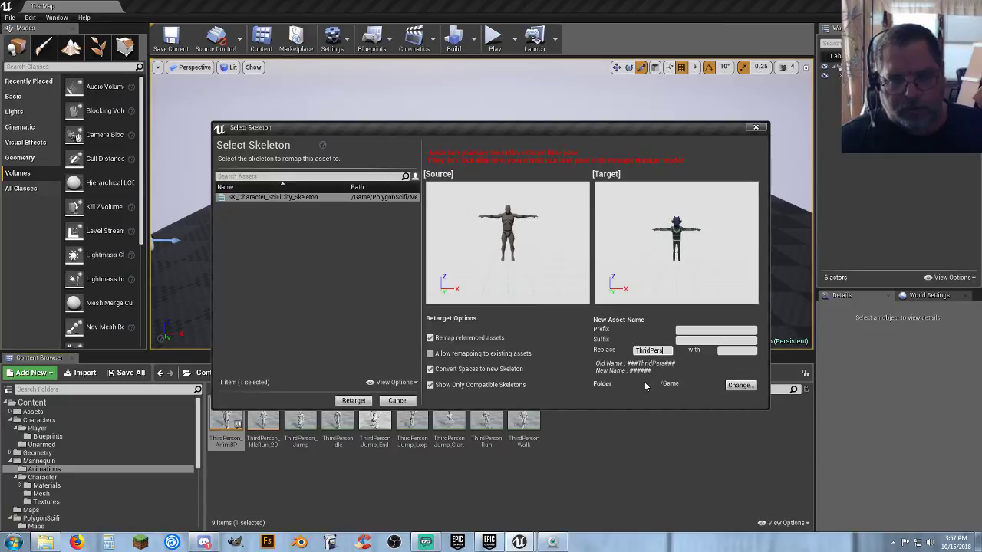
pyautogui.write('Person_')
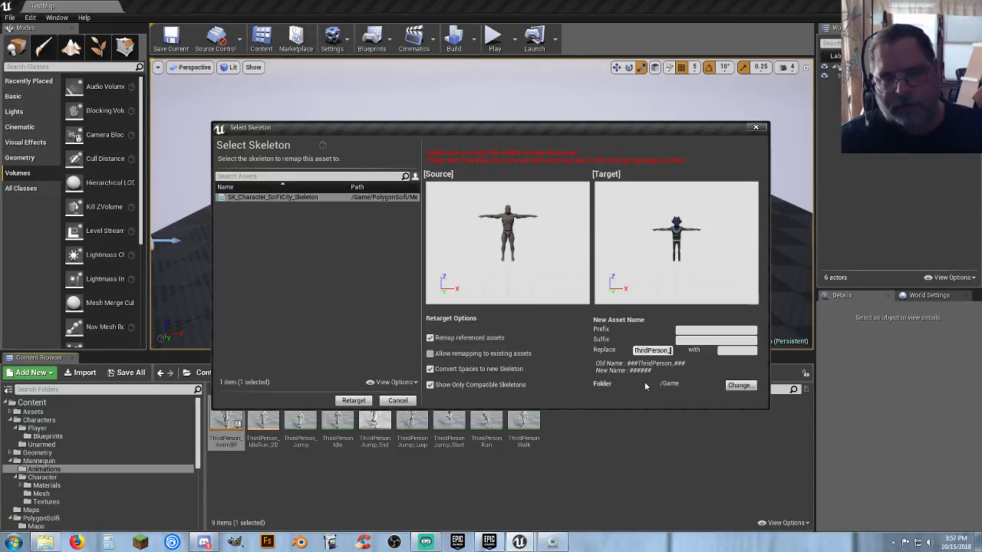
pyautogui.press('Tab')
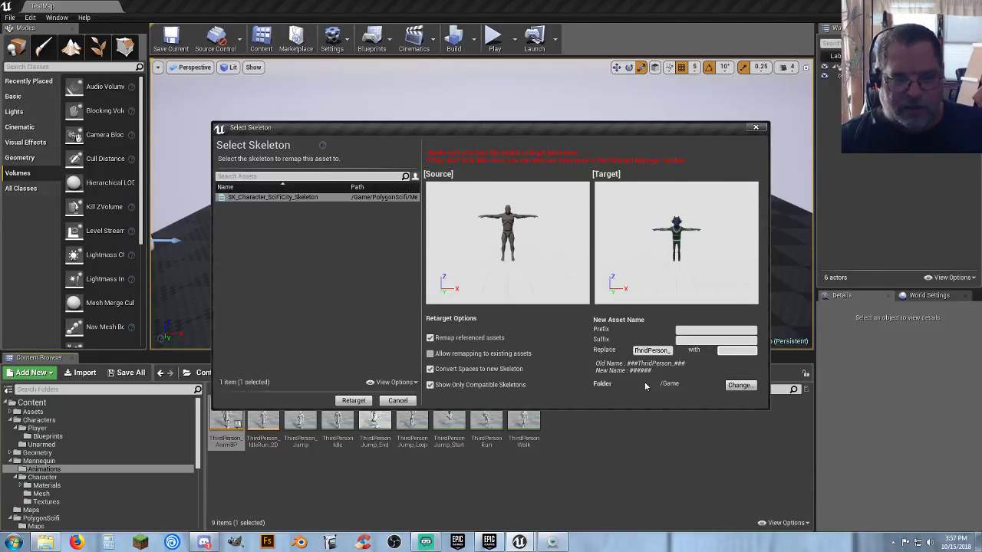
pyautogui.write('Unarmed')
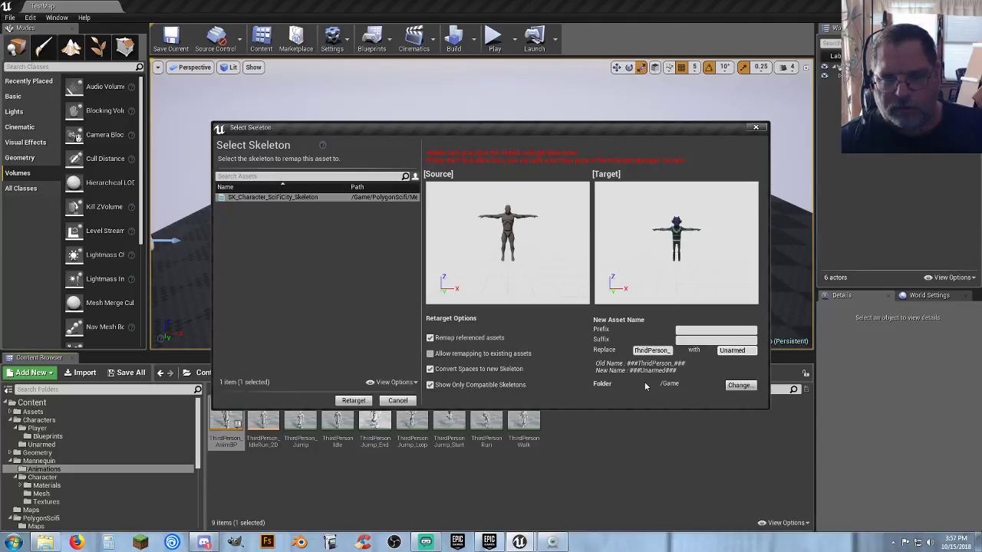
pyautogui.write('_')
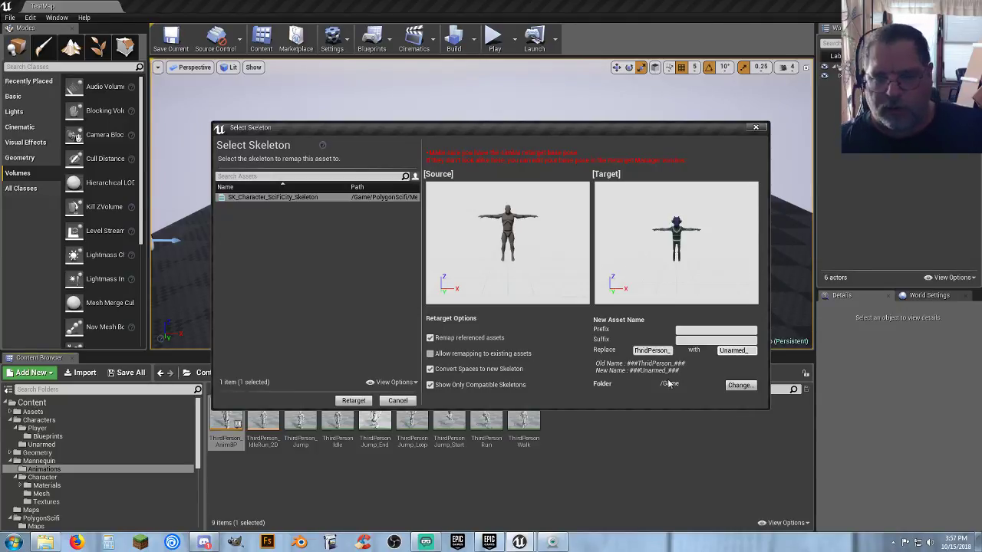
pyautogui.click(730, 386)
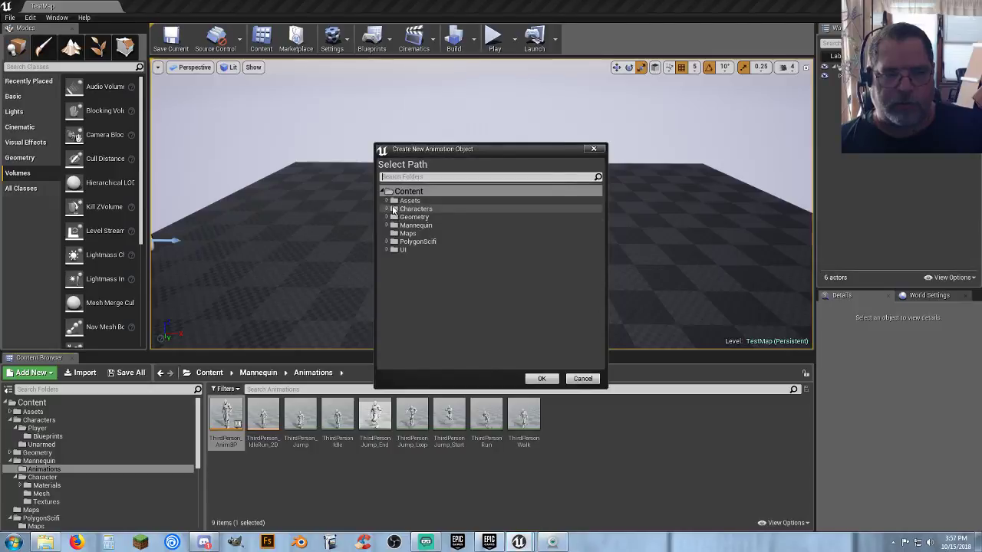
pyautogui.click(385, 200)
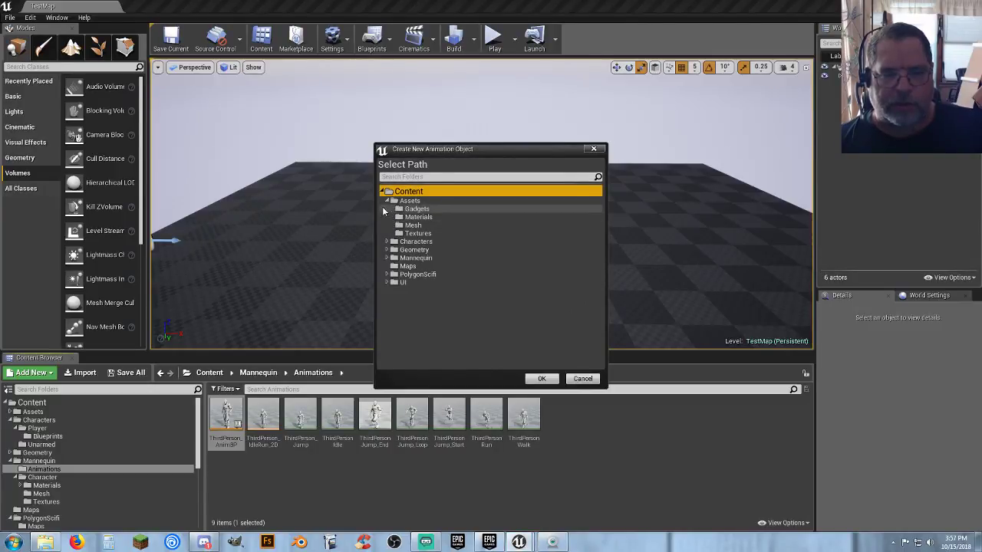
pyautogui.click(386, 201)
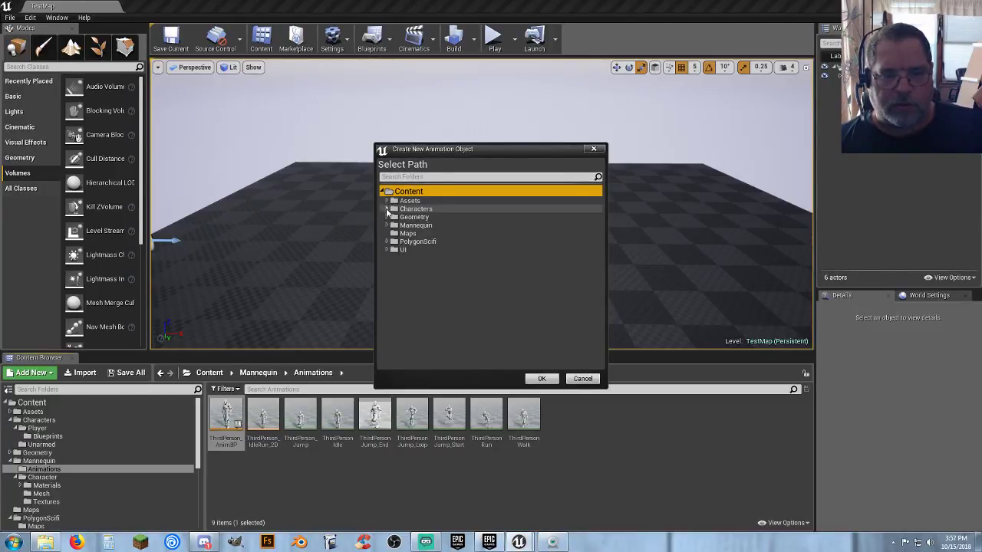
pyautogui.click(387, 209)
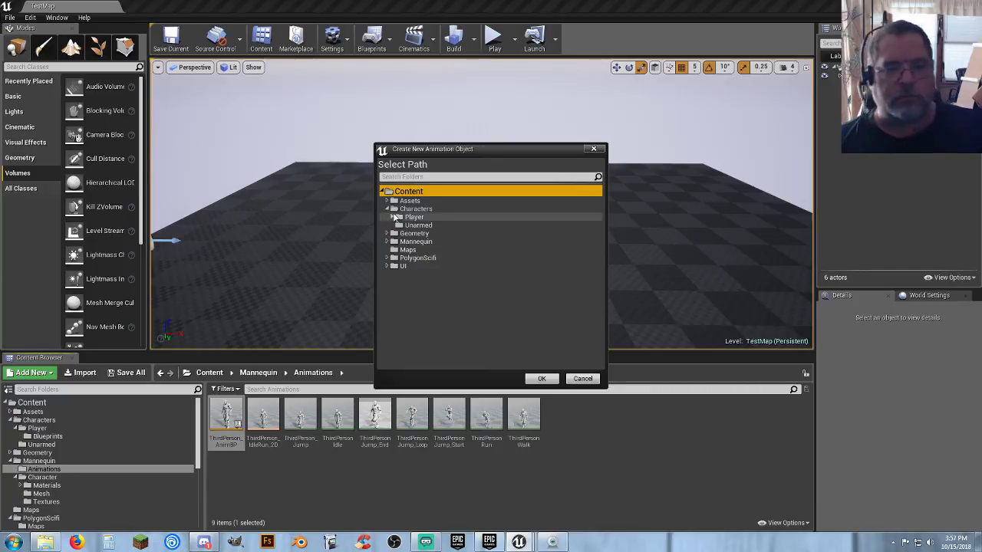
pyautogui.click(412, 226)
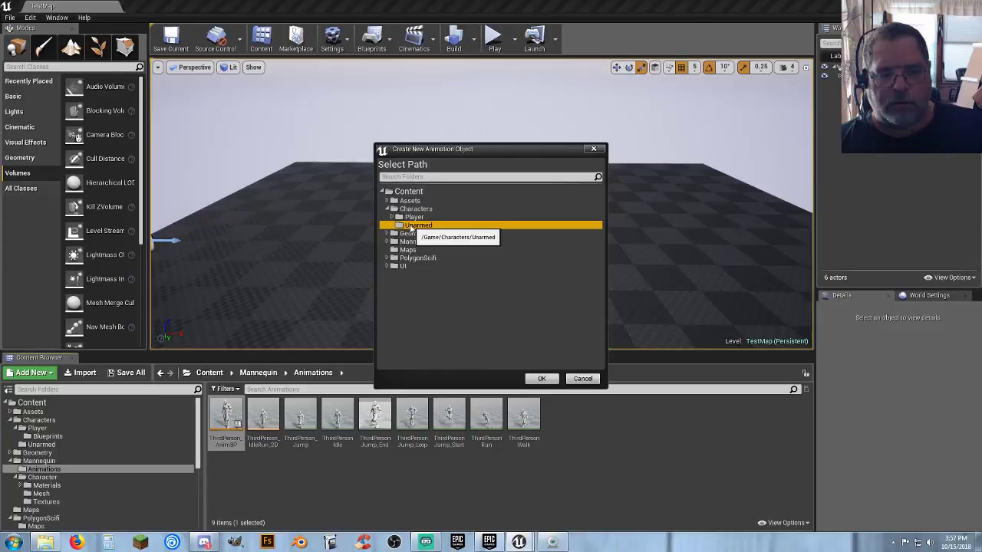
pyautogui.click(583, 378)
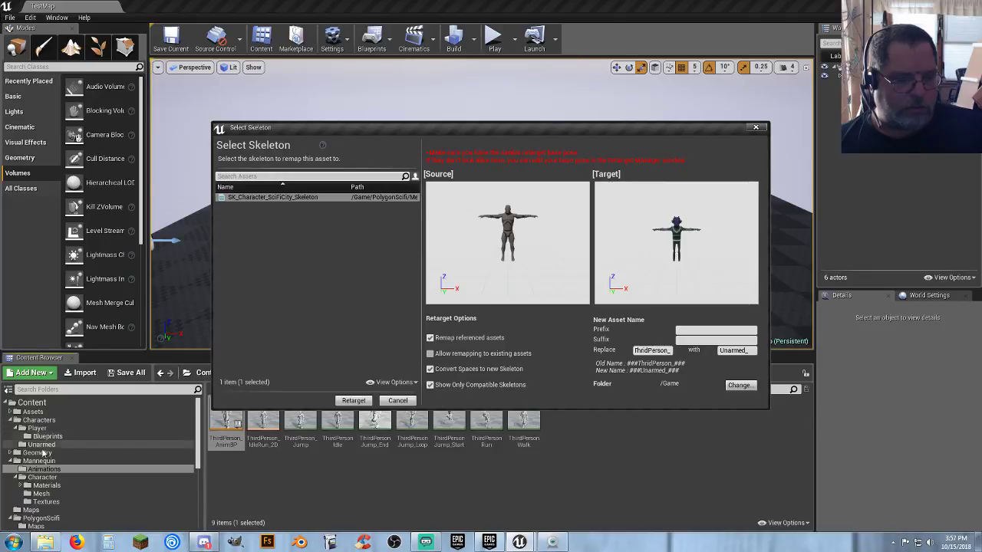
# - Create a new folder named Animations inside the Characters folder
pyautogui.click(42, 420)
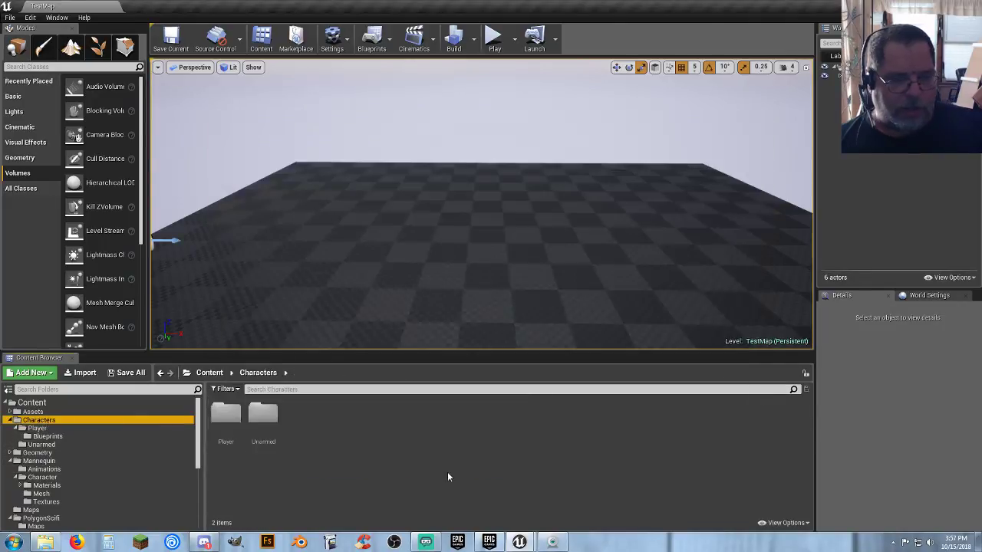
pyautogui.click(334, 464)
pyautogui.rightClick(302, 429)
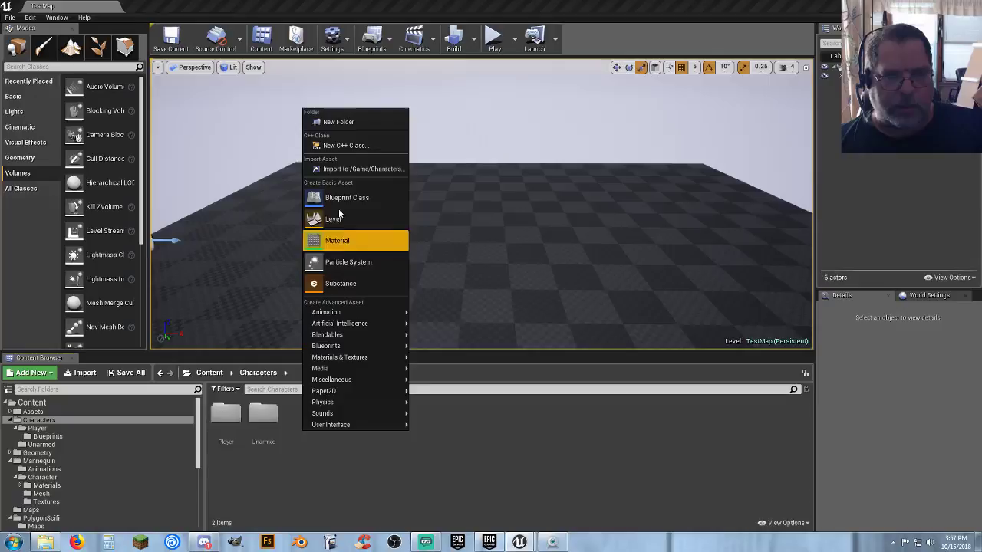
pyautogui.click(338, 121)
pyautogui.write('Anim')
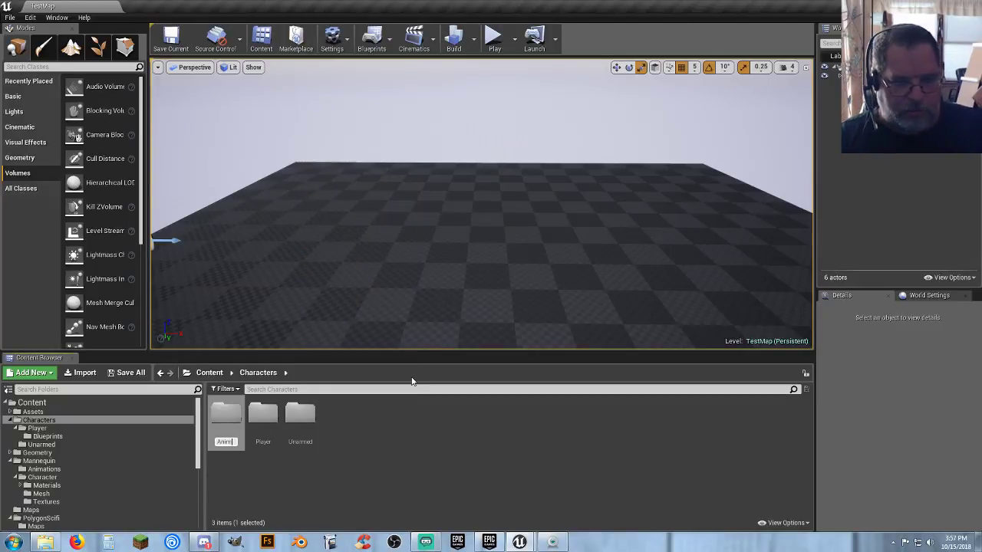
pyautogui.write('ations')
pyautogui.press('Return')
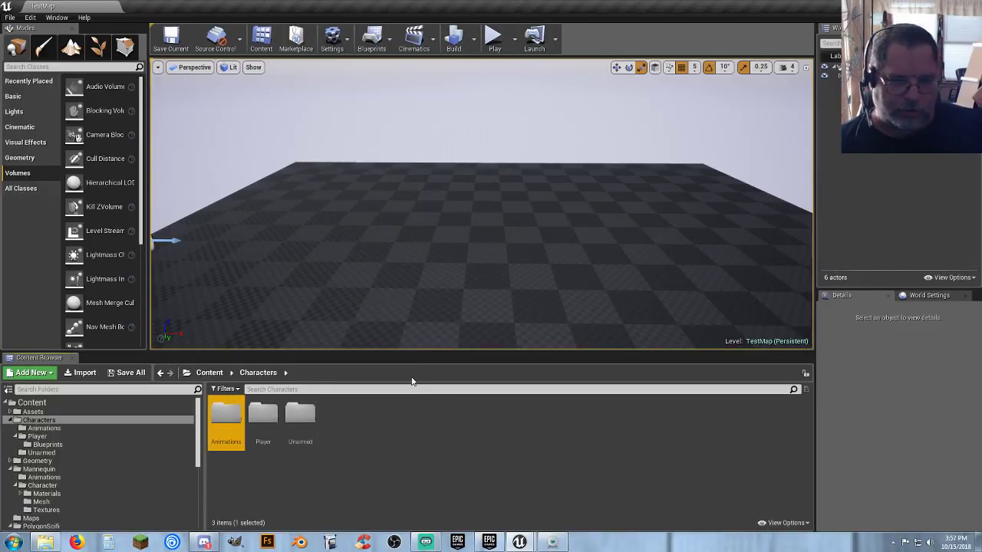
# - Move the Unarmed folder into Characters/Animations and open it there
pyautogui.click(289, 456)
pyautogui.moveTo(300, 414); pyautogui.dragTo(239, 426)
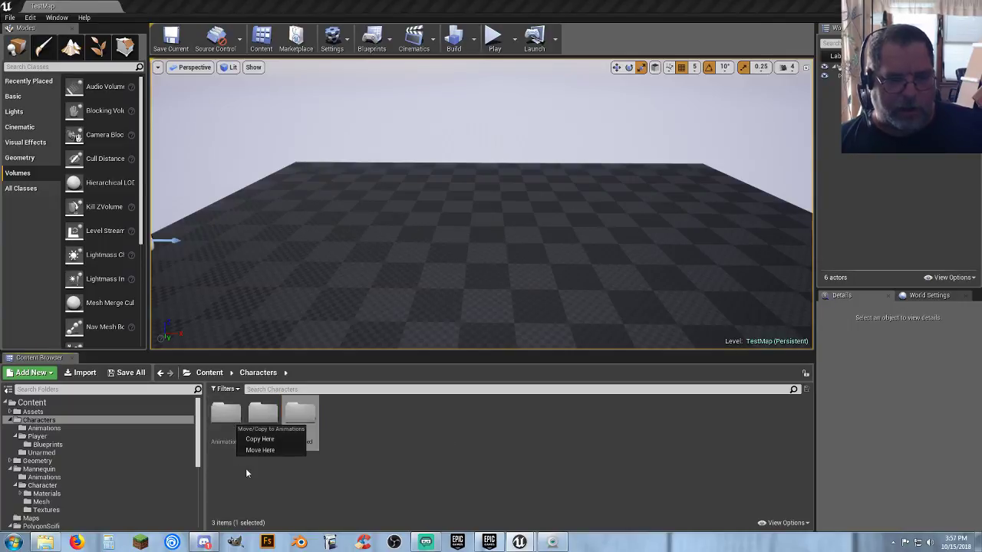
pyautogui.click(257, 451)
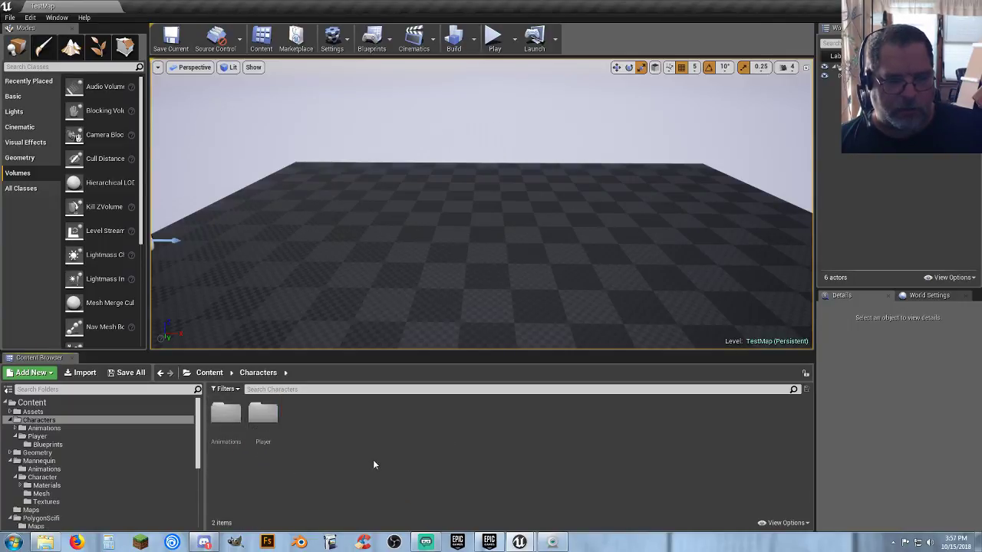
pyautogui.doubleClick(225, 414)
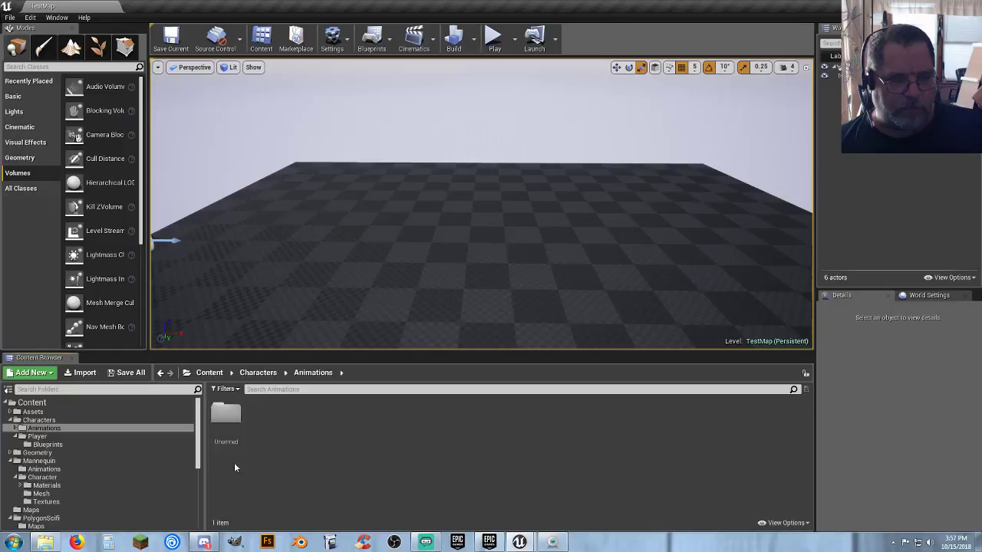
pyautogui.click(15, 428)
pyautogui.click(237, 418)
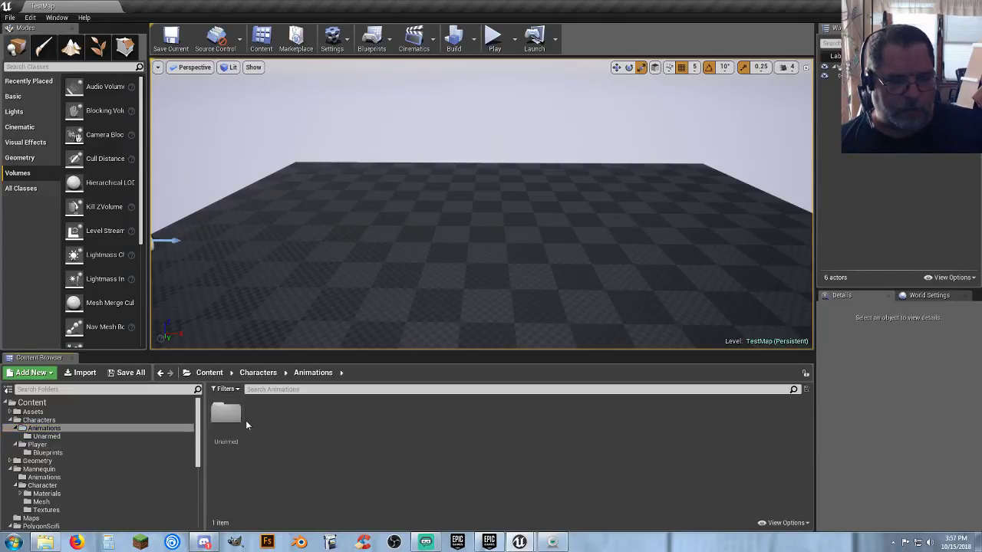
pyautogui.doubleClick(238, 419)
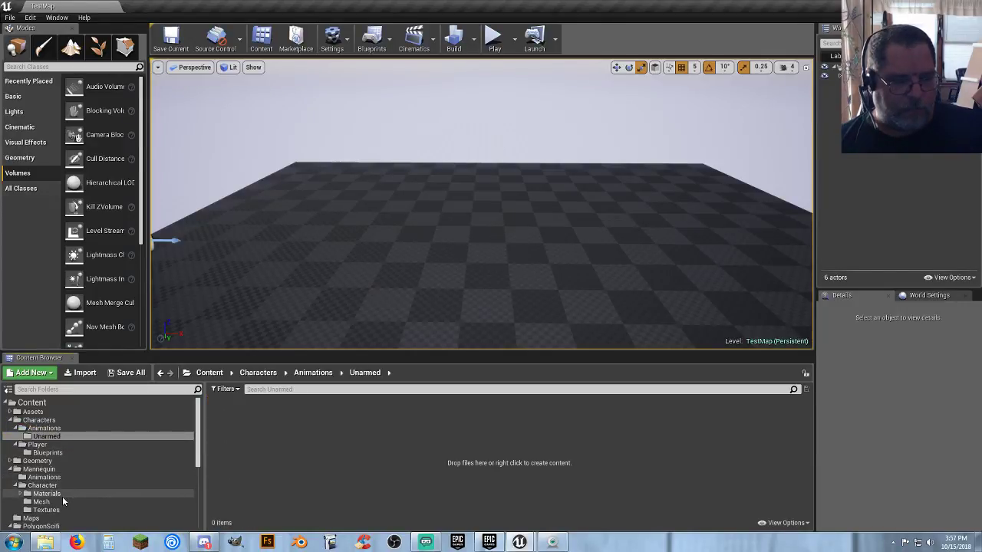
# - Return to the skeleton selection dialog, set the destination folder to Characters/Animations/Unarmed, and retarget the animation blueprint
pyautogui.click(44, 477)
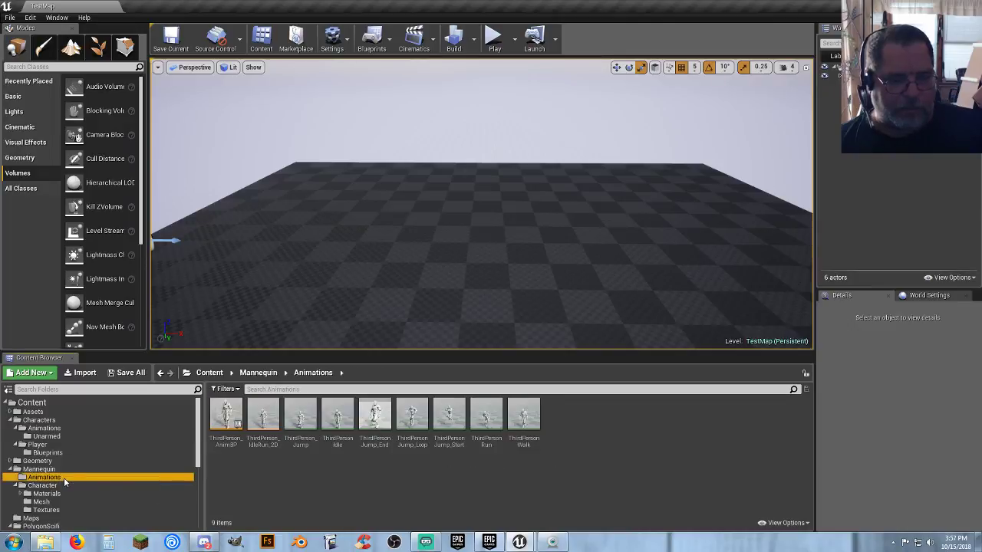
pyautogui.moveTo(519, 541)
pyautogui.click(534, 505)
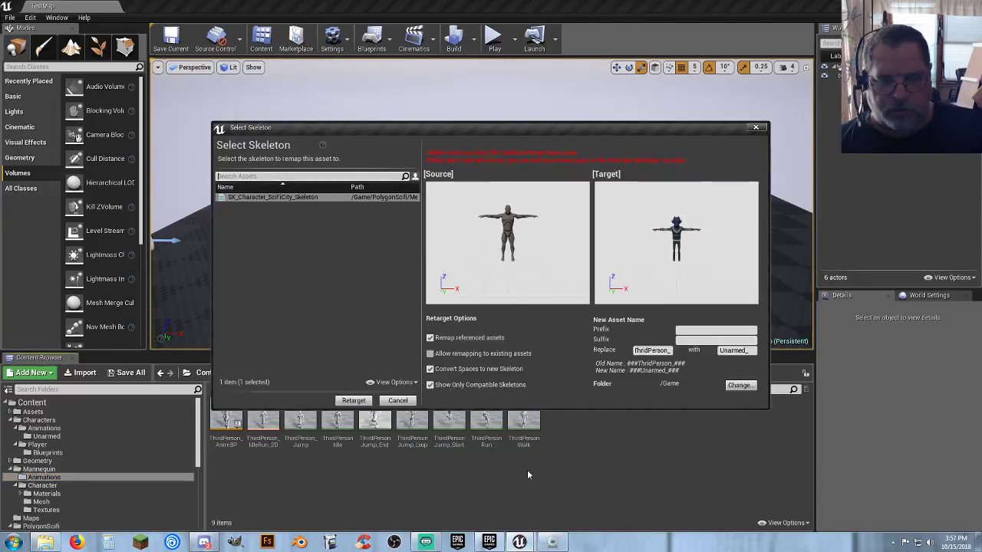
pyautogui.click(740, 385)
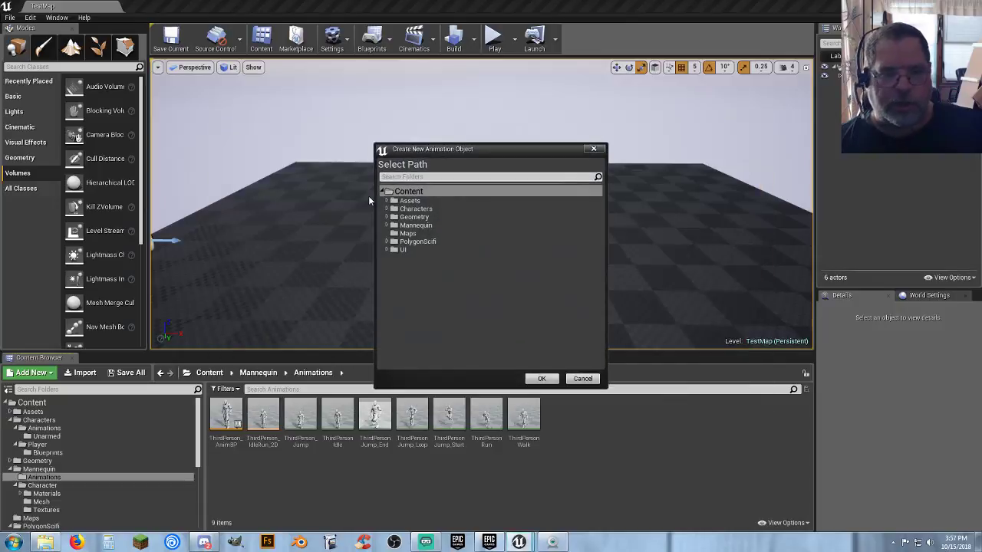
pyautogui.click(385, 209)
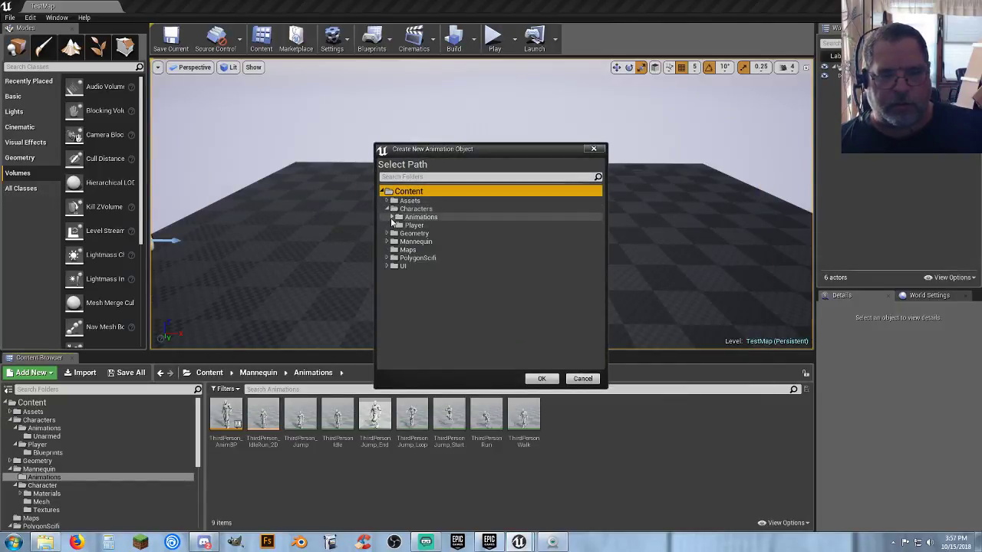
pyautogui.click(392, 217)
pyautogui.click(414, 226)
pyautogui.click(542, 378)
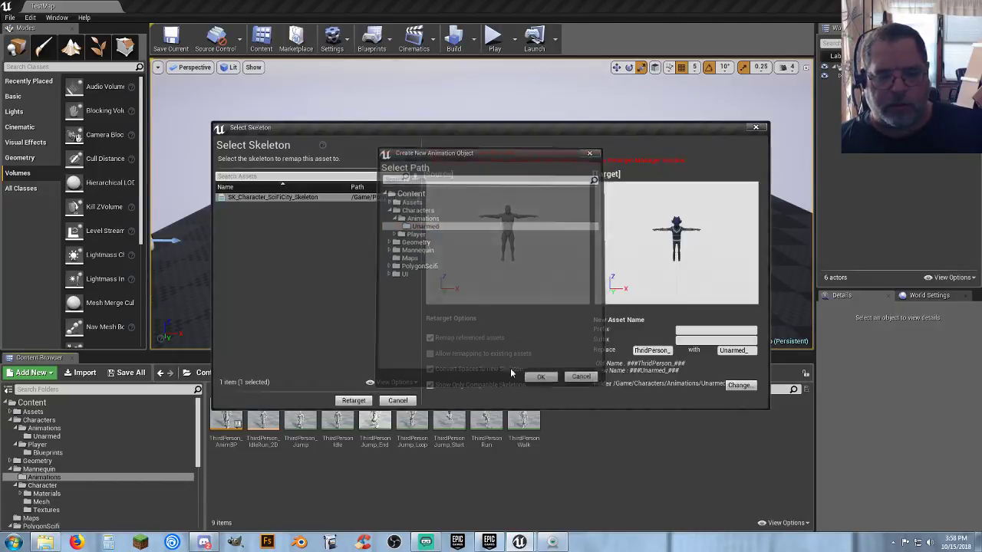
pyautogui.click(353, 400)
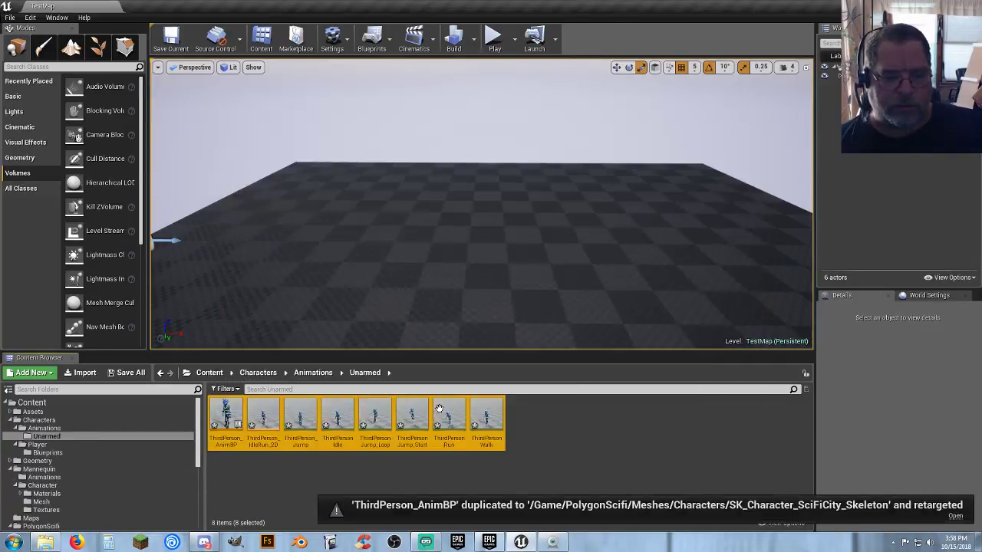
# - Deselect the retargeted assets and save all modified content
pyautogui.click(566, 424)
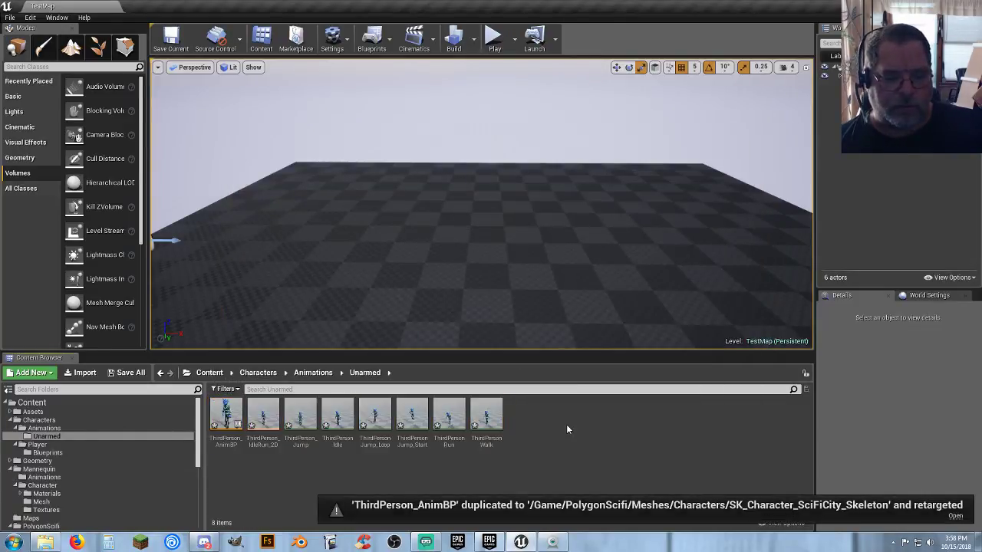
pyautogui.click(130, 373)
pyautogui.click(577, 359)
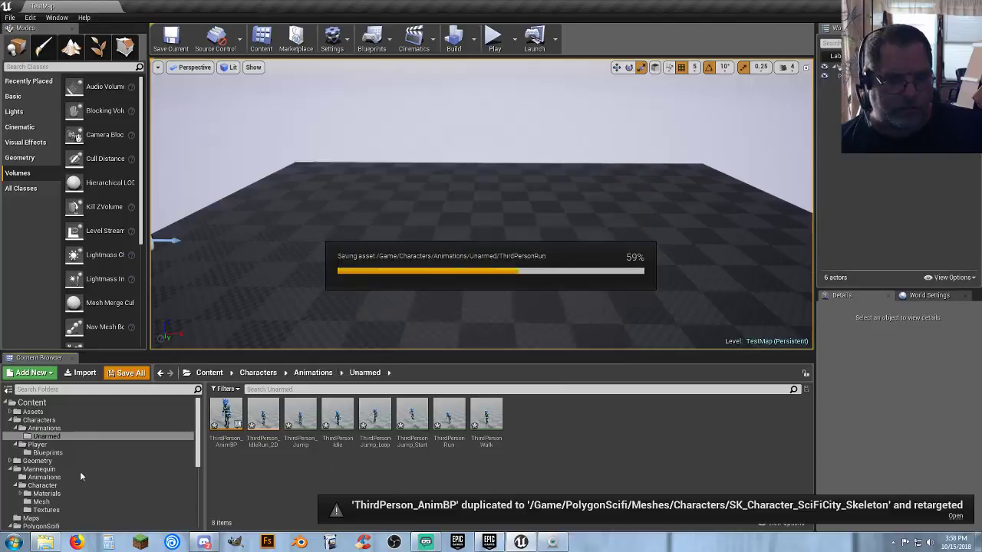
# - Open the Player_Base blueprint from the Characters/Player/Blueprints folder
pyautogui.click(59, 452)
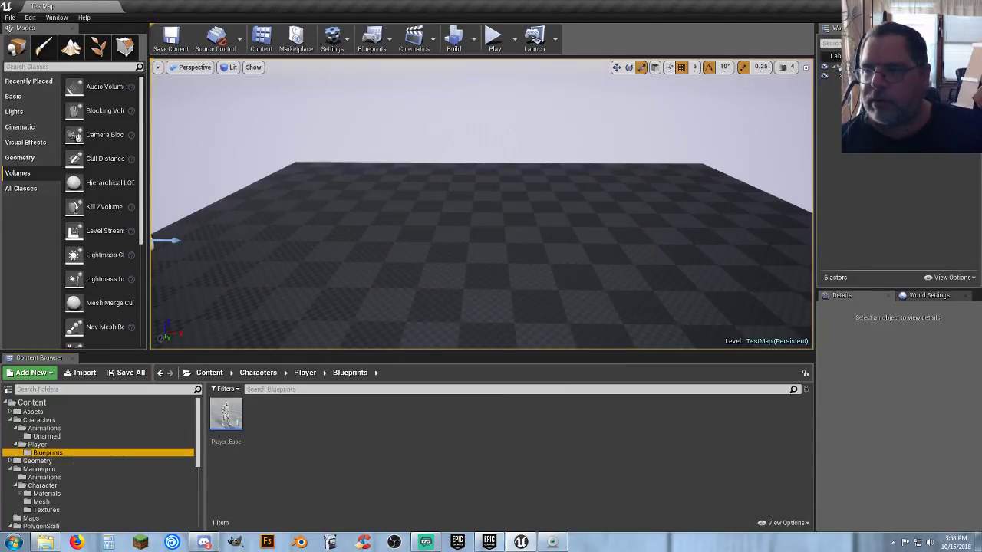
pyautogui.click(225, 418)
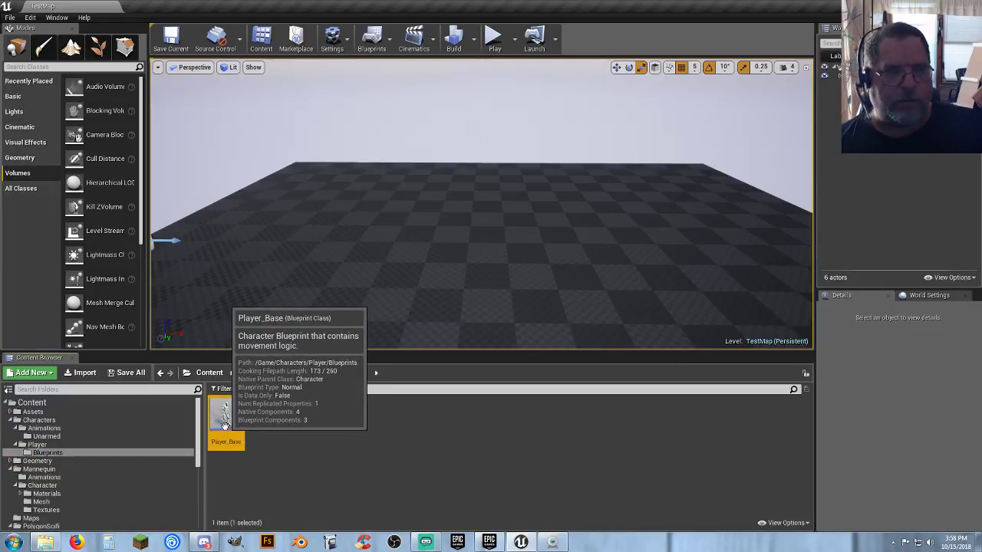
pyautogui.doubleClick(225, 422)
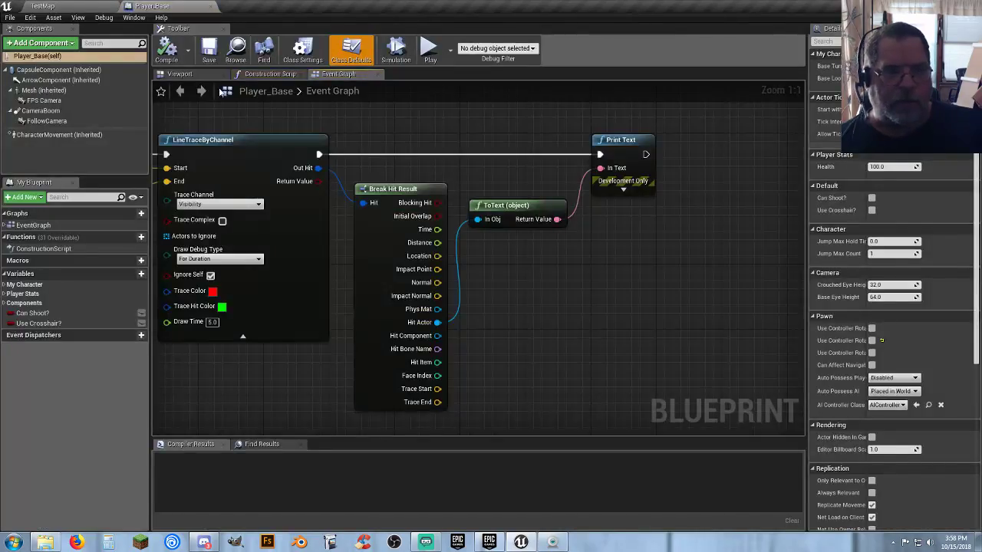
# - Set the skeletal mesh of Player_Base's inherited Mesh component to SK_Character_Rich_Male_01 and check the available animation classes
pyautogui.click(180, 73)
pyautogui.click(44, 90)
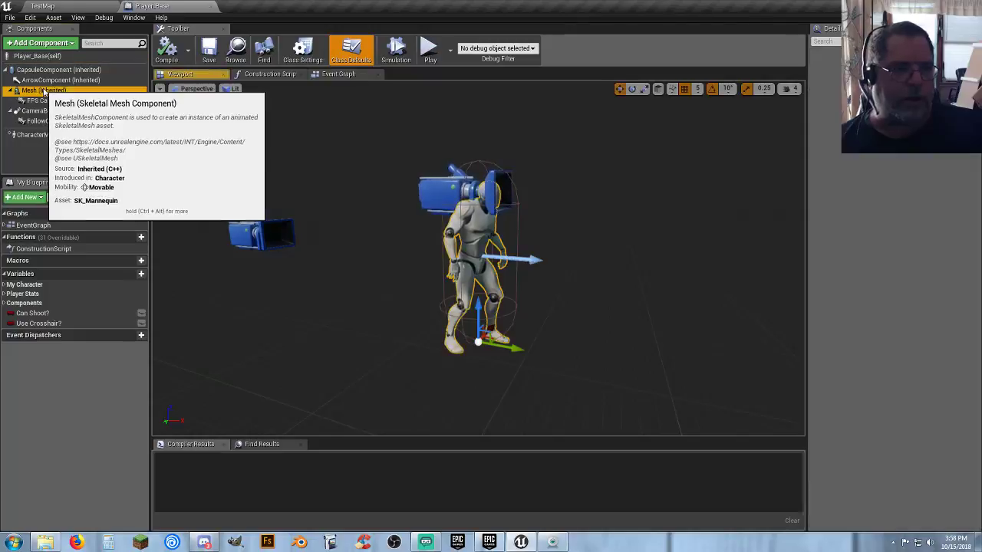
pyautogui.click(948, 285)
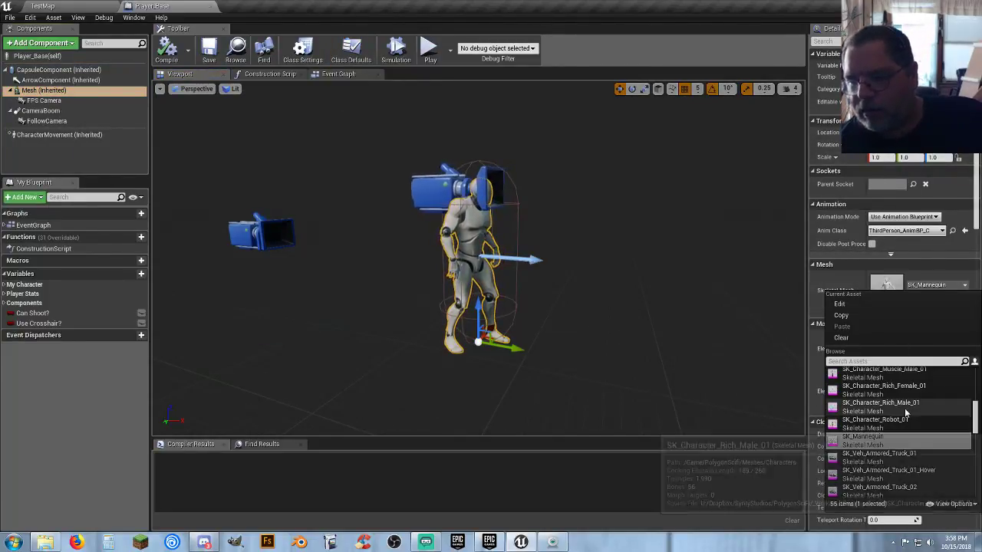
pyautogui.click(880, 403)
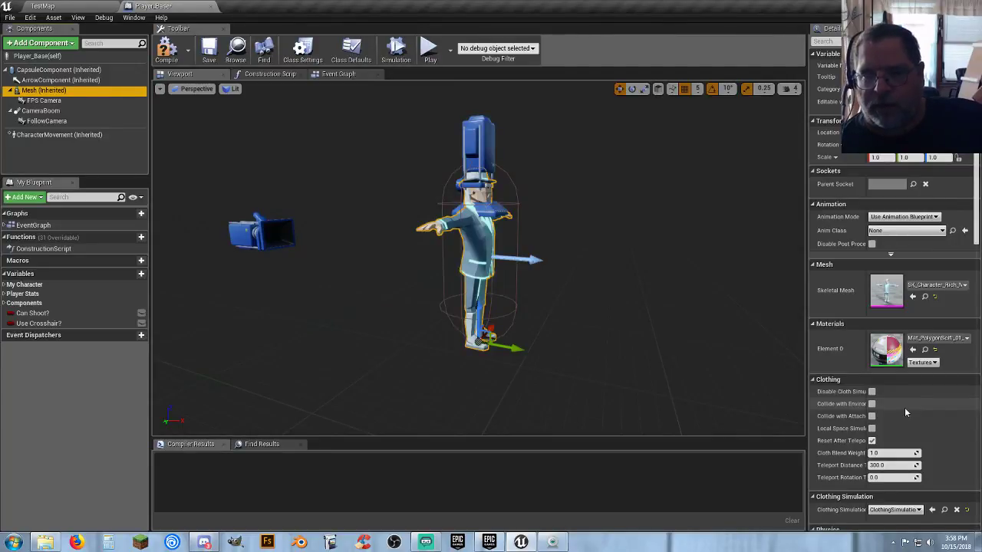
pyautogui.click(933, 232)
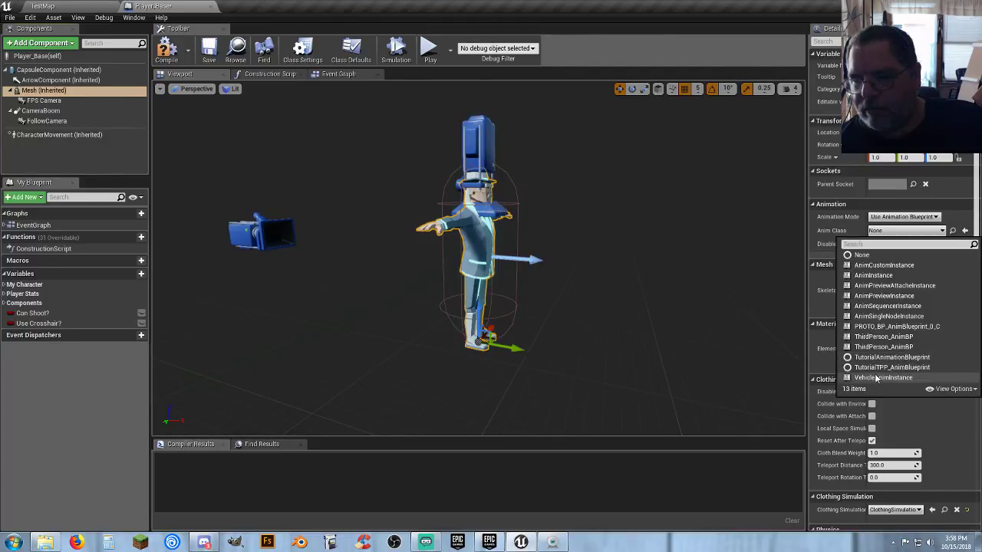
pyautogui.click(931, 428)
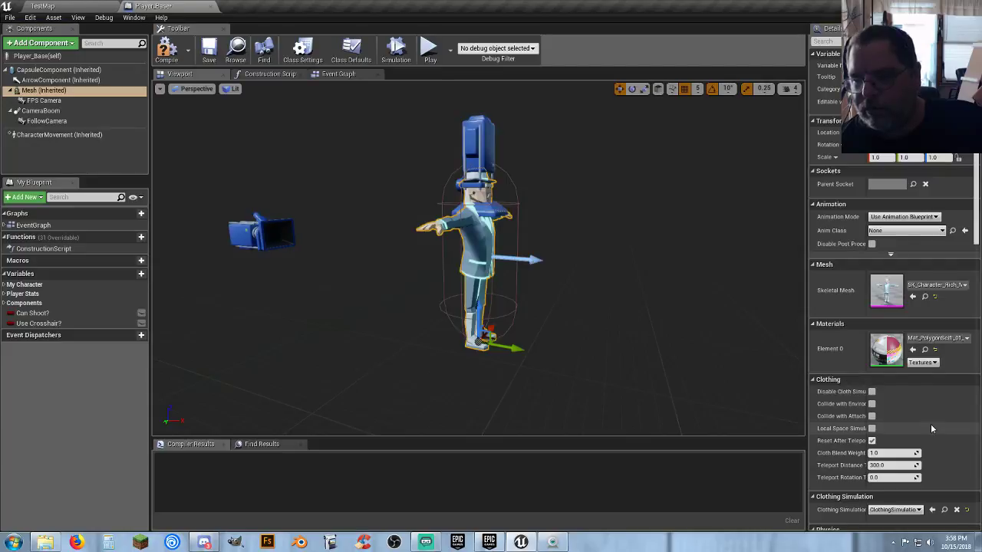
# - Return to the TestMap level editor and delete all retargeted ThirdPerson assets in Characters/Animations/Unarmed
pyautogui.click(46, 7)
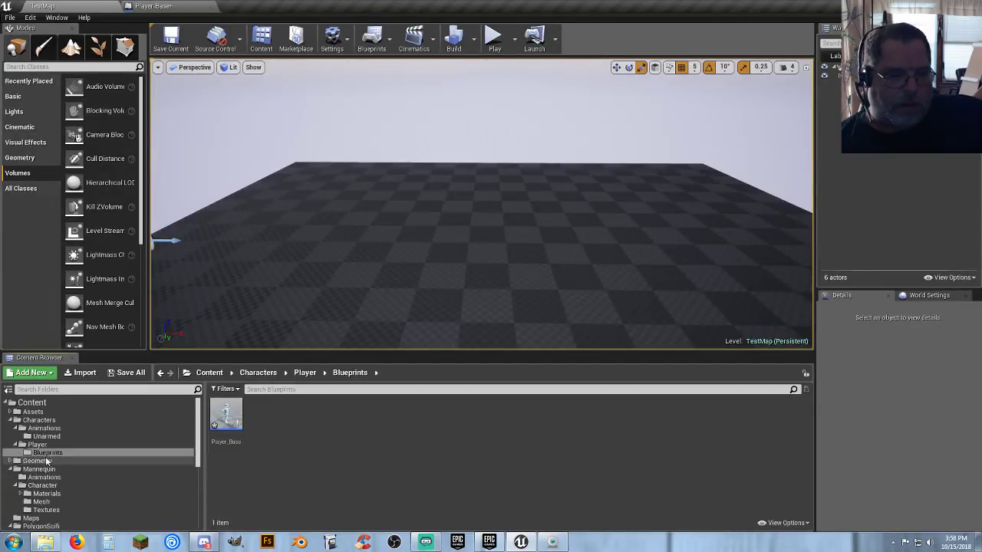
pyautogui.click(55, 430)
pyautogui.click(47, 436)
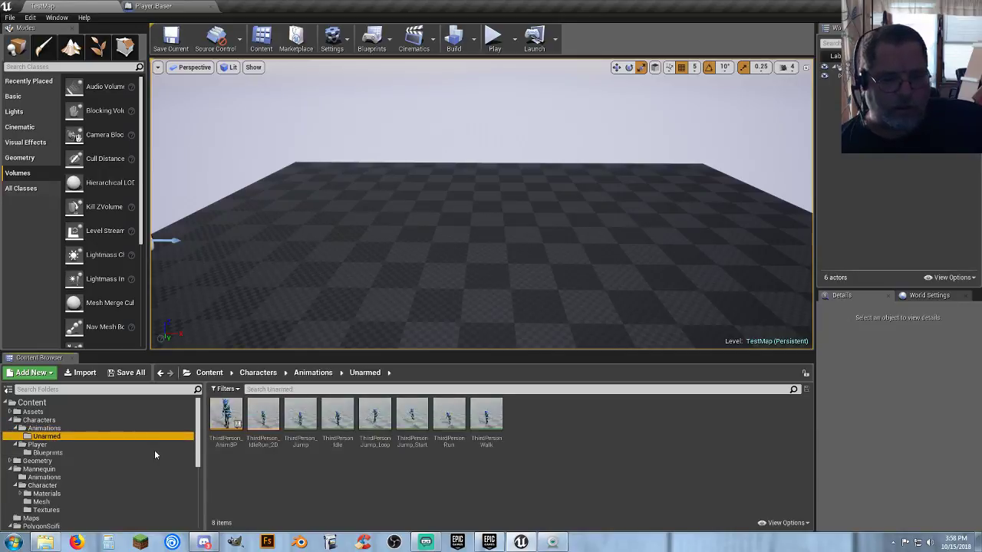
pyautogui.click(226, 418)
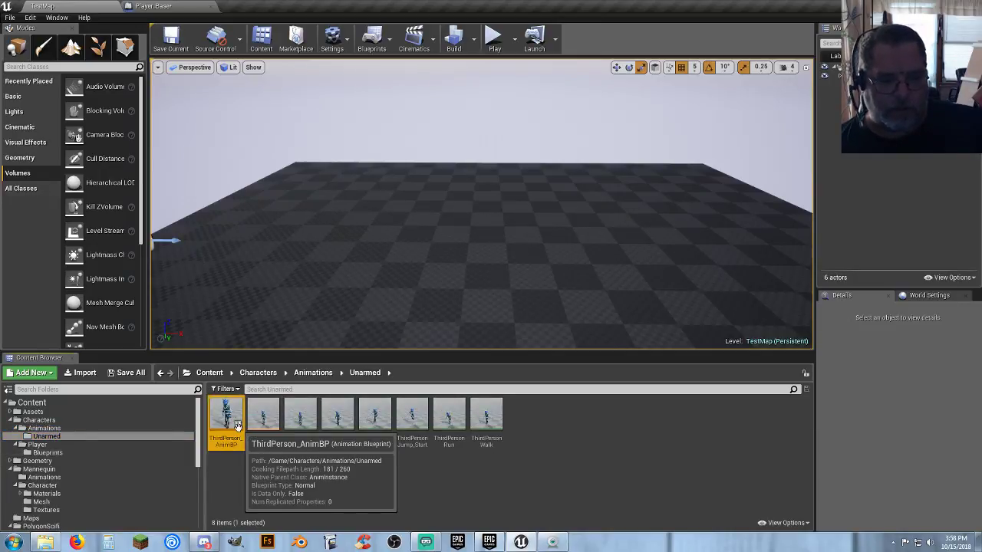
pyautogui.keyDown('shift'); pyautogui.click(487, 418); pyautogui.keyUp('shift')
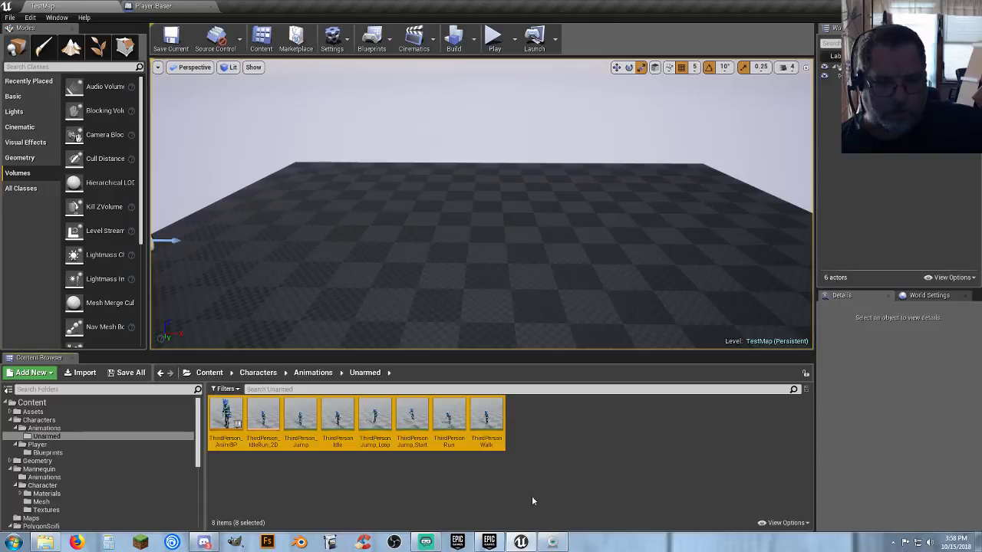
pyautogui.press('Delete')
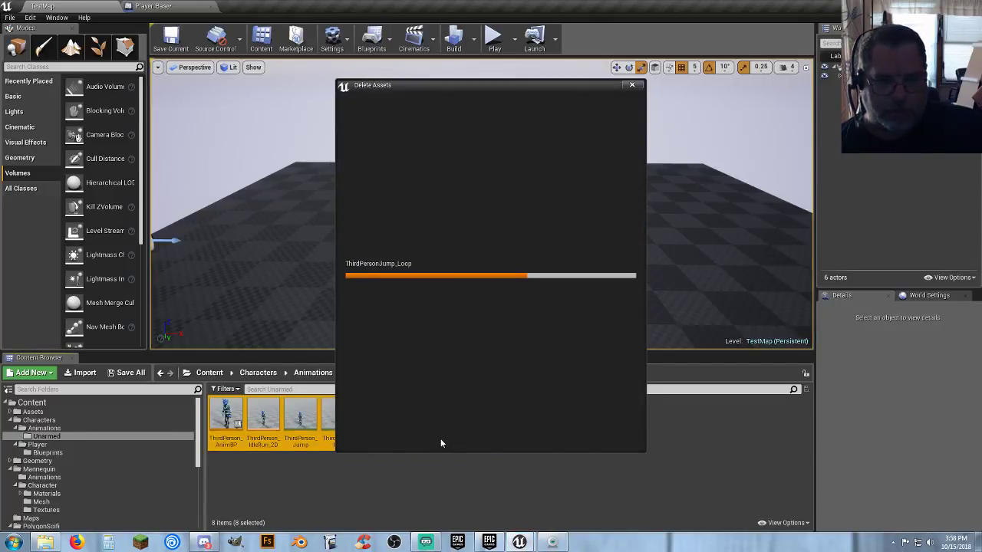
pyautogui.click(430, 435)
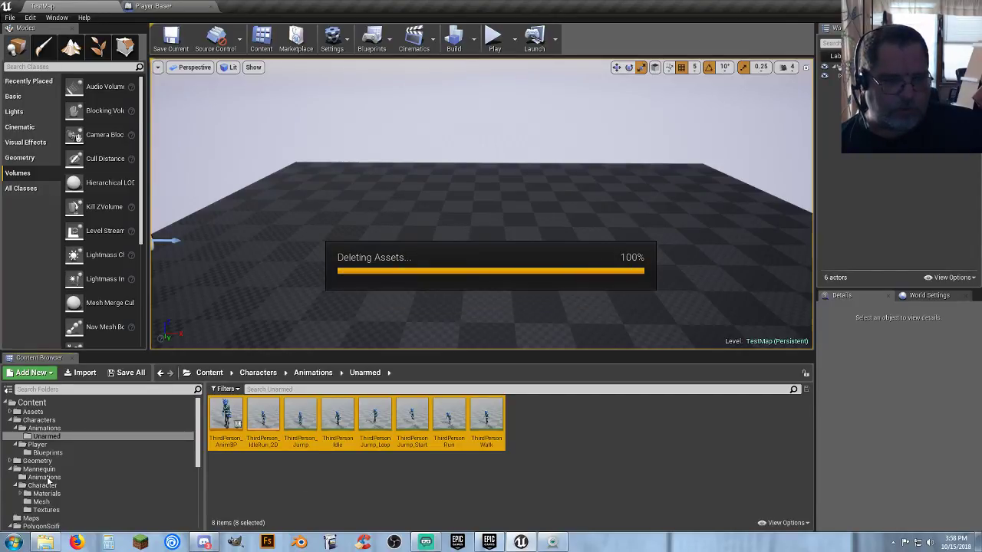
# - Set up retargeting of the mannequin's ThirdPerson_AnimBP to SK_Character_SciFiCity_Skeleton, replacing ThirdPerson_ with Unarmed_ in the new asset names
pyautogui.click(47, 476)
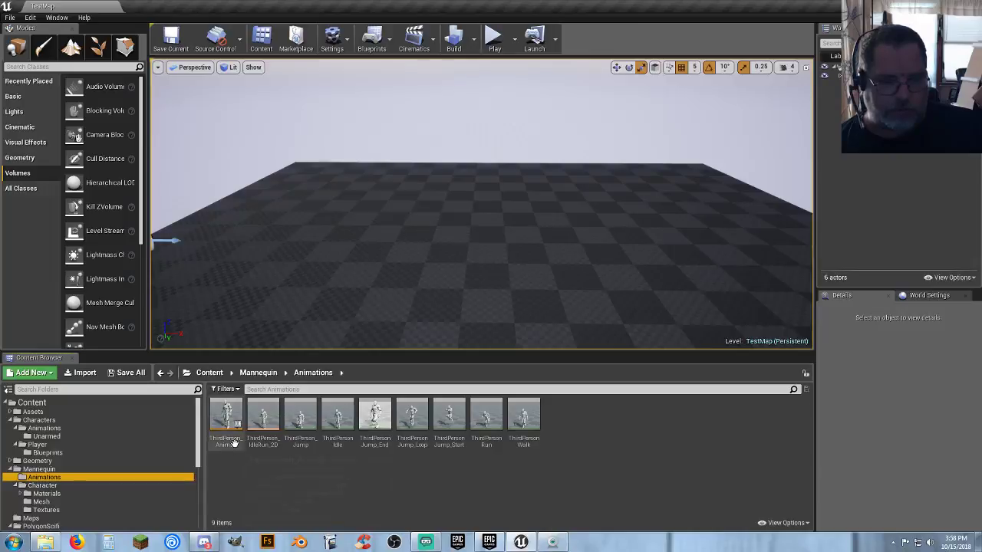
pyautogui.rightClick(234, 443)
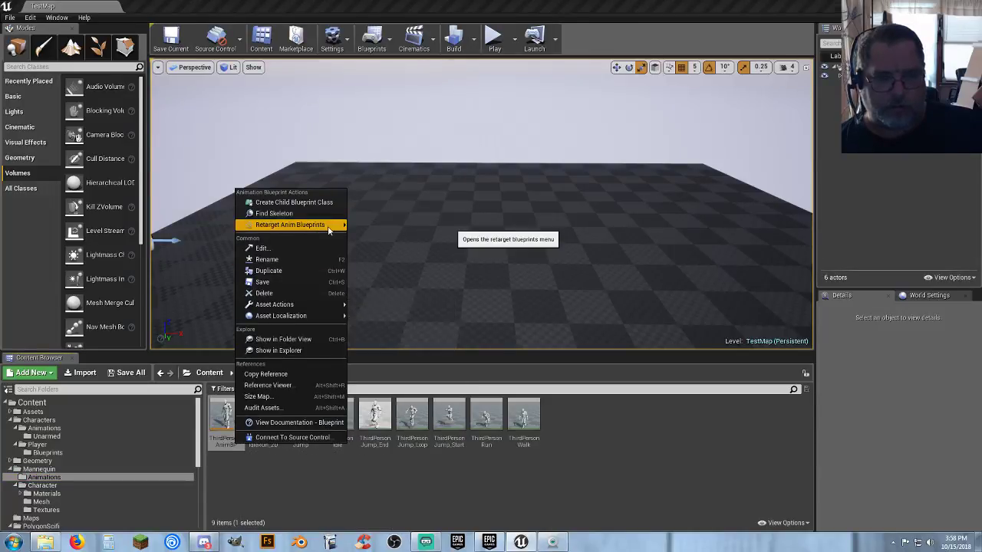
pyautogui.moveTo(328, 230)
pyautogui.click(385, 223)
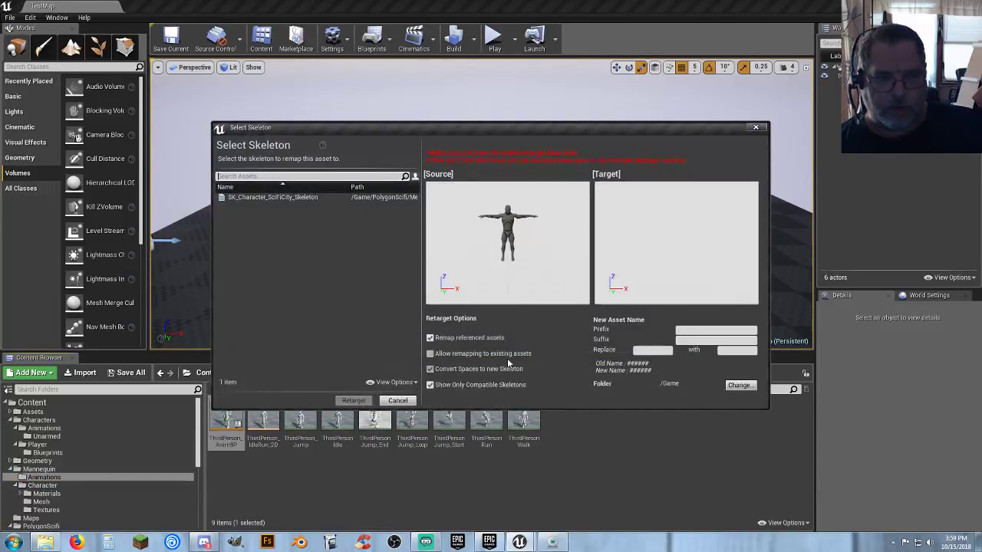
pyautogui.click(307, 197)
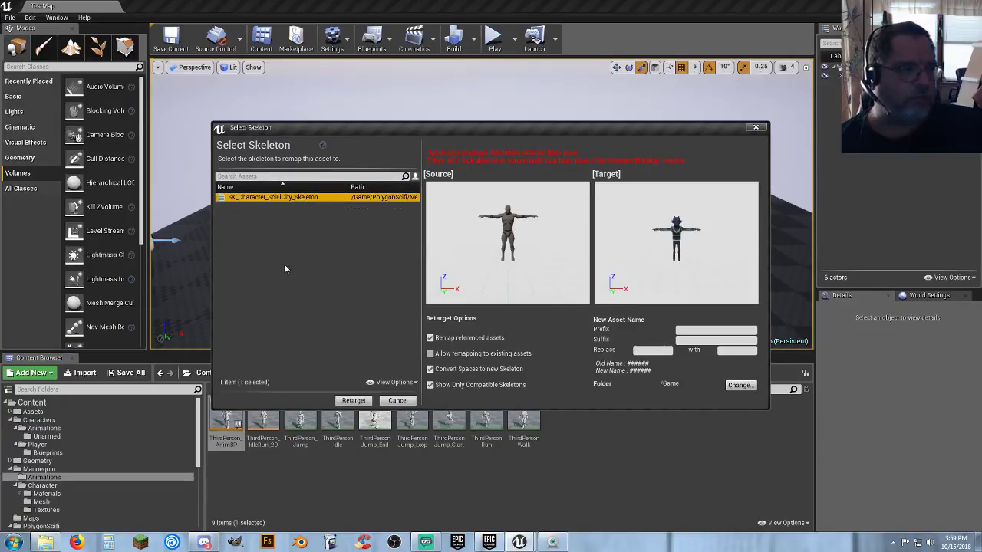
pyautogui.click(644, 350)
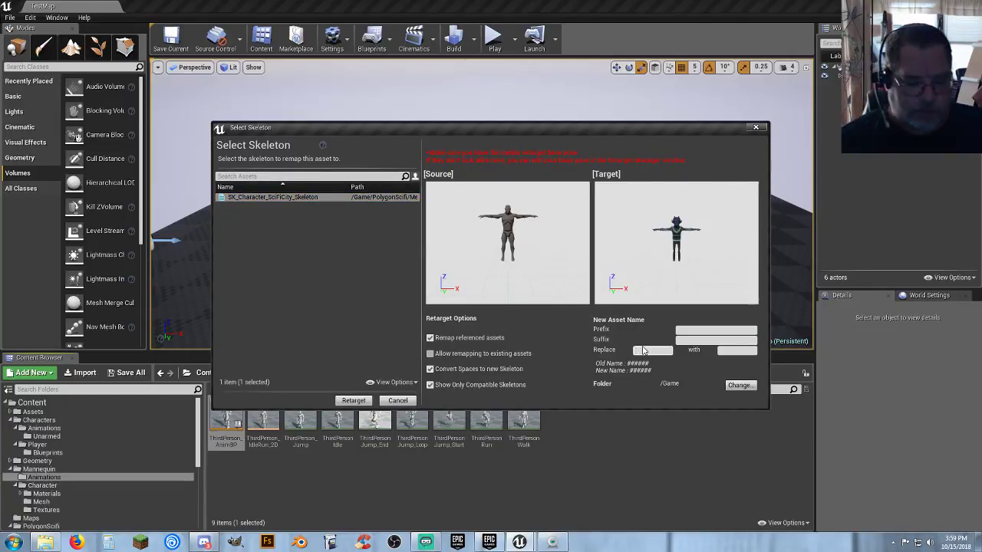
pyautogui.write('ThirdPerson_')
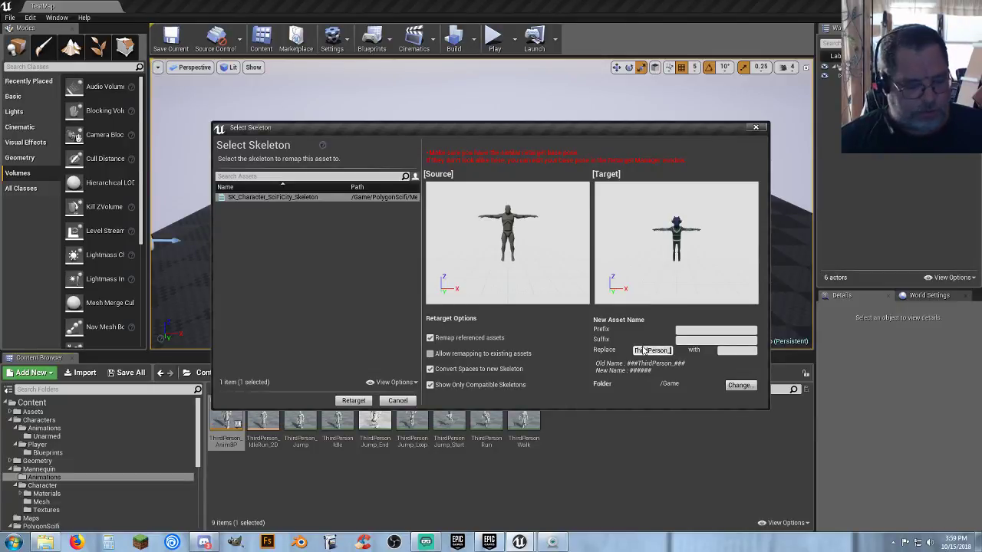
pyautogui.press('Tab')
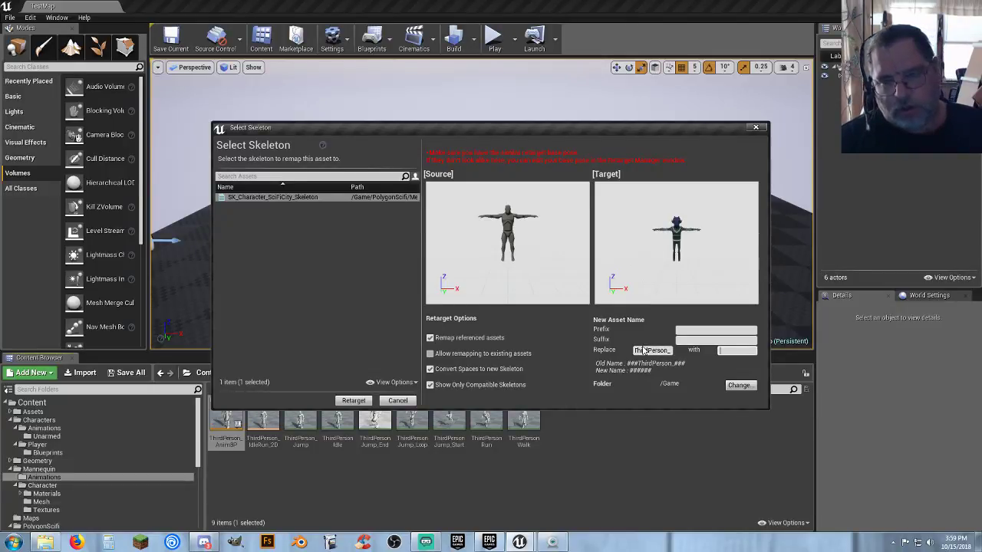
pyautogui.write('Unar')
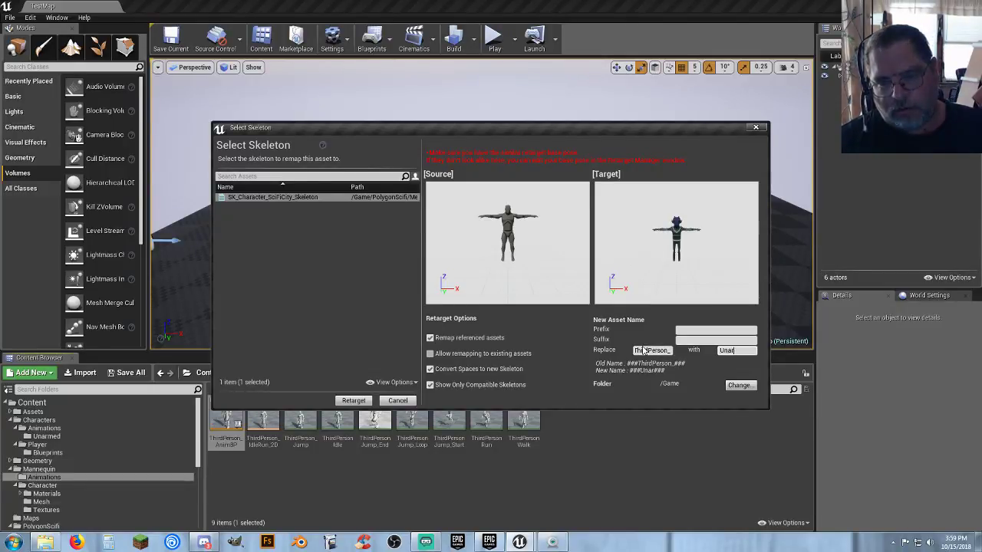
pyautogui.write('med_')
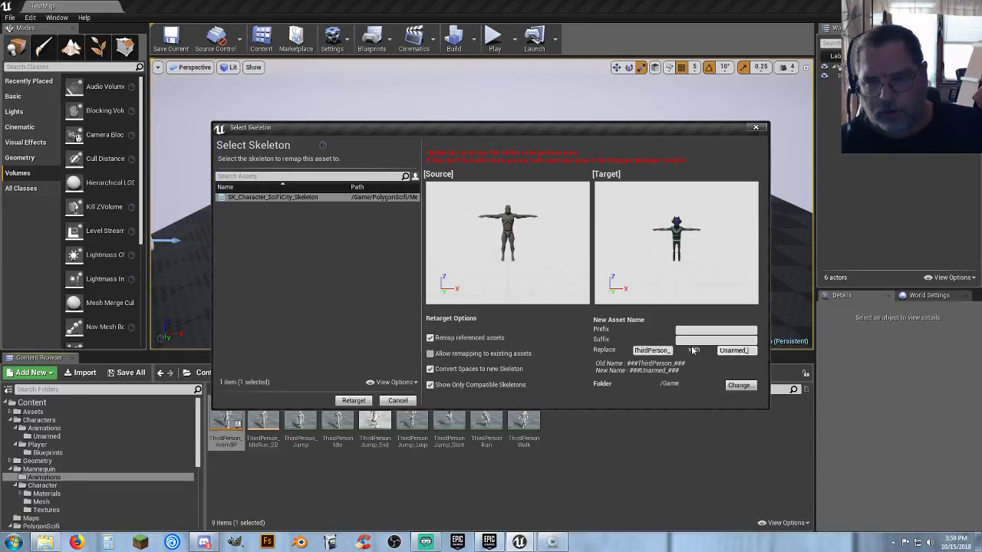
# - Set the destination folder to Characters/Animations/Unarmed, retarget the animation blueprint, and deselect the new assets
pyautogui.click(738, 385)
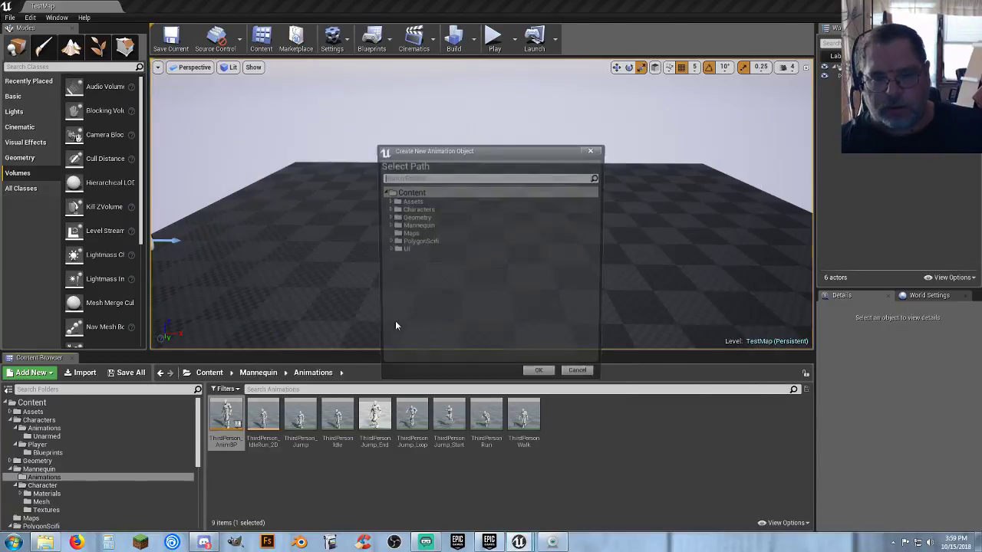
pyautogui.click(386, 209)
pyautogui.click(390, 219)
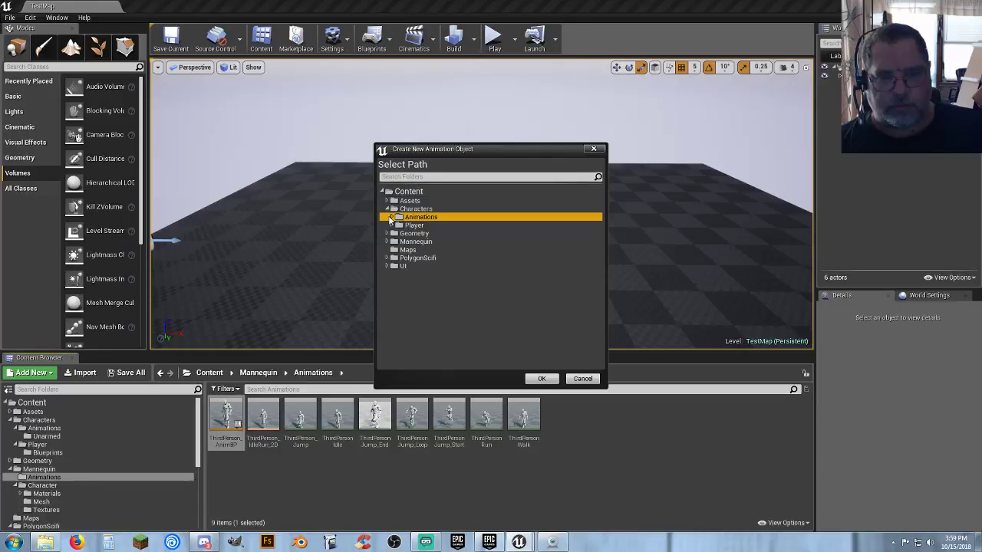
pyautogui.click(389, 218)
pyautogui.click(410, 226)
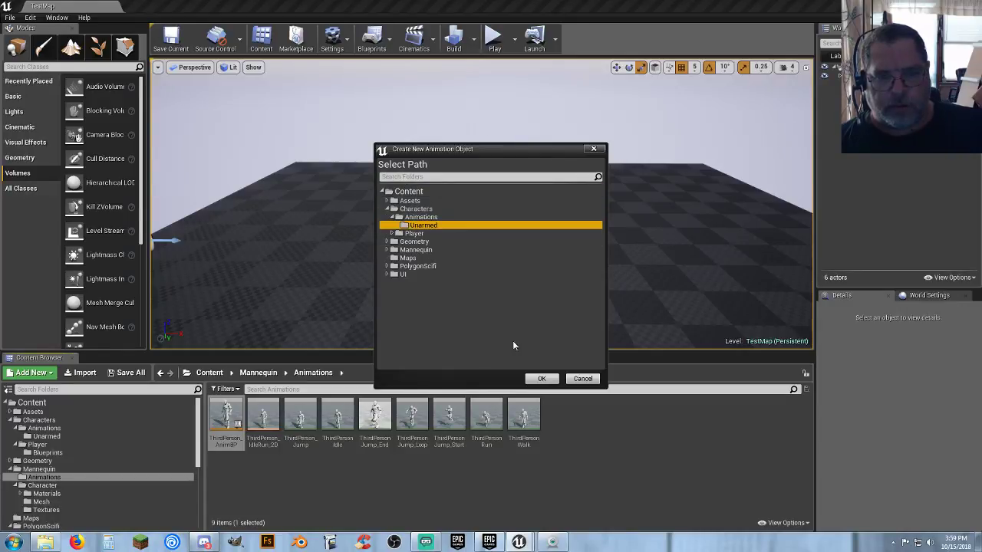
pyautogui.click(541, 379)
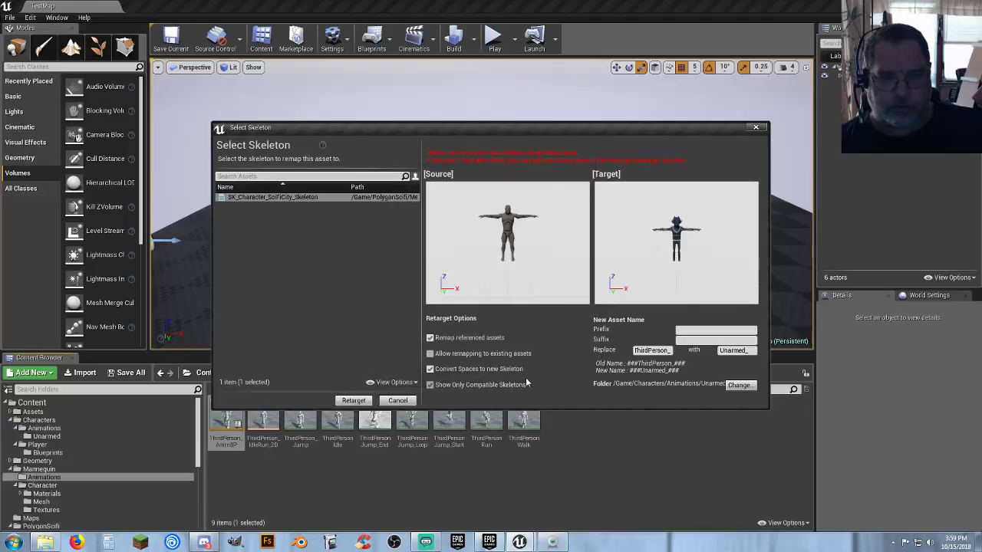
pyautogui.click(346, 401)
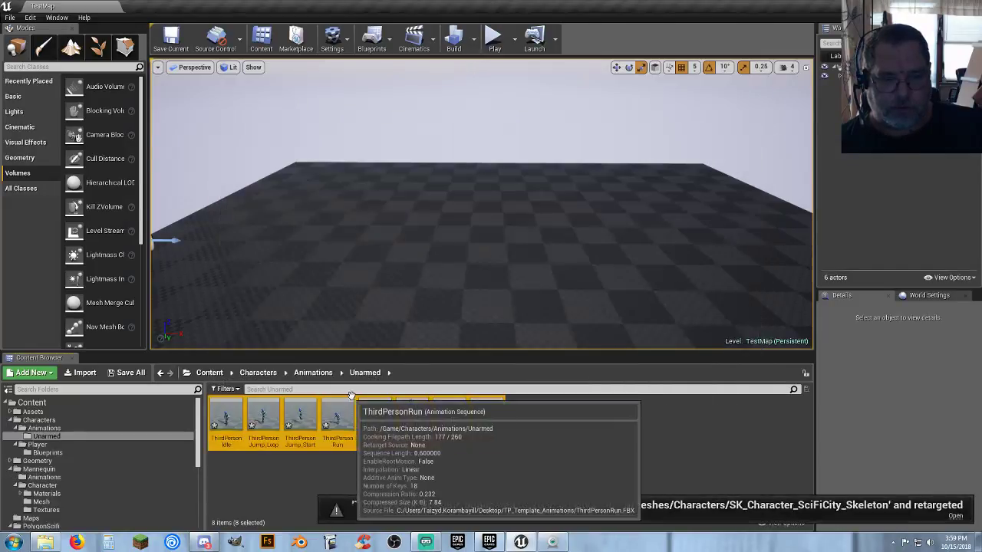
pyautogui.click(582, 435)
pyautogui.moveTo(494, 448)
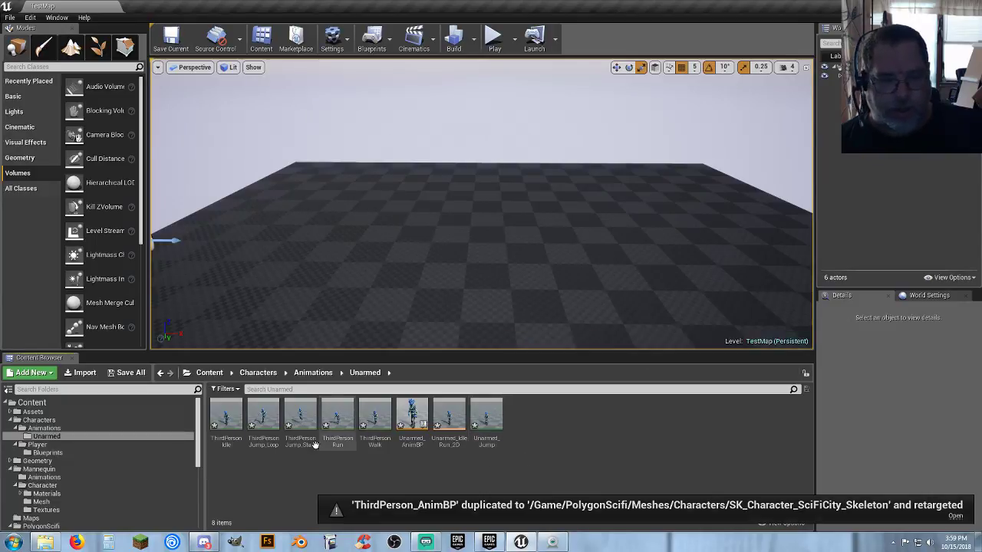
# - Force delete all the partly renamed ThirdPerson and Unarmed assets in the Unarmed folder
pyautogui.click(226, 437)
pyautogui.keyDown('shift'); pyautogui.click(486, 425); pyautogui.keyUp('shift')
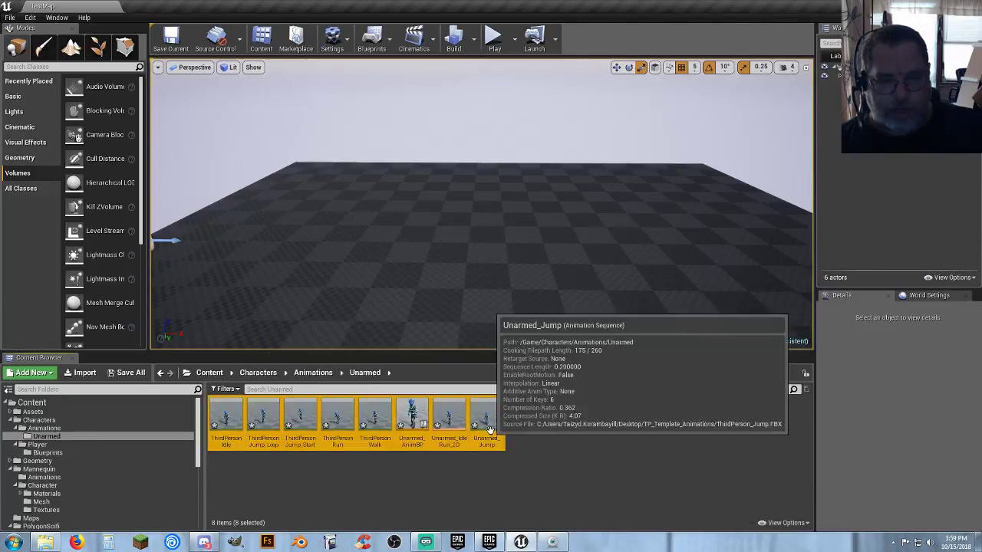
pyautogui.press('Delete')
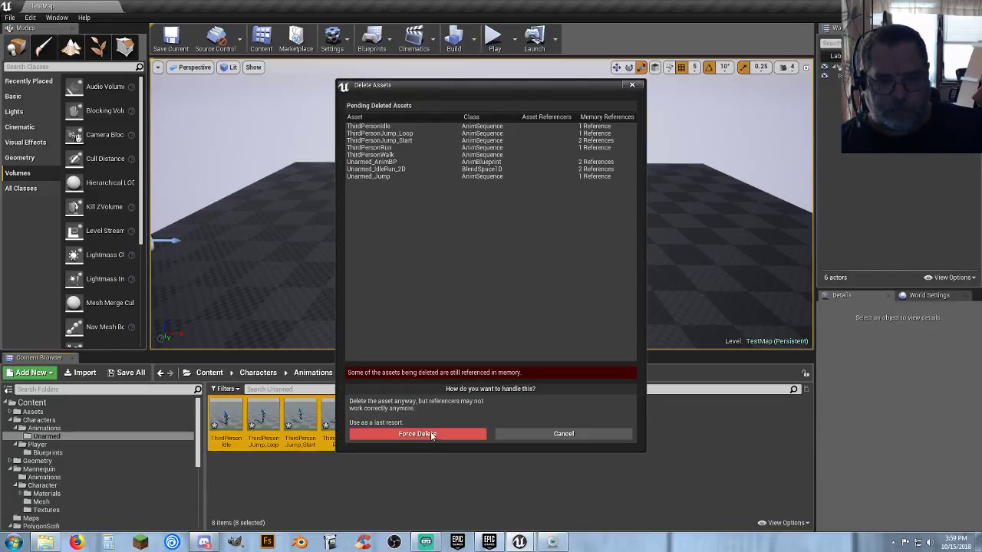
pyautogui.click(434, 435)
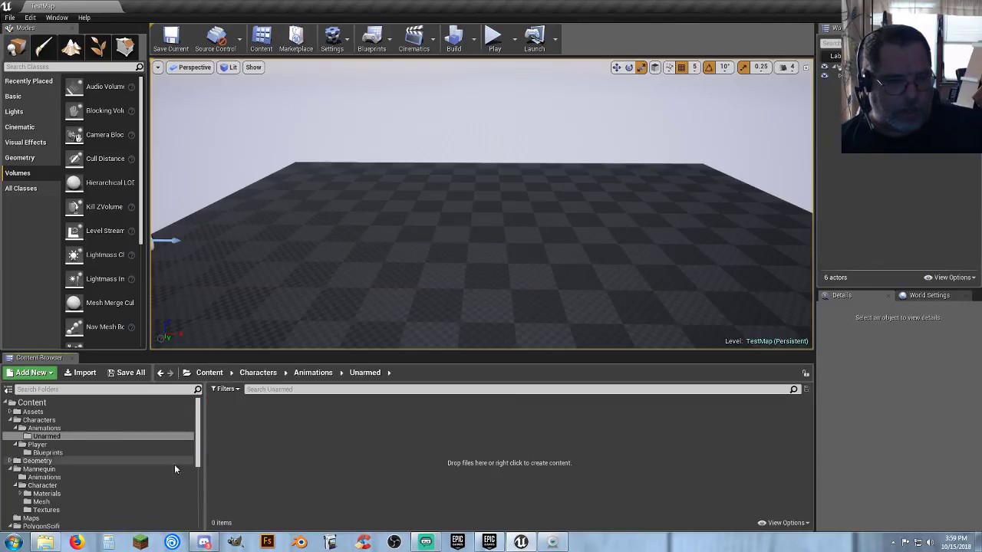
# - Start retargeting the mannequin's ThirdPerson_AnimBP with duplicated assets and choose SK_Character_SciFiCity_Skeleton as the target skeleton
pyautogui.click(70, 477)
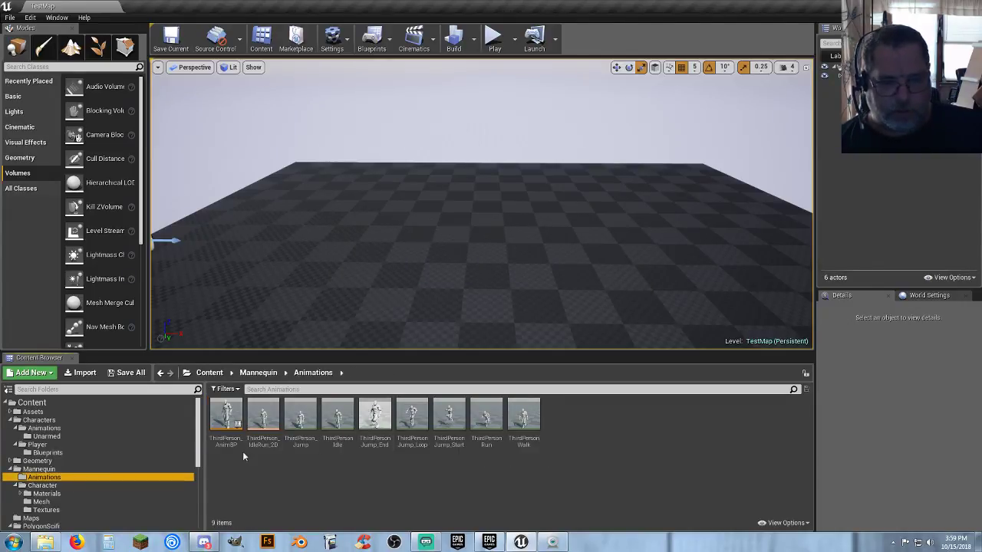
pyautogui.rightClick(230, 434)
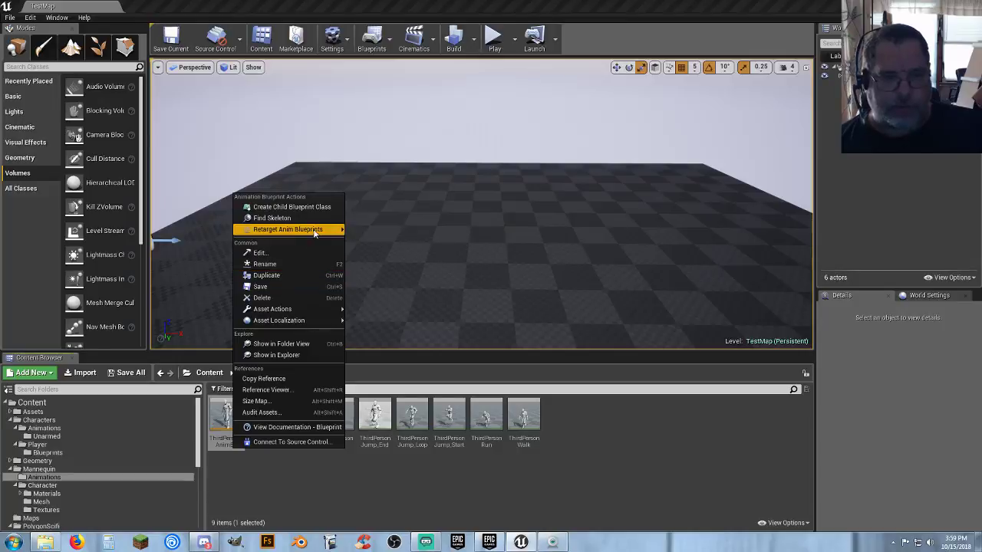
pyautogui.moveTo(322, 229)
pyautogui.click(379, 227)
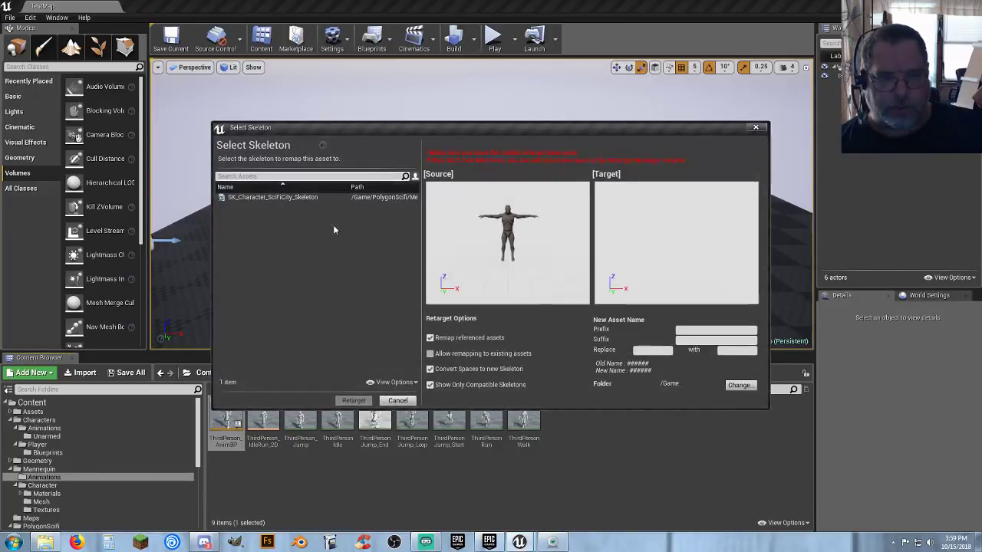
pyautogui.click(285, 197)
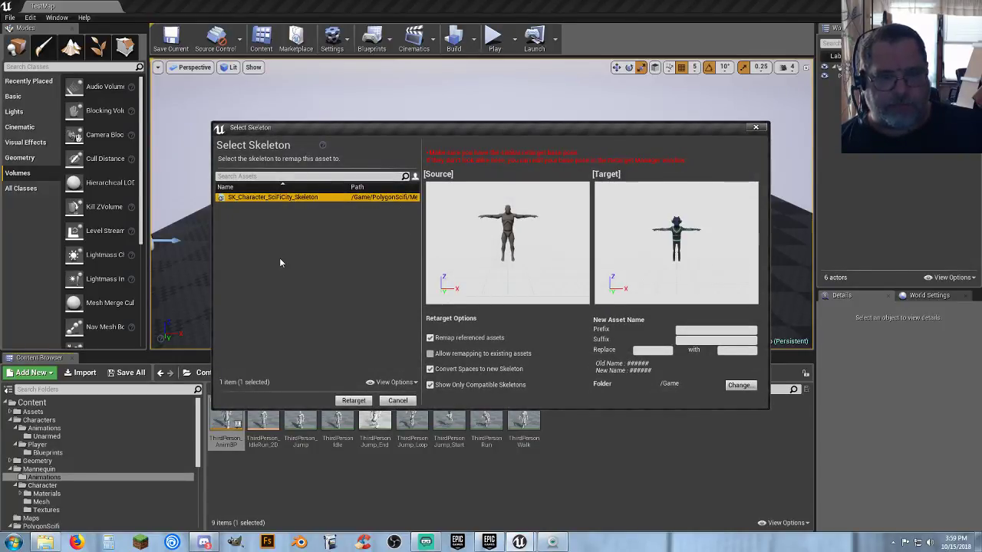
# - Set the new asset names to replace ThirdPerson_ with Unarmed_
pyautogui.click(648, 350)
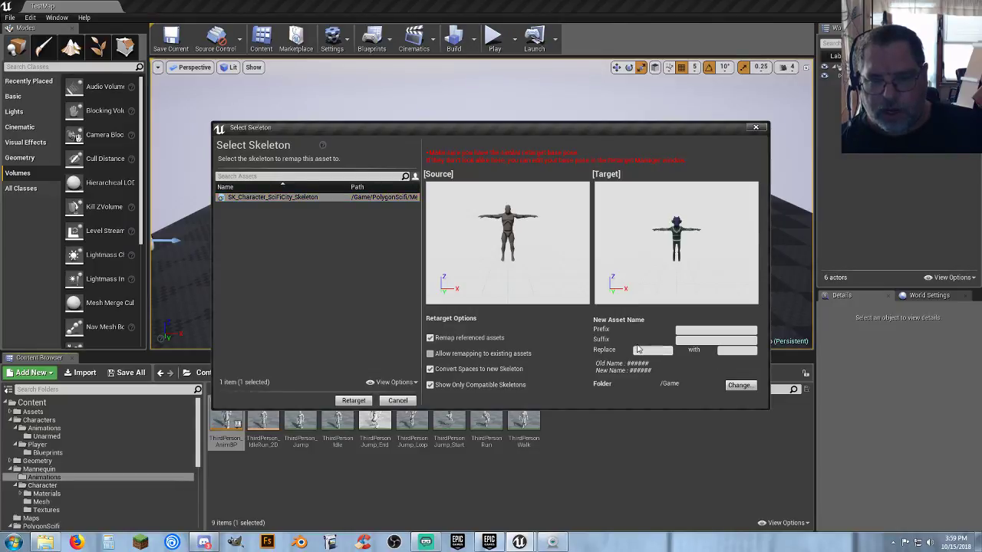
pyautogui.write('Thir')
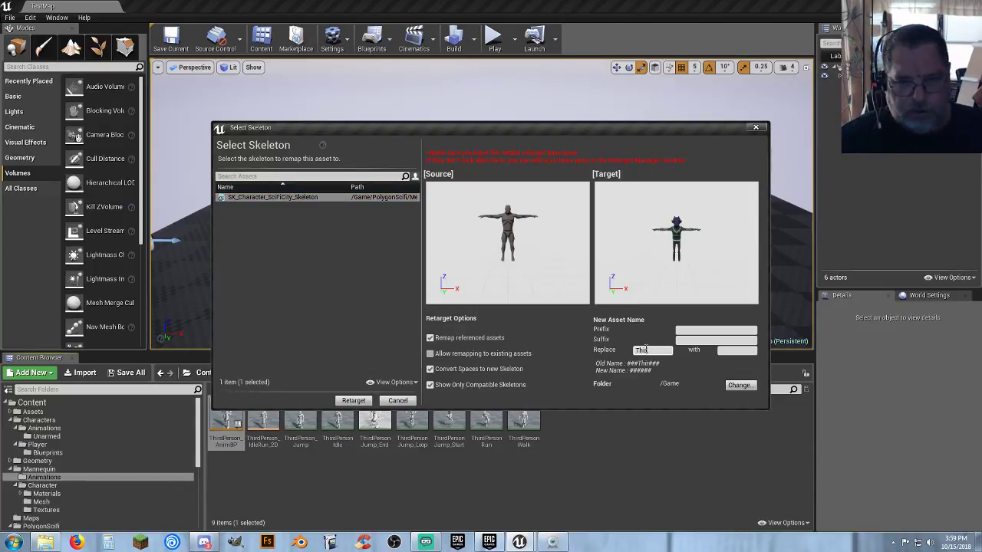
pyautogui.write('dPerson')
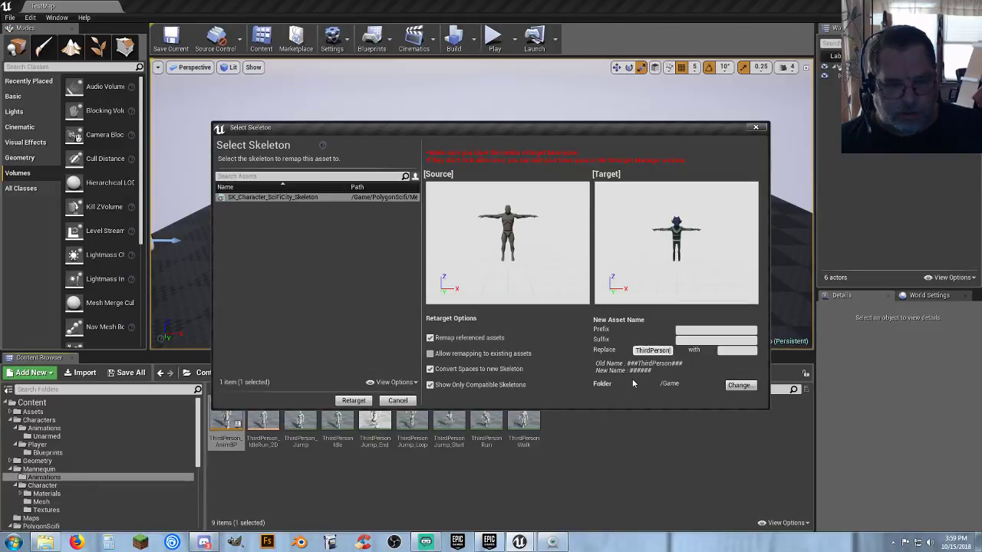
pyautogui.write('_')
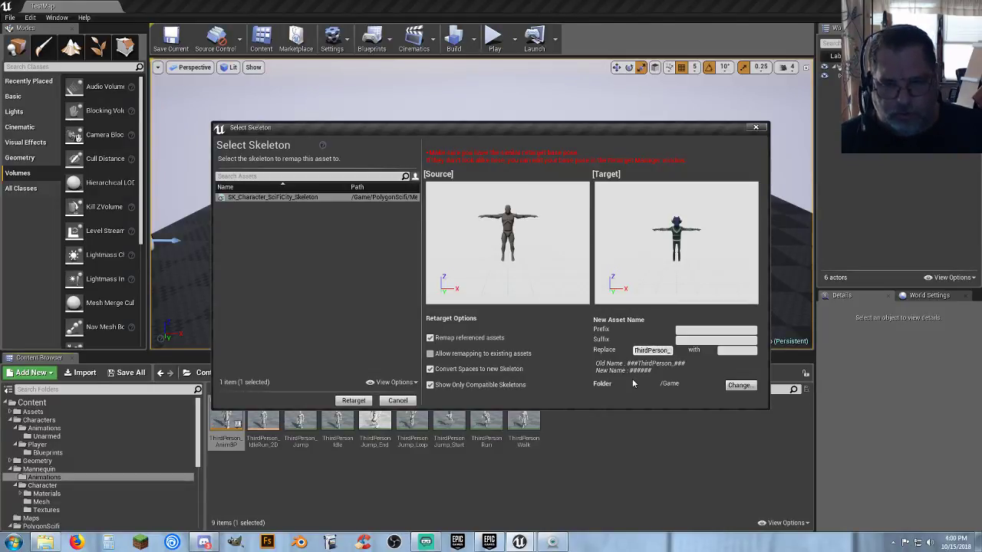
pyautogui.press('Tab')
pyautogui.write('Un')
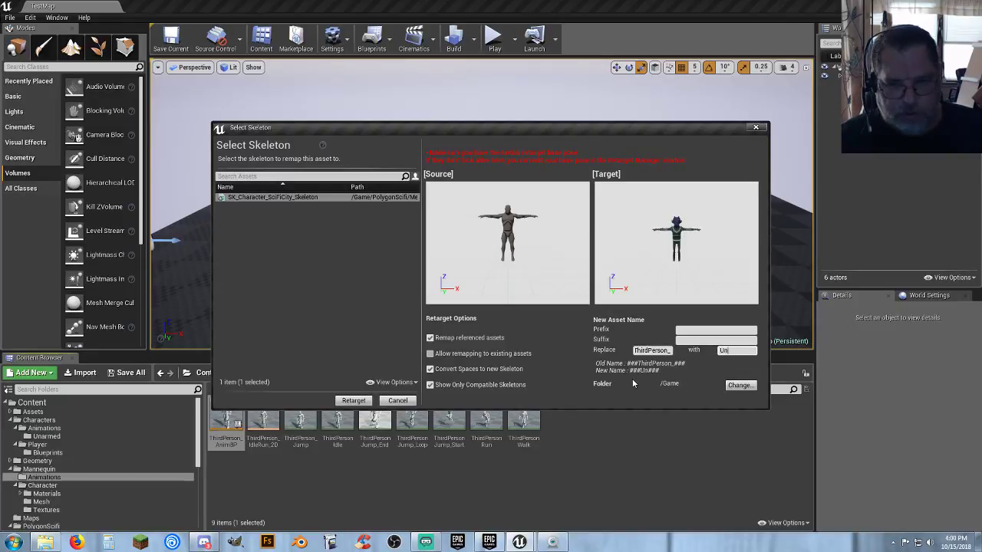
pyautogui.write('armed')
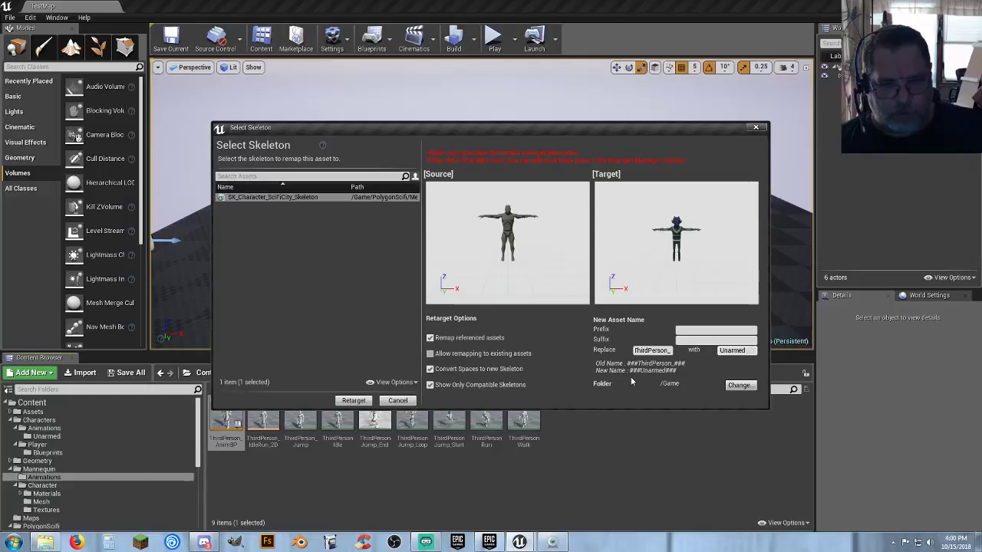
pyautogui.write('_')
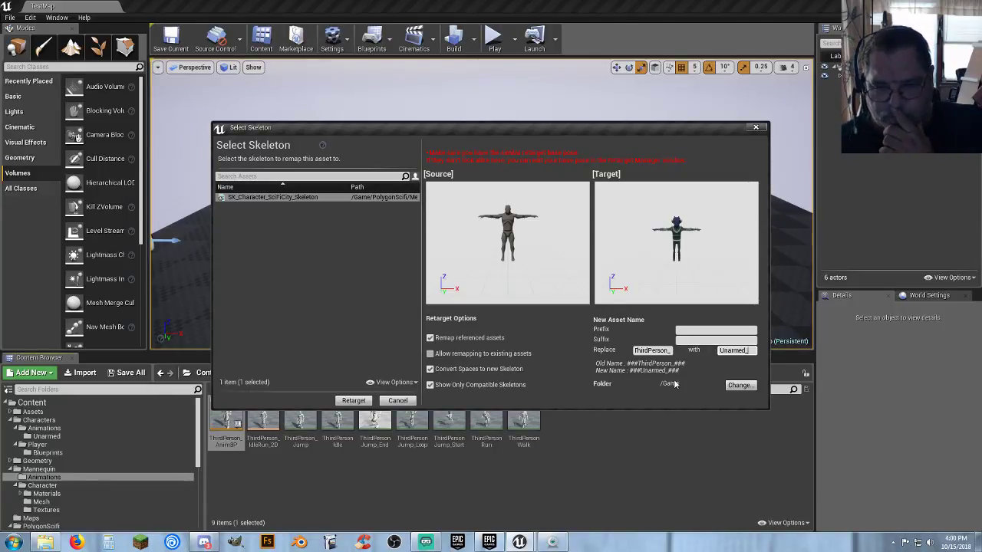
# - Set the destination folder for the retargeted assets to Characters/Animations/Unarmed
pyautogui.click(740, 385)
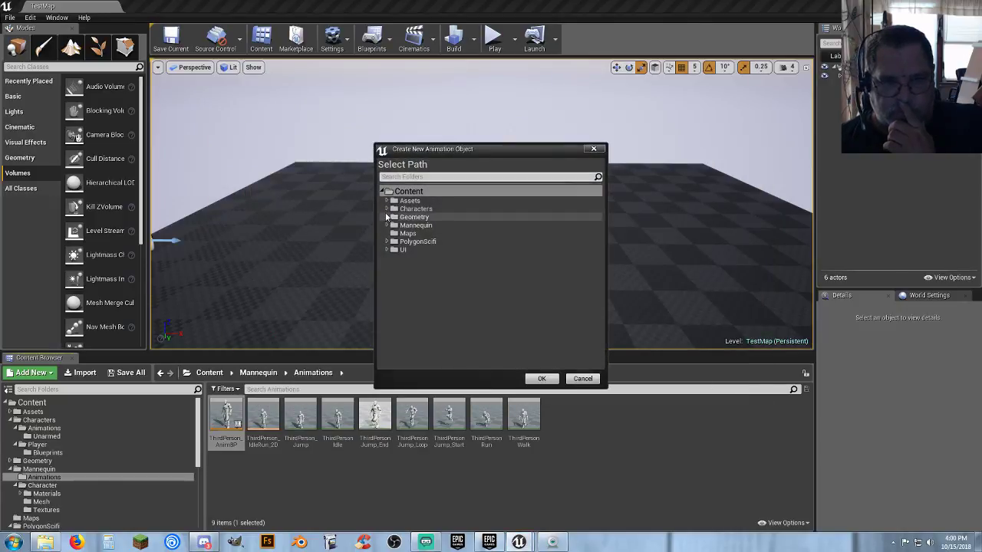
pyautogui.click(385, 209)
pyautogui.click(407, 217)
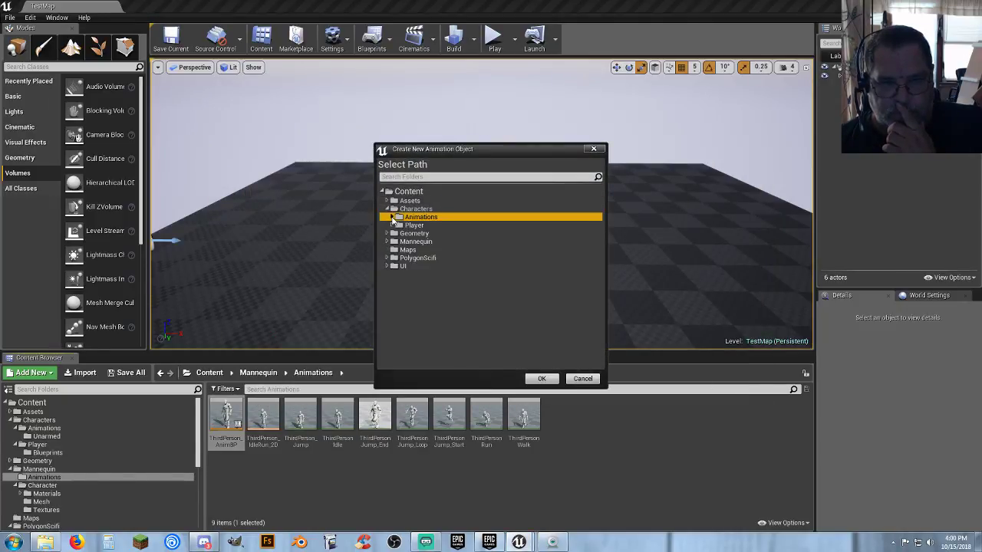
pyautogui.click(391, 217)
pyautogui.click(423, 224)
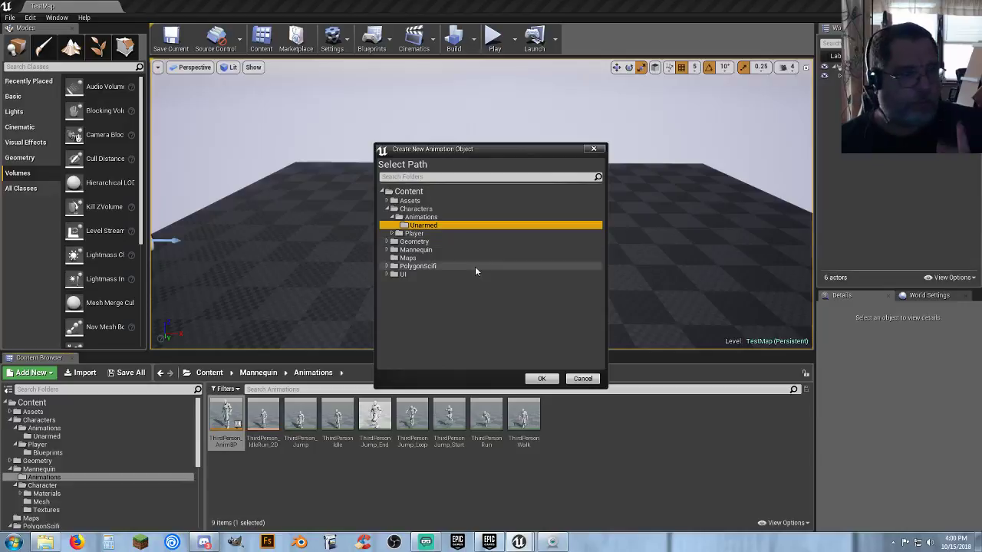
pyautogui.click(541, 378)
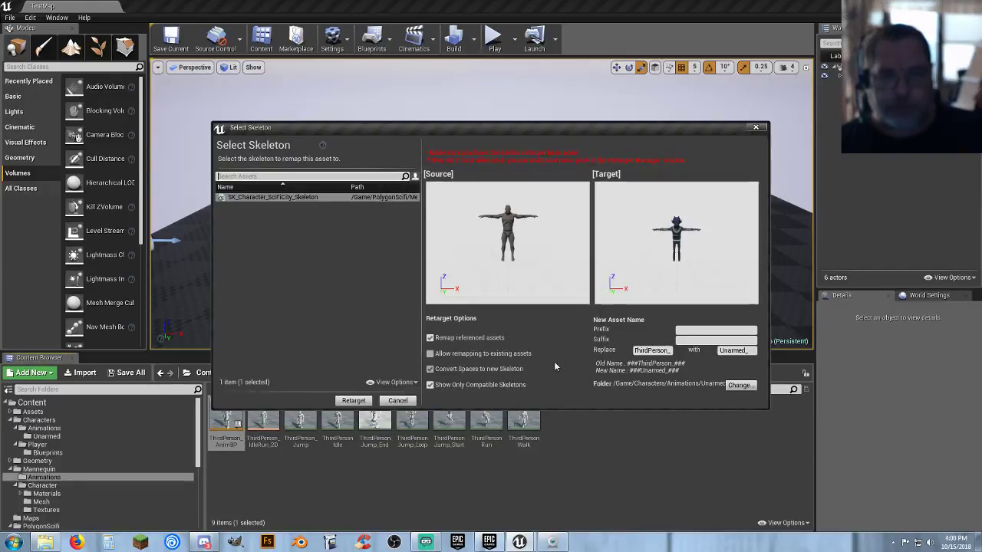
# - Retarget the animation blueprint with its referenced assets and save all modified content
pyautogui.click(669, 350)
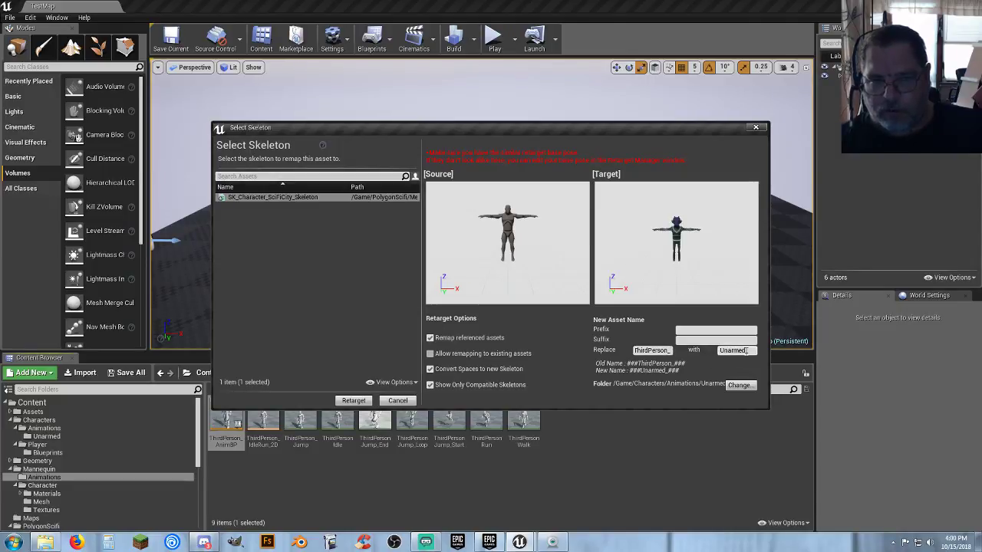
pyautogui.click(429, 370)
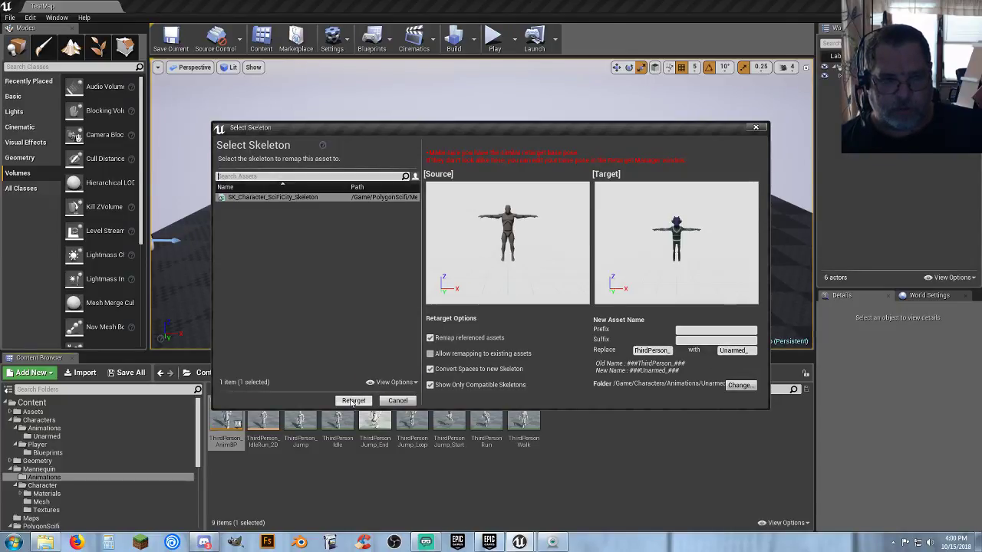
pyautogui.click(353, 401)
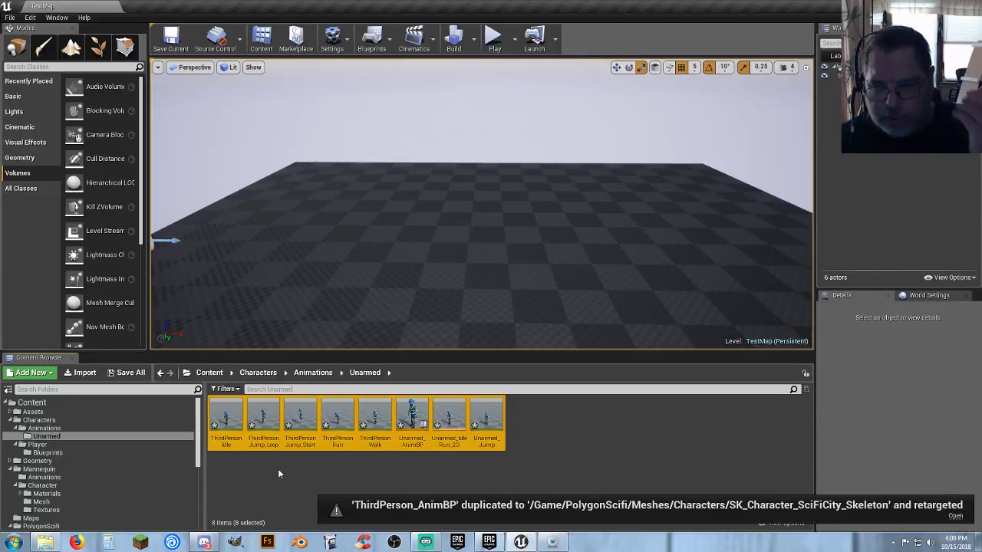
pyautogui.click(278, 473)
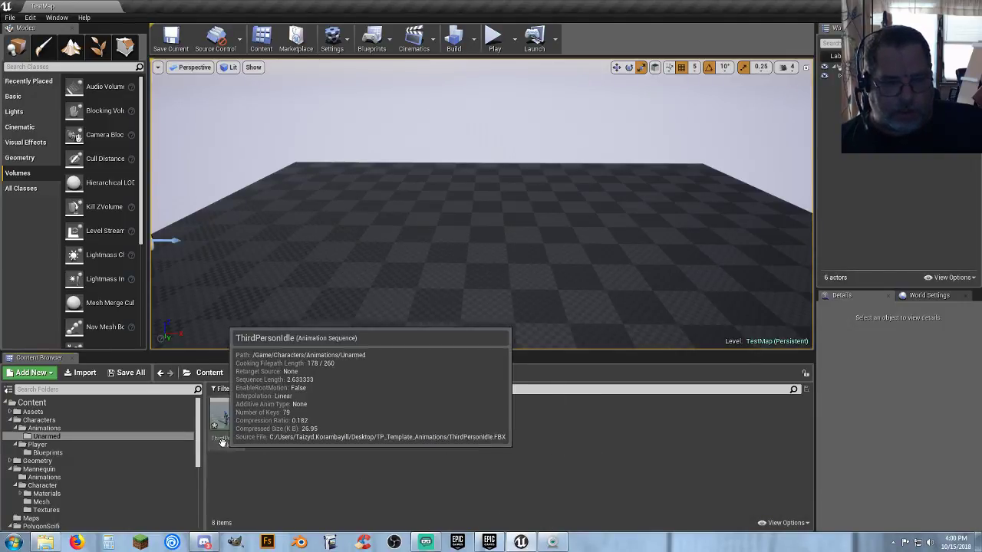
pyautogui.click(140, 373)
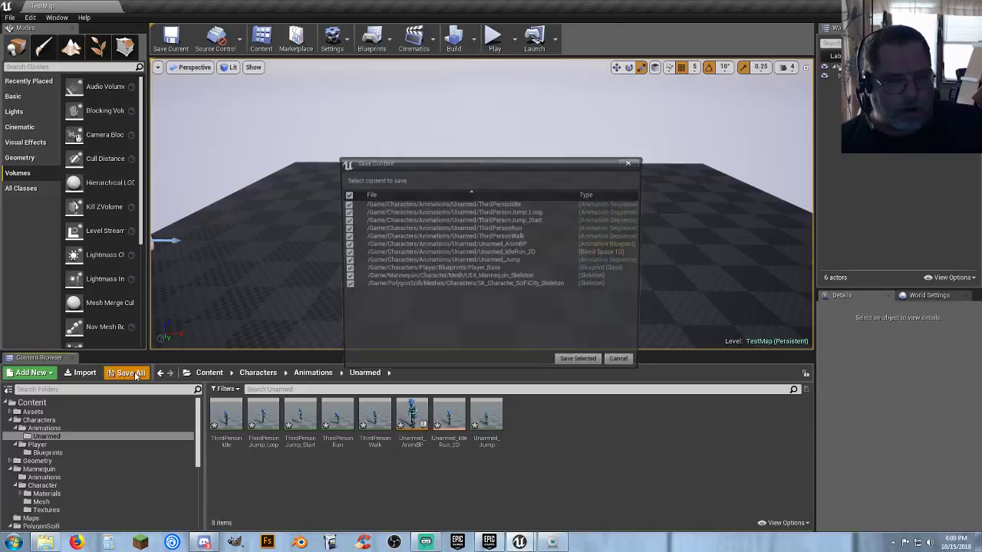
pyautogui.click(584, 365)
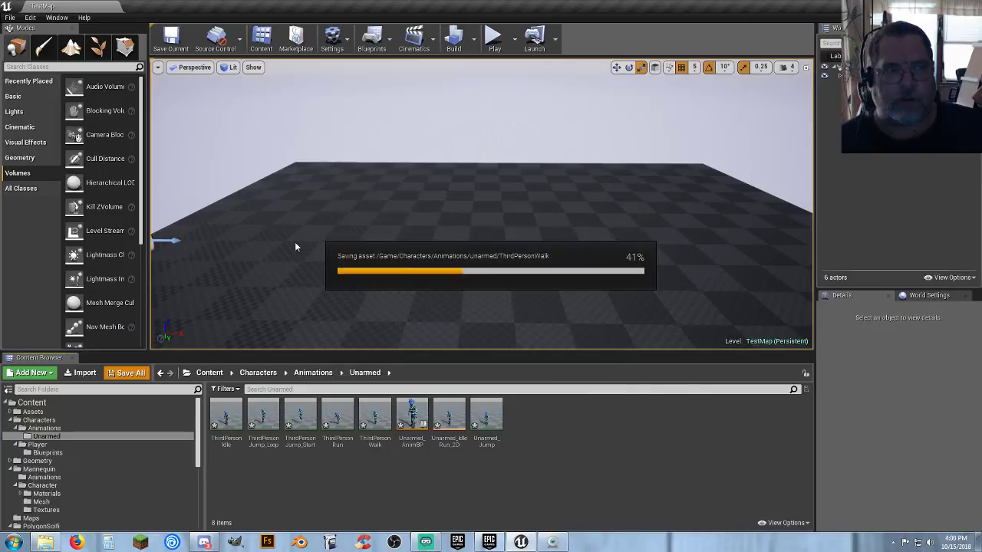
# - Open the Player_Base blueprint, set its Mesh component's Anim Class to Unarmed_AnimBP_C, and compile it
pyautogui.click(48, 452)
pyautogui.doubleClick(227, 429)
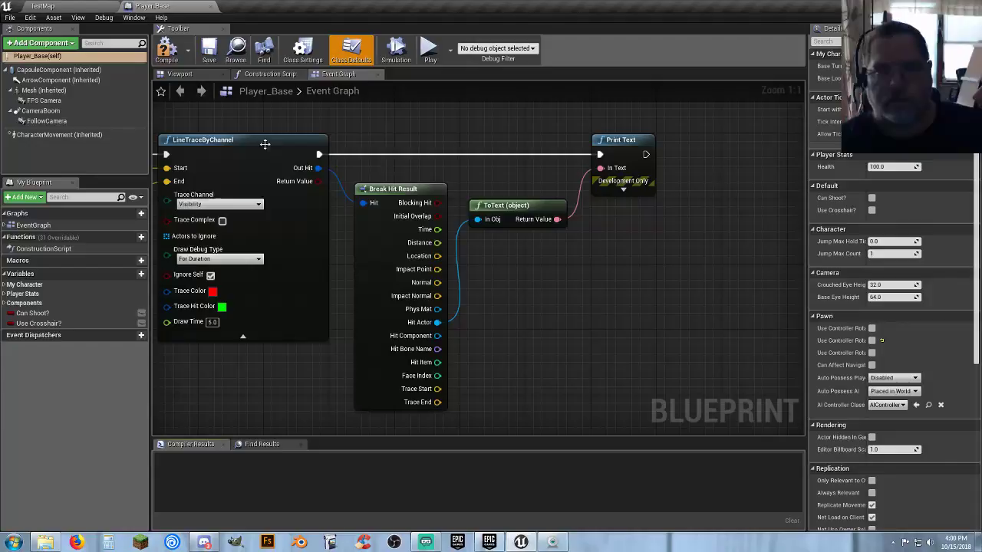
pyautogui.click(43, 90)
pyautogui.click(892, 232)
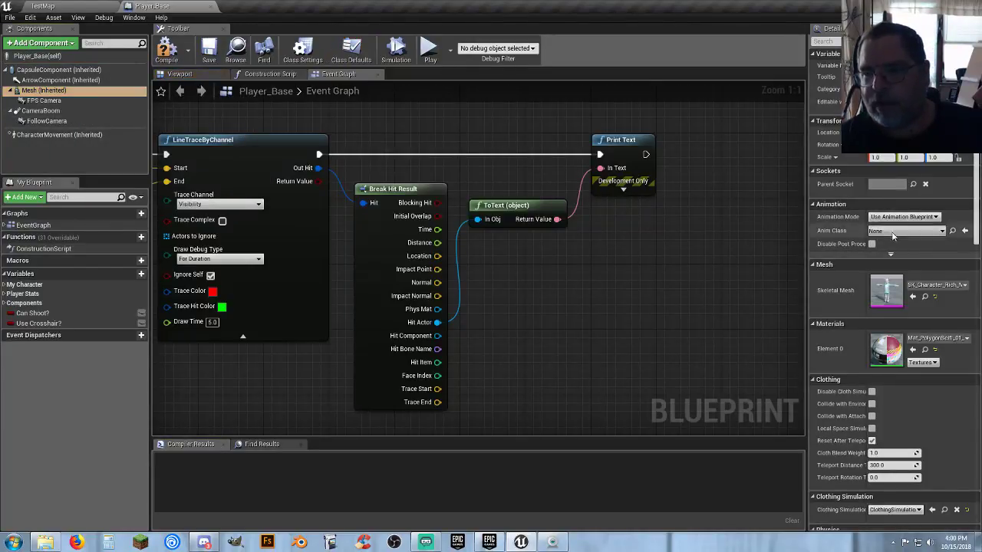
pyautogui.click(880, 368)
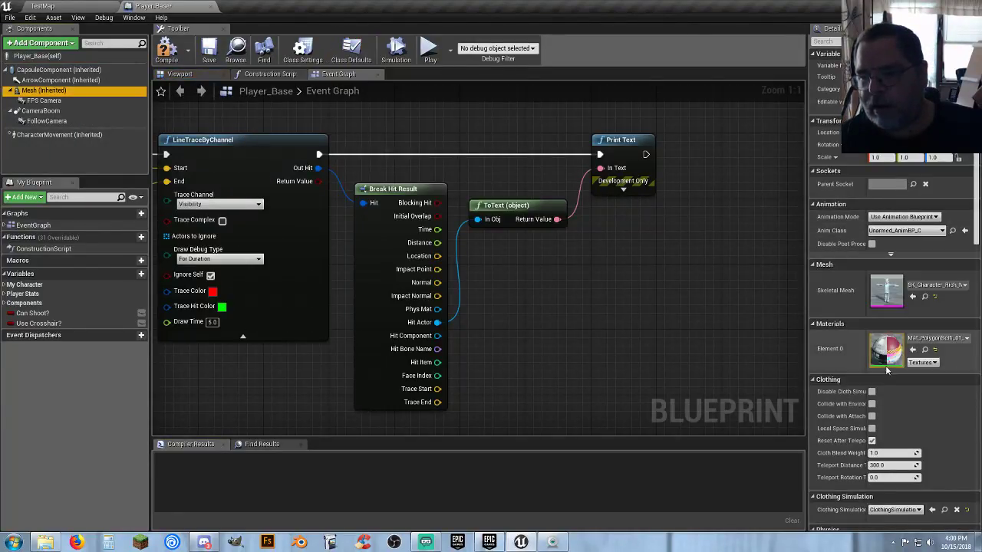
pyautogui.click(181, 74)
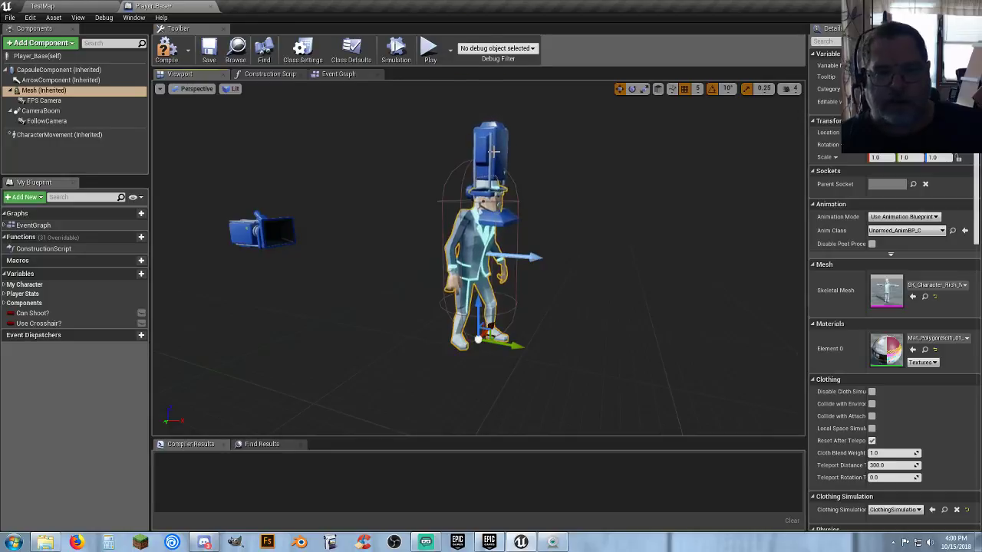
pyautogui.click(170, 55)
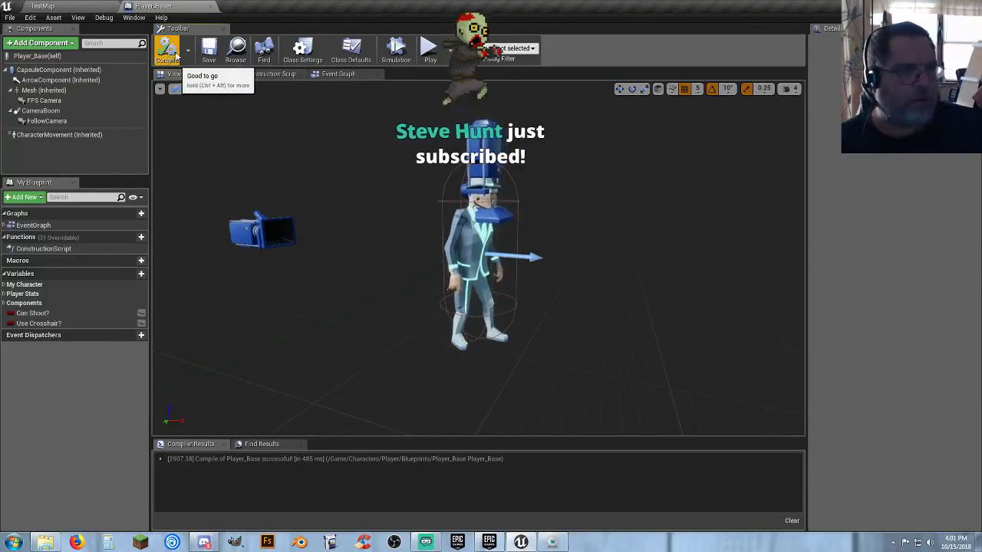
# - Play-test TestMap to check the character's animation and first-person camera view, then stop the session
pyautogui.click(92, 7)
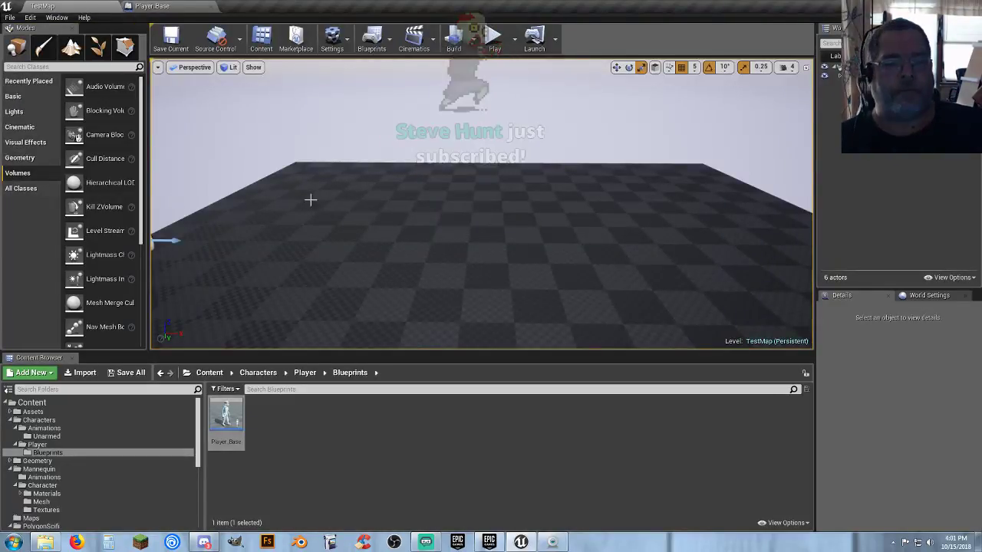
pyautogui.click(420, 419)
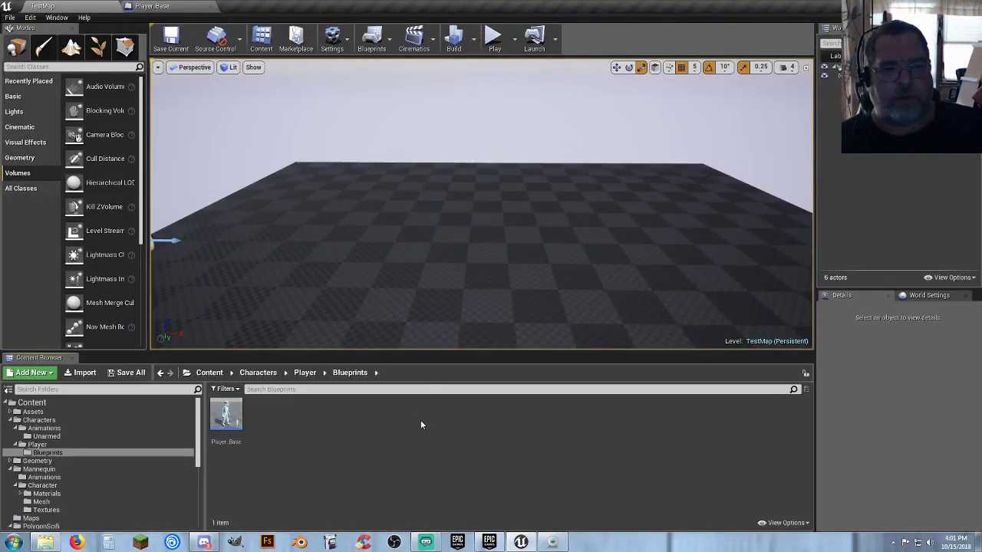
pyautogui.click(493, 40)
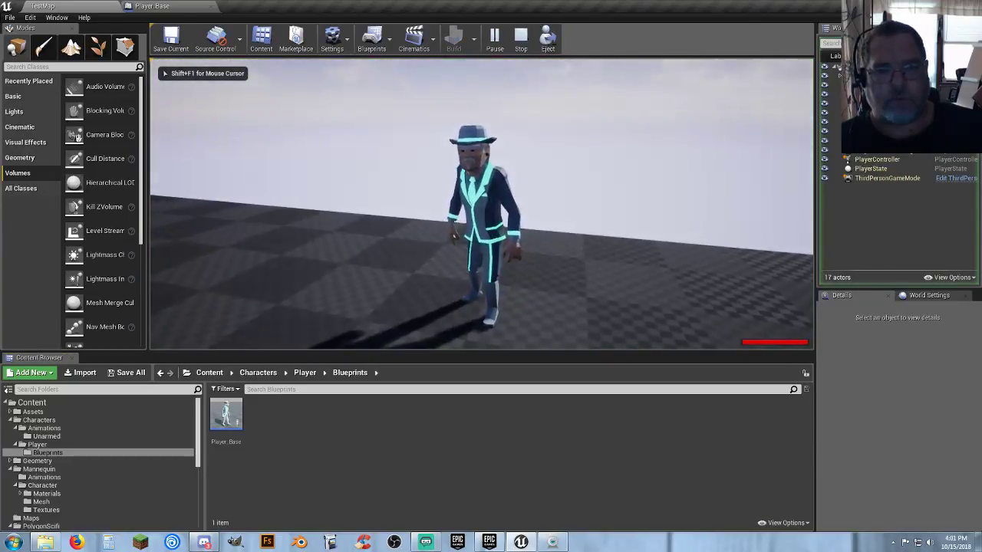
pyautogui.press('v')
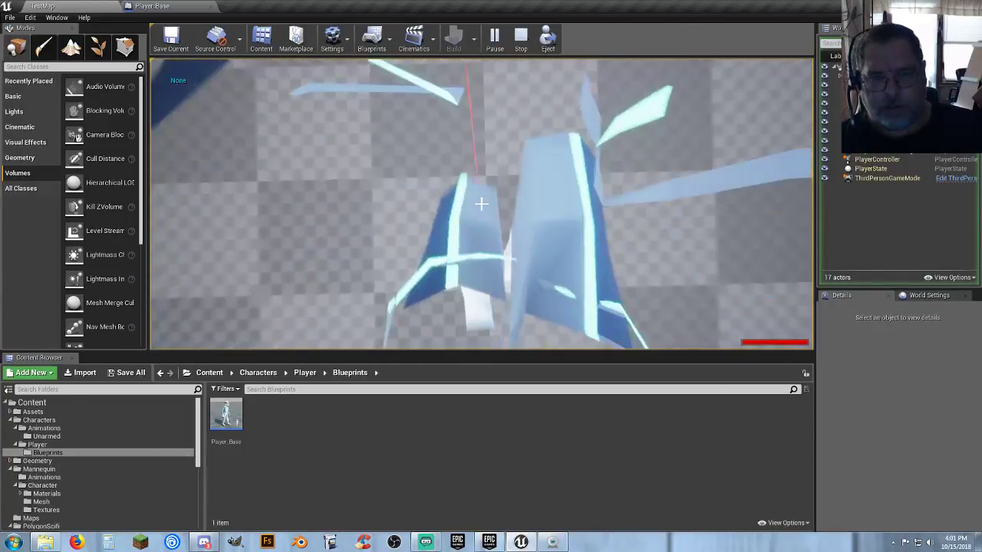
pyautogui.press('Escape')
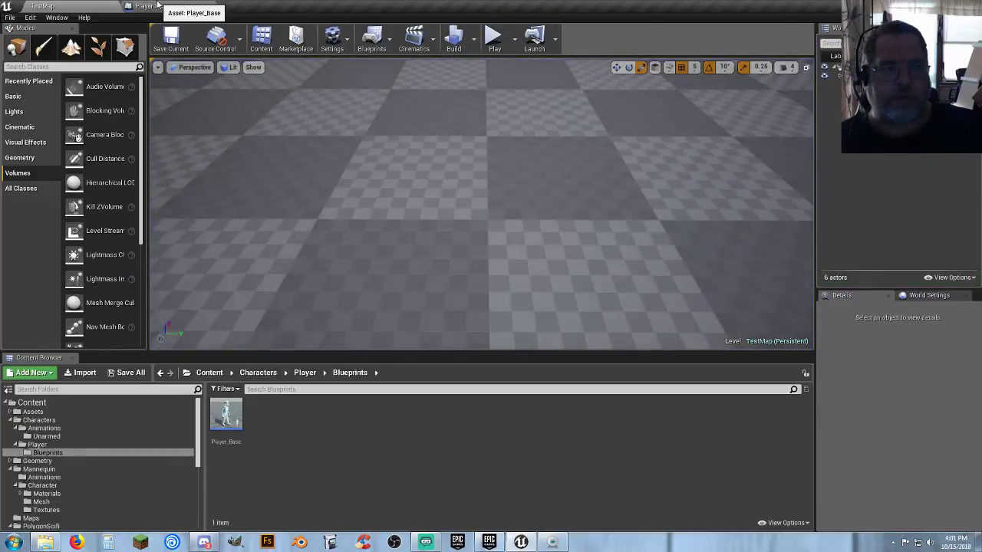
# - Select the FPS Camera in Player_Base and turn off Realtime for the preview viewport
pyautogui.click(151, 6)
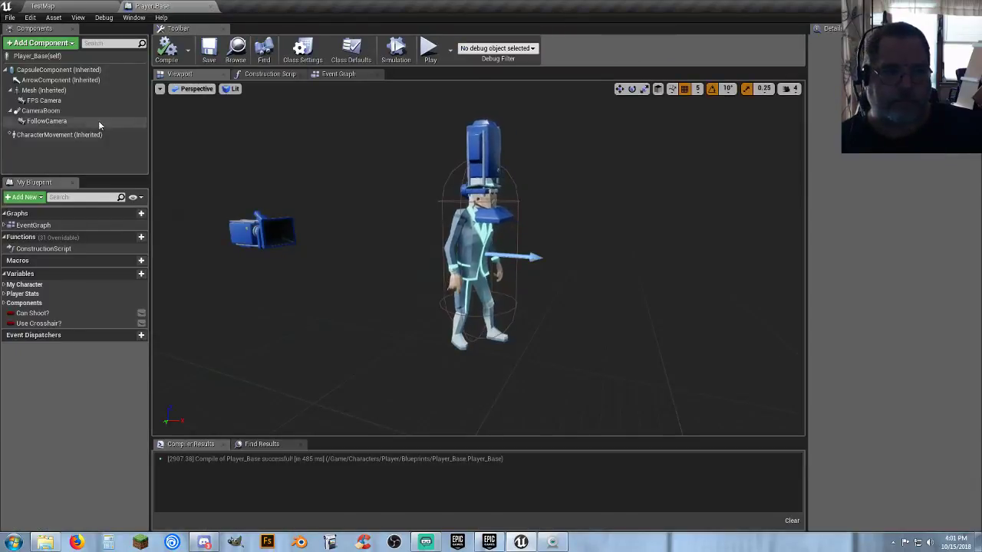
pyautogui.click(46, 100)
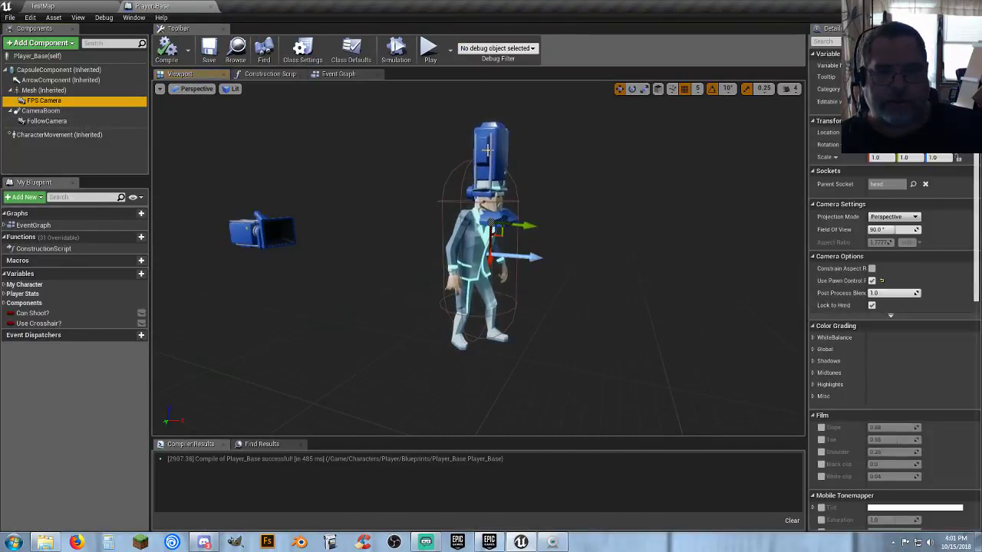
pyautogui.click(160, 89)
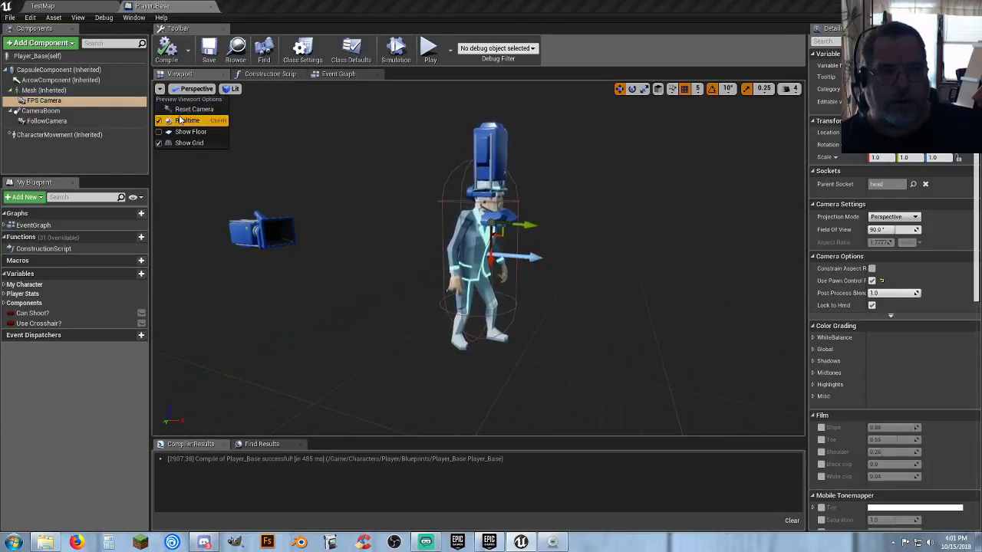
pyautogui.click(179, 119)
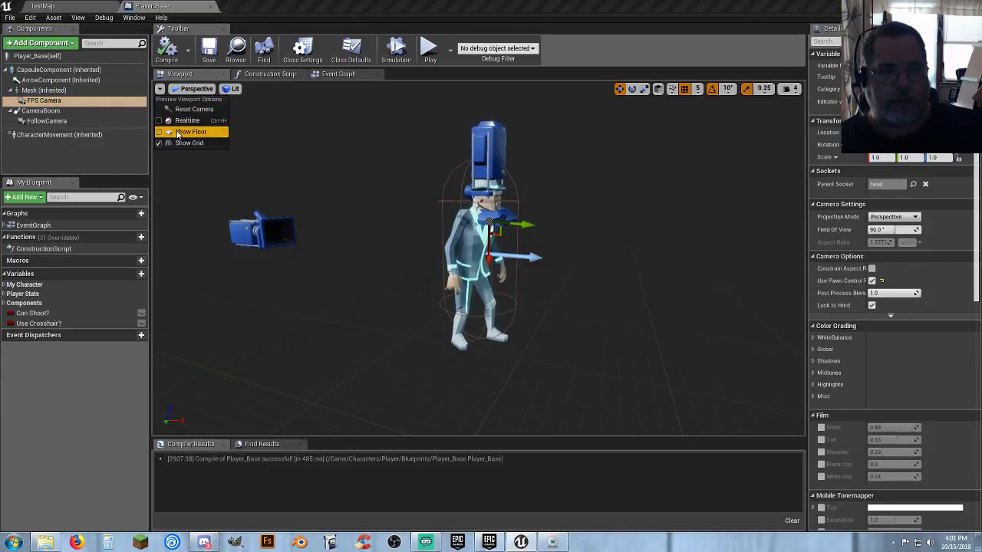
# - Move the FPS Camera slightly back toward the character's head, then compile and save the Player_Base blueprint
pyautogui.click(485, 164)
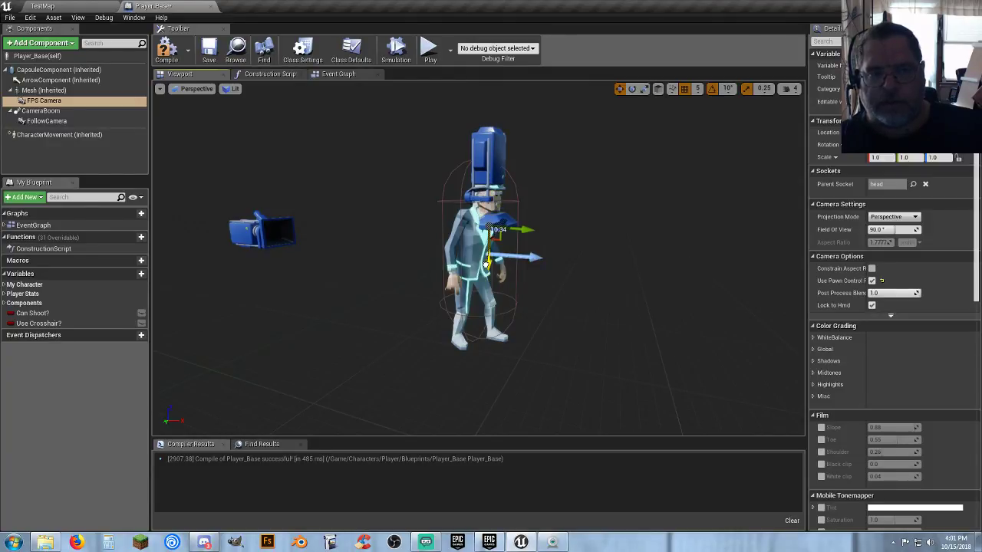
pyautogui.click(166, 48)
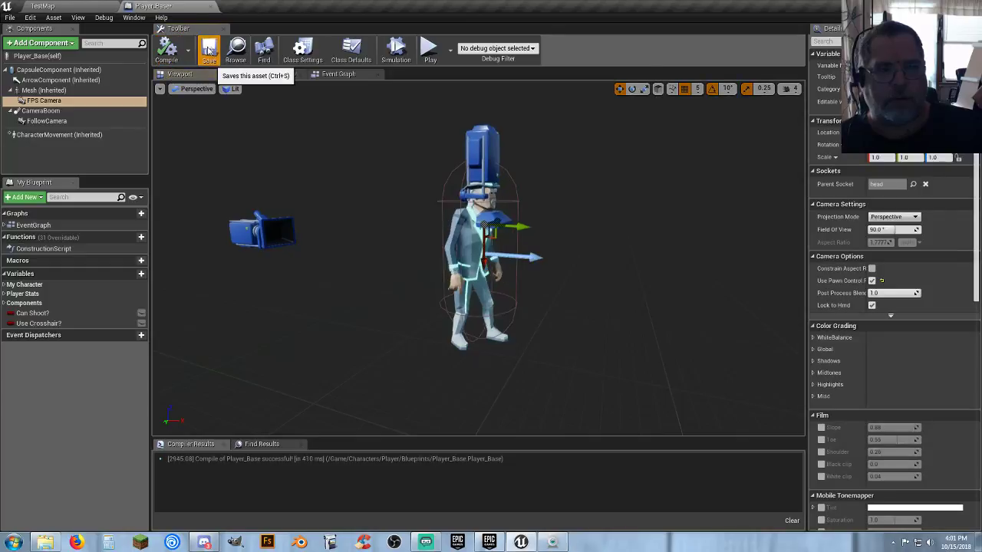
pyautogui.click(208, 50)
# - Play-test TestMap, walking, looking down and firing in first-person view to check the camera placement, then stop the session
pyautogui.click(92, 6)
pyautogui.click(493, 37)
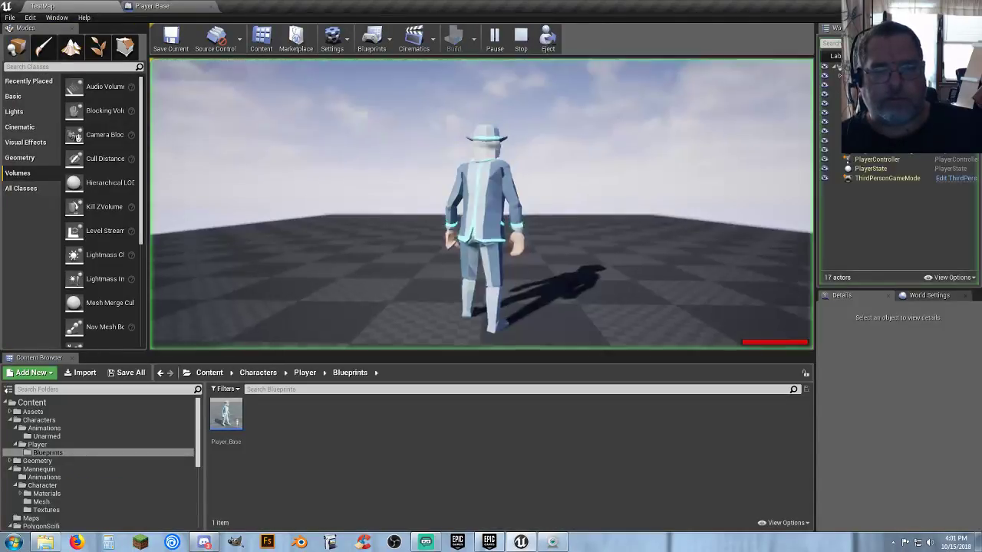
pyautogui.press('v')
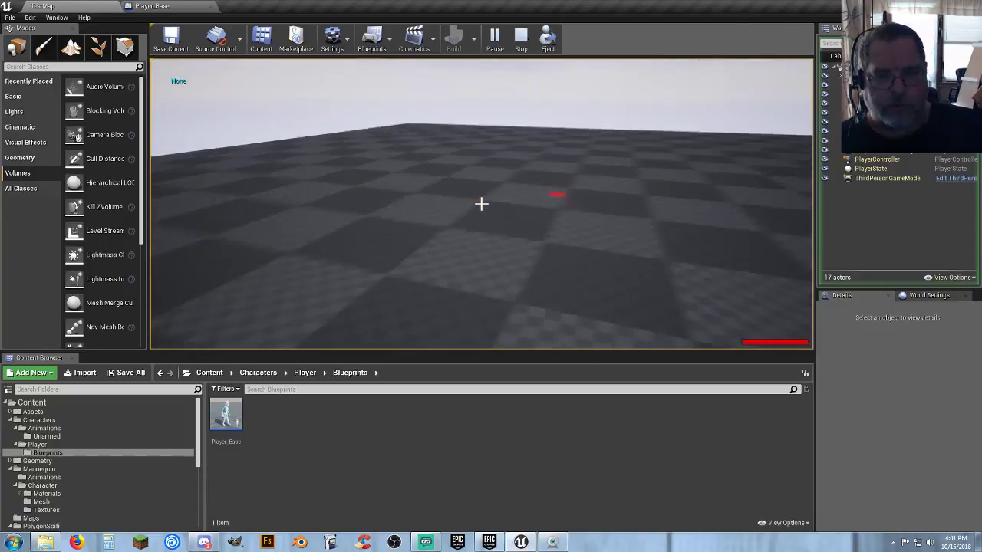
pyautogui.press('d')
pyautogui.press('w')
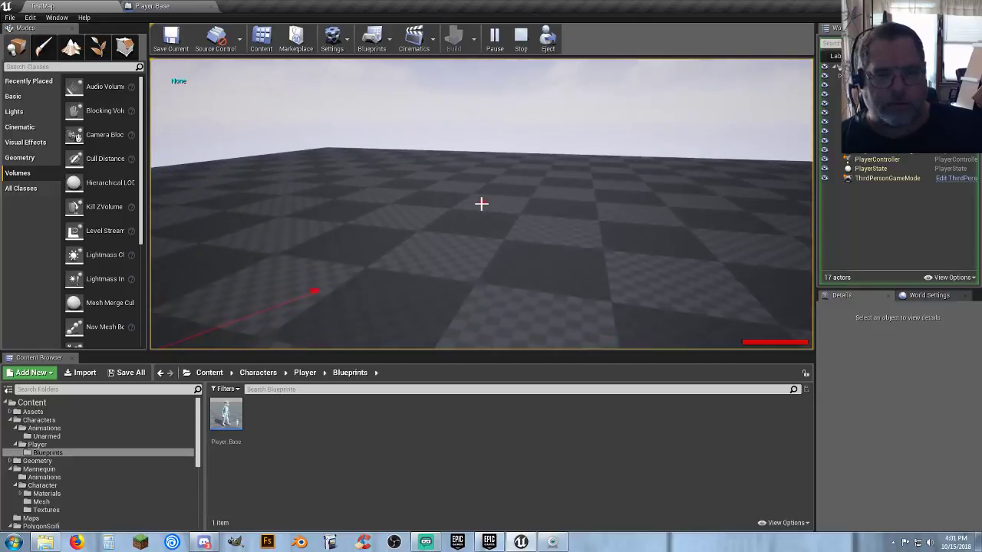
pyautogui.click(481, 203)
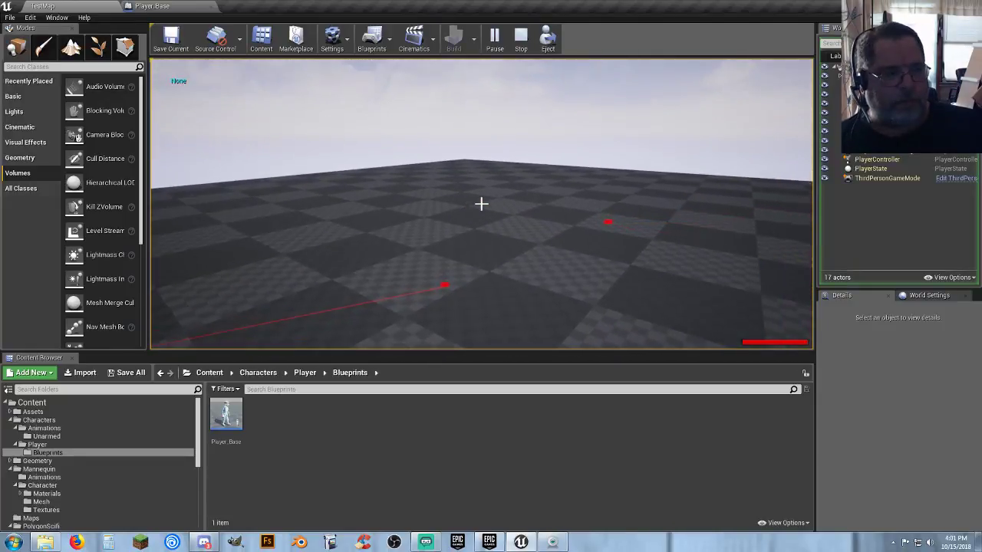
pyautogui.press('w')
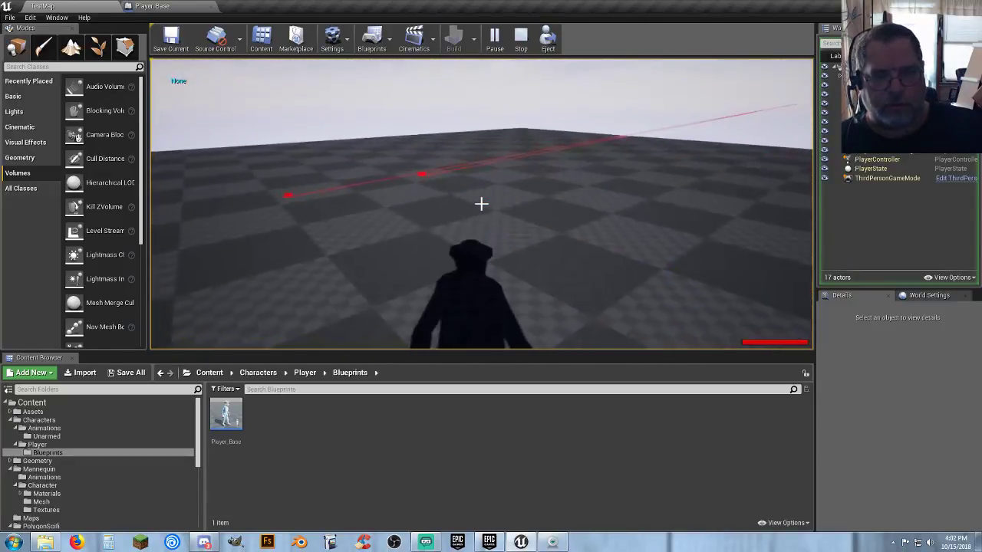
pyautogui.press('v')
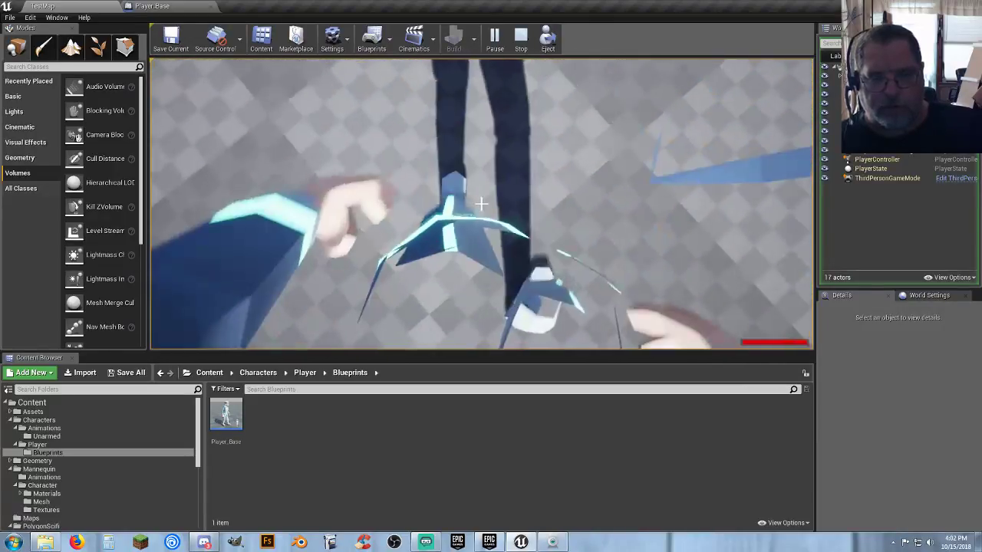
pyautogui.press('v')
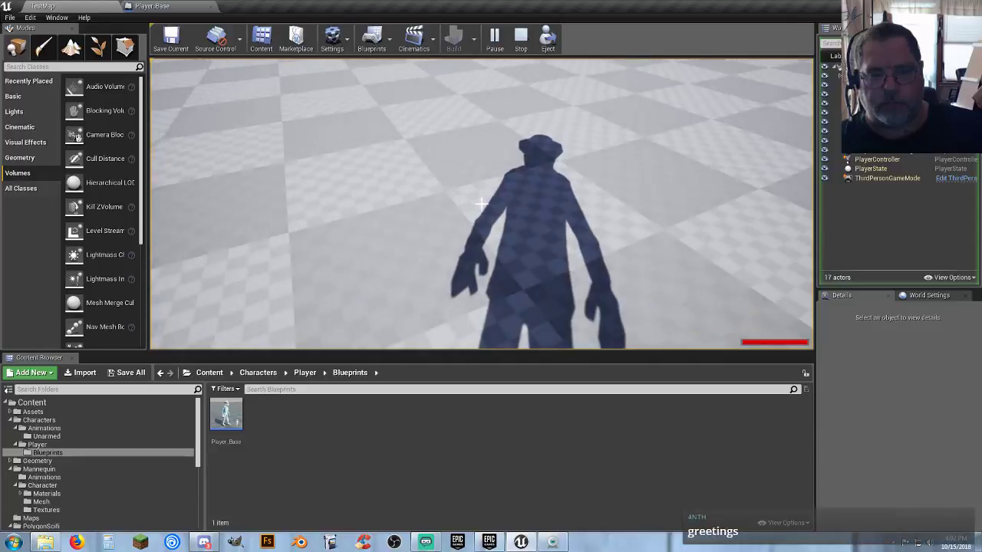
pyautogui.press('Escape')
# - Lower the FPS Camera slightly along its red axis in Player_Base and save the blueprint
pyautogui.click(157, 6)
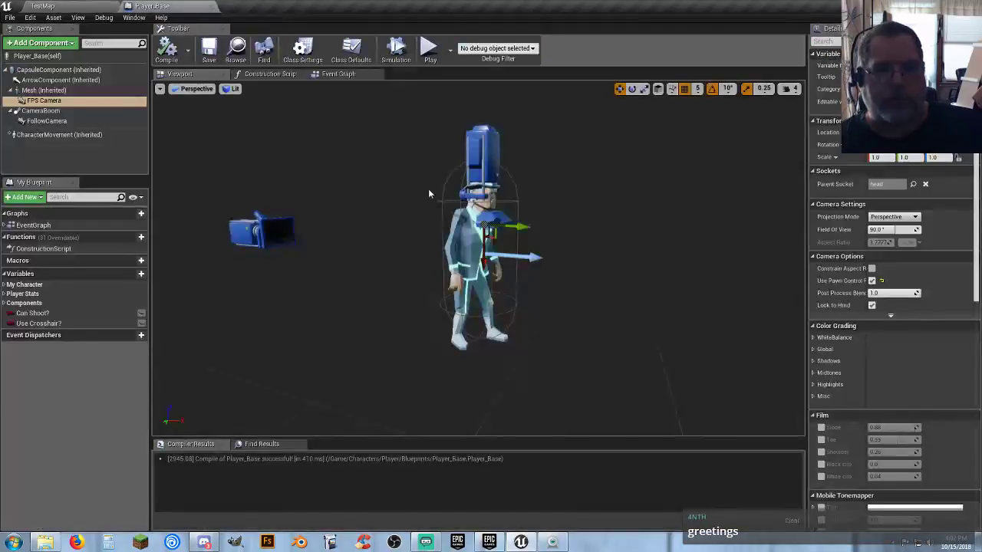
pyautogui.moveTo(485, 264); pyautogui.dragTo(484, 269)
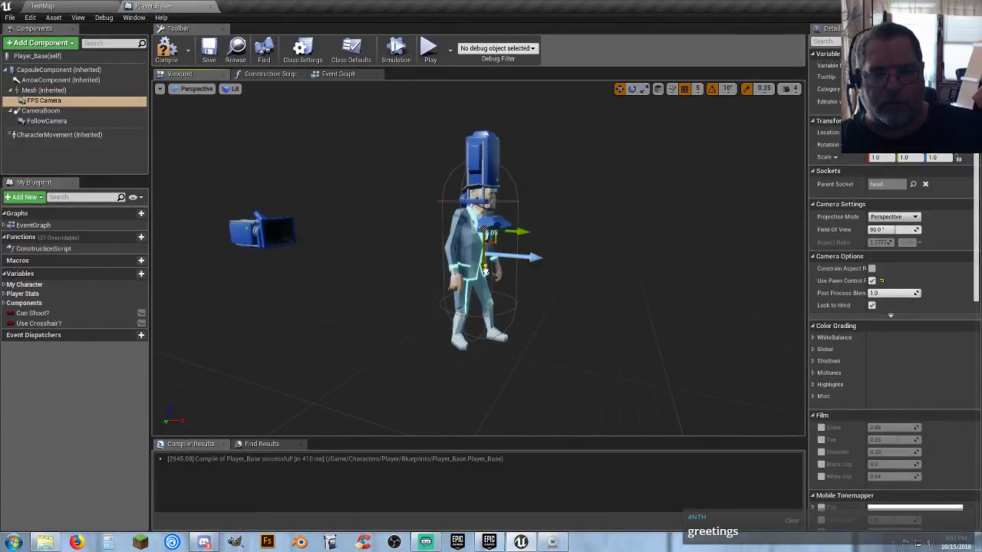
pyautogui.click(211, 58)
# - Play-test TestMap again to check the lowered first-person camera, then stop the session
pyautogui.click(98, 8)
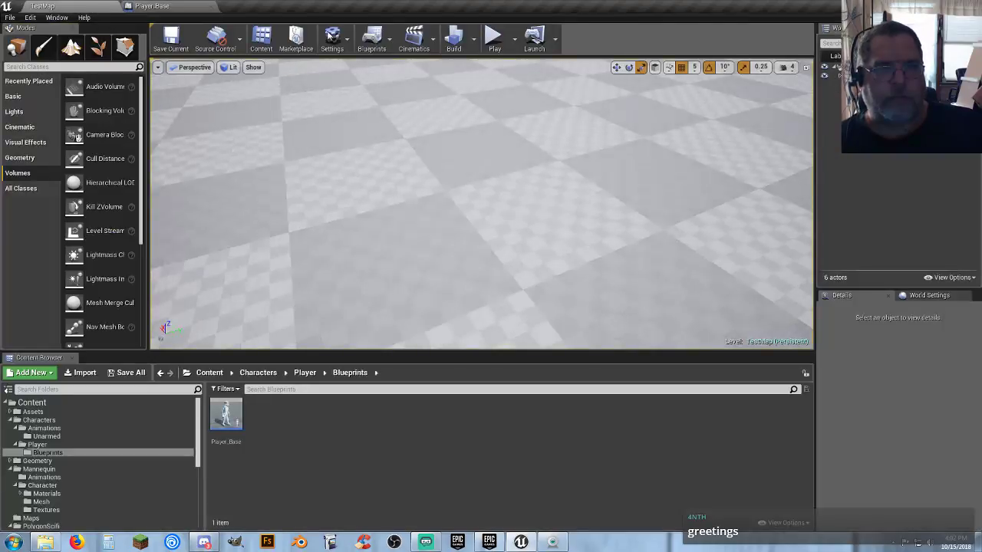
pyautogui.click(494, 39)
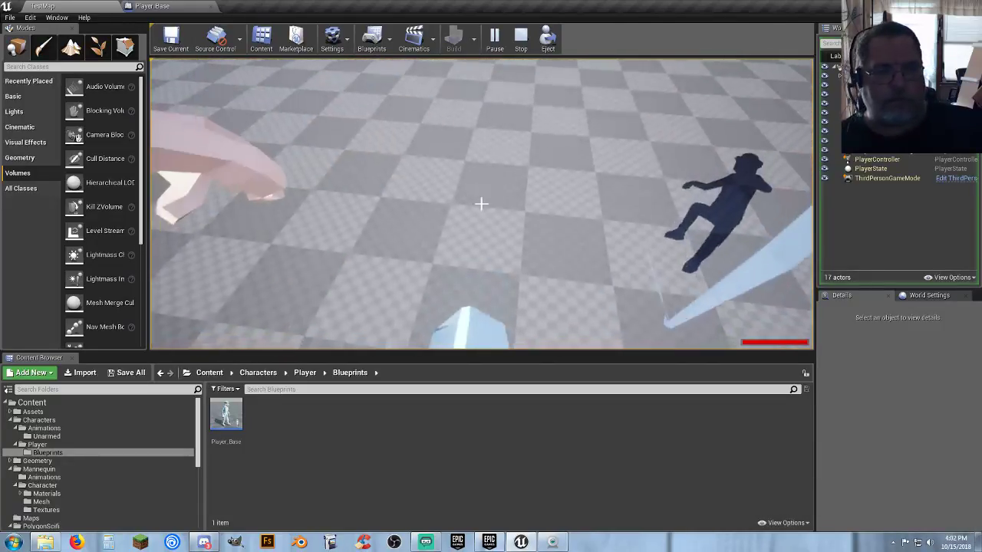
pyautogui.press('Escape')
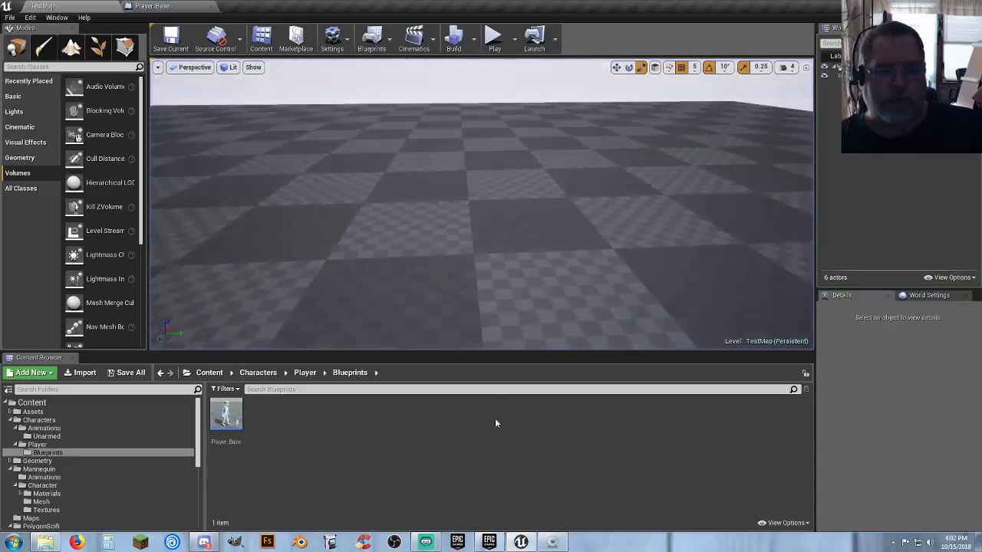
# - Examine the Engine Rendering settings in Project Settings, from Mobile through Shader Permutation Reduction, then close the window
pyautogui.click(29, 17)
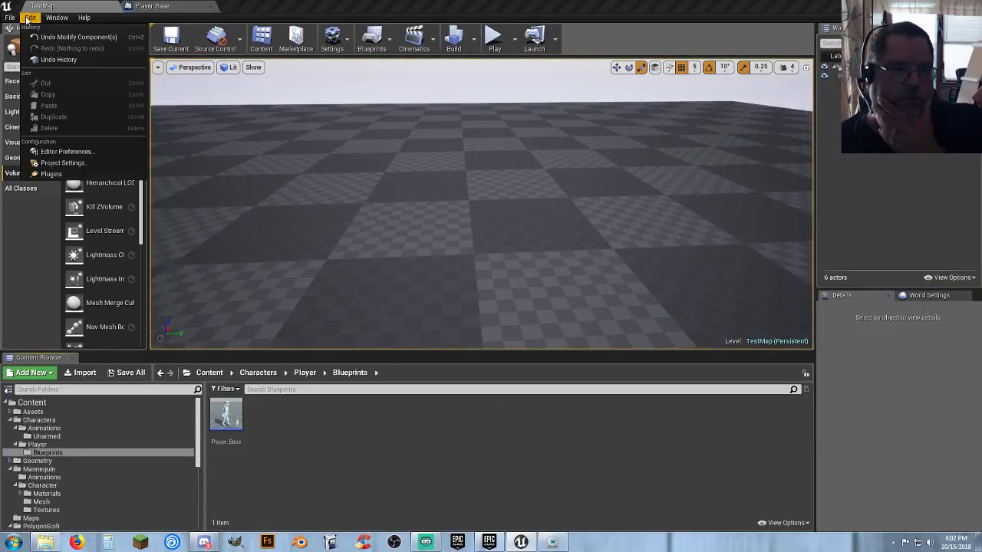
pyautogui.click(75, 163)
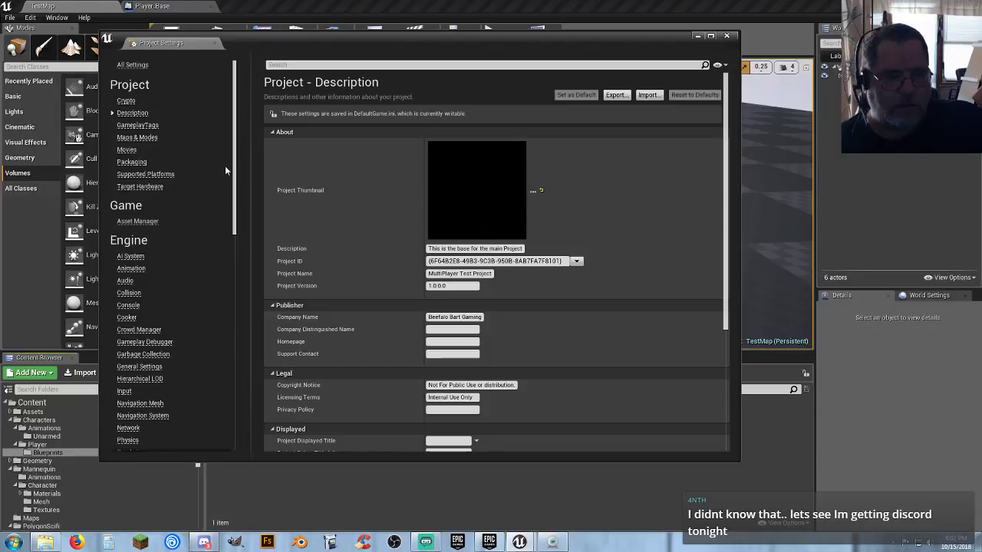
pyautogui.scroll(-3, 225, 166)
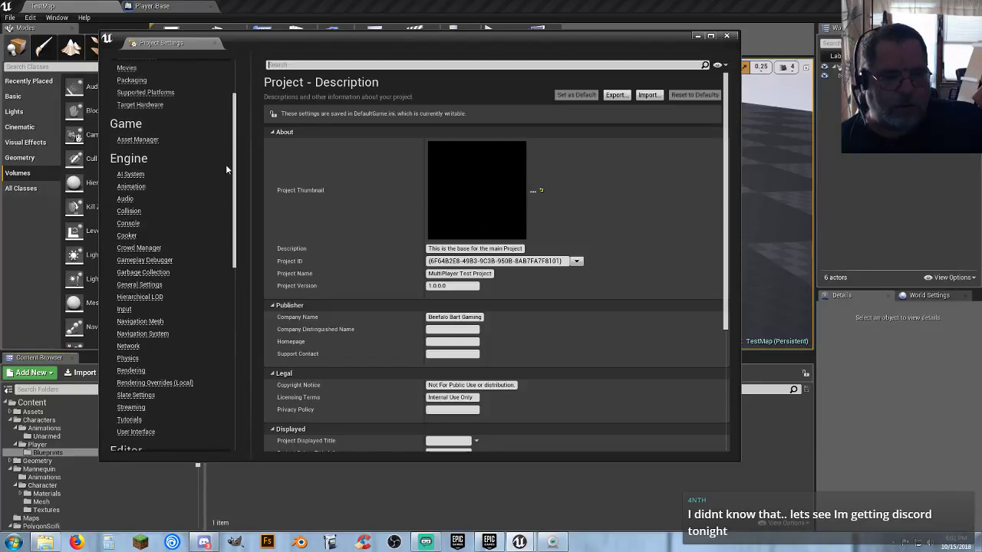
pyautogui.click(131, 371)
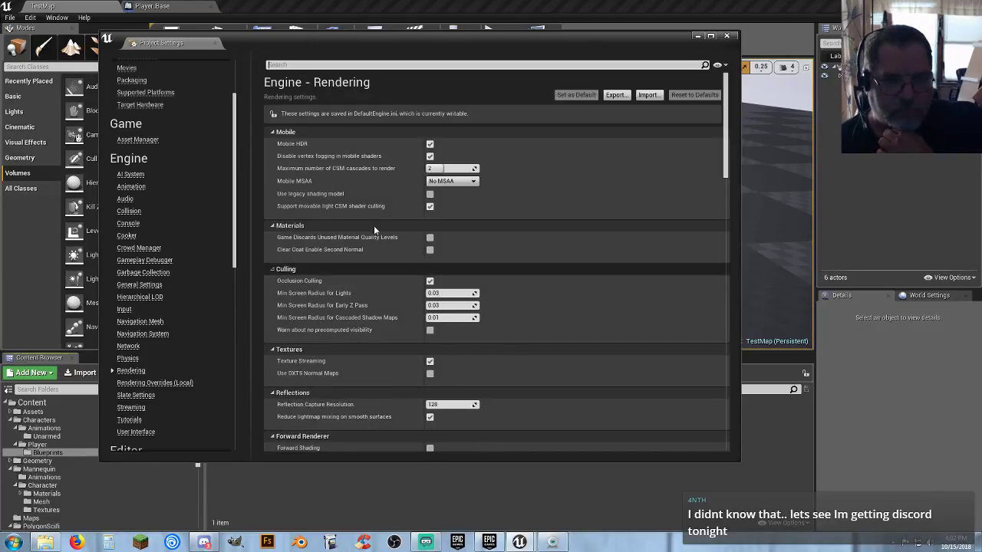
pyautogui.scroll(-5, 373, 225)
pyautogui.scroll(-1, 385, 229)
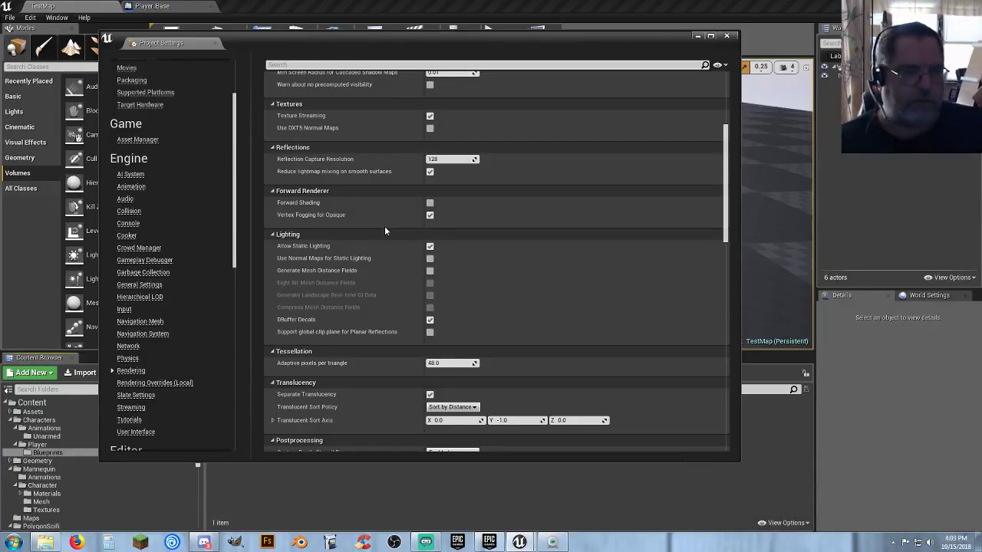
pyautogui.scroll(-4, 382, 232)
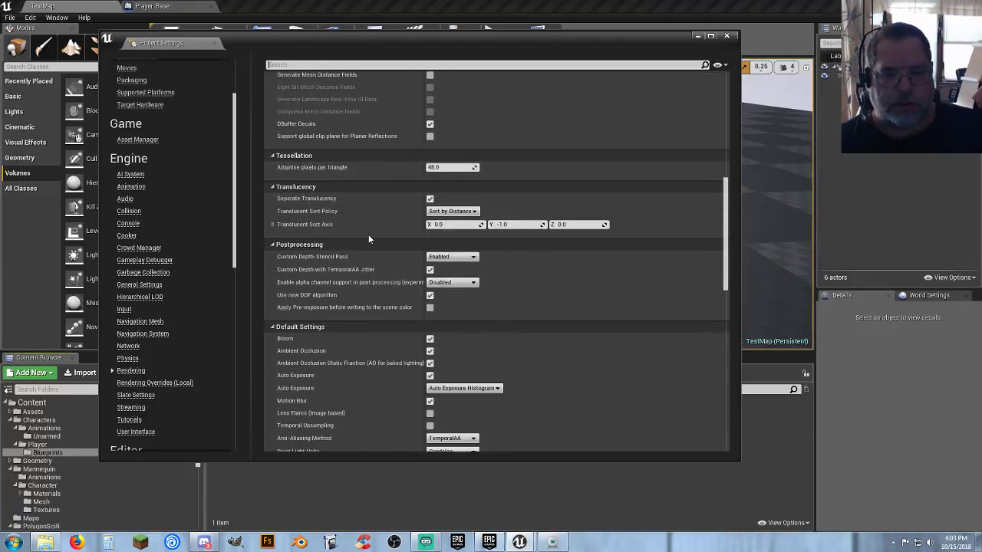
pyautogui.scroll(-2, 368, 239)
pyautogui.scroll(-4, 366, 240)
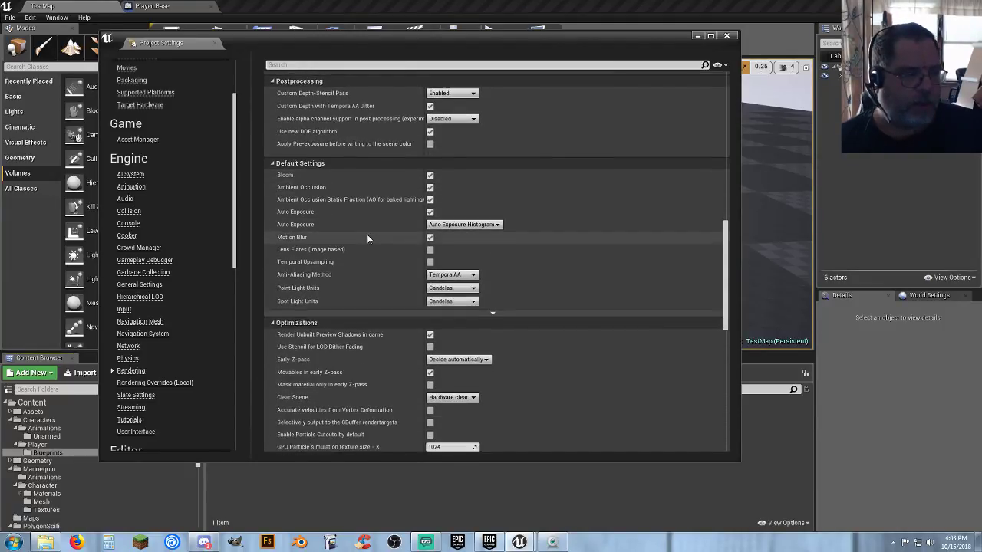
pyautogui.scroll(-3, 363, 241)
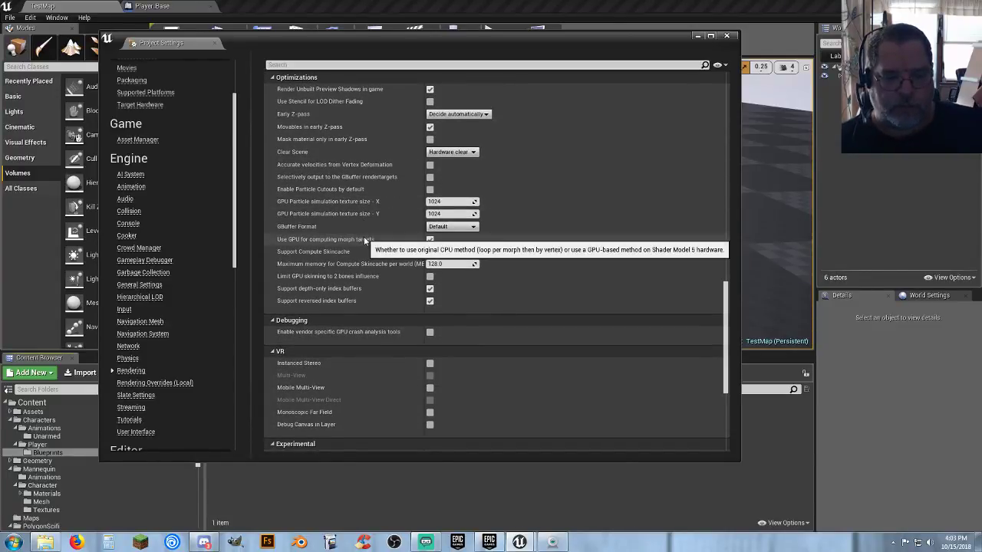
pyautogui.scroll(-3, 362, 240)
pyautogui.scroll(-1, 362, 243)
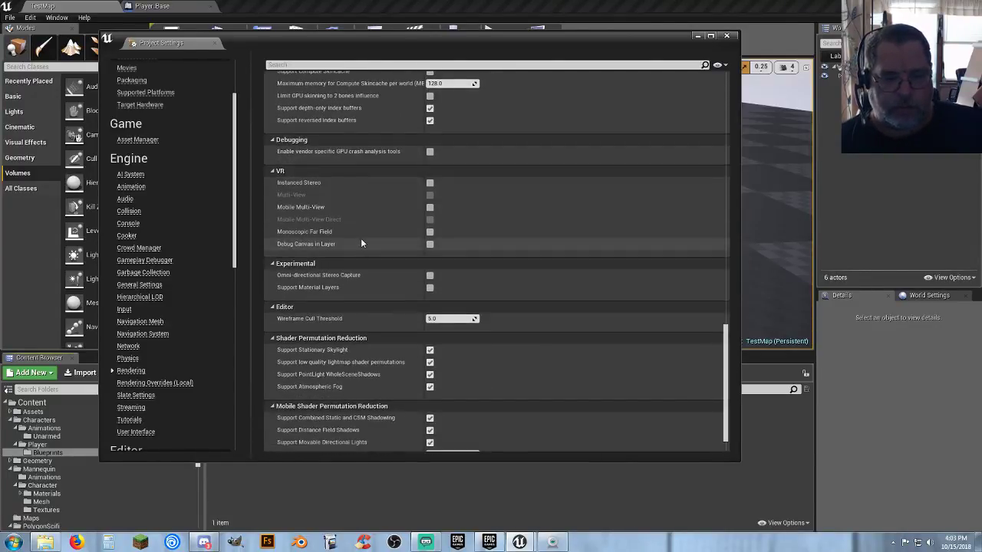
pyautogui.scroll(8, 362, 243)
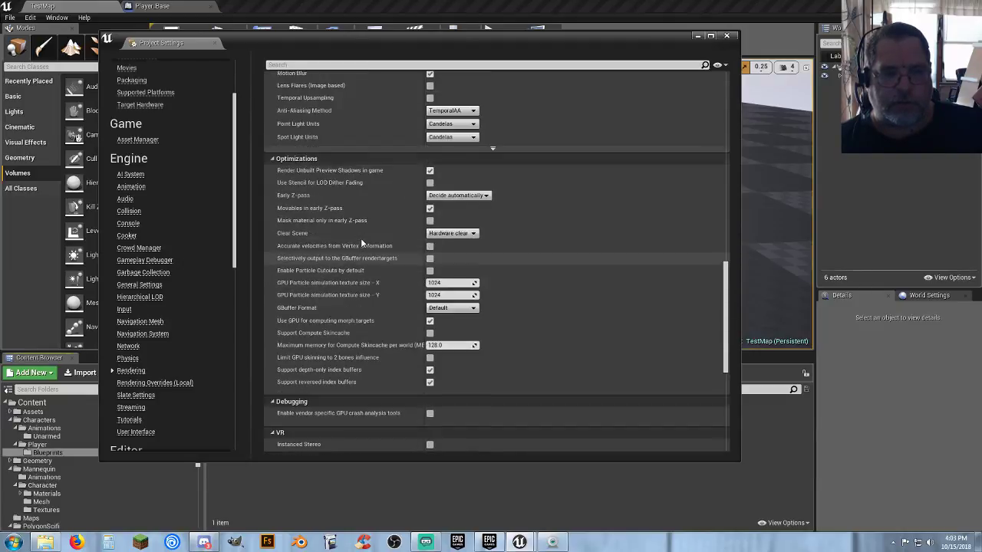
pyautogui.scroll(-1, 361, 242)
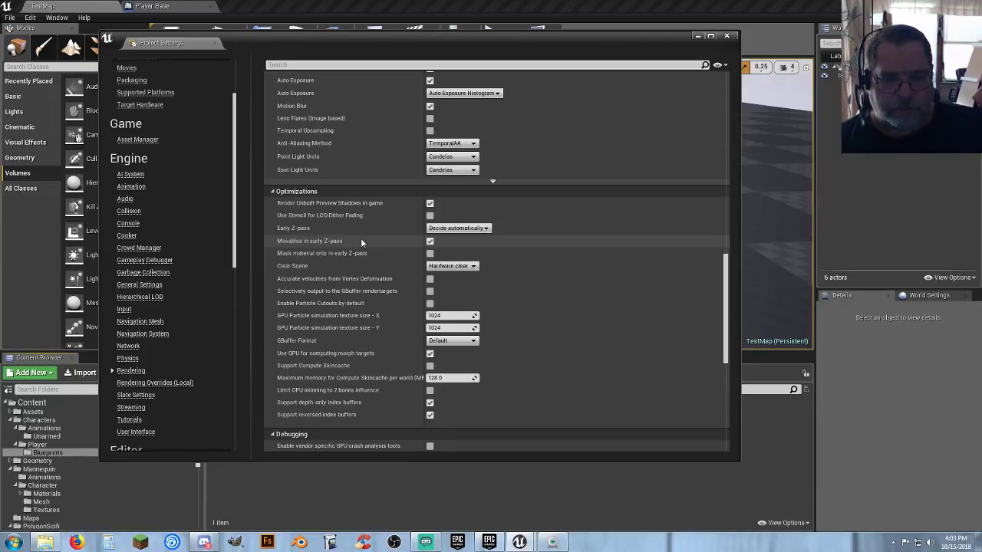
pyautogui.scroll(-2, 360, 238)
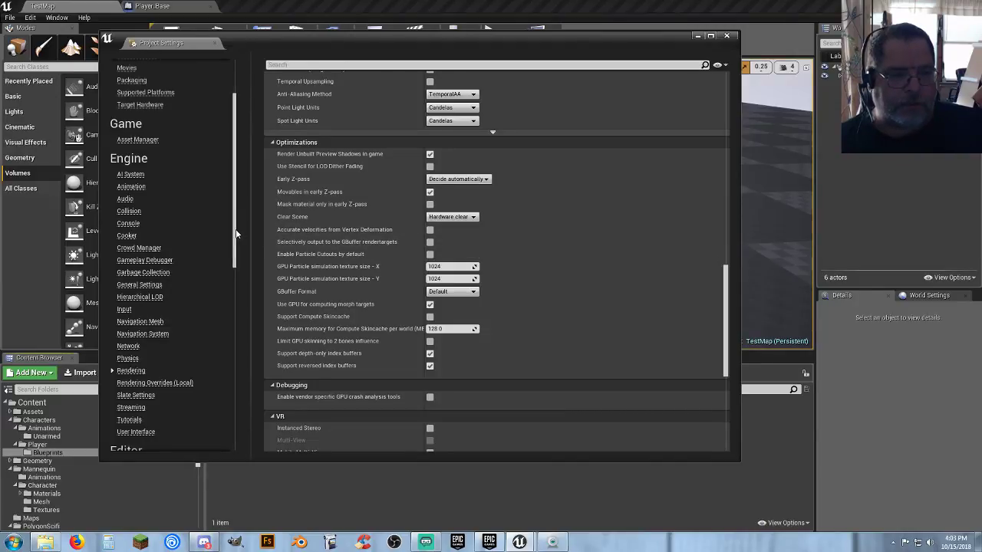
pyautogui.moveTo(236, 234); pyautogui.dragTo(258, 171)
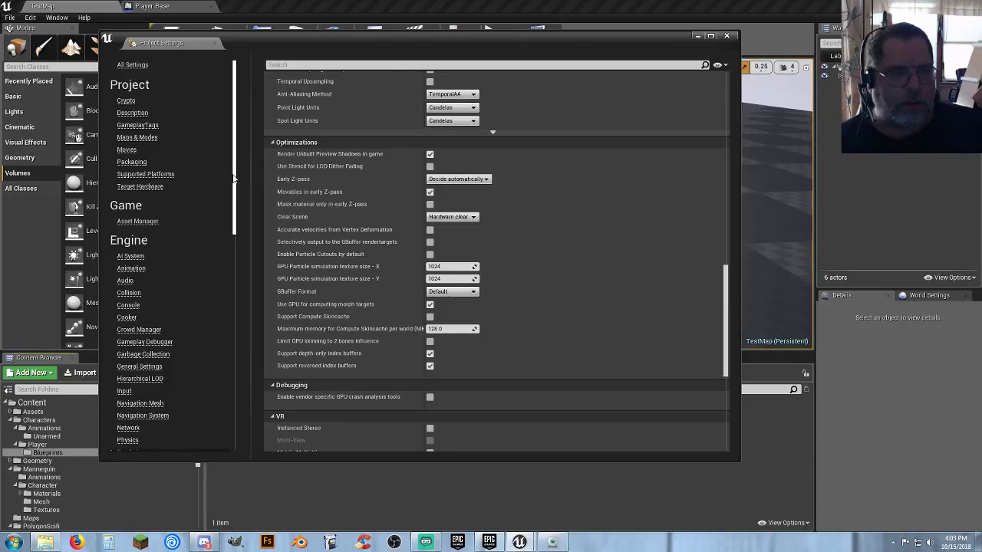
pyautogui.click(727, 37)
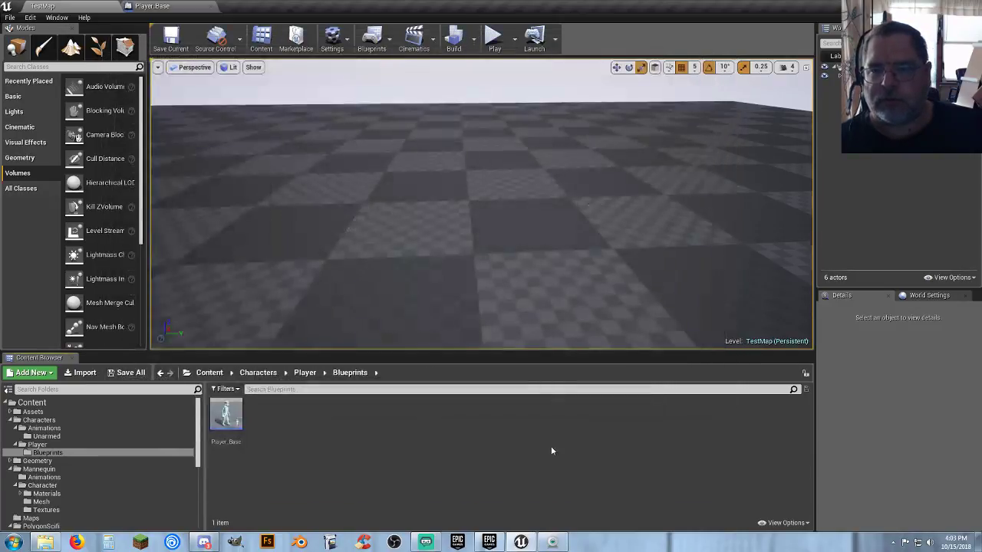
# - Check the General Appearance page of Editor Preferences and close the window
pyautogui.click(30, 17)
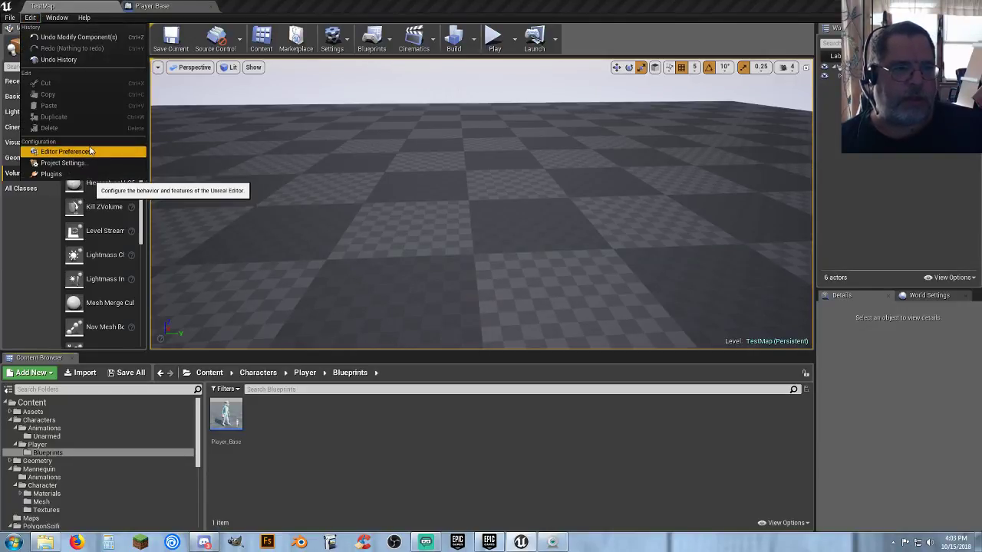
pyautogui.click(61, 17)
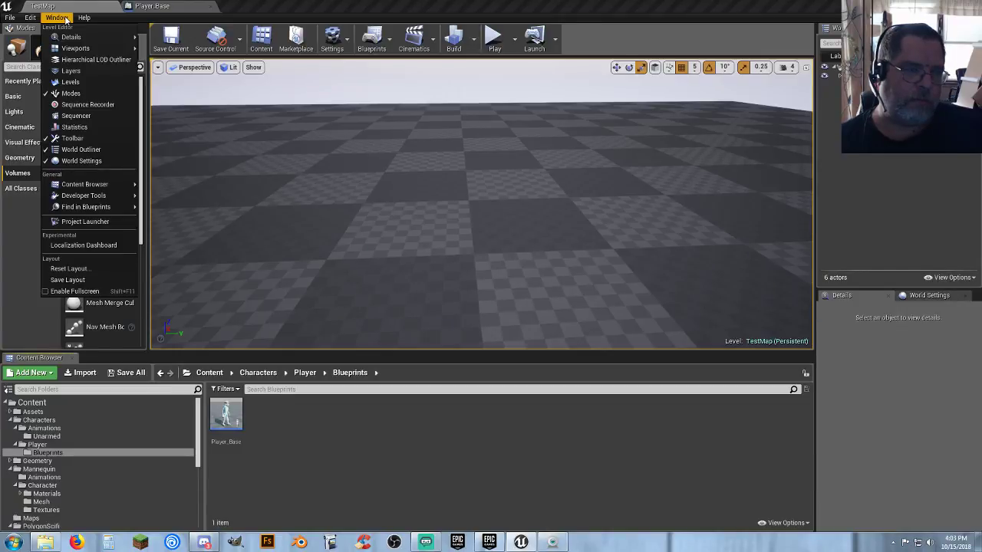
pyautogui.moveTo(31, 18)
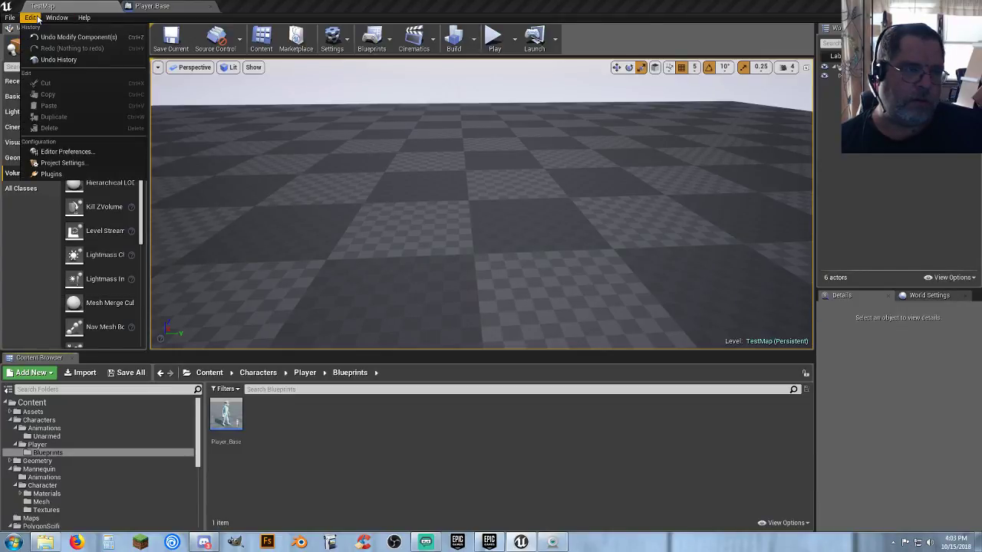
pyautogui.click(49, 153)
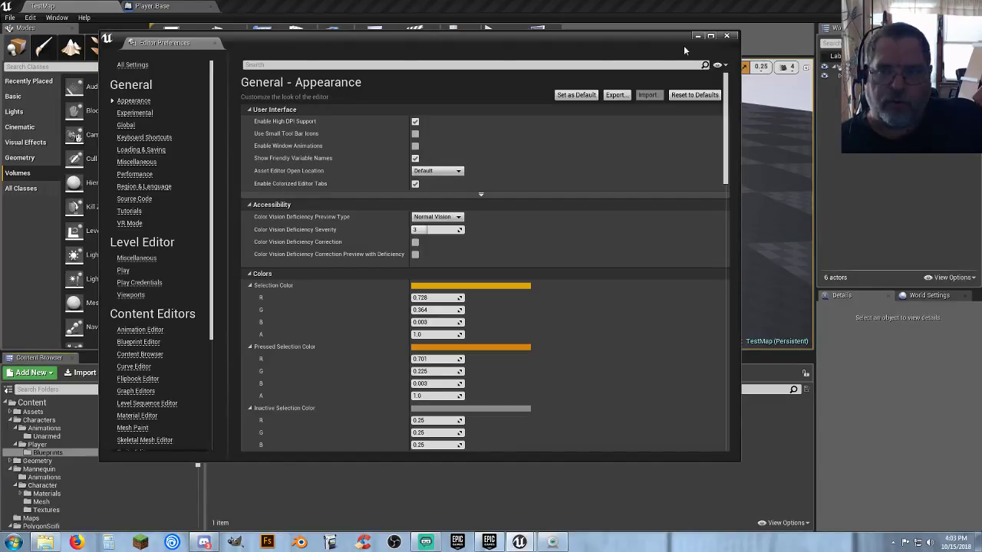
pyautogui.click(727, 36)
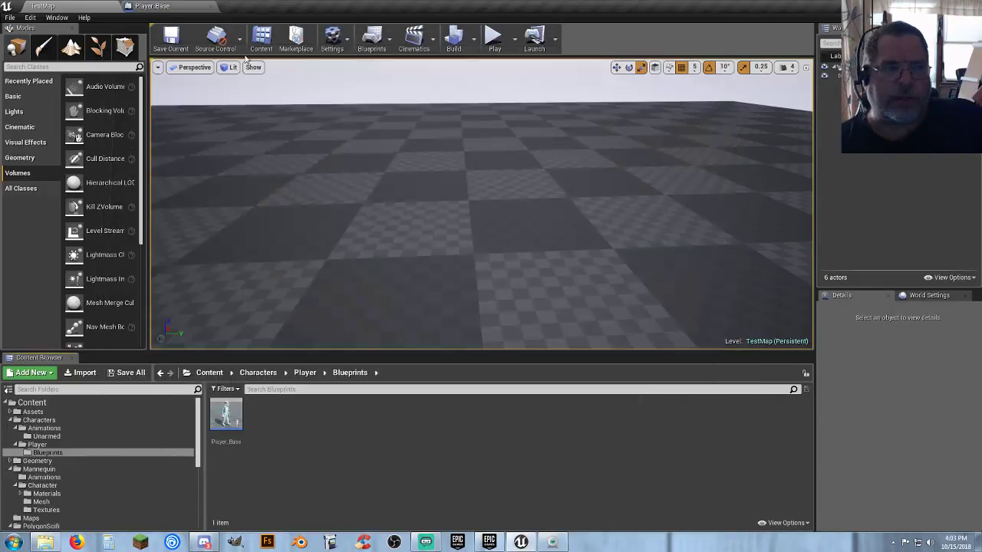
# - Look through the Project Settings categories and check the Editor Appearance page
pyautogui.click(30, 19)
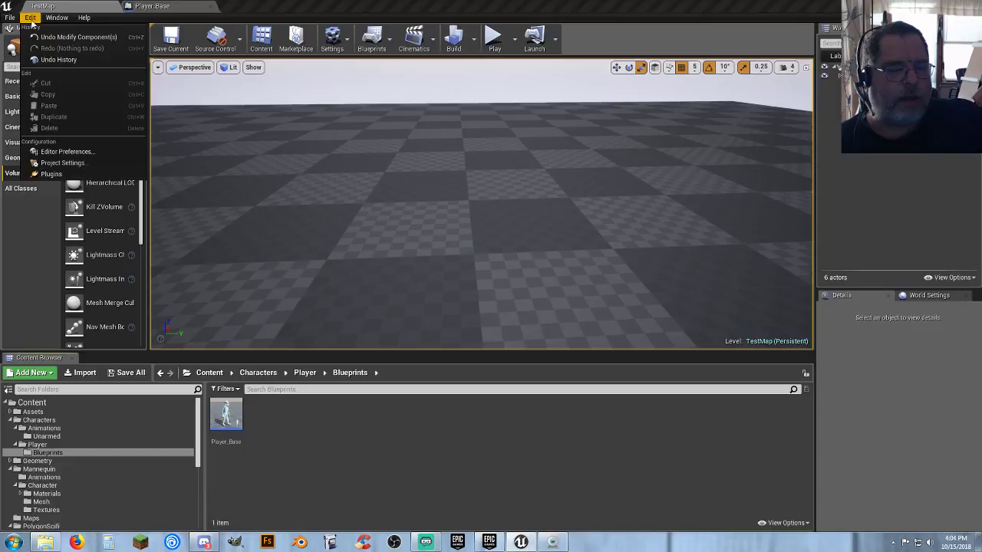
pyautogui.click(62, 165)
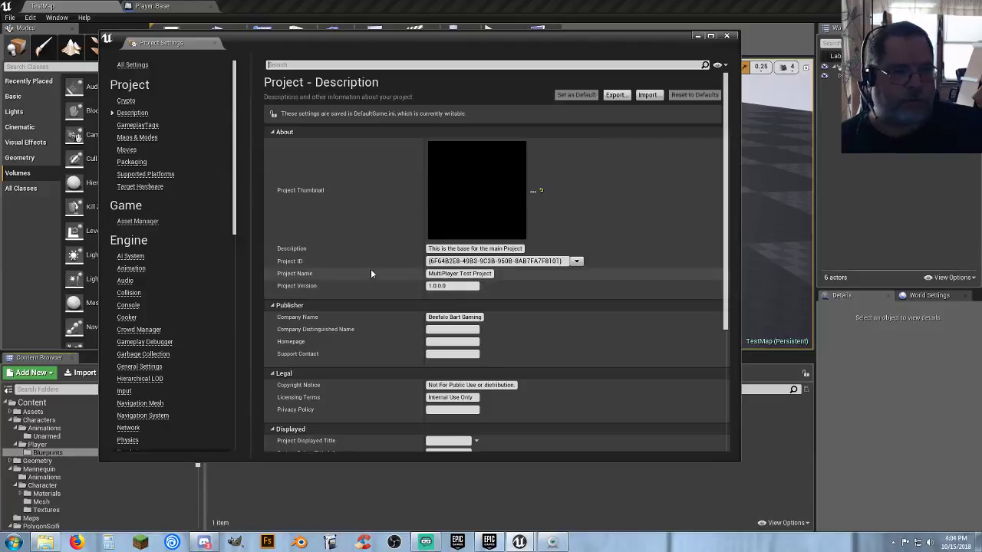
pyautogui.scroll(-4, 198, 229)
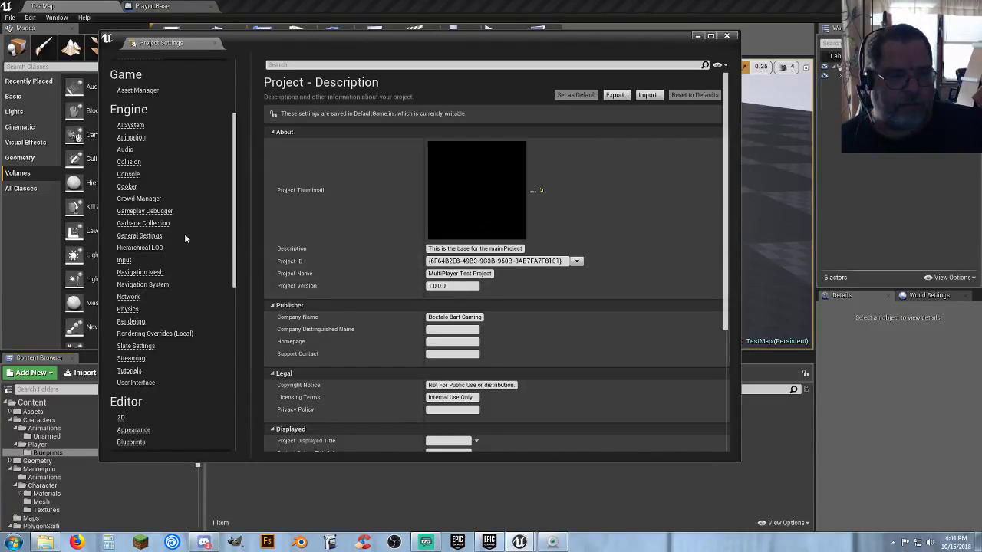
pyautogui.scroll(-5, 184, 238)
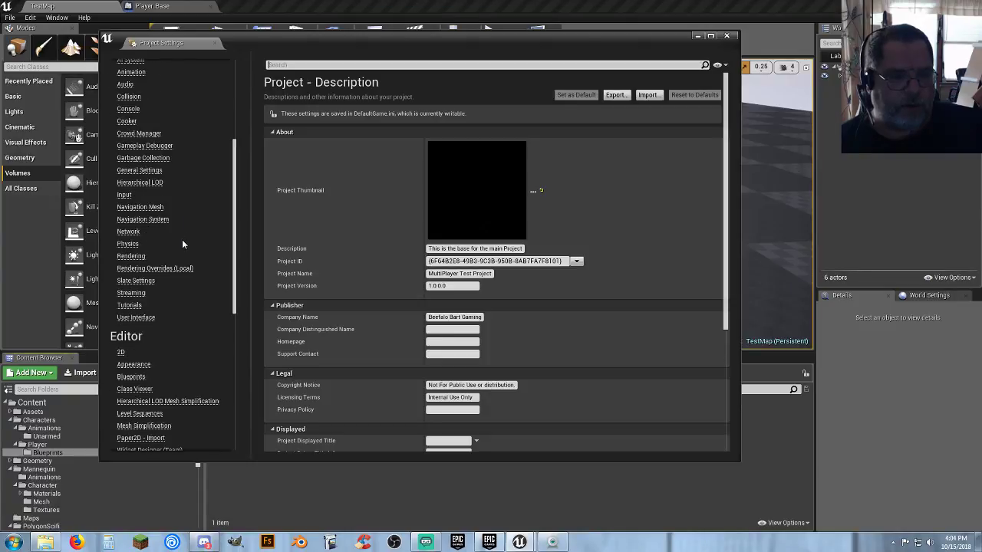
pyautogui.scroll(-5, 200, 253)
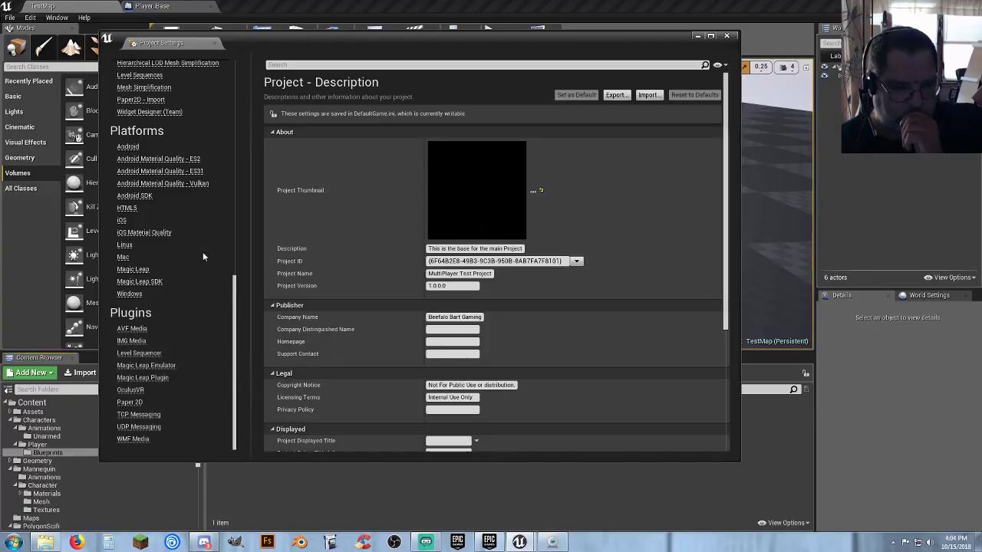
pyautogui.scroll(5, 203, 255)
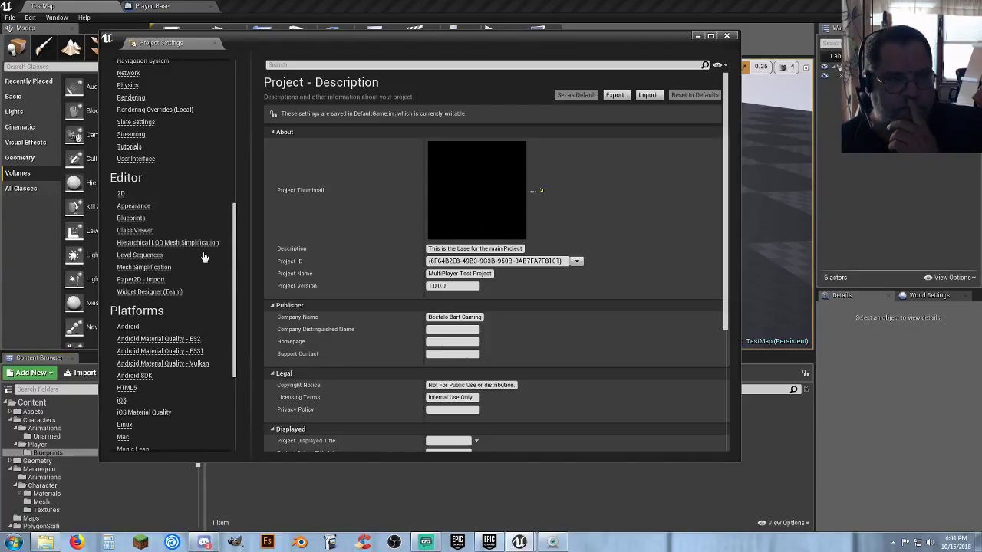
pyautogui.scroll(1, 204, 258)
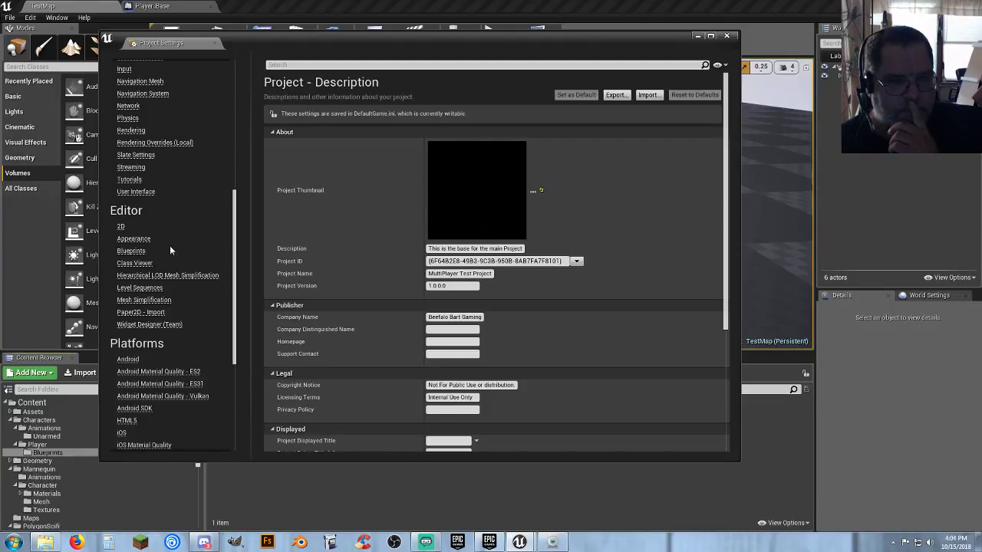
pyautogui.click(140, 240)
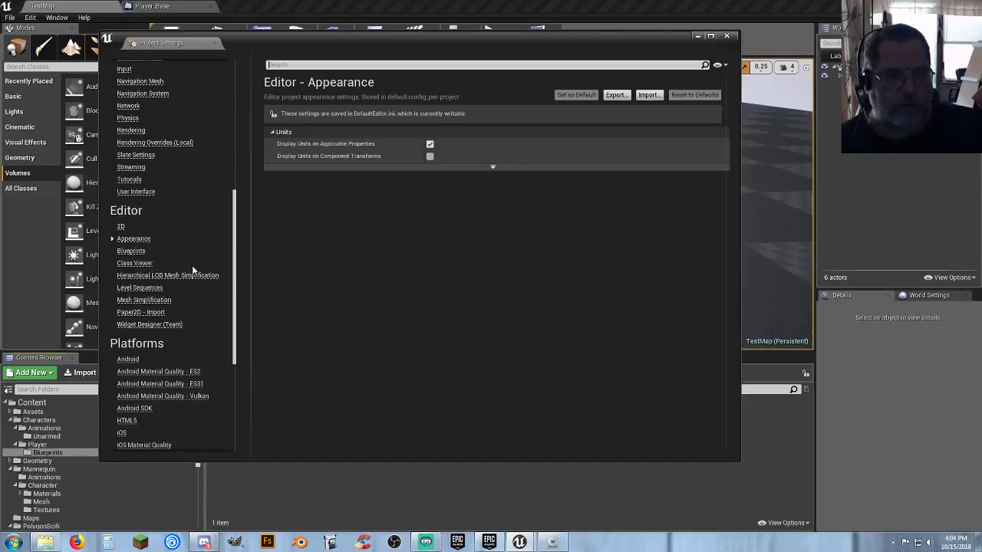
# - Examine the Engine Rendering Overrides (Local) page and the Engine Rendering settings from Mobile through Experimental
pyautogui.scroll(2, 193, 270)
pyautogui.scroll(2, 192, 270)
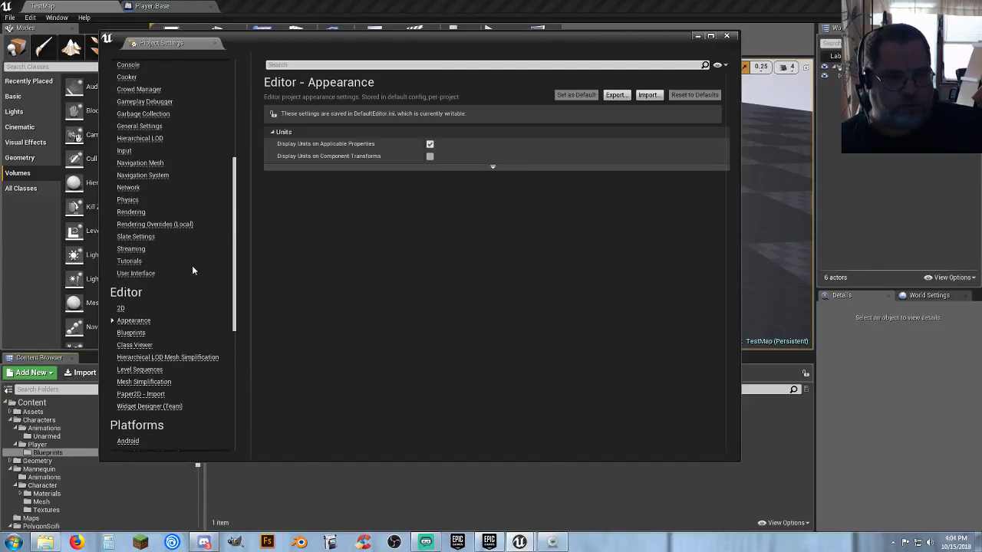
pyautogui.scroll(1, 193, 269)
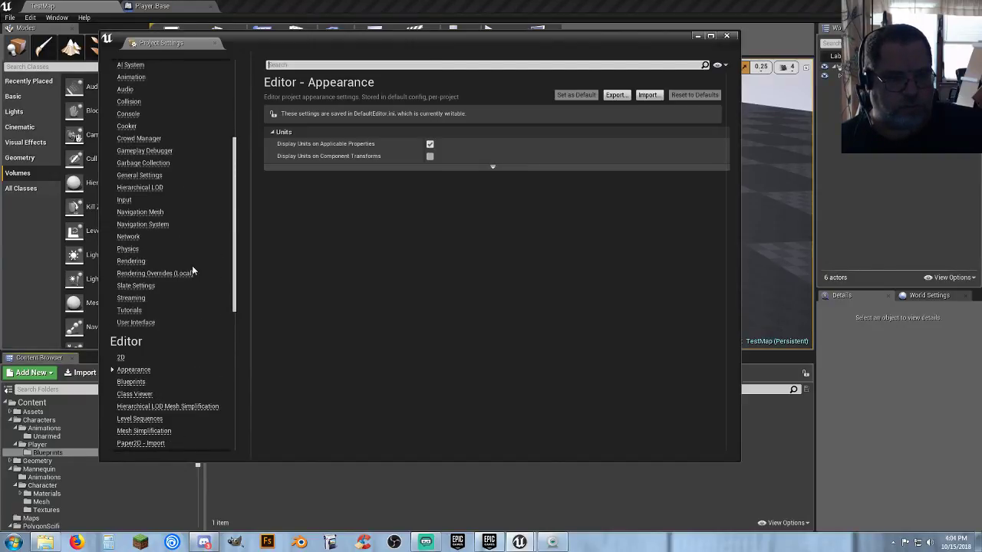
pyautogui.click(138, 275)
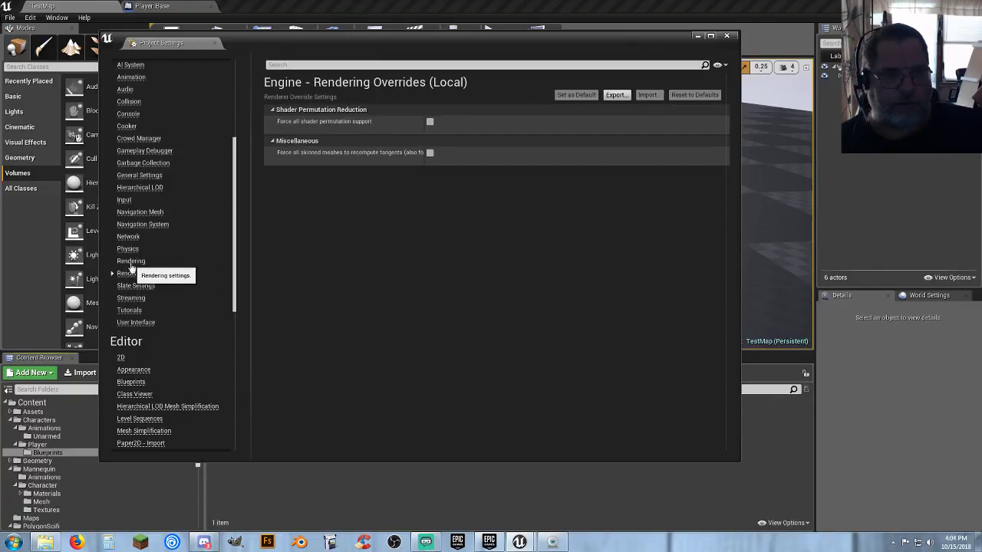
pyautogui.click(132, 262)
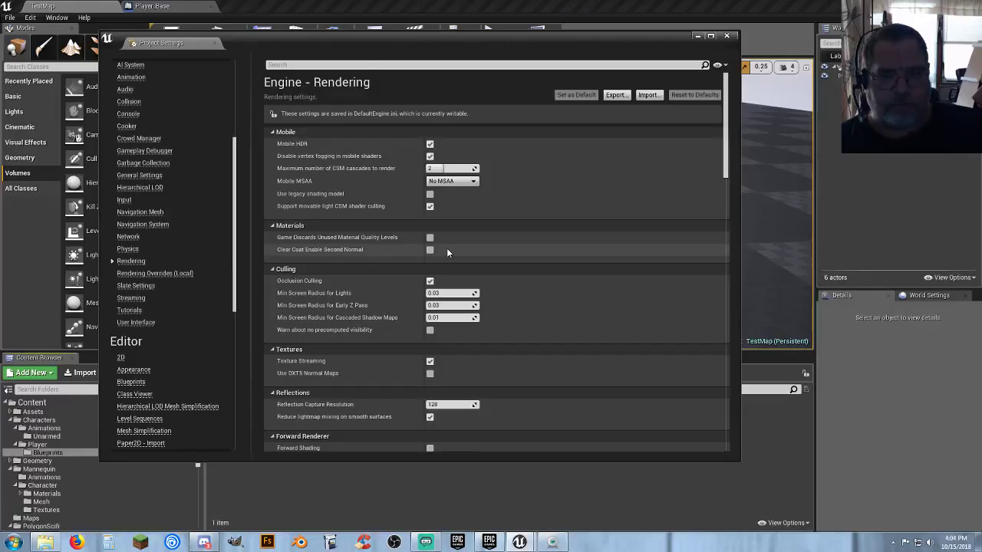
pyautogui.scroll(-7, 447, 247)
pyautogui.scroll(-10, 407, 265)
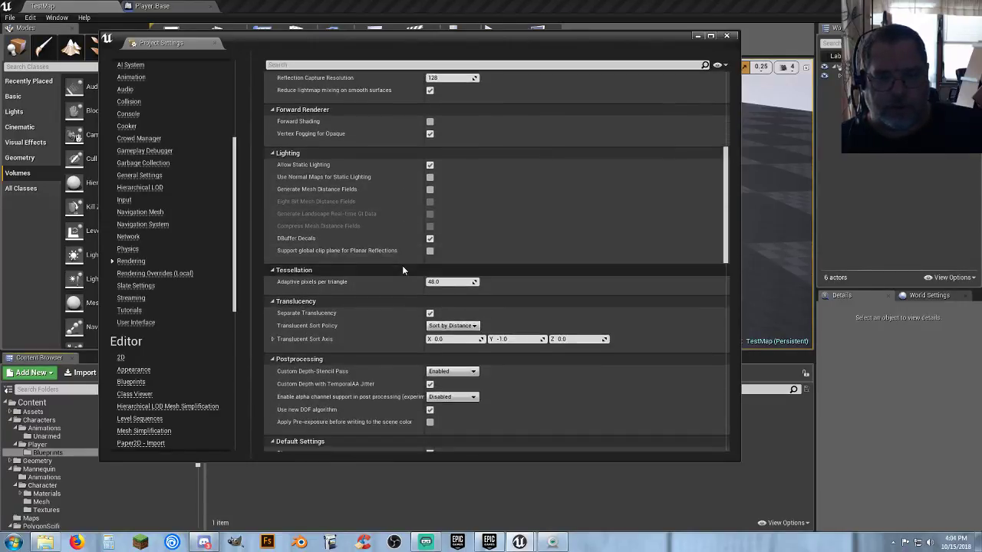
pyautogui.scroll(-7, 401, 267)
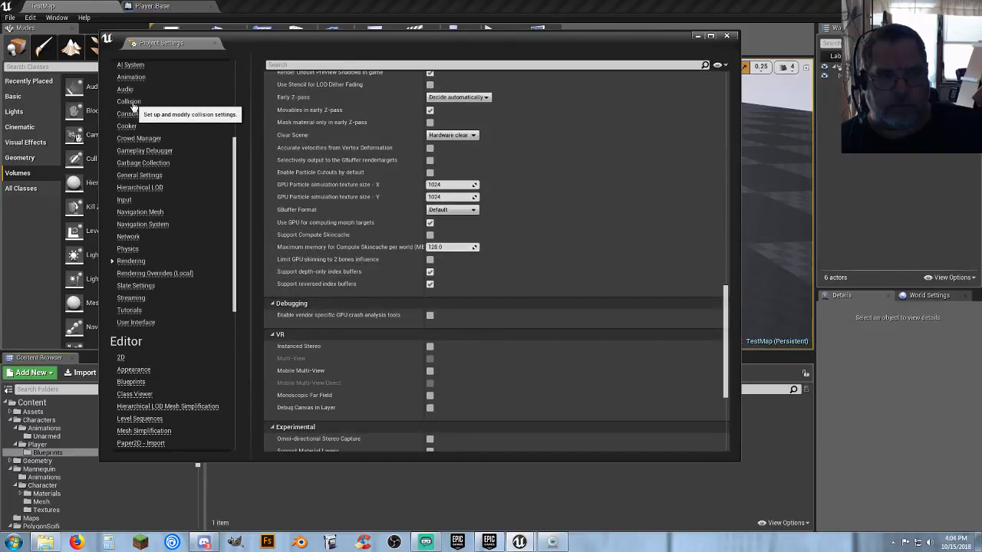
# - Check the Engine Collision settings, including the expanded Preset list, and close Project Settings
pyautogui.click(131, 102)
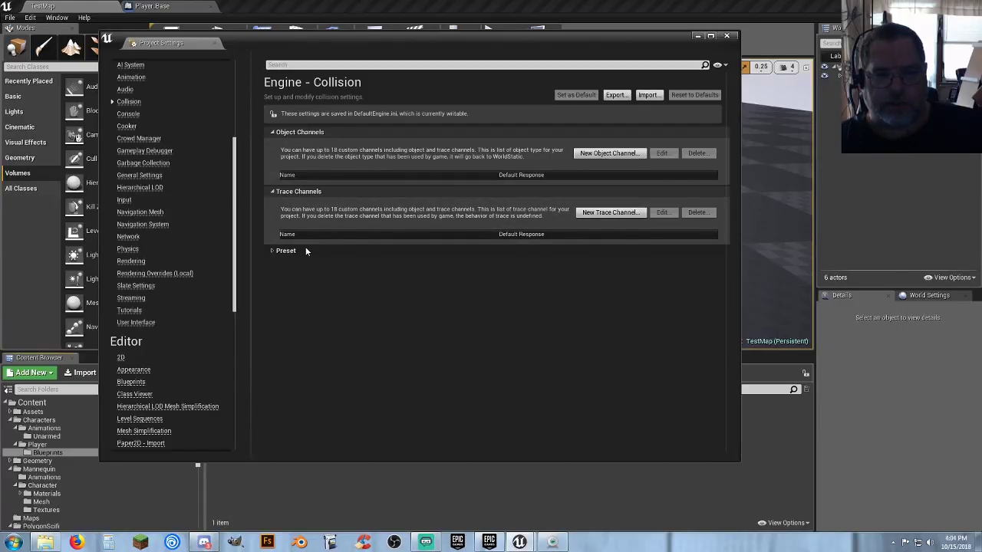
pyautogui.click(273, 252)
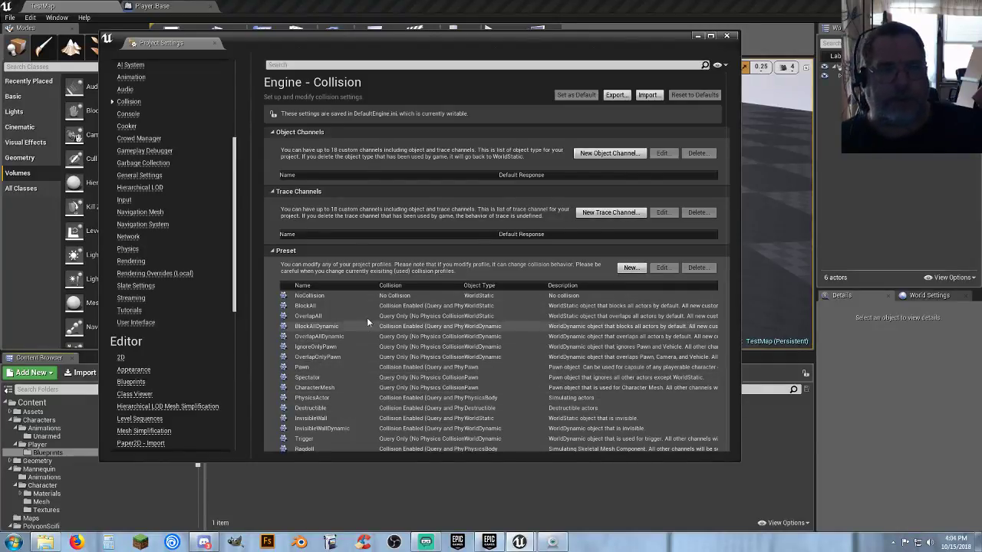
pyautogui.click(727, 36)
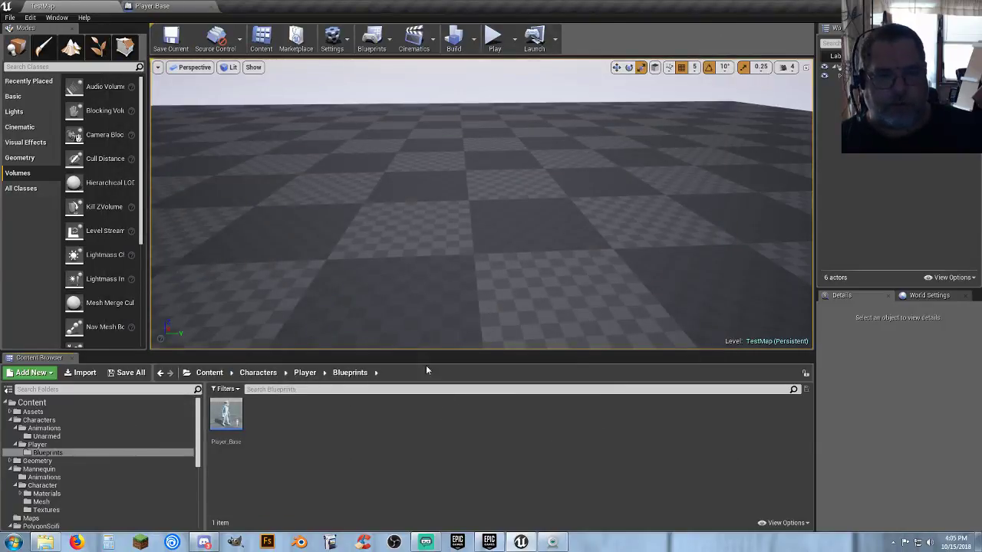
# - Play-test TestMap, switching the character to first-person view and firing its line trace several times
pyautogui.click(494, 38)
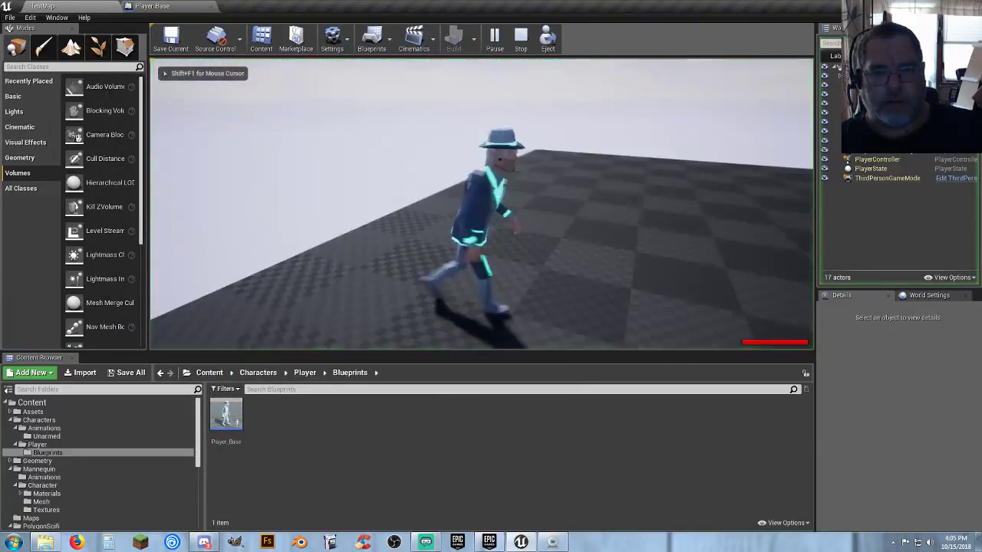
pyautogui.rightClick(481, 204)
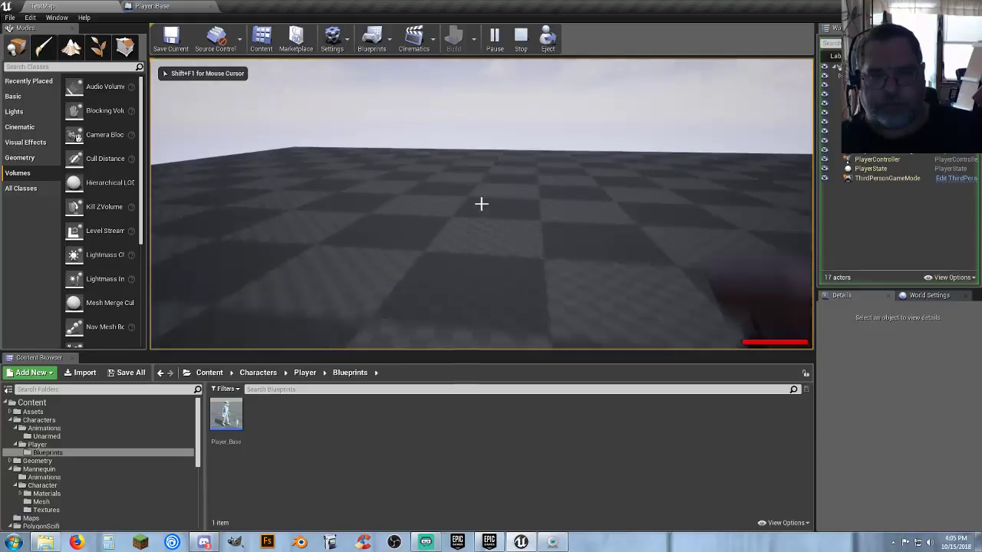
pyautogui.click(480, 203)
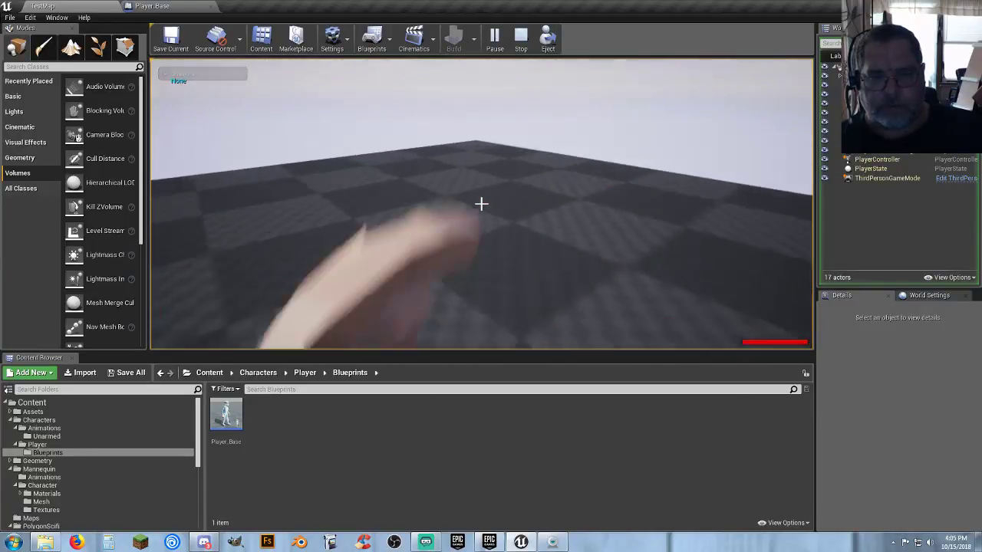
pyautogui.click(481, 204)
pyautogui.click(481, 204)
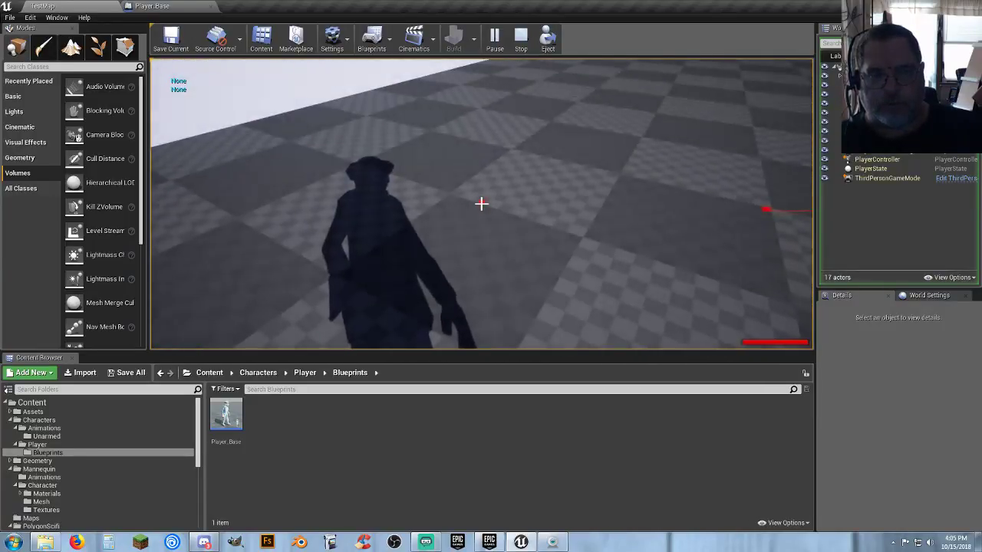
# - Finish trying out the character in the running play session and stop it to return to level editing
pyautogui.click(481, 203)
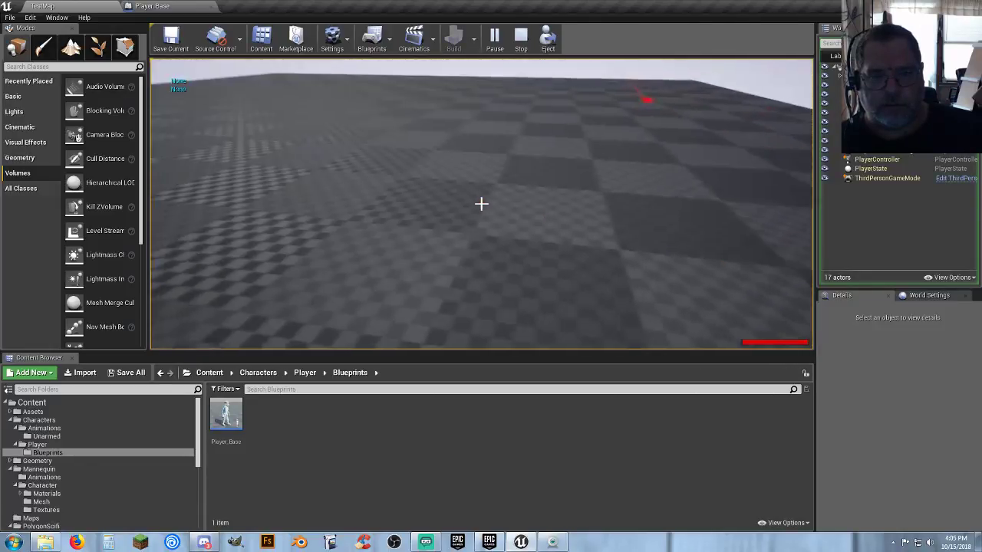
pyautogui.click(482, 203)
pyautogui.press('Escape')
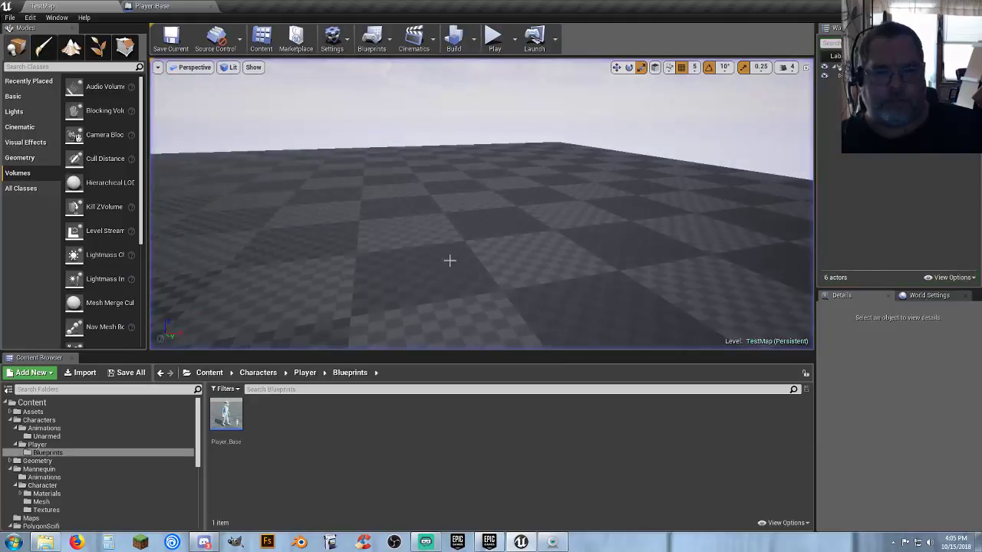
pyautogui.moveTo(449, 261); pyautogui.dragTo(473, 264, button='right')
pyautogui.press('s')
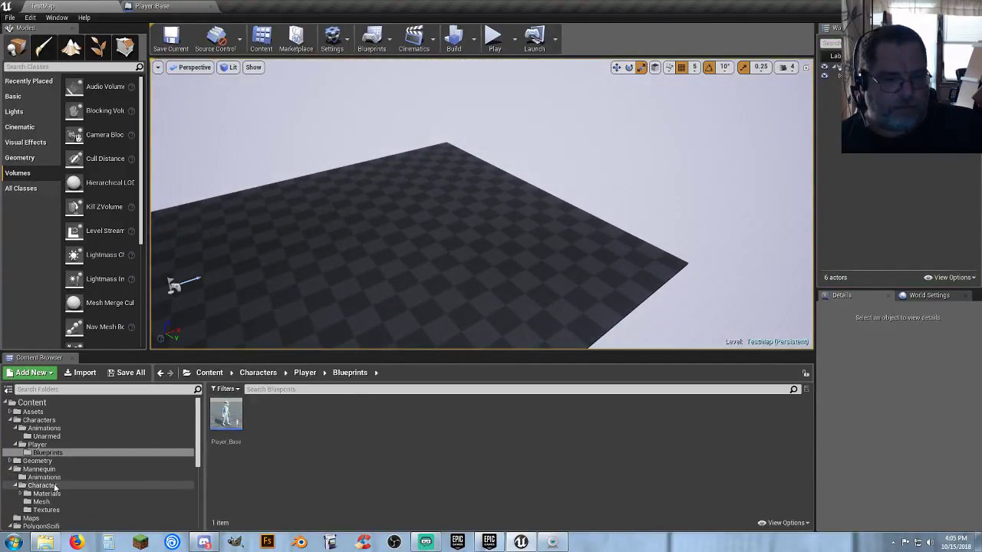
# - Close the Player_Base blueprint and collapse the Characters, Mannequin and Geometry folders in the content tree
pyautogui.scroll(-4, 33, 495)
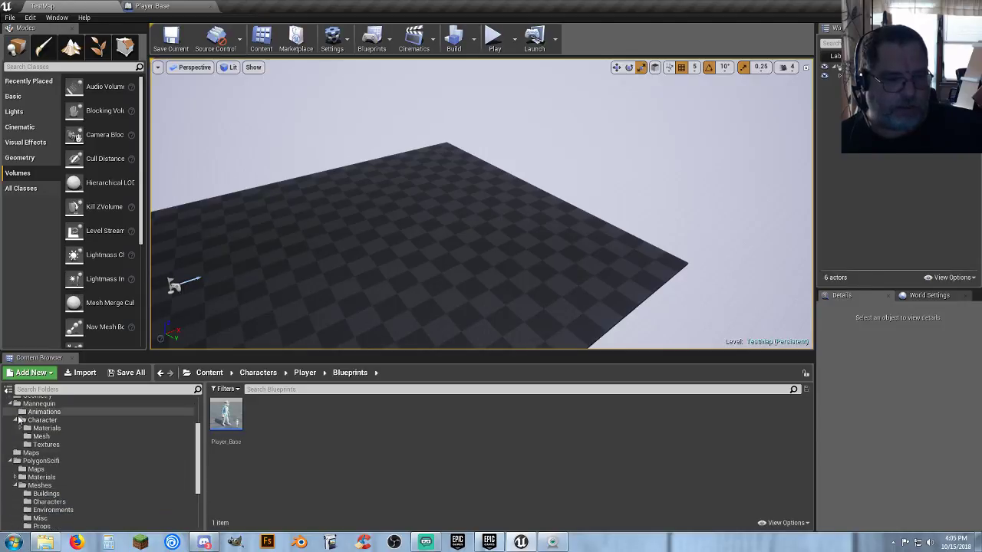
pyautogui.scroll(4, 19, 414)
pyautogui.click(10, 461)
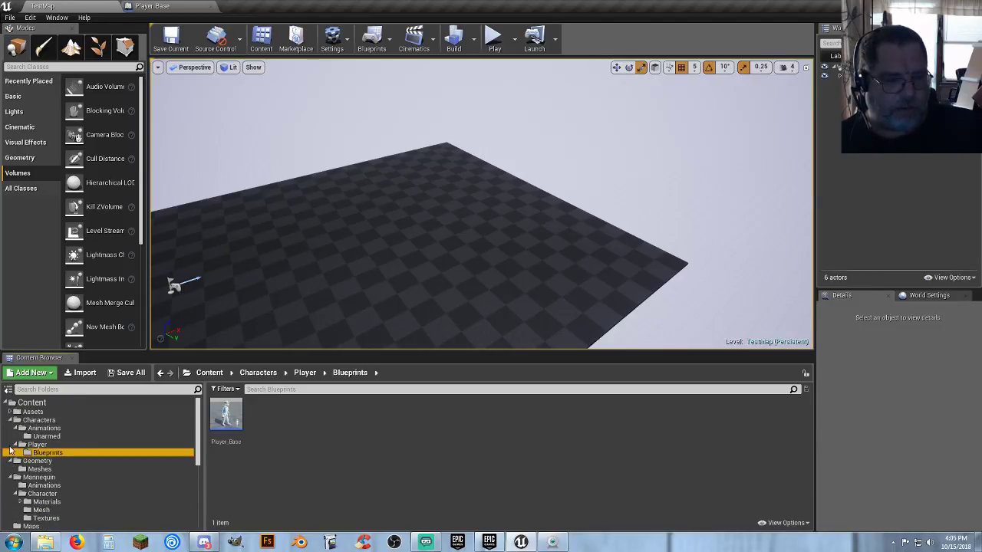
pyautogui.click(10, 420)
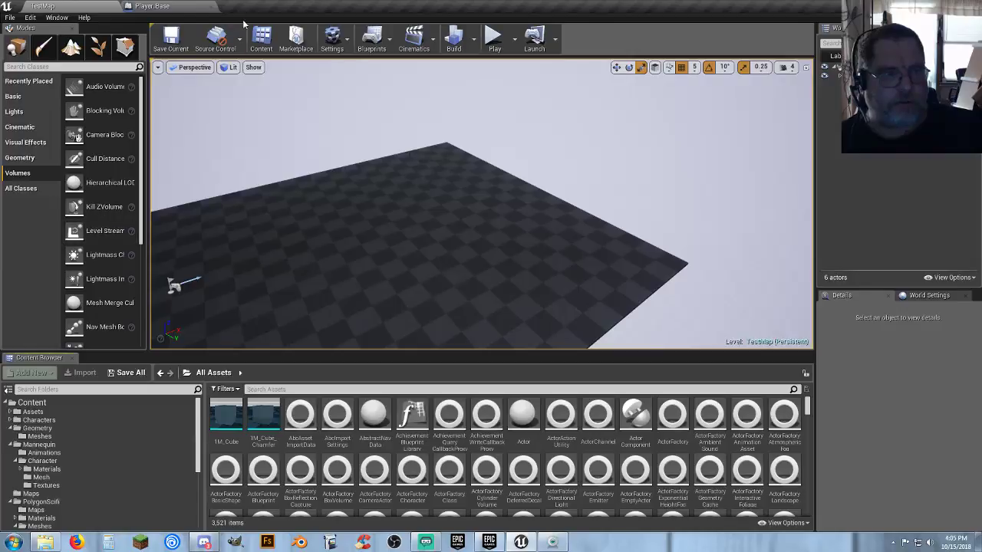
pyautogui.click(211, 10)
pyautogui.click(9, 445)
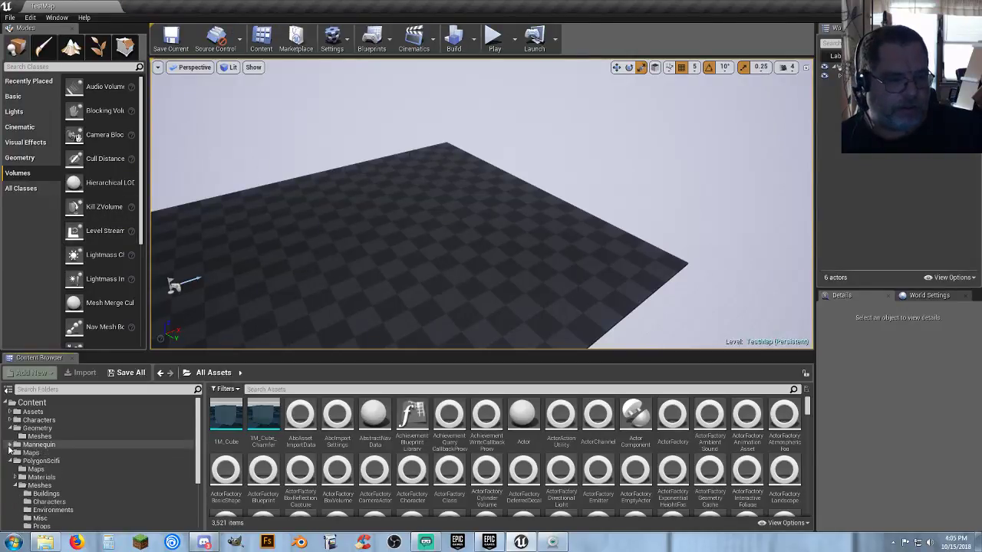
pyautogui.click(10, 428)
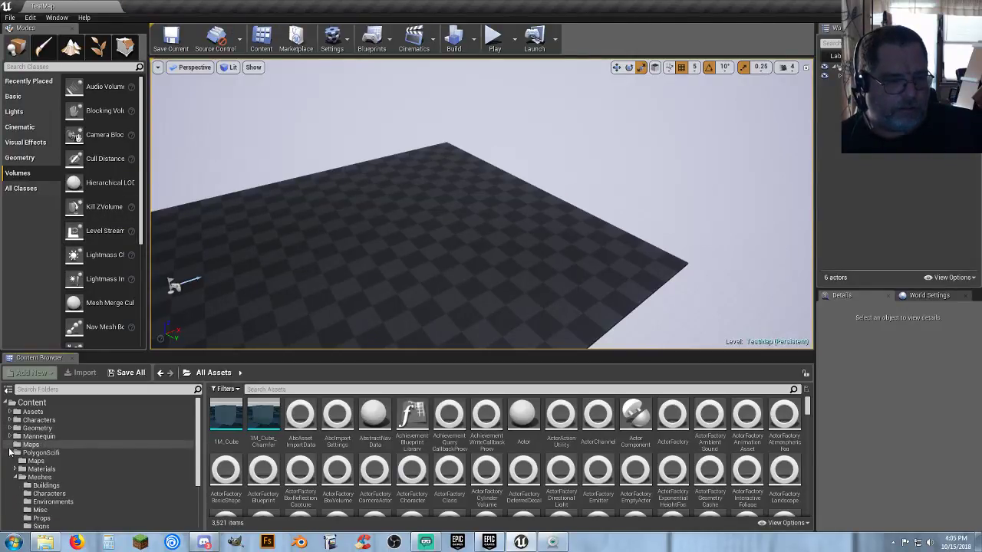
# - Place SM_Bld_Chopshop_01 from the PolygonScifi Meshes Buildings folder at the far edge of the floor and rotate it a quarter turn about Z
pyautogui.click(55, 489)
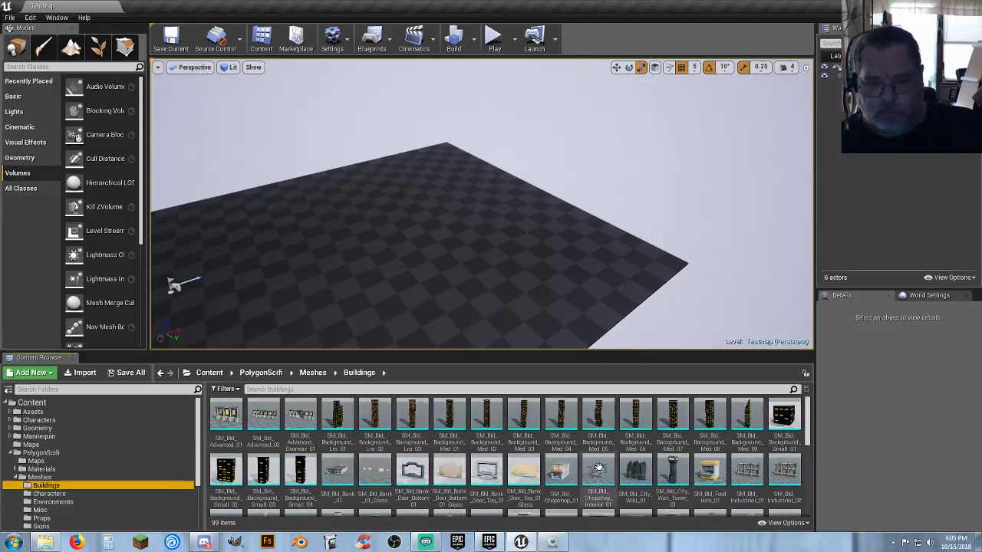
pyautogui.scroll(-3, 598, 468)
pyautogui.scroll(3, 616, 460)
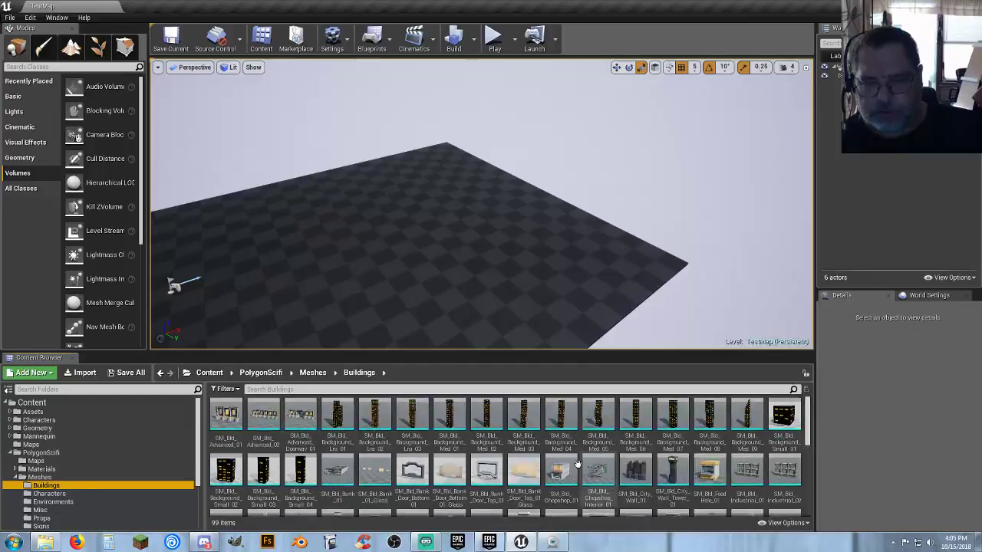
pyautogui.moveTo(572, 466); pyautogui.dragTo(576, 230)
pyautogui.click(629, 68)
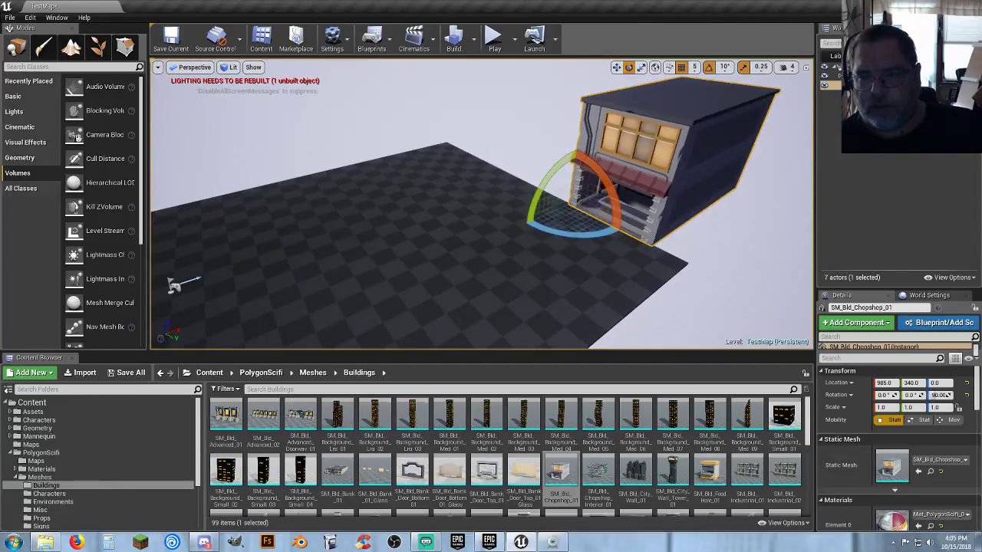
# - Move the chop shop building along the floor's edge and set its Y location to -250
pyautogui.click(615, 67)
pyautogui.moveTo(600, 222); pyautogui.dragTo(537, 186)
pyautogui.press('w')
pyautogui.moveTo(482, 203); pyautogui.dragTo(594, 216, button='right')
pyautogui.press('s')
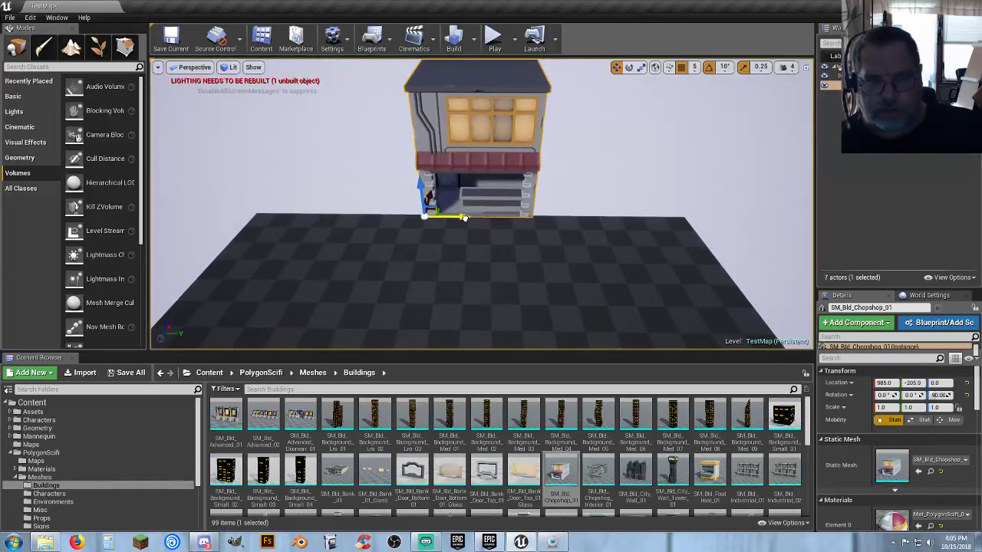
pyautogui.click(444, 230)
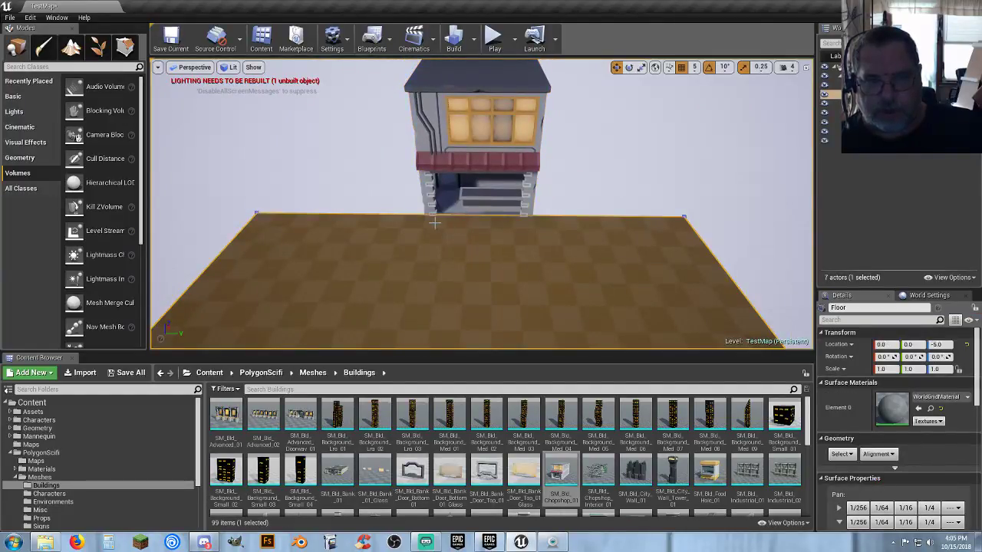
pyautogui.click(507, 177)
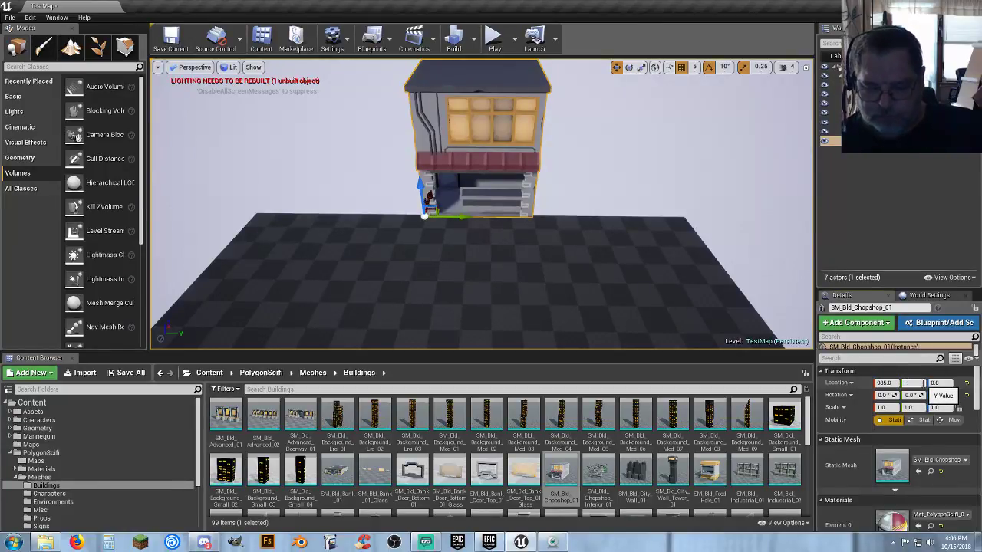
pyautogui.click(912, 383)
pyautogui.write('-250')
pyautogui.press('Tab')
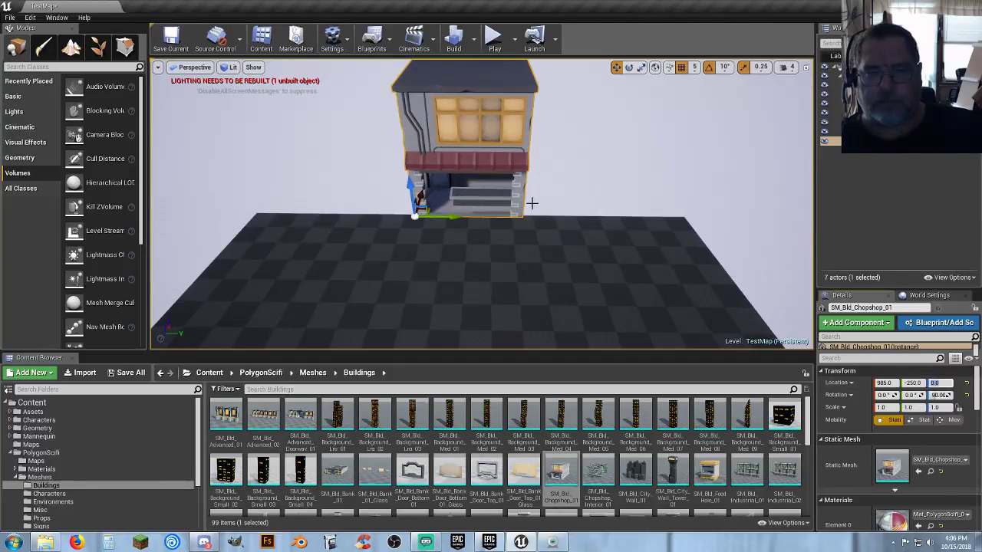
# - Play the level and run the character through the chop shop's doorway and back out, ending the session outside
pyautogui.click(493, 36)
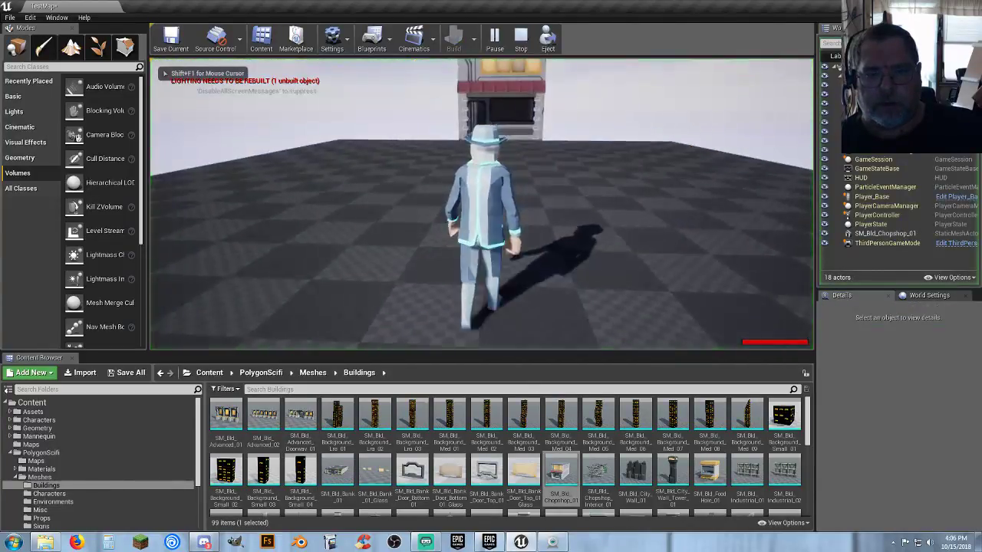
pyautogui.press('w')
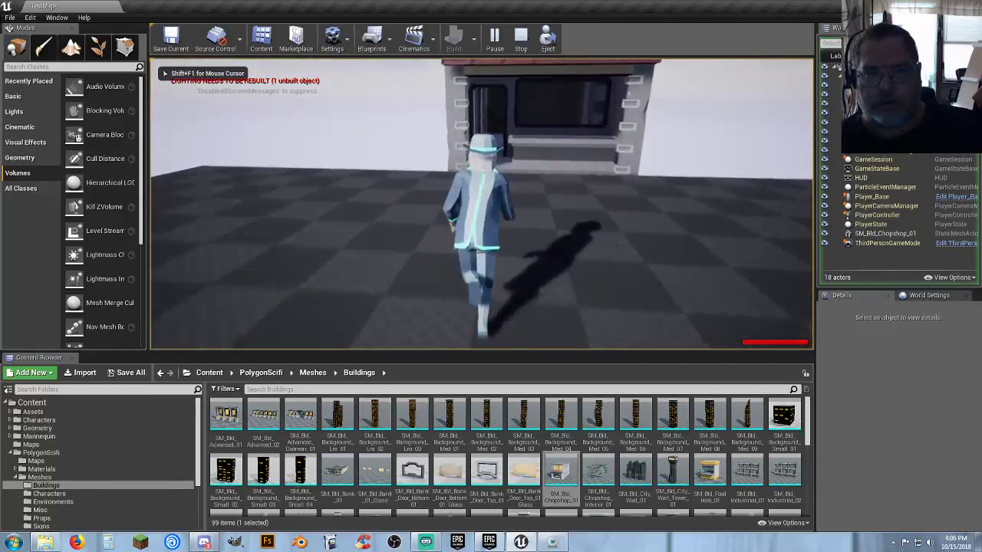
pyautogui.press('w')
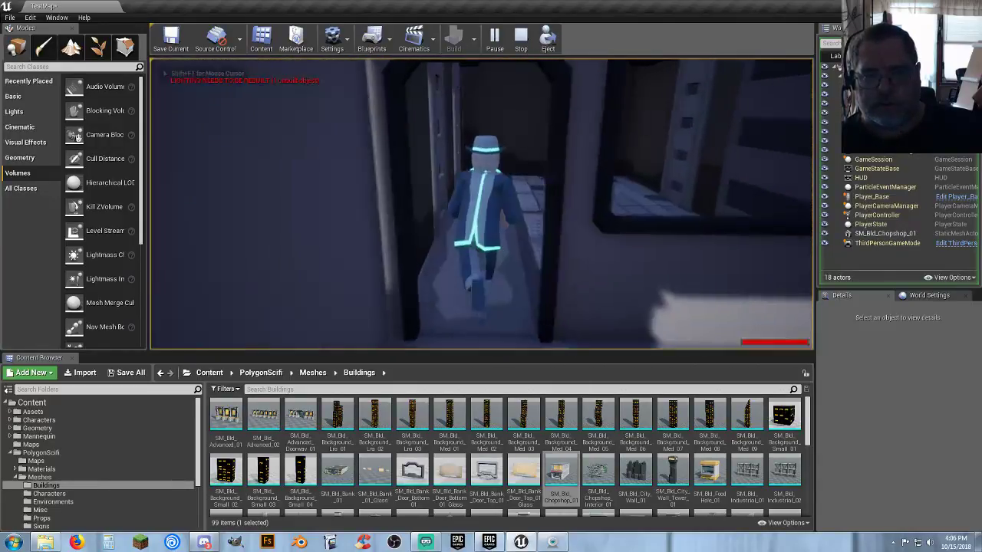
pyautogui.press('d')
pyautogui.press('s')
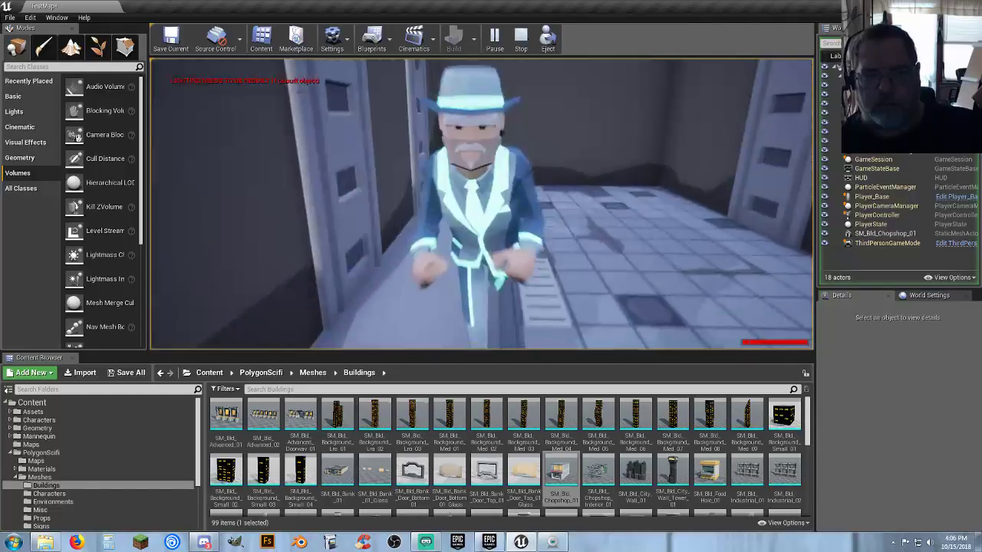
pyautogui.press('s')
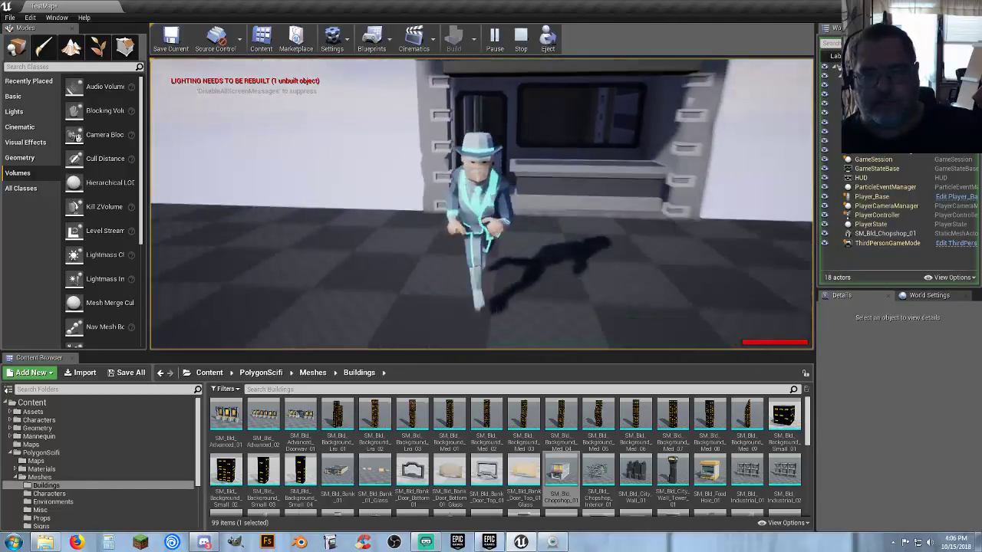
pyautogui.press('Escape')
# - Open the SM_Bld_Chopshop_01 mesh for editing and set its collision complexity to Project Default
pyautogui.moveTo(522, 207); pyautogui.dragTo(521, 157, button='right')
pyautogui.press('w')
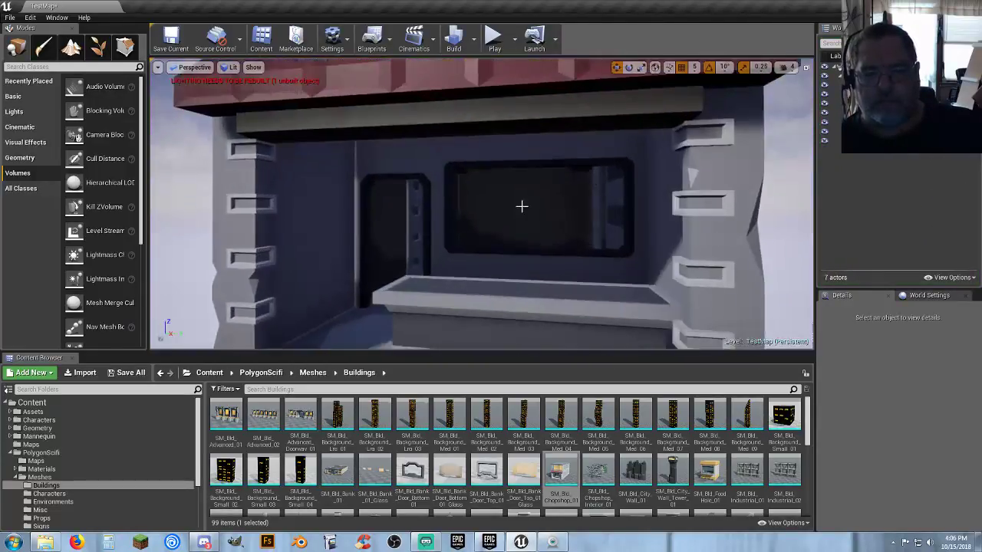
pyautogui.doubleClick(560, 469)
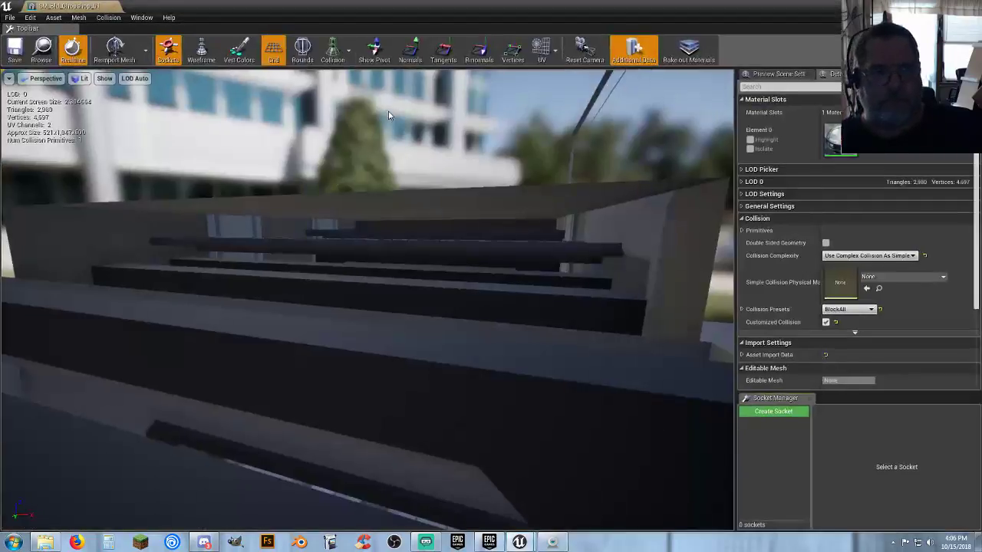
pyautogui.click(879, 256)
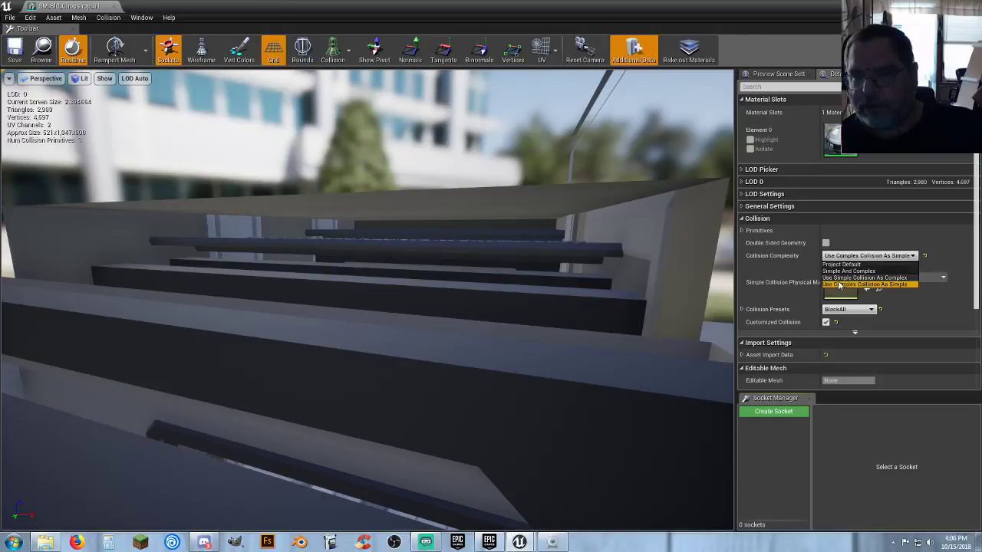
pyautogui.click(844, 264)
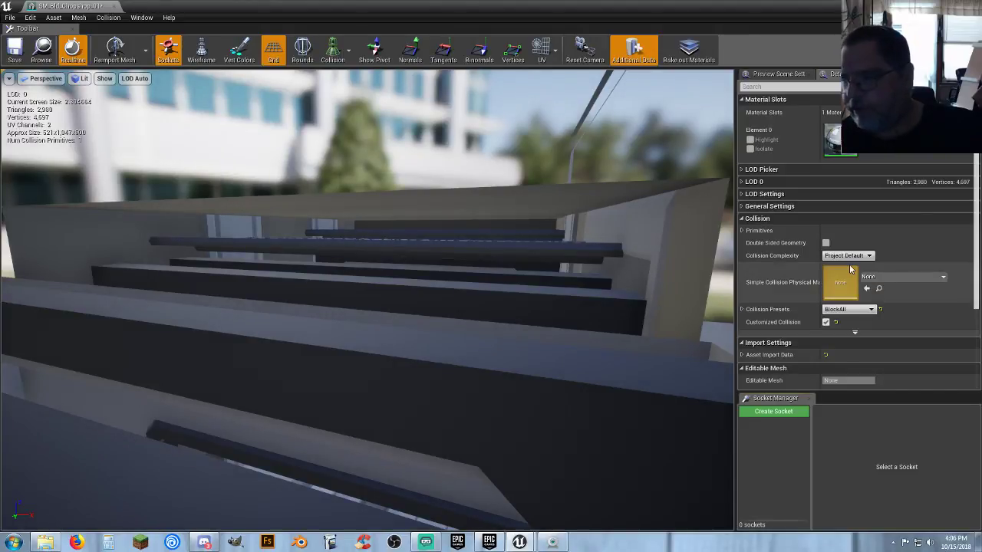
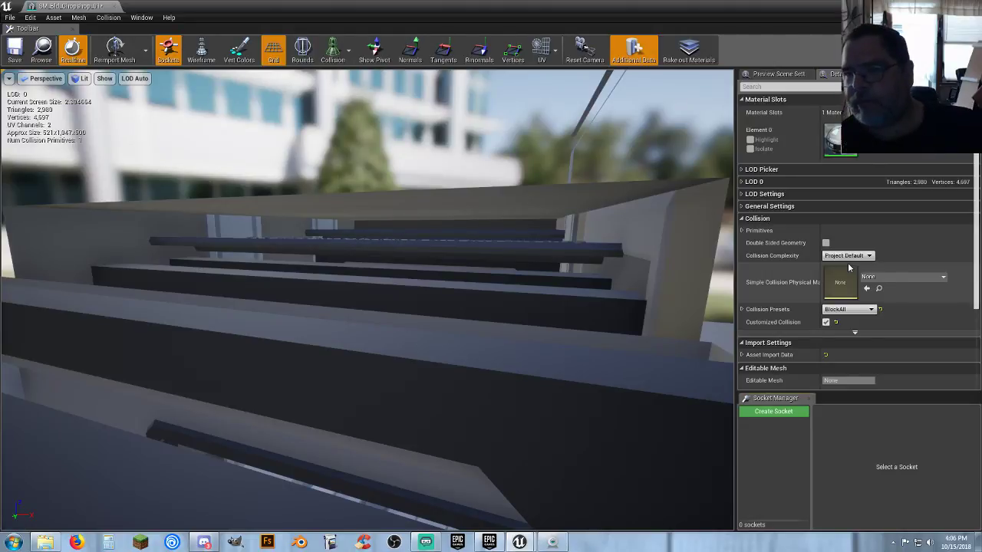
# - Set the chop shop mesh's collision preset to NoCollision and close the mesh editor
pyautogui.click(842, 310)
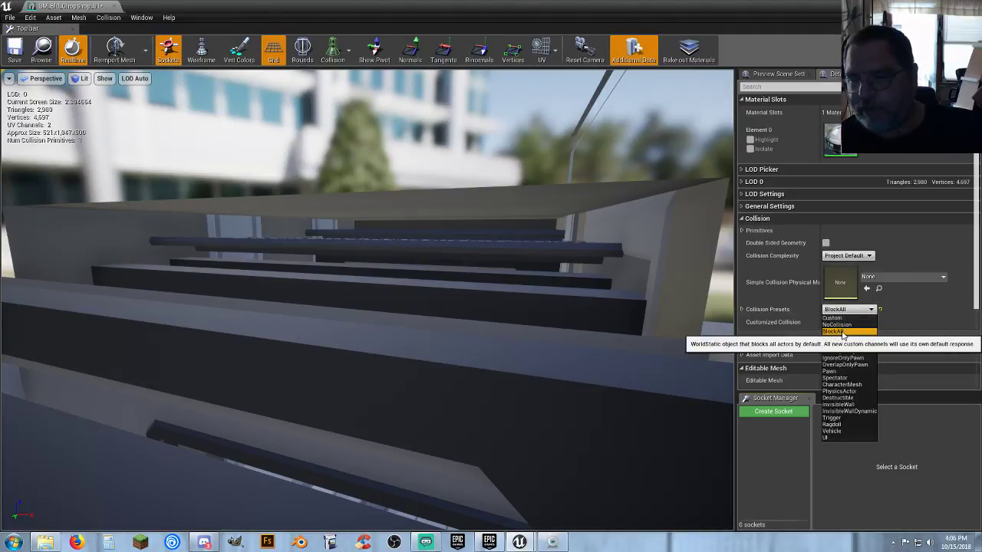
pyautogui.click(842, 324)
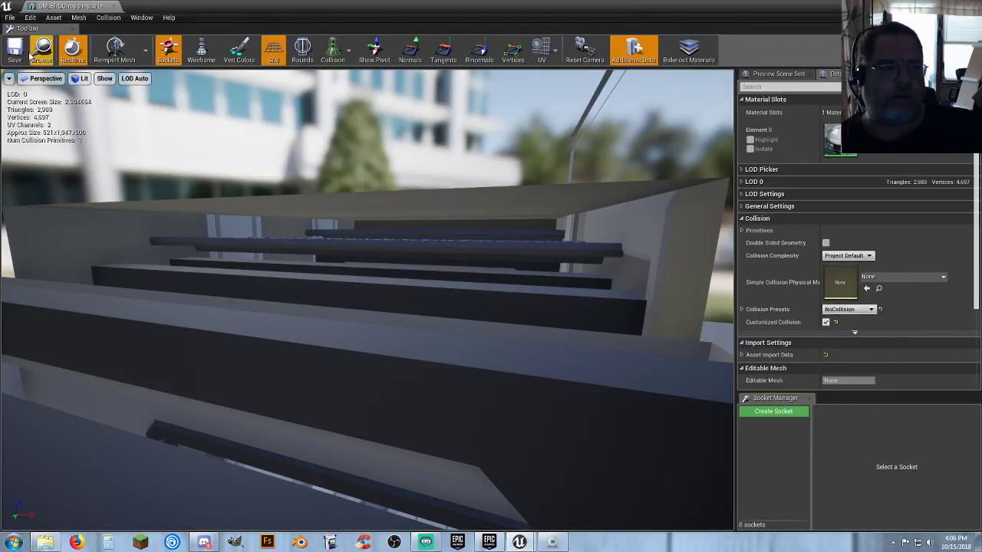
pyautogui.click(115, 7)
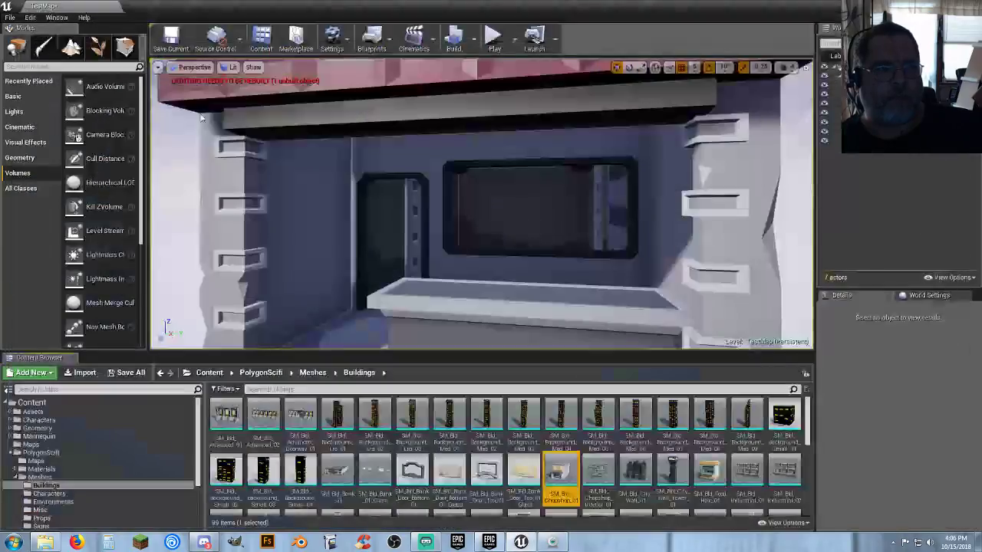
# - Test the changed collision by playing the level and running the character up to the chop shop's doorway
pyautogui.click(494, 38)
pyautogui.press('w')
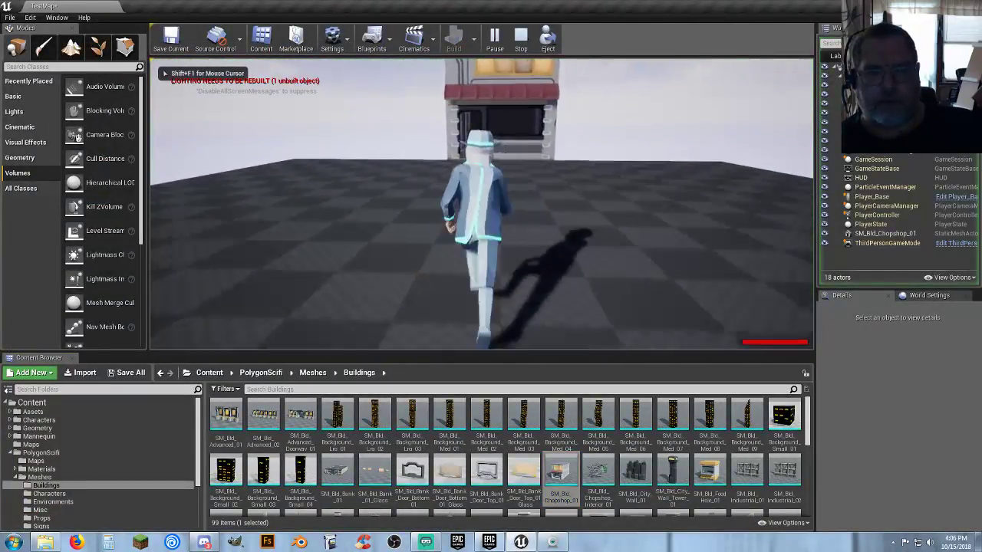
pyautogui.press('w')
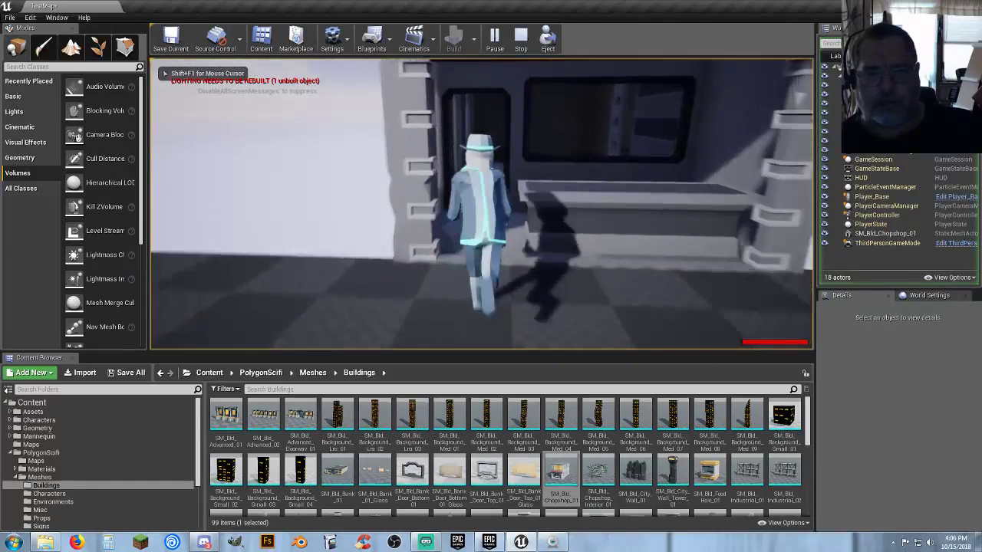
pyautogui.press('Escape')
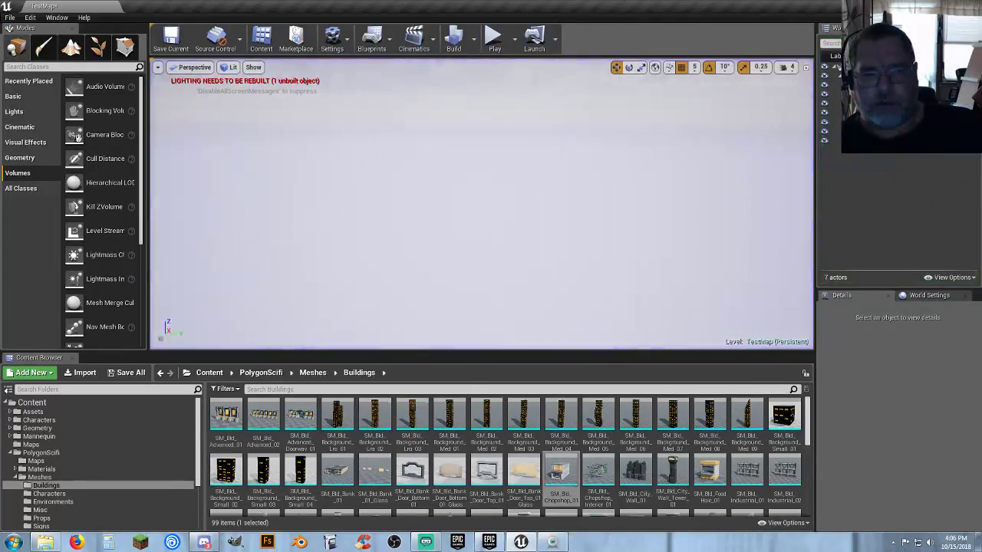
# - Place a Blocking Volume on the floor in front of the chop shop, at about X 710, Y 50, Z 100
pyautogui.moveTo(481, 204); pyautogui.dragTo(583, 234, button='right')
pyautogui.press('d')
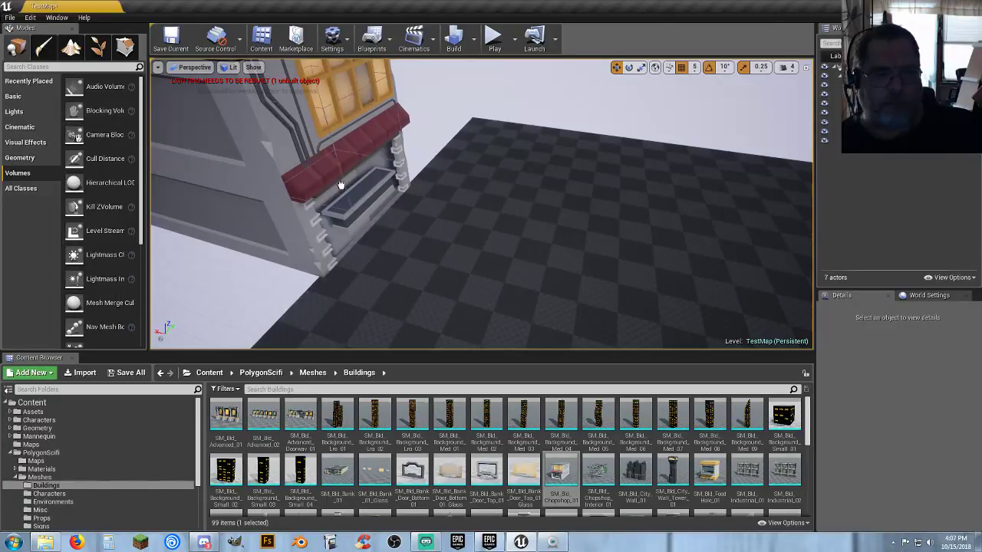
pyautogui.moveTo(457, 232); pyautogui.dragTo(460, 232)
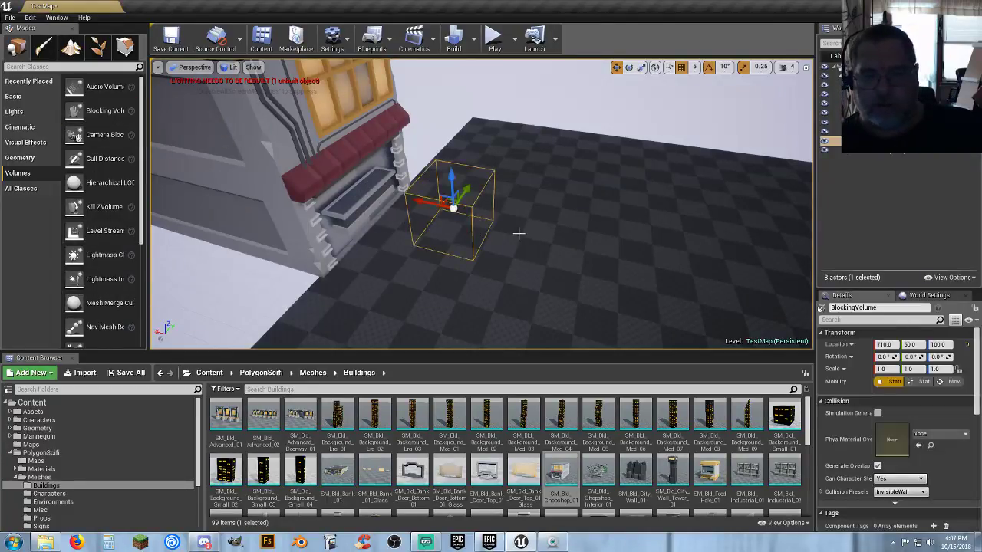
# - Move the blocking volume along Y to about -620, beside the chop shop
pyautogui.press('f')
pyautogui.press('d')
pyautogui.moveTo(521, 233); pyautogui.dragTo(422, 234, button='right')
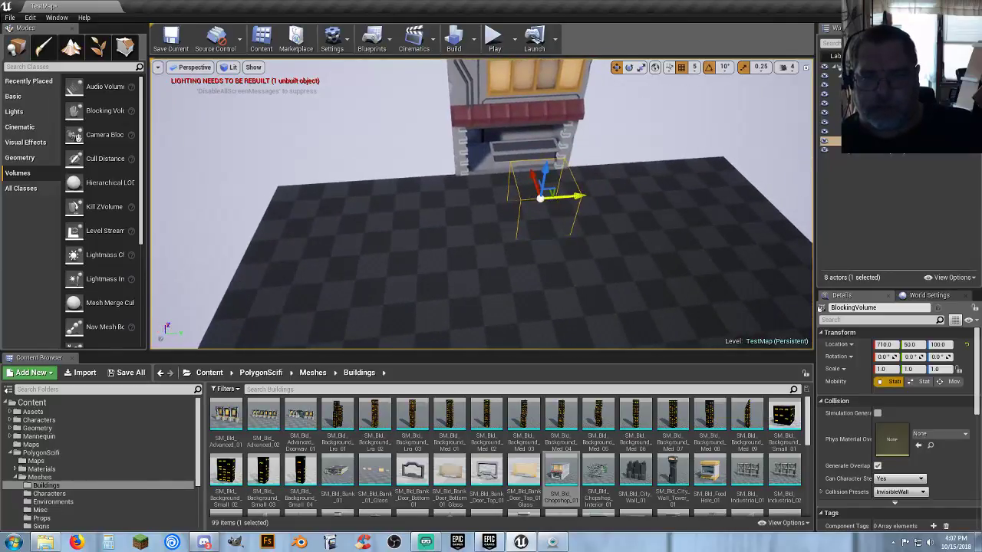
pyautogui.keyDown('alt'); pyautogui.moveTo(450, 221); pyautogui.dragTo(729, 271); pyautogui.keyUp('alt')
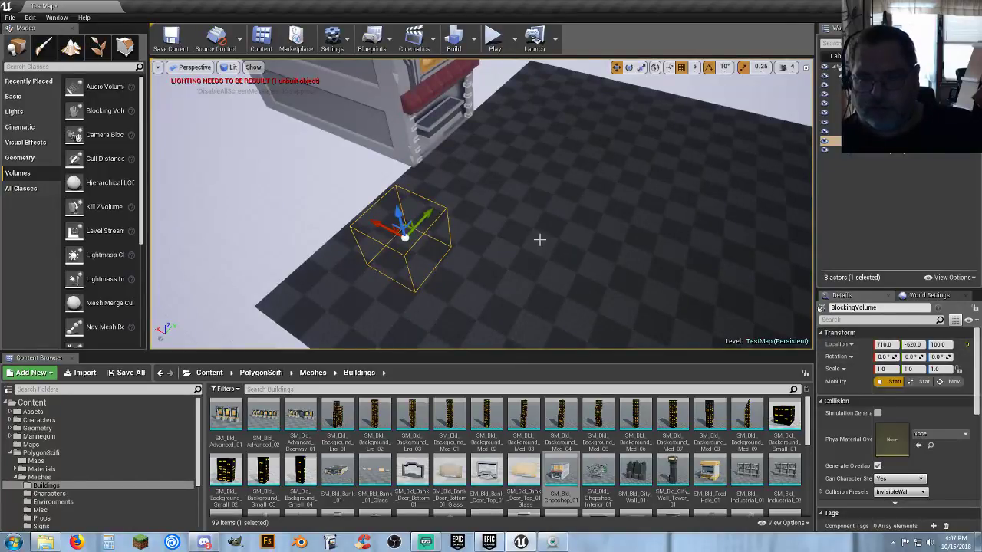
# - Move the blocking volume to the corner of the checkered floor, at about X 700, Y -700
pyautogui.keyDown('alt'); pyautogui.moveTo(539, 240); pyautogui.dragTo(552, 241); pyautogui.keyUp('alt')
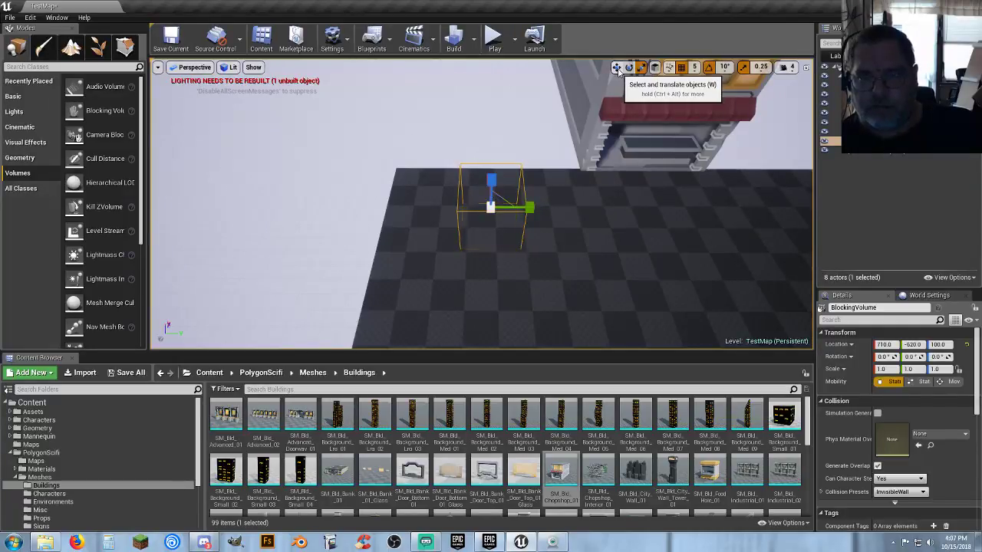
pyautogui.moveTo(532, 201); pyautogui.dragTo(505, 212)
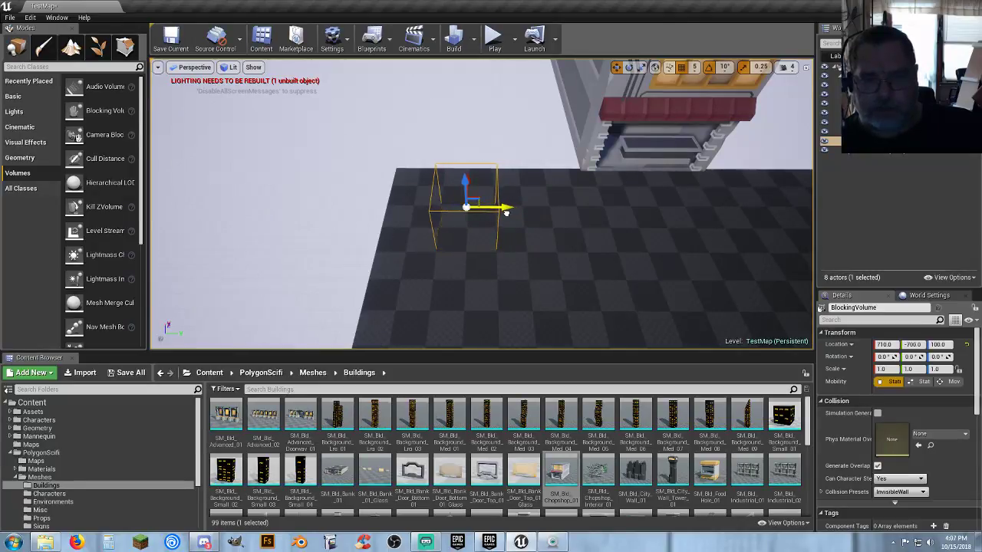
pyautogui.moveTo(485, 245); pyautogui.dragTo(438, 212, button='right')
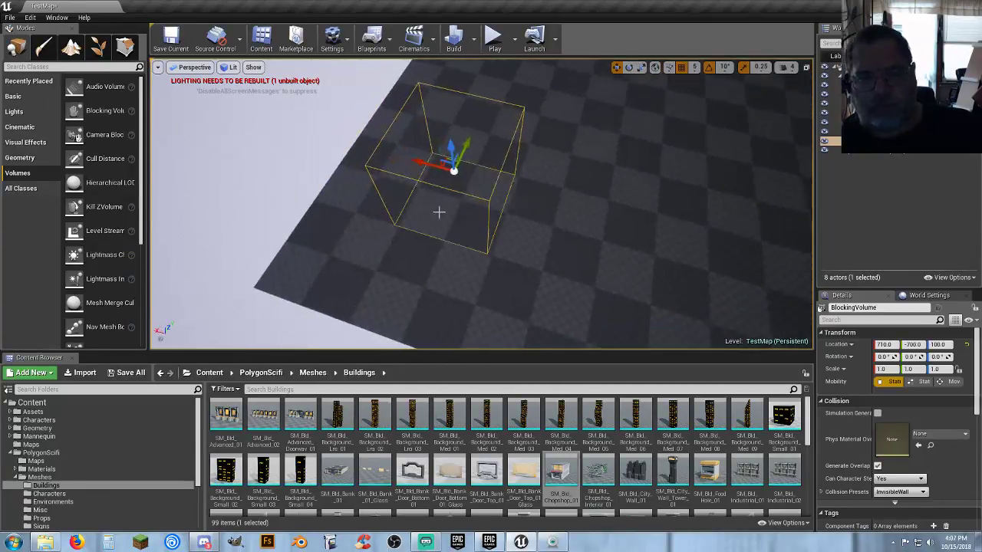
pyautogui.moveTo(418, 161); pyautogui.dragTo(427, 164)
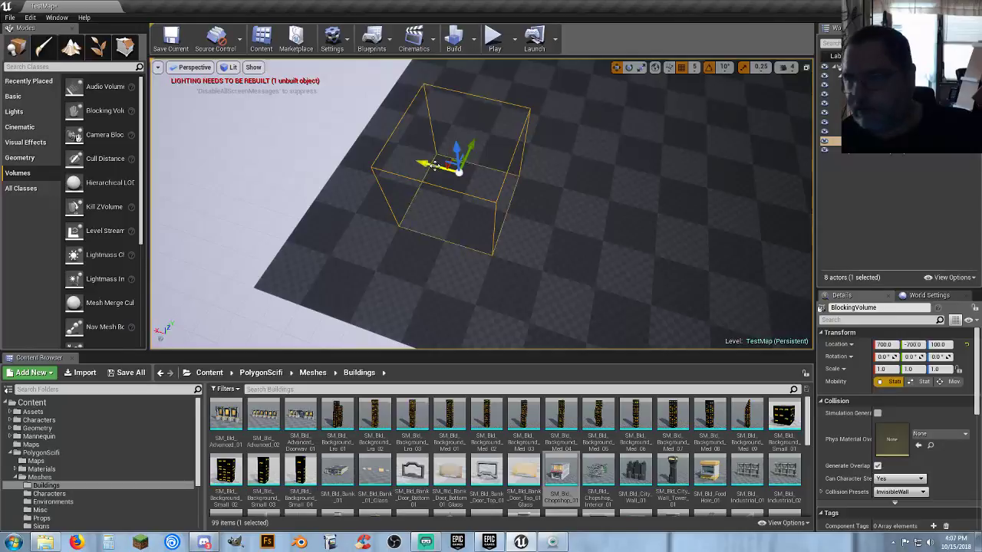
pyautogui.moveTo(554, 182); pyautogui.dragTo(483, 158, button='right')
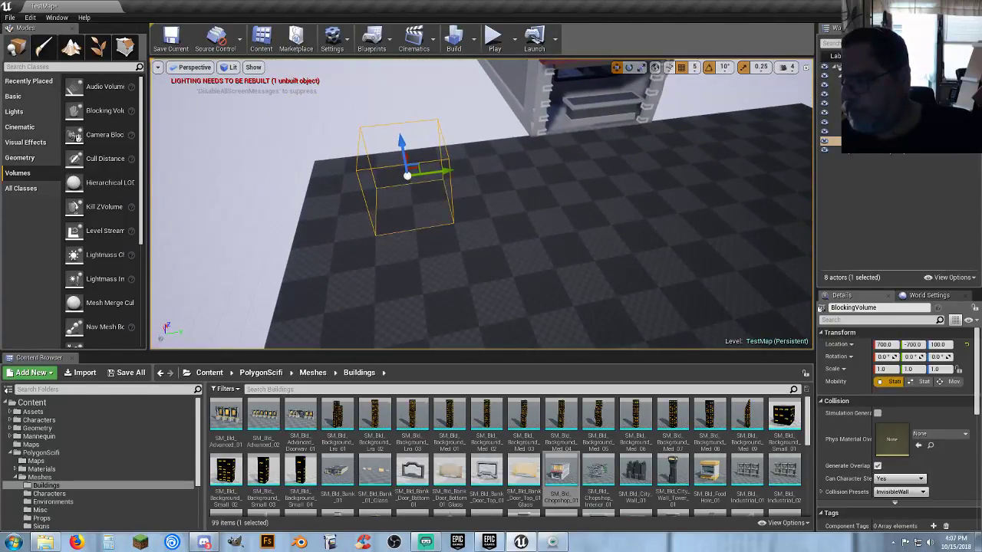
# - Stretch the blocking volume along Y to a scale of 2.5 and shift it to about Y -650
pyautogui.keyDown('alt'); pyautogui.moveTo(515, 189); pyautogui.dragTo(504, 190); pyautogui.keyUp('alt')
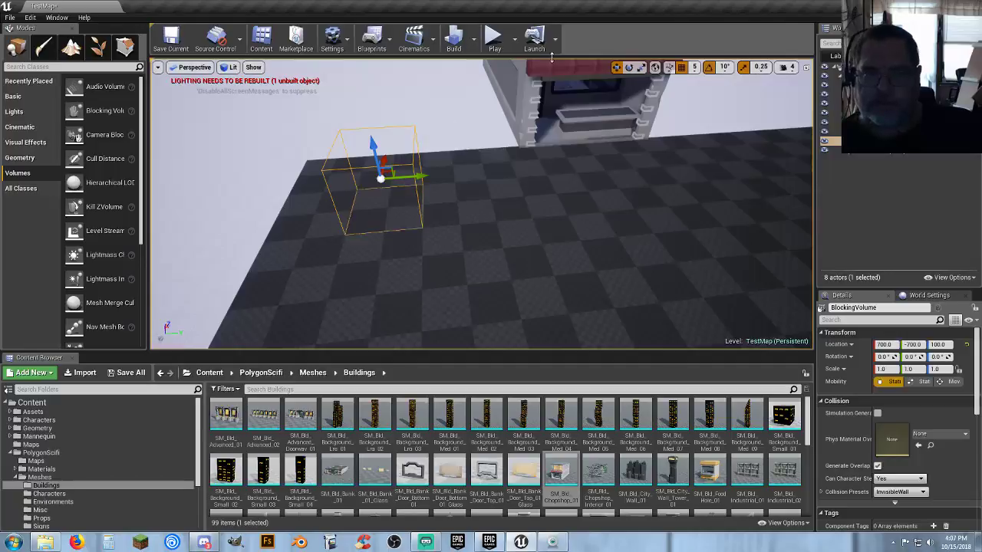
pyautogui.click(641, 68)
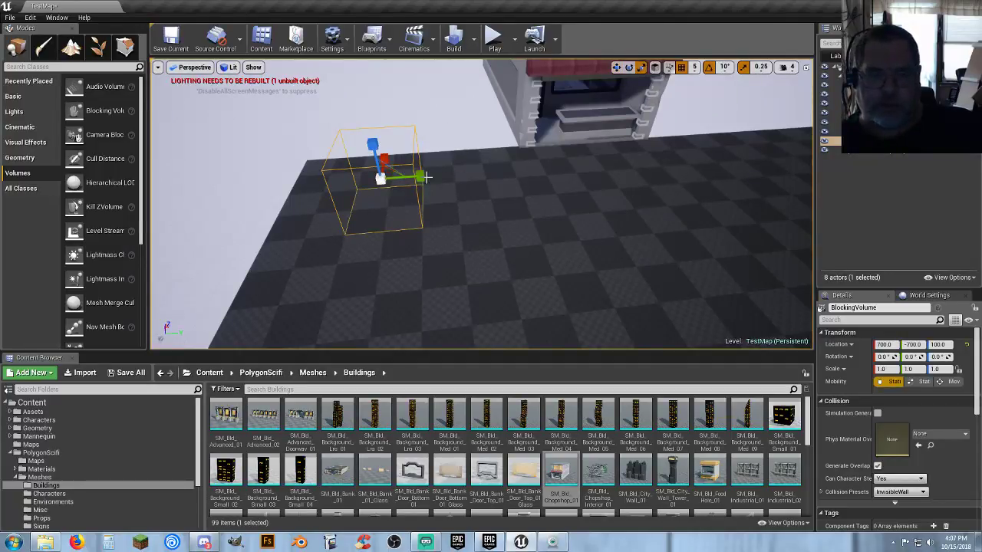
pyautogui.moveTo(416, 177); pyautogui.dragTo(479, 184)
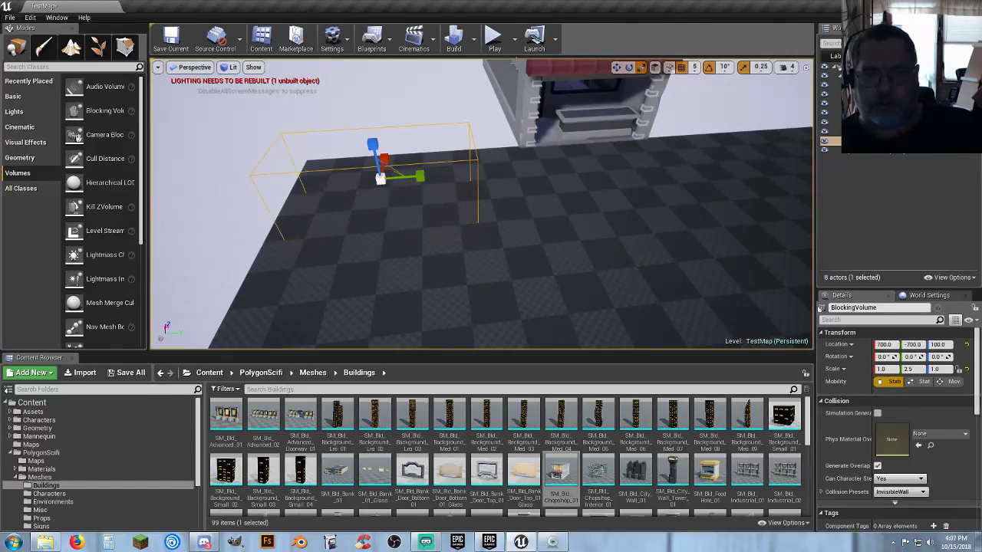
pyautogui.click(615, 68)
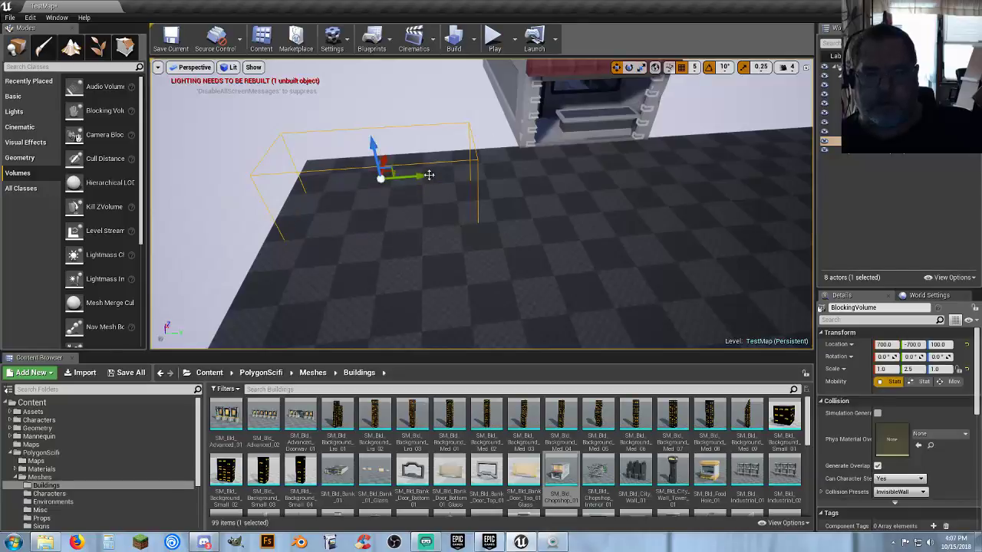
pyautogui.moveTo(419, 176); pyautogui.dragTo(438, 175)
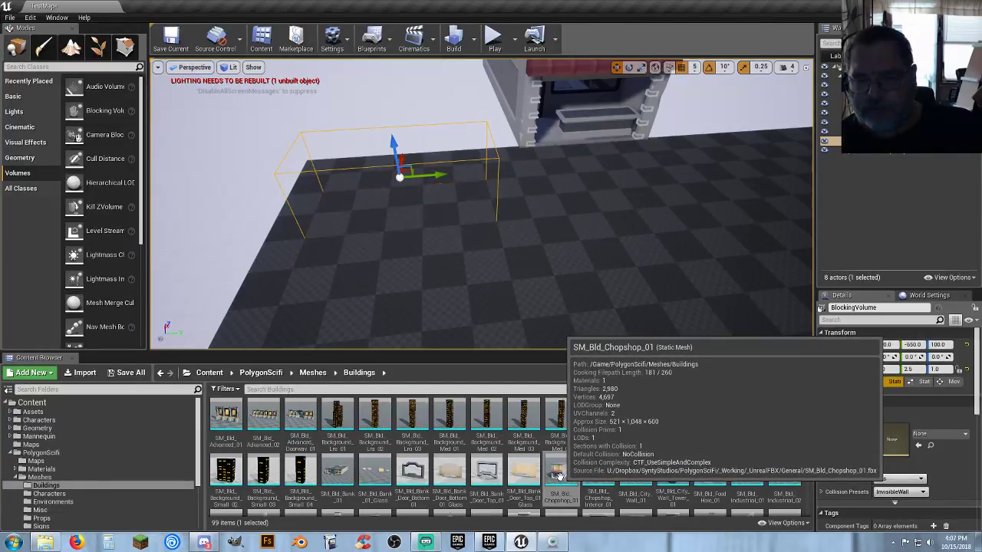
pyautogui.moveTo(548, 276); pyautogui.dragTo(644, 261, button='right')
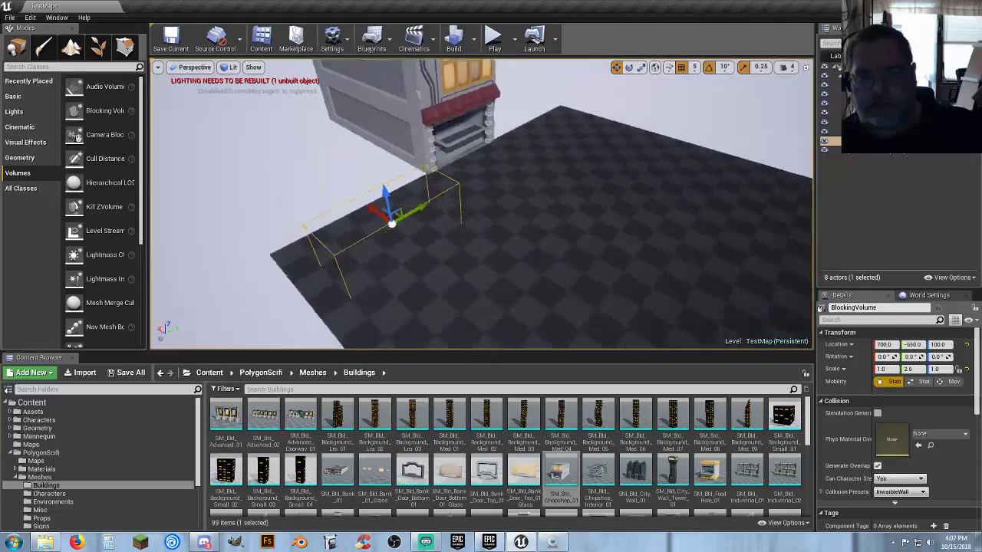
pyautogui.moveTo(522, 314); pyautogui.dragTo(619, 314, button='right')
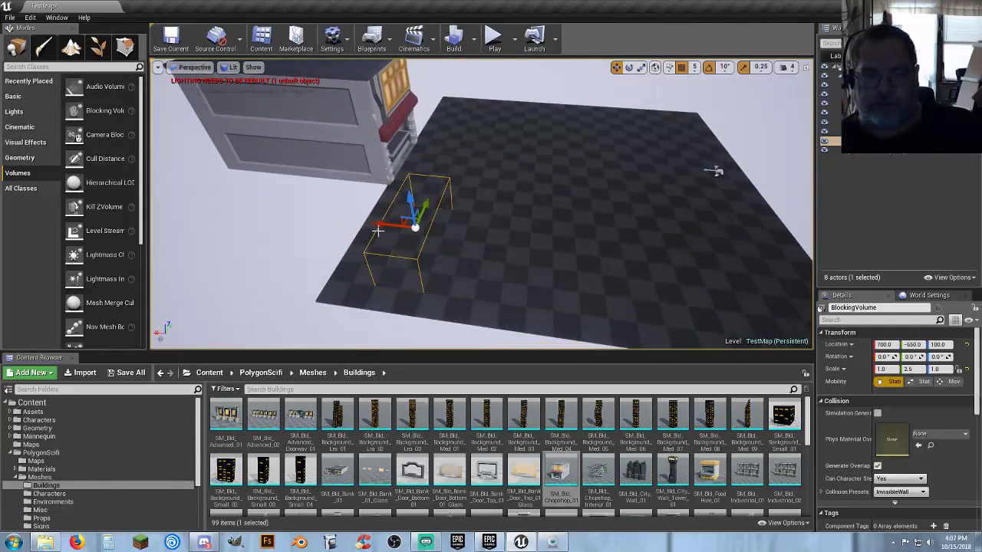
# - Move the blocking volume along X to about 135 and set its X scale to 5
pyautogui.moveTo(378, 223); pyautogui.dragTo(506, 239)
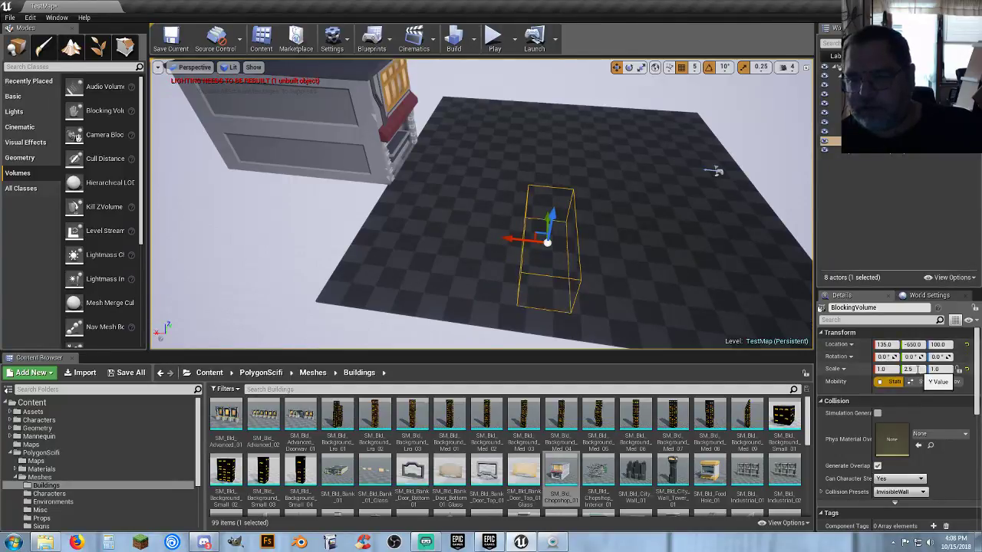
pyautogui.click(641, 67)
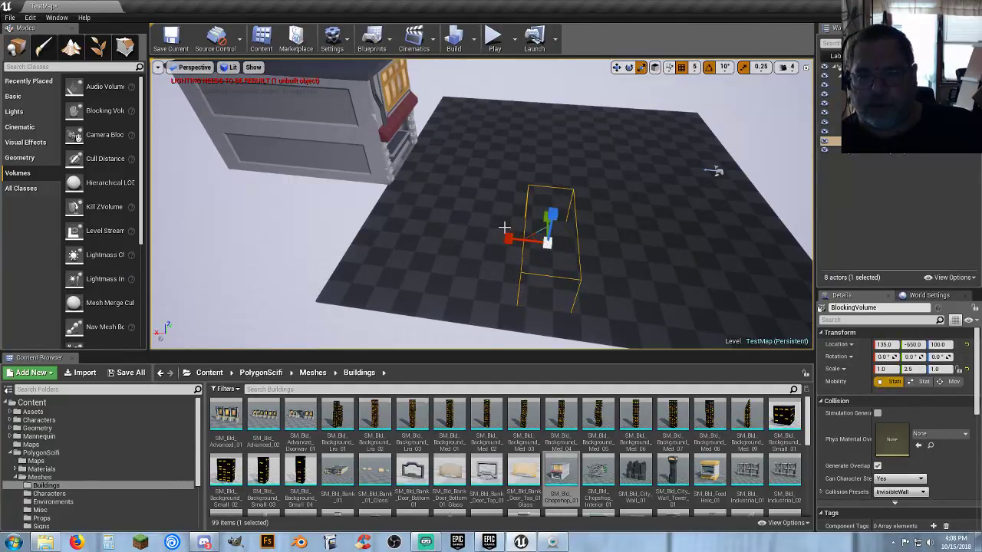
pyautogui.moveTo(508, 236); pyautogui.dragTo(464, 241)
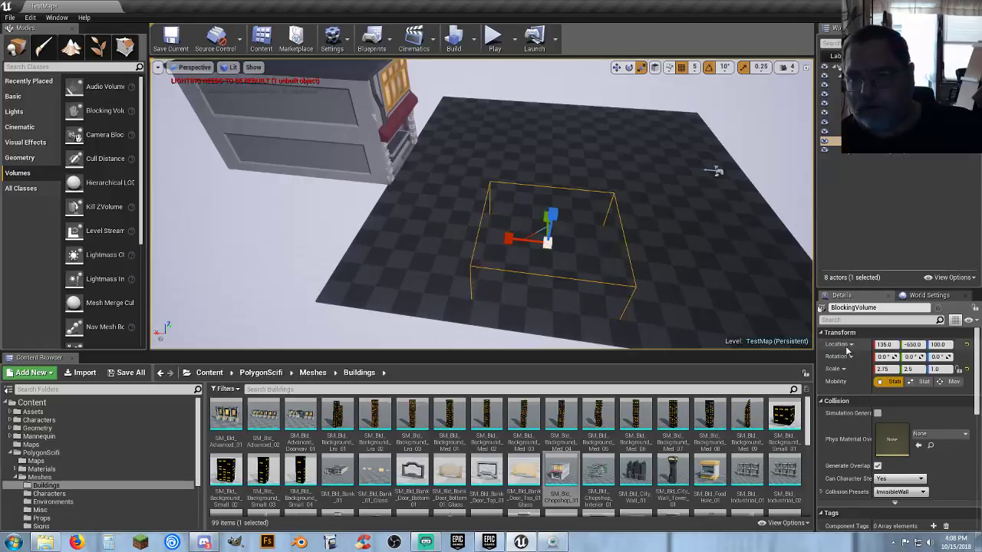
pyautogui.click(894, 369)
pyautogui.write('5')
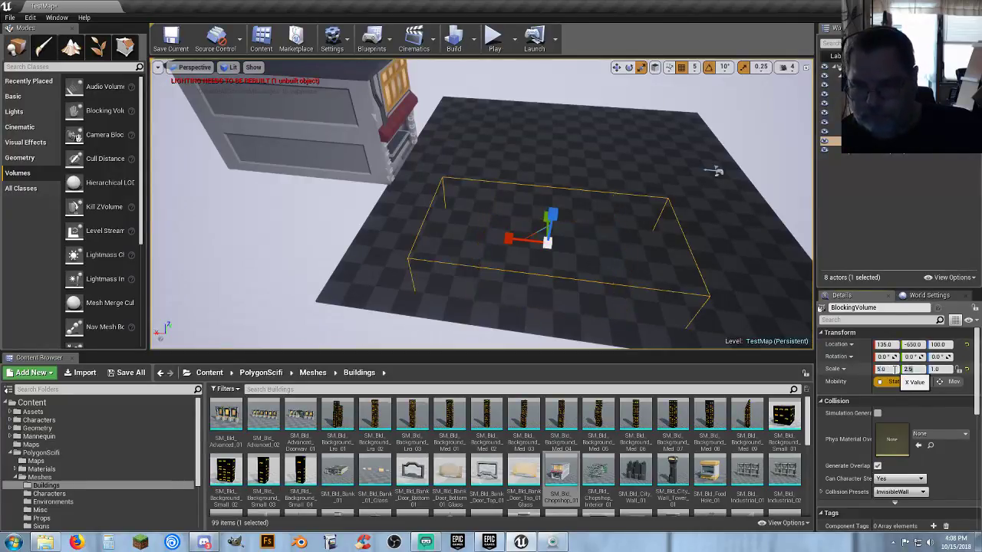
pyautogui.press('Tab')
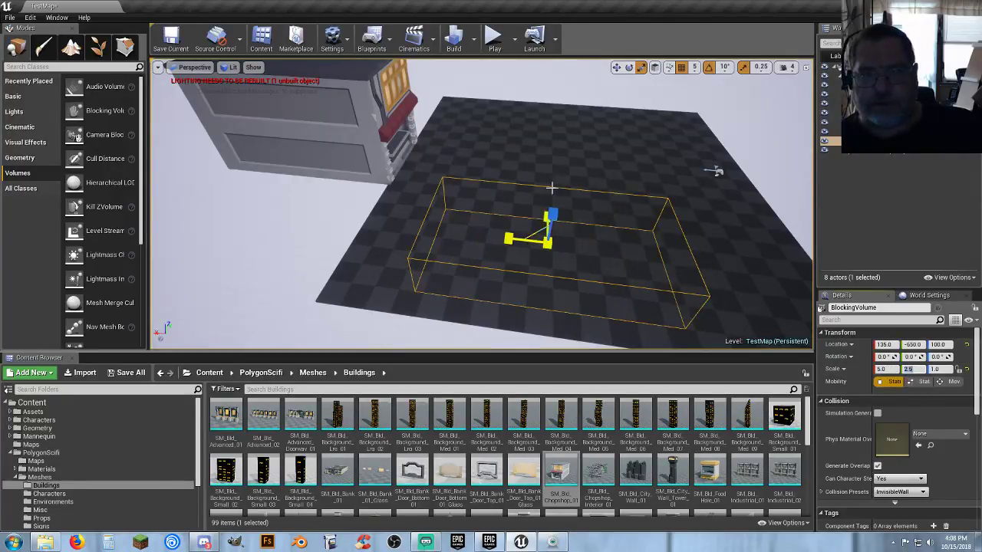
# - Move the blocking volume along X to about 1495, alongside the chop shop, and set its Y location to -250
pyautogui.click(616, 67)
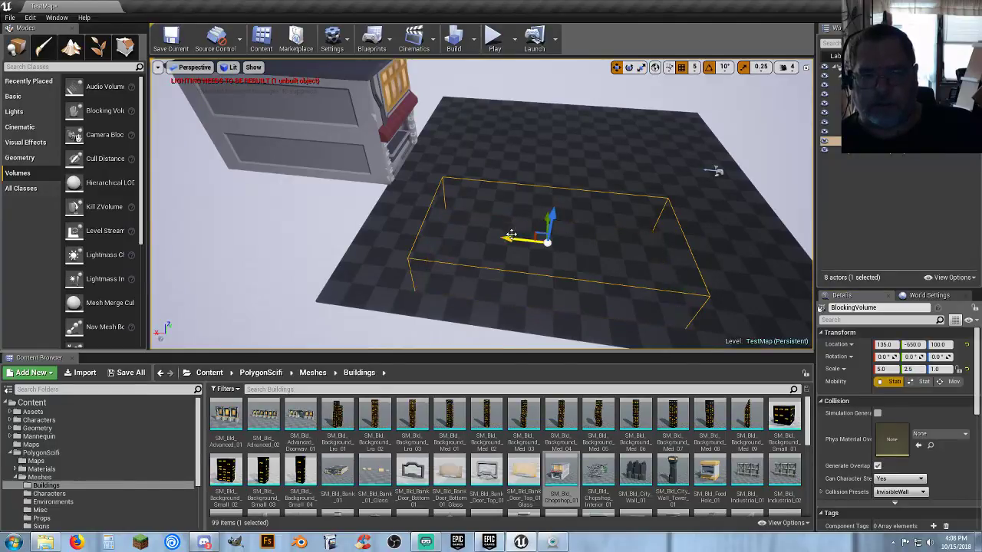
pyautogui.moveTo(489, 233); pyautogui.dragTo(219, 210)
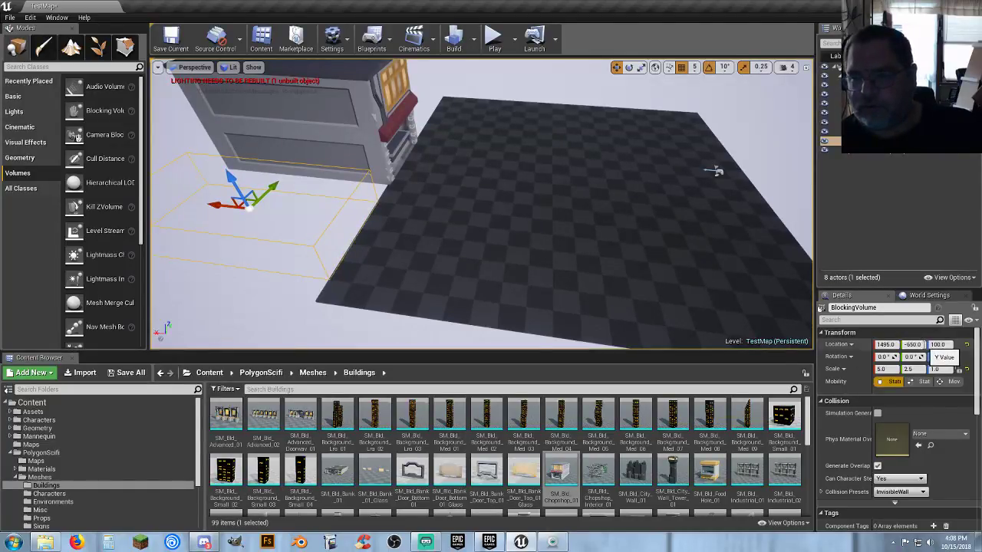
pyautogui.write('-250')
pyautogui.press('Tab')
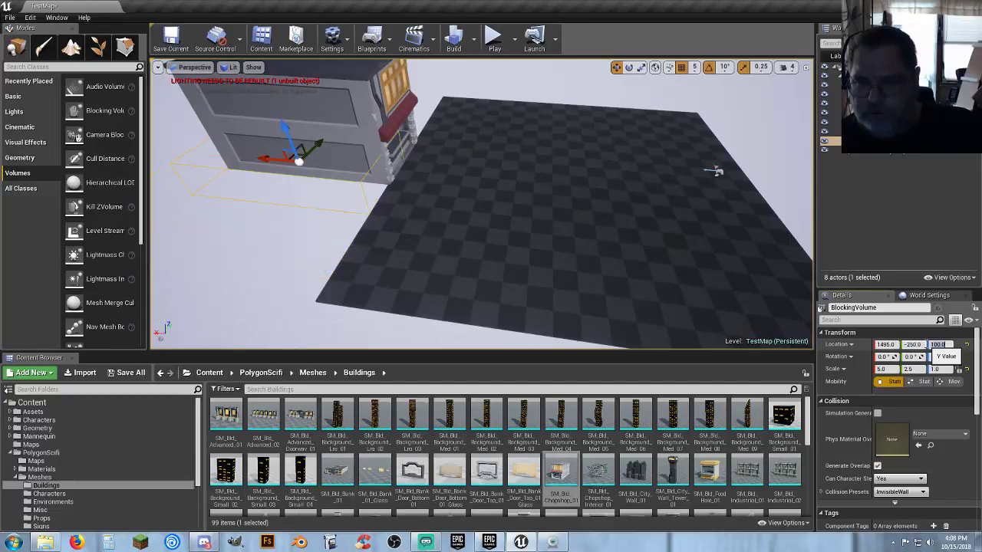
# - Flatten the blocking volume to a Z scale of 0.1 and set its location to Y 0, Z 0 inside the chop shop
pyautogui.press('w')
pyautogui.moveTo(428, 148); pyautogui.dragTo(247, 106, button='right')
pyautogui.press('s')
pyautogui.press('w')
pyautogui.press('d')
pyautogui.press('s')
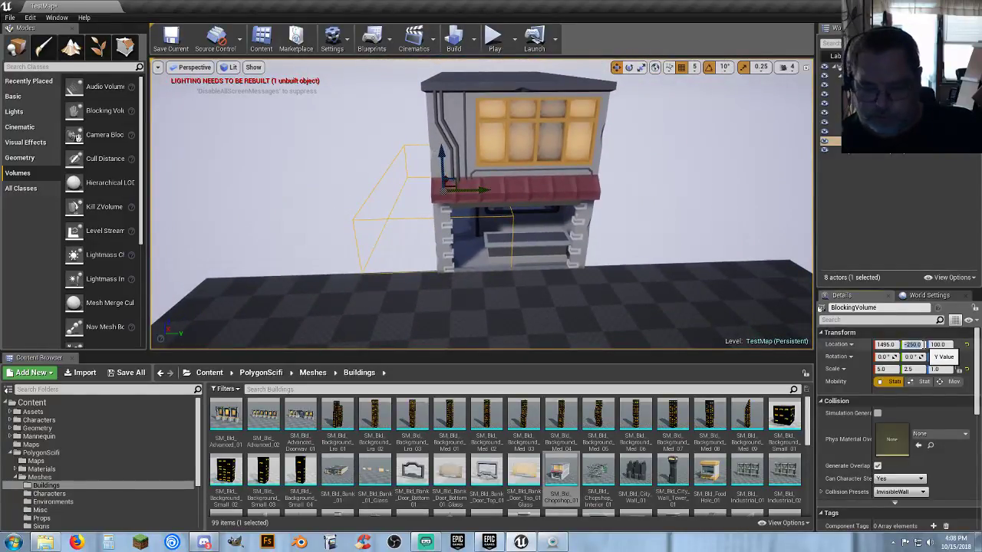
pyautogui.write('0')
pyautogui.press('Tab')
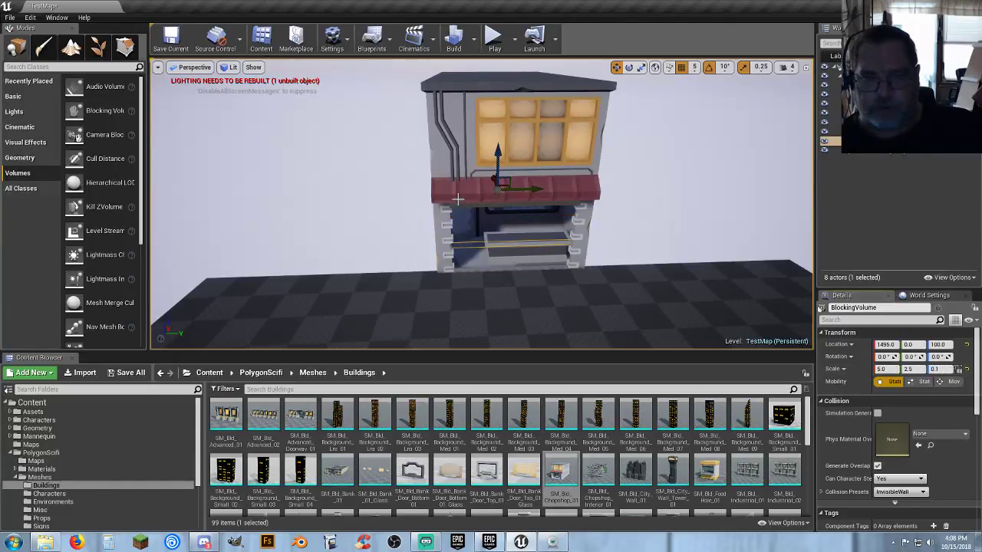
pyautogui.click(938, 344)
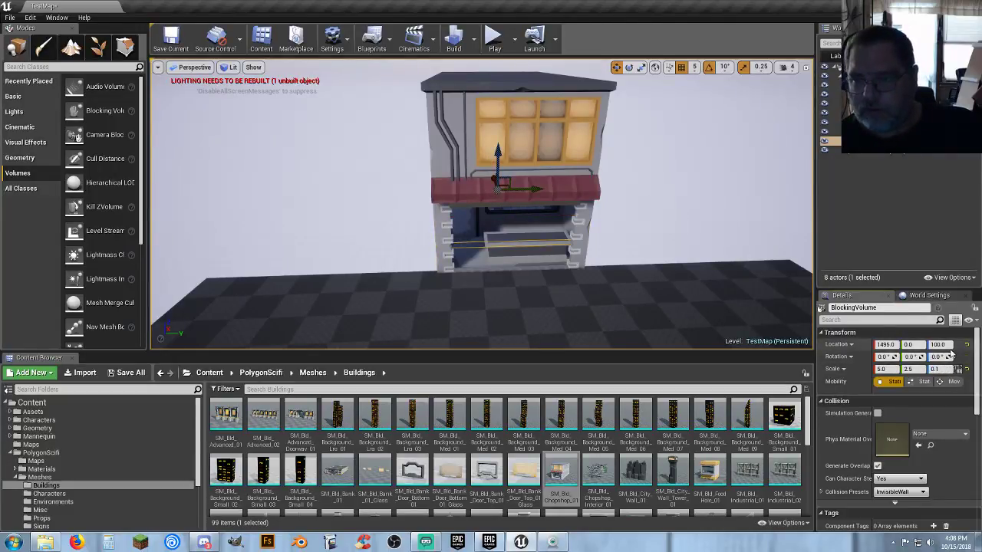
pyautogui.press('Return')
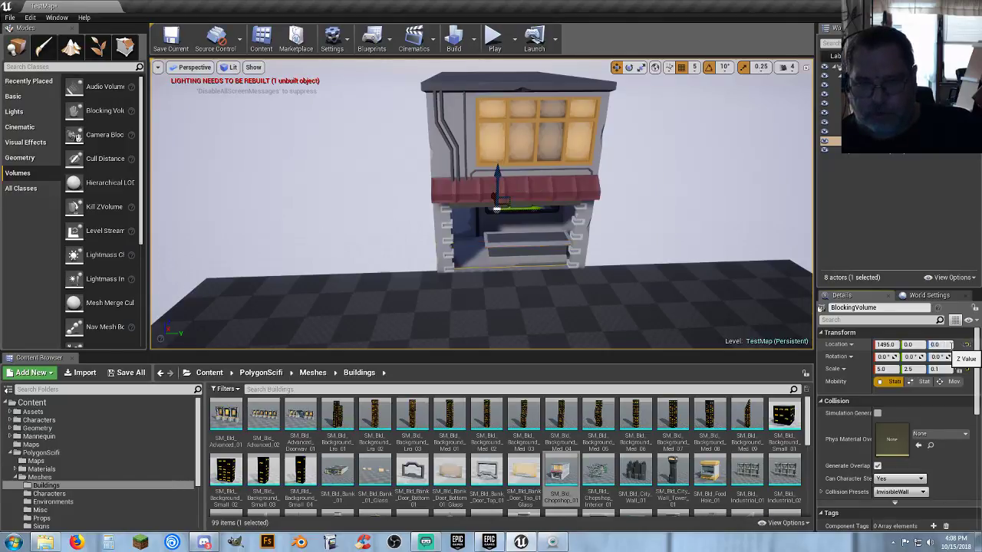
# - Try lowering the blocking volume to Z -5 at the chop shop's entrance and return it to Z 0
pyautogui.press('w')
pyautogui.moveTo(546, 280); pyautogui.dragTo(556, 261, button='right')
pyautogui.press('w')
pyautogui.press('s')
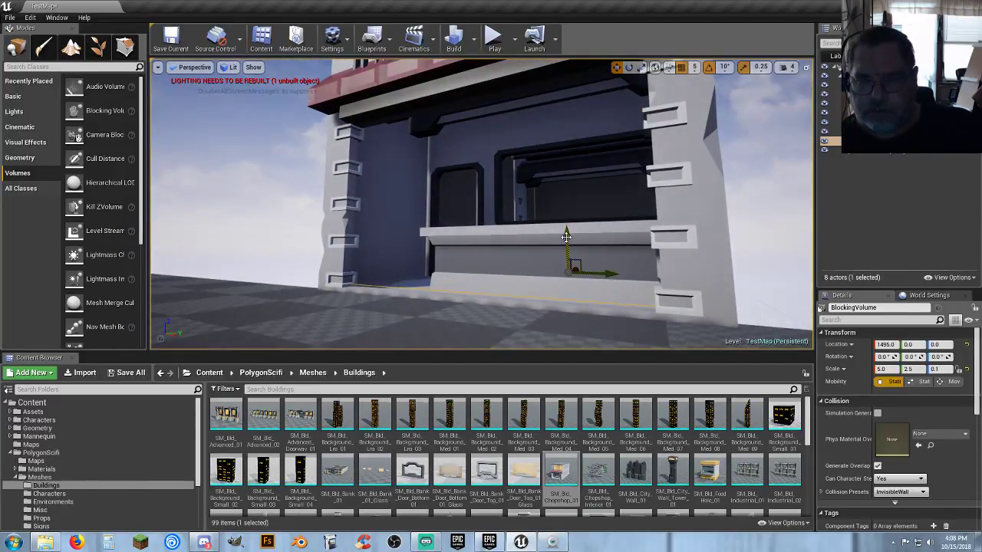
pyautogui.moveTo(566, 237); pyautogui.dragTo(566, 240)
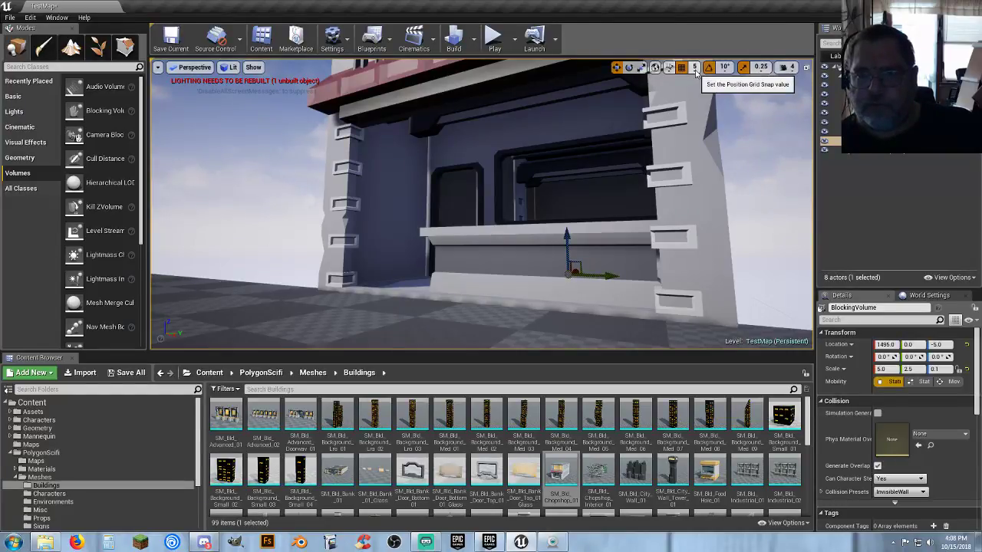
pyautogui.moveTo(566, 240); pyautogui.dragTo(566, 237)
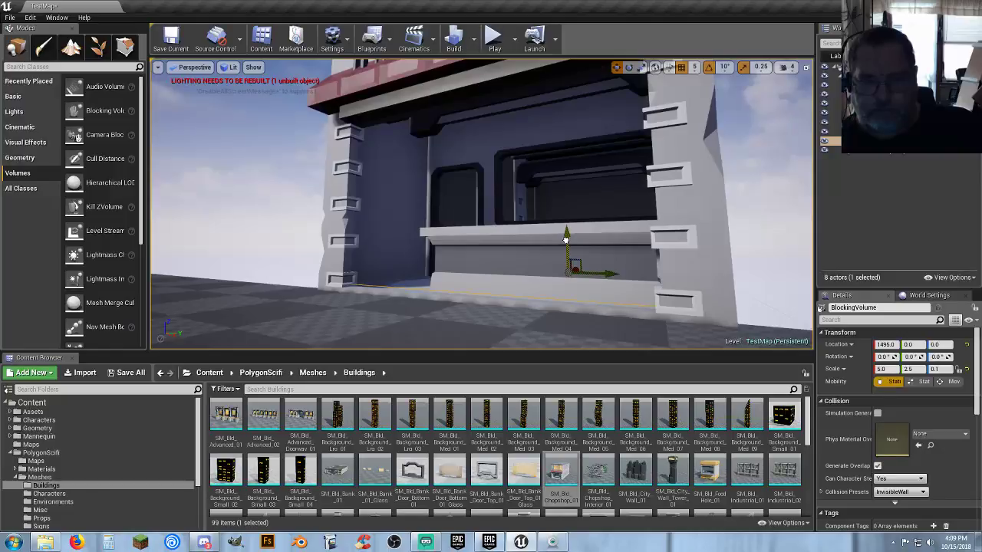
# - Play the level to test the floor volume by running the character through the chop shop and back outside, and stop playing
pyautogui.click(493, 37)
pyautogui.press('w')
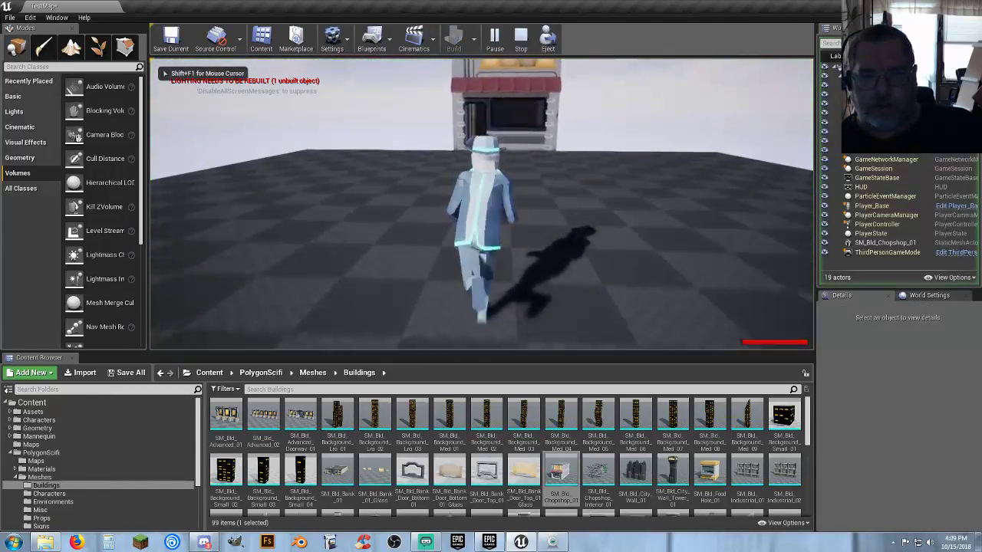
pyautogui.press('w')
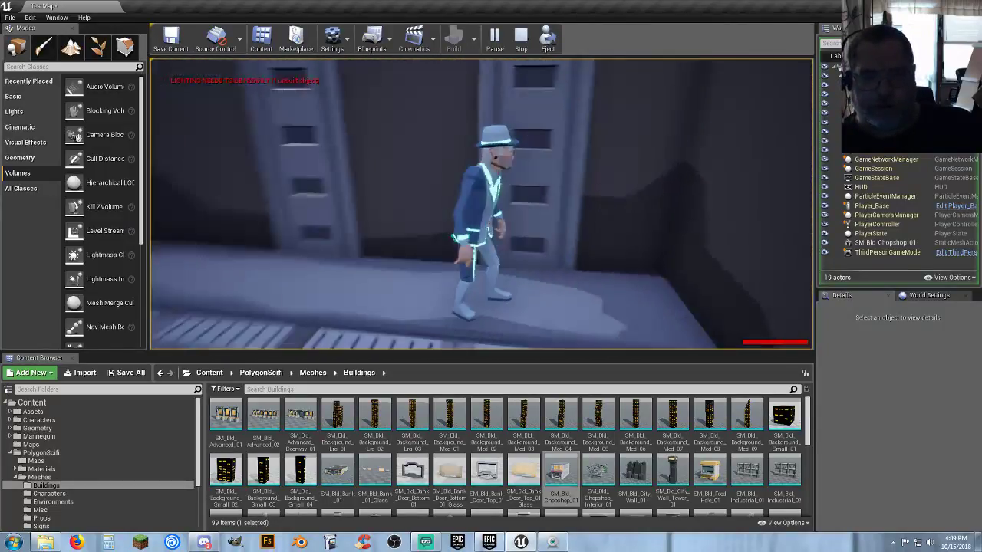
pyautogui.press('w')
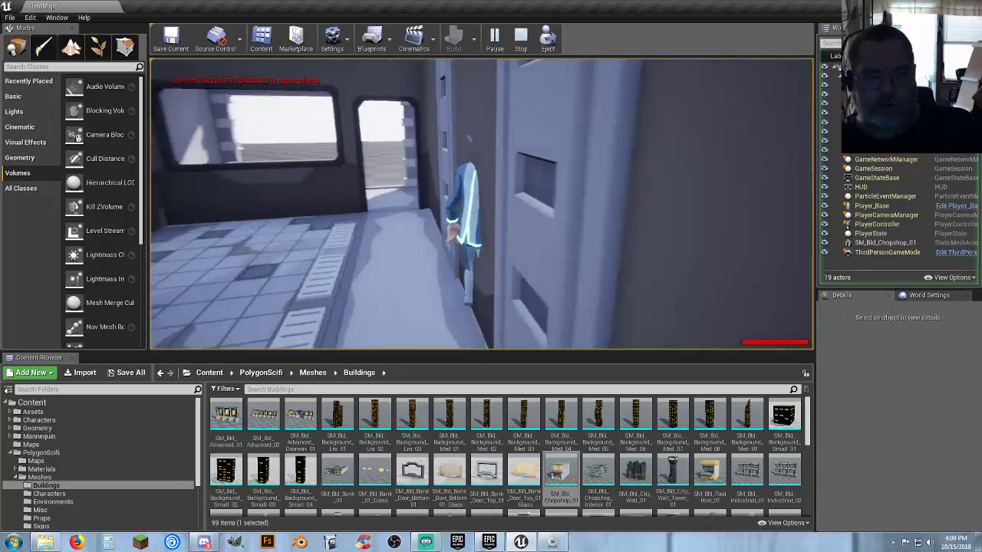
pyautogui.press('w')
pyautogui.press('w')
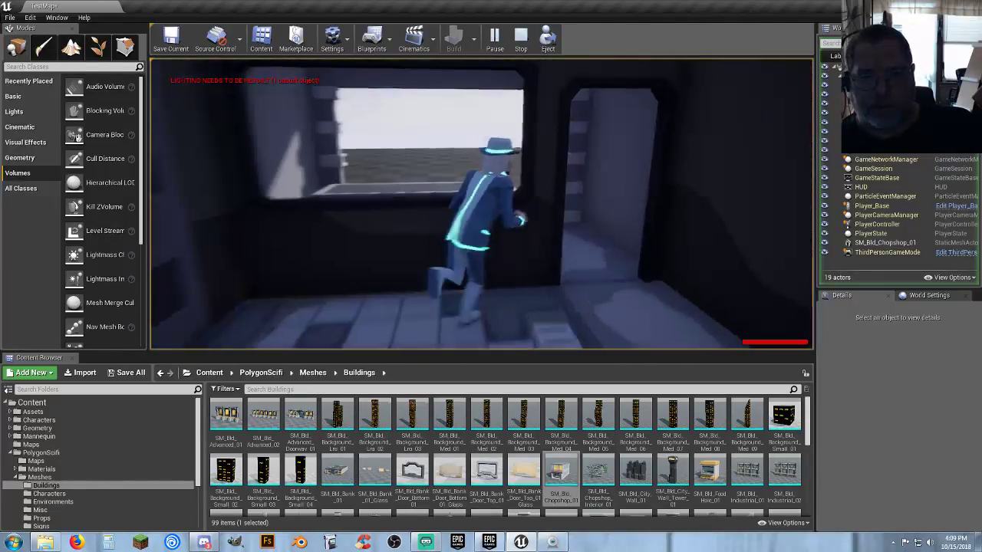
pyautogui.press('s')
pyautogui.press('w')
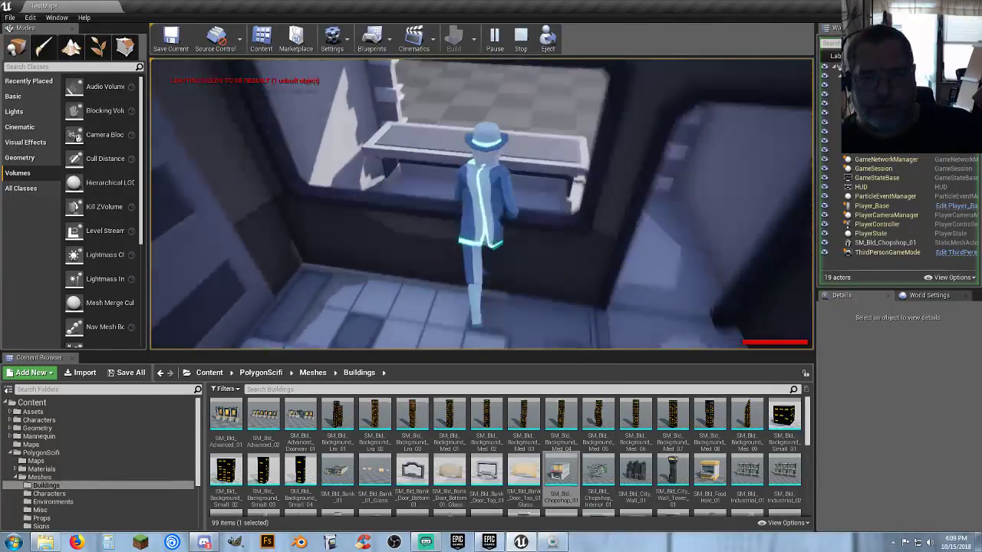
pyautogui.press('space')
pyautogui.press('s')
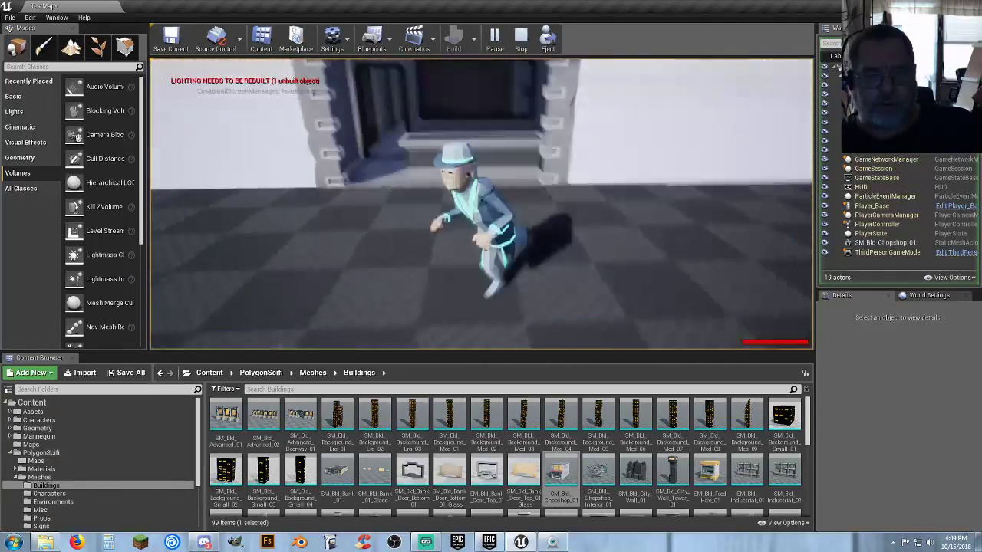
pyautogui.press('Escape')
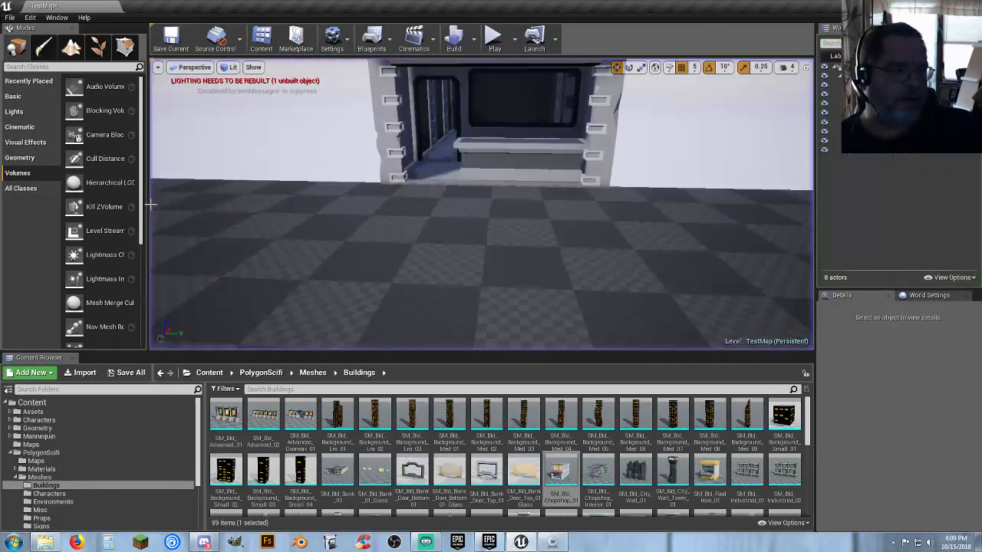
pyautogui.moveTo(206, 213); pyautogui.dragTo(270, 211, button='right')
pyautogui.press('w')
pyautogui.press('s')
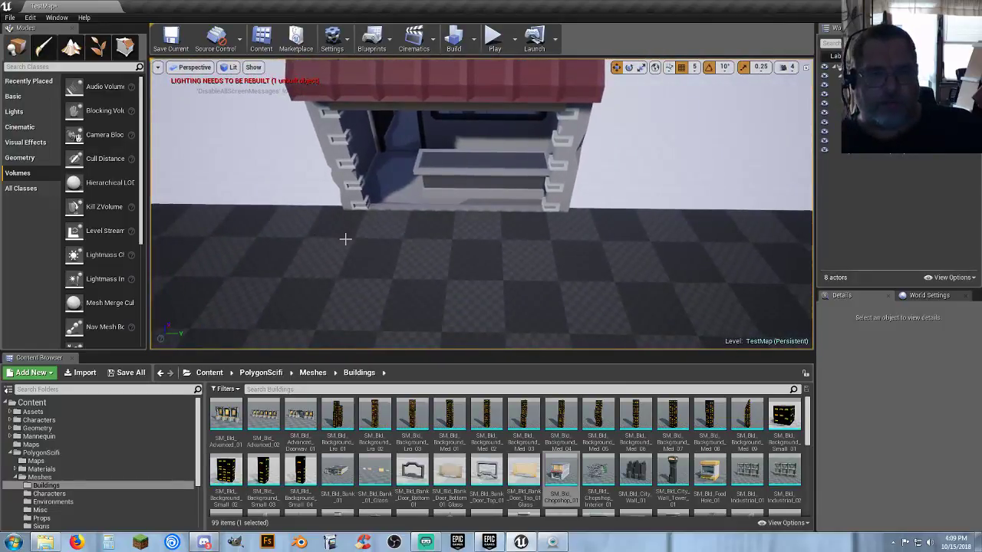
# - Add a second blocking volume on the ground in front of the chop shop and scale it to X 0.5 and Z 0.5
pyautogui.moveTo(91, 110); pyautogui.dragTo(468, 273)
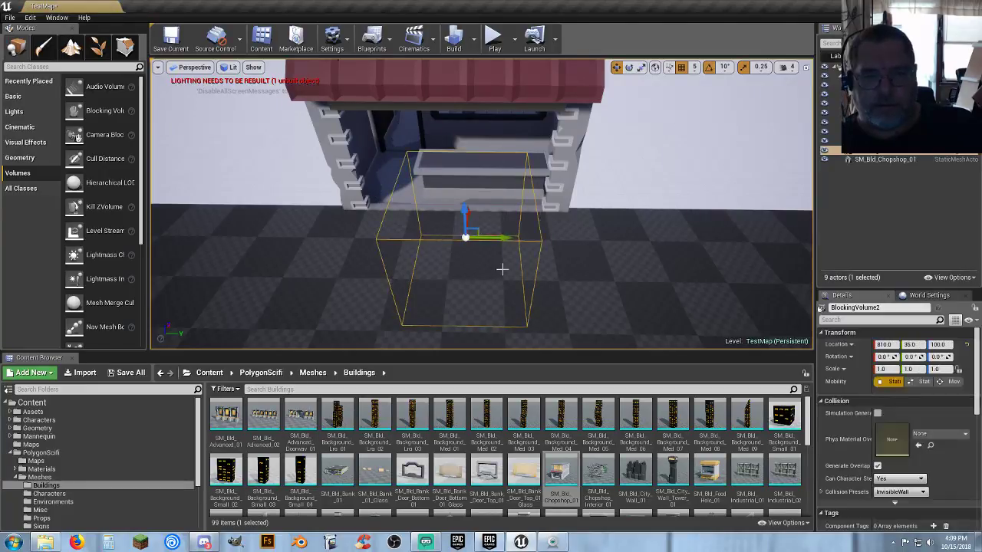
pyautogui.press('a')
pyautogui.moveTo(503, 270); pyautogui.dragTo(560, 181, button='right')
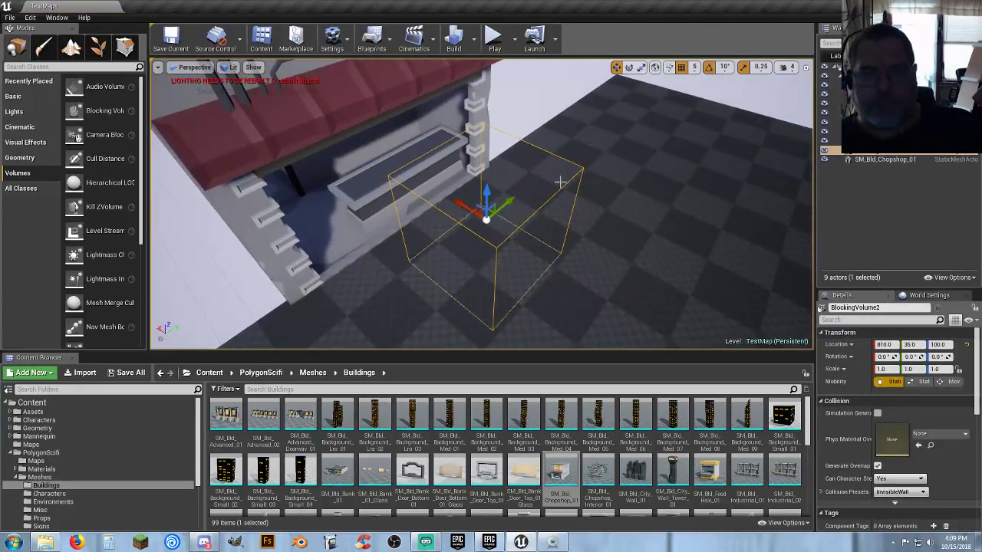
pyautogui.click(642, 67)
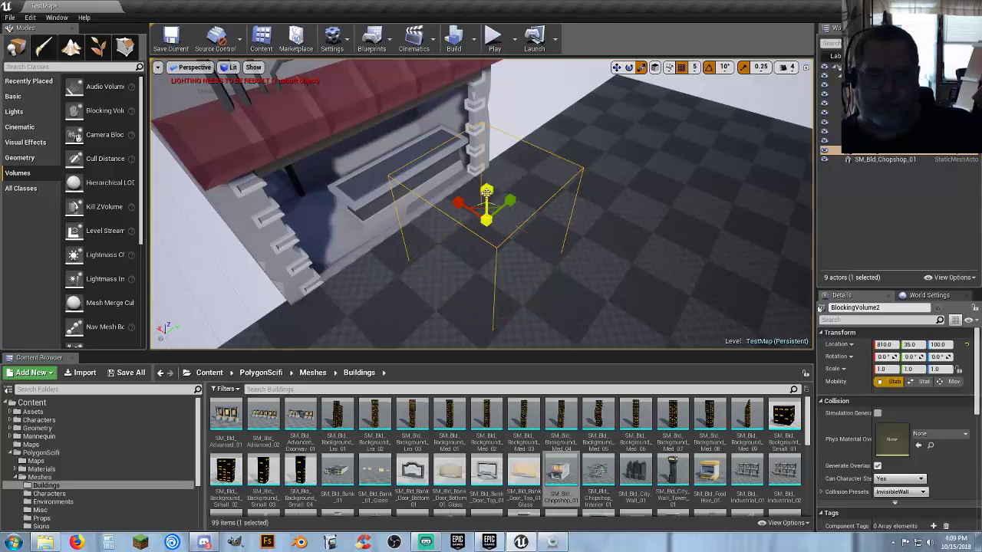
pyautogui.moveTo(486, 192); pyautogui.dragTo(486, 222)
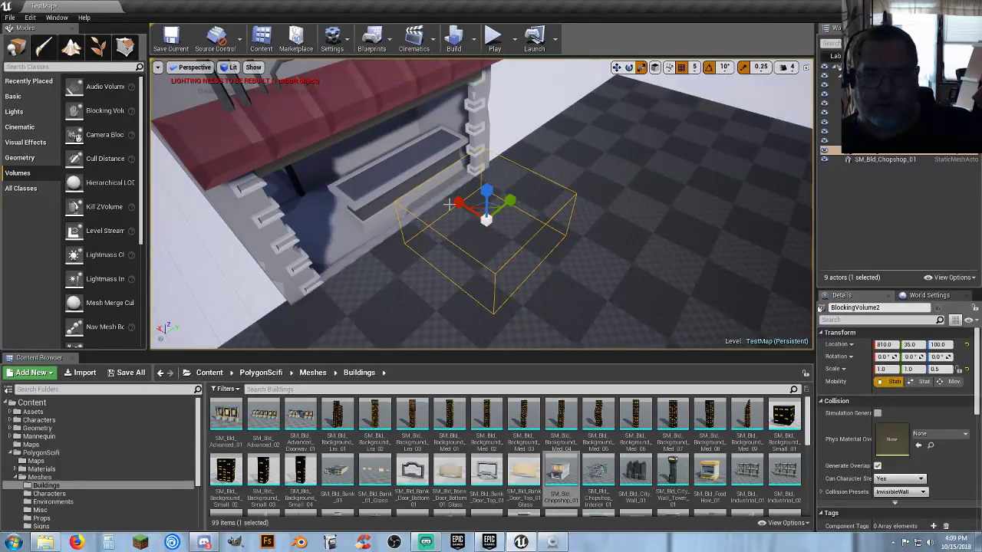
pyautogui.moveTo(457, 202)
pyautogui.mouseDown()
pyautogui.moveTo(472, 204)
pyautogui.moveTo(450, 199)
pyautogui.mouseUp()
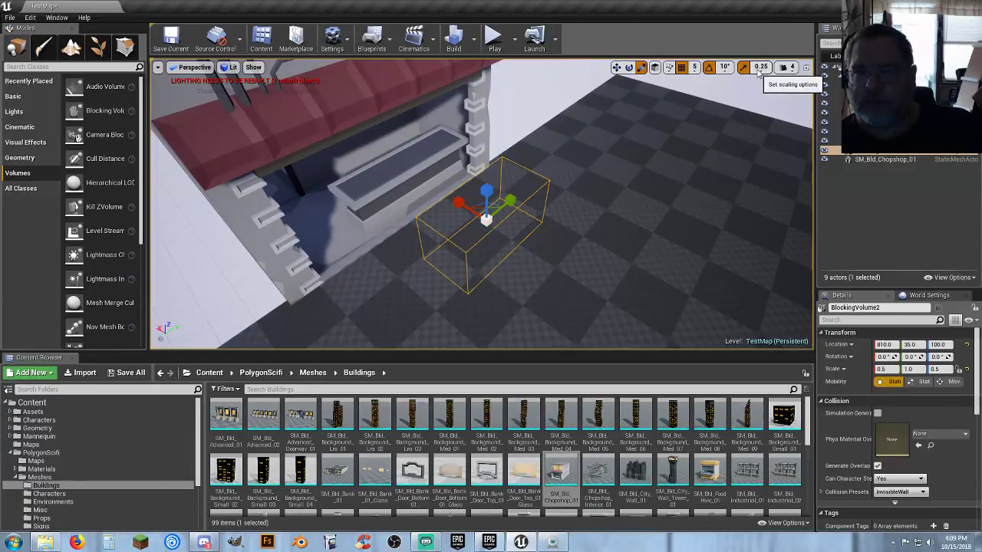
pyautogui.moveTo(456, 206); pyautogui.dragTo(445, 201)
# - Fit the blocking volume over the shop counter by moving it to X 1055, Y 65, Z 40 and setting its Y scale to 1.5
pyautogui.press('w')
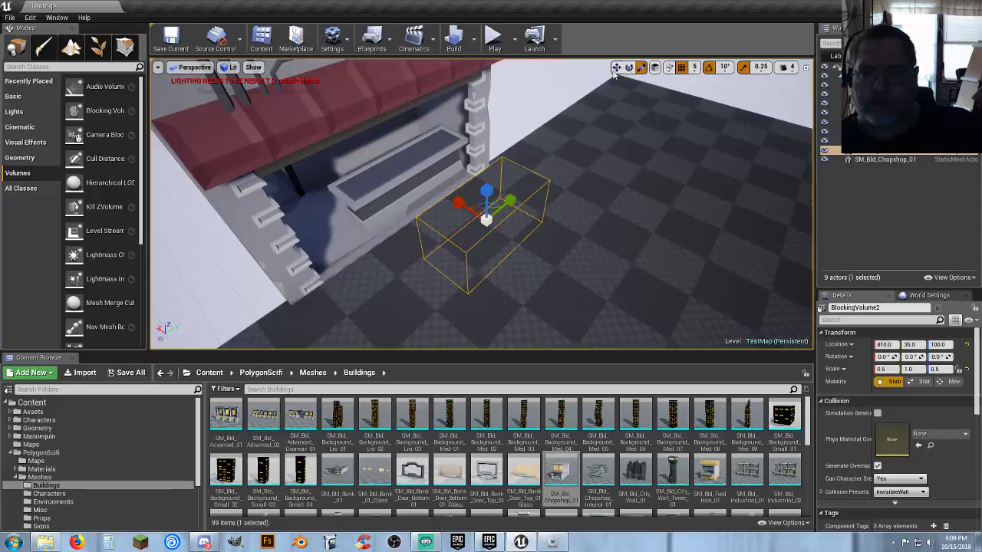
pyautogui.moveTo(458, 204); pyautogui.dragTo(351, 181)
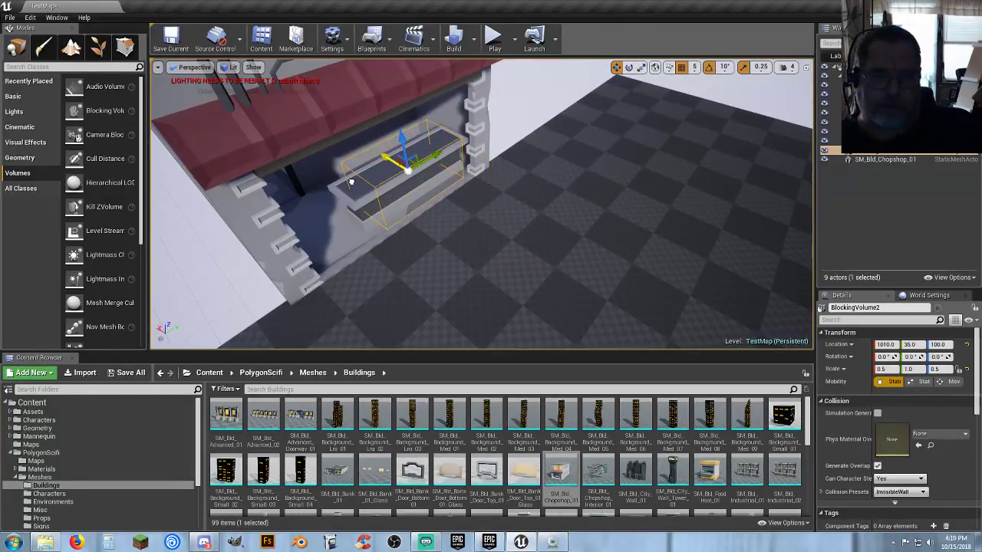
pyautogui.moveTo(350, 182); pyautogui.dragTo(483, 127, button='right')
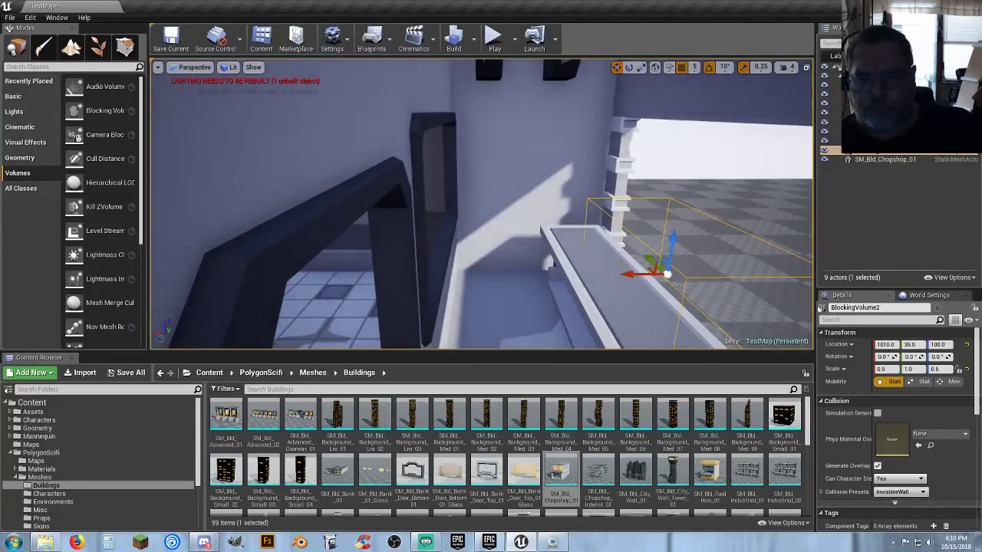
pyautogui.moveTo(625, 274); pyautogui.dragTo(579, 282)
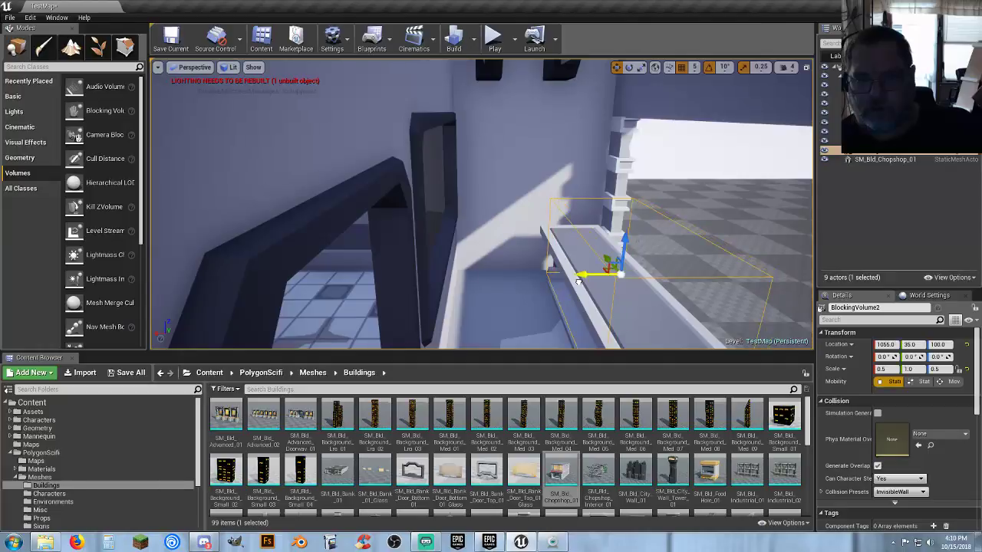
pyautogui.moveTo(578, 282); pyautogui.dragTo(460, 275, button='right')
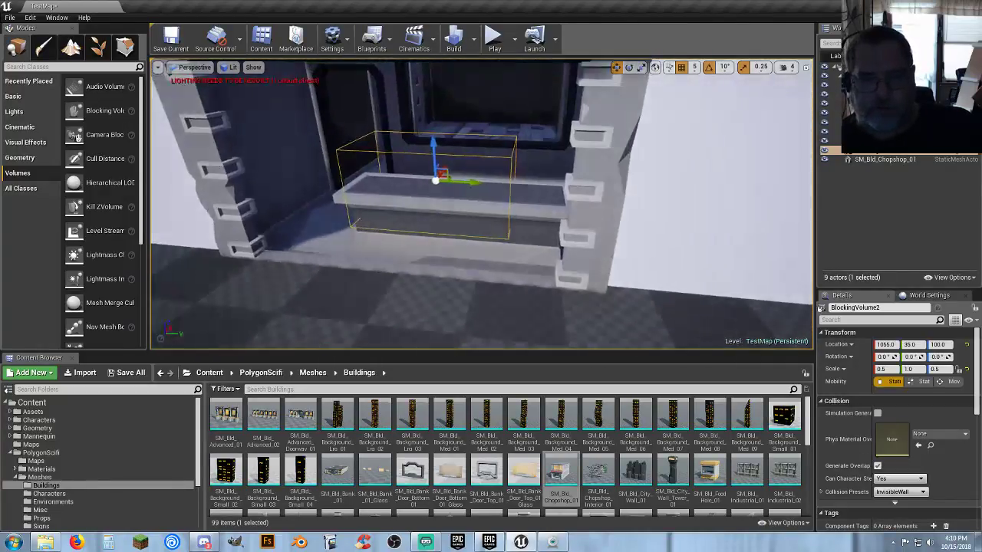
pyautogui.moveTo(530, 266); pyautogui.dragTo(591, 278, button='right')
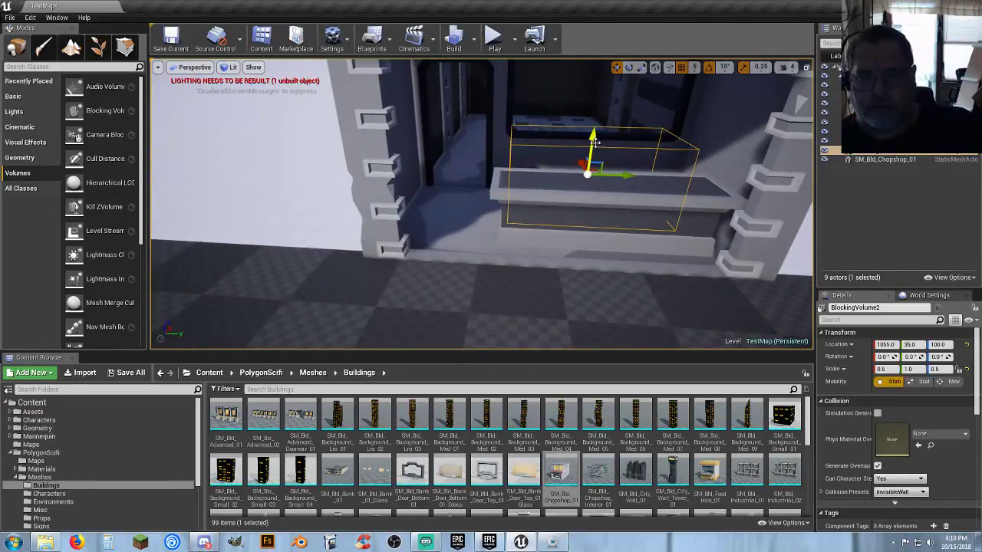
pyautogui.moveTo(594, 142); pyautogui.dragTo(639, 221)
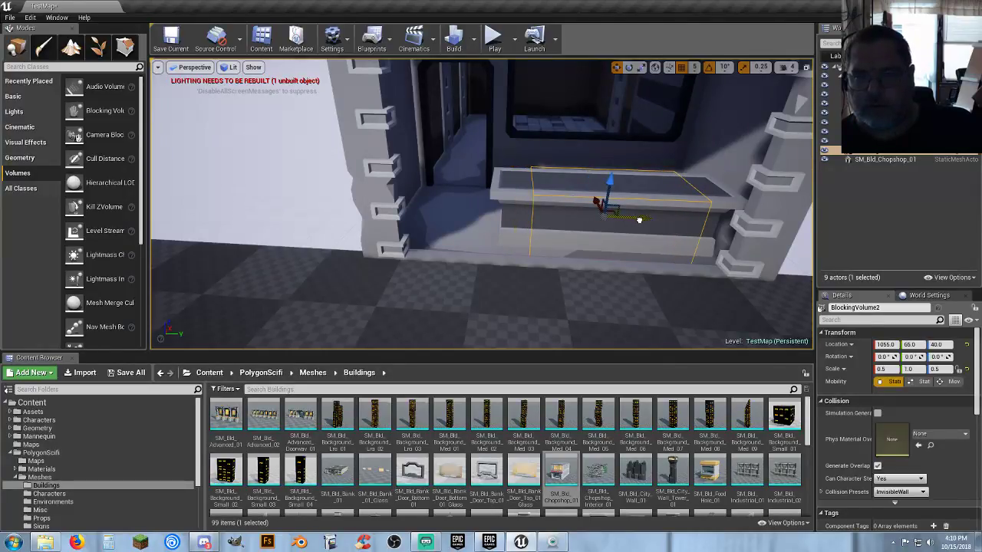
pyautogui.click(641, 67)
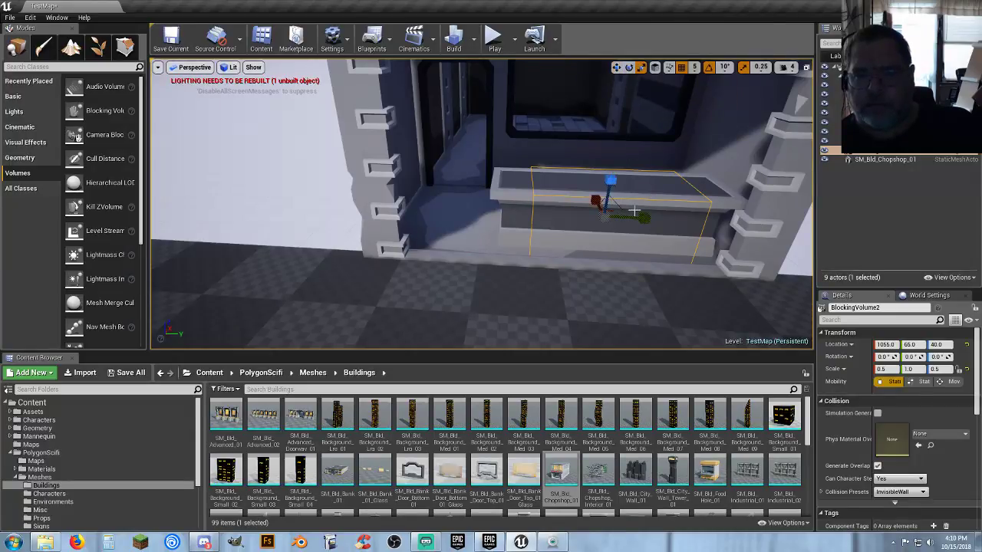
pyautogui.moveTo(641, 217); pyautogui.dragTo(665, 222)
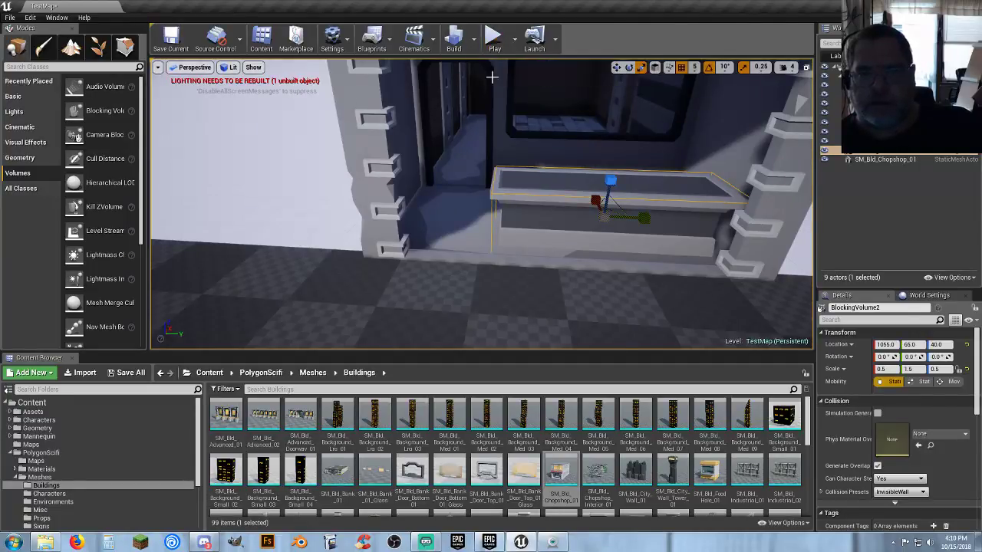
# - Duplicate the counter's blocking volume and move the copy back along X to 1265, behind the interior window wall
pyautogui.click(615, 67)
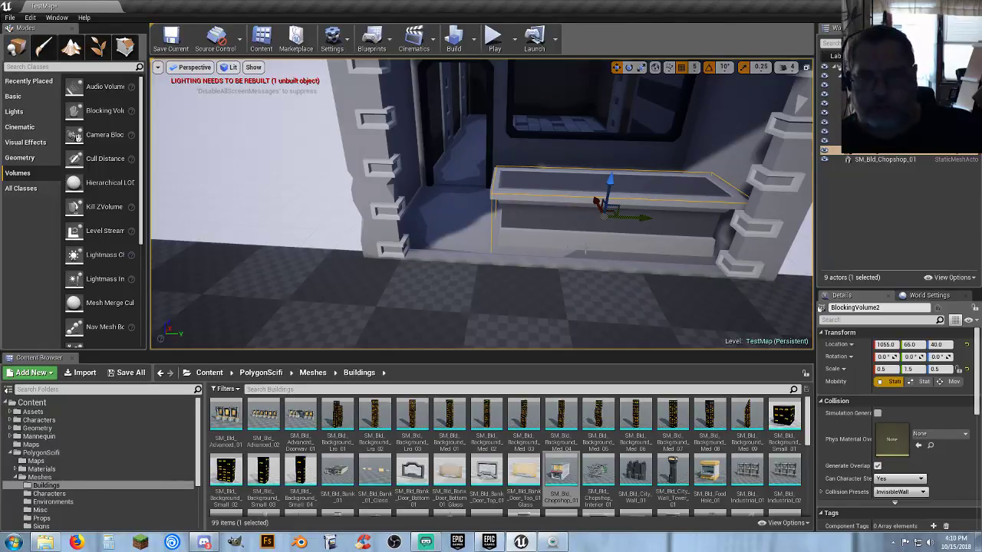
pyautogui.hotkey('ctrl', 'w')
pyautogui.moveTo(595, 202); pyautogui.dragTo(568, 157)
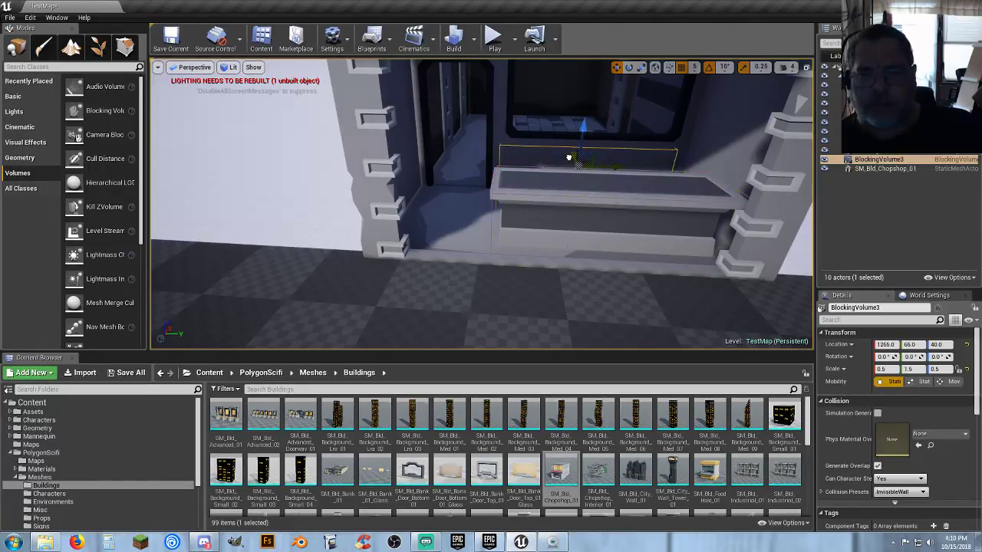
pyautogui.moveTo(481, 203); pyautogui.dragTo(613, 204, button='right')
pyautogui.moveTo(568, 158); pyautogui.dragTo(568, 123, button='right')
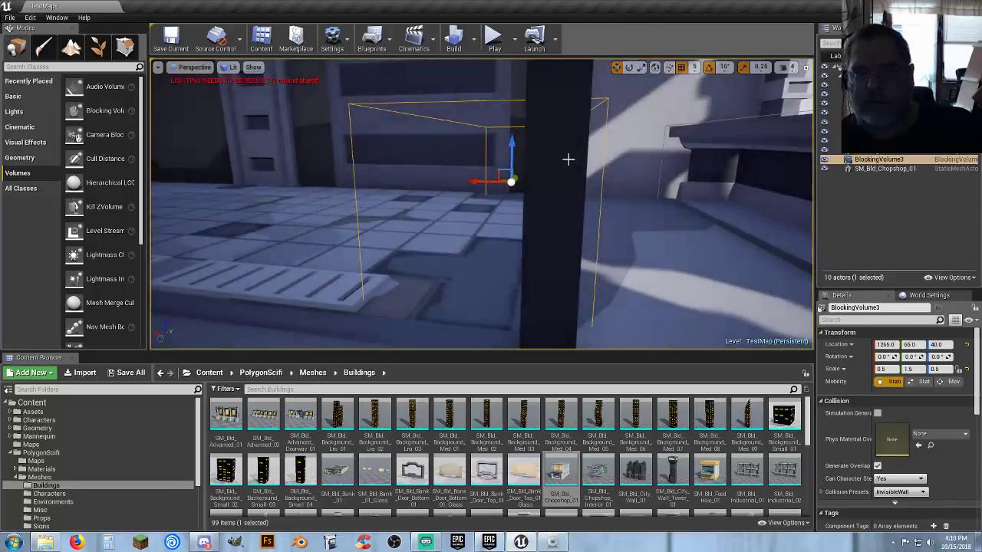
# - Set the scale snap to 0.125, thin the copied volume to an X scale of 0.125 and move it to X 1230 in the window wall
pyautogui.click(641, 67)
pyautogui.moveTo(477, 180); pyautogui.dragTo(521, 181)
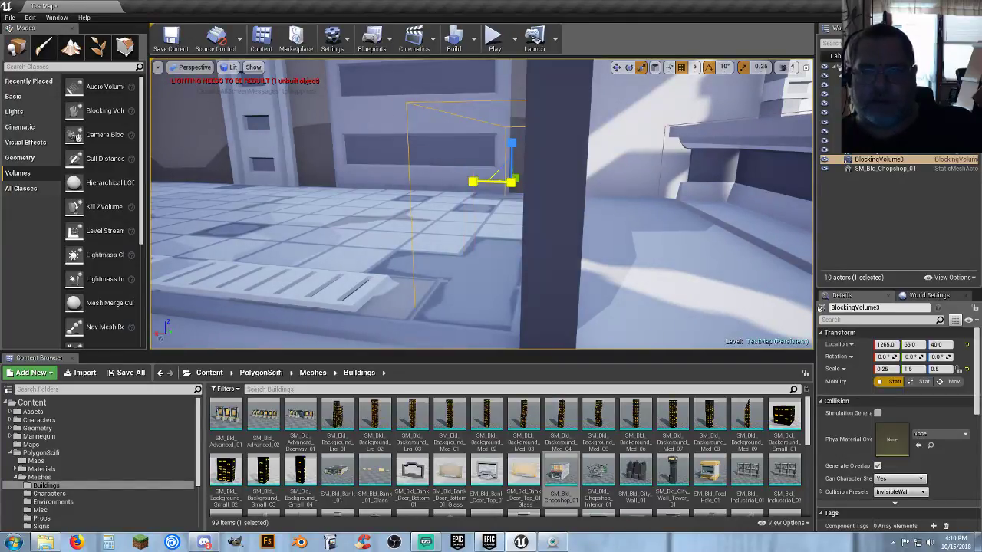
pyautogui.moveTo(567, 162); pyautogui.dragTo(543, 162, button='right')
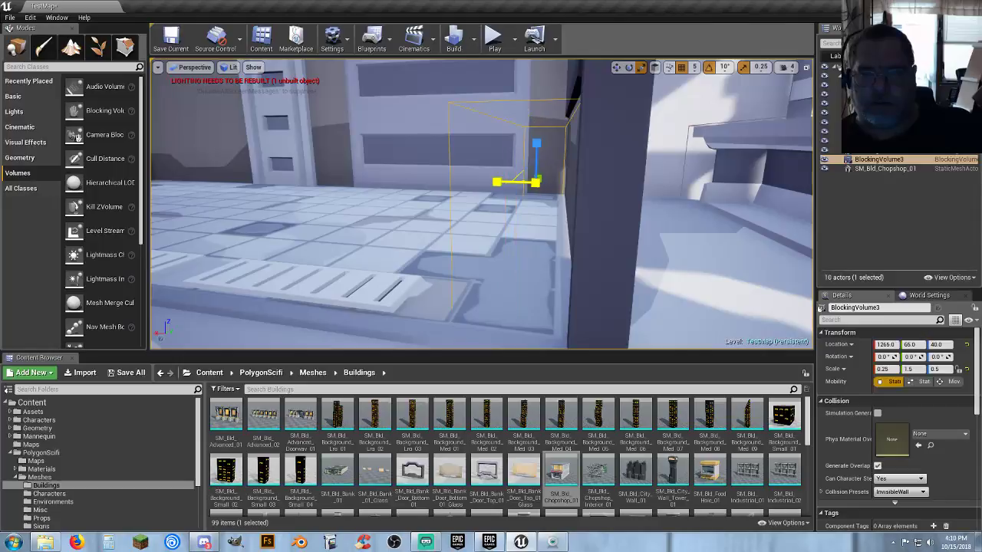
pyautogui.click(760, 67)
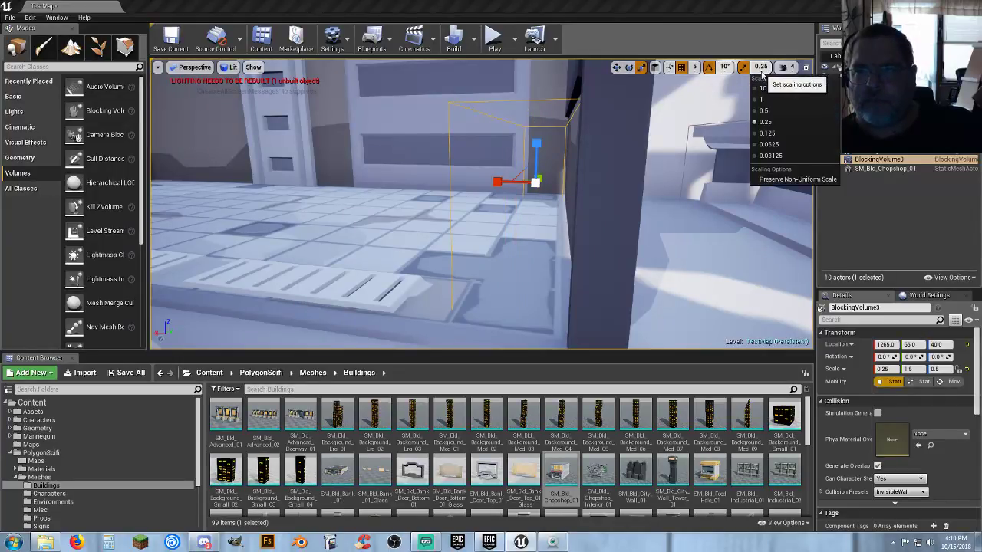
pyautogui.click(767, 132)
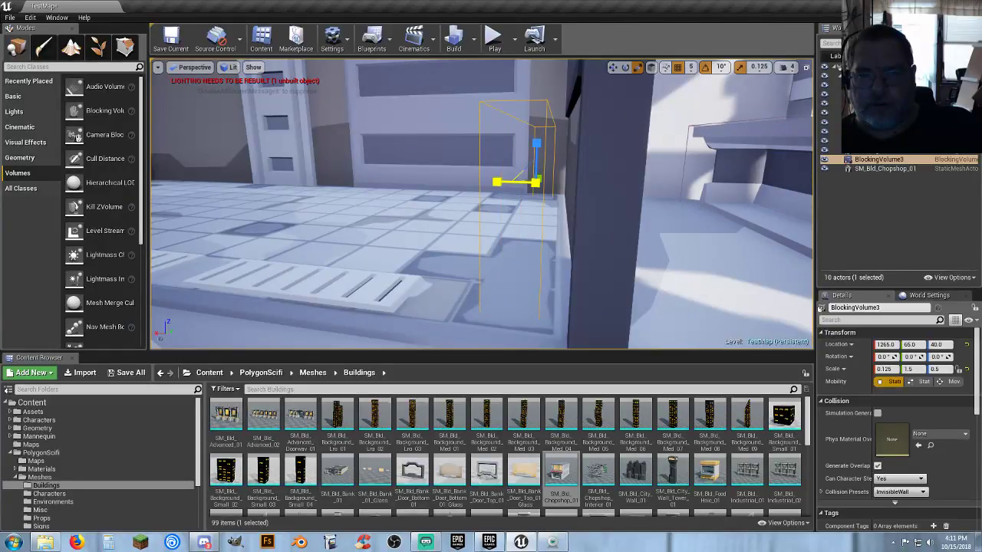
pyautogui.click(612, 67)
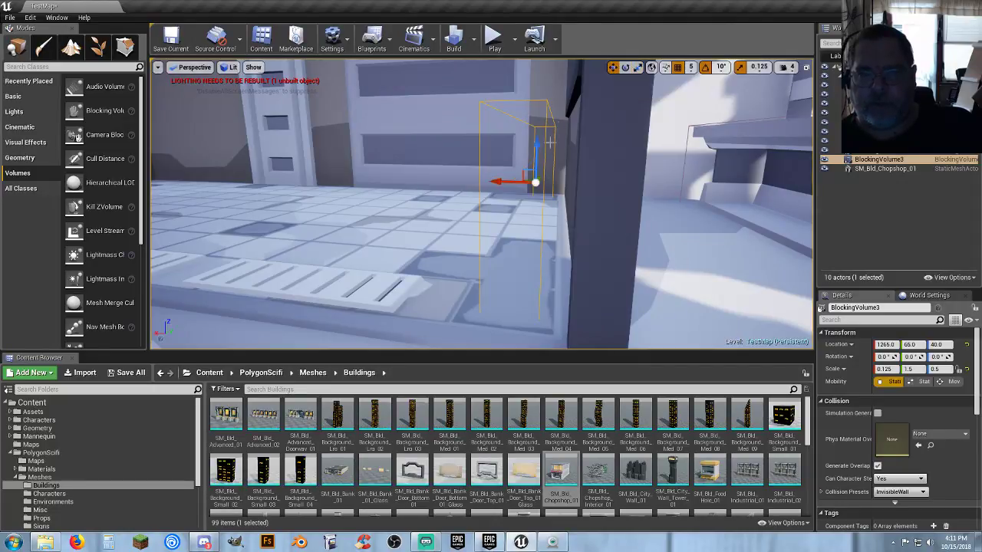
pyautogui.moveTo(500, 178); pyautogui.dragTo(527, 183)
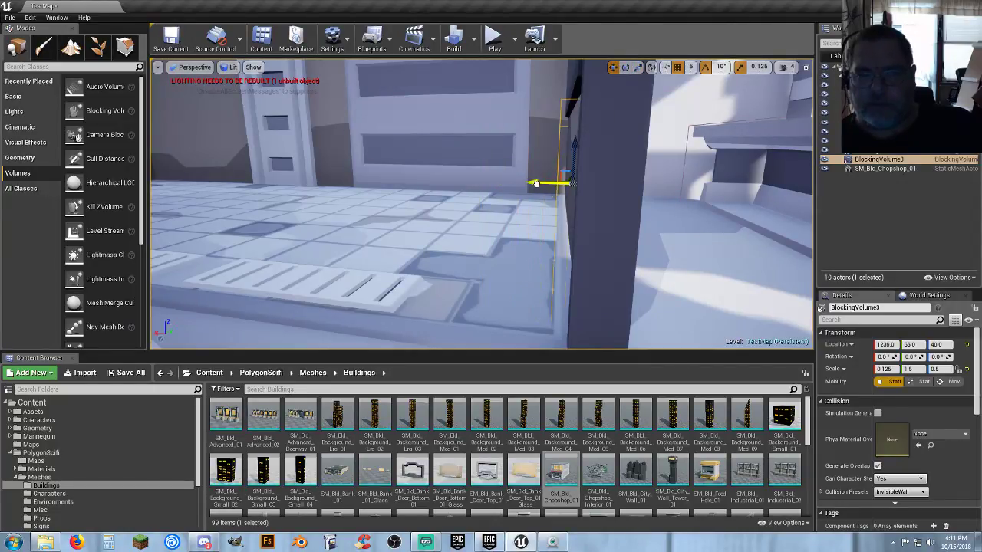
# - Enlarge the window wall's blocking volume to a scale of Y 1.75 and Z 1.0 and raise it to Z 140
pyautogui.moveTo(631, 184); pyautogui.dragTo(591, 207, button='right')
pyautogui.click(637, 68)
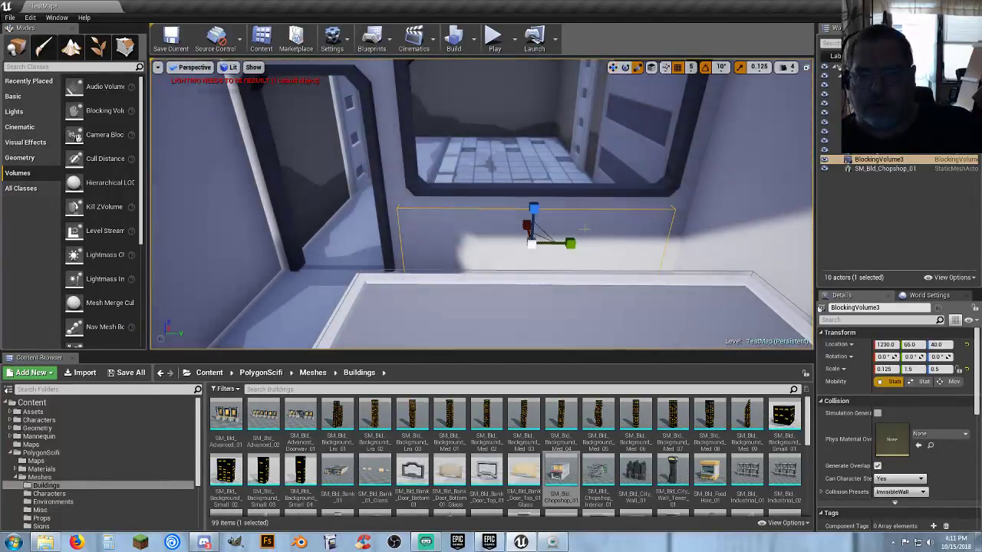
pyautogui.moveTo(570, 240); pyautogui.dragTo(579, 241)
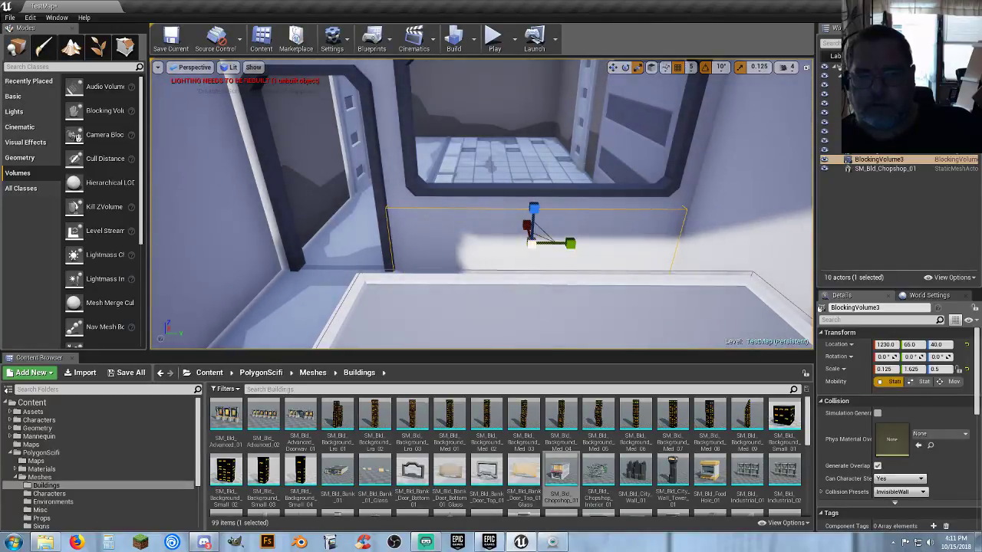
pyautogui.moveTo(579, 241); pyautogui.dragTo(583, 211, button='right')
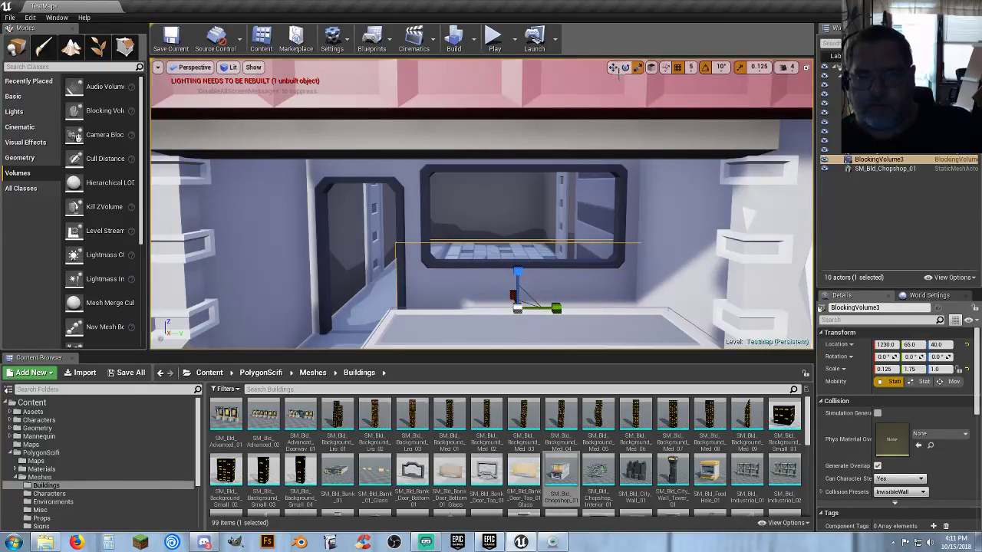
pyautogui.click(612, 68)
pyautogui.moveTo(517, 274); pyautogui.dragTo(518, 205)
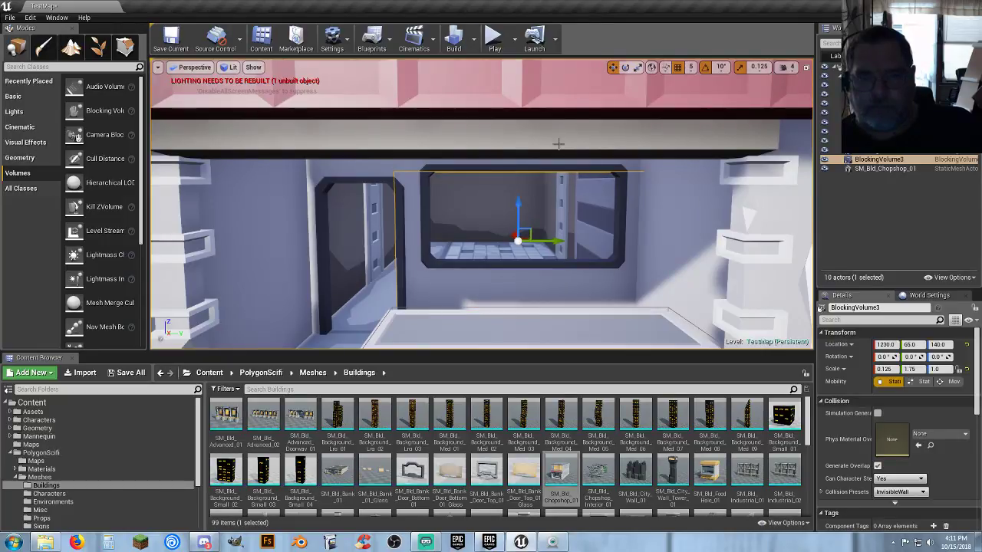
pyautogui.click(638, 67)
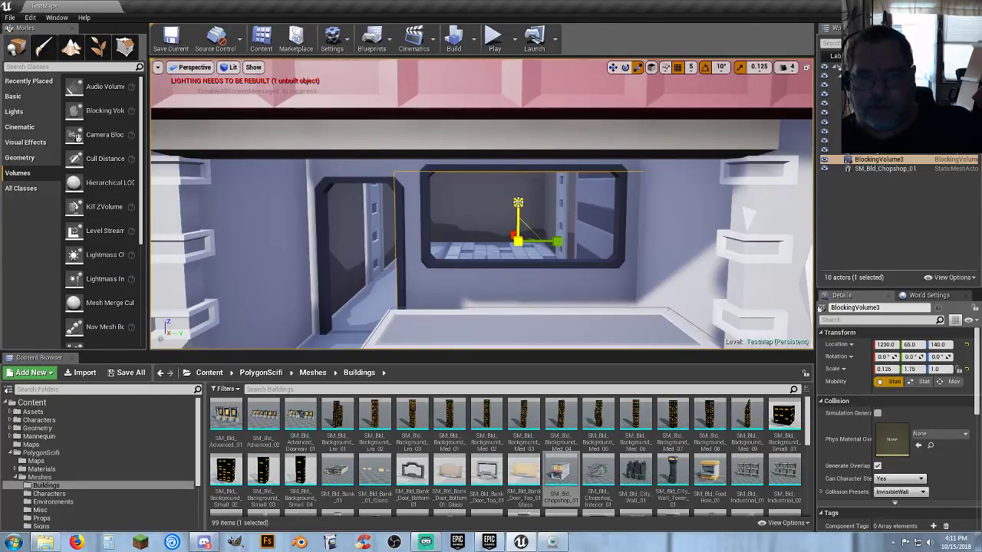
# - Play-test the level by running the character through the chop shop's doorway, around the back room and out again
pyautogui.click(493, 46)
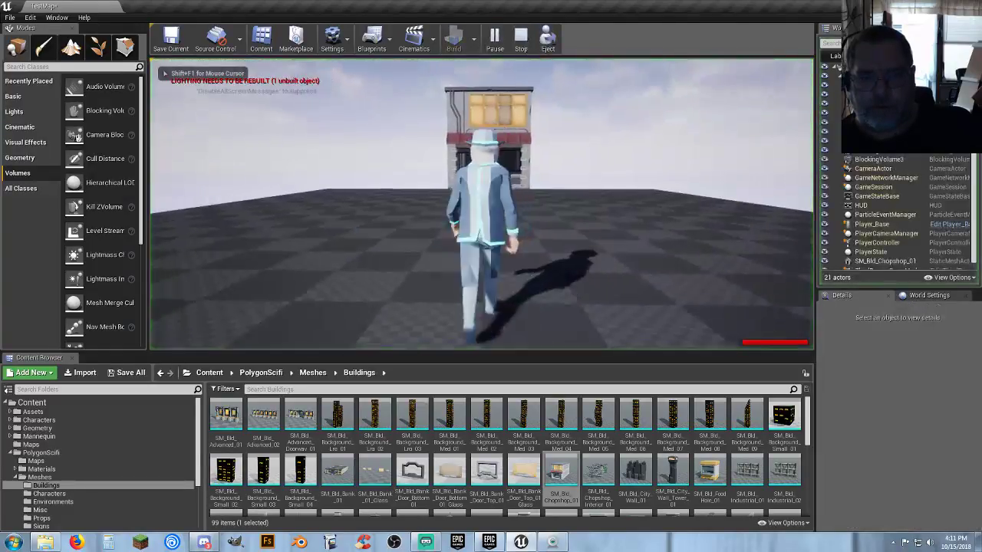
pyautogui.press('w')
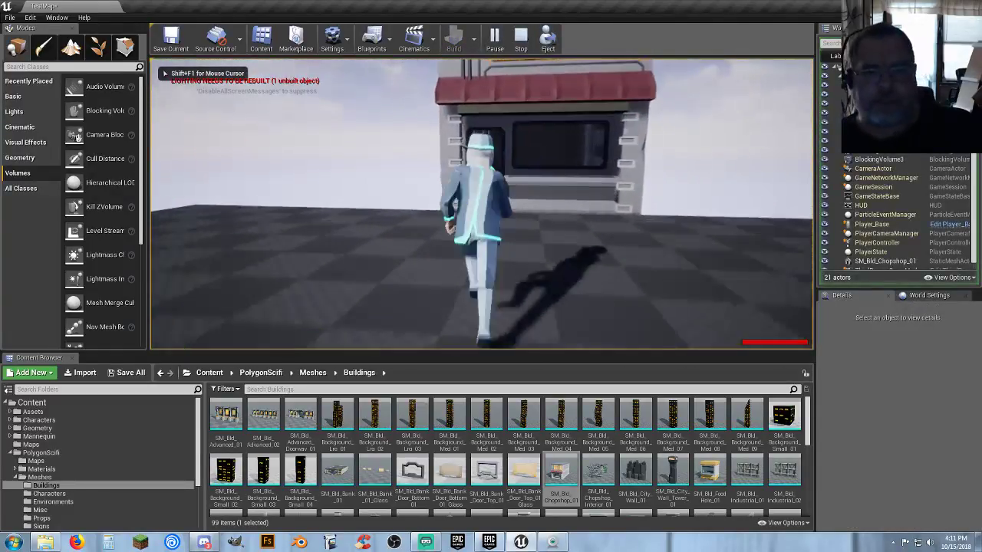
pyautogui.press('w')
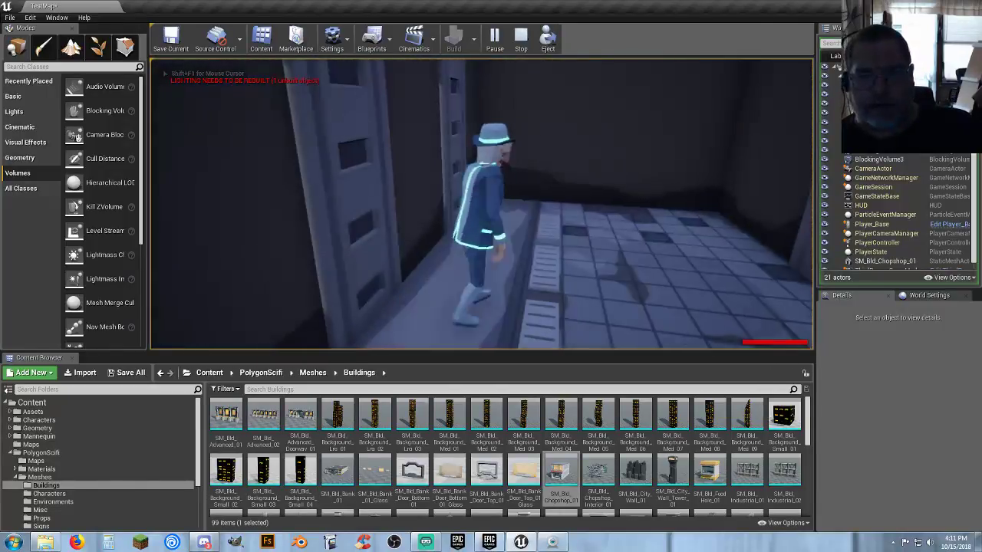
pyautogui.press('w')
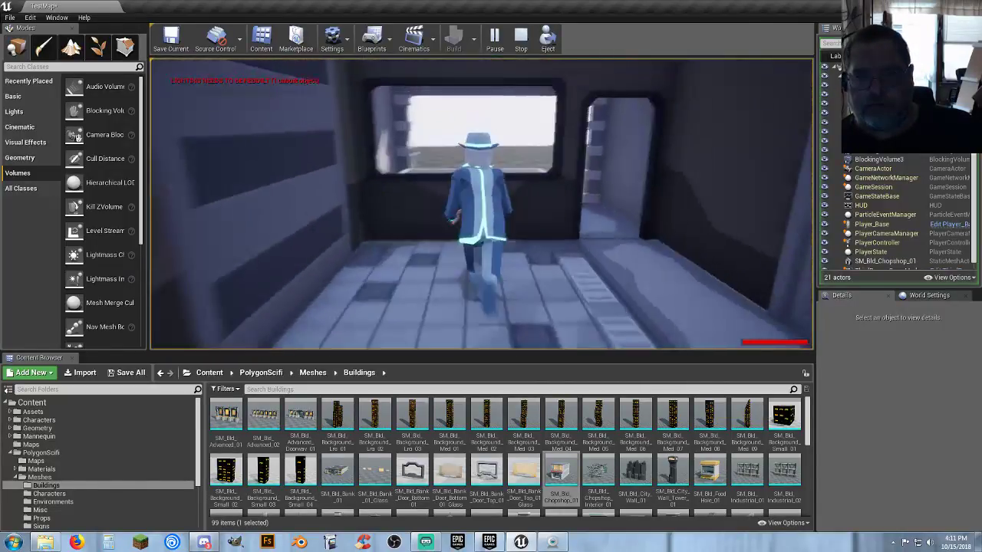
pyautogui.press('d')
pyautogui.press('w')
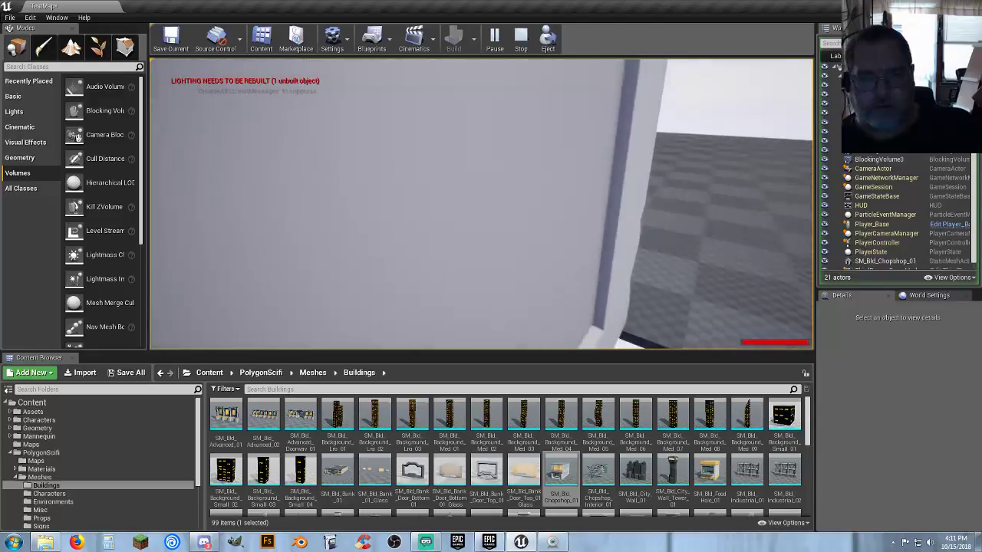
pyautogui.press('w')
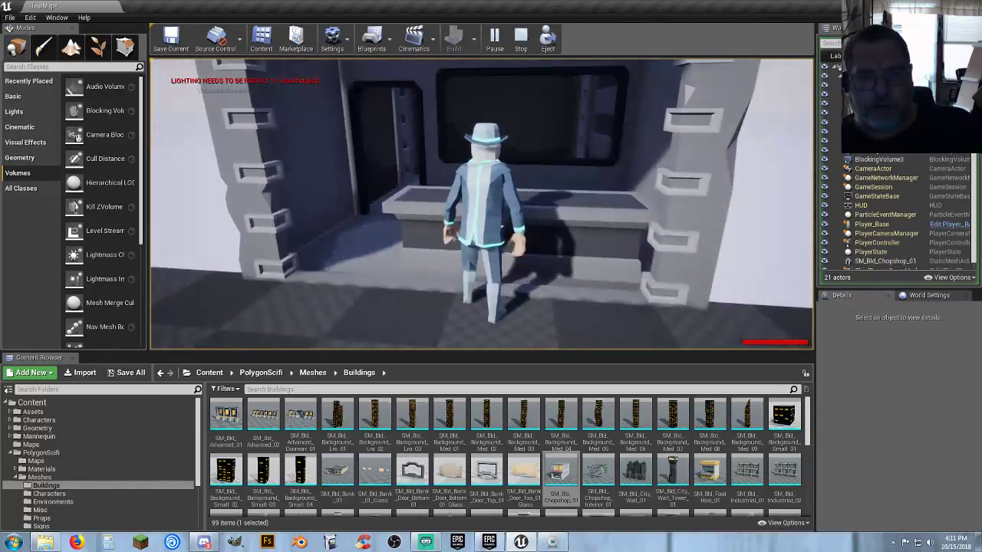
# - Test the counter's blocking volume by jumping the character onto and off the counter, and end the play session
pyautogui.press('w')
pyautogui.press('space')
pyautogui.press('d')
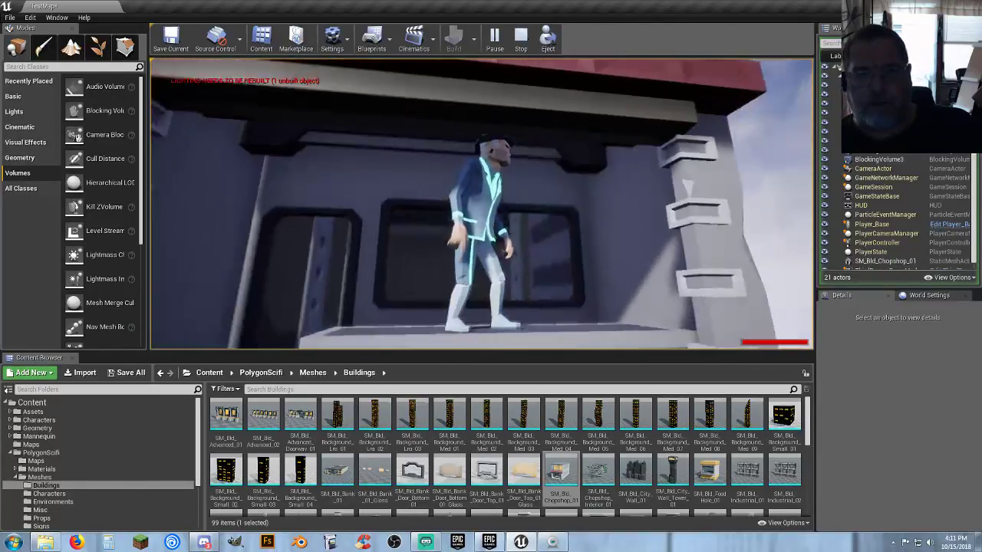
pyautogui.press('s')
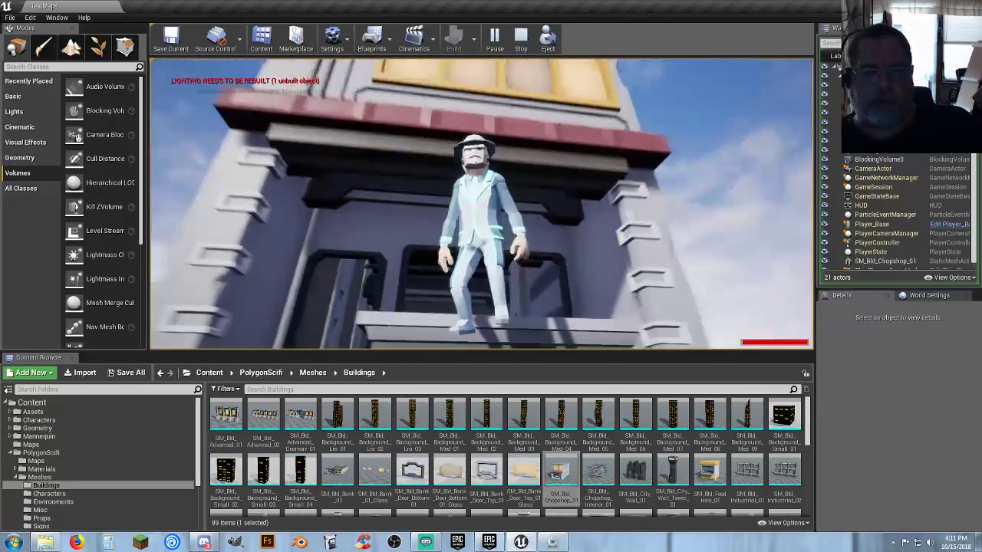
pyautogui.press('s')
pyautogui.press('a')
pyautogui.press('w')
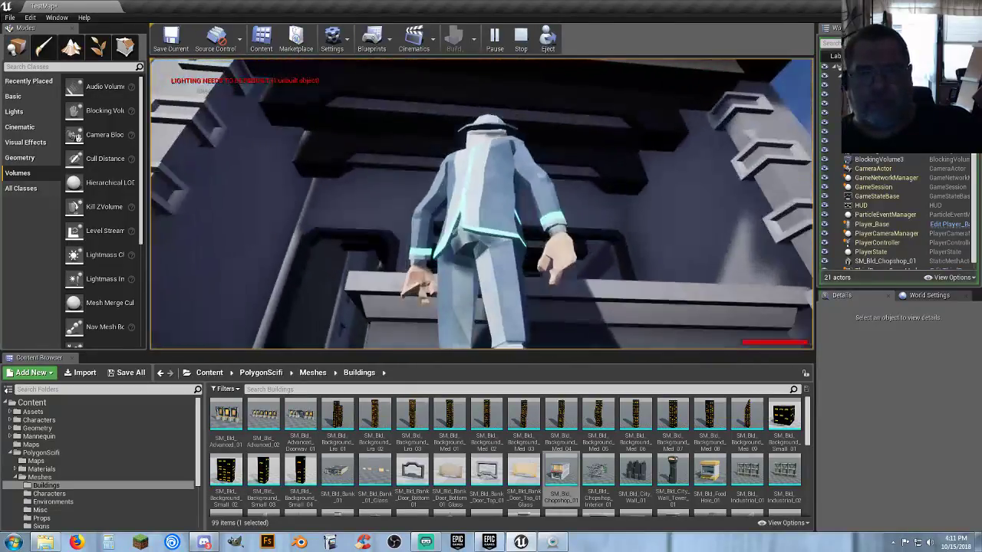
pyautogui.press('space')
pyautogui.press('s')
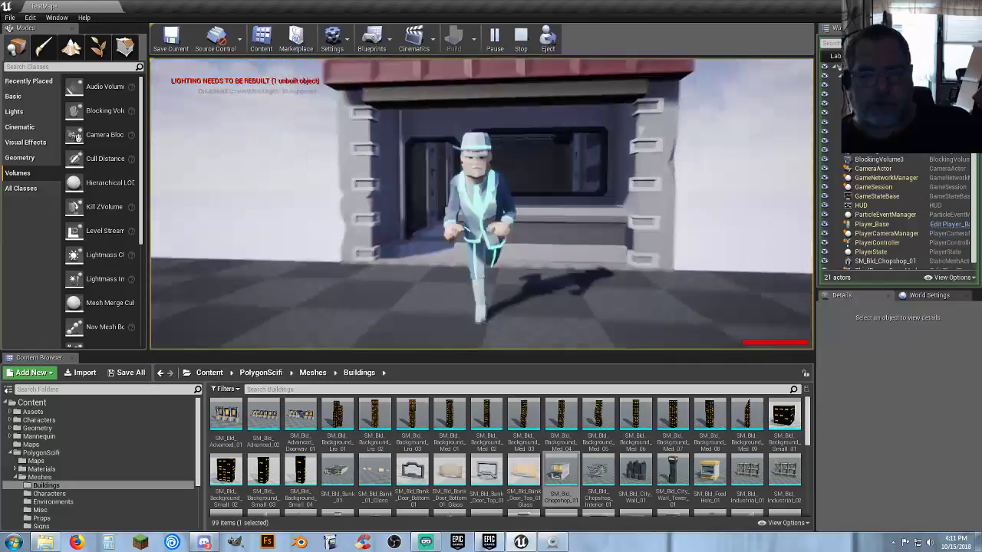
pyautogui.press('s')
pyautogui.press('Escape')
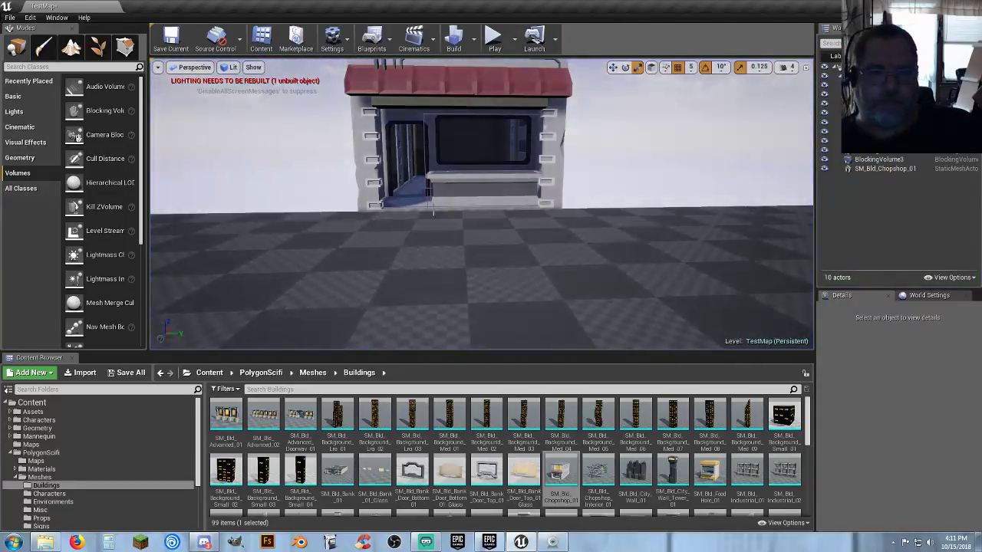
# - Delete all the blocking volumes placed for the chop shop's floor, counter and window wall
pyautogui.click(871, 141)
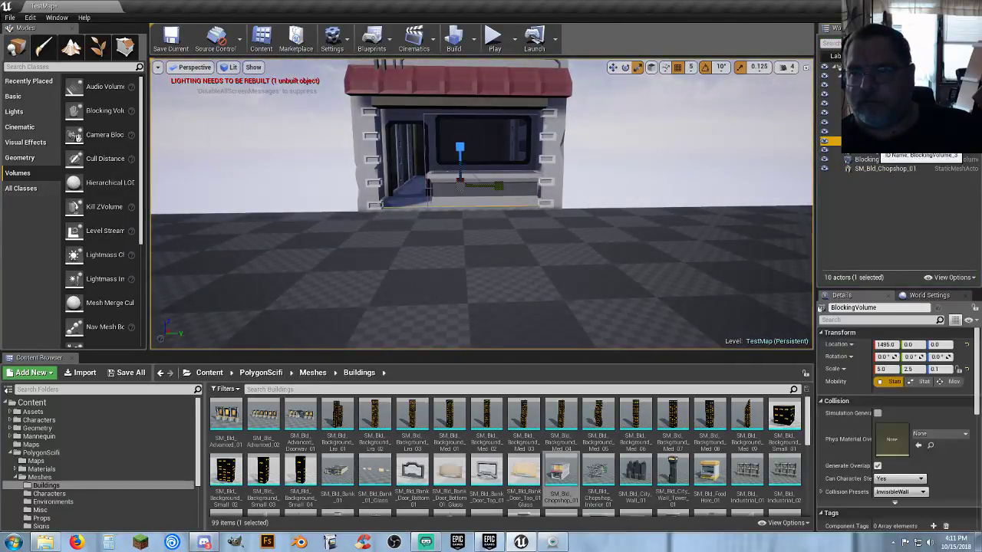
pyautogui.keyDown('shift'); pyautogui.click(876, 160); pyautogui.keyUp('shift')
pyautogui.press('Delete')
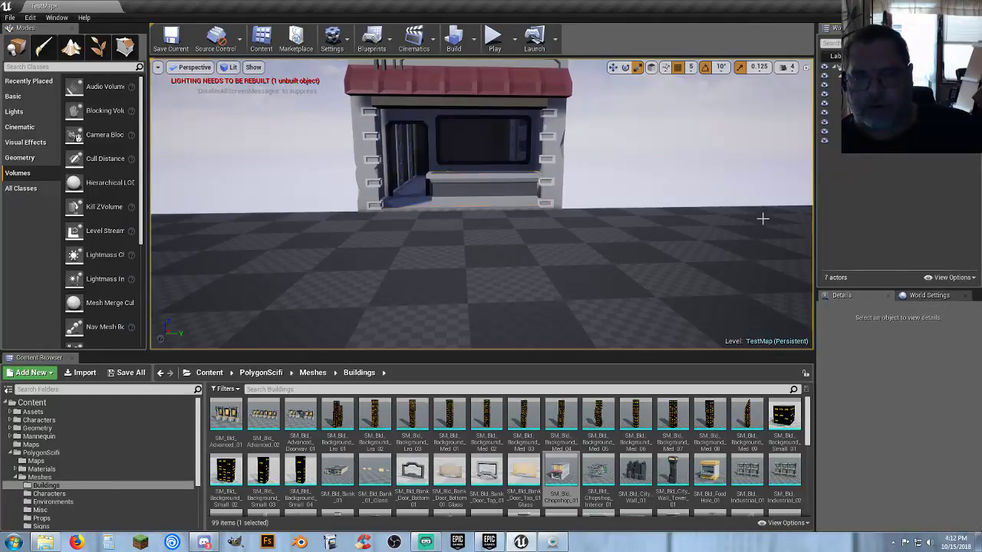
# - Set the SM_Bld_Chopshop_01 mesh's collision preset to BlockAll and complexity to Use Complex Collision As Simple, saving and closing the asset
pyautogui.doubleClick(559, 464)
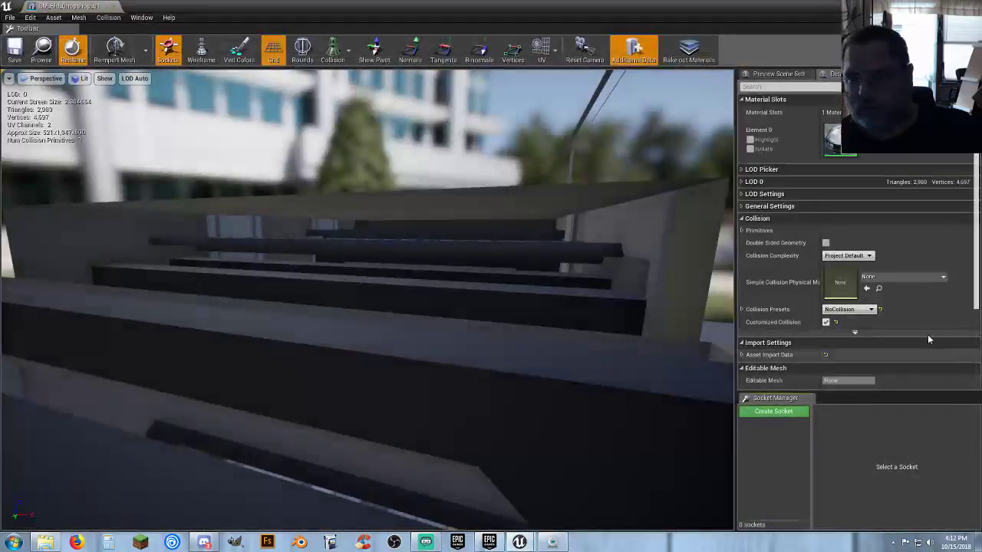
pyautogui.click(864, 310)
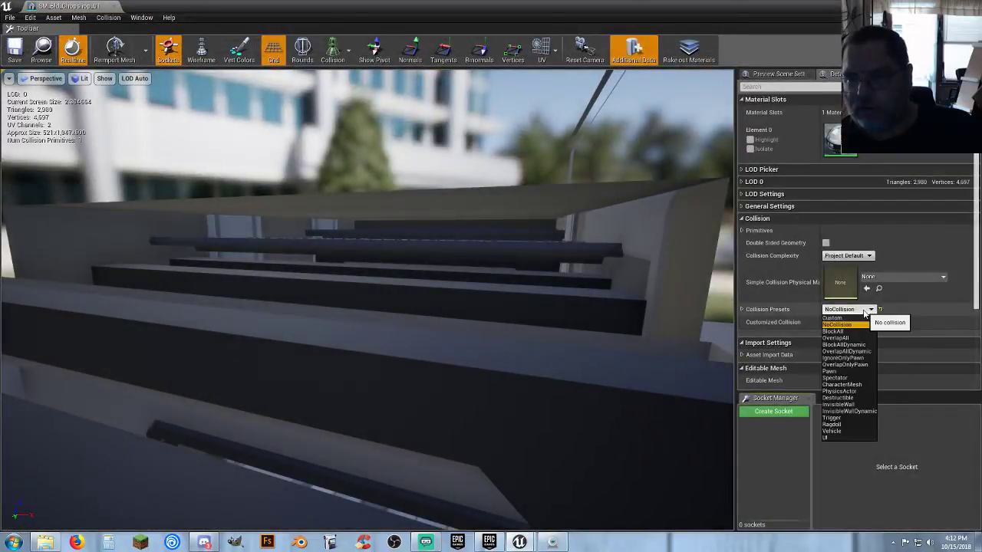
pyautogui.click(839, 332)
pyautogui.click(857, 260)
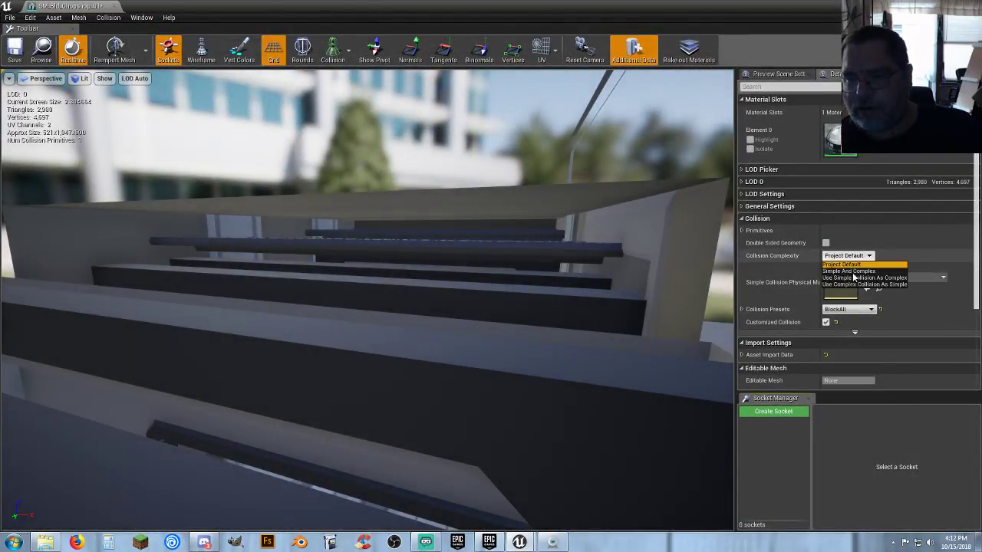
pyautogui.click(836, 283)
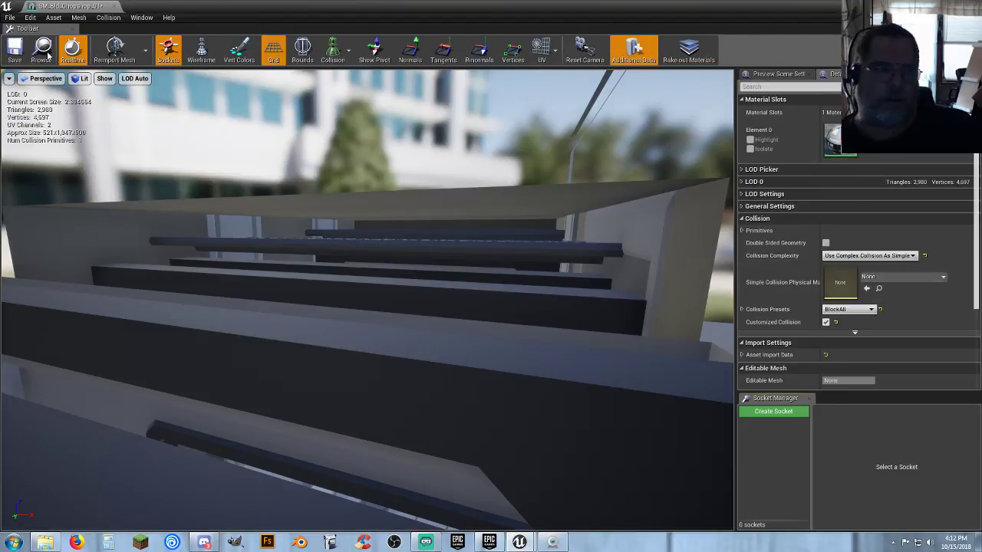
pyautogui.click(14, 52)
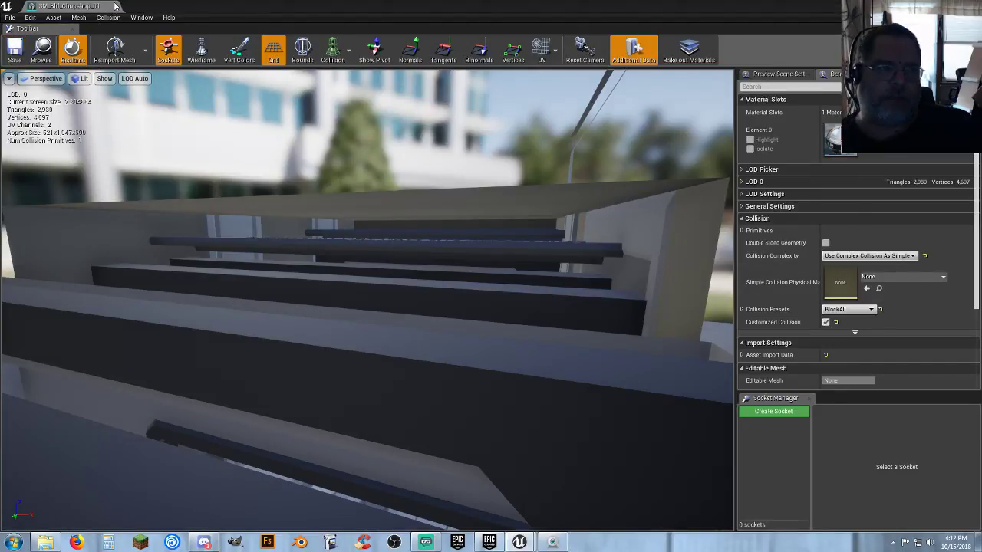
pyautogui.click(115, 7)
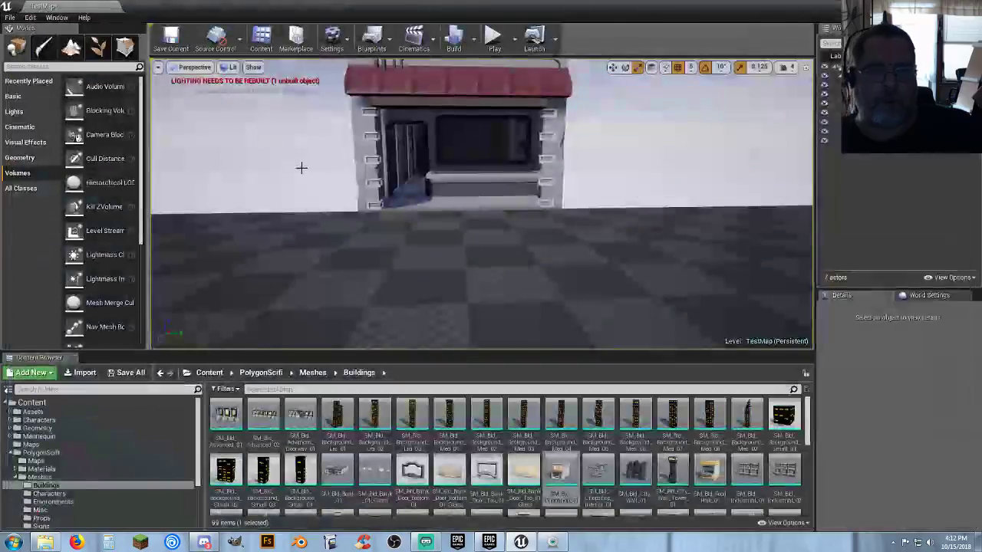
# - Delete the chop shop building from the test level
pyautogui.press('w')
pyautogui.moveTo(300, 166); pyautogui.dragTo(349, 156, button='right')
pyautogui.press('s')
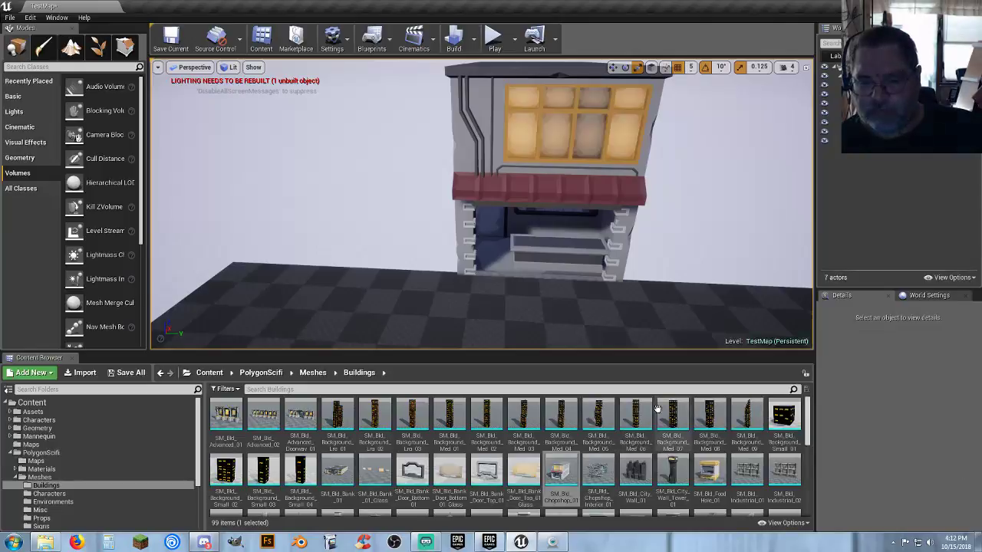
pyautogui.click(533, 127)
pyautogui.moveTo(533, 127); pyautogui.dragTo(546, 146, button='right')
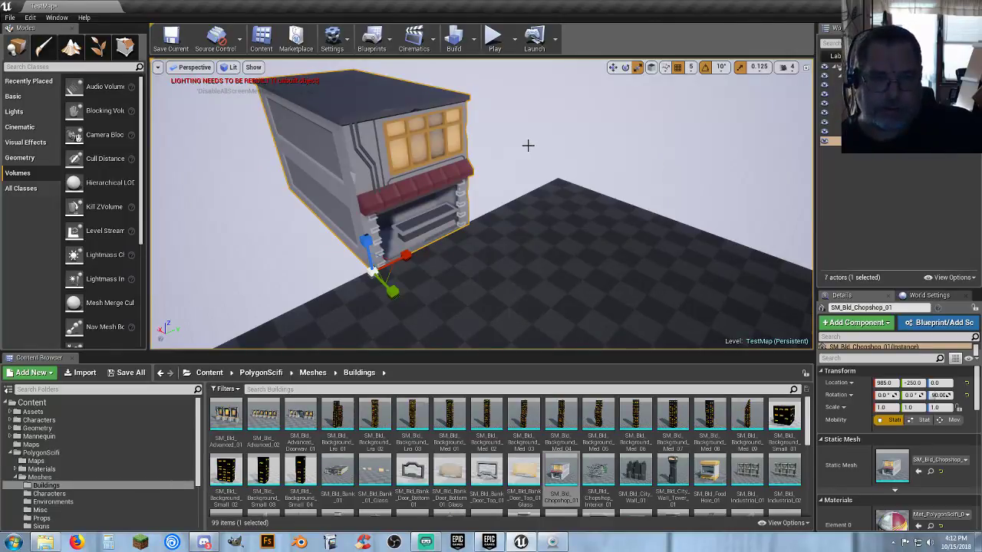
pyautogui.press('Delete')
# - Play the emptied level, aim and fire the character's weapon several times, and end the play session
pyautogui.keyDown('alt'); pyautogui.moveTo(519, 151); pyautogui.dragTo(511, 160); pyautogui.keyUp('alt')
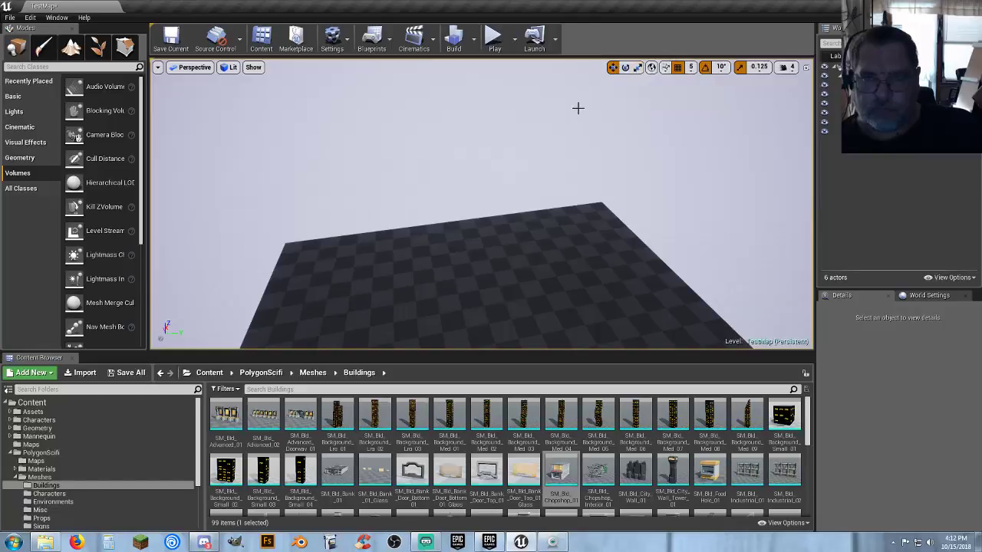
pyautogui.moveTo(578, 105)
pyautogui.keyDown('alt'); pyautogui.mouseDown()
pyautogui.moveTo(560, 107)
pyautogui.moveTo(577, 110)
pyautogui.mouseUp(); pyautogui.keyUp('alt')
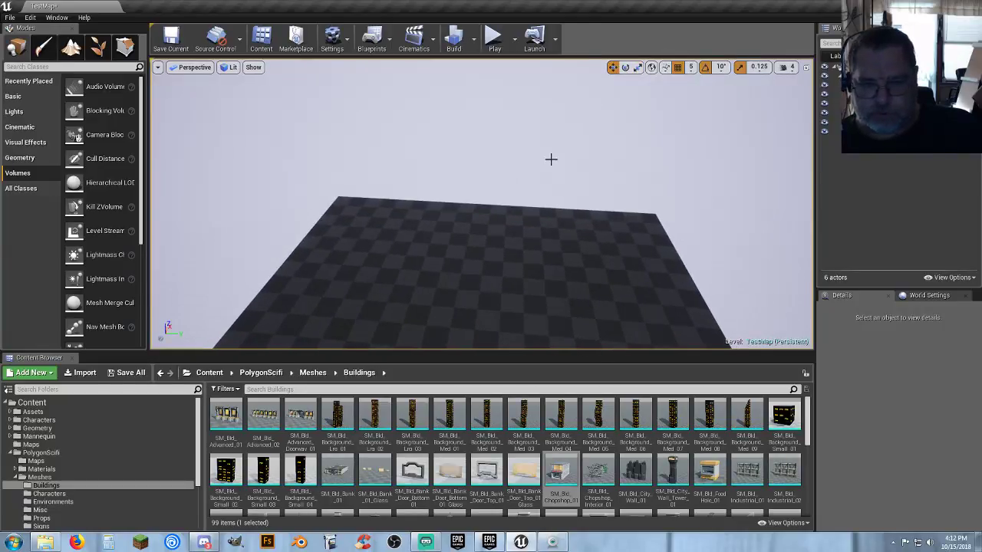
pyautogui.click(493, 37)
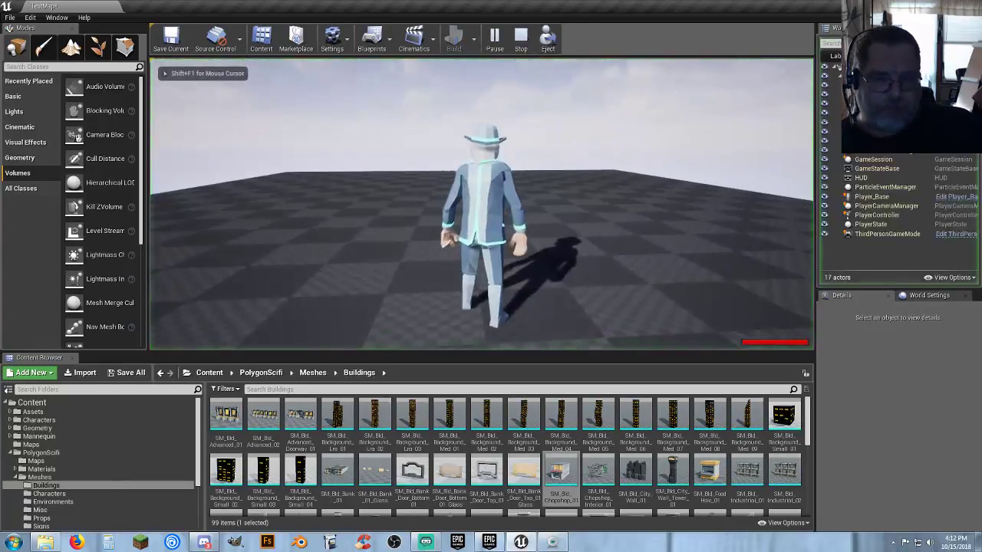
pyautogui.rightClick(481, 203)
pyautogui.click(481, 204)
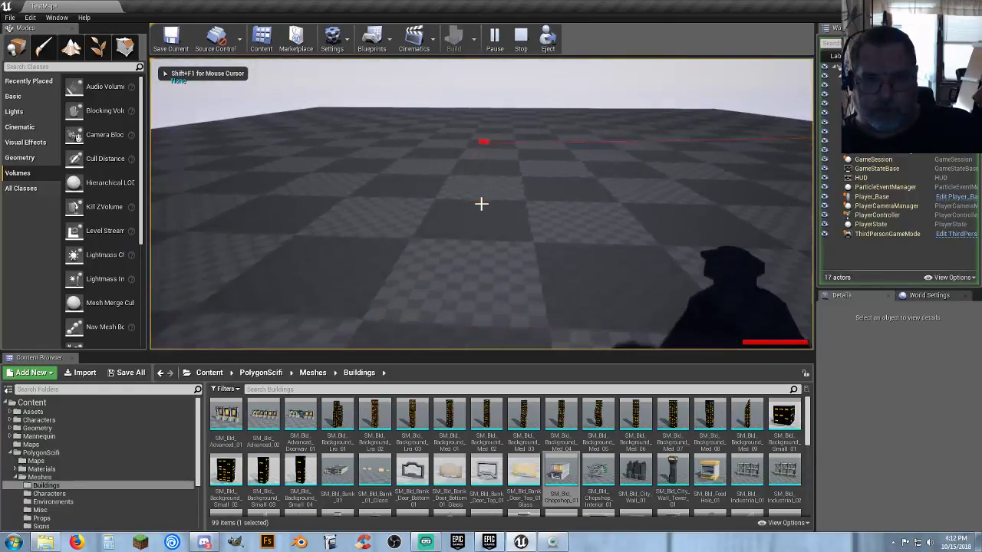
pyautogui.click(481, 203)
pyautogui.click(481, 203)
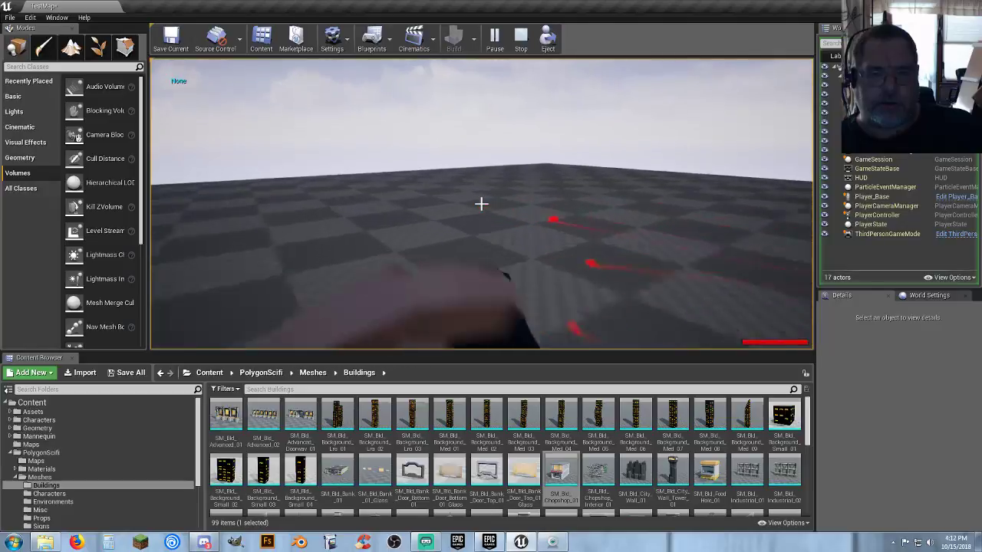
pyautogui.click(481, 203)
pyautogui.click(481, 203)
pyautogui.press('d')
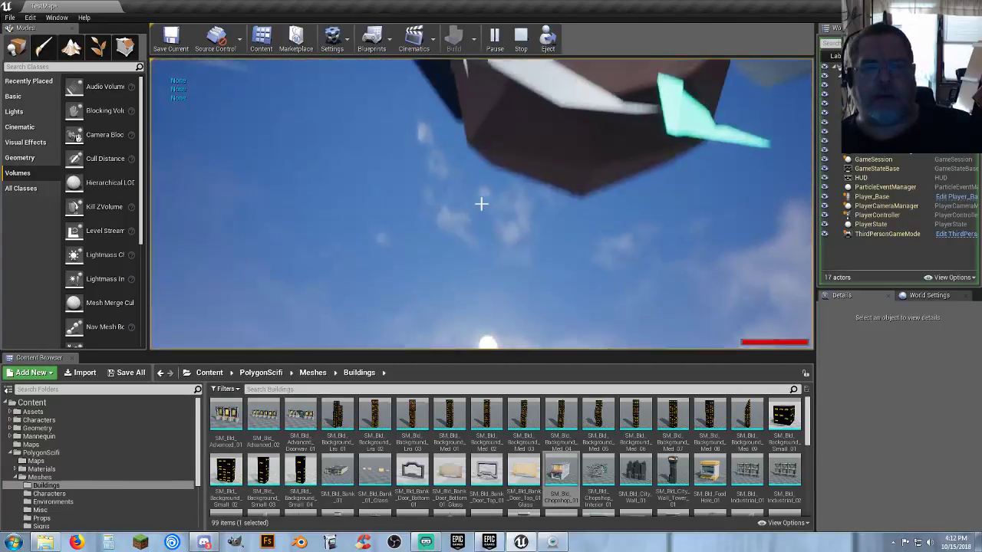
pyautogui.click(481, 203)
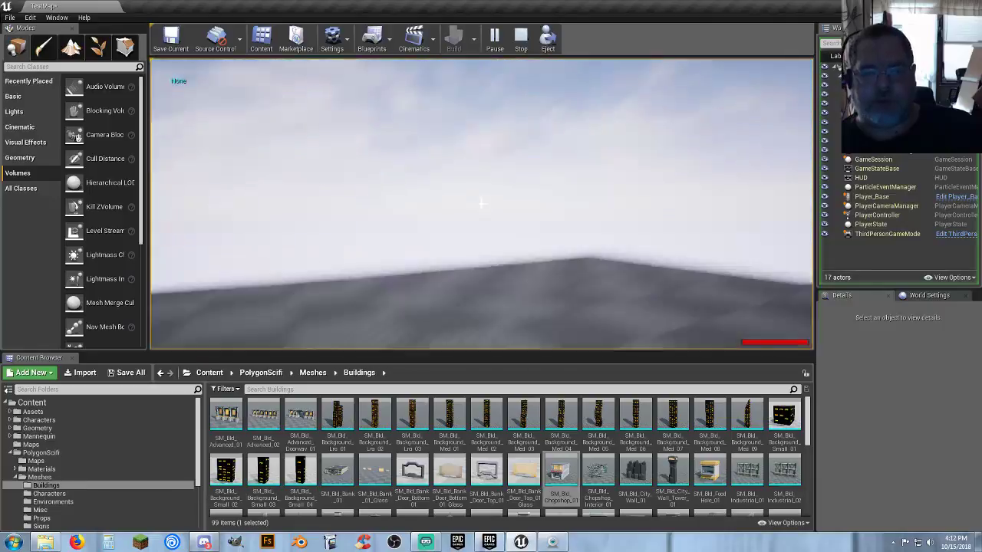
pyautogui.press('Escape')
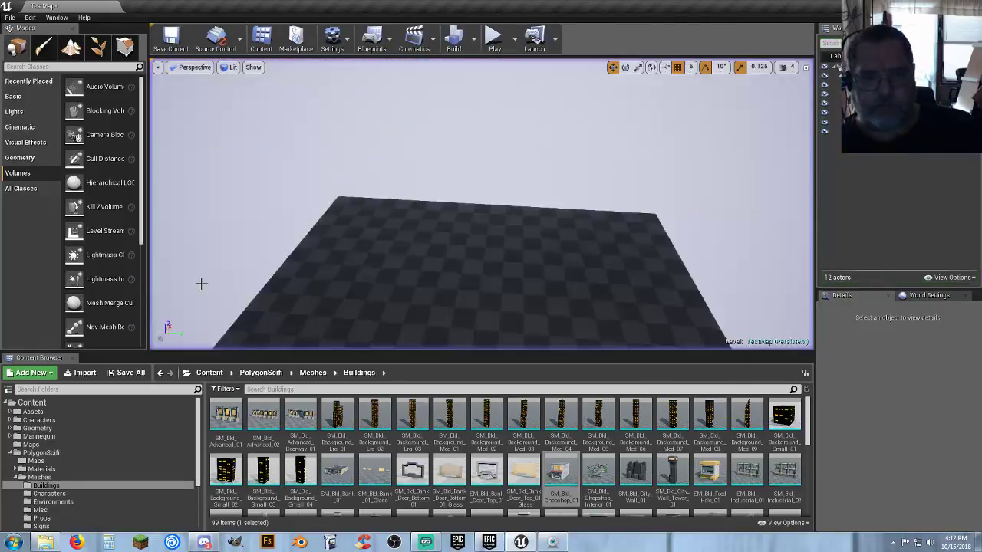
# - Place the FX_Rain effect from PolygonScifi's Particles folder on the level floor at about X 90, Y -165, Z 0
pyautogui.moveTo(473, 282); pyautogui.dragTo(644, 322, button='right')
pyautogui.moveTo(492, 239)
pyautogui.mouseDown(button='right')
pyautogui.moveTo(475, 240)
pyautogui.moveTo(521, 253)
pyautogui.moveTo(508, 245)
pyautogui.mouseUp(button='right')
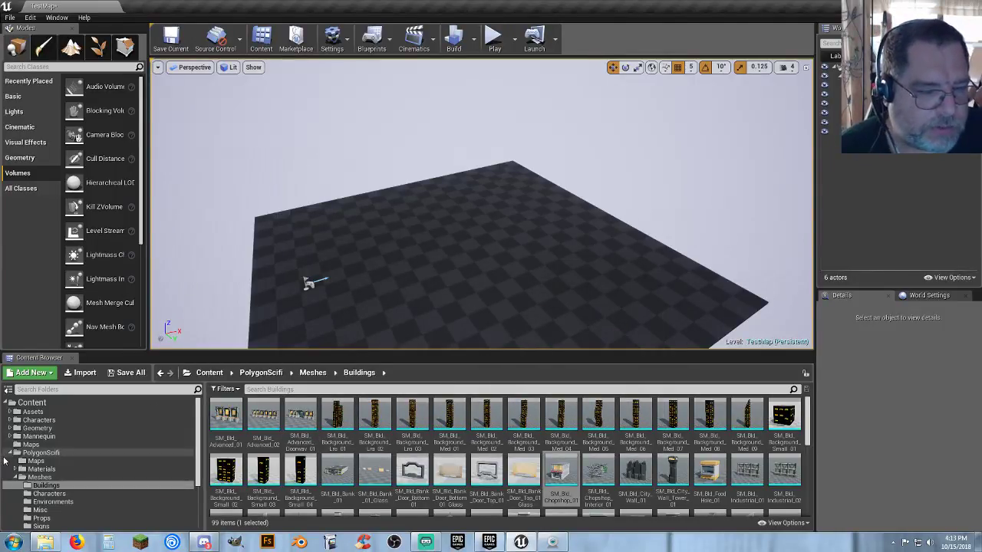
pyautogui.click(10, 454)
pyautogui.click(10, 454)
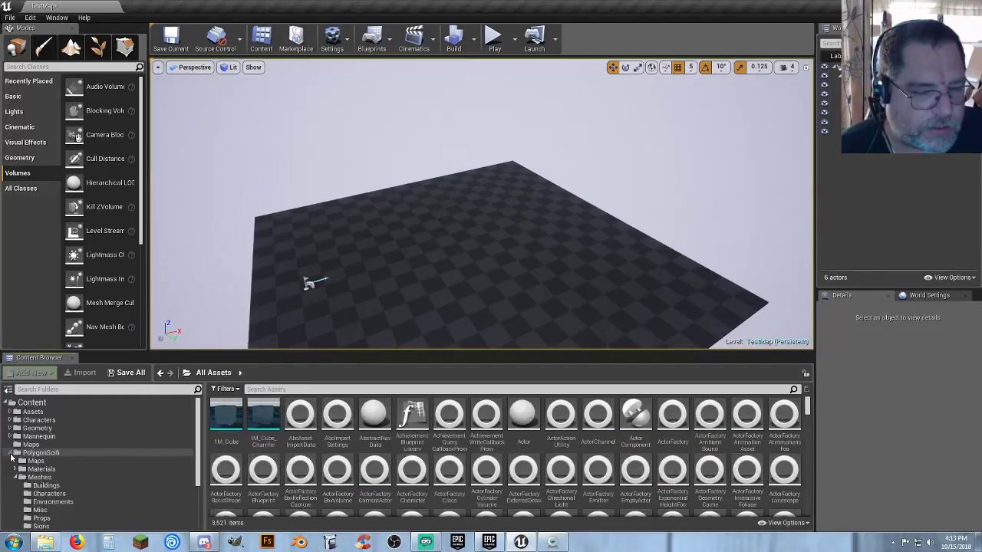
pyautogui.scroll(-3, 43, 484)
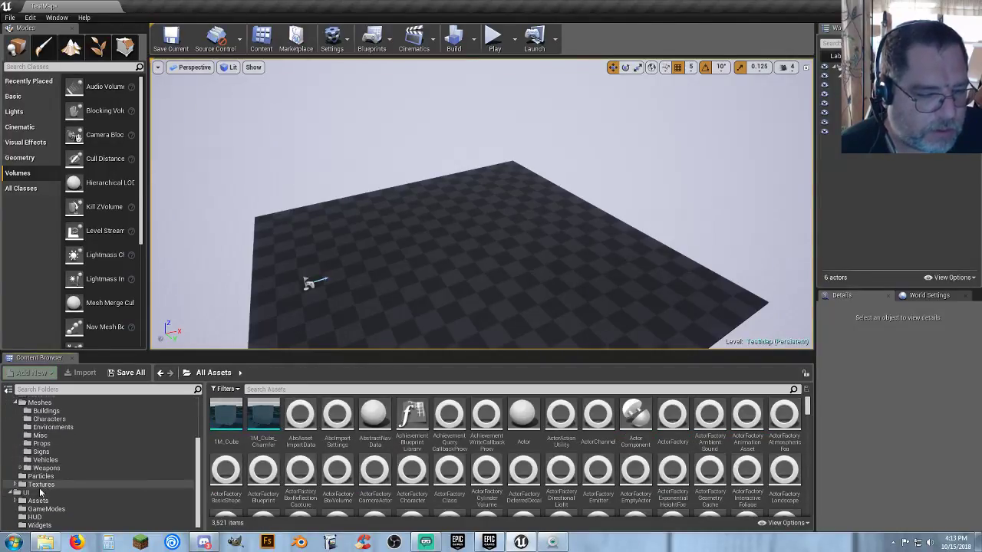
pyautogui.click(10, 495)
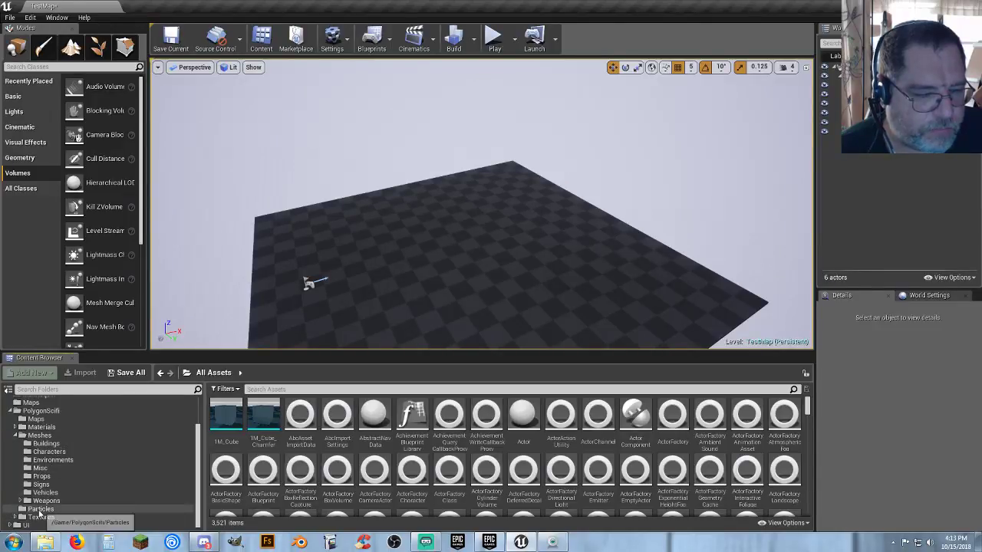
pyautogui.click(39, 508)
pyautogui.click(256, 483)
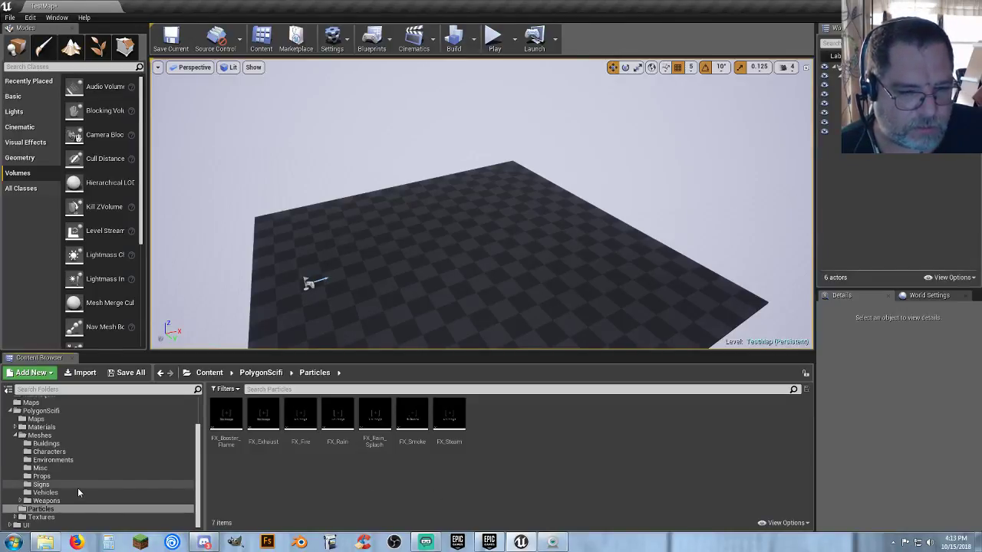
pyautogui.moveTo(337, 418); pyautogui.dragTo(468, 238)
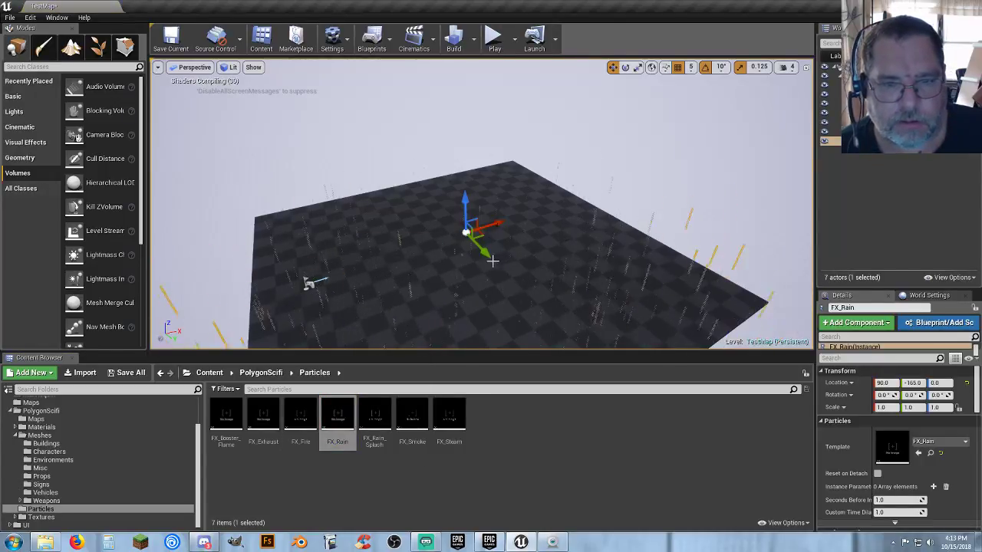
# - Move the FX_Rain effect to the level origin by setting its location to X 0, Y 0
pyautogui.click(889, 384)
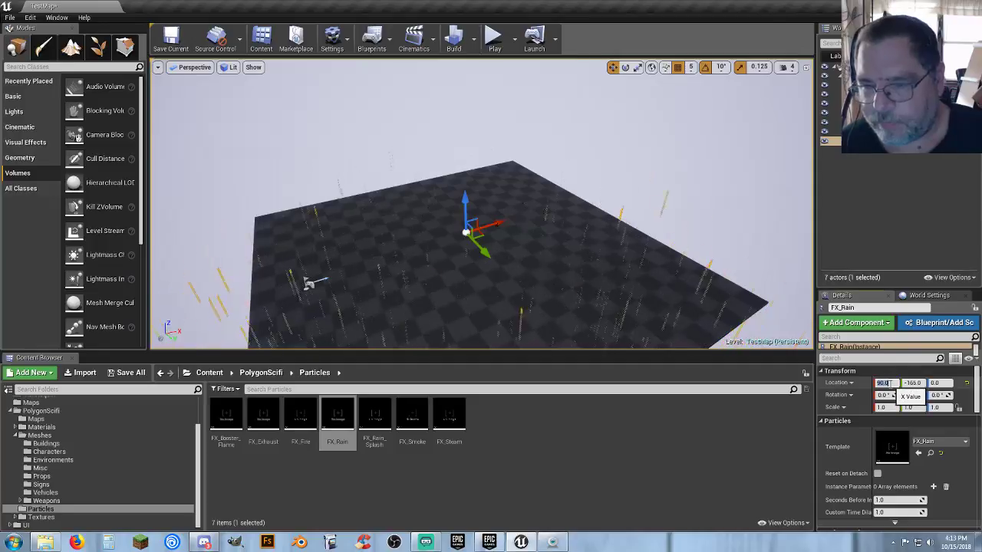
pyautogui.write('0')
pyautogui.press('Tab')
pyautogui.write('0')
pyautogui.press('Return')
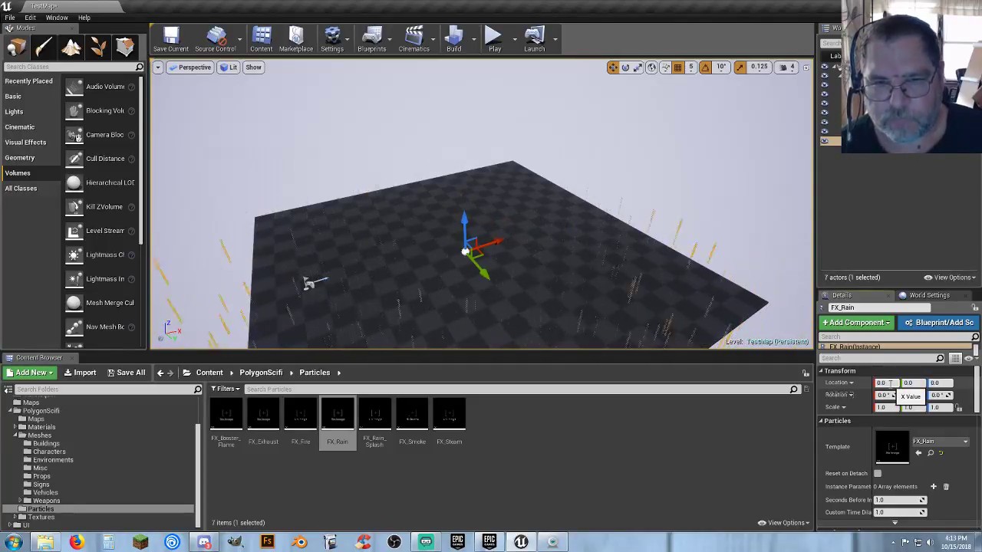
# - Play the level, run the character around to check the rain from several angles, and end the play session
pyautogui.click(495, 38)
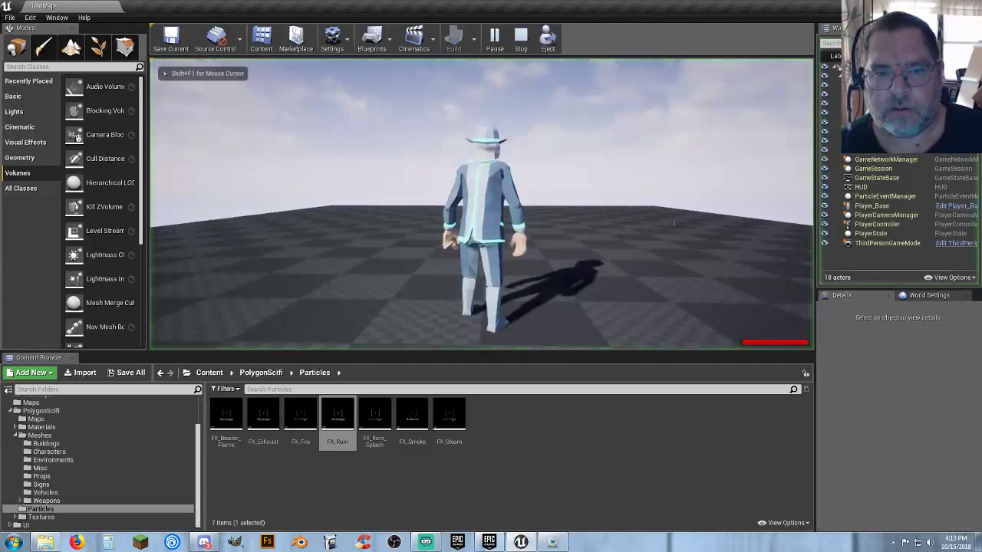
pyautogui.press('a')
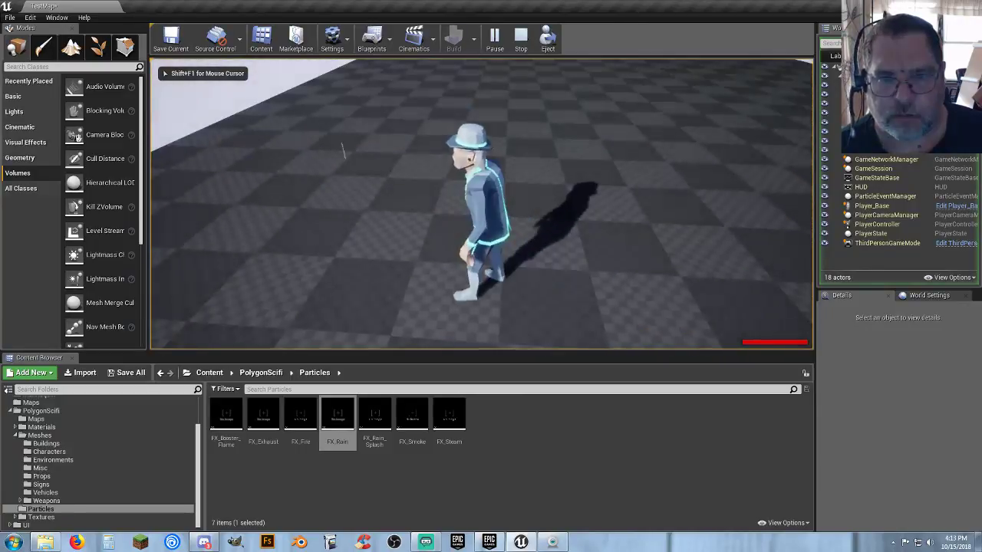
pyautogui.press('d')
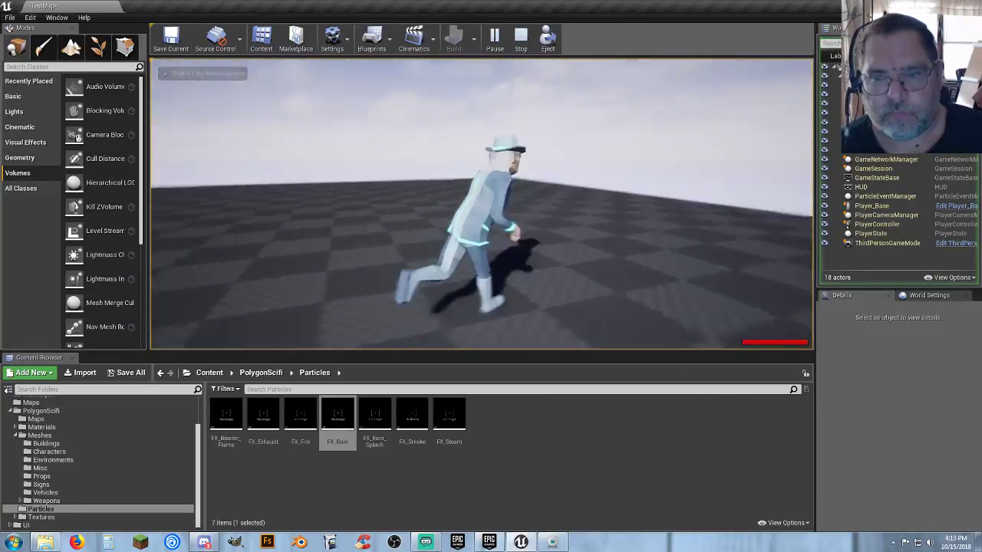
pyautogui.press('d')
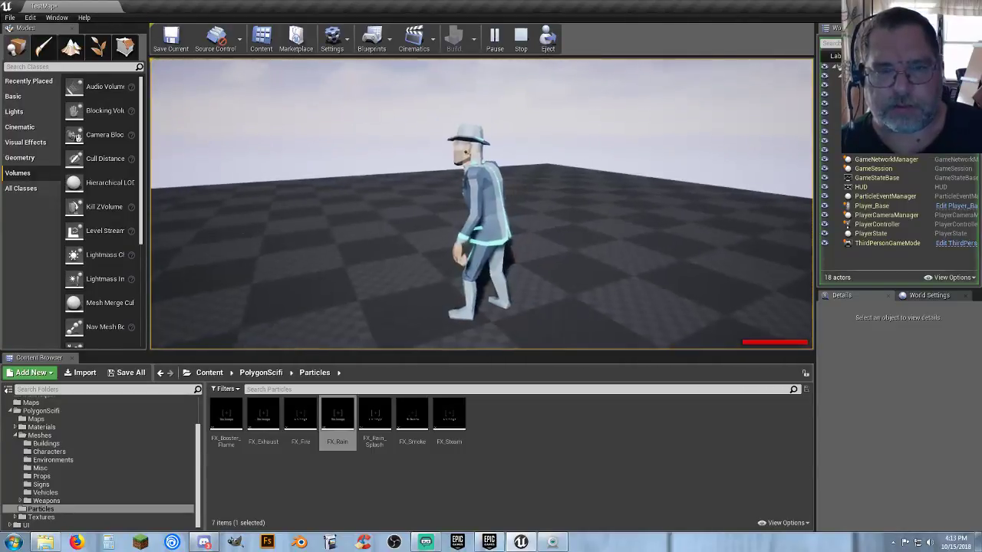
pyautogui.press('Escape')
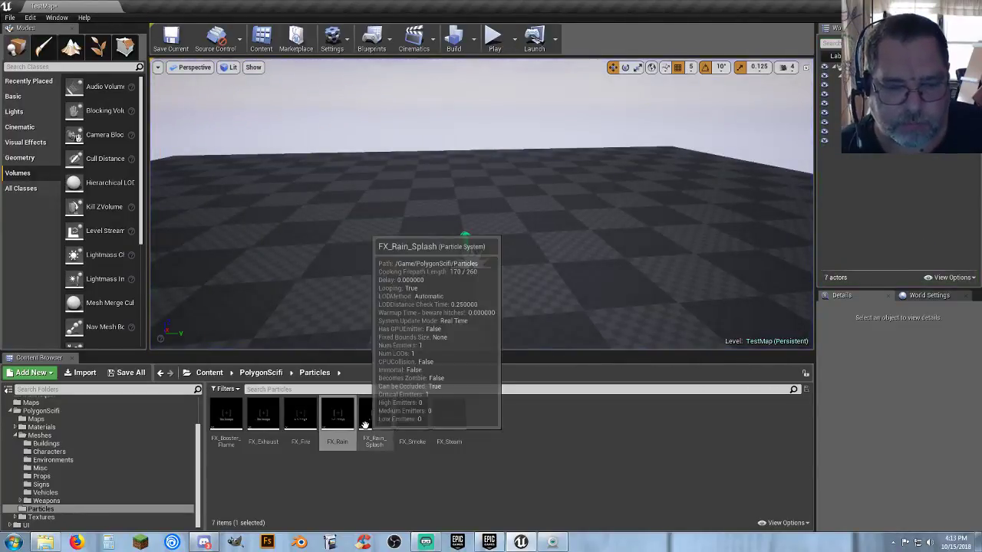
# - Place the FX_Rain_Splash effect on the floor at the level origin and play-test it by running around the splashes
pyautogui.moveTo(374, 417); pyautogui.dragTo(389, 241)
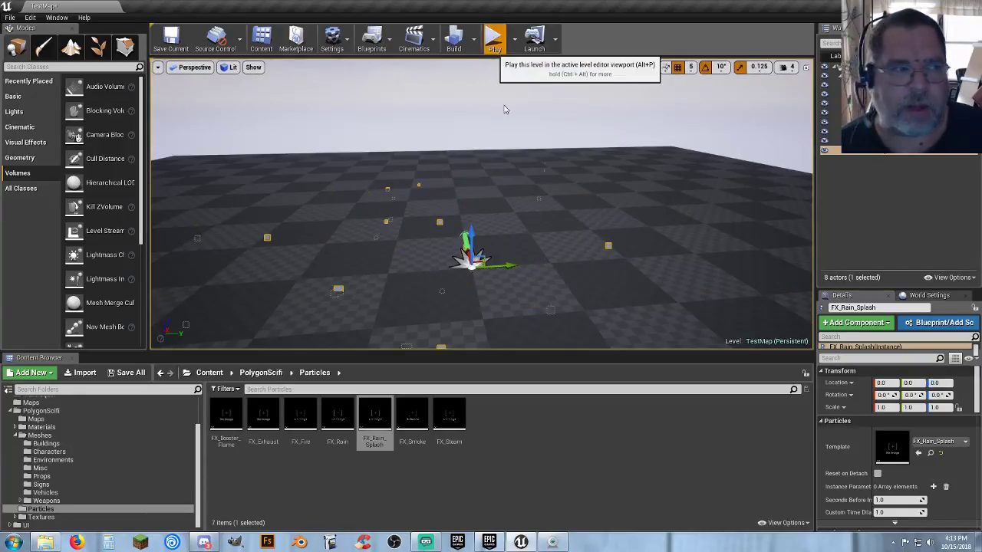
pyautogui.click(493, 36)
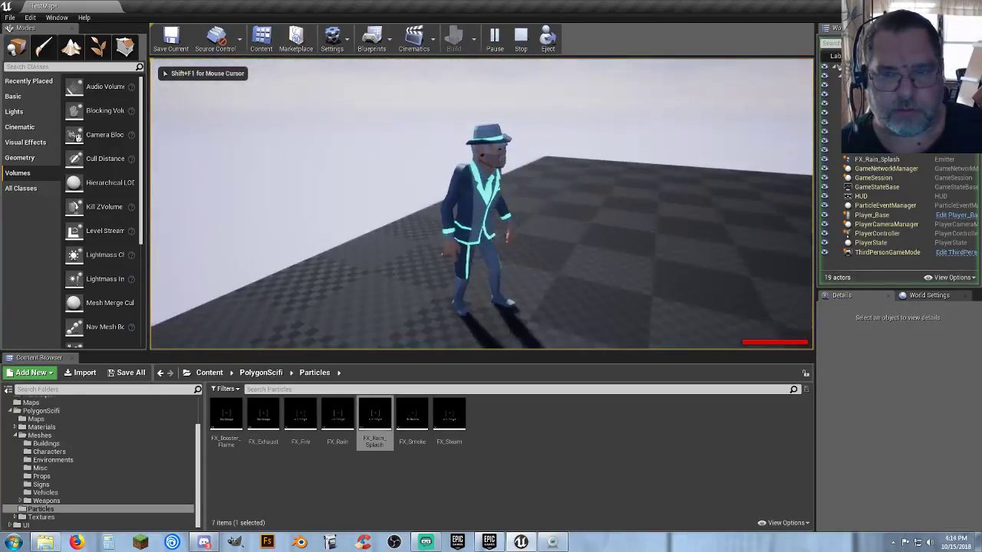
pyautogui.press('a')
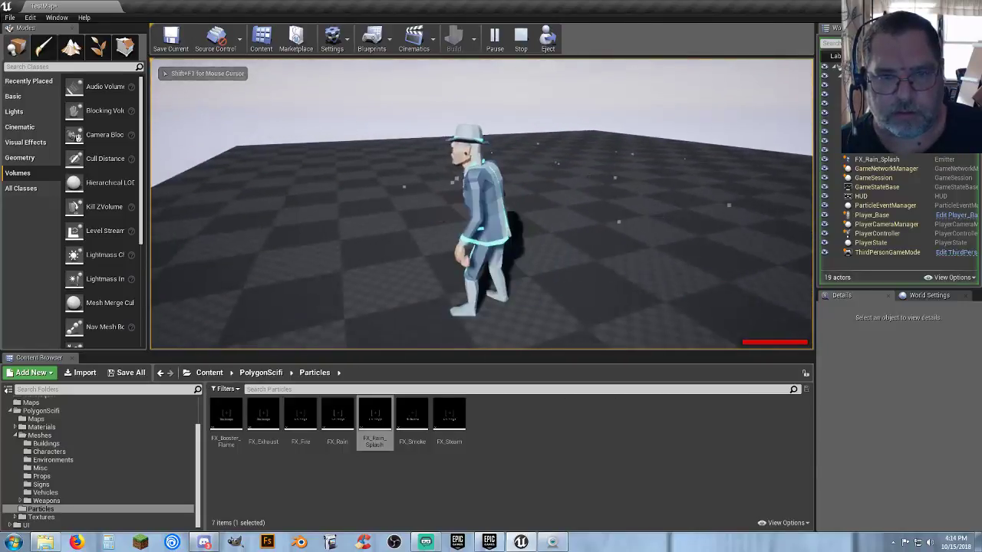
pyautogui.press('a')
pyautogui.press('d')
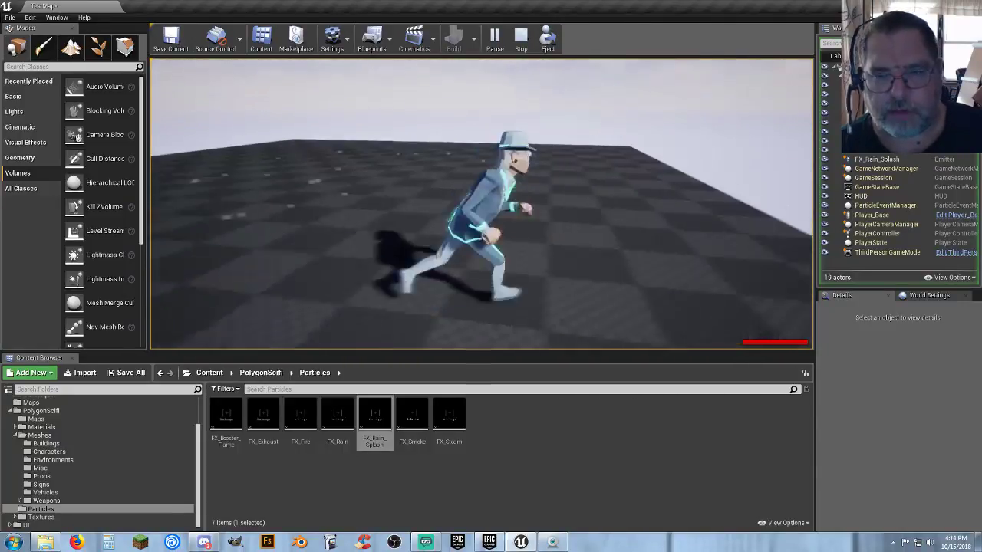
pyautogui.press('w')
pyautogui.press('w')
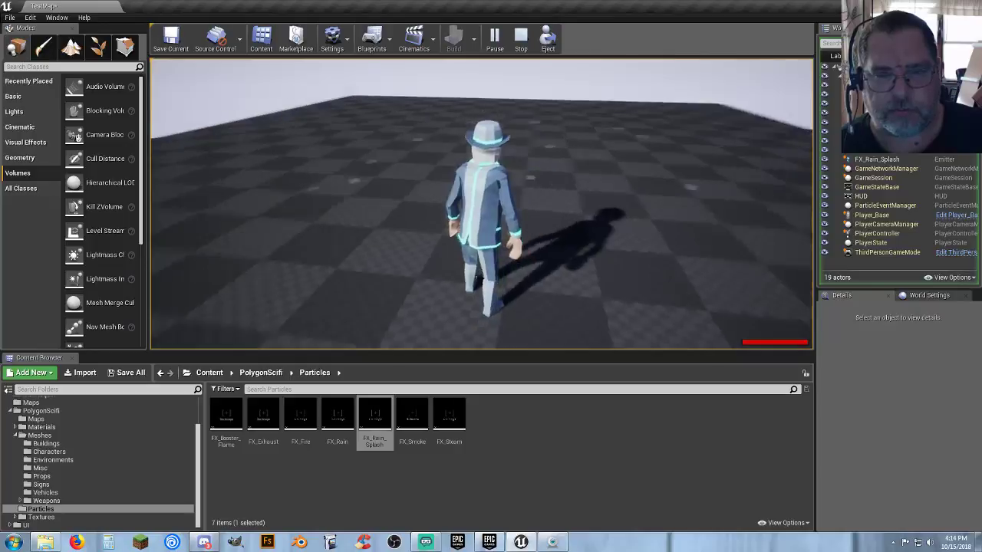
pyautogui.press('d')
pyautogui.press('Escape')
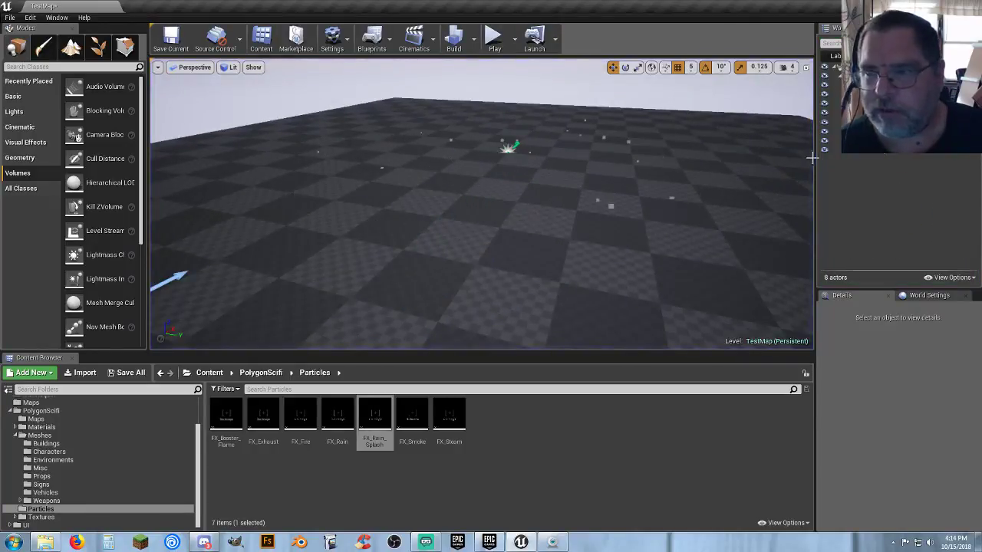
# - Set the FX_Rain_Splash effect's scale to 3 on the X, Y and Z axes
pyautogui.click(874, 150)
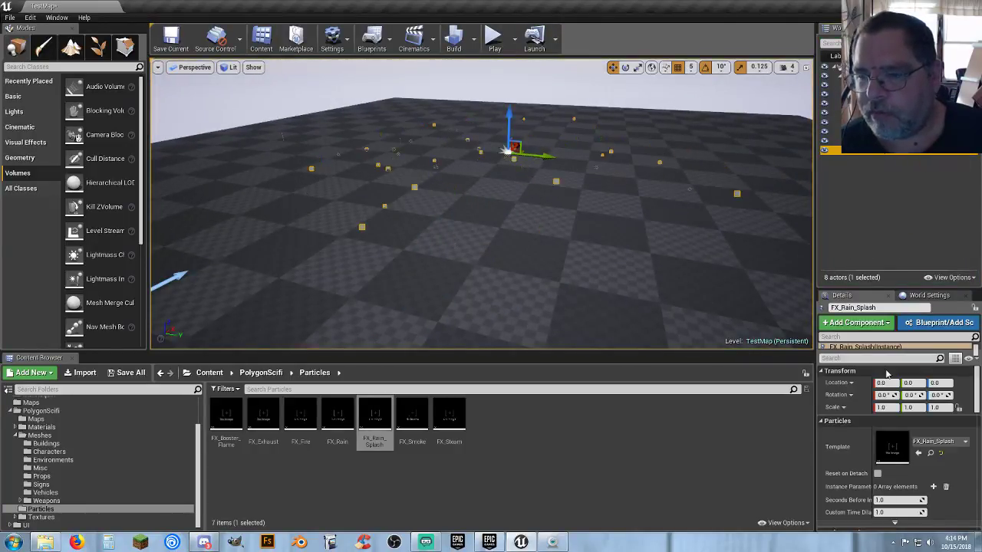
pyautogui.click(894, 408)
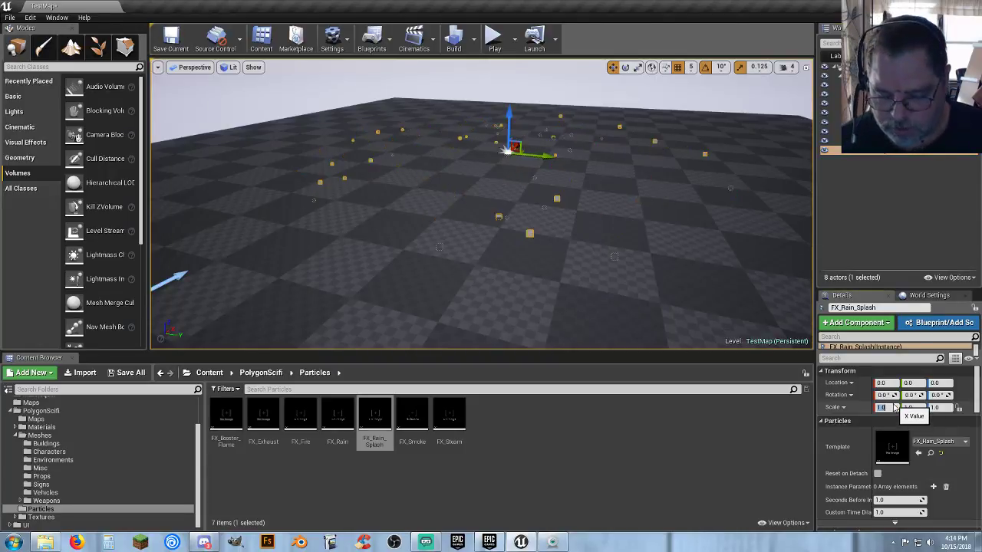
pyautogui.write('3')
pyautogui.press('Tab')
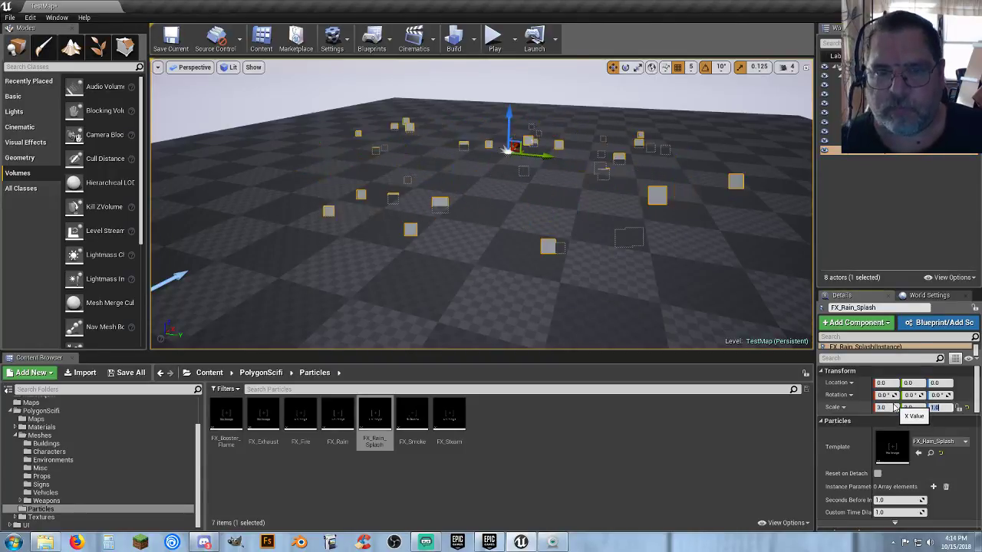
pyautogui.write('3')
pyautogui.press('Return')
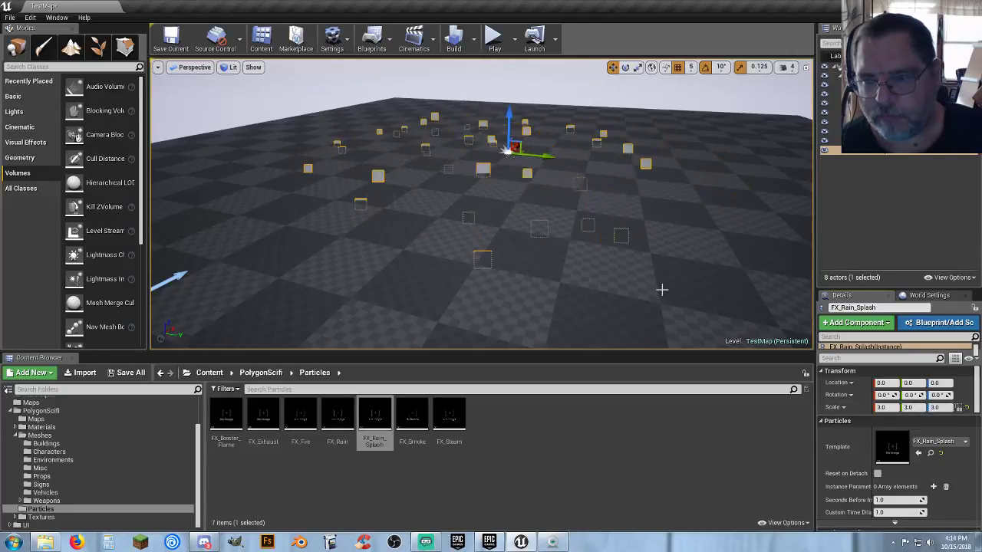
# - Try to stretch the FX_Rain_Splash effect along its Y axis with the Scale tool, and return to the Move tool
pyautogui.press('s')
pyautogui.moveTo(662, 289); pyautogui.dragTo(664, 312, button='right')
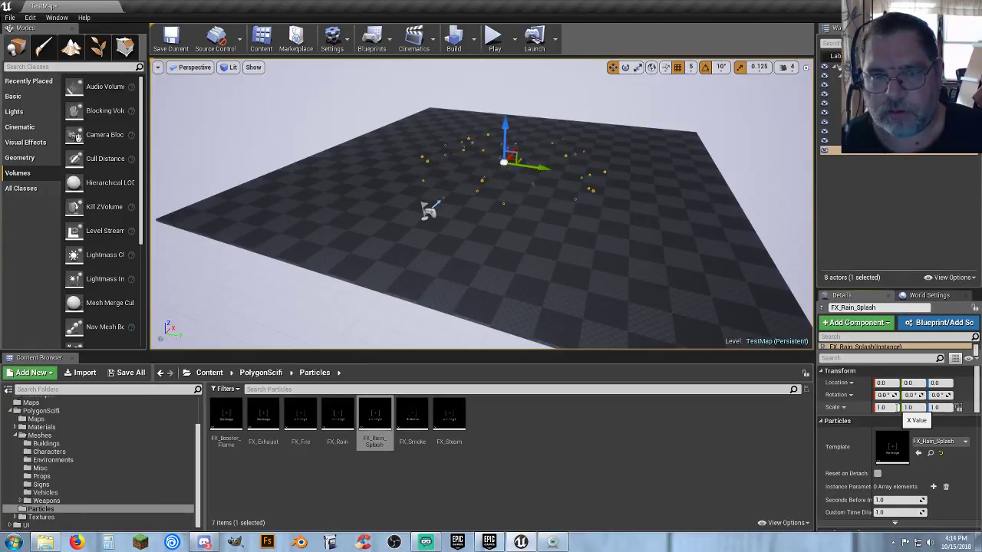
pyautogui.click(637, 66)
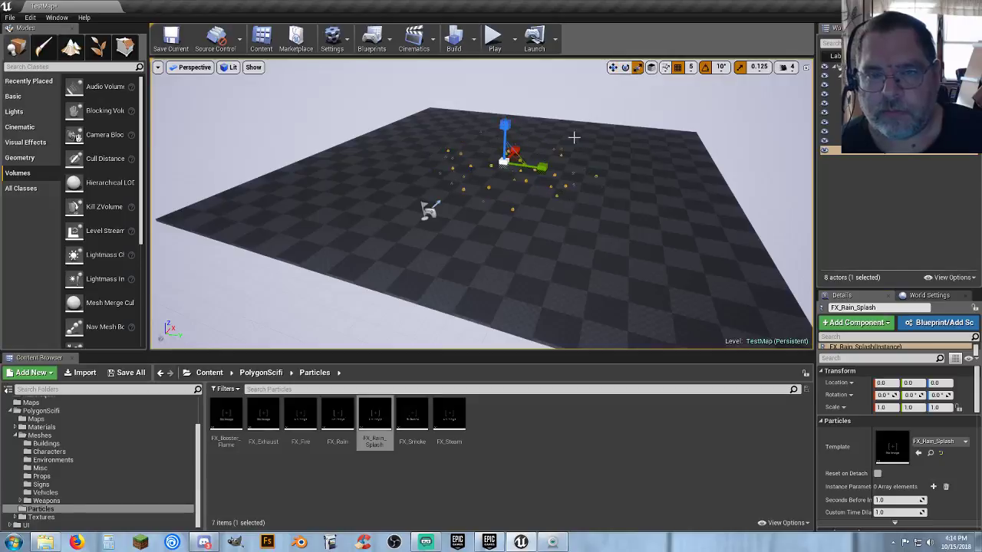
pyautogui.moveTo(542, 167); pyautogui.dragTo(560, 165)
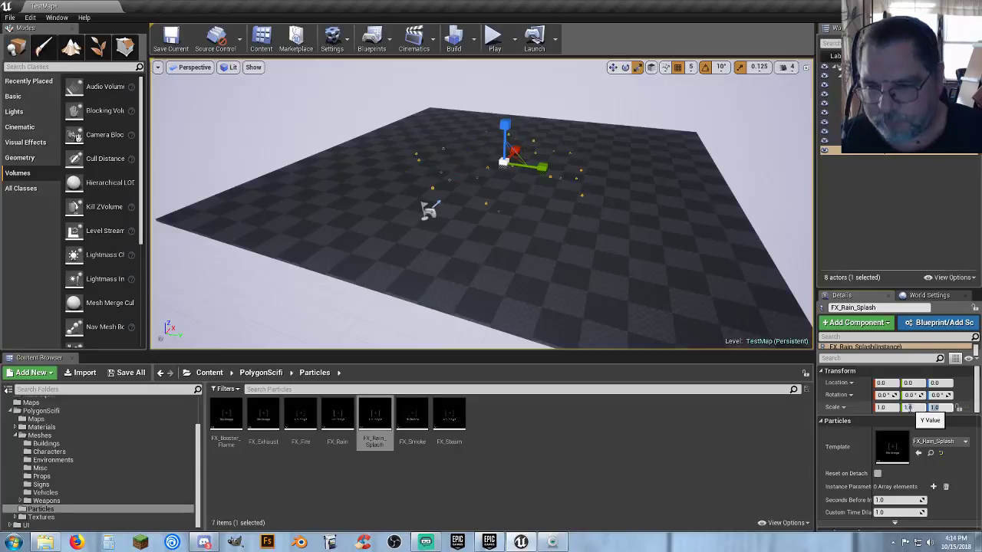
pyautogui.click(613, 67)
pyautogui.moveTo(578, 129); pyautogui.dragTo(554, 111, button='right')
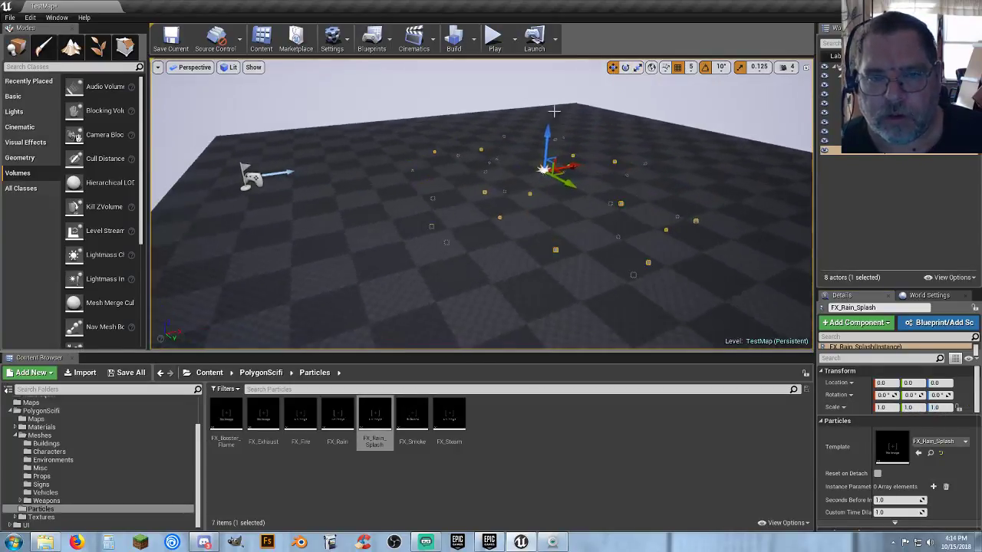
# - Play the level again, run the character through the splash area to inspect FX_Rain_Splash at close range, and end the session
pyautogui.click(495, 37)
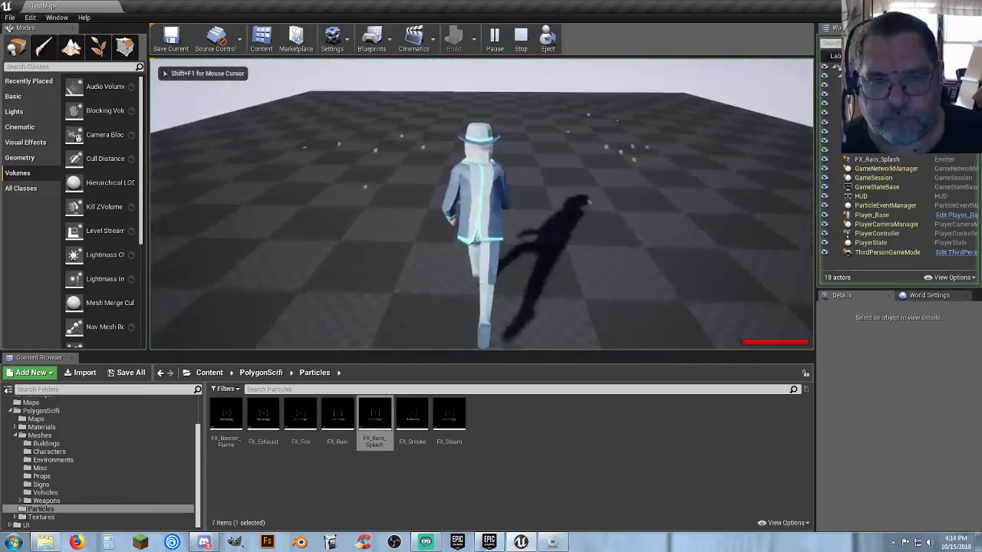
pyautogui.press('w')
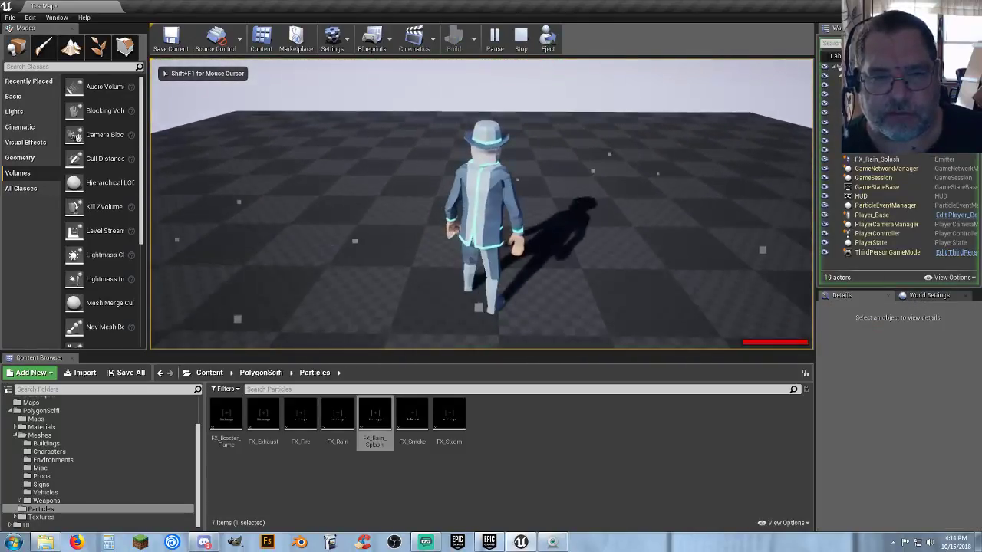
pyautogui.press('d')
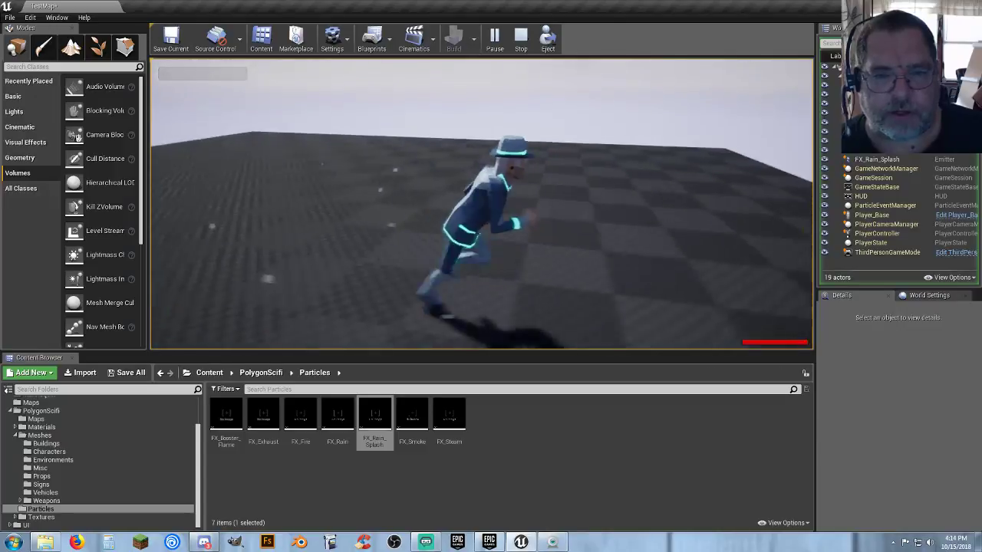
pyautogui.press('w')
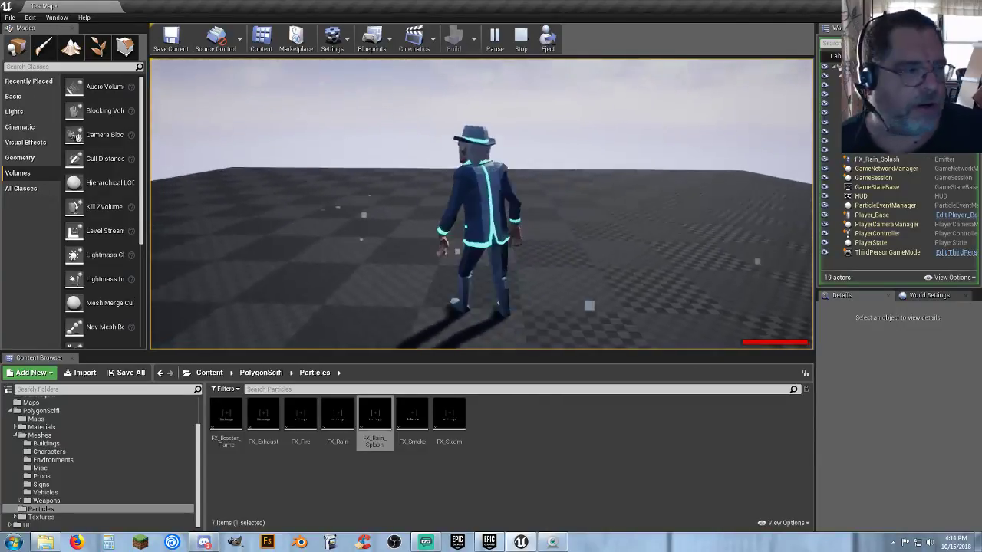
pyautogui.press('w')
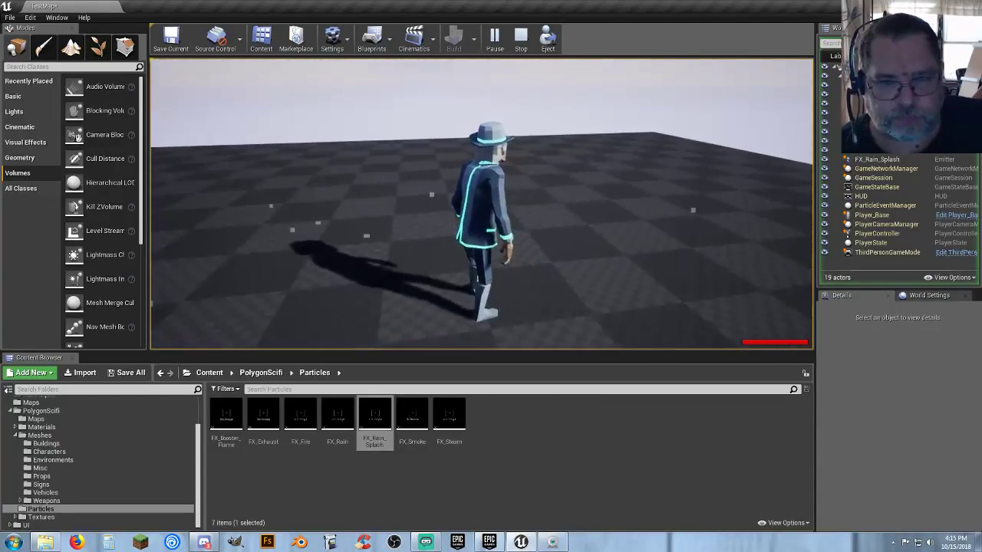
pyautogui.press('Escape')
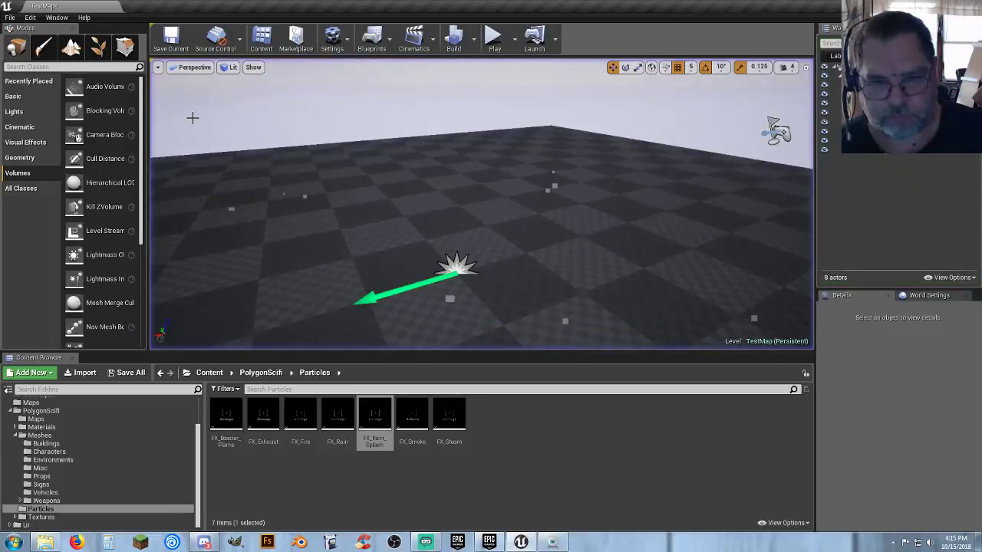
# - Delete both the FX_Rain and FX_Rain_Splash effects from the level
pyautogui.click(876, 151)
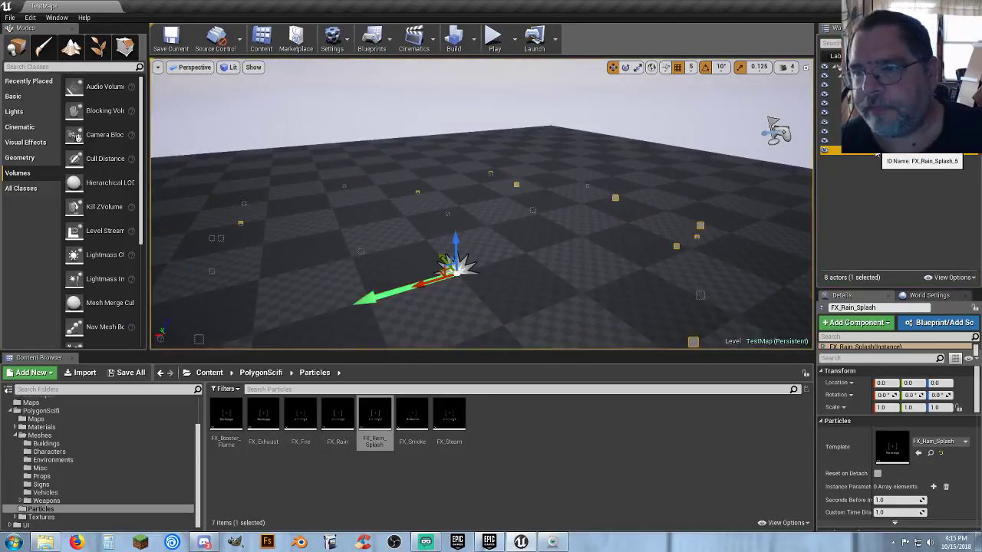
pyautogui.keyDown('ctrl'); pyautogui.click(876, 141); pyautogui.keyUp('ctrl')
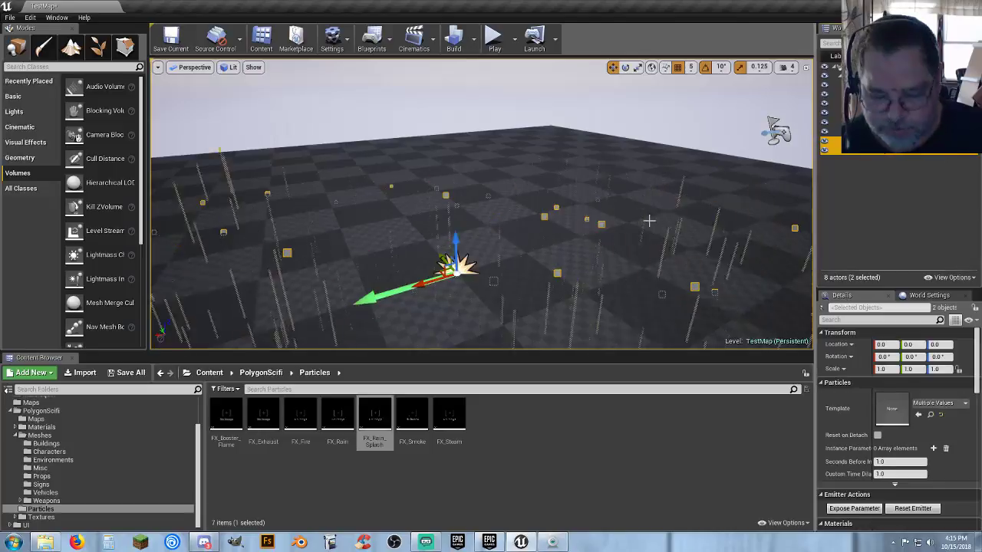
pyautogui.press('Delete')
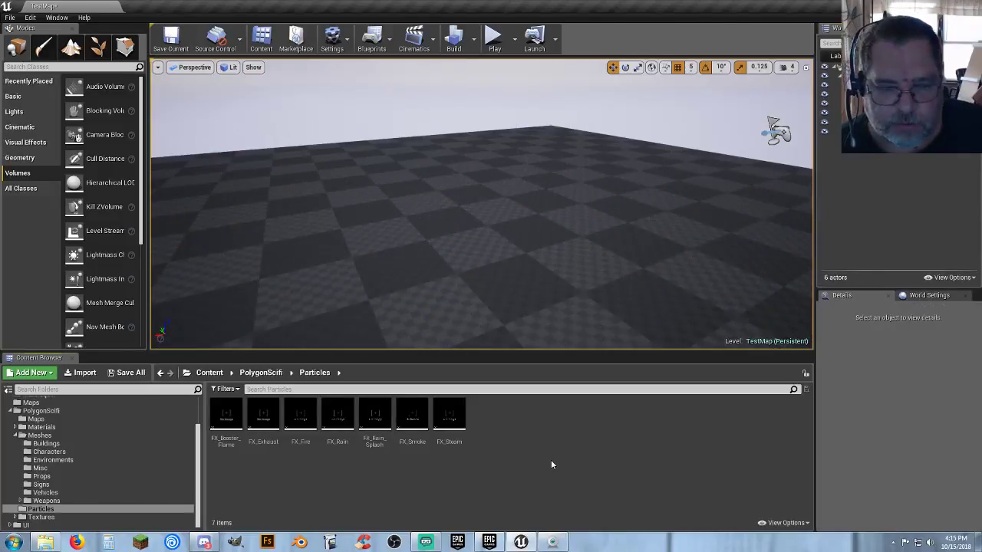
# - Look through the Vehicles, Props, Misc and Environments mesh folders of PolygonScifi
pyautogui.click(61, 492)
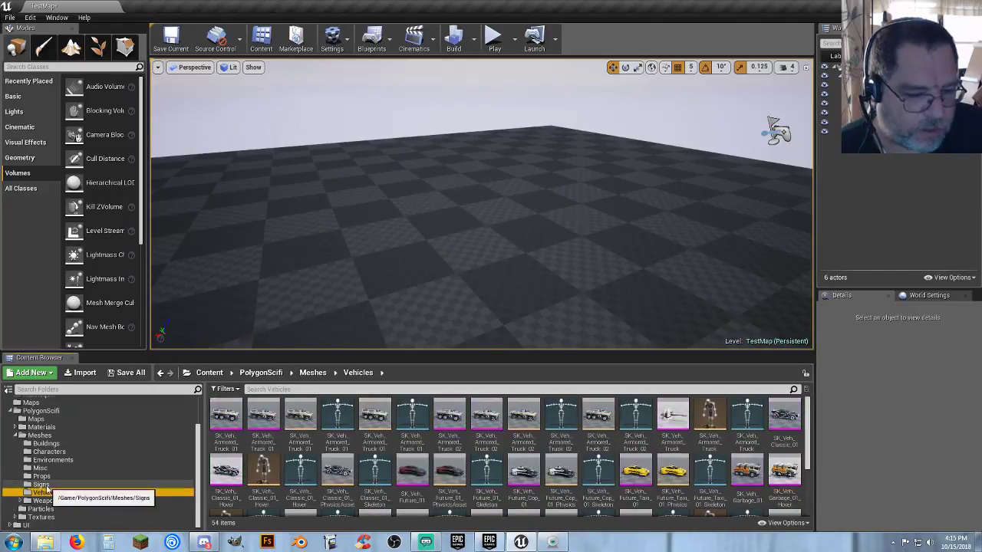
pyautogui.click(42, 476)
pyautogui.click(43, 469)
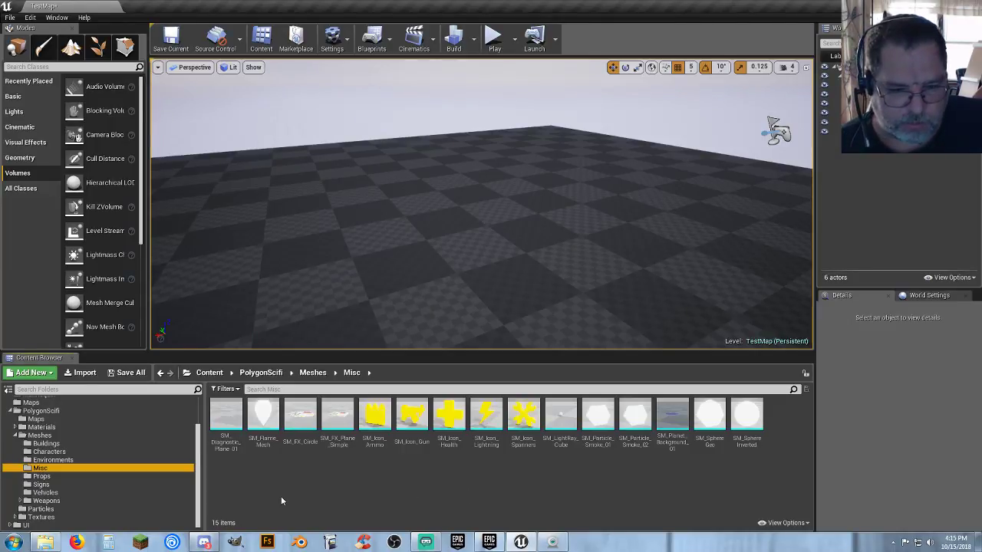
pyautogui.click(49, 460)
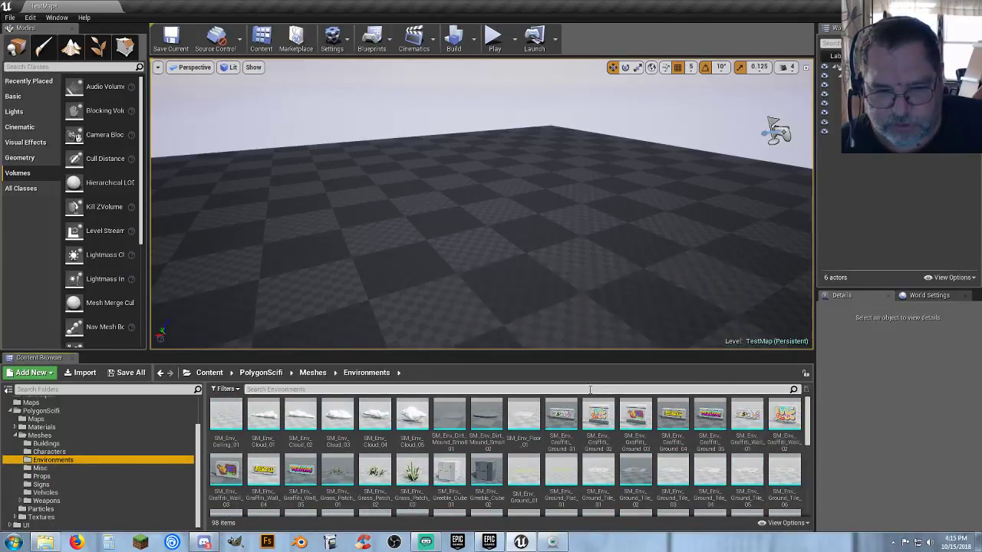
pyautogui.moveTo(558, 261); pyautogui.dragTo(337, 219, button='right')
pyautogui.moveTo(559, 234)
pyautogui.mouseDown(button='right')
pyautogui.moveTo(558, 265)
pyautogui.moveTo(548, 248)
pyautogui.mouseUp(button='right')
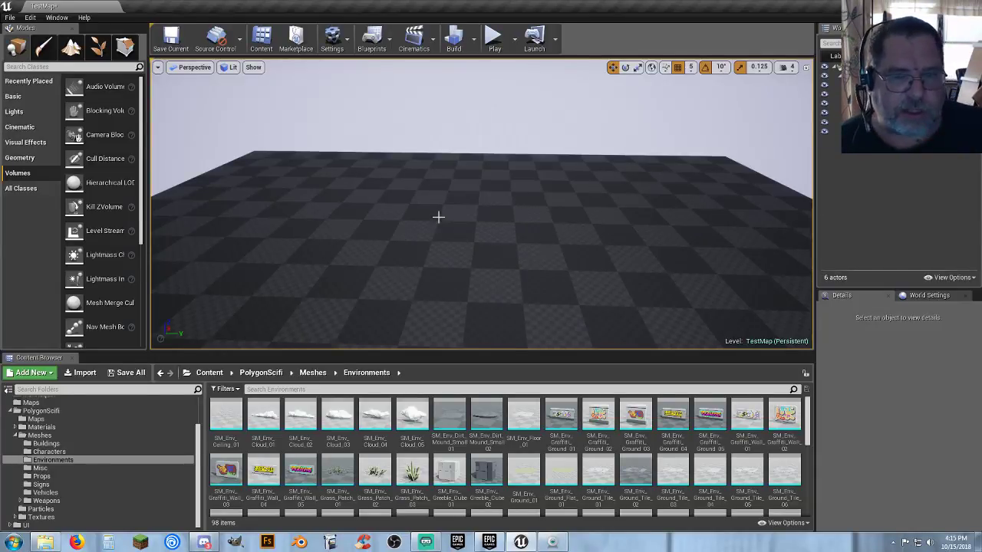
pyautogui.moveTo(496, 253); pyautogui.dragTo(495, 264, button='right')
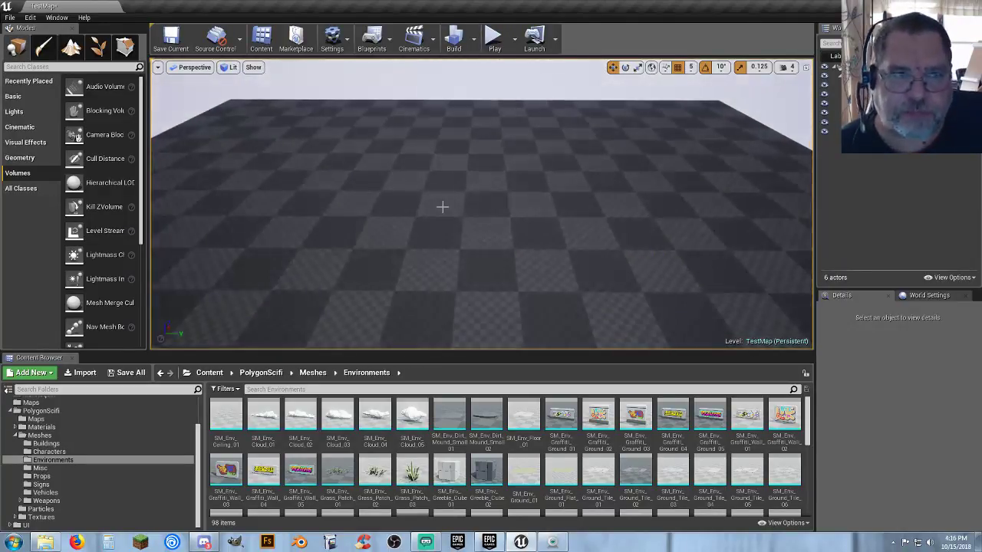
# - Open the Player_Base blueprint from Characters/Player/Blueprints and examine the LineTraceByChannel and Break Hit Result nodes in its Event Graph
pyautogui.scroll(3, 72, 472)
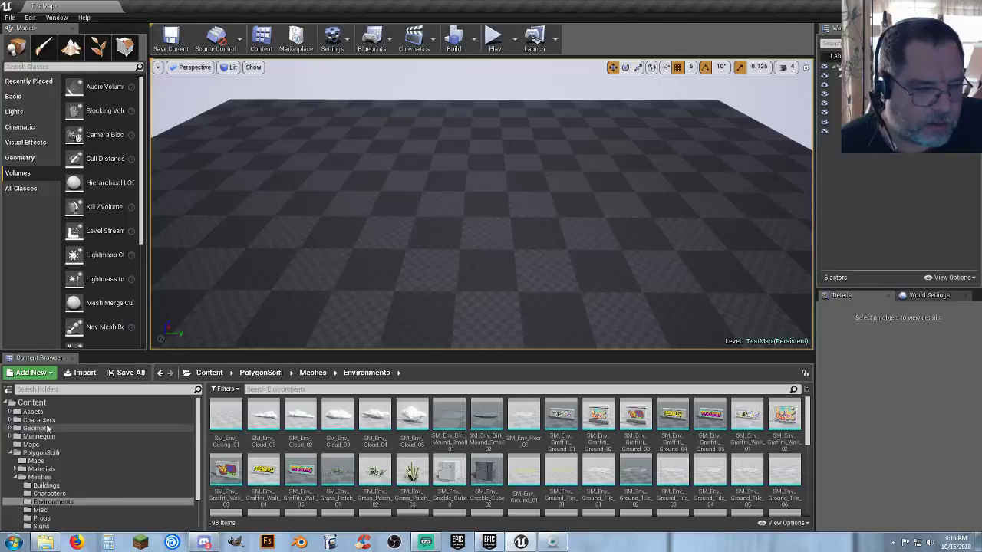
pyautogui.click(13, 421)
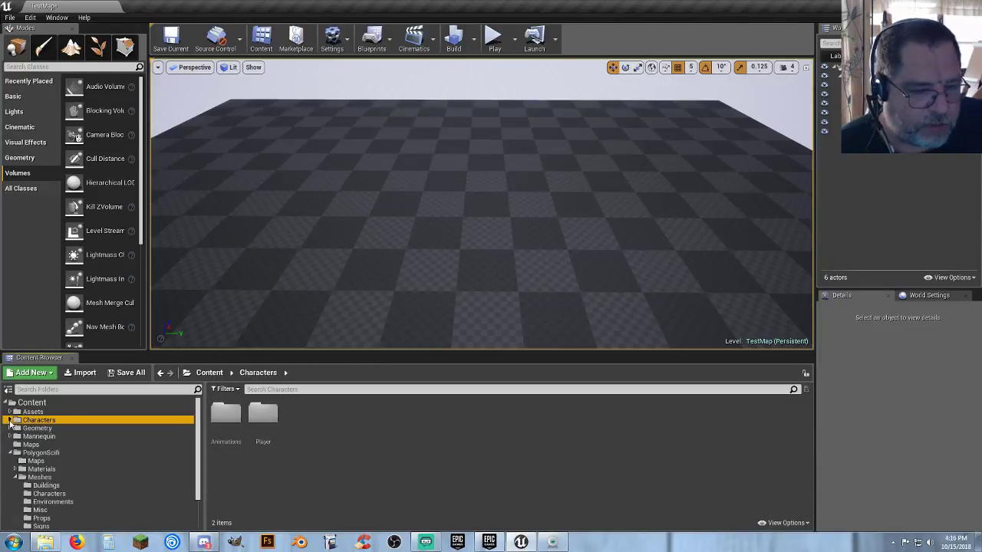
pyautogui.click(9, 420)
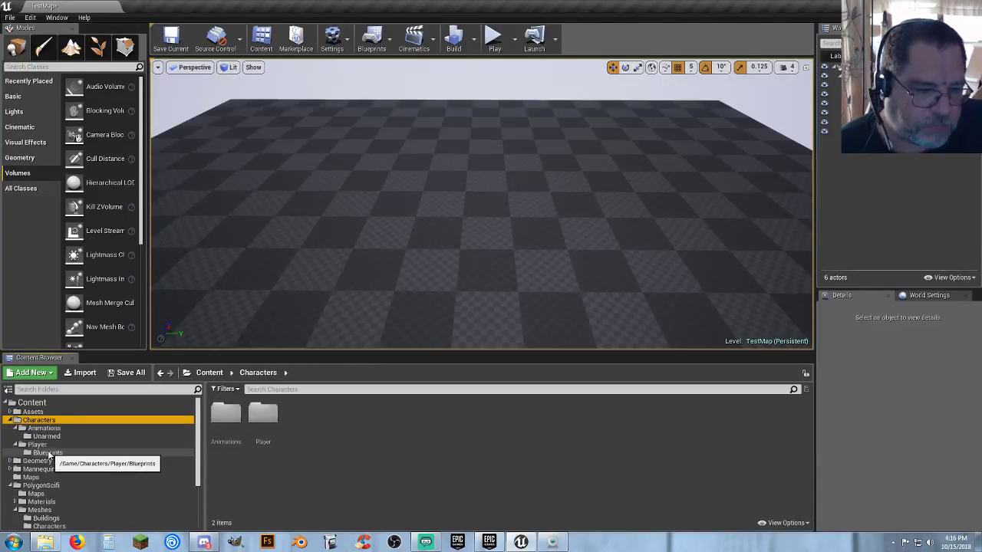
pyautogui.click(47, 453)
pyautogui.doubleClick(226, 422)
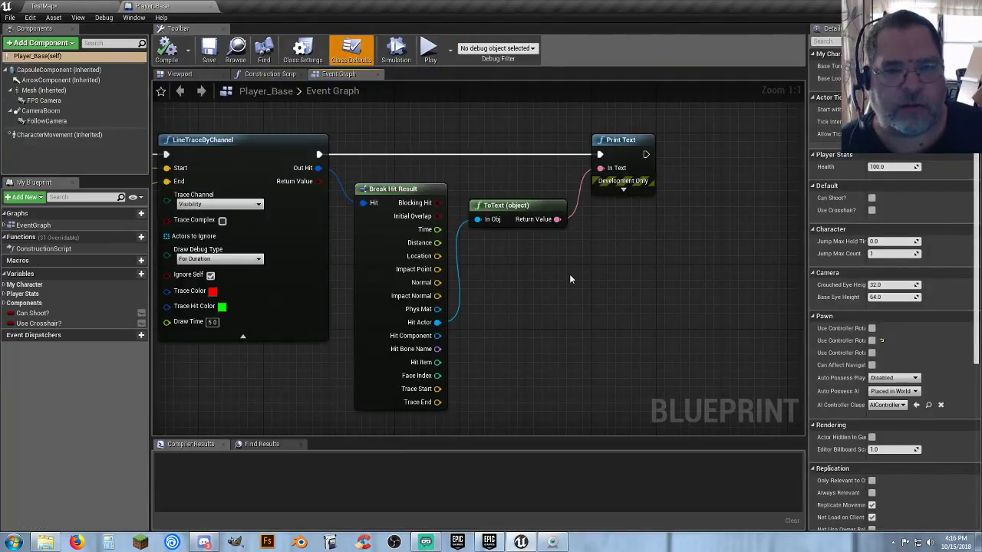
pyautogui.moveTo(557, 276); pyautogui.dragTo(537, 305, button='right')
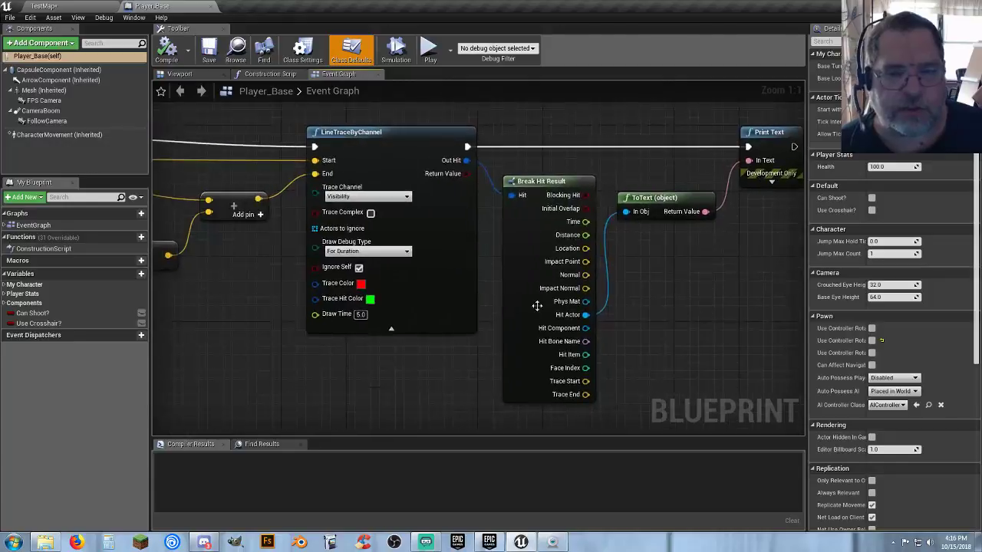
pyautogui.moveTo(138, 183); pyautogui.dragTo(210, 170, button='right')
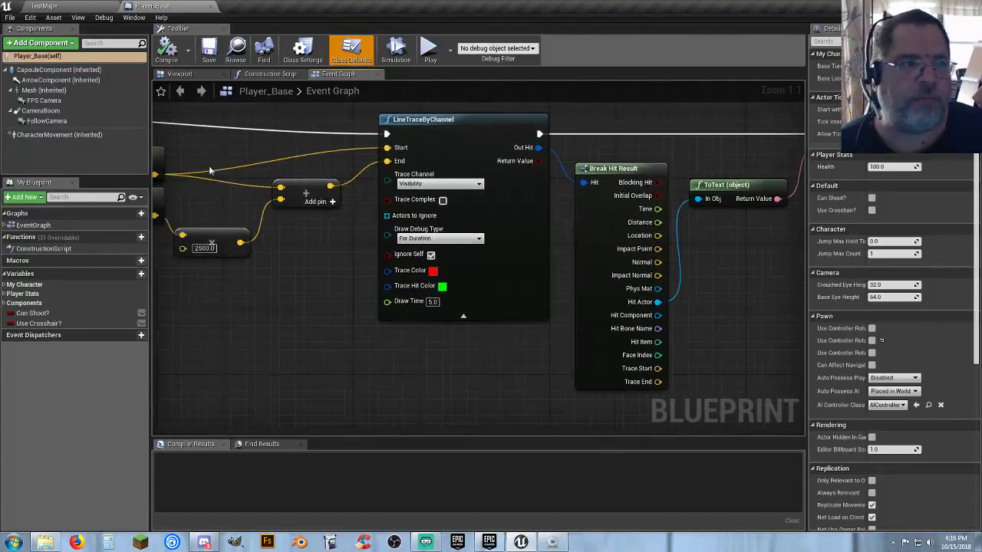
# - Return to TestMap, play the level, switch to the first-person view and fire test line traces while moving the character
pyautogui.click(43, 6)
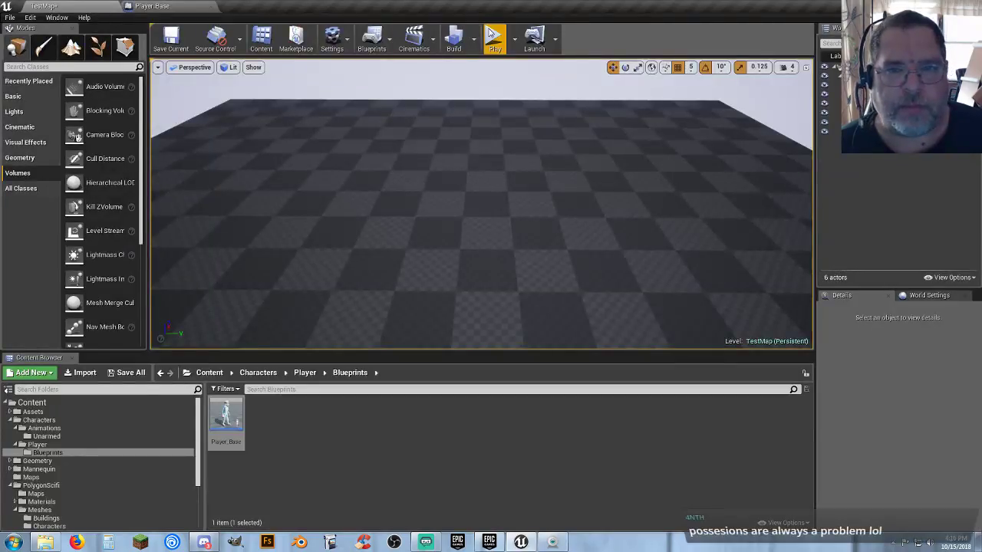
pyautogui.click(492, 37)
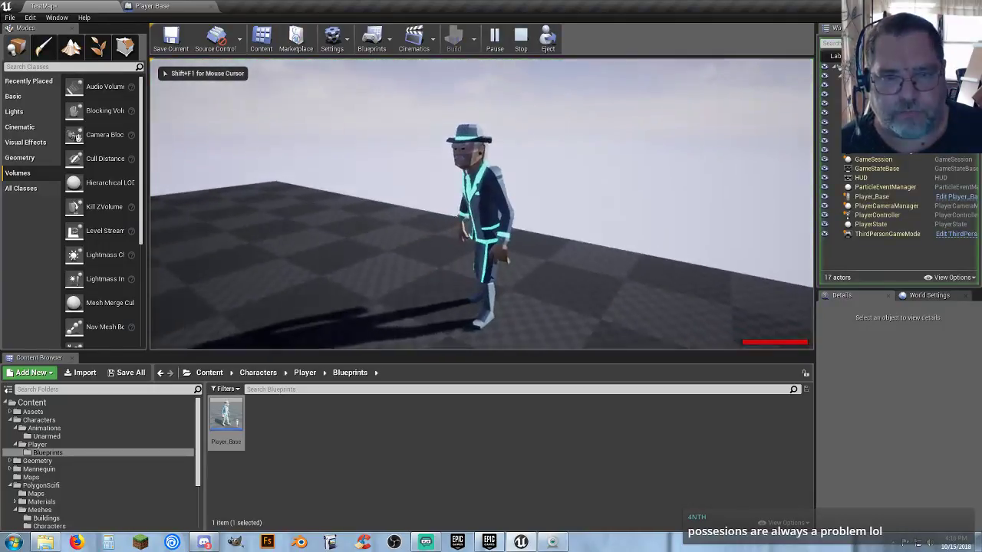
pyautogui.press('v')
pyautogui.press('w')
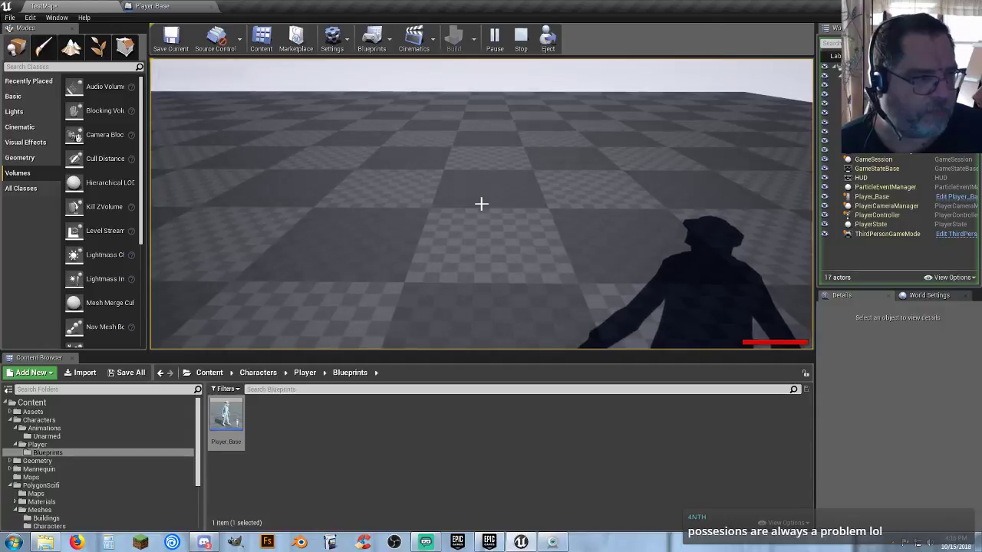
pyautogui.press('e')
pyautogui.press('a')
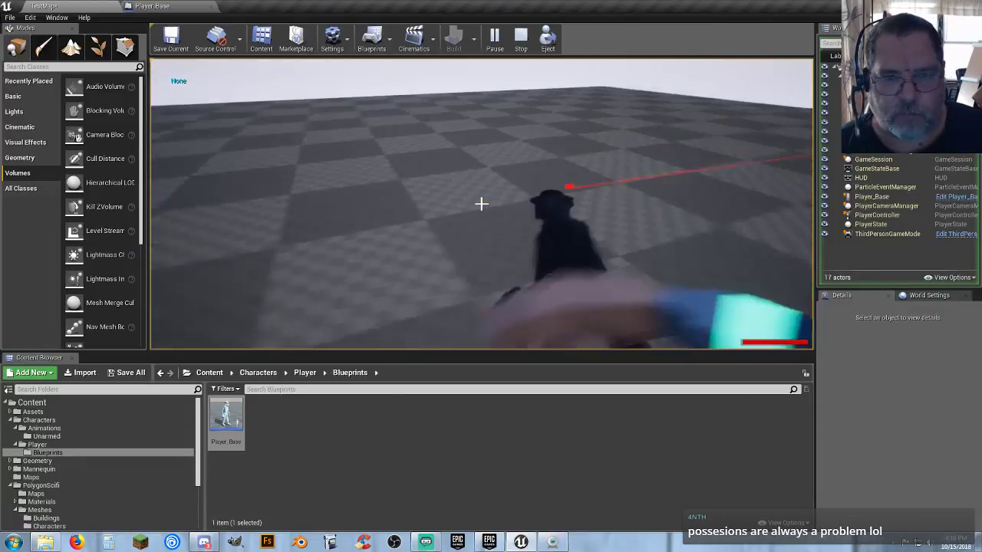
pyautogui.press('e')
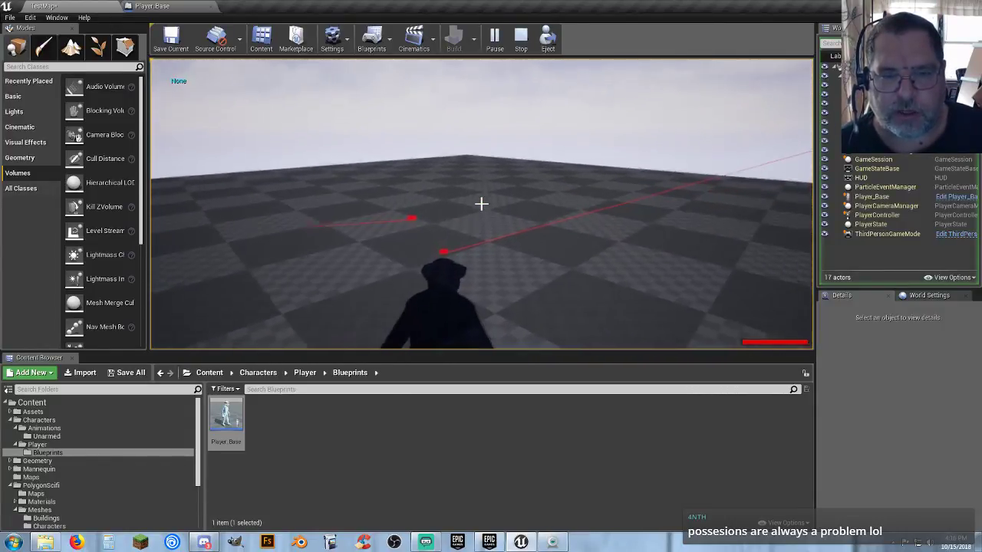
pyautogui.press('e')
pyautogui.press('d')
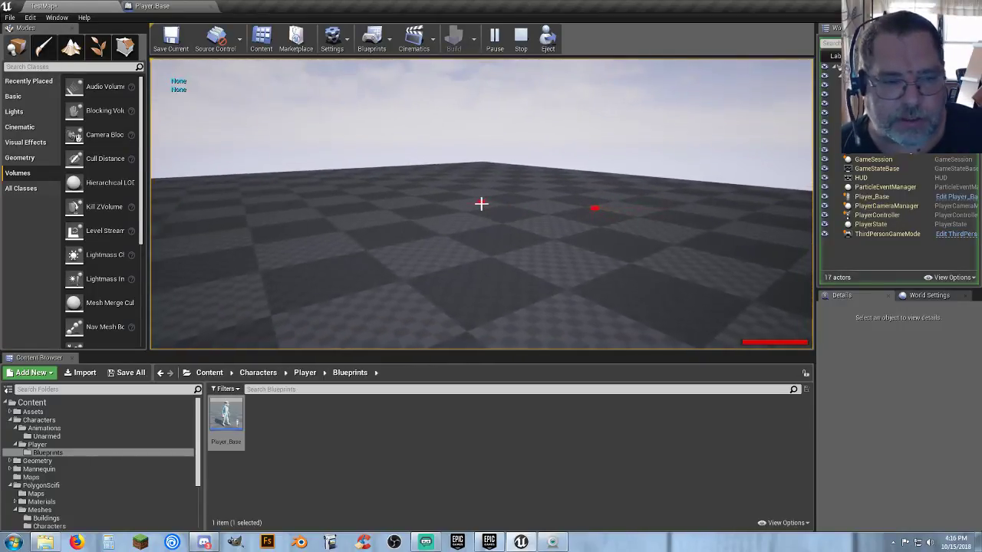
# - Keep moving and firing line traces at different spots on the floor to check their debug output, and end the play session
pyautogui.press('w')
pyautogui.press('a')
pyautogui.click(481, 203)
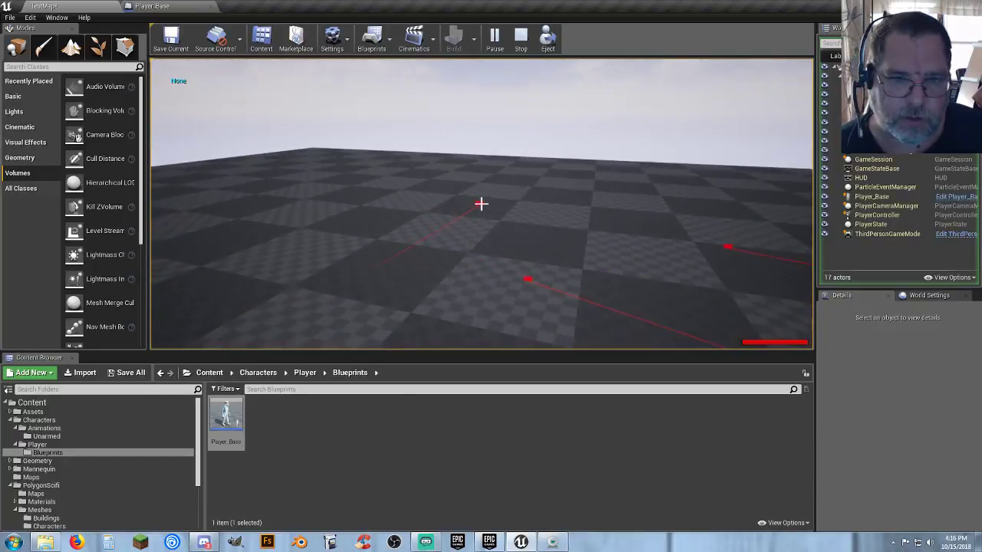
pyautogui.click(480, 204)
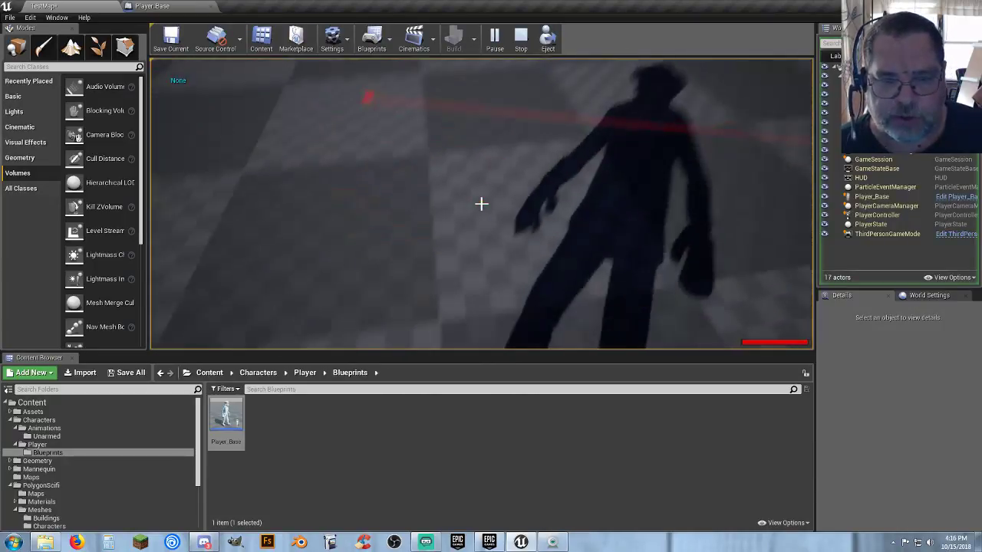
pyautogui.click(481, 204)
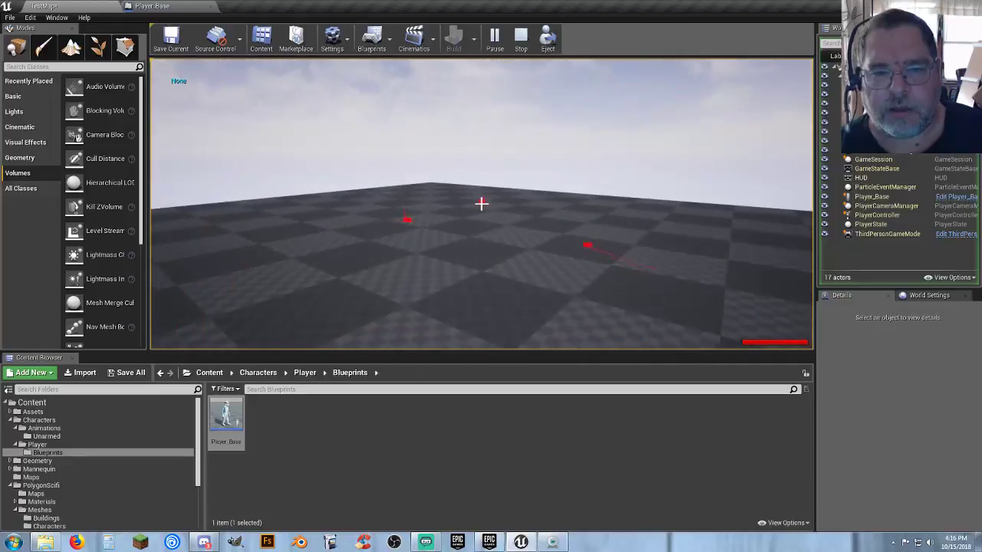
pyautogui.press('a')
pyautogui.click(480, 204)
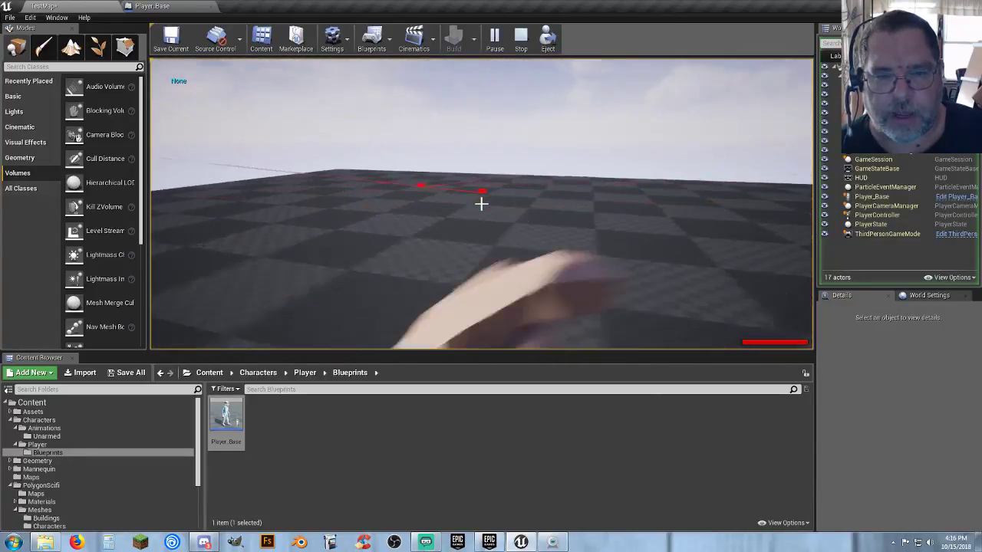
pyautogui.press('d')
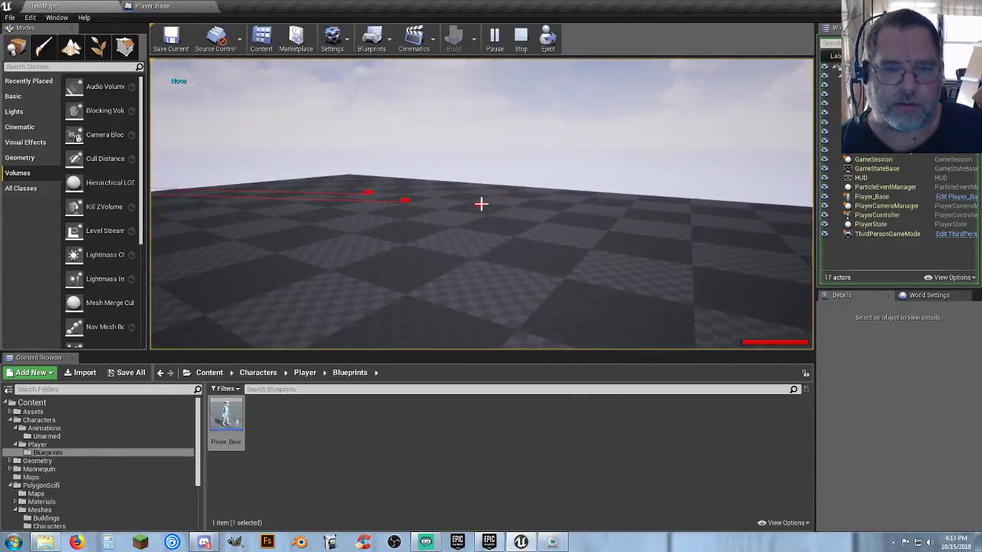
pyautogui.press('Escape')
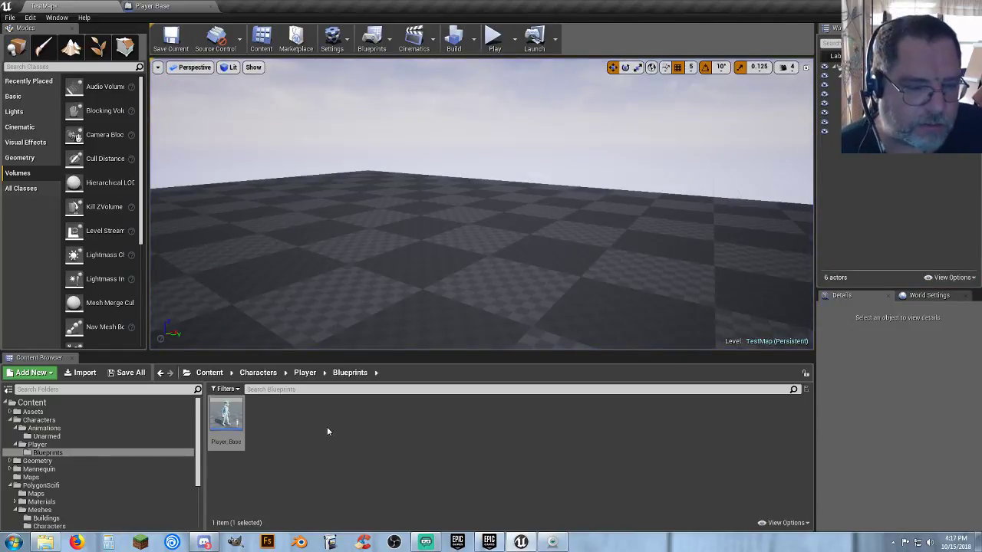
# - Look through the static meshes in the PolygonScifi Props folder
pyautogui.click(318, 426)
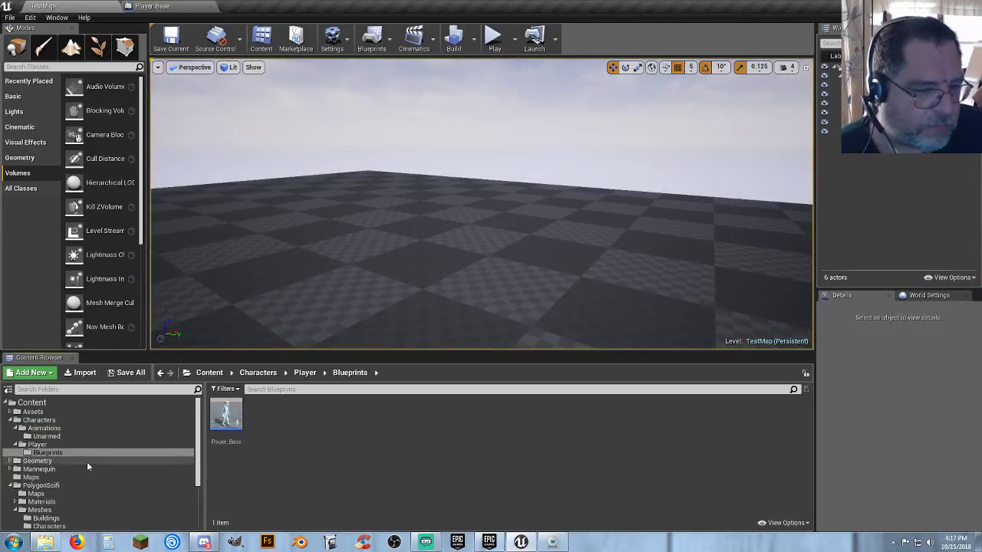
pyautogui.scroll(-3, 65, 487)
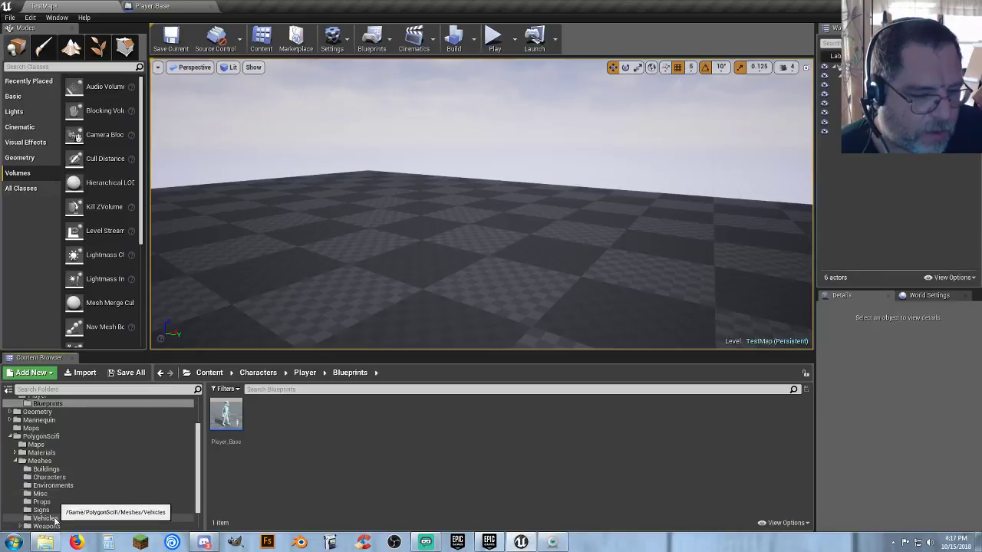
pyautogui.click(42, 502)
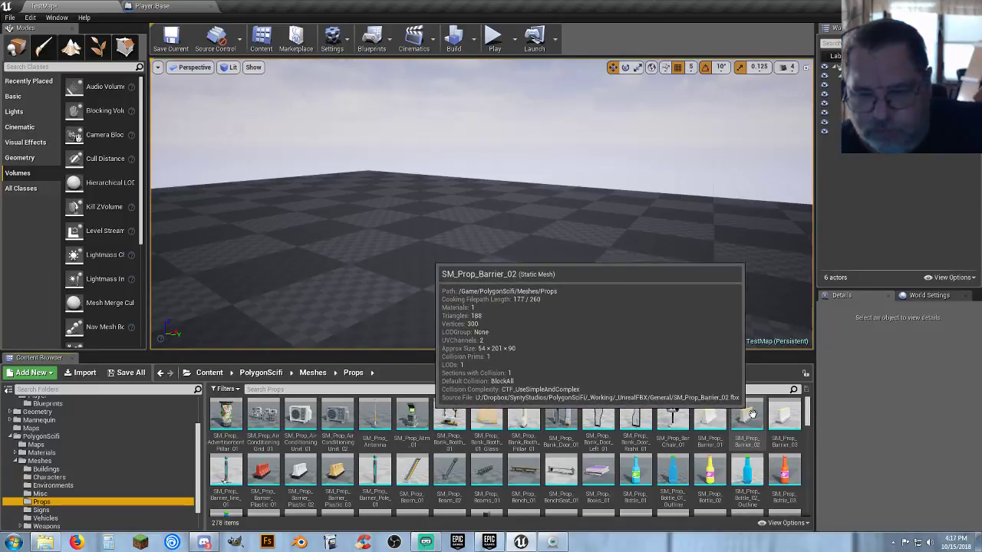
pyautogui.scroll(-1, 747, 420)
pyautogui.scroll(-5, 747, 415)
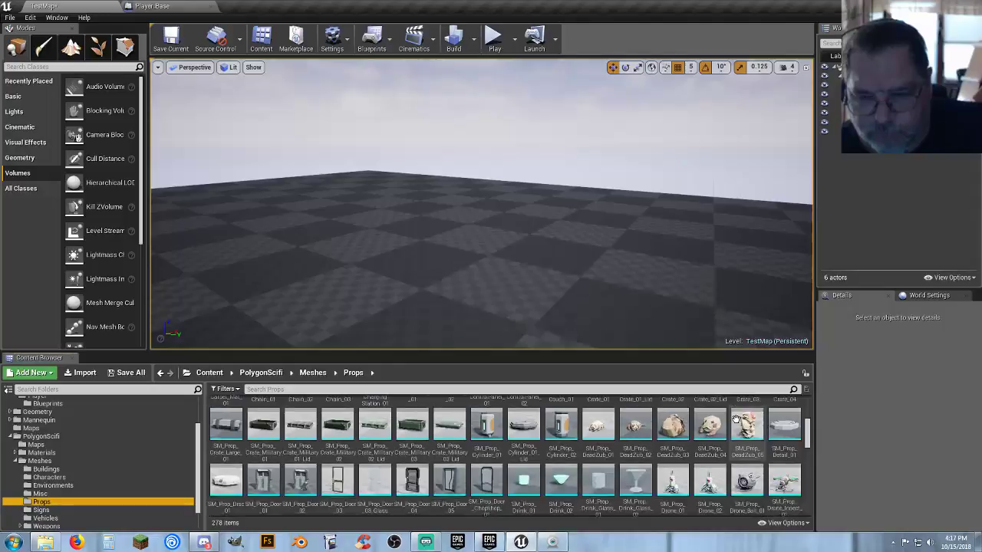
pyautogui.scroll(-1, 734, 418)
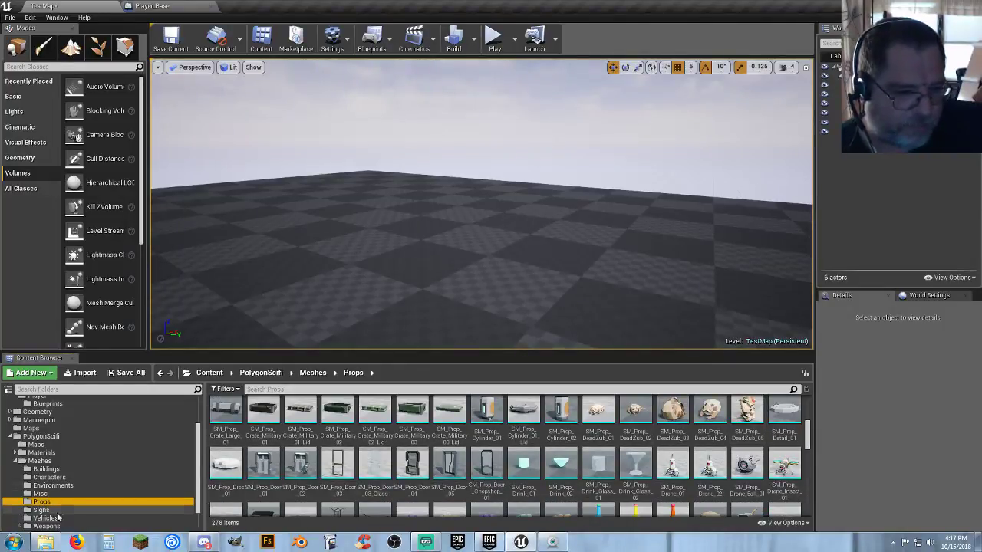
pyautogui.scroll(-2, 58, 519)
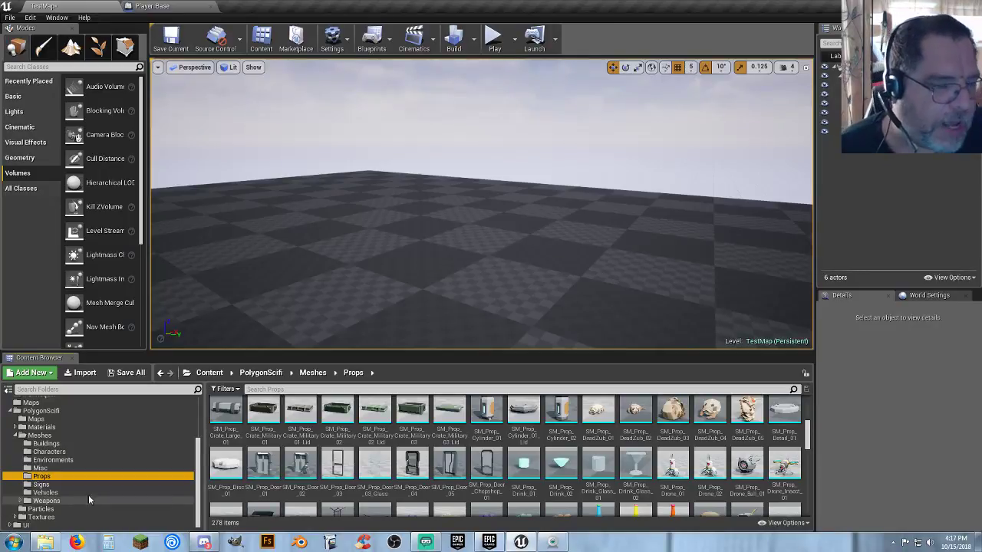
# - Place the FX_Booster_Flame effect from PolygonScifi's Particles folder in the level and raise it to about Z 125
pyautogui.click(43, 509)
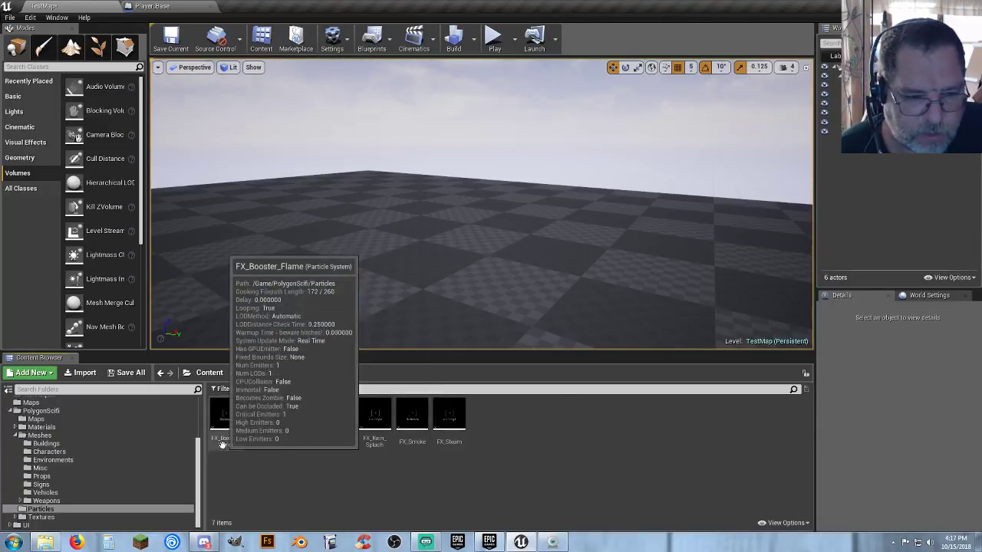
pyautogui.moveTo(226, 418); pyautogui.dragTo(387, 261)
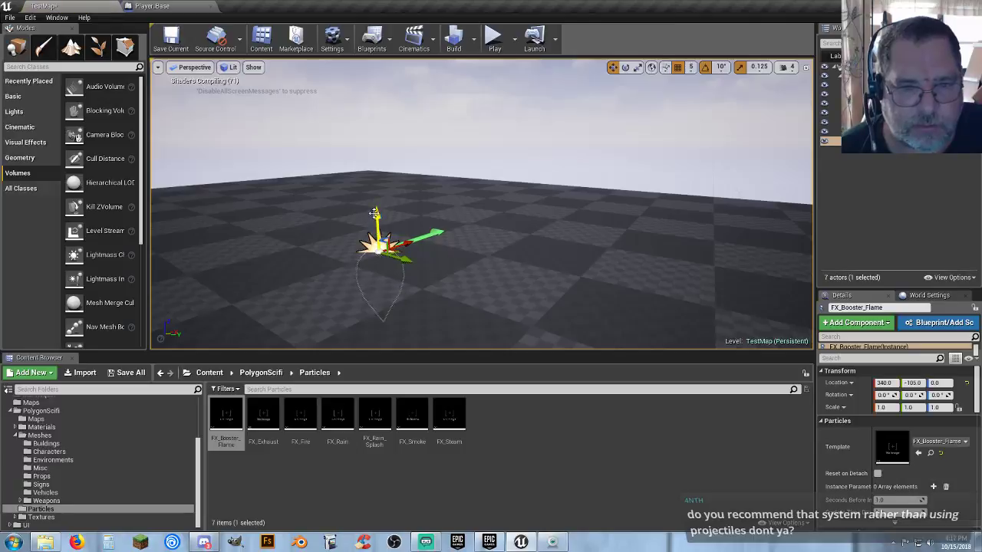
pyautogui.moveTo(379, 219); pyautogui.dragTo(391, 85)
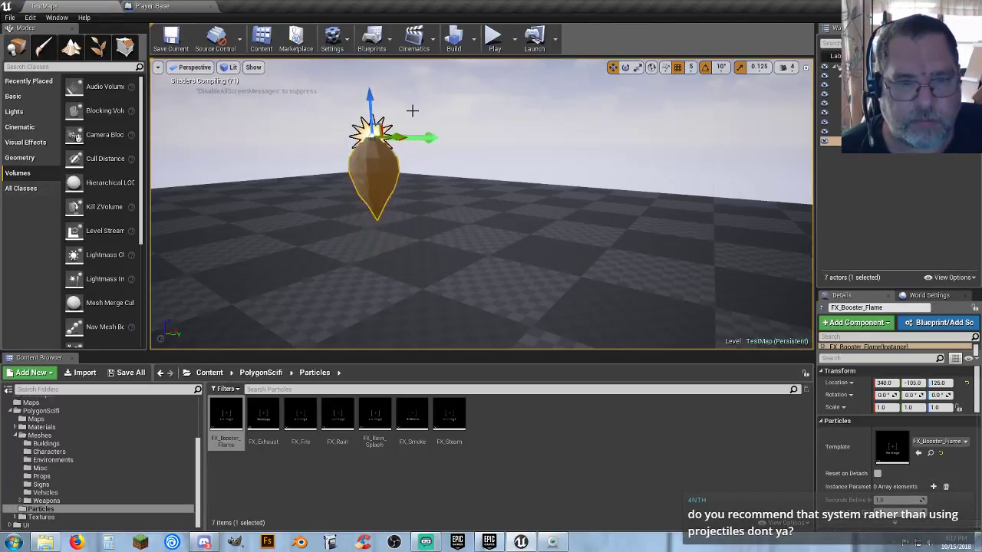
# - Play the level, walk the character up to the booster flame to inspect it at close range, and end the session
pyautogui.click(494, 39)
pyautogui.press('w')
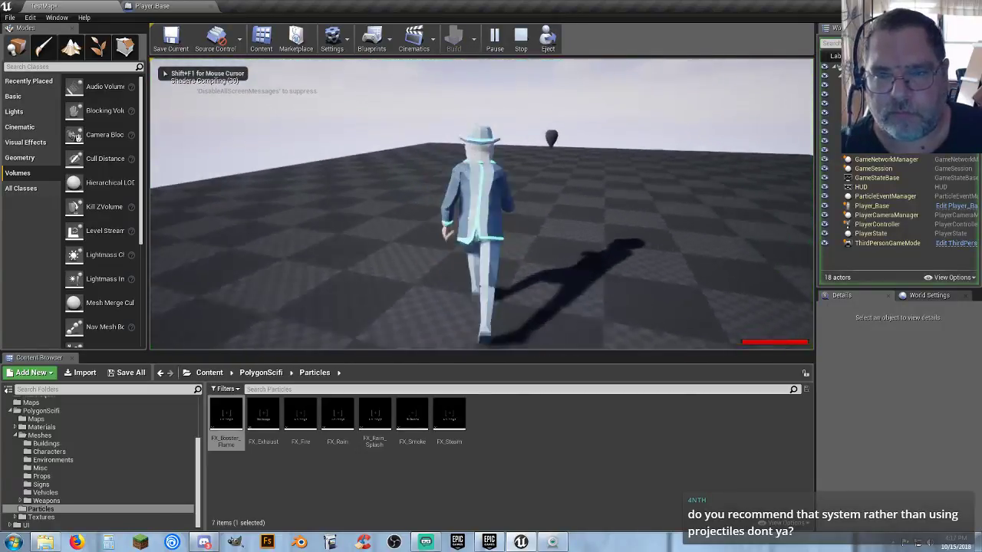
pyautogui.press('w')
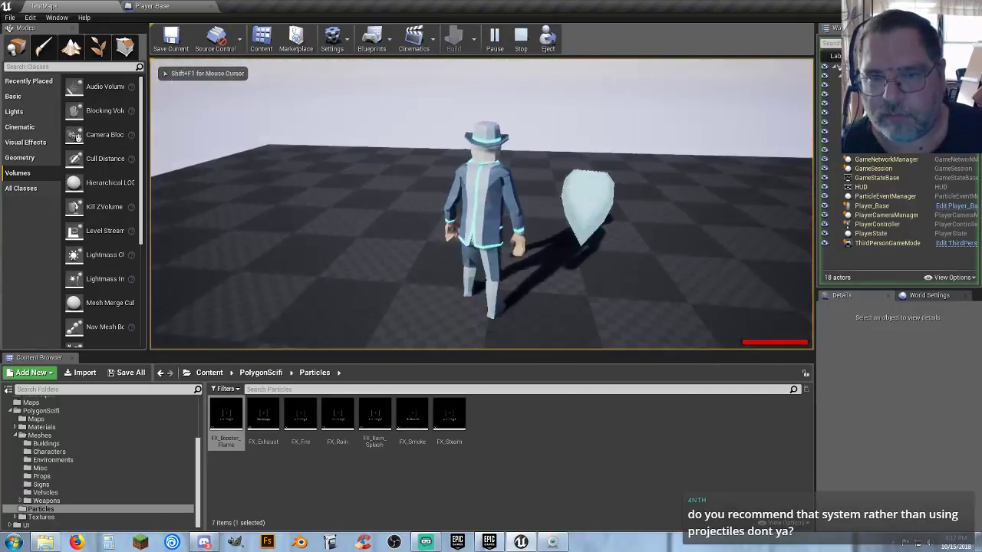
pyautogui.press('w')
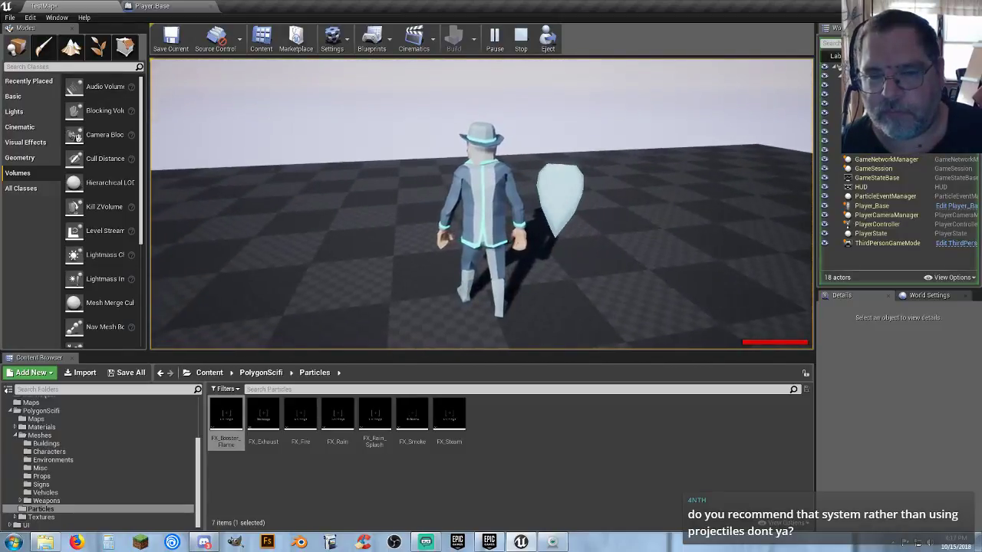
pyautogui.press('Escape')
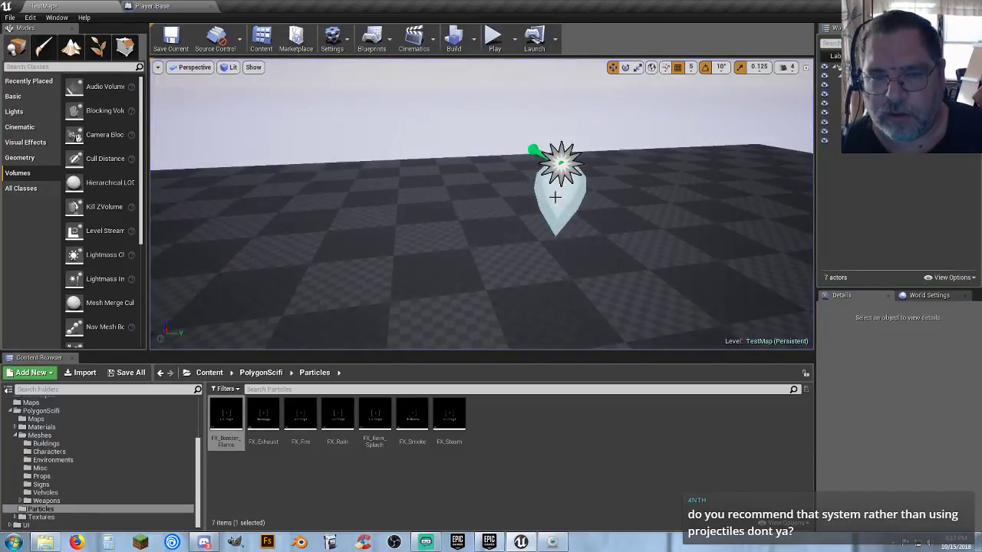
# - Replace the FX_Booster_Flame effect in the level with FX_Exhaust, placed at about X 385, Y 0, Z 80
pyautogui.click(565, 188)
pyautogui.press('Delete')
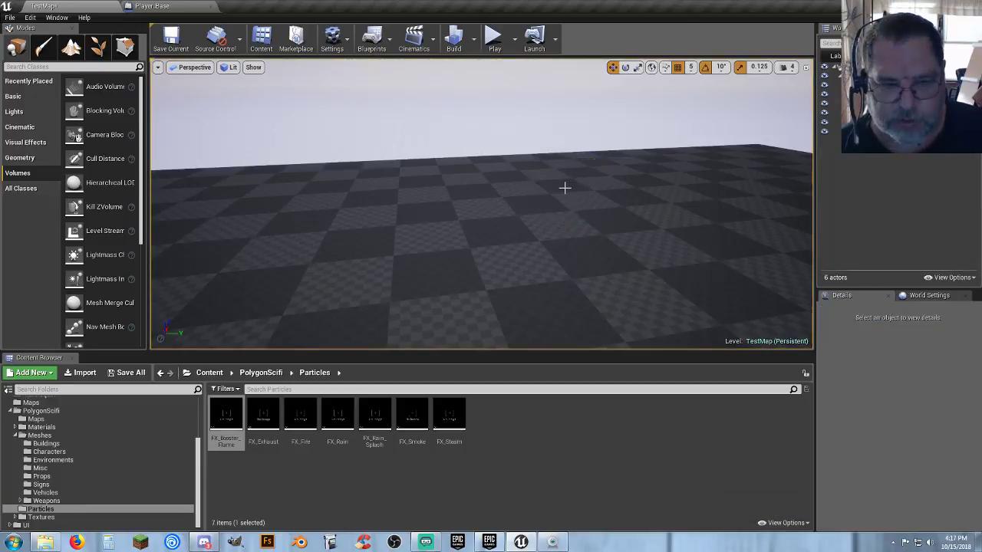
pyautogui.moveTo(270, 423); pyautogui.dragTo(628, 146)
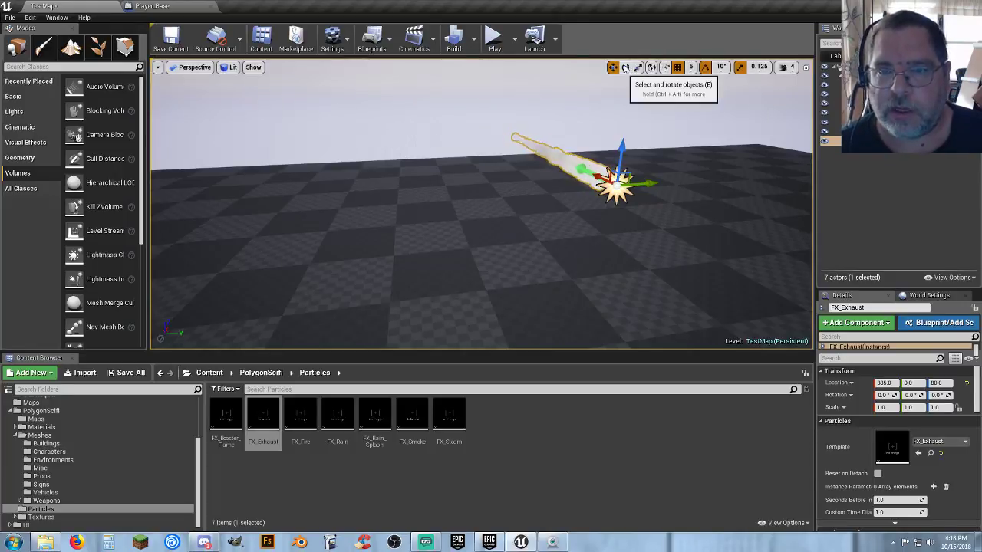
# - Rotate the FX_Exhaust effect 90° about its Y axis so that it streams straight up
pyautogui.click(625, 67)
pyautogui.moveTo(649, 169); pyautogui.dragTo(627, 109)
pyautogui.press('f')
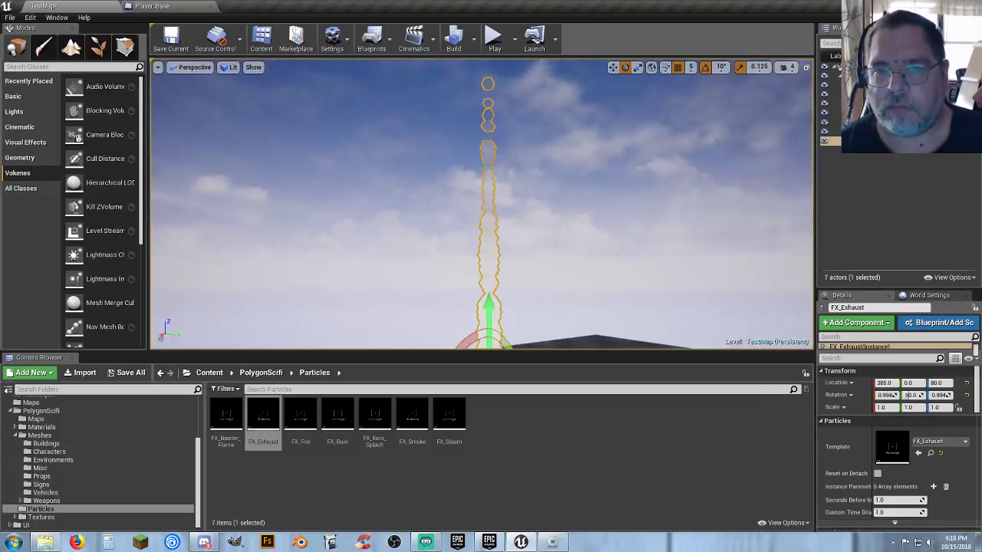
# - Inspect the exhaust stream at close range in a play session, end the session, and delete FX_Exhaust from the level
pyautogui.click(494, 37)
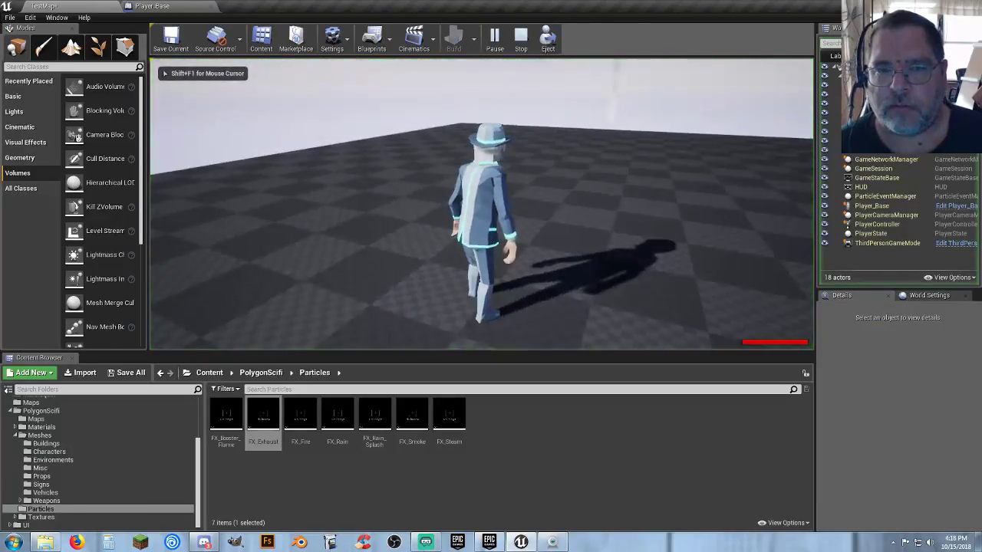
pyautogui.press('d')
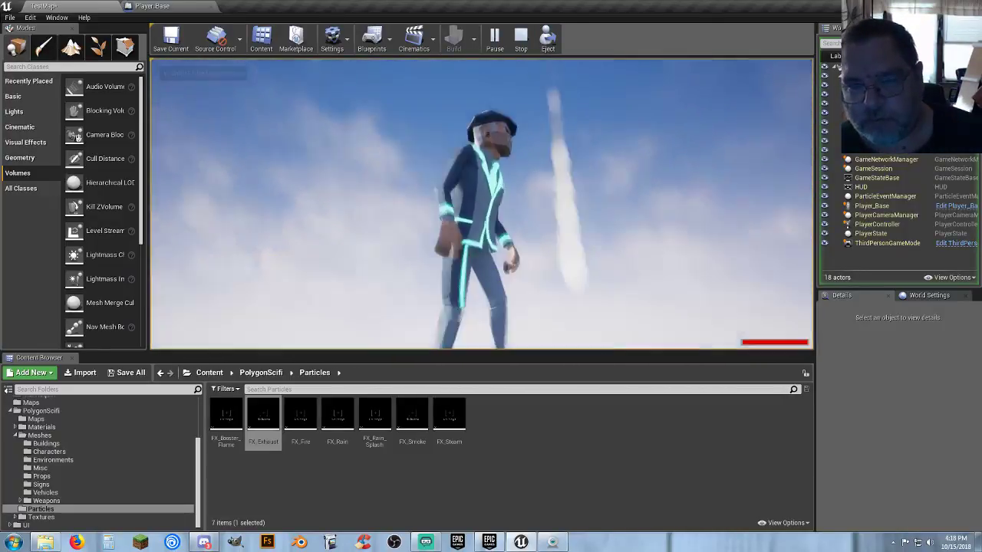
pyautogui.press('a')
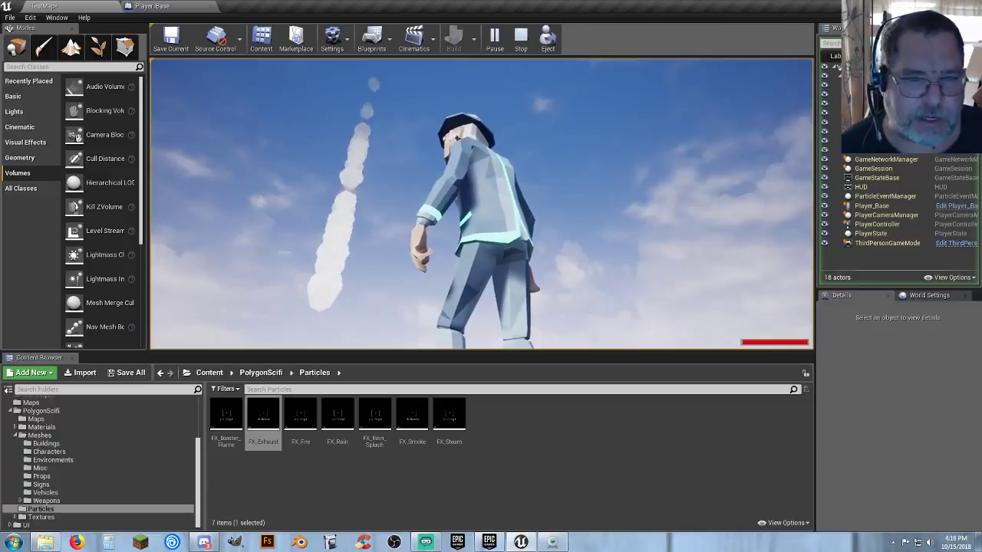
pyautogui.press('Escape')
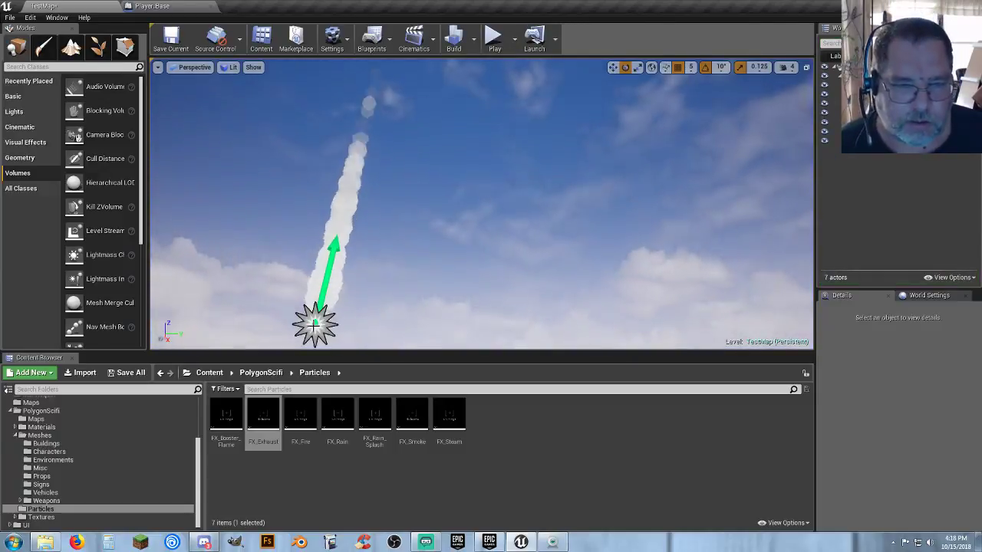
pyautogui.press('Delete')
# - Preview FX_Fire in the level at about X 265, Y -40, raised to about Z 100, and delete it
pyautogui.moveTo(389, 316)
pyautogui.mouseDown(button='right')
pyautogui.moveTo(389, 353)
pyautogui.moveTo(373, 307)
pyautogui.mouseUp(button='right')
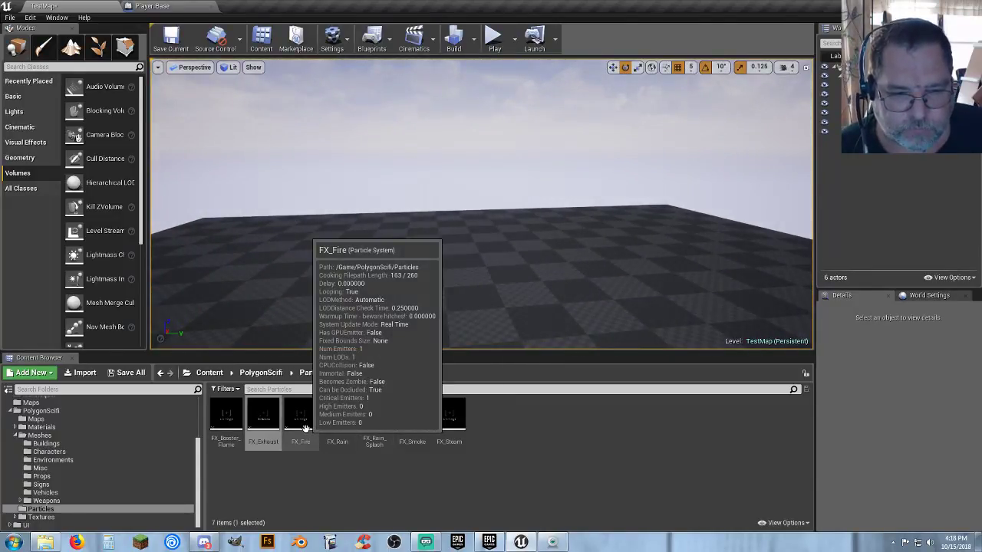
pyautogui.moveTo(305, 428); pyautogui.dragTo(466, 259)
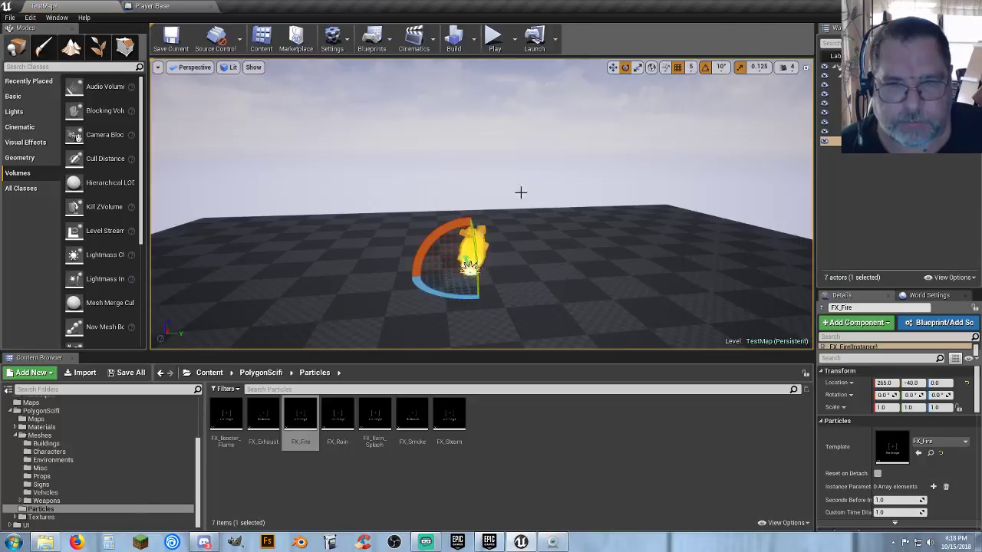
pyautogui.click(612, 67)
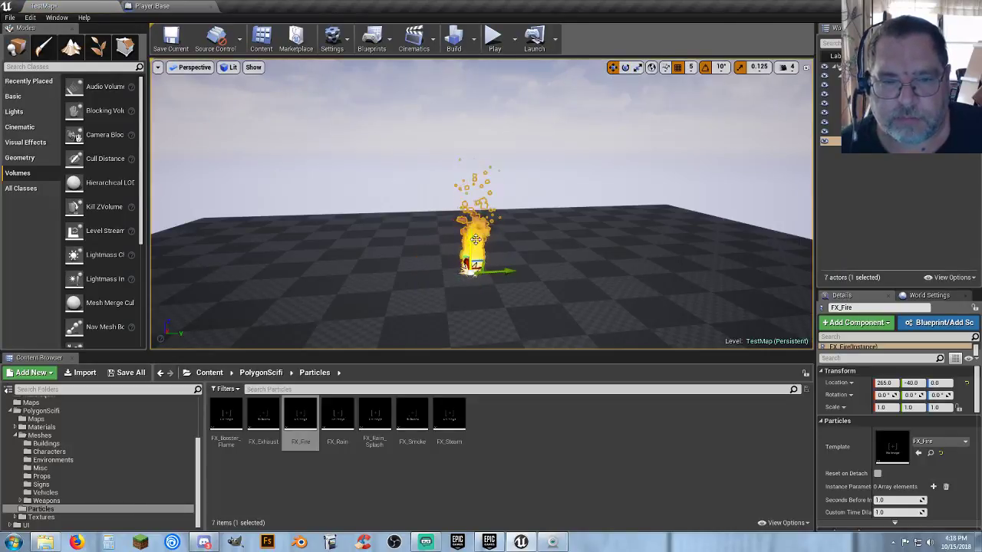
pyautogui.moveTo(475, 239); pyautogui.dragTo(503, 232)
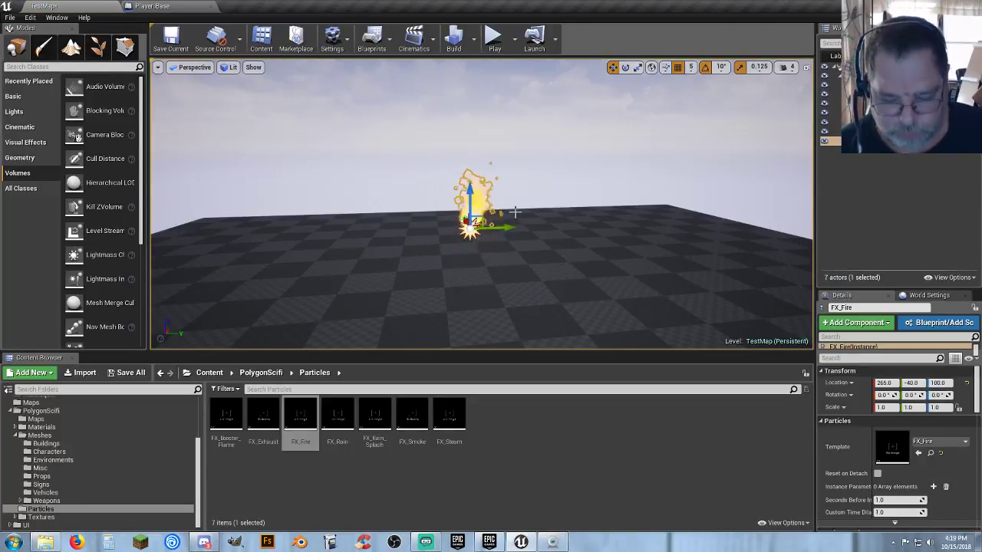
pyautogui.press('Delete')
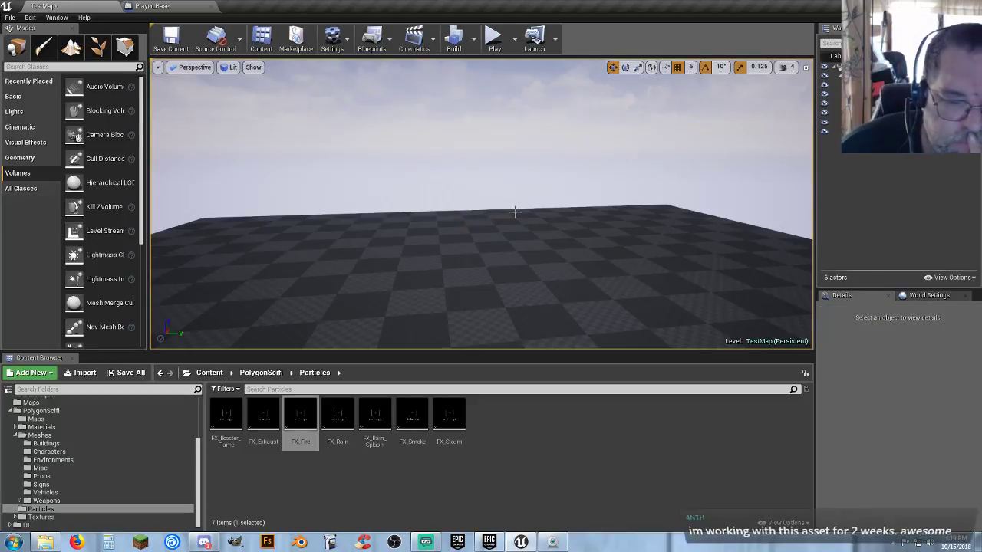
pyautogui.click(525, 442)
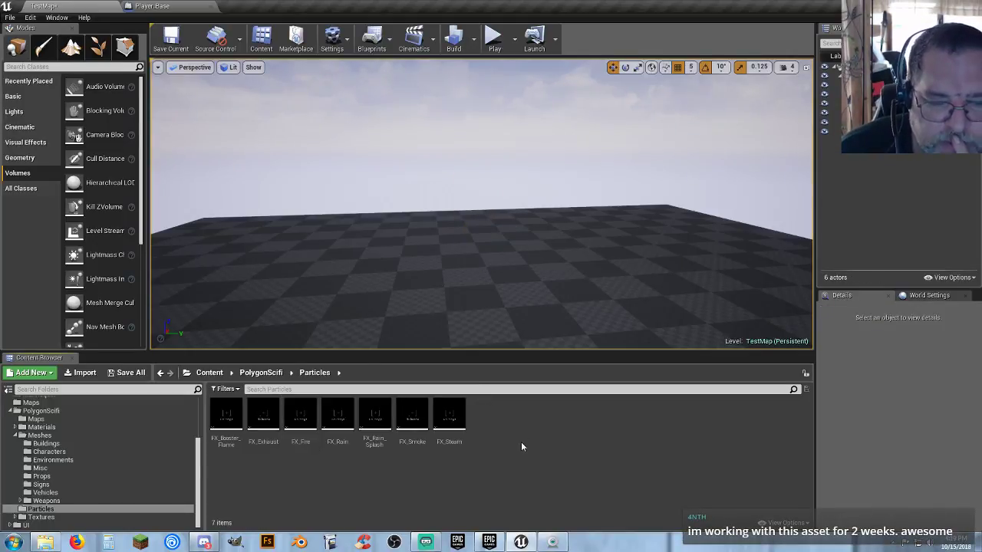
# - Preview FX_Steam in the level at about X 180, Y -35, Z 30, and delete it
pyautogui.moveTo(450, 414); pyautogui.dragTo(479, 242)
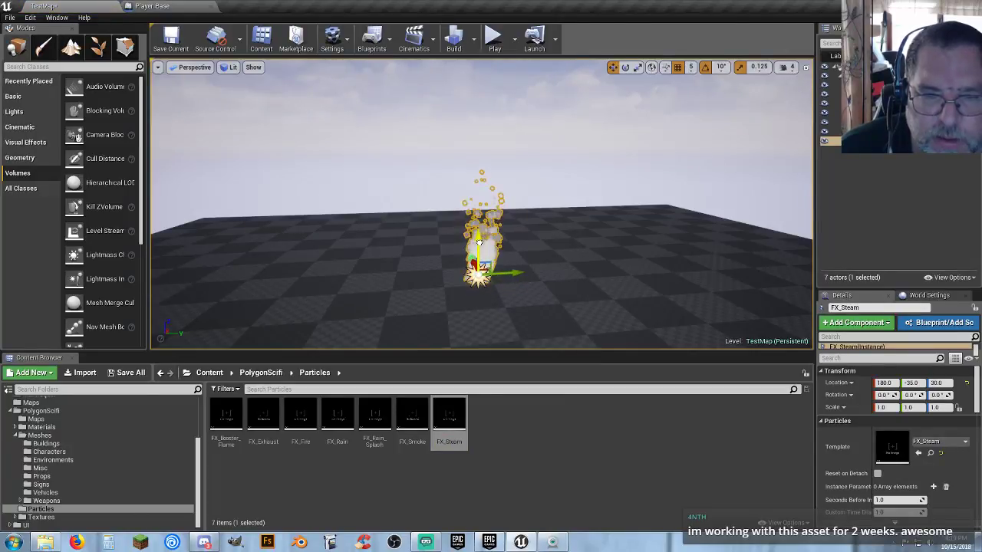
pyautogui.press('Delete')
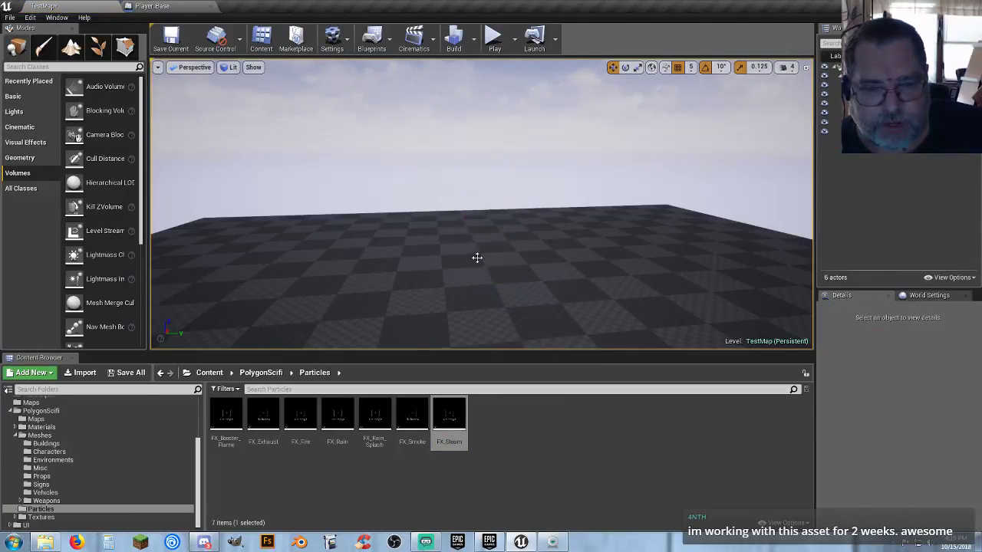
pyautogui.click(525, 450)
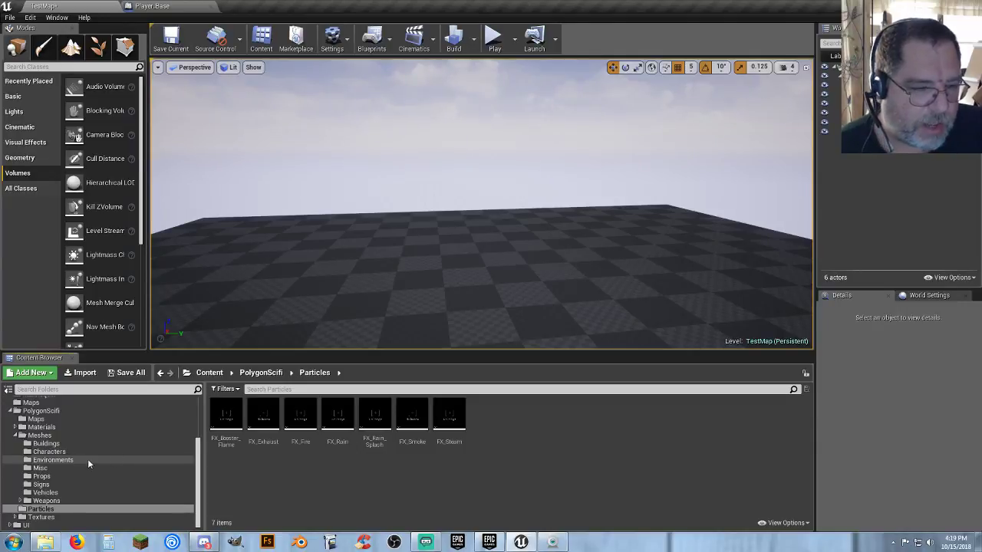
# - Add the Starter Content pack to the project and close the add-content window
pyautogui.click(32, 374)
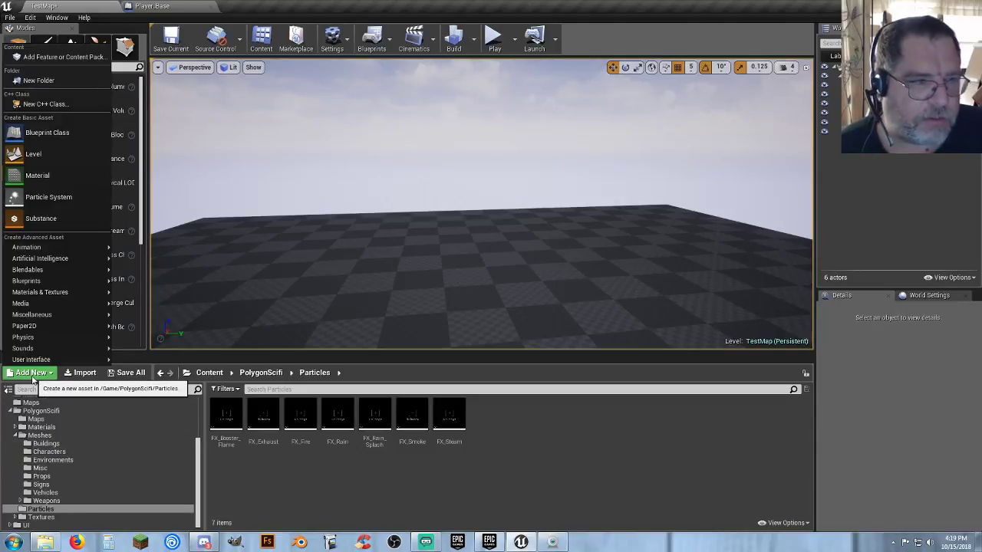
pyautogui.click(75, 59)
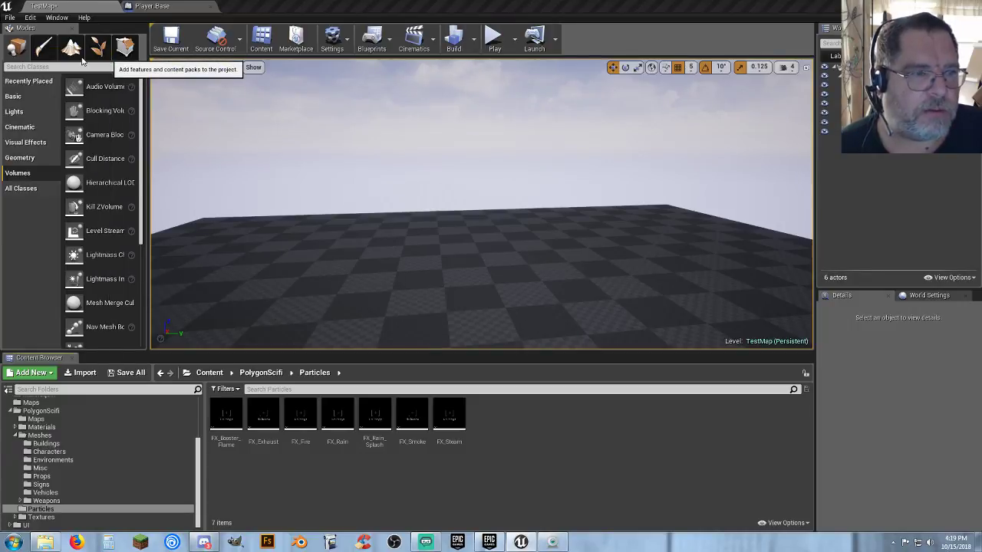
pyautogui.click(422, 162)
pyautogui.click(484, 164)
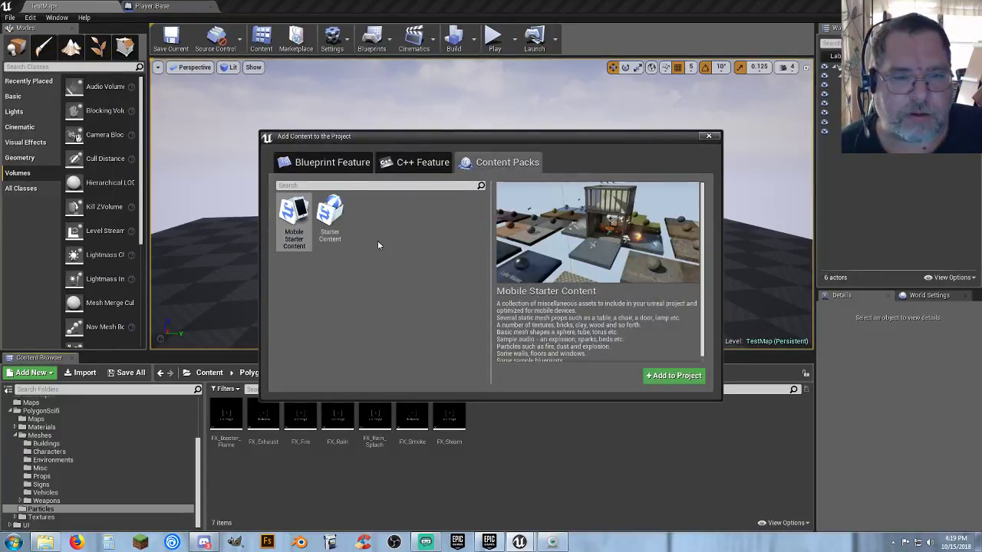
pyautogui.click(330, 218)
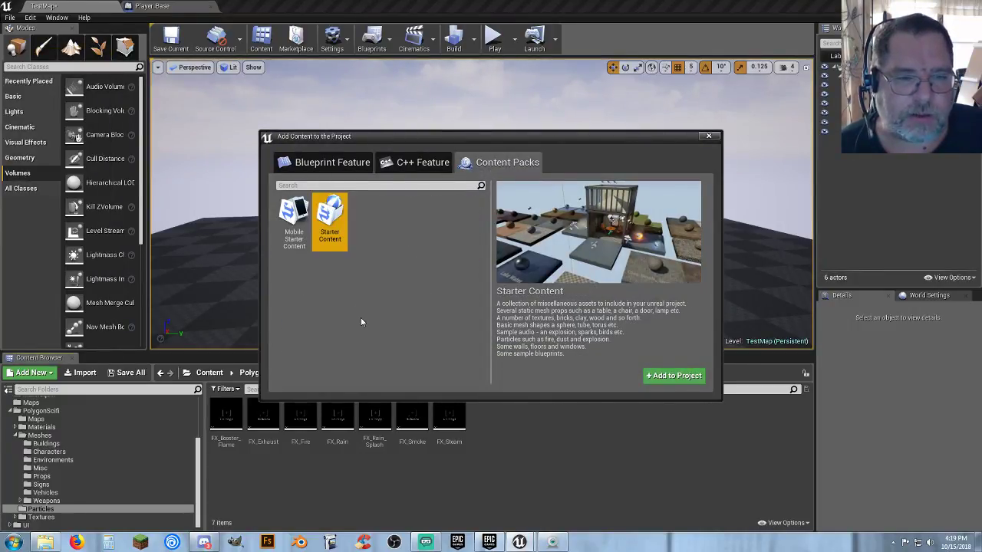
pyautogui.click(679, 379)
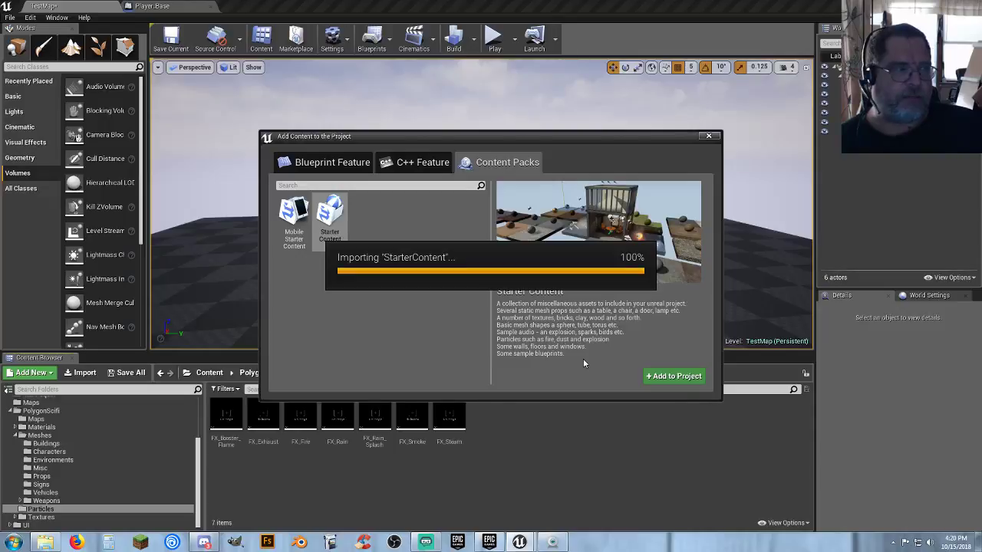
pyautogui.click(709, 136)
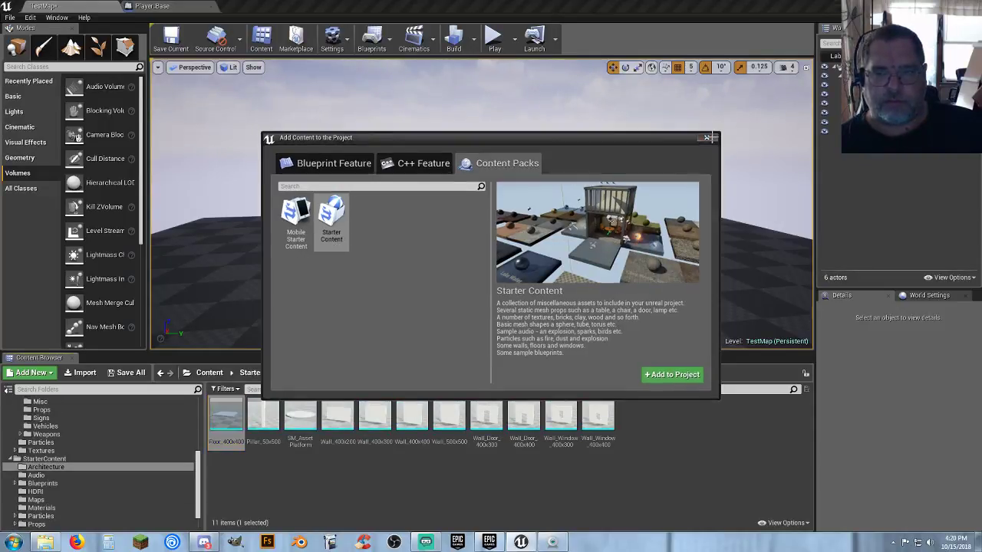
pyautogui.click(692, 441)
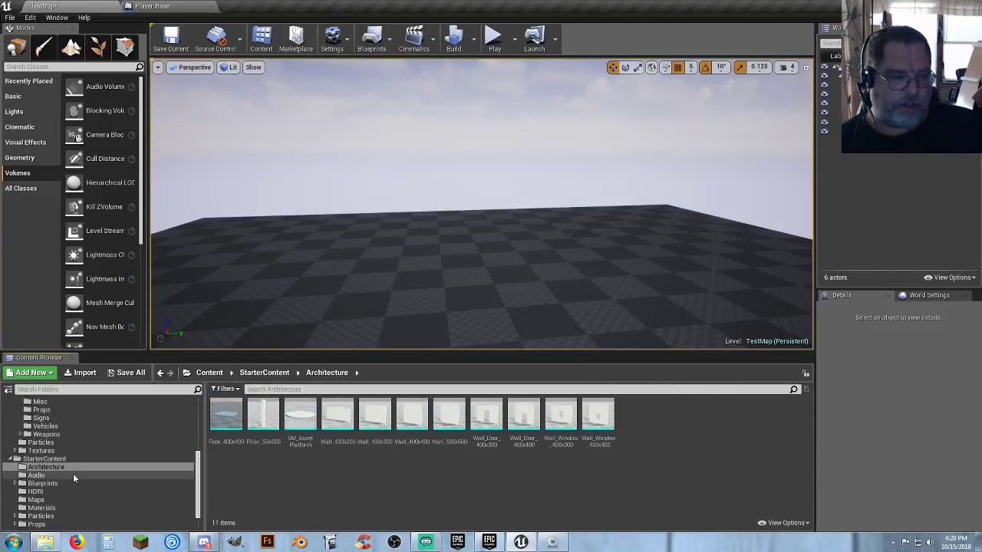
# - Preview P_Explosion from StarterContent's Particles folder in the level at about X 260, Y -135, Z 0, and delete it
pyautogui.scroll(-1, 73, 473)
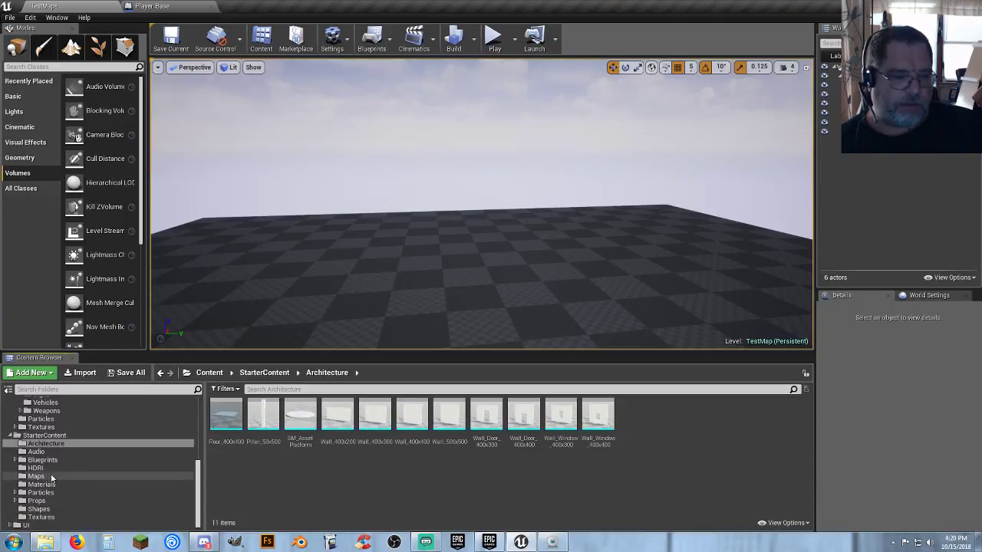
pyautogui.click(42, 492)
pyautogui.click(370, 477)
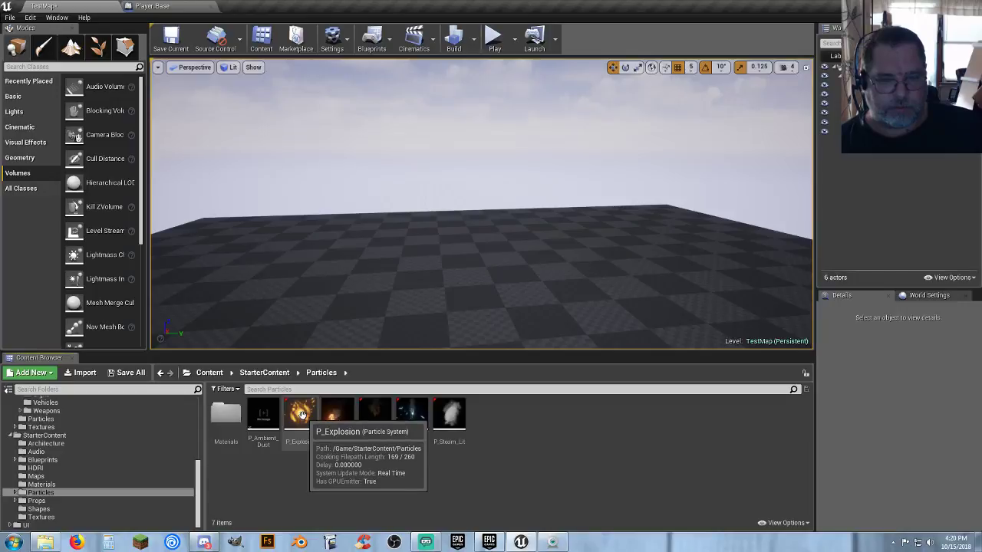
pyautogui.moveTo(301, 415); pyautogui.dragTo(428, 270)
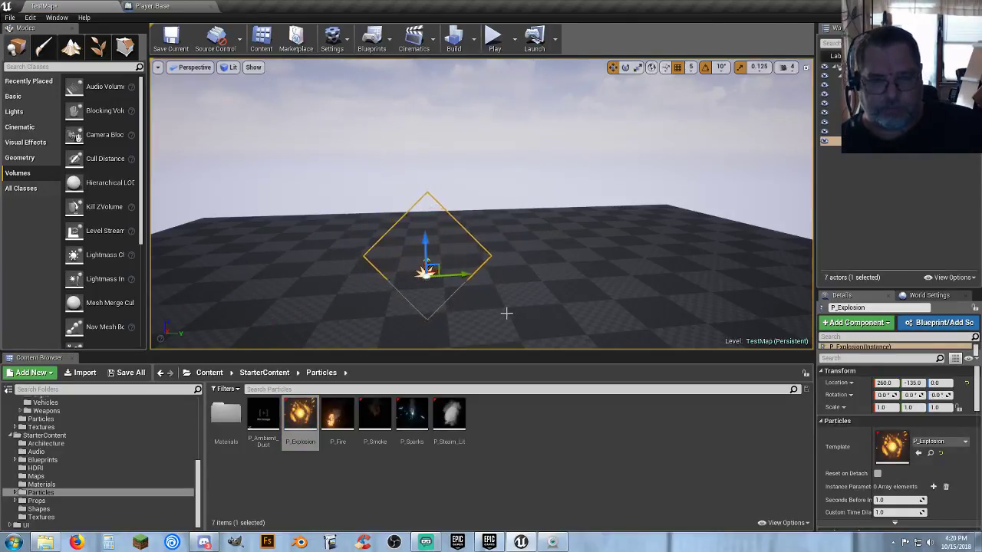
pyautogui.press('Delete')
pyautogui.click(537, 447)
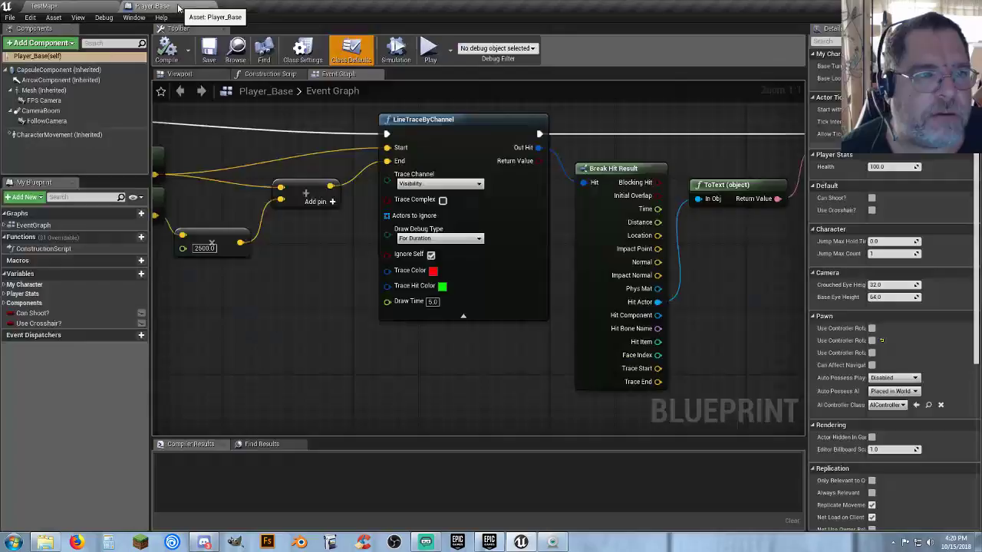
# - Delete the ToText (object) and Print Text nodes after the line trace in Player_Base's event graph
pyautogui.click(176, 8)
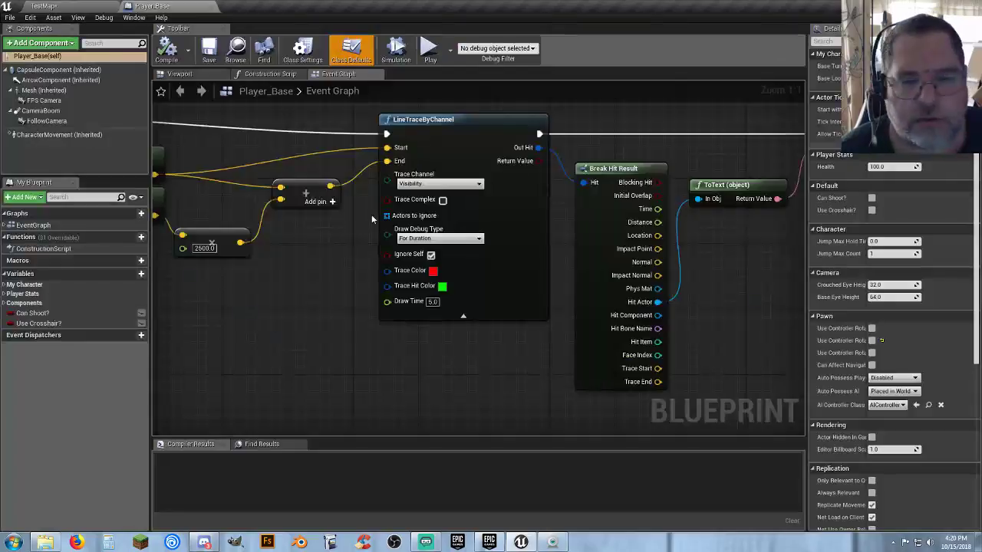
pyautogui.moveTo(494, 356); pyautogui.dragTo(191, 356, button='right')
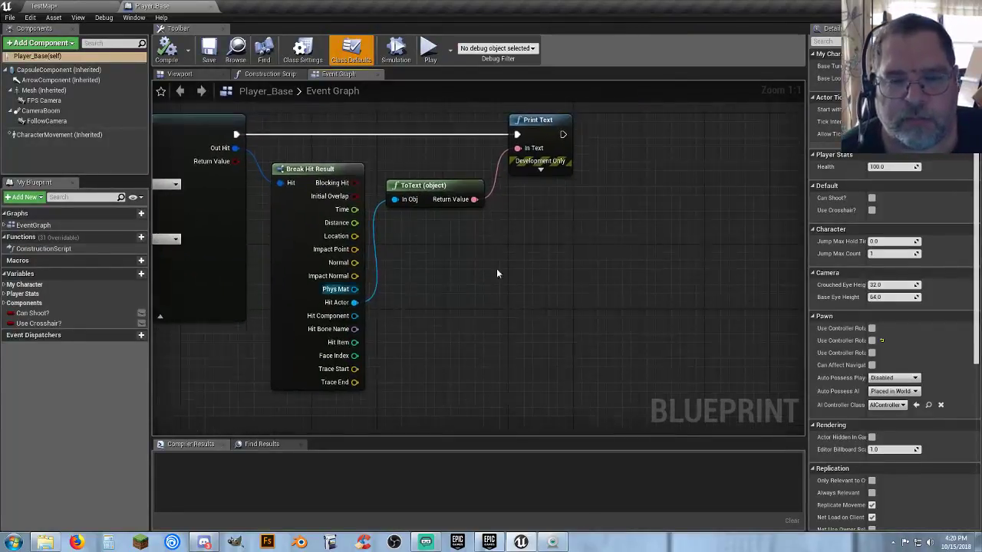
pyautogui.moveTo(549, 246); pyautogui.dragTo(438, 119)
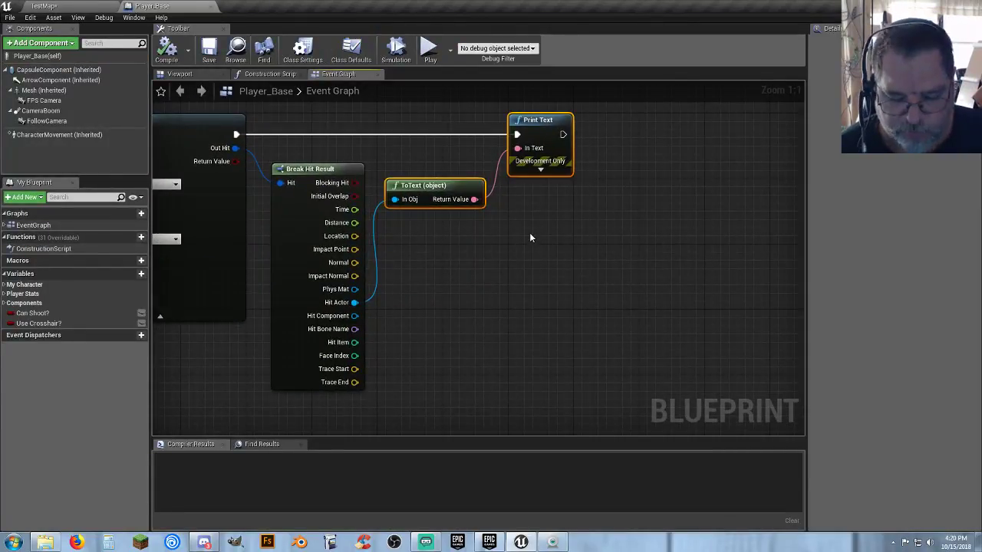
pyautogui.press('Delete')
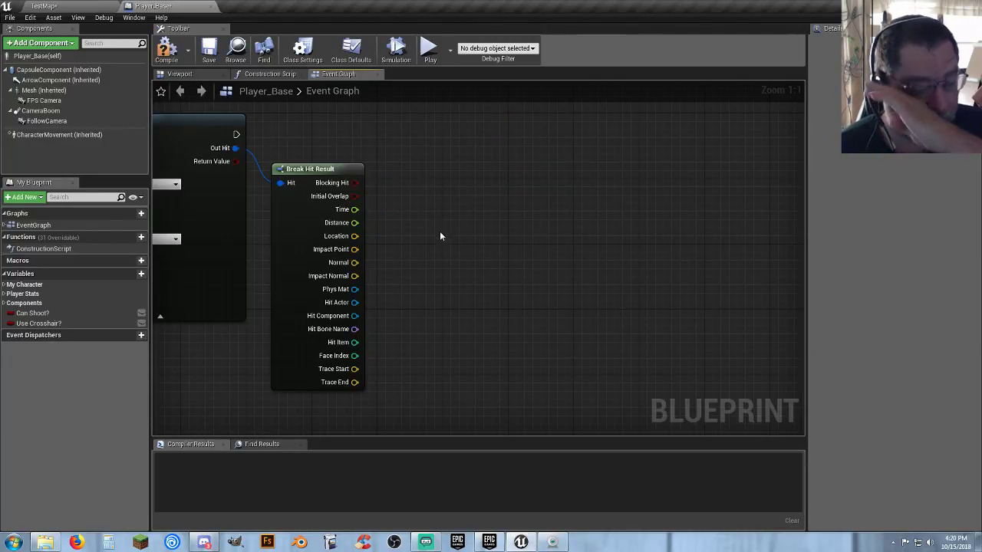
# - Start a new node from the execution output of LineTraceByChannel, placed beyond Break Hit Result
pyautogui.moveTo(440, 232); pyautogui.dragTo(492, 245, button='right')
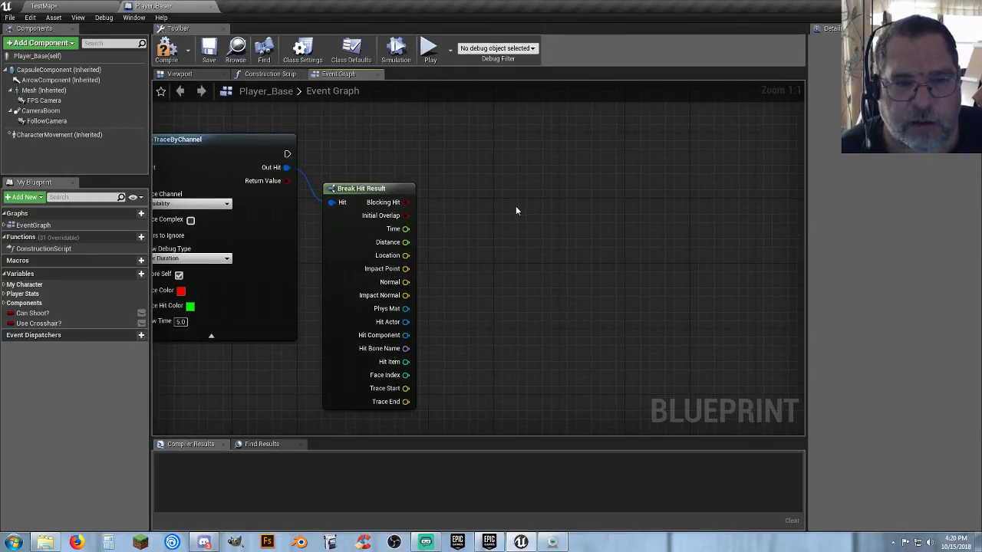
pyautogui.moveTo(286, 153); pyautogui.dragTo(421, 157)
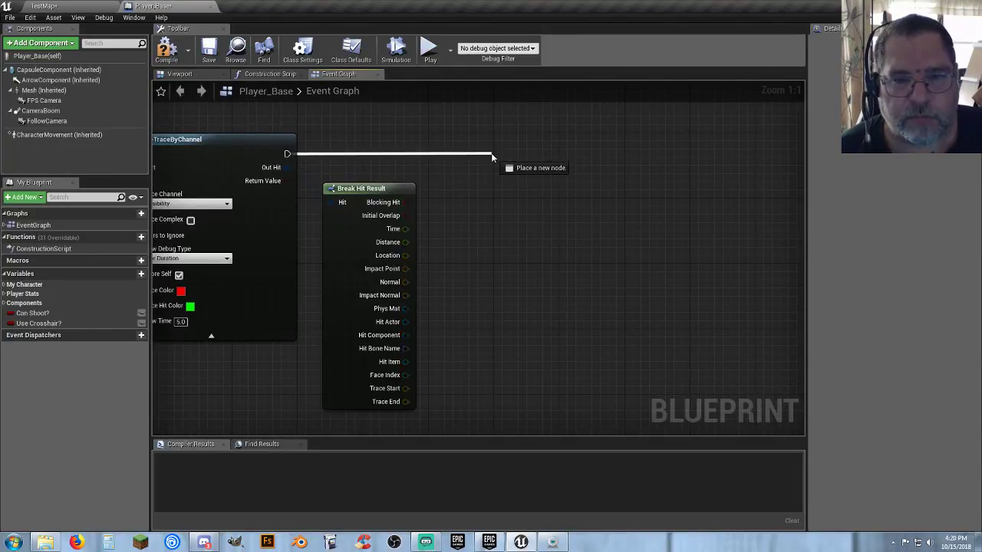
pyautogui.moveTo(510, 156); pyautogui.dragTo(509, 156)
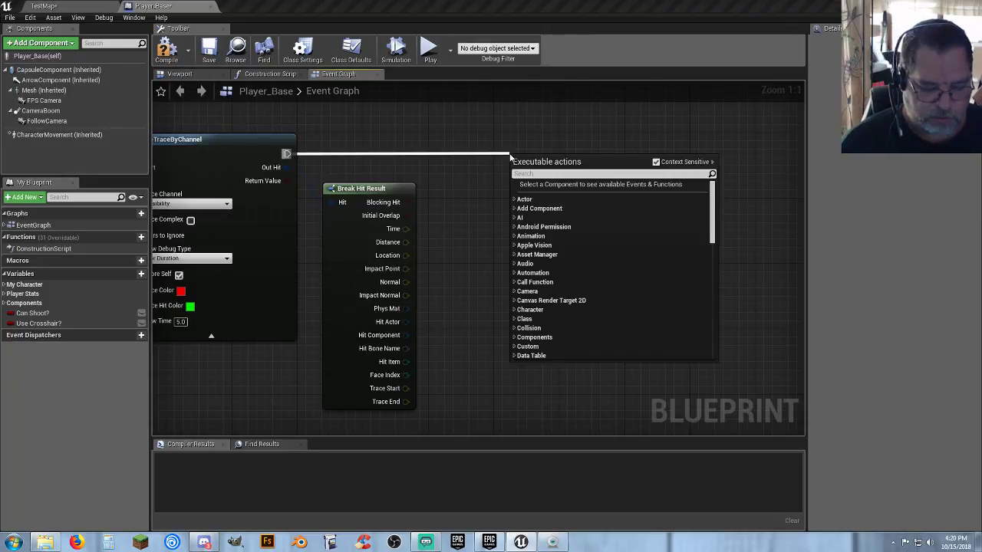
pyautogui.write('play')
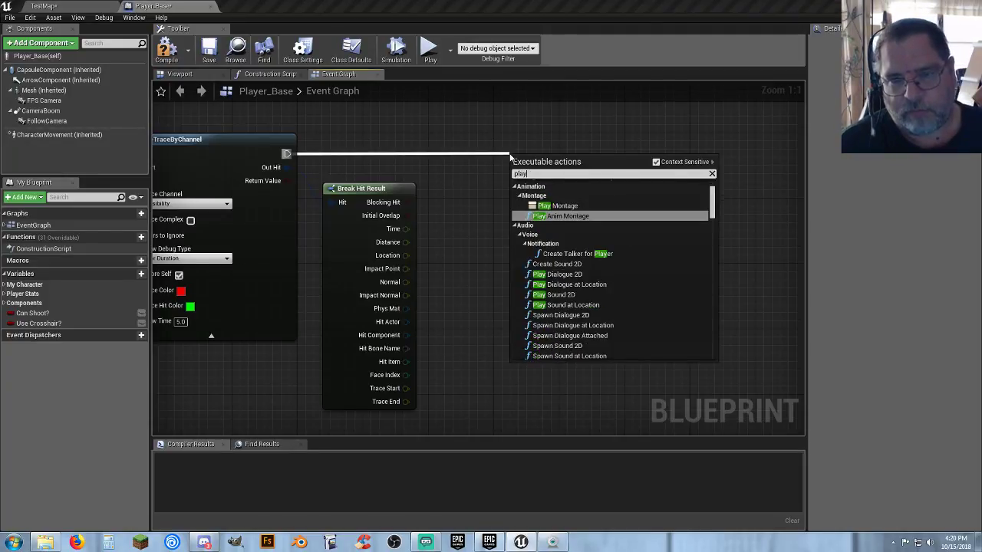
pyautogui.press('BackSpace')
pyautogui.press('BackSpace')
pyautogui.press('BackSpace')
pyautogui.press('BackSpace')
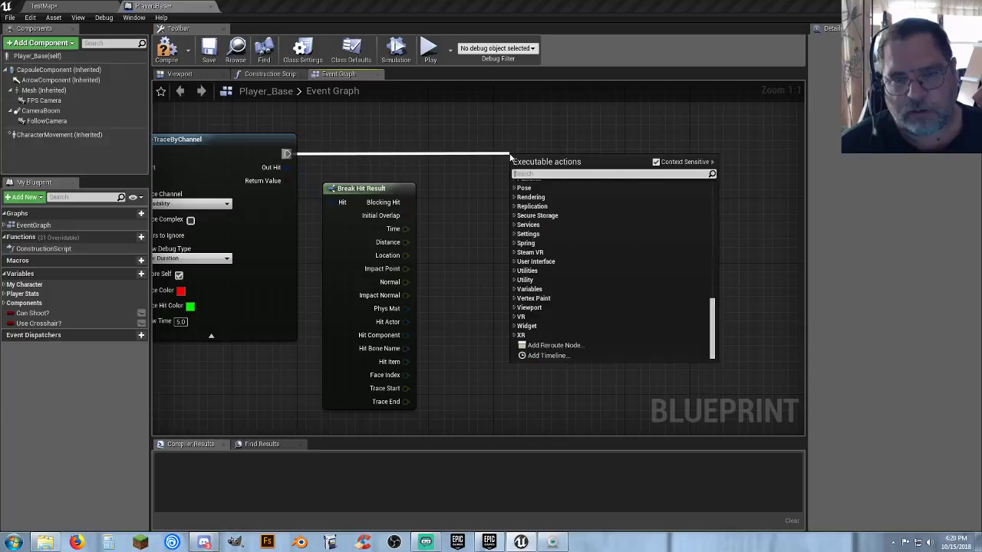
# - Add a Spawn Emitter at Location node after LineTraceByChannel and feed its Location from Break Hit Result's Location
pyautogui.write('spawne')
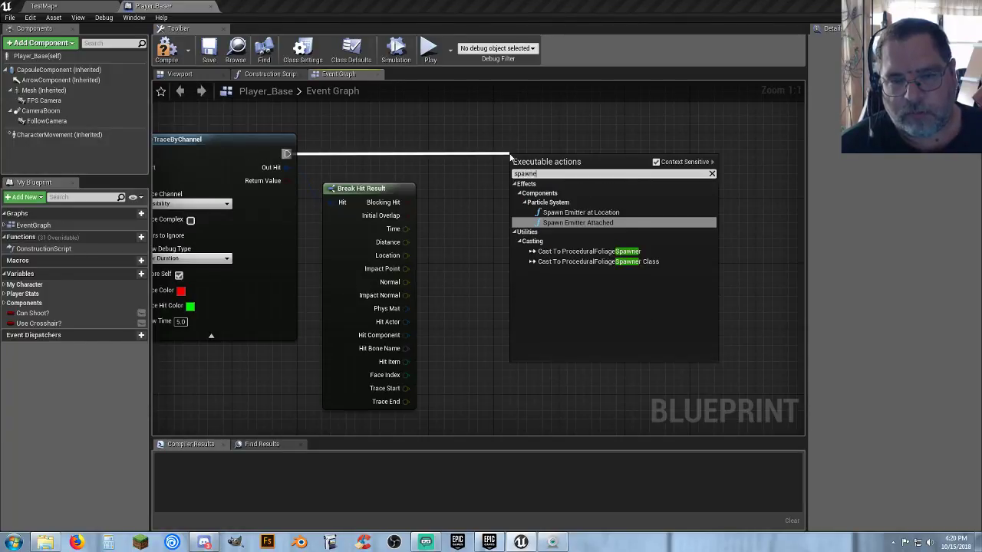
pyautogui.write('m')
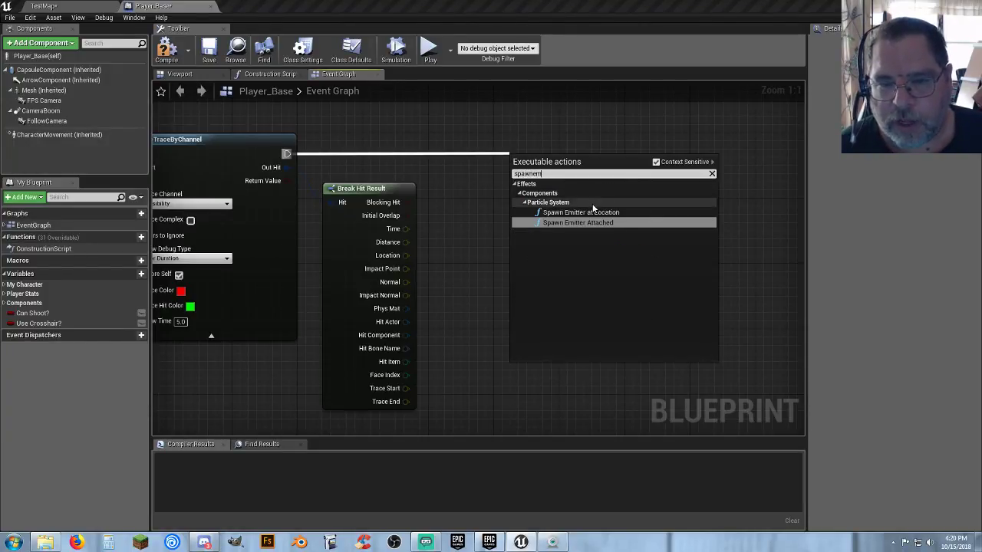
pyautogui.click(580, 212)
pyautogui.moveTo(553, 159); pyautogui.dragTo(604, 141)
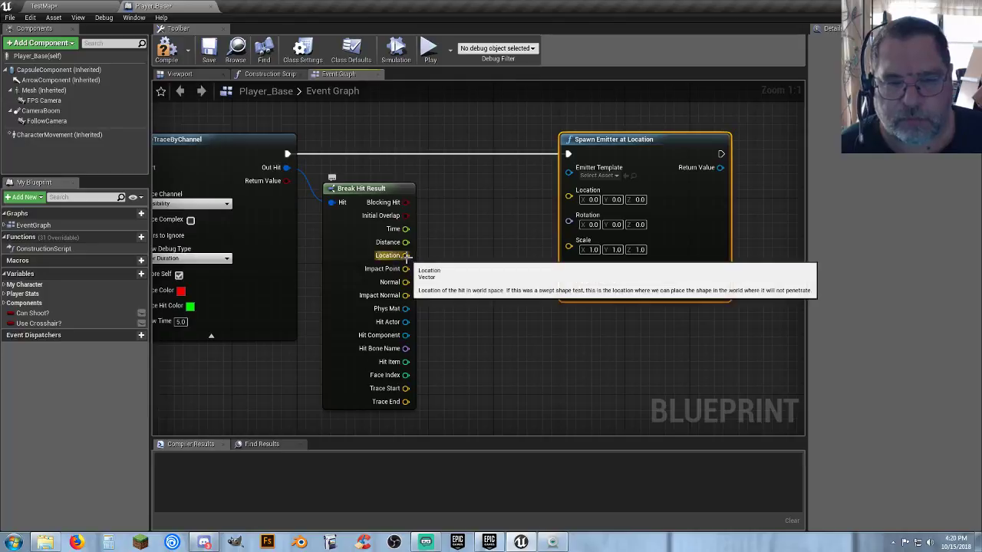
pyautogui.moveTo(406, 256); pyautogui.dragTo(569, 195)
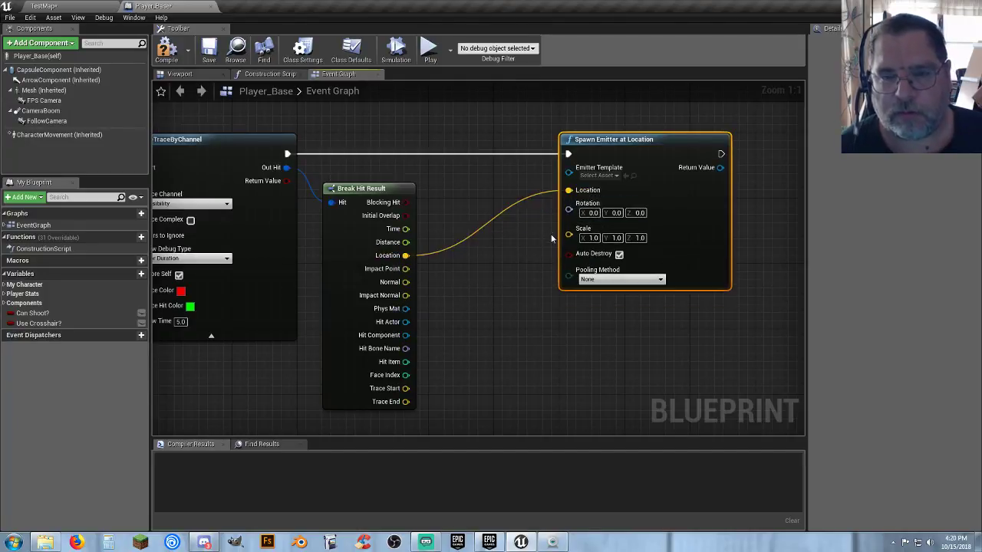
# - Set Spawn Emitter at Location's emitter template to P_Explosion and move the node closer to Break Hit Result
pyautogui.click(599, 175)
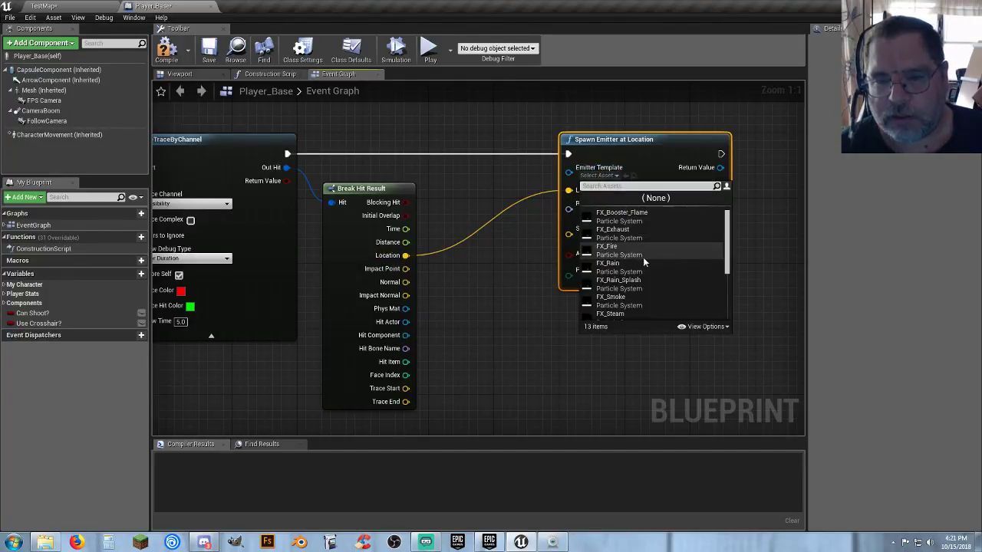
pyautogui.scroll(-3, 643, 277)
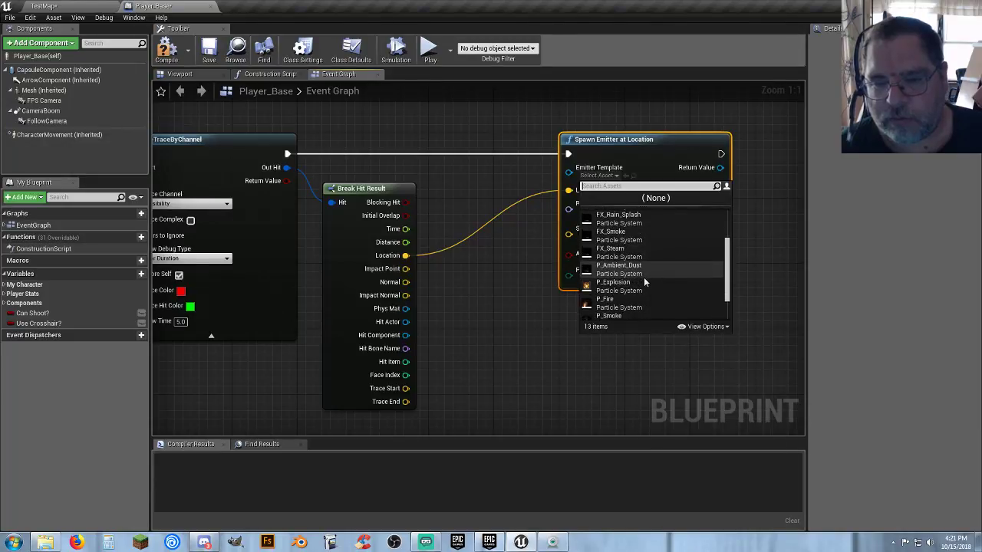
pyautogui.click(641, 287)
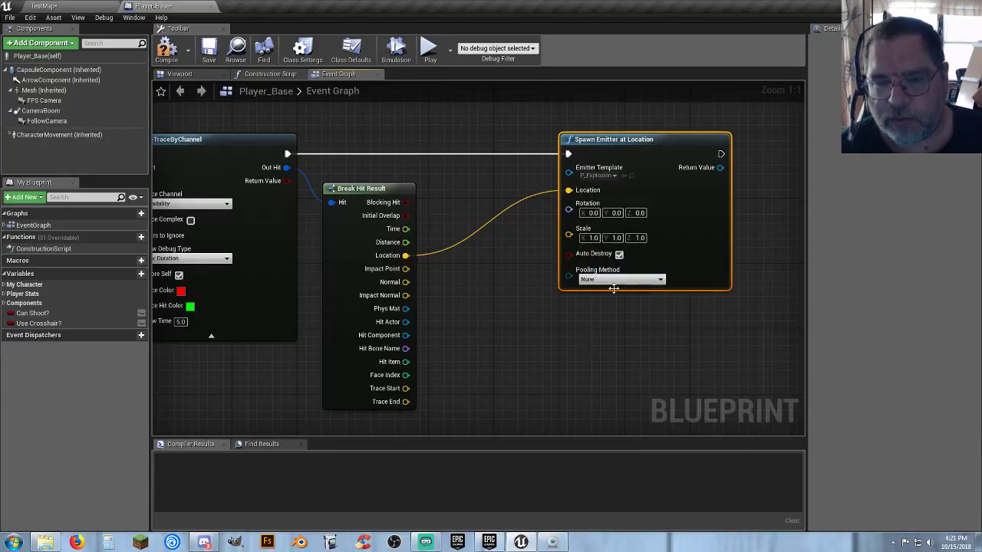
pyautogui.click(521, 306)
pyautogui.moveTo(598, 327); pyautogui.dragTo(419, 339, button='right')
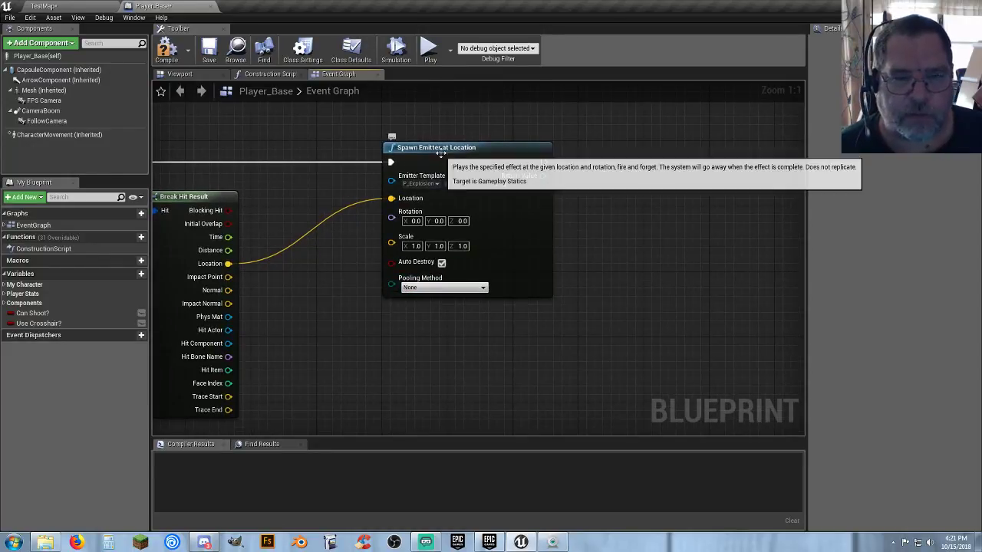
pyautogui.moveTo(437, 153); pyautogui.dragTo(372, 156)
pyautogui.click(552, 219)
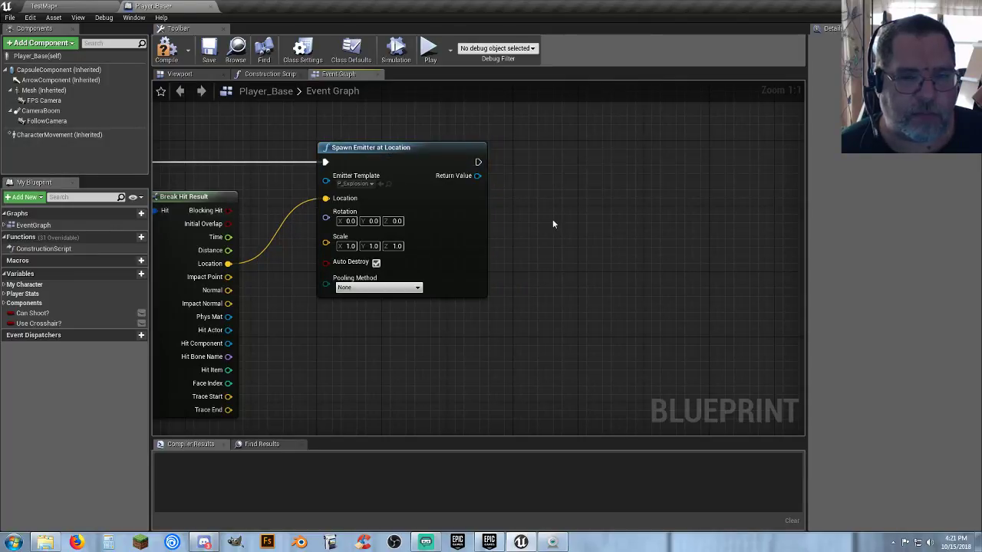
pyautogui.moveTo(552, 219); pyautogui.dragTo(596, 212, button='right')
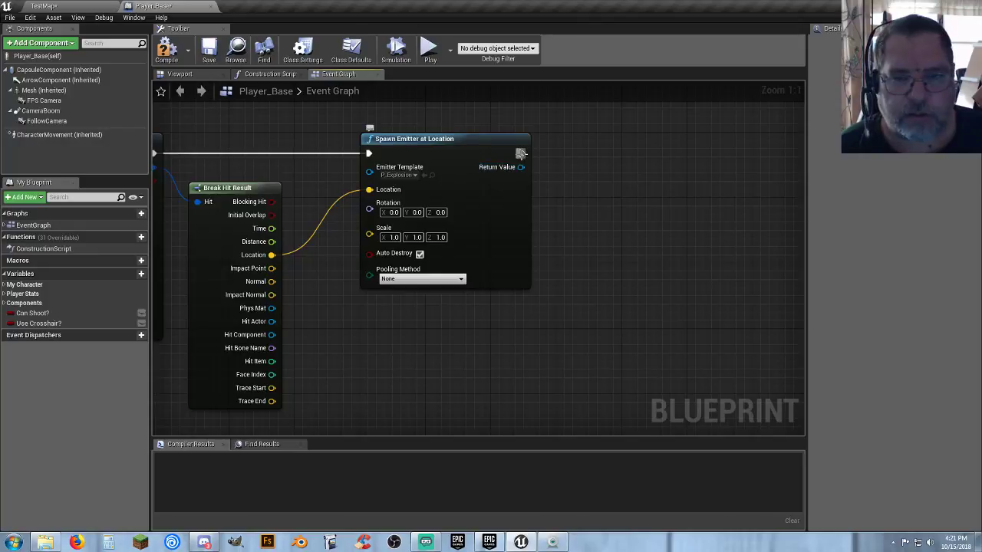
# - Add a Play Sound at Location node after Spawn Emitter at Location, leaving some space between the two nodes
pyautogui.moveTo(521, 153); pyautogui.dragTo(569, 157)
pyautogui.write('playsoi')
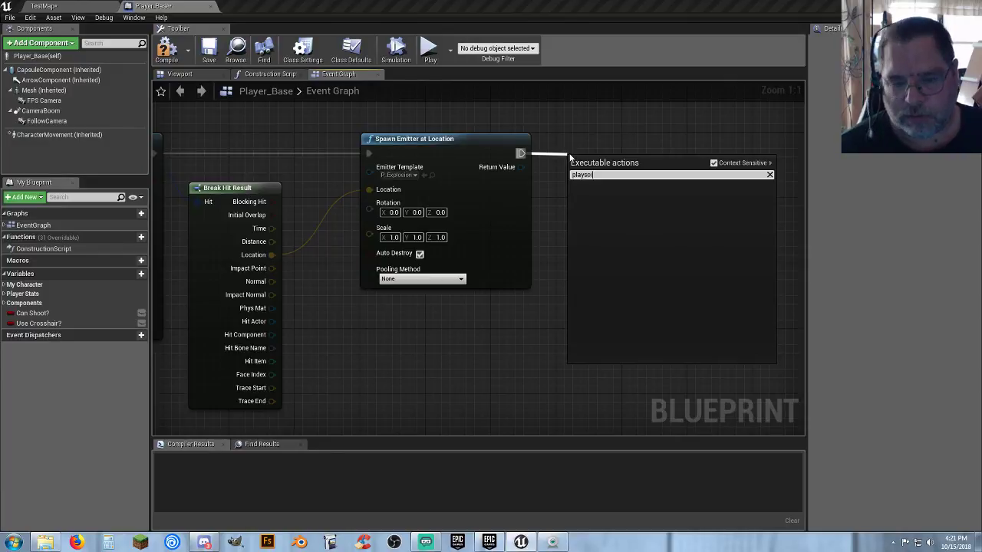
pyautogui.press('BackSpace')
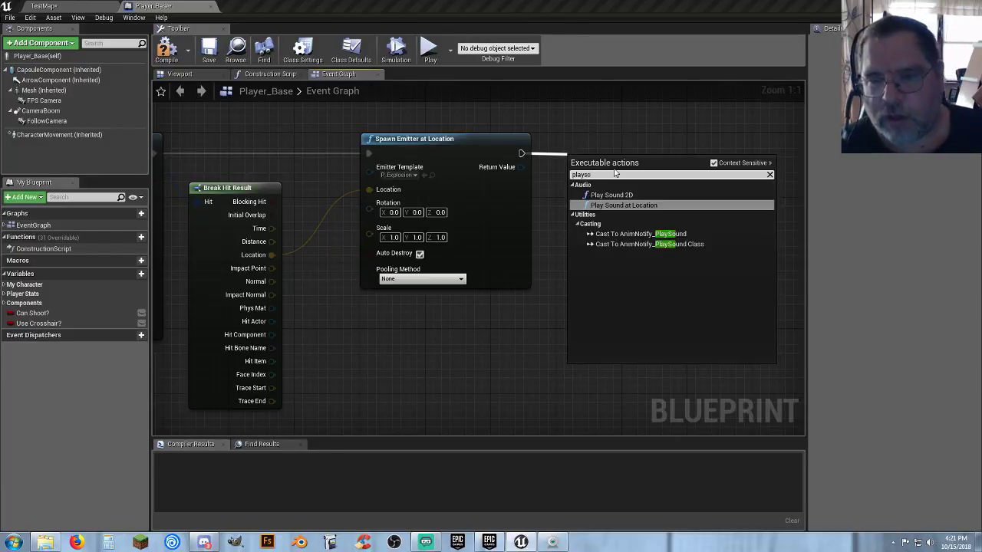
pyautogui.click(625, 205)
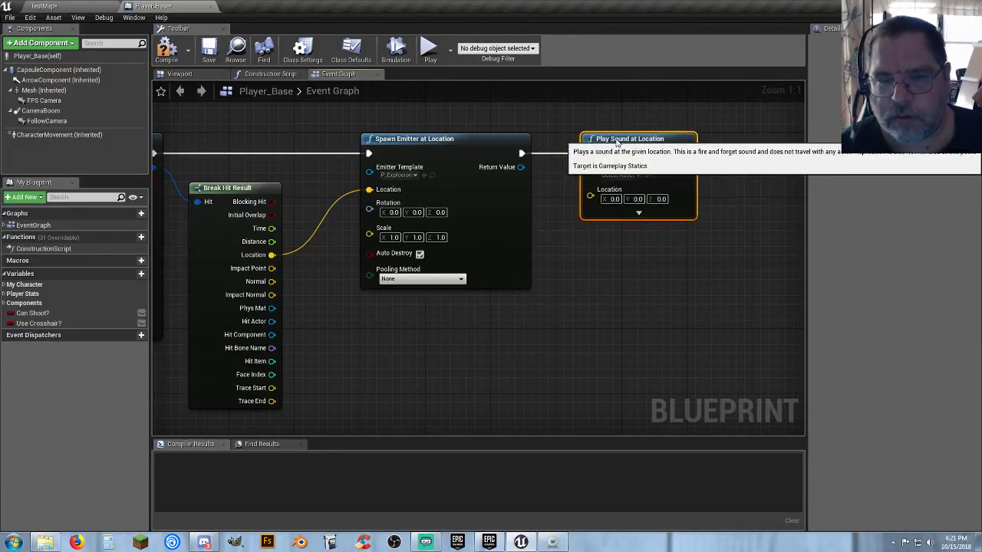
pyautogui.moveTo(616, 143); pyautogui.dragTo(657, 144)
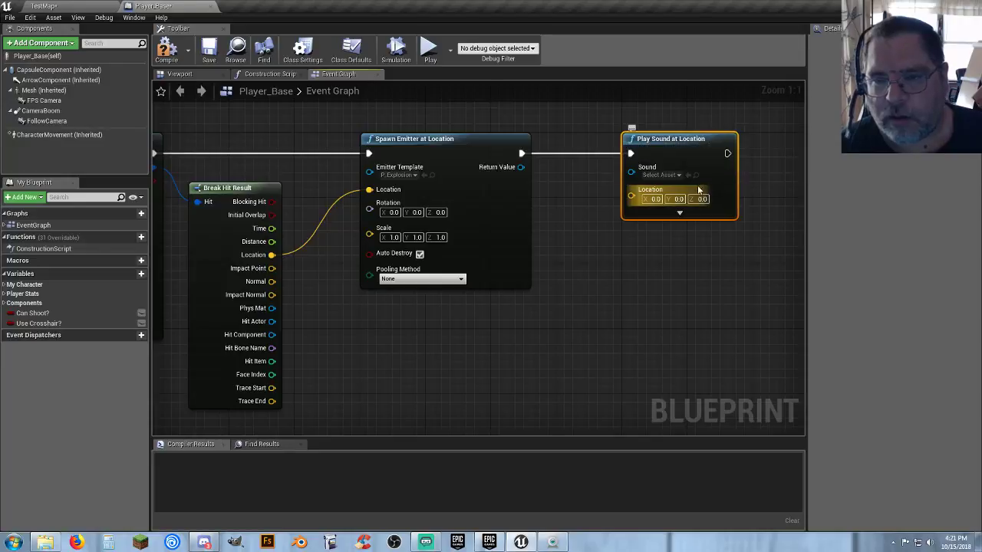
# - Assign Explosion_Cue to Play Sound at Location, feed its Location from Break Hit Result's Location, and compile Player_Base
pyautogui.click(661, 175)
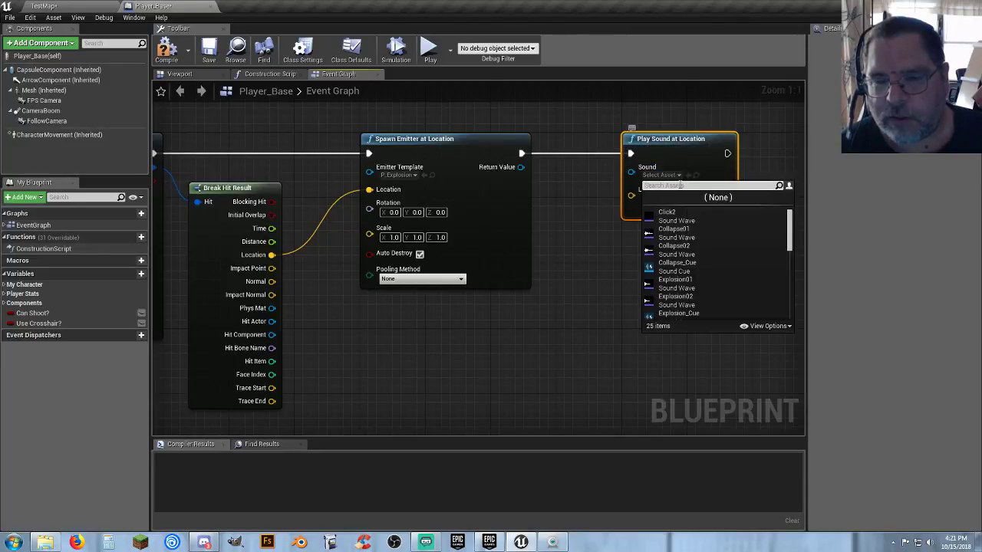
pyautogui.click(678, 285)
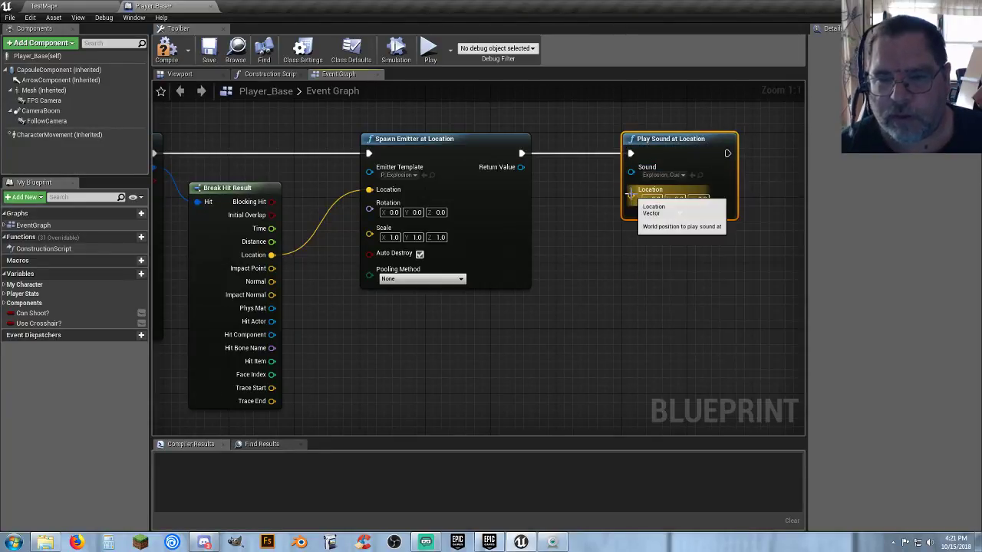
pyautogui.moveTo(271, 255); pyautogui.dragTo(630, 197)
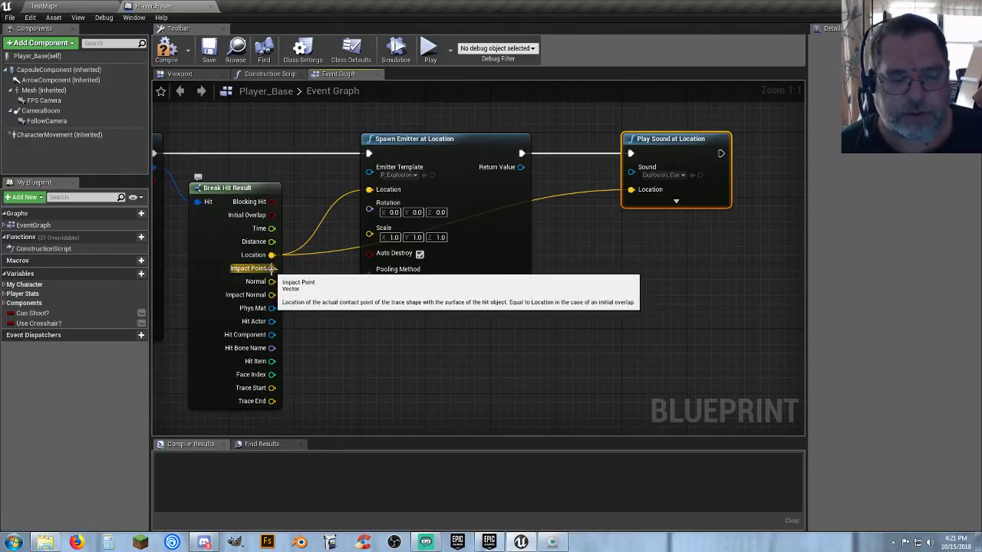
pyautogui.click(606, 226)
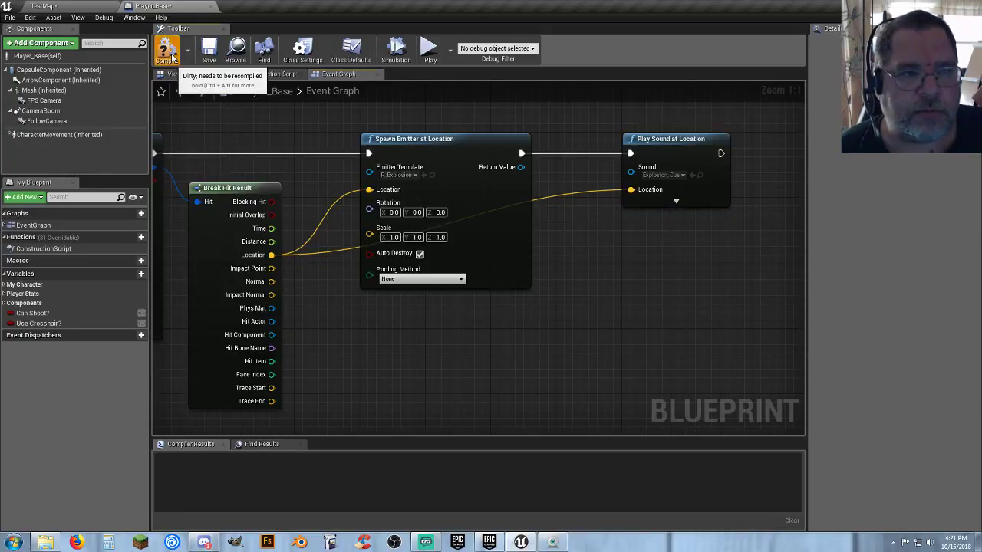
pyautogui.click(167, 48)
# - Play-test TestMap in first-person view, firing several shots at the floor to check the explosion effect and sound, and stop playing
pyautogui.click(52, 8)
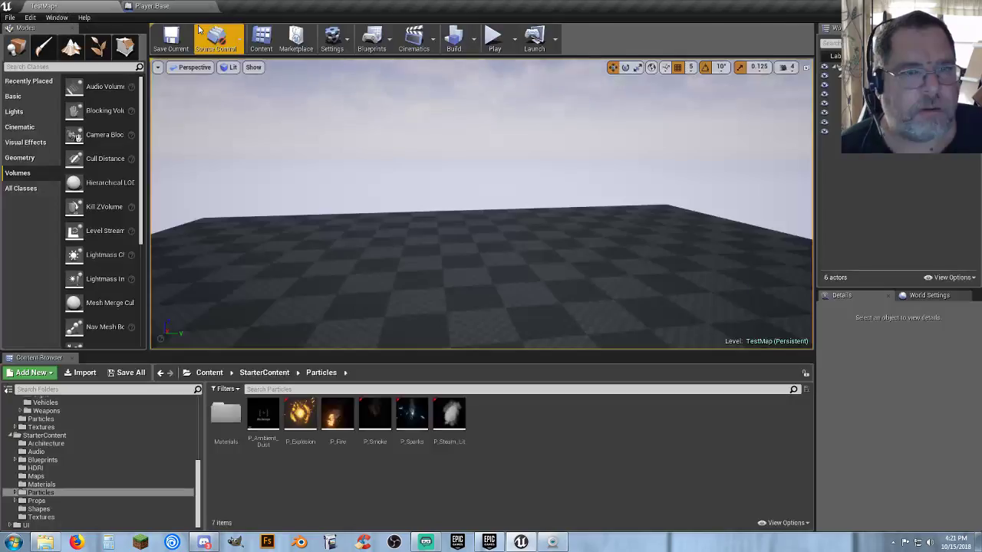
pyautogui.click(493, 36)
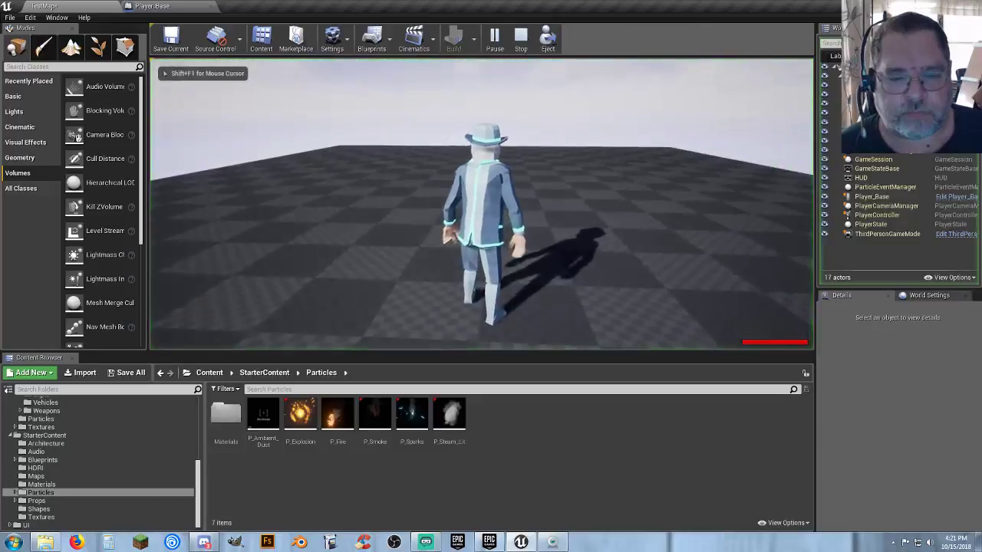
pyautogui.press('v')
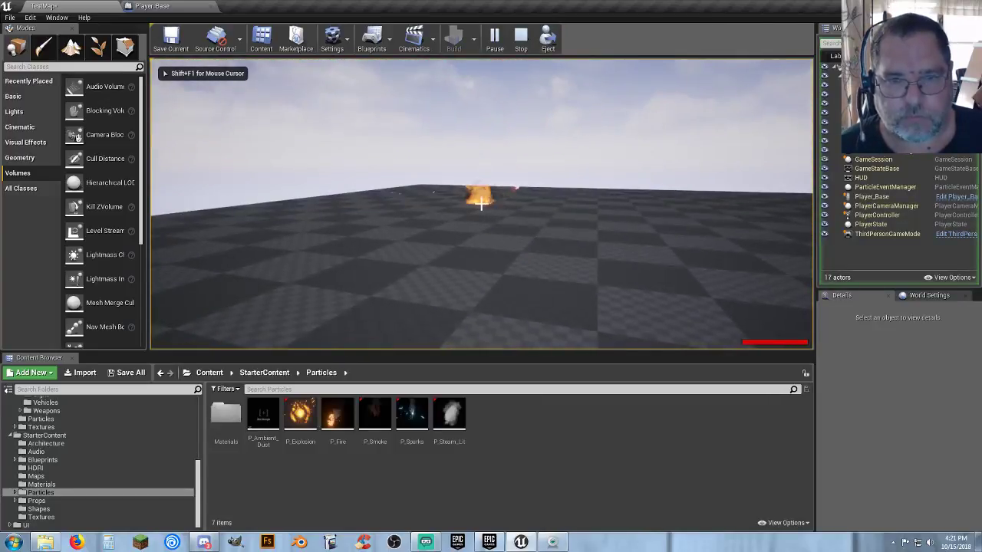
pyautogui.click(481, 204)
pyautogui.click(481, 204)
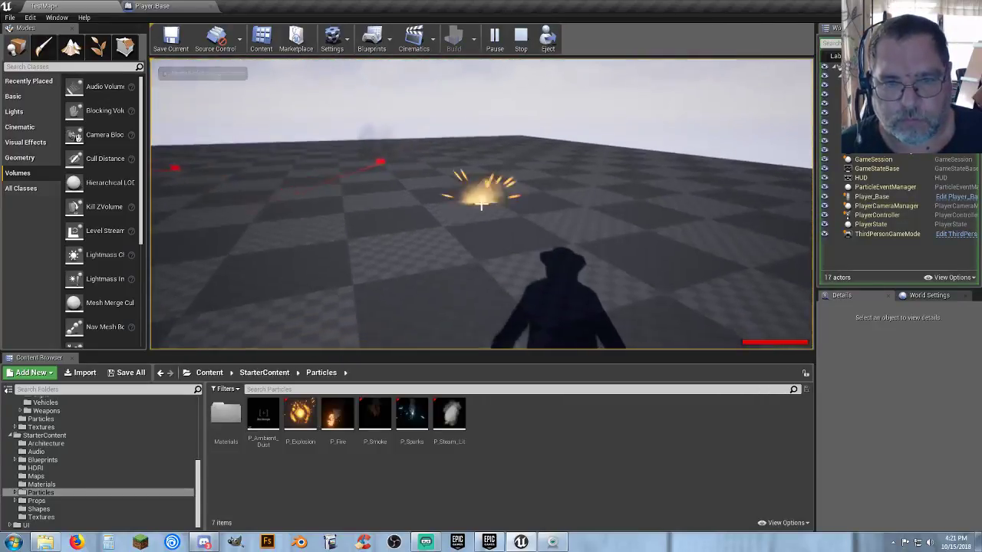
pyautogui.click(481, 204)
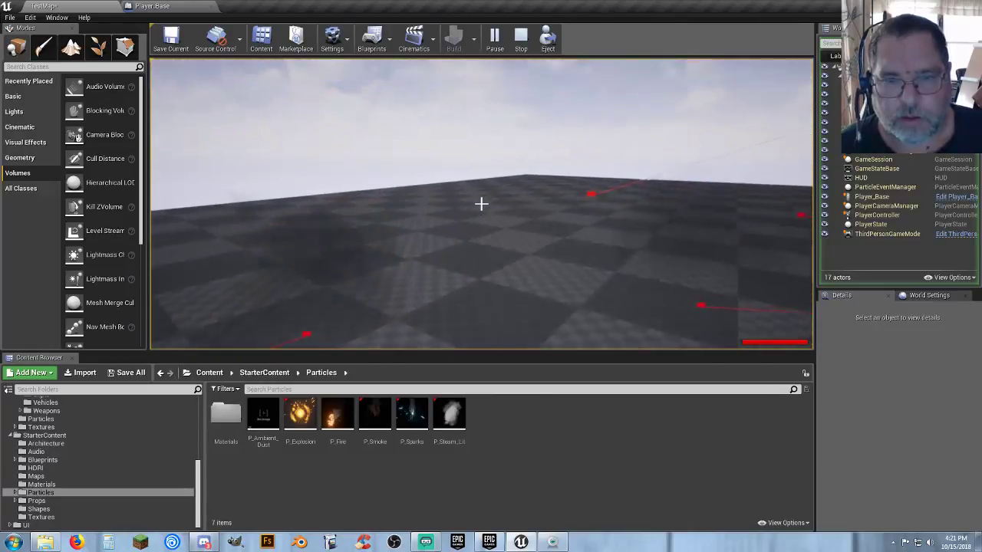
pyautogui.click(480, 204)
pyautogui.click(481, 204)
pyautogui.press('w')
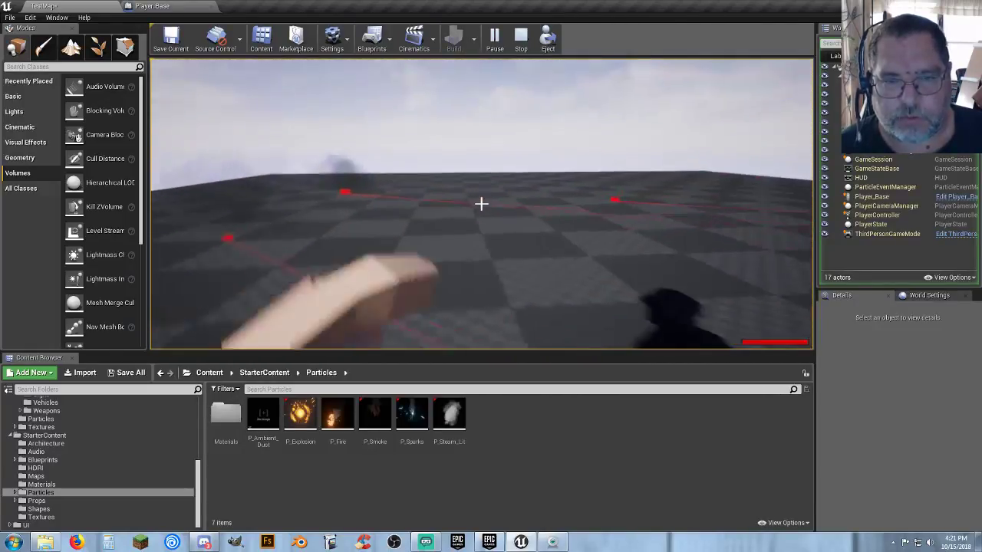
pyautogui.click(481, 203)
pyautogui.click(481, 203)
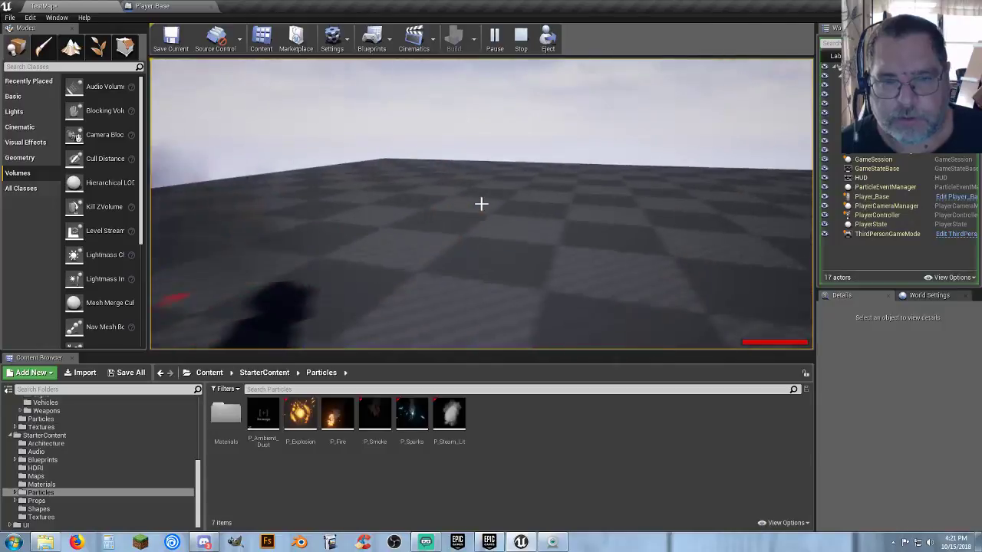
pyautogui.click(481, 204)
pyautogui.press('Escape')
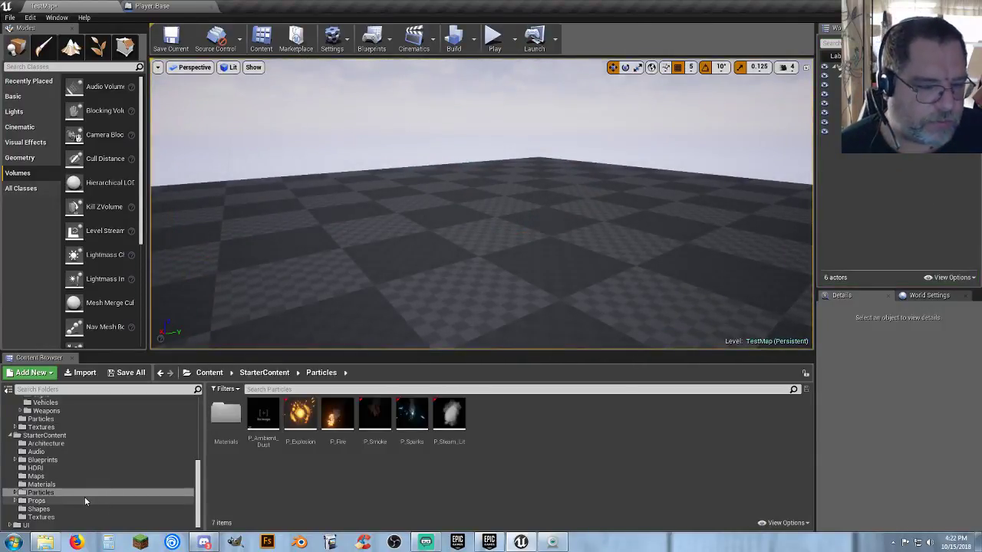
# - In StarterContent's Explosion_Cue, set the attenuation inner radius to 200 and falloff distance to 800, then save and close it
pyautogui.click(42, 453)
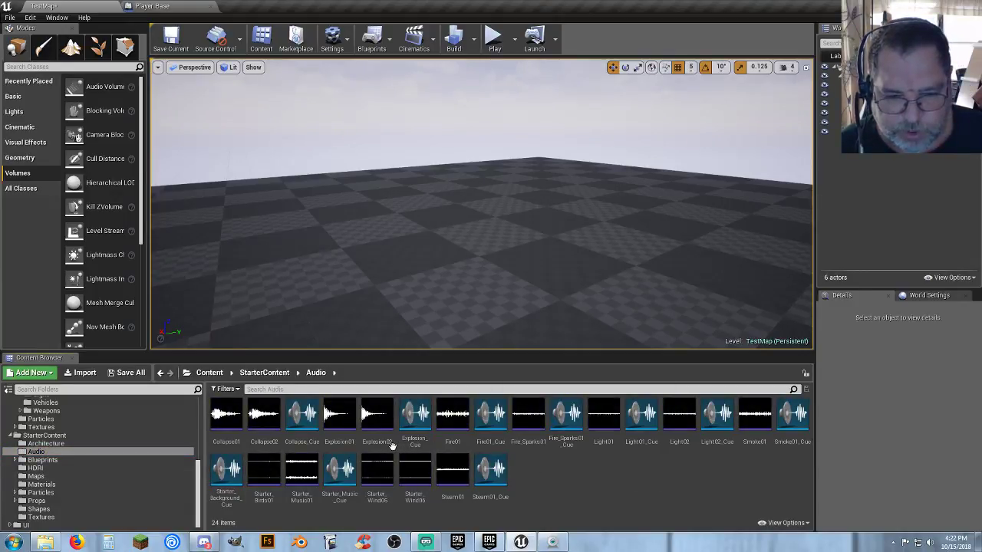
pyautogui.doubleClick(415, 426)
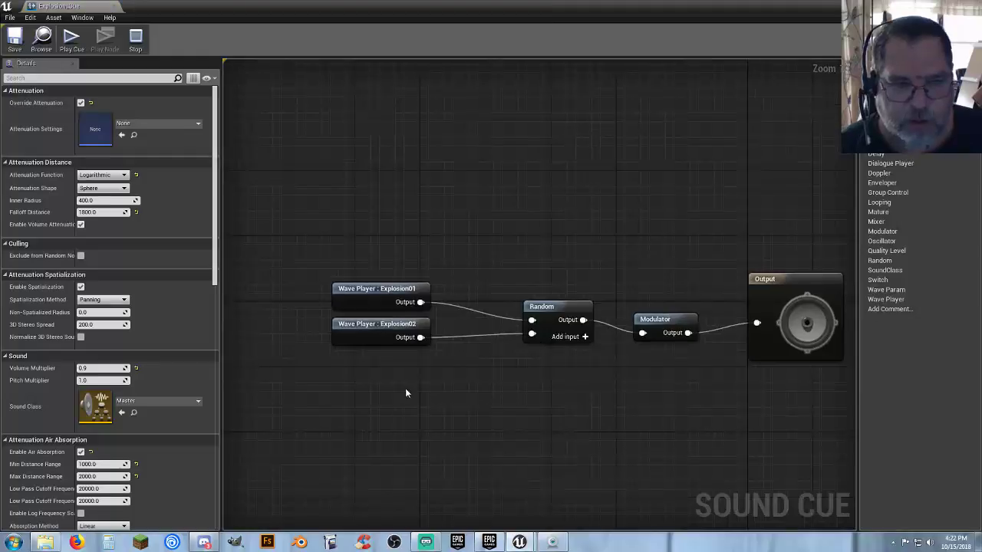
pyautogui.moveTo(547, 385); pyautogui.dragTo(471, 350, button='right')
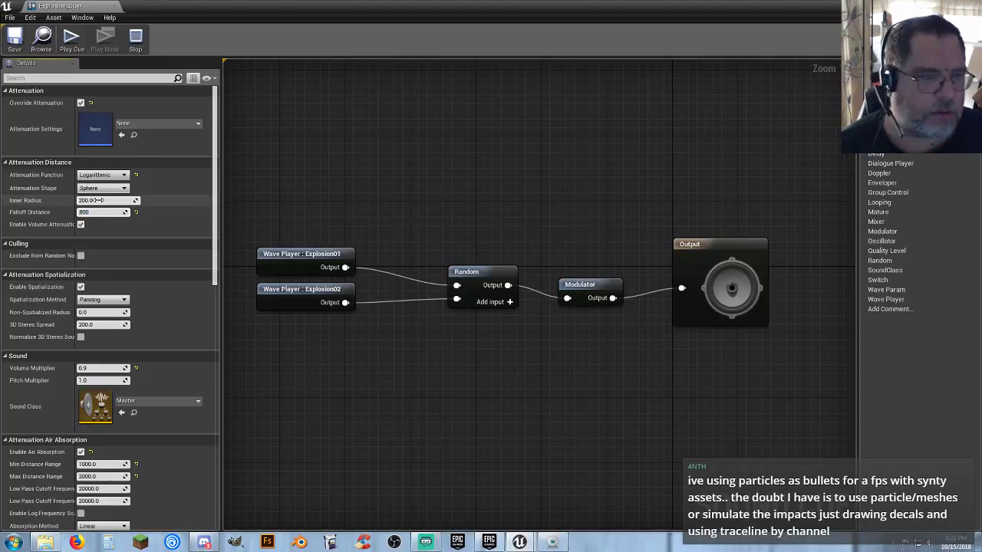
pyautogui.click(9, 40)
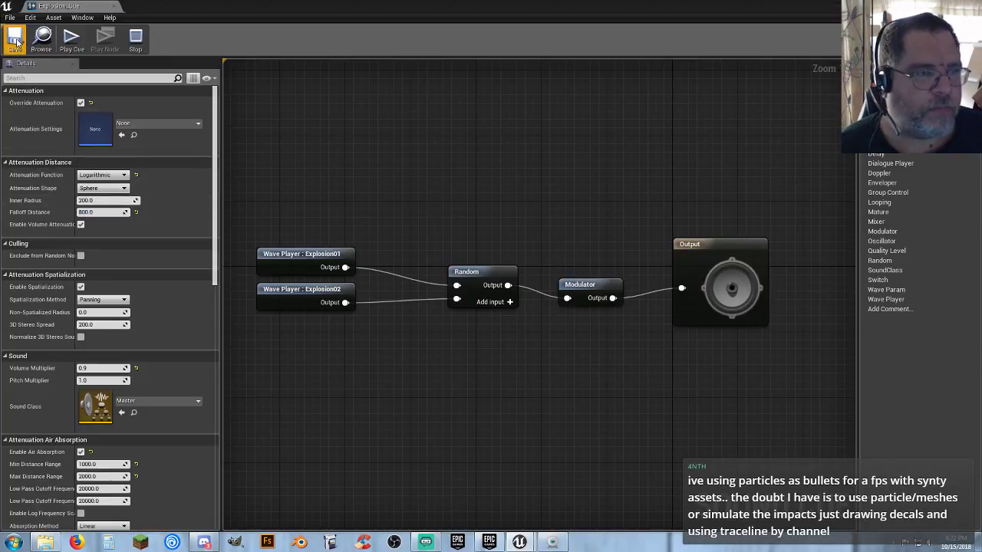
pyautogui.click(113, 6)
# - Play-test TestMap in first-person view, firing at near and distant floor spots to check the explosion sound's distance falloff, and stop playing
pyautogui.click(493, 38)
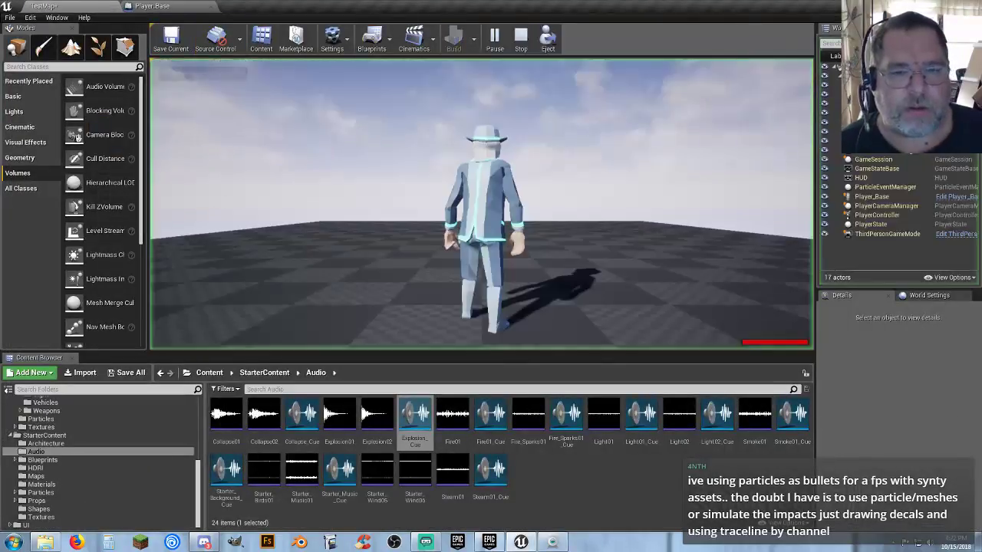
pyautogui.press('v')
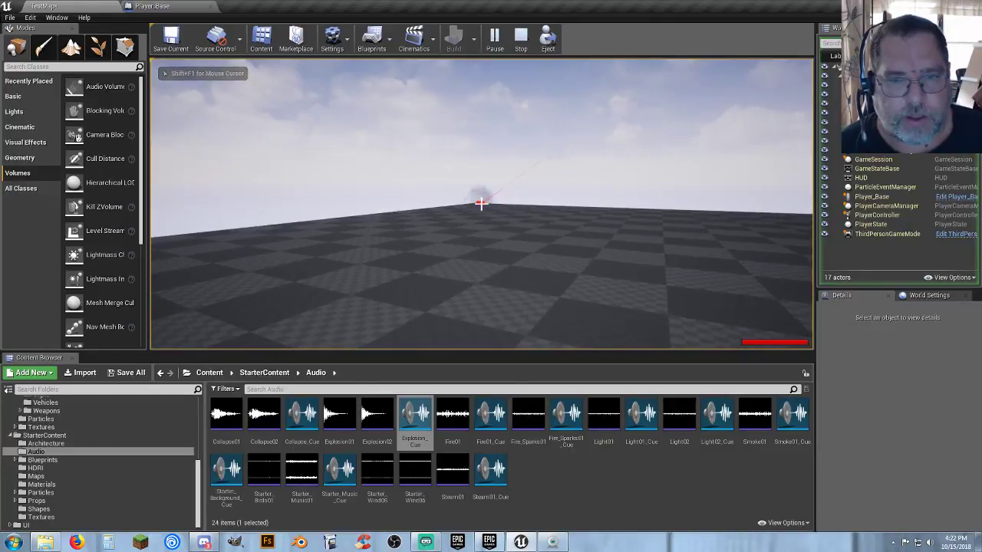
pyautogui.click(481, 203)
pyautogui.click(480, 203)
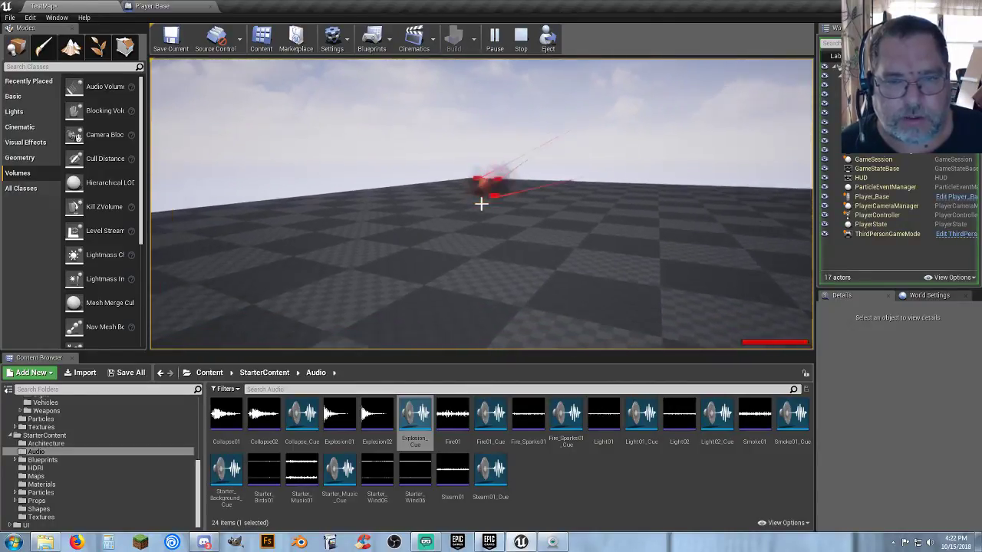
pyautogui.click(481, 203)
pyautogui.click(481, 203)
pyautogui.click(481, 204)
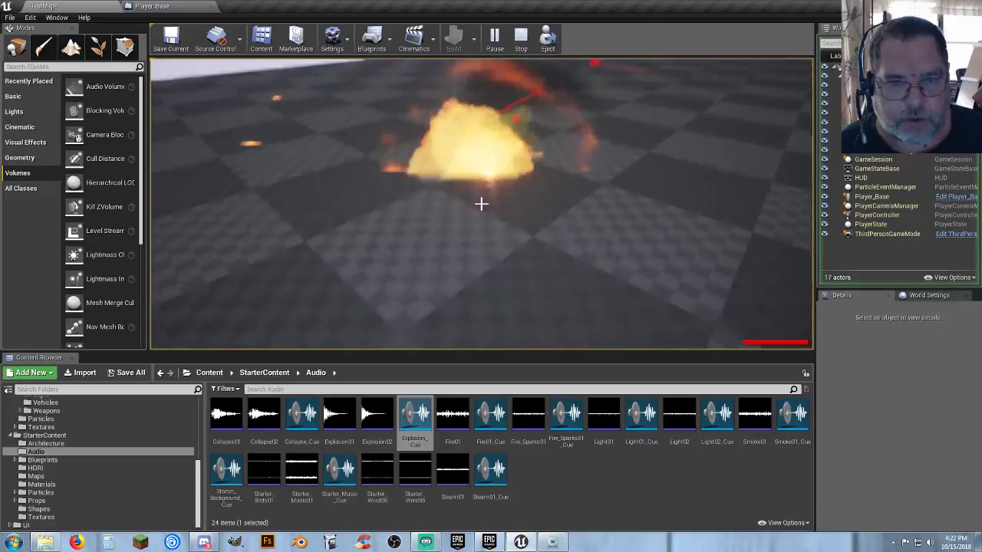
pyautogui.click(481, 203)
pyautogui.click(480, 204)
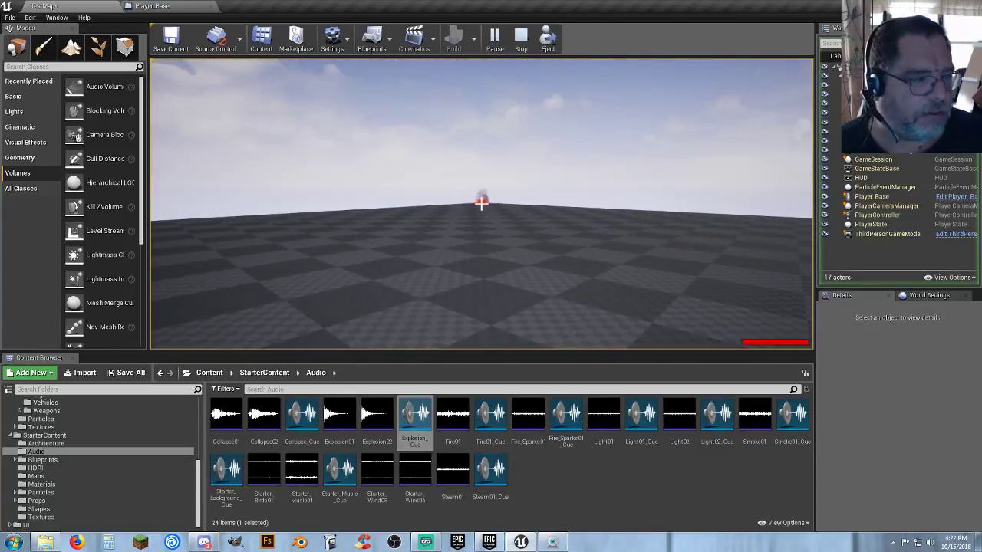
pyautogui.click(481, 204)
pyautogui.click(481, 204)
pyautogui.click(481, 204)
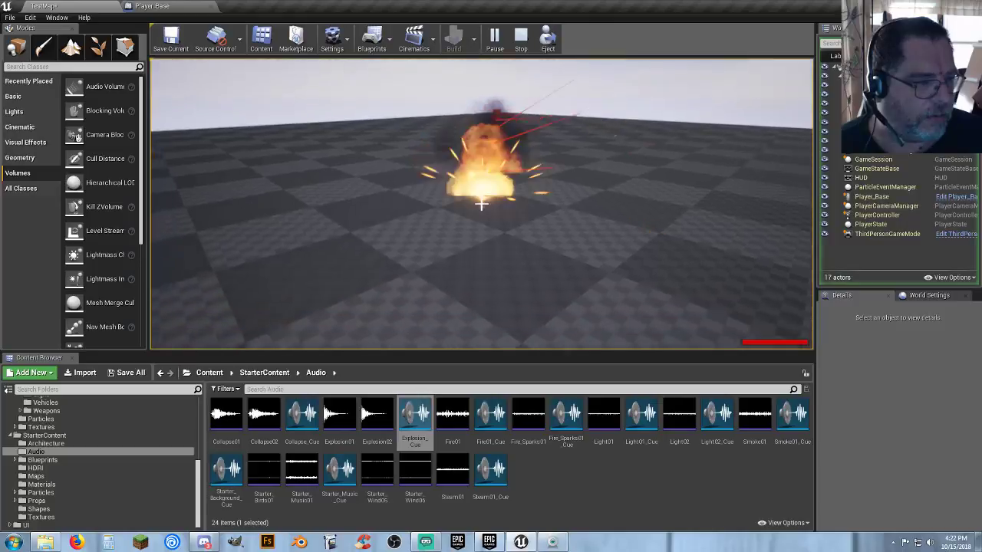
pyautogui.click(481, 204)
pyautogui.click(481, 204)
pyautogui.click(481, 204)
pyautogui.click(481, 204)
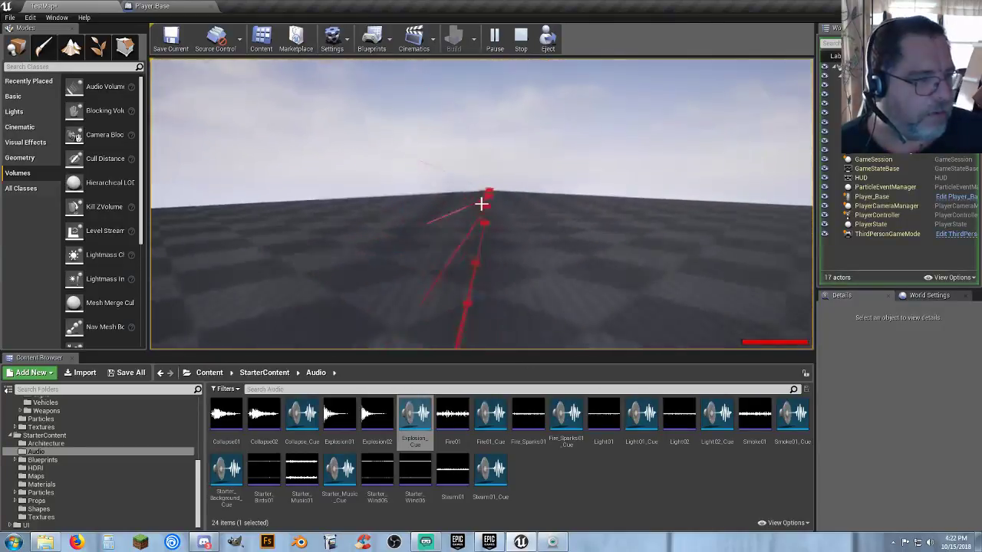
pyautogui.click(481, 204)
pyautogui.press('w')
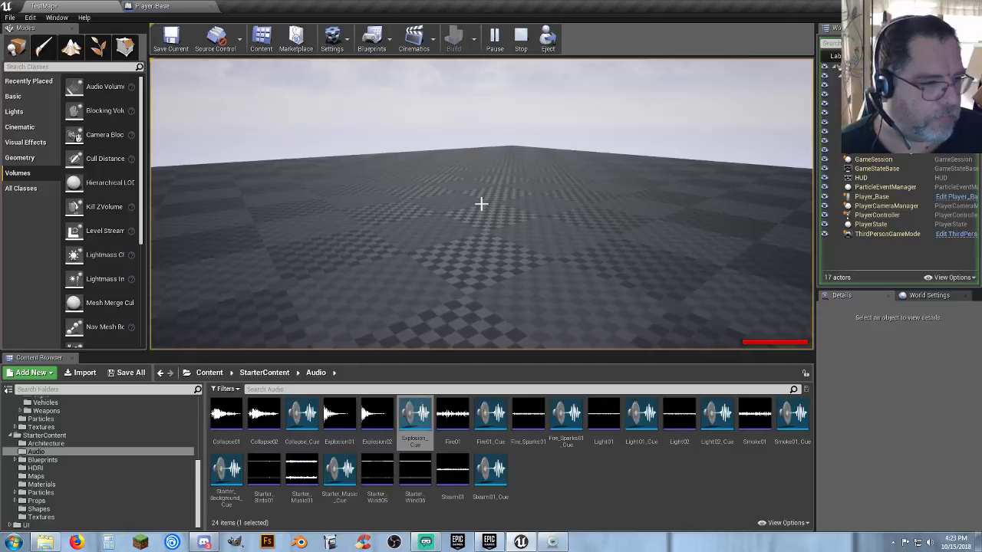
pyautogui.click(480, 204)
pyautogui.click(481, 204)
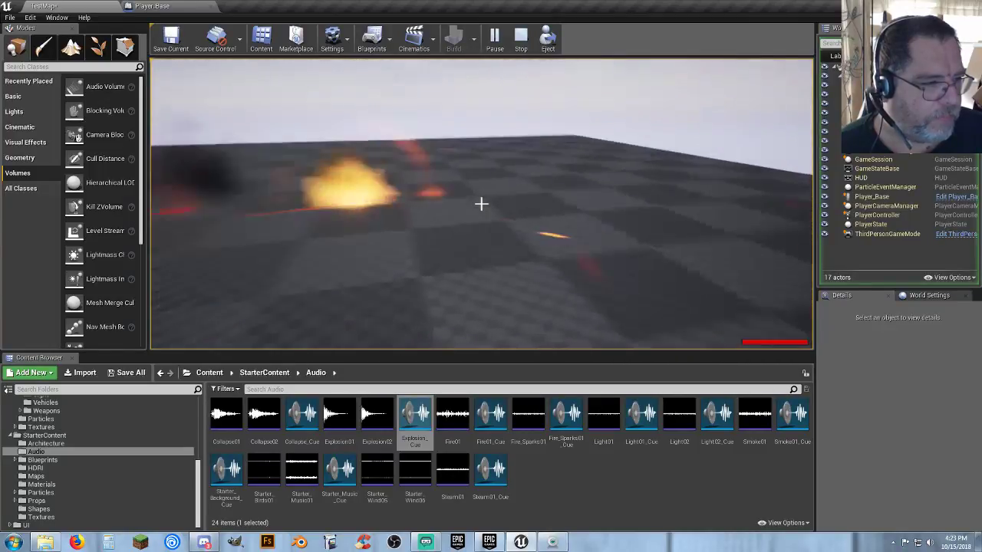
pyautogui.click(481, 204)
pyautogui.click(482, 203)
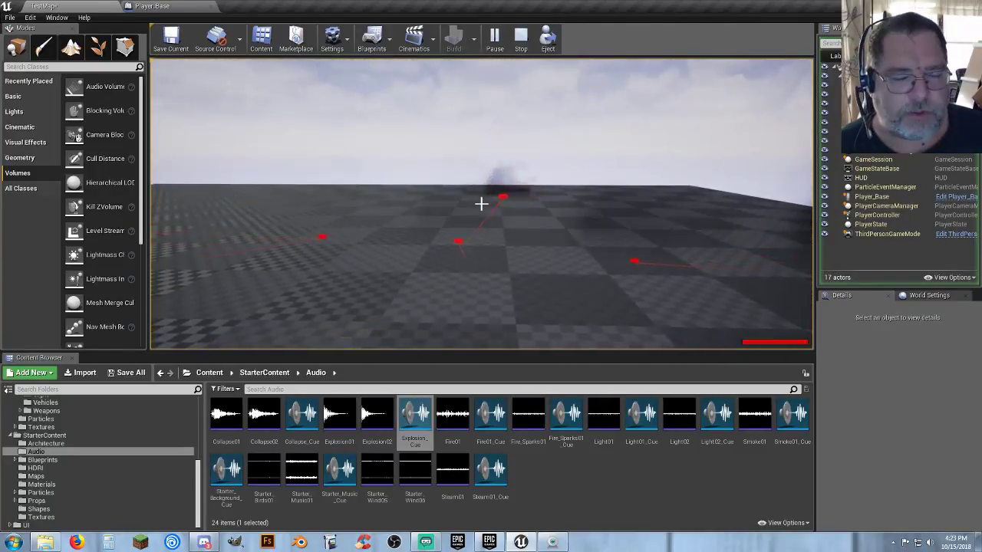
pyautogui.press('Escape')
# - In Player_Base, set the Spawn Emitter at Location template to P_Sparks, then compile and save the blueprint
pyautogui.click(177, 7)
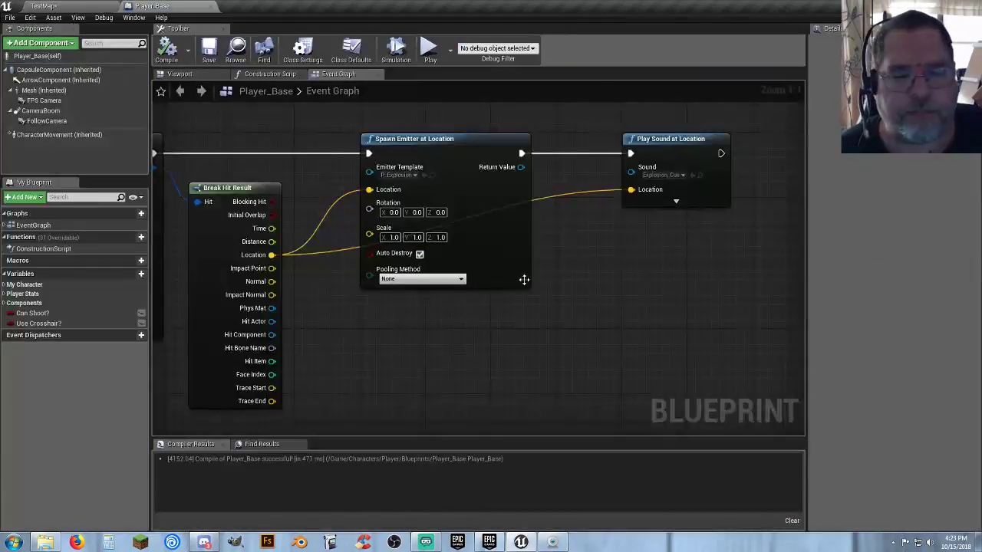
pyautogui.click(415, 175)
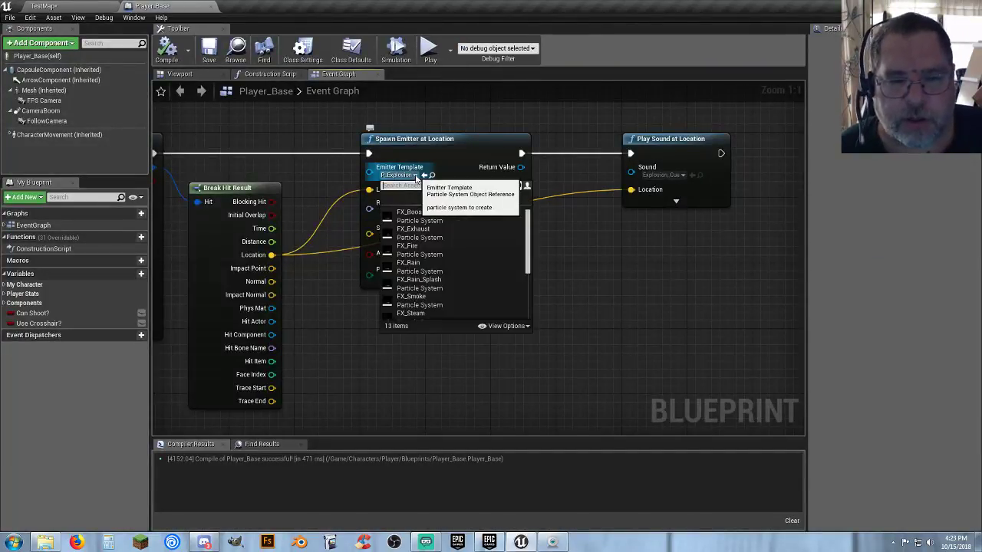
pyautogui.scroll(-3, 481, 279)
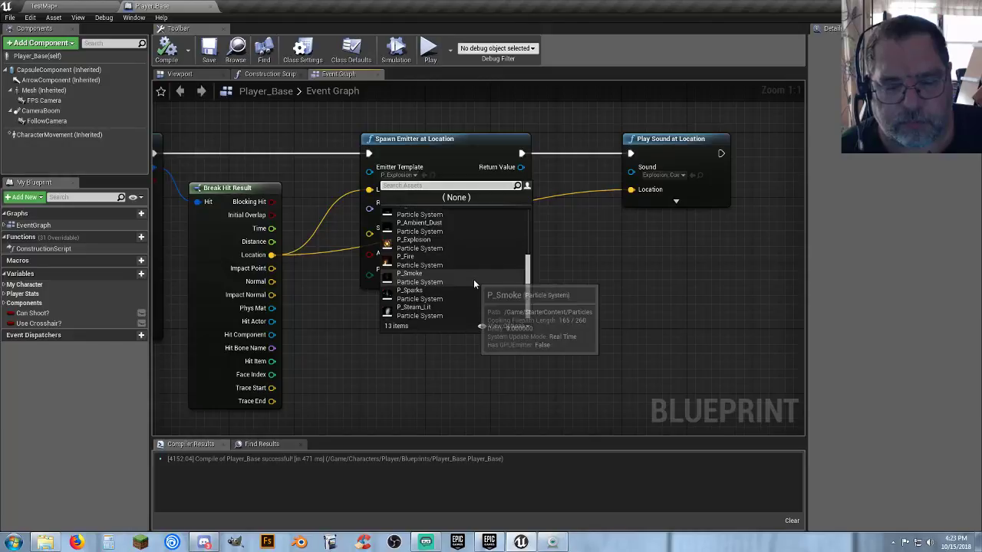
pyautogui.click(435, 296)
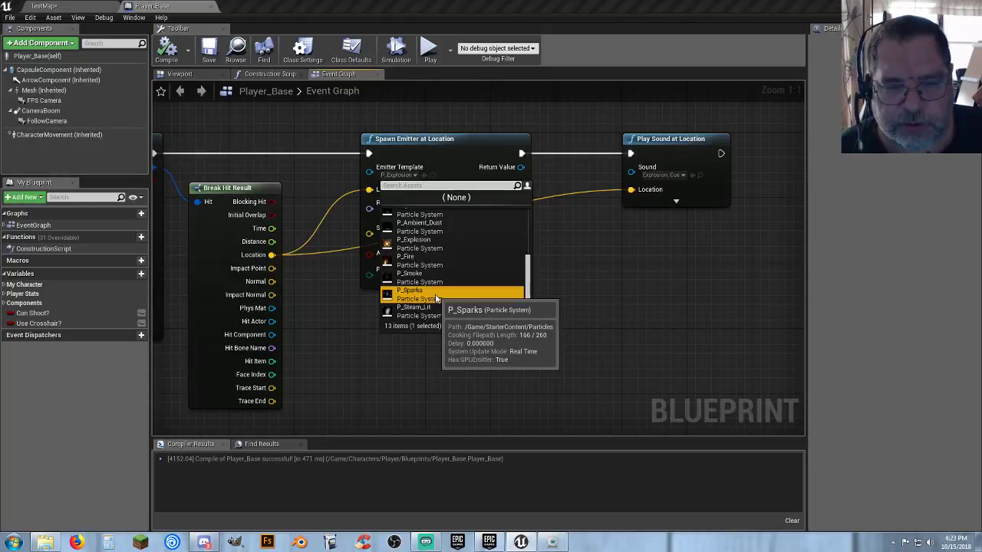
pyautogui.click(166, 51)
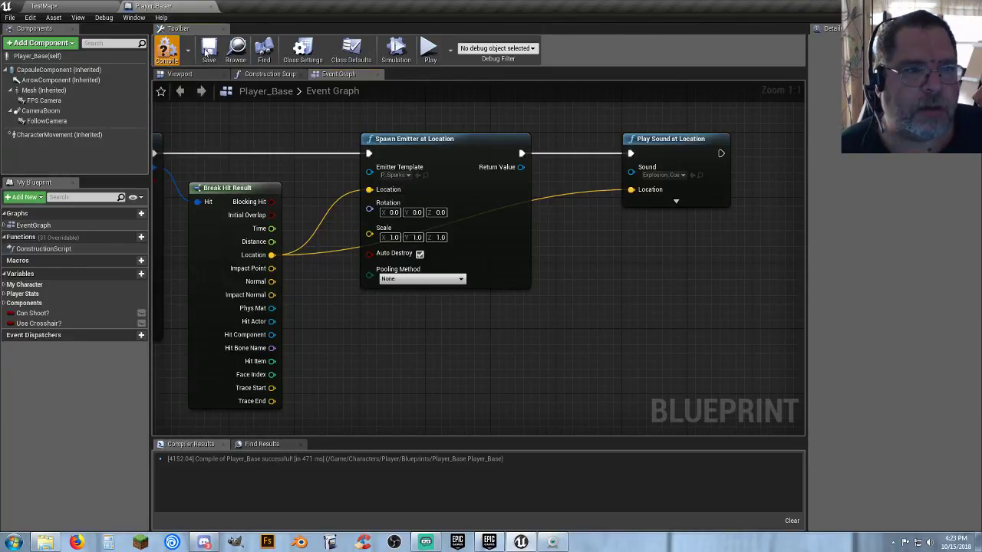
pyautogui.click(209, 50)
# - Play-test TestMap, firing several shots across the floor to check the P_Sparks impact effect, and stop playing
pyautogui.click(115, 7)
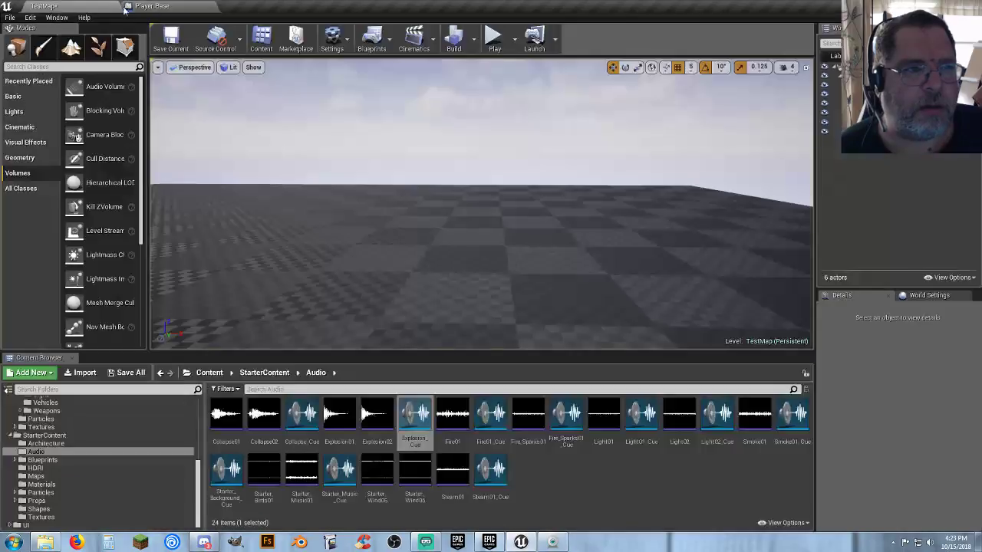
pyautogui.click(491, 40)
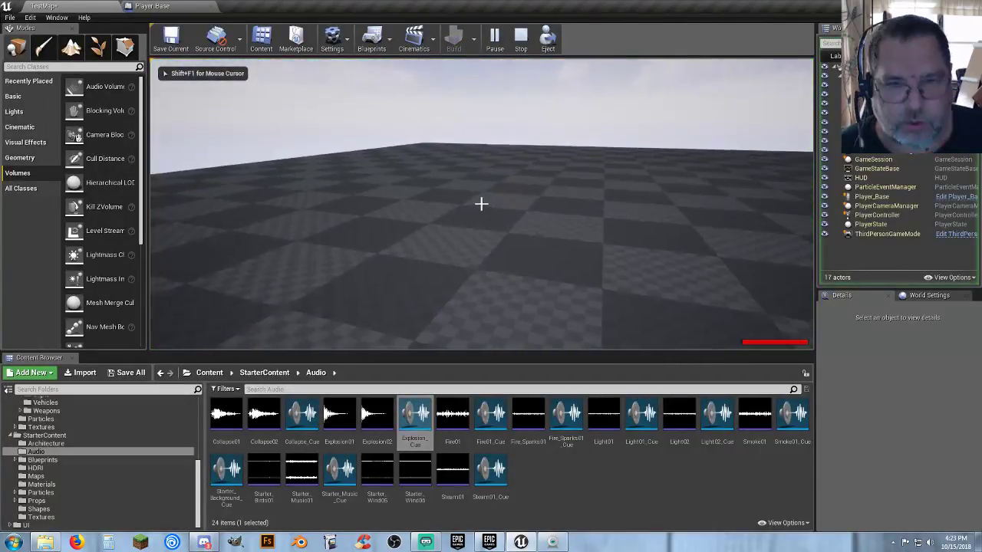
pyautogui.click(481, 203)
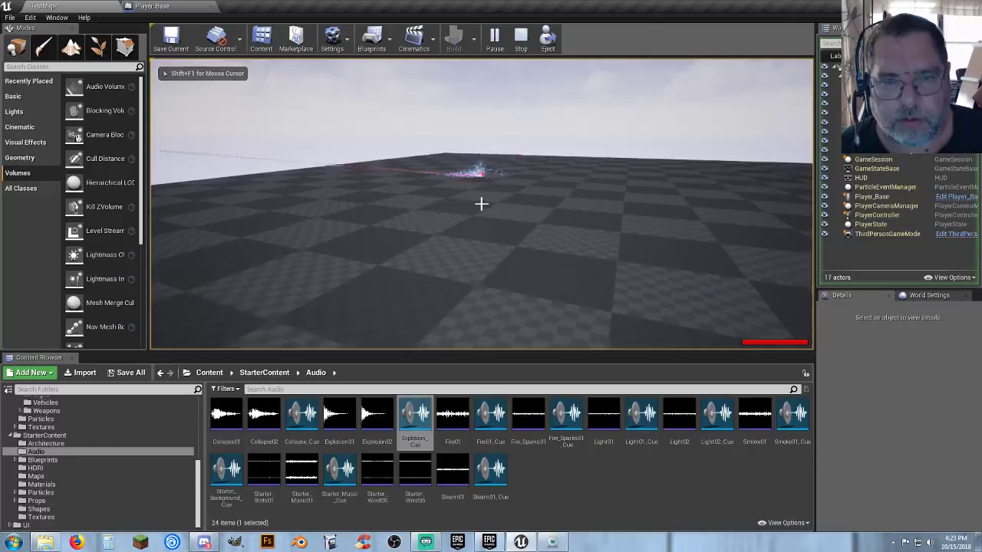
pyautogui.click(481, 203)
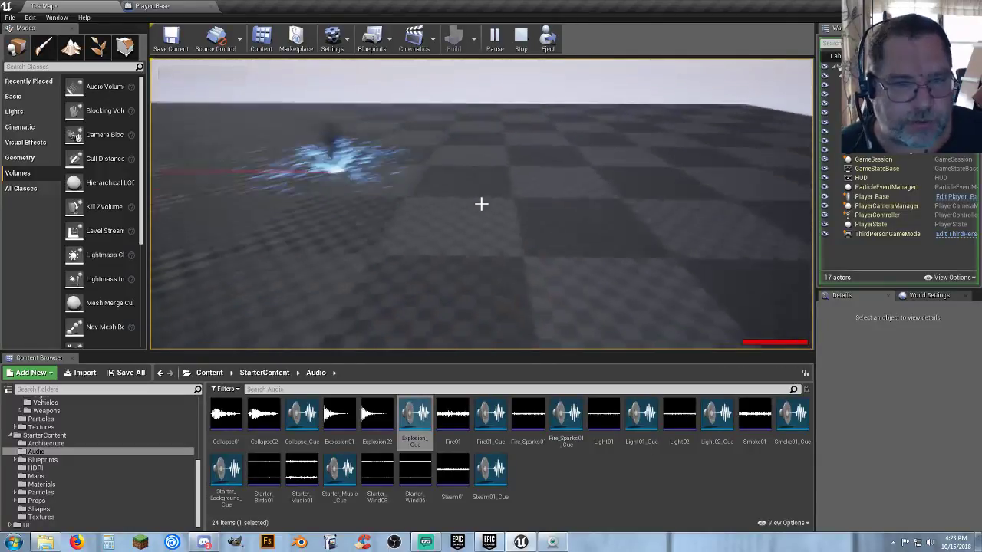
pyautogui.click(480, 203)
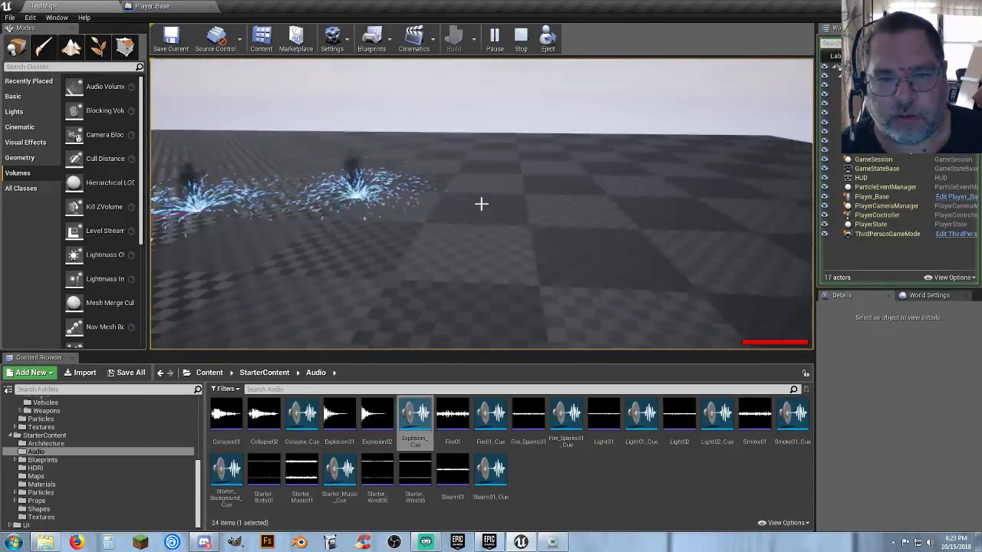
pyautogui.click(481, 203)
pyautogui.click(481, 203)
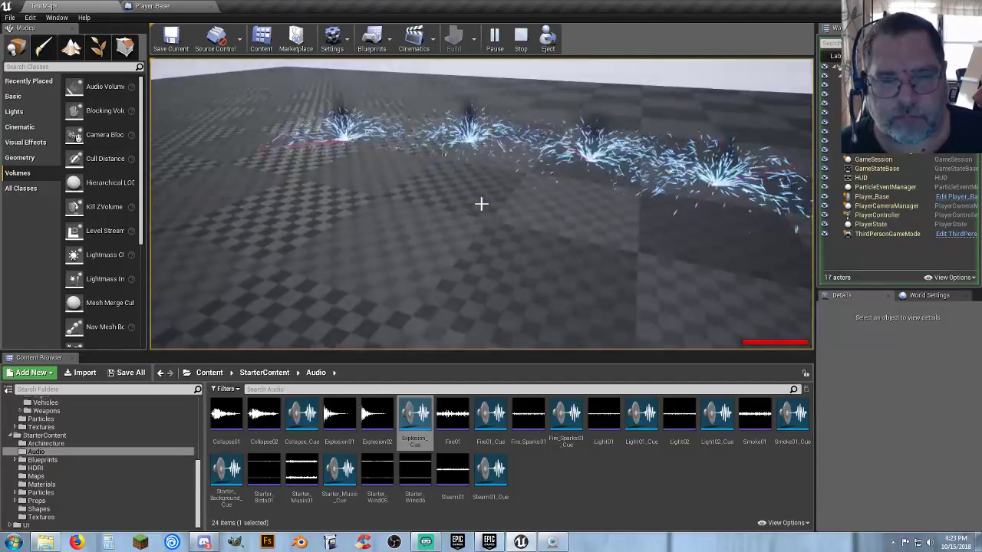
pyautogui.press('Escape')
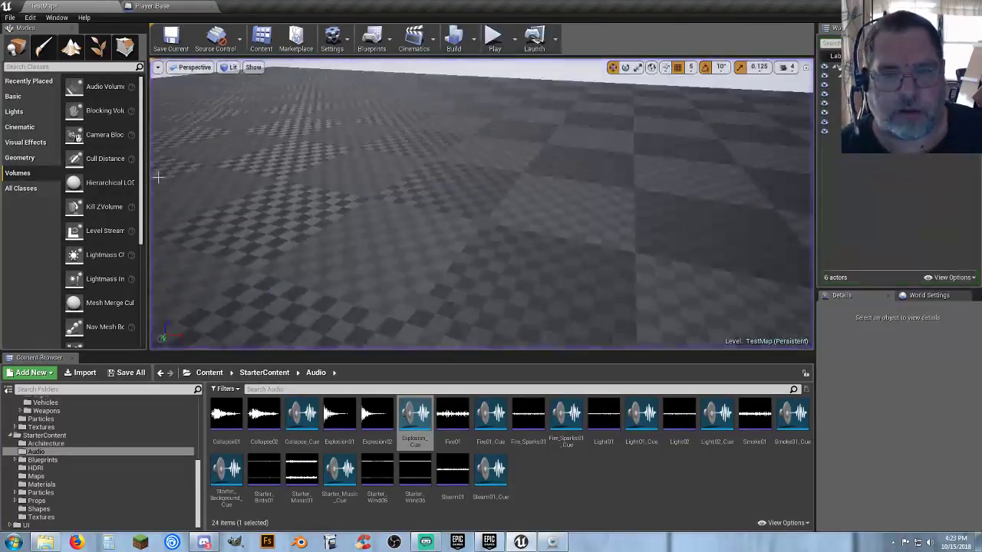
# - Switch Spawn Emitter at Location's template in Player_Base back to P_Explosion, then compile and save the blueprint
pyautogui.click(165, 8)
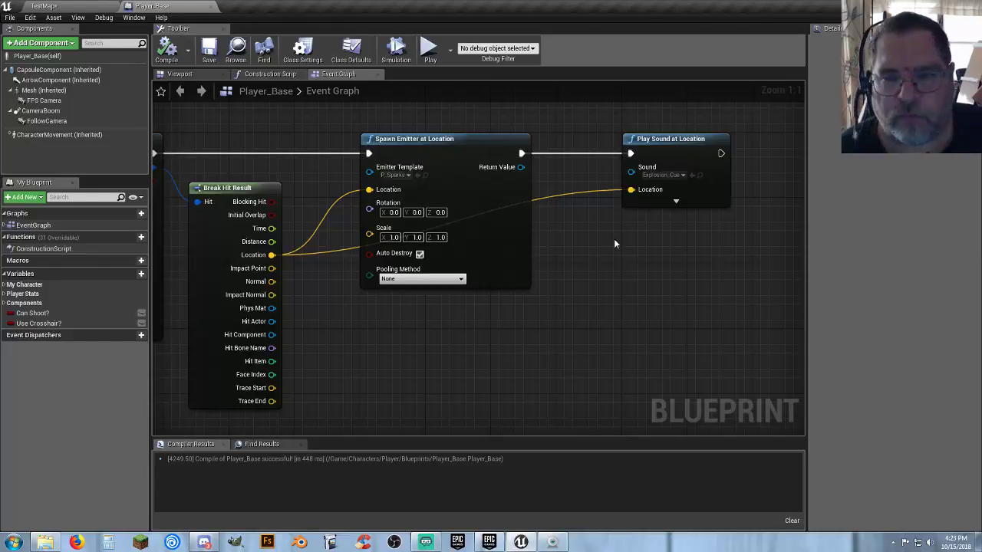
pyautogui.click(405, 176)
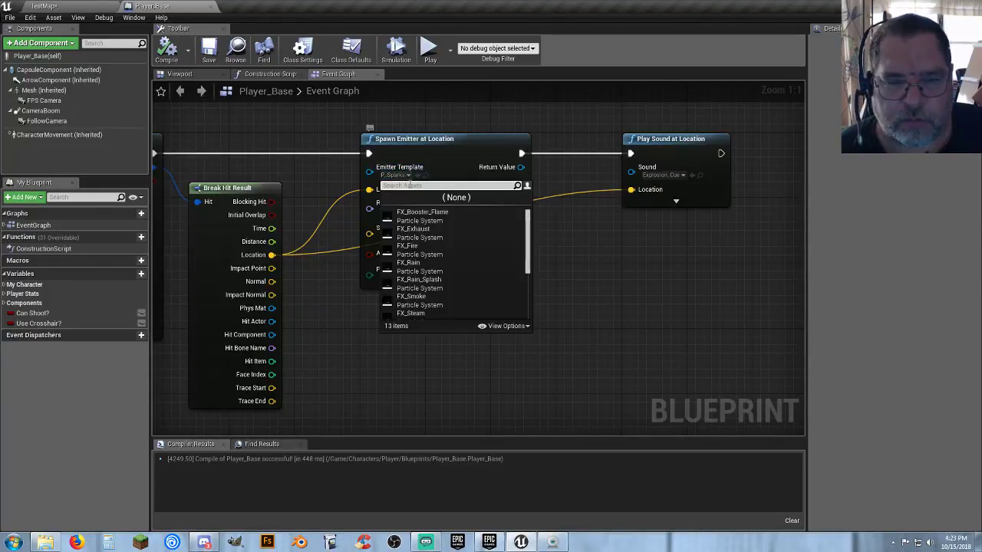
pyautogui.scroll(-2, 469, 248)
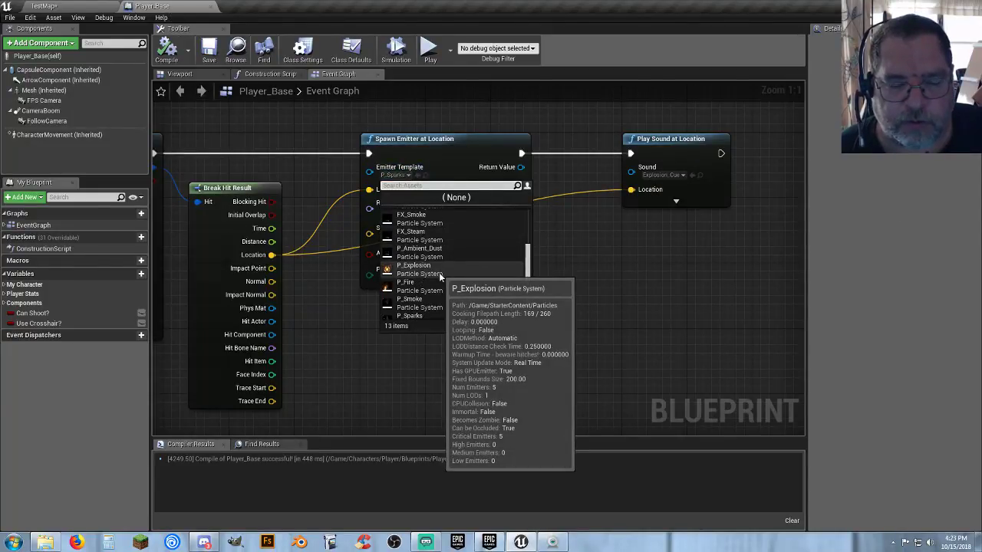
pyautogui.click(441, 273)
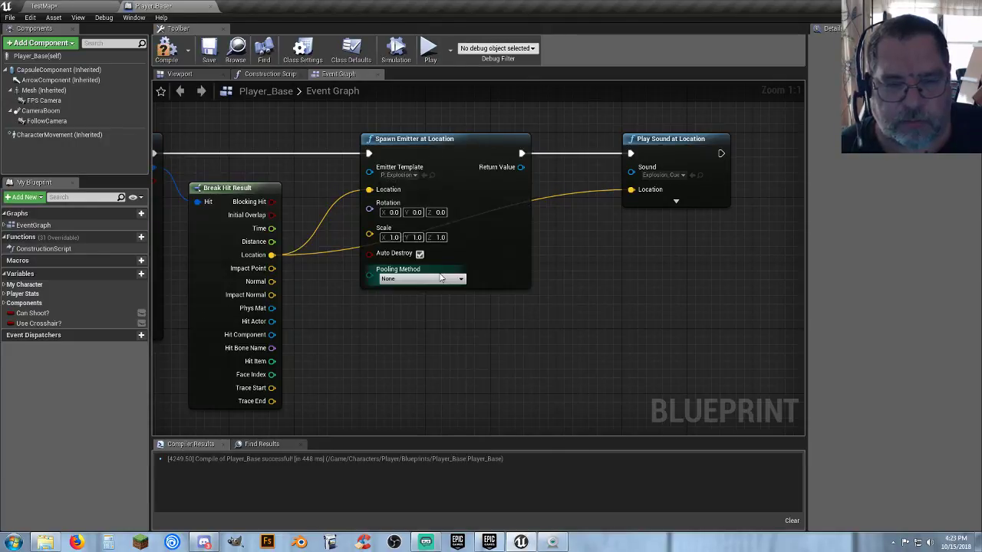
pyautogui.click(170, 51)
pyautogui.click(205, 53)
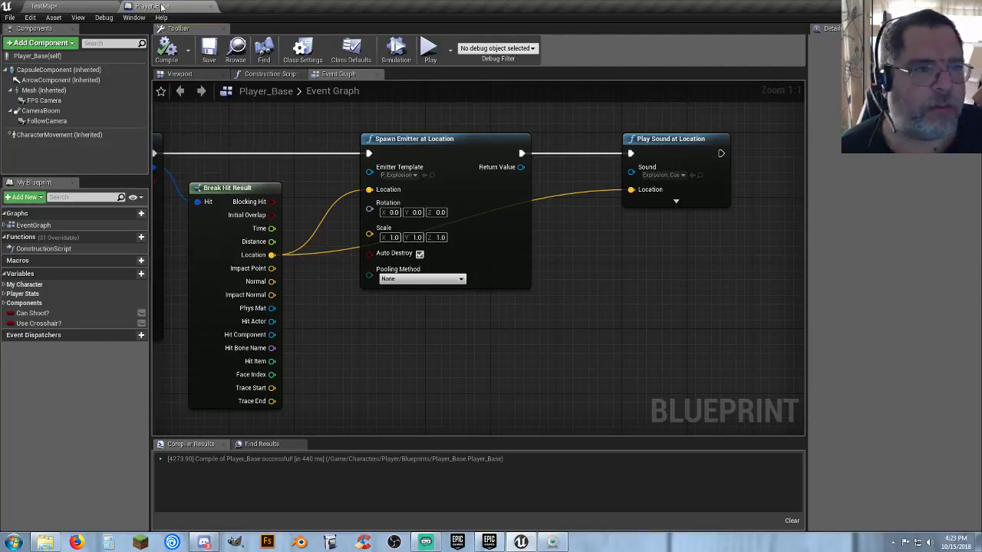
# - Play-test TestMap again, firing repeatedly around the floor to check the restored P_Explosion effect and its sound, and stop playing
pyautogui.click(44, 6)
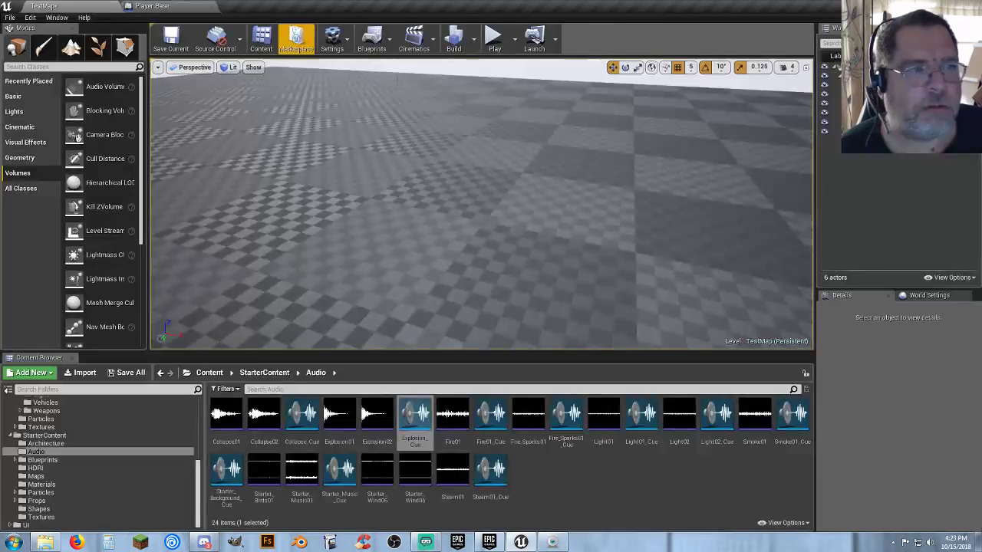
pyautogui.click(493, 36)
pyautogui.rightClick(481, 204)
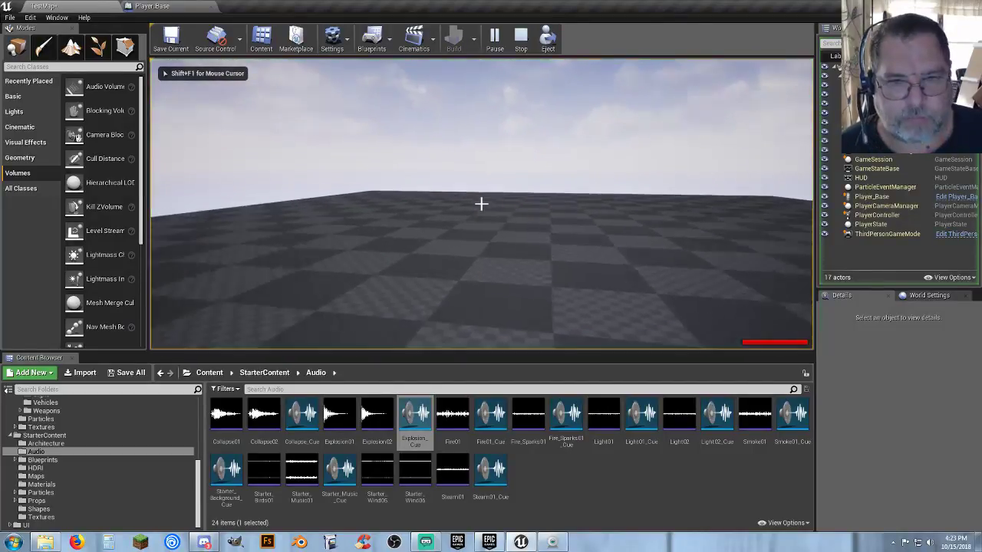
pyautogui.click(481, 203)
pyautogui.click(481, 204)
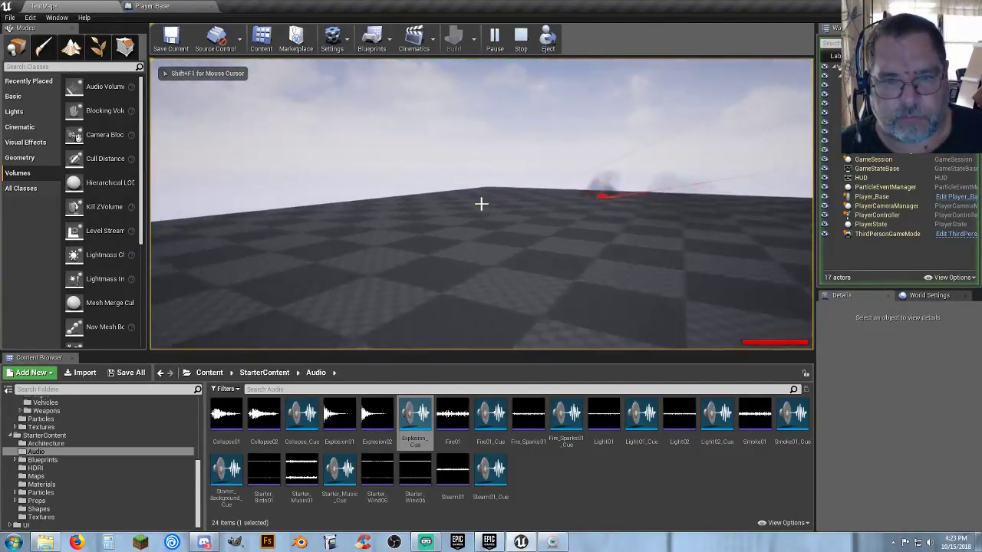
pyautogui.click(481, 203)
pyautogui.click(482, 203)
pyautogui.click(480, 204)
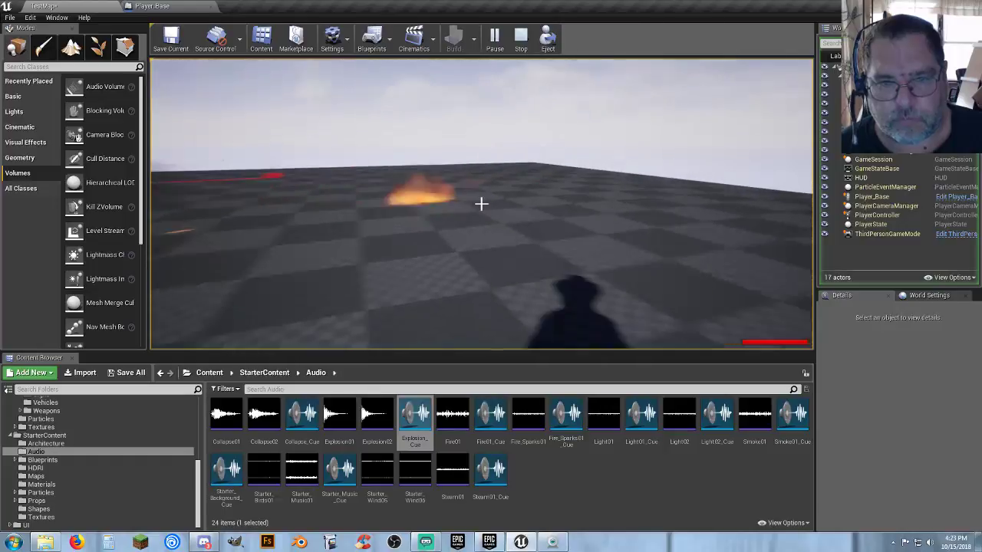
pyautogui.click(481, 204)
pyautogui.click(481, 204)
pyautogui.click(481, 203)
pyautogui.click(481, 204)
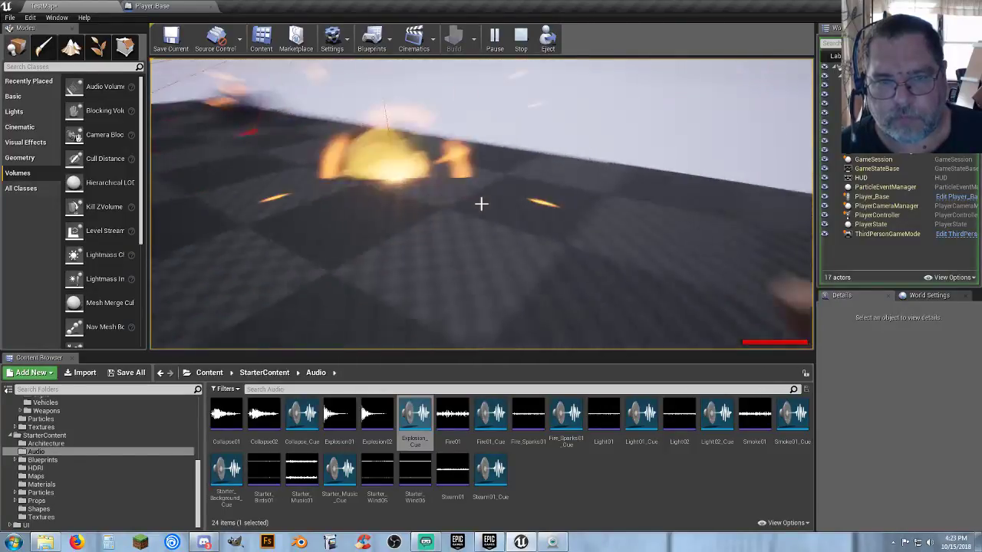
pyautogui.click(481, 204)
pyautogui.click(480, 204)
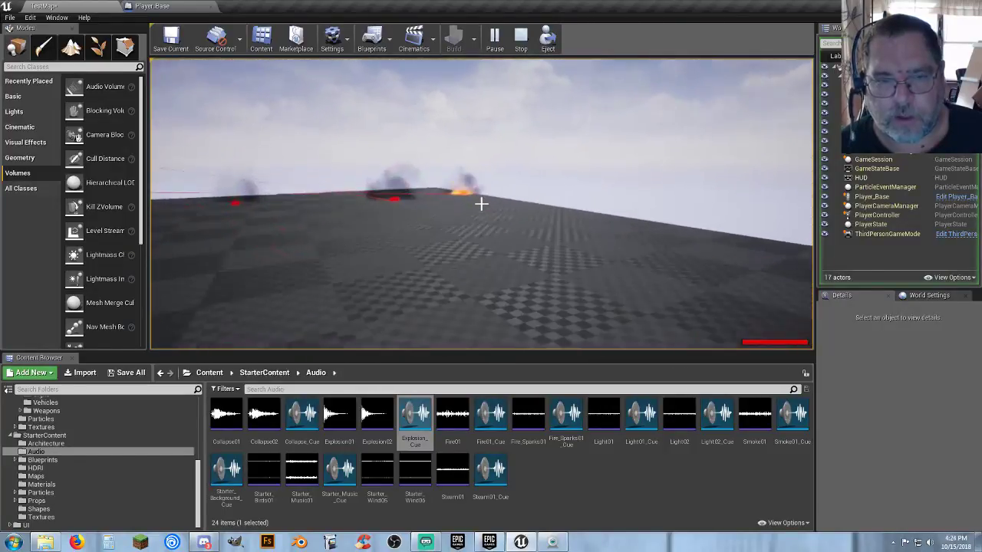
pyautogui.click(481, 204)
pyautogui.click(481, 204)
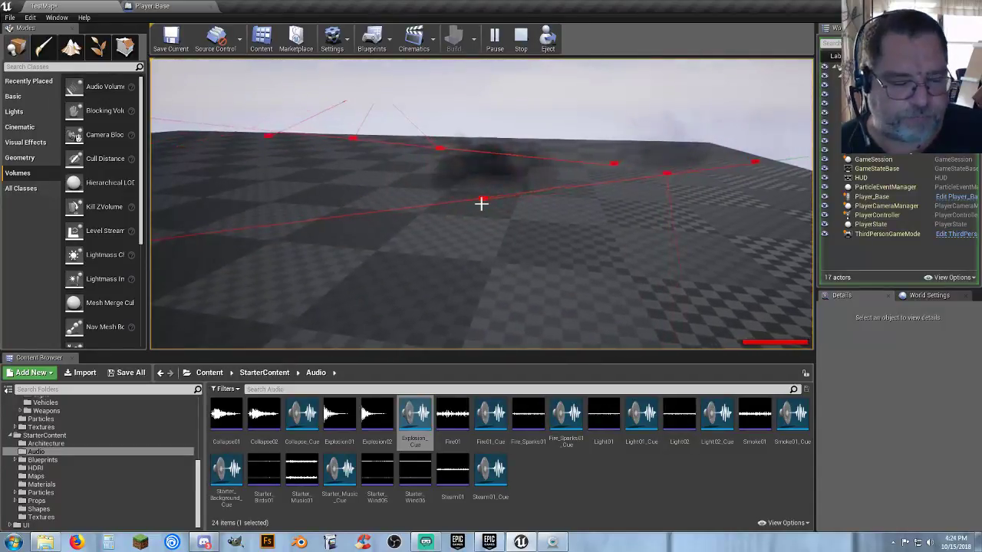
pyautogui.press('Escape')
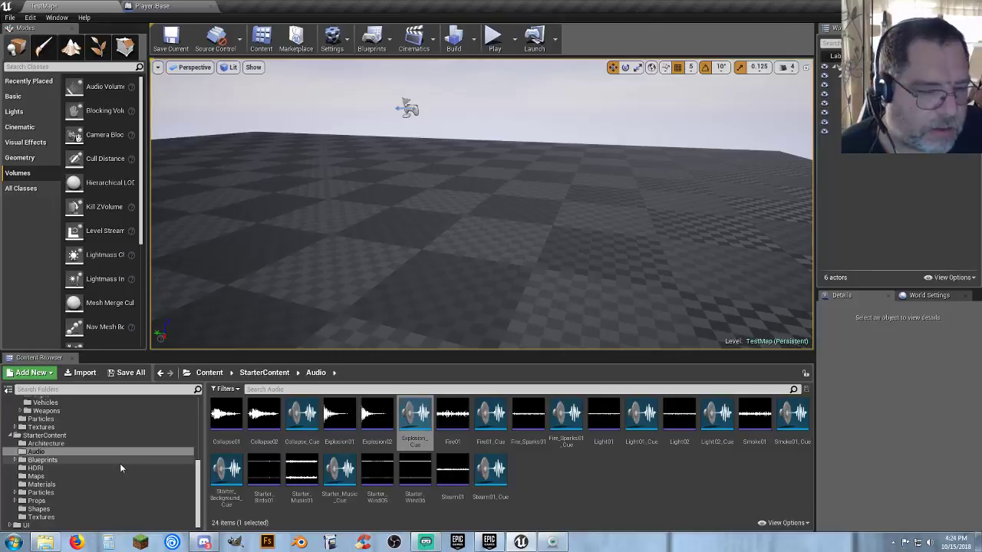
# - Open the Assets/Textures folder in the content browser and import the BloodSpat01 texture into it
pyautogui.scroll(5, 120, 463)
pyautogui.scroll(2, 69, 460)
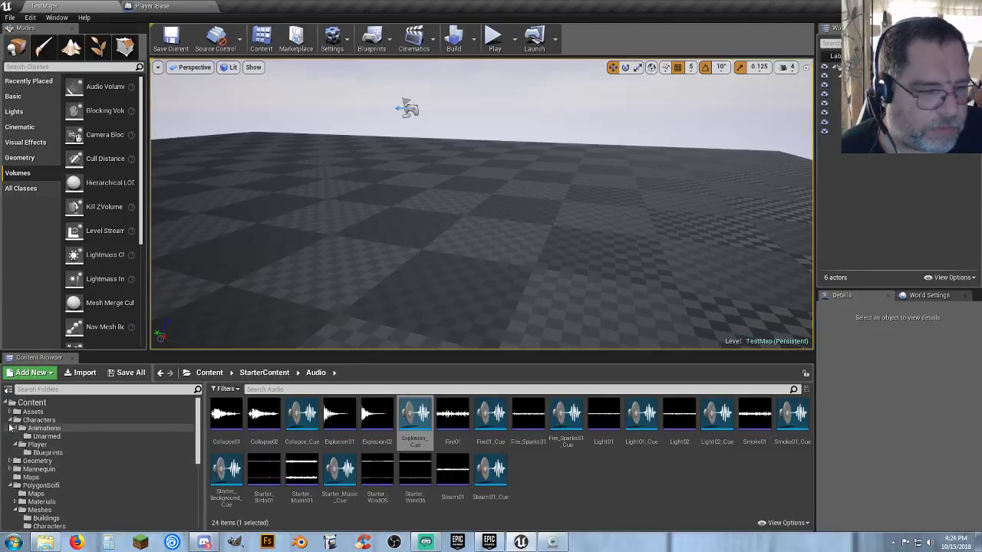
pyautogui.click(11, 411)
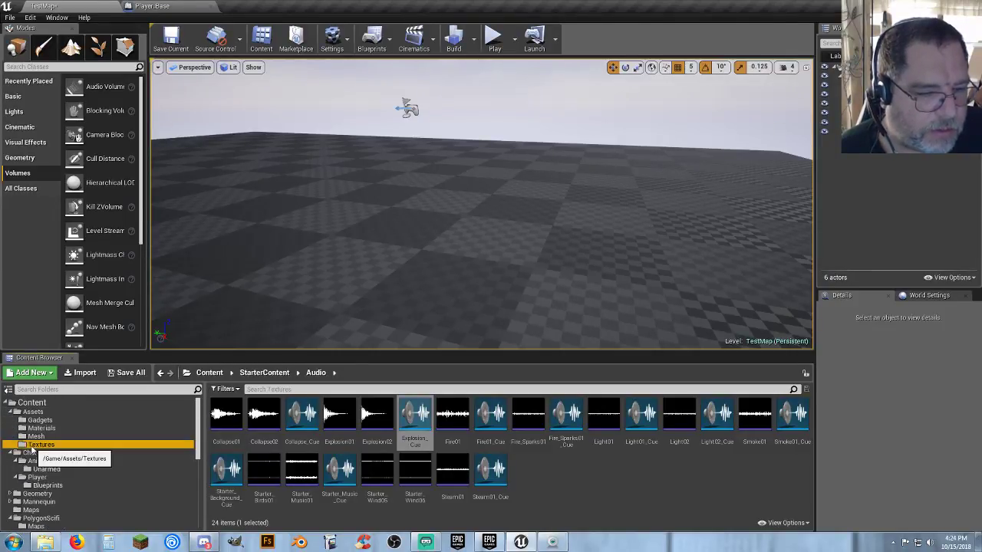
pyautogui.click(41, 445)
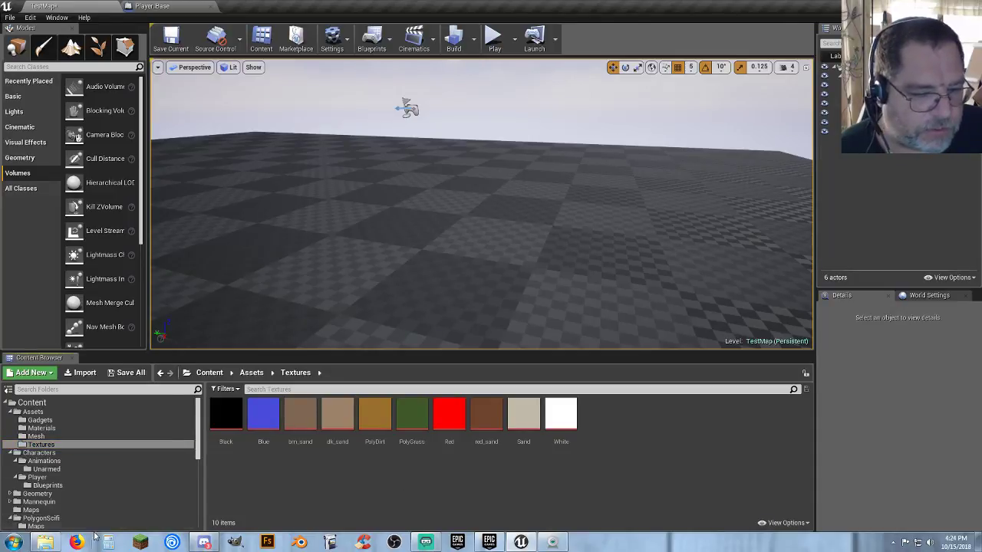
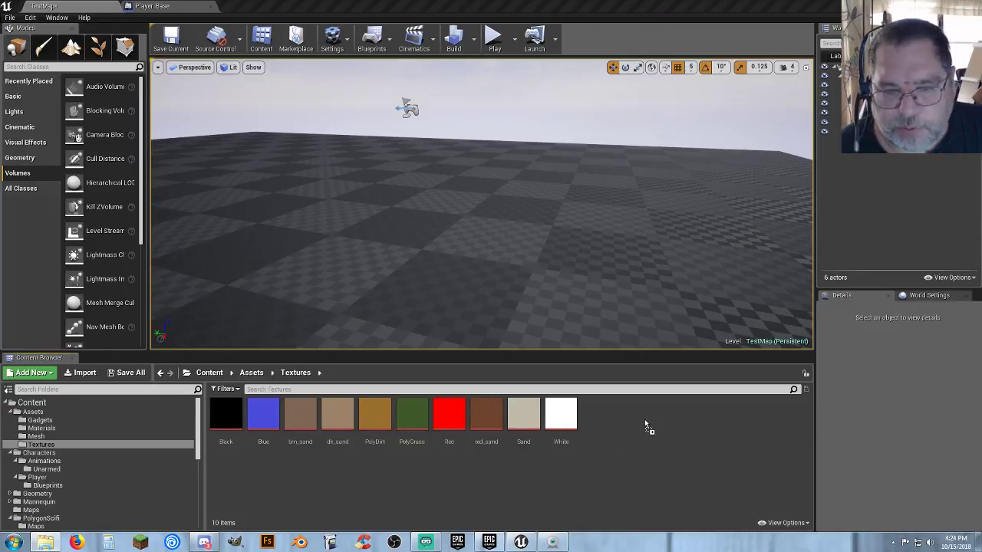
pyautogui.moveTo(644, 418); pyautogui.dragTo(644, 419)
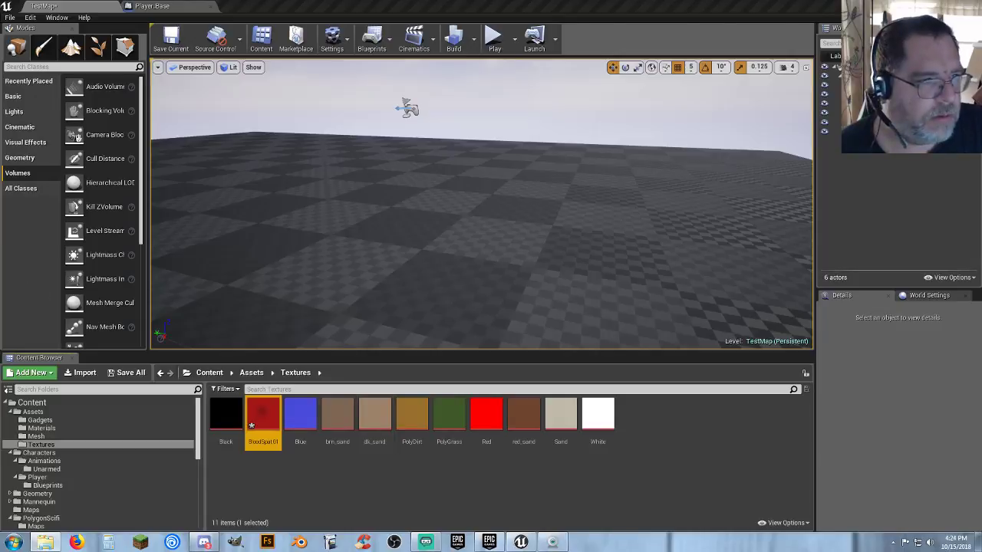
pyautogui.click(653, 442)
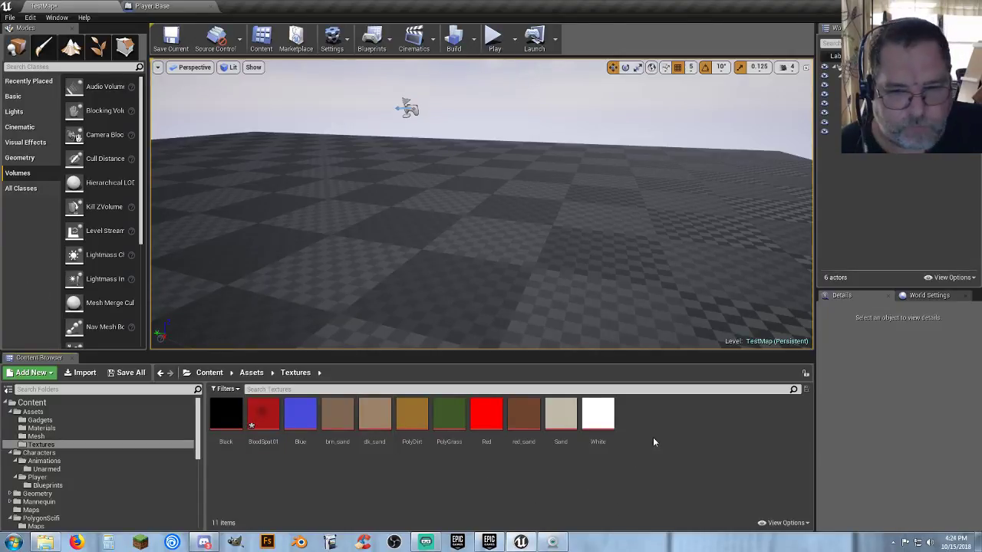
# - Create a sprite from the BloodSpat01 texture and save all modified content
pyautogui.moveTo(266, 436)
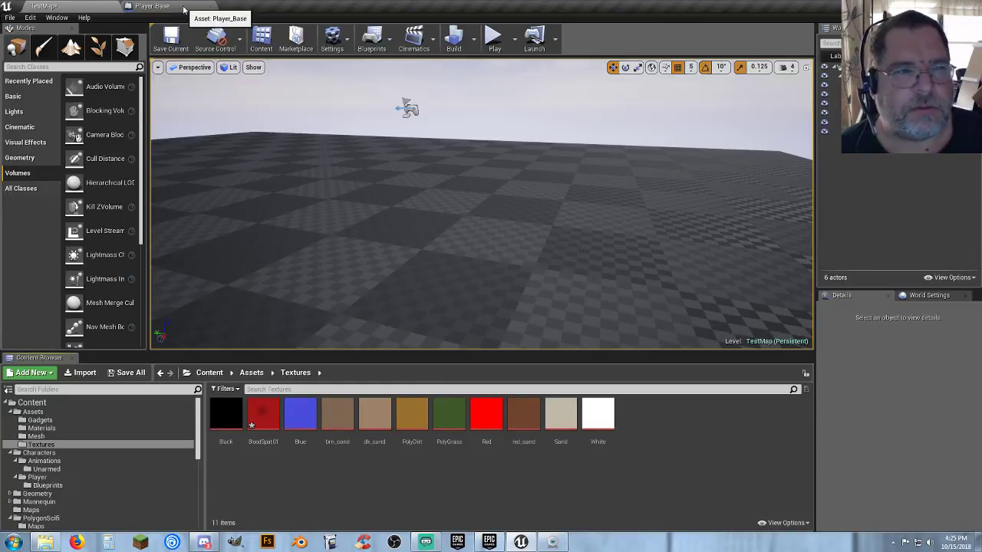
pyautogui.rightClick(263, 418)
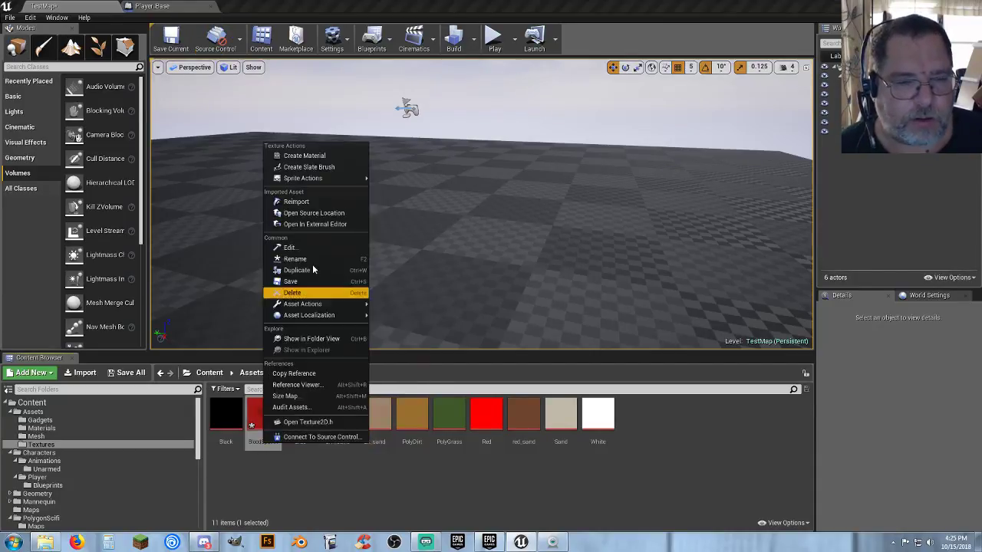
pyautogui.moveTo(342, 182)
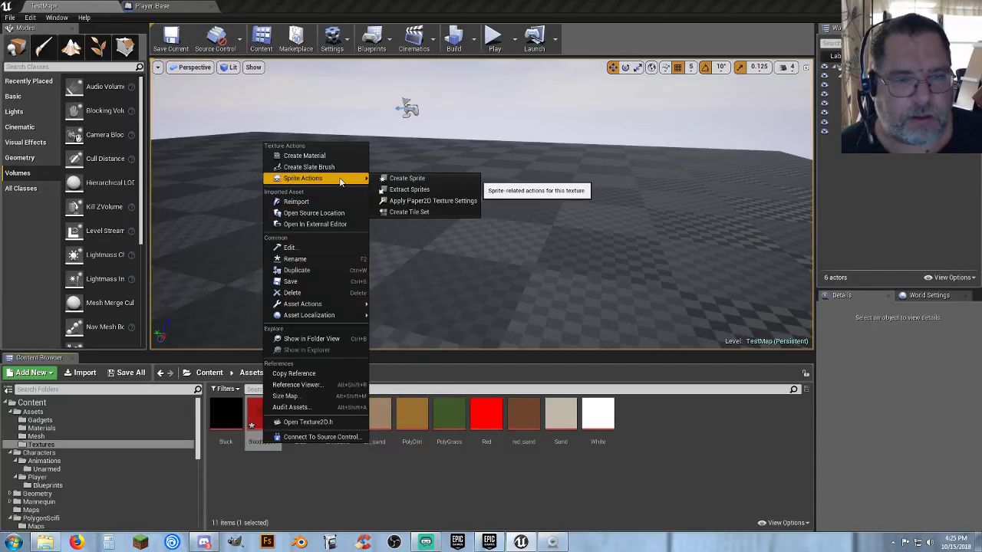
pyautogui.click(418, 179)
pyautogui.click(131, 373)
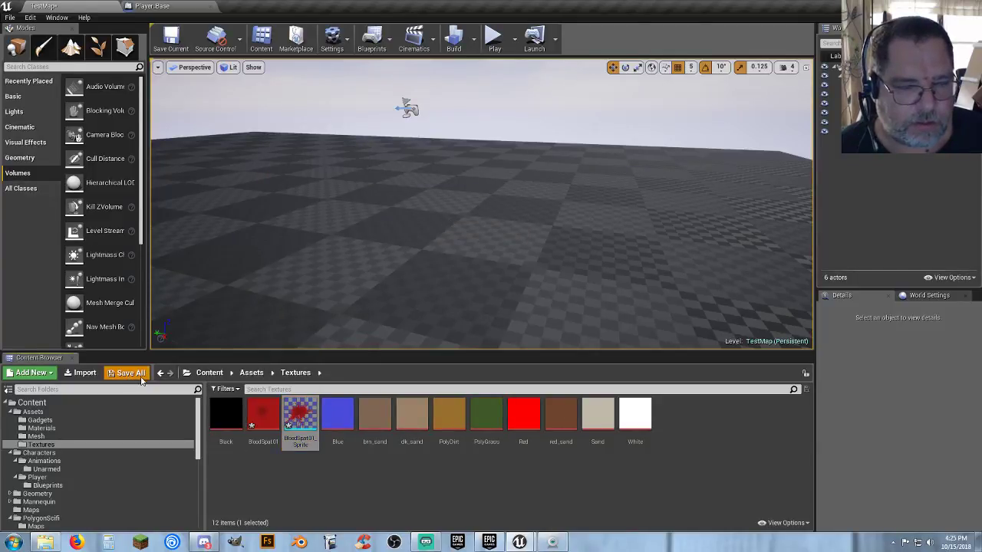
pyautogui.click(582, 365)
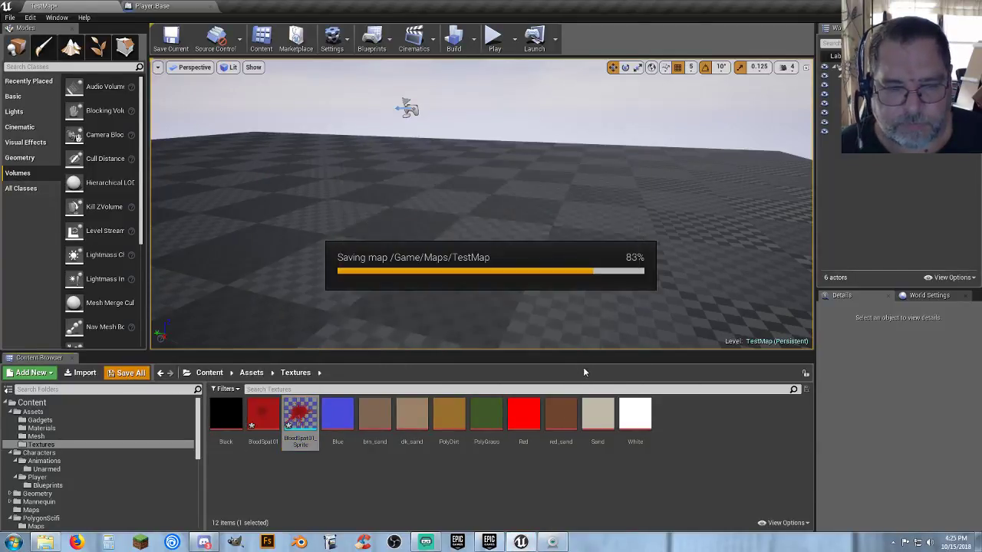
pyautogui.click(705, 437)
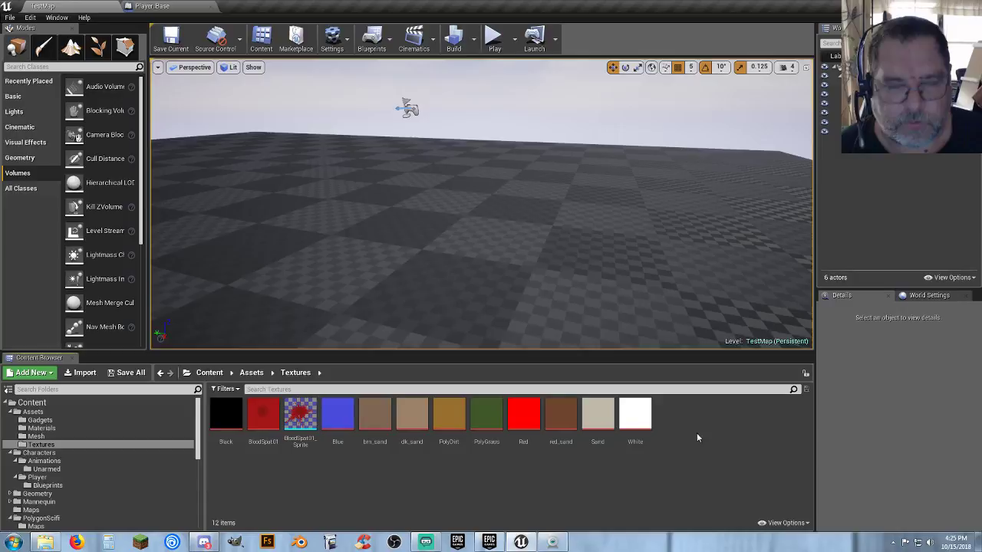
# - Select BloodSpat01_Sprite, and in Player_Base's Event Graph move Play Sound at Location closer to Spawn Emitter at Location
pyautogui.click(299, 414)
pyautogui.click(175, 7)
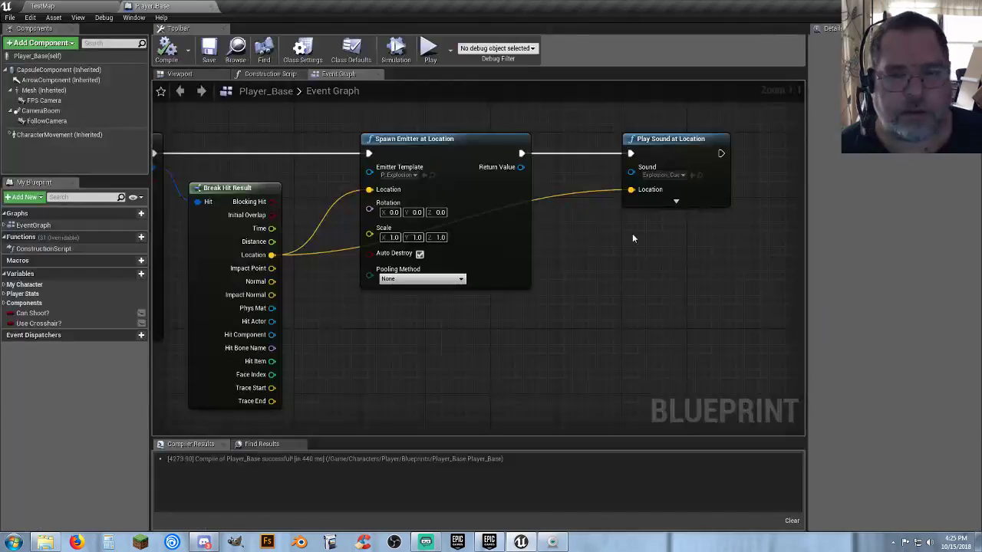
pyautogui.moveTo(631, 233); pyautogui.dragTo(512, 214, button='right')
pyautogui.moveTo(529, 152); pyautogui.dragTo(461, 151)
pyautogui.click(521, 264)
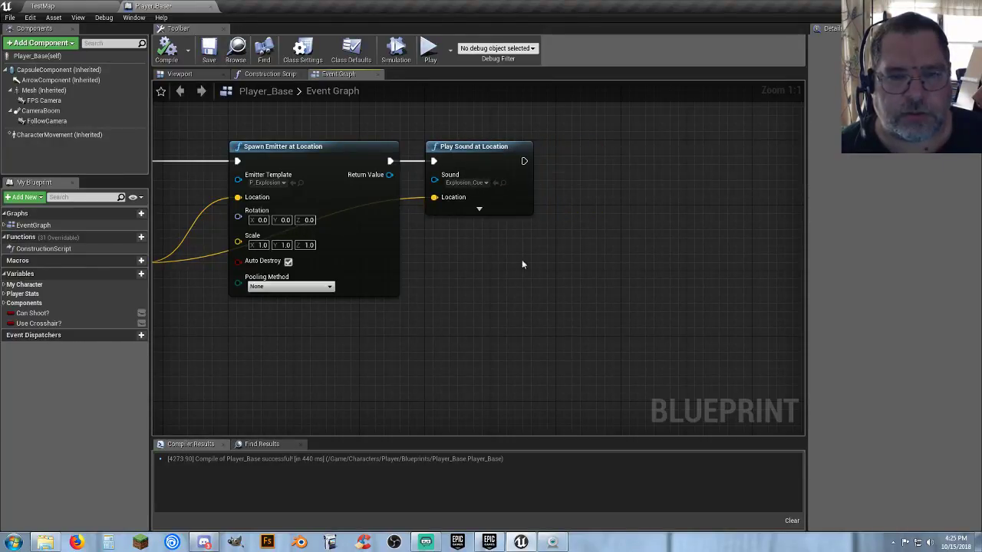
# - Add an Add Paper Sprite Component node following Play Sound at Location, searching the actions for "sprite"
pyautogui.rightClick(632, 189)
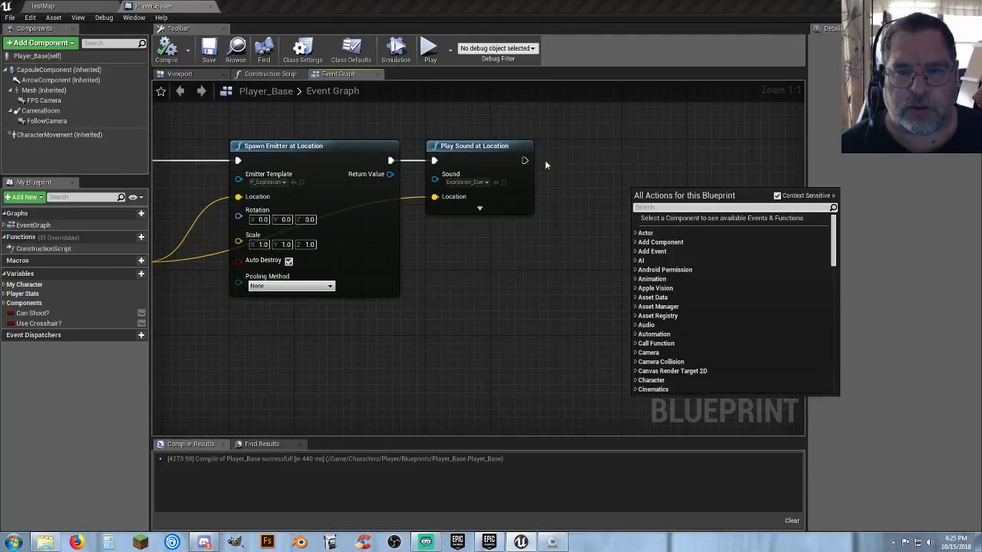
pyautogui.moveTo(522, 160); pyautogui.dragTo(602, 161)
pyautogui.write('sprit')
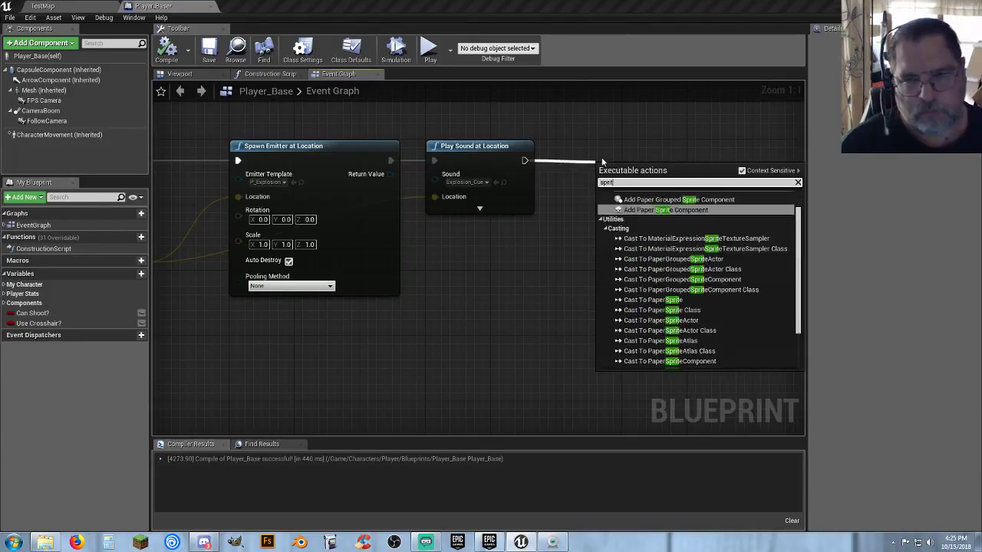
pyautogui.write('e')
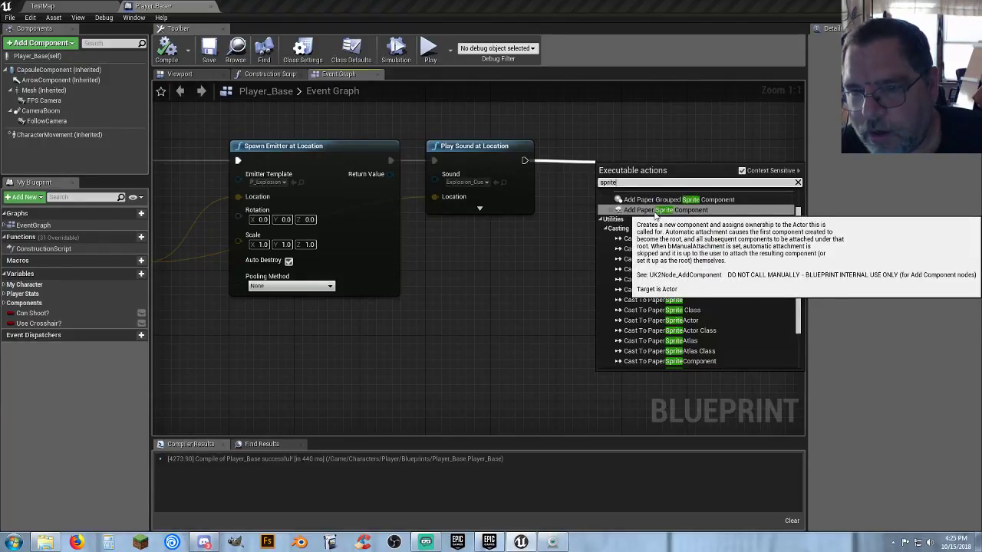
pyautogui.press('Escape')
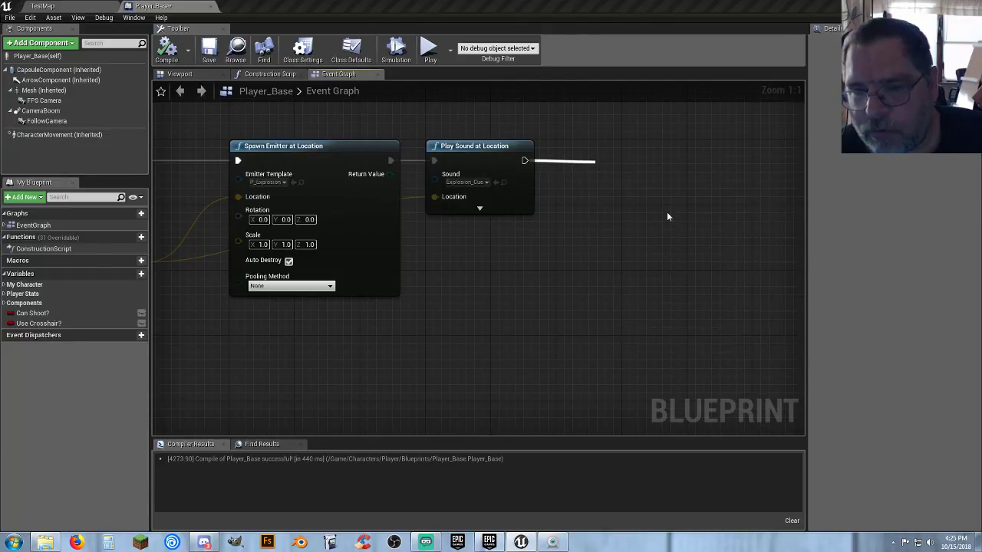
pyautogui.moveTo(643, 176); pyautogui.dragTo(664, 143)
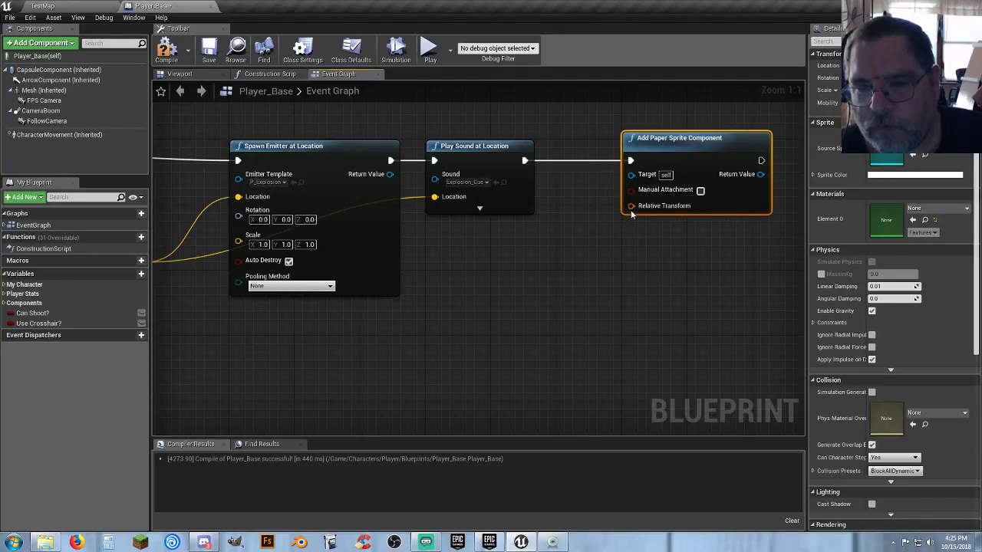
# - Feed the sprite component's Relative Transform from a Make Transform node using Break Hit Result's Location, then compile and save the blueprint
pyautogui.moveTo(630, 207); pyautogui.dragTo(516, 253)
pyautogui.click(564, 446)
pyautogui.moveTo(379, 374); pyautogui.dragTo(493, 298, button='right')
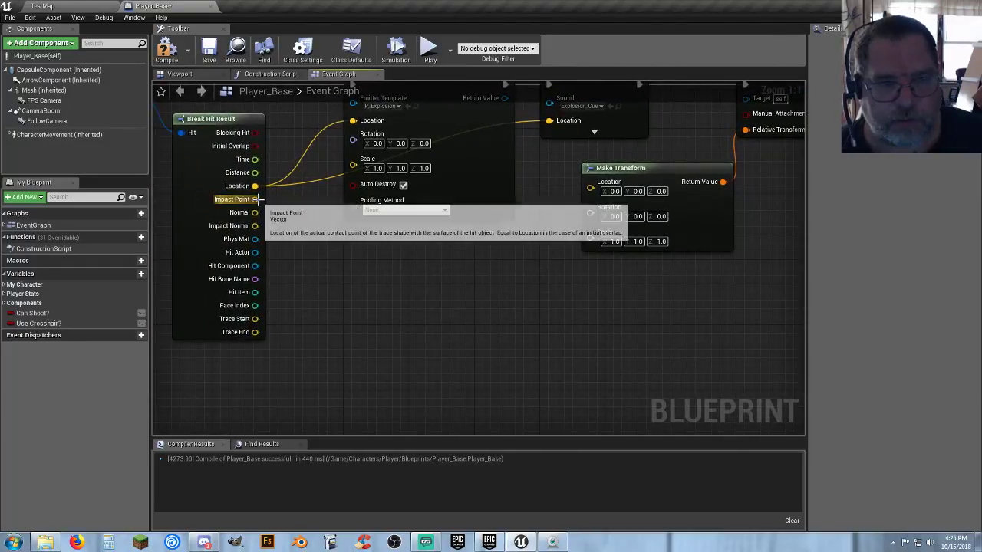
pyautogui.moveTo(255, 186); pyautogui.dragTo(590, 191)
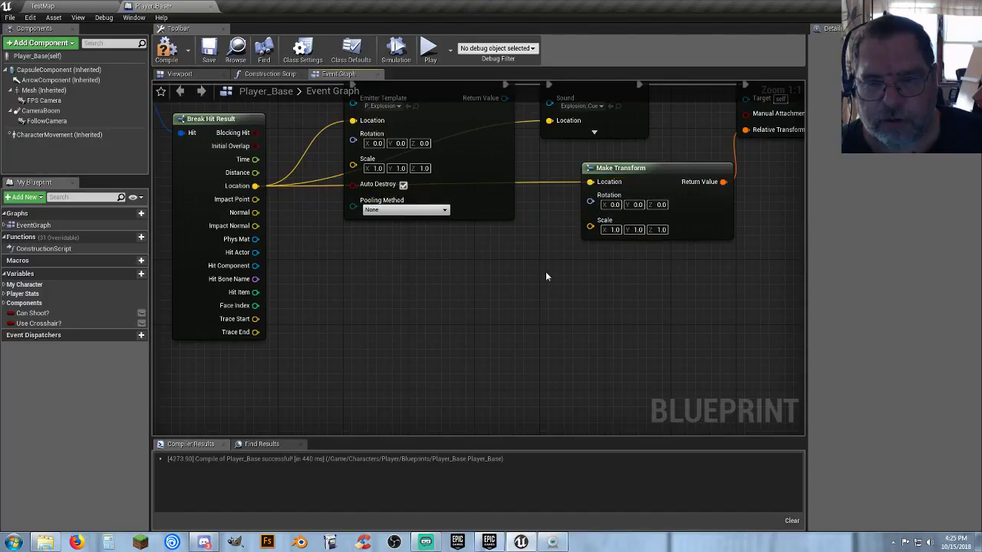
pyautogui.click(167, 54)
# - Play-test TestMap, aiming and firing around the floor and sky to check whether the blood sprite spawns, and stop playing
pyautogui.click(98, 6)
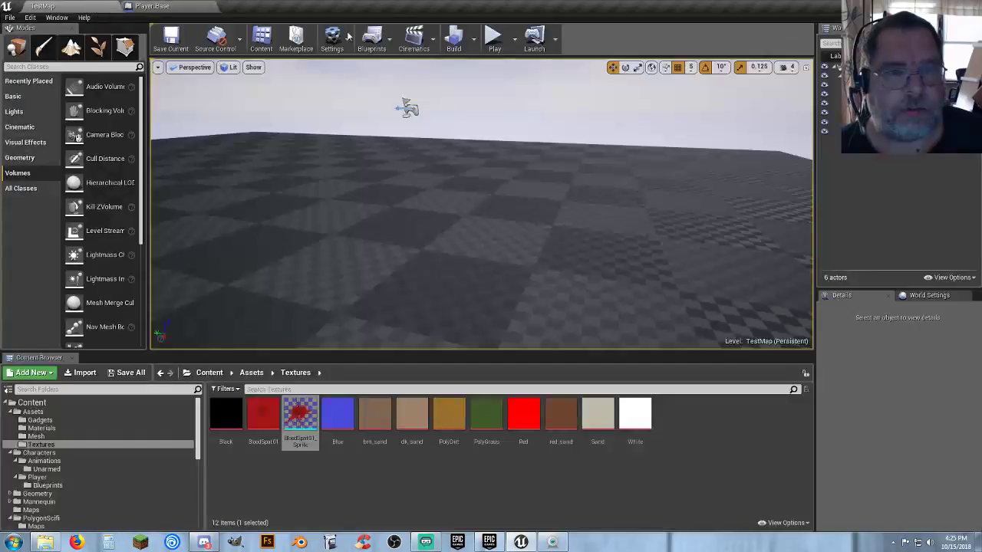
pyautogui.click(492, 36)
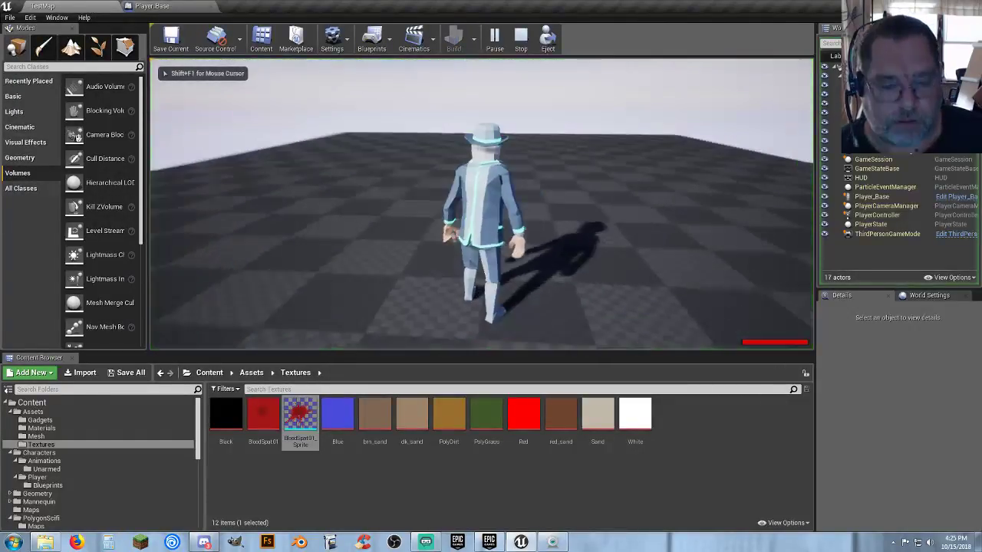
pyautogui.rightClick(481, 203)
pyautogui.click(481, 204)
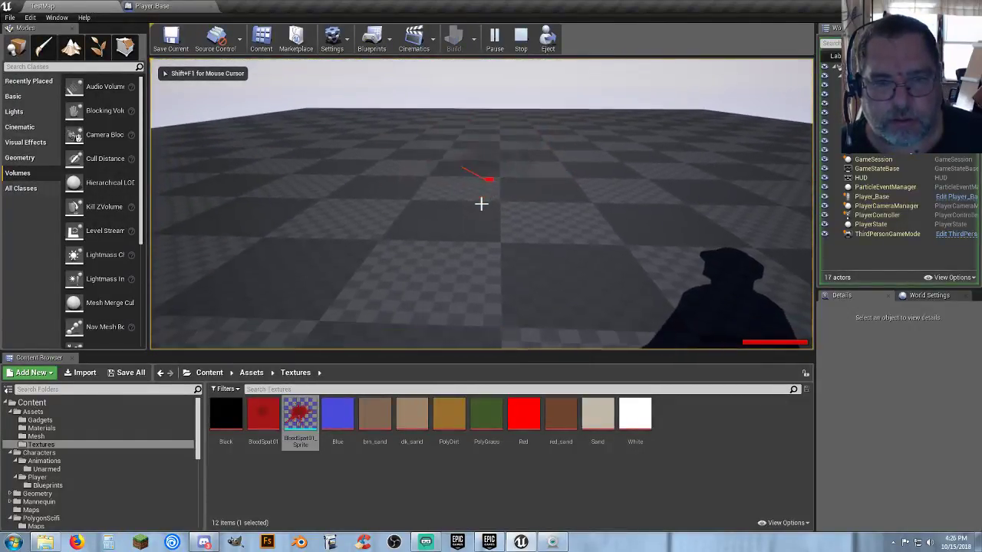
pyautogui.press('w')
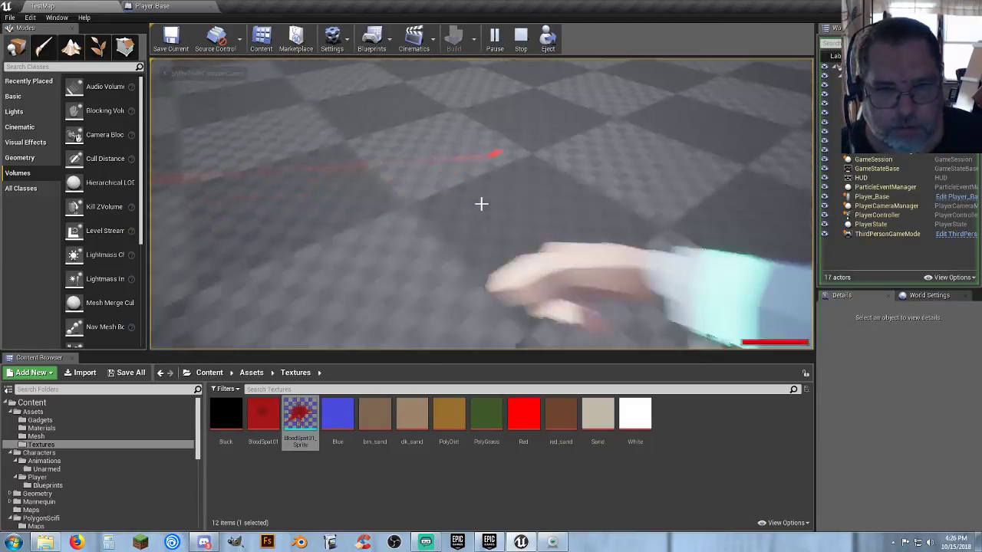
pyautogui.click(481, 203)
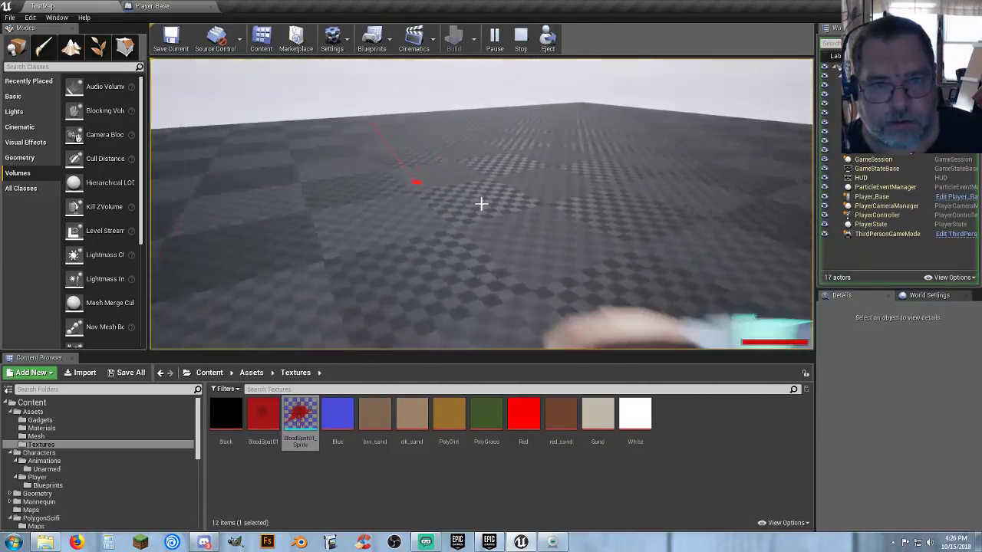
pyautogui.click(481, 203)
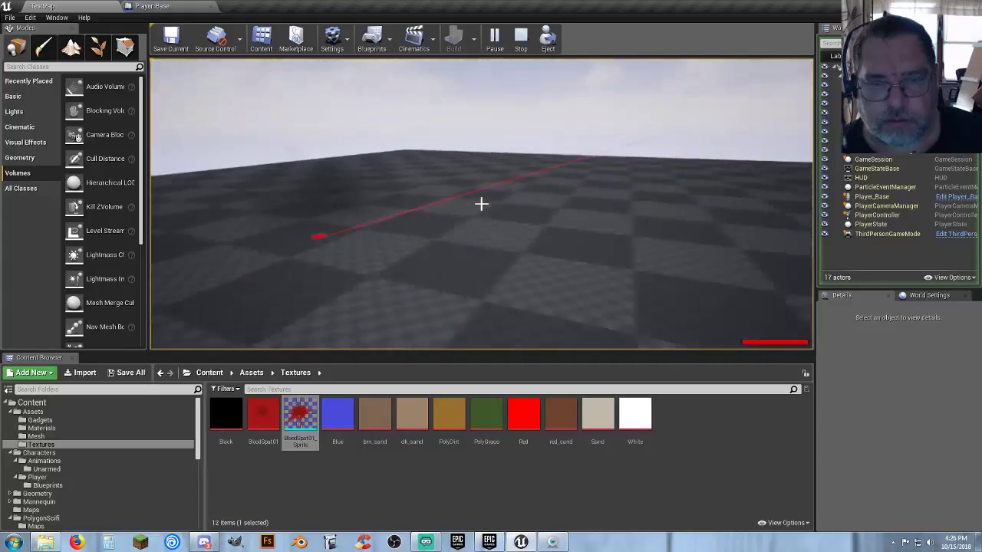
pyautogui.click(480, 203)
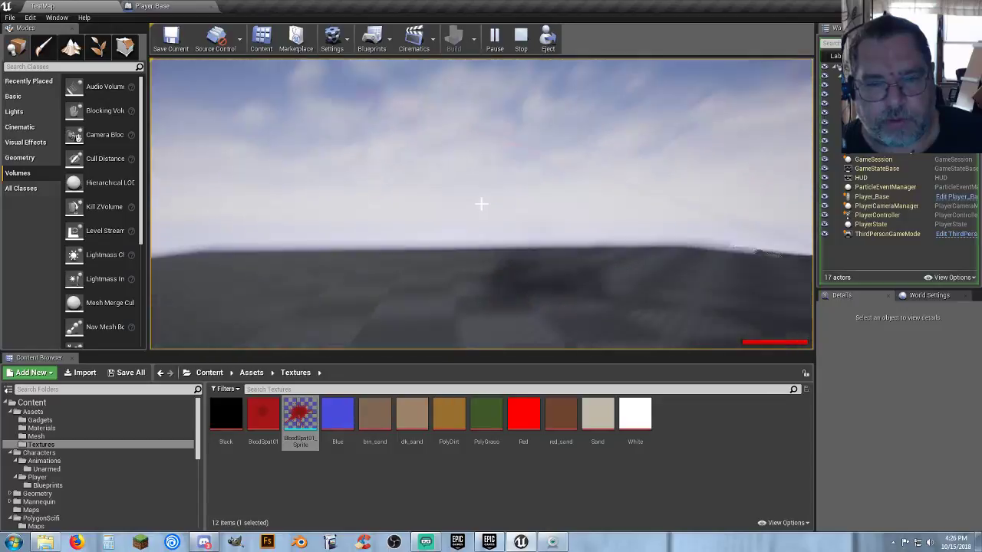
pyautogui.click(480, 203)
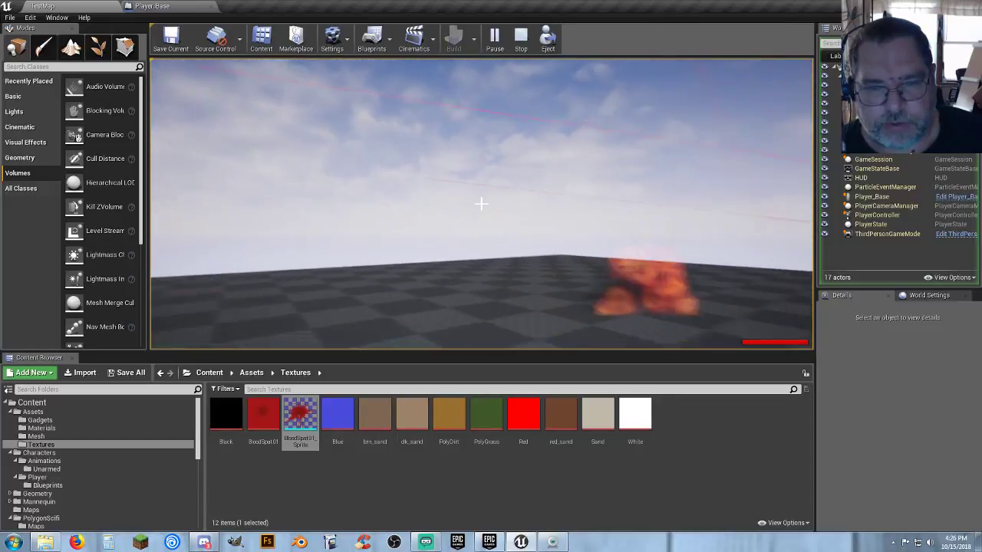
pyautogui.click(481, 203)
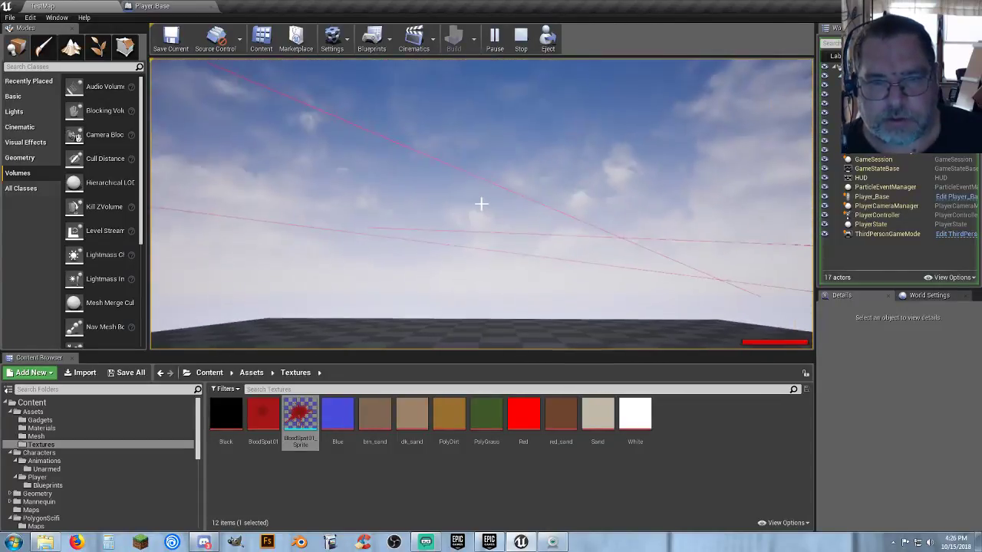
pyautogui.click(481, 203)
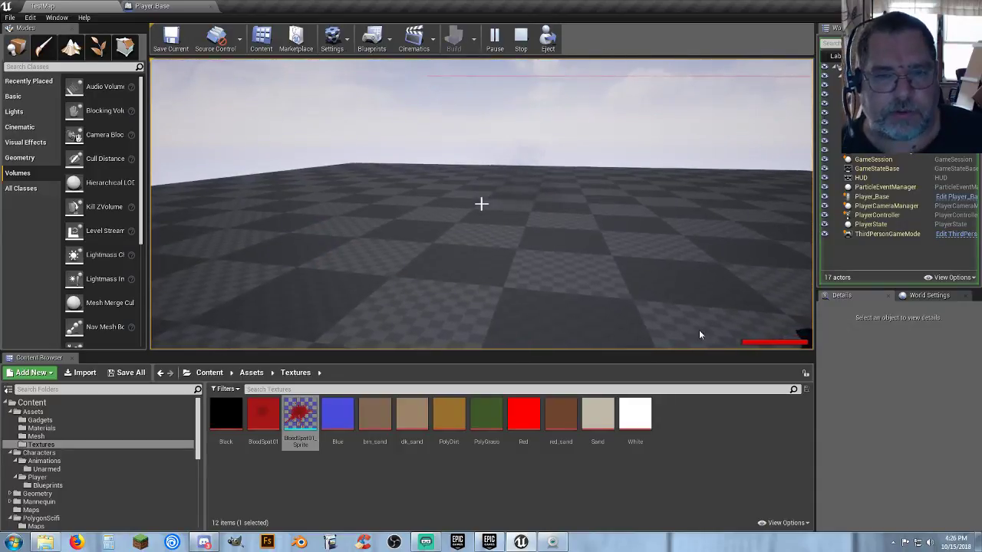
pyautogui.press('Escape')
# - Return to Player_Base's Event Graph and review the Add Paper Sprite Component and Make Transform nodes
pyautogui.click(152, 6)
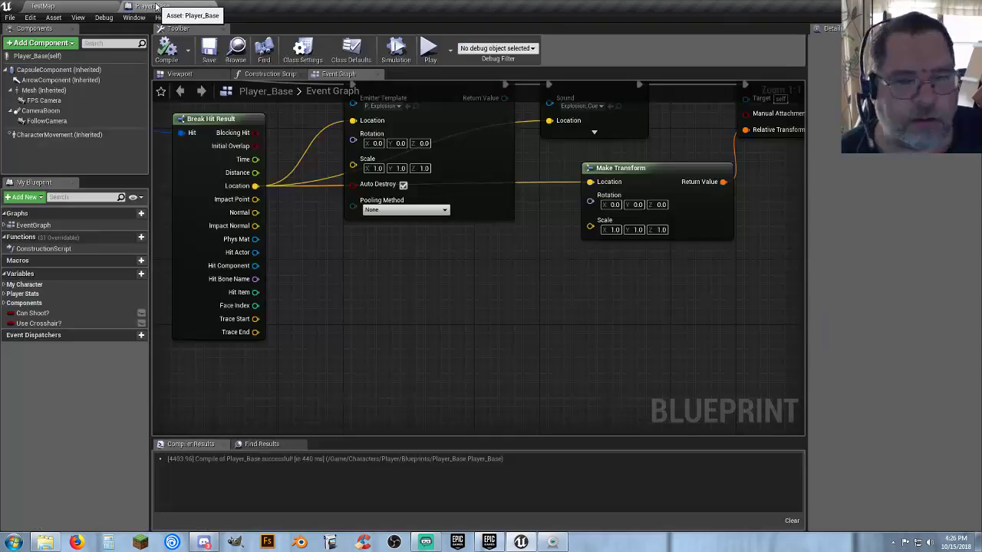
pyautogui.moveTo(541, 259); pyautogui.dragTo(368, 336, button='right')
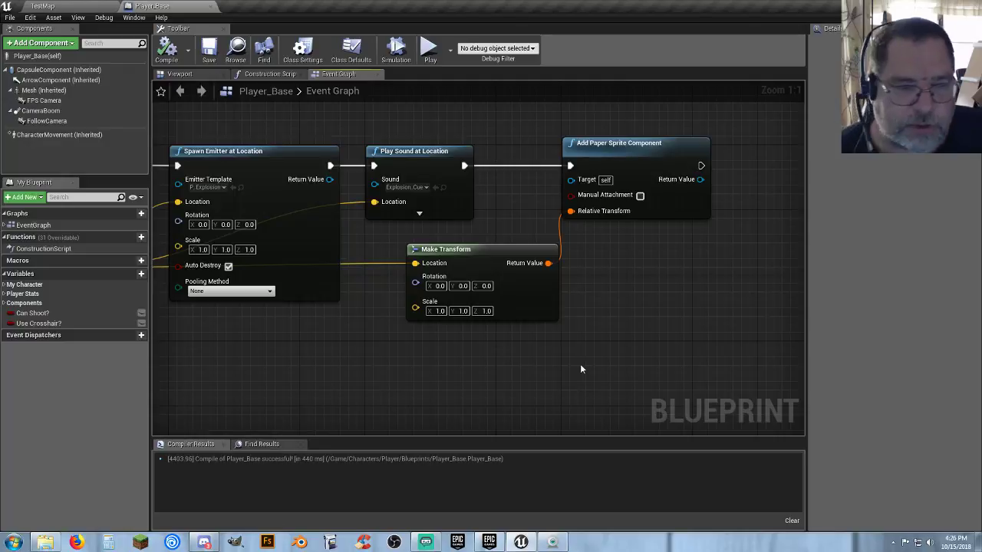
pyautogui.moveTo(626, 335); pyautogui.dragTo(588, 314, button='right')
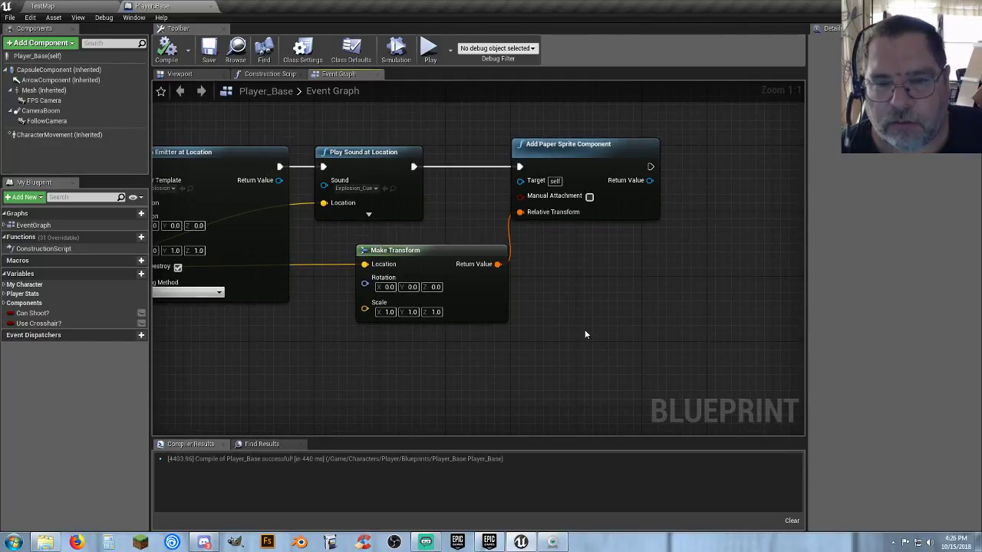
pyautogui.moveTo(582, 329); pyautogui.dragTo(607, 320, button='right')
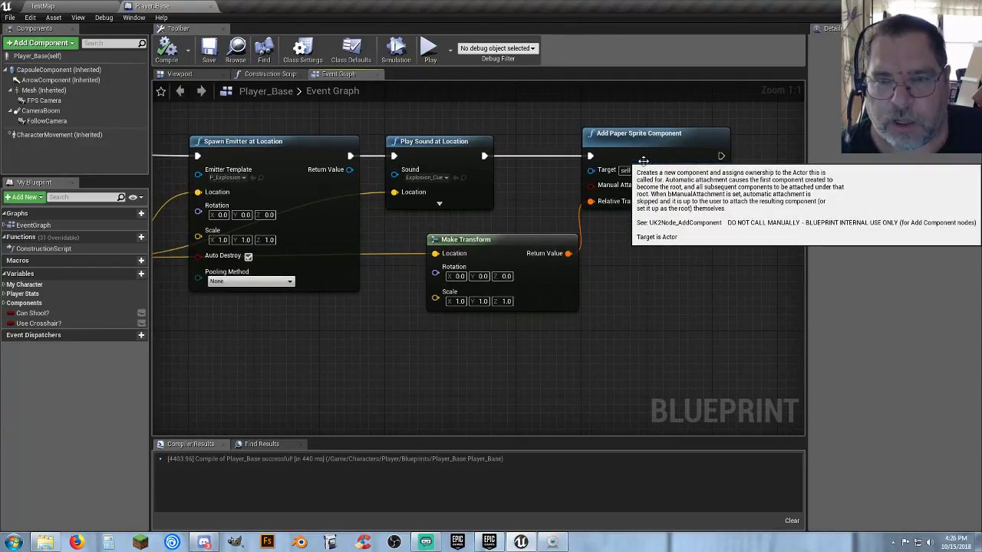
# - Assign BloodSpat01_Sprite as the Add Paper Sprite Component node's source sprite and compile the blueprint
pyautogui.click(655, 135)
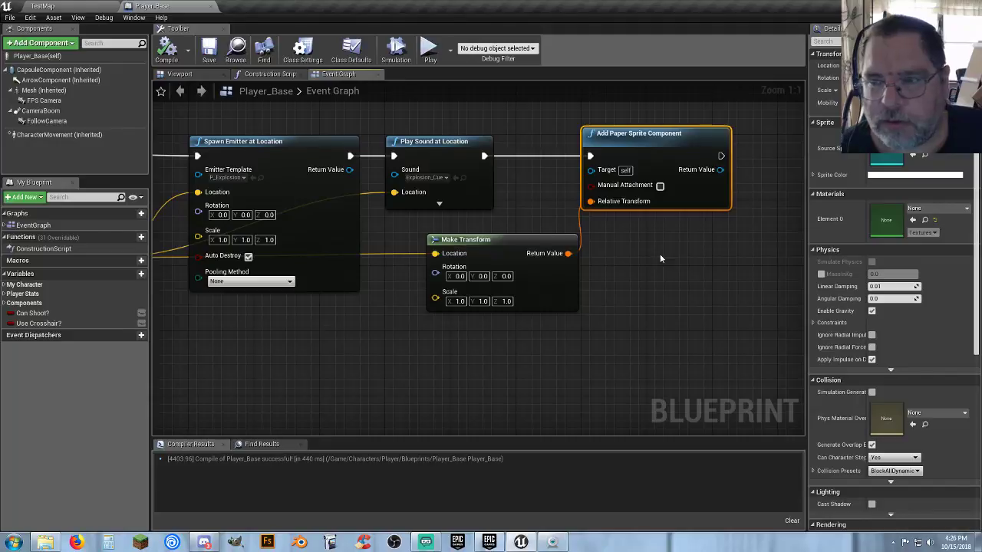
pyautogui.click(912, 156)
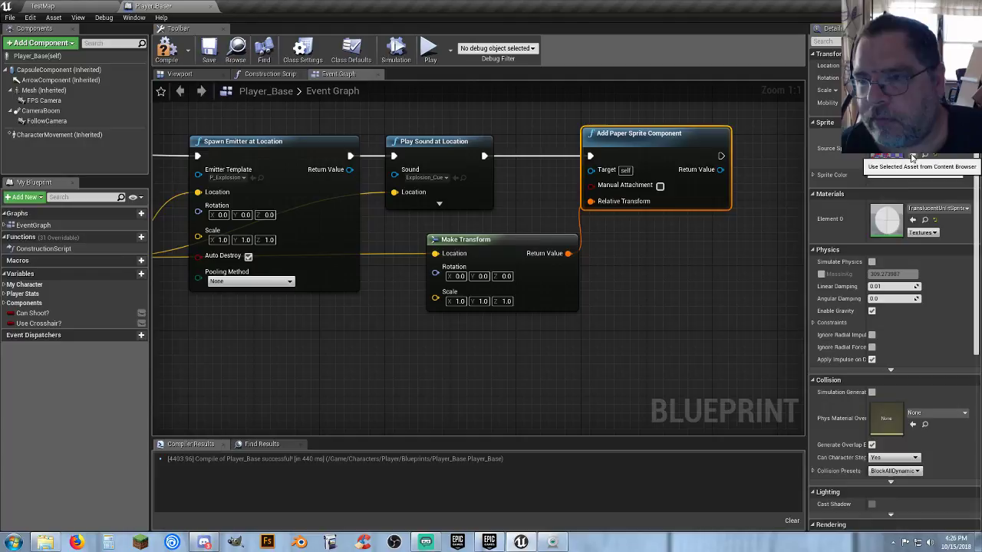
pyautogui.click(167, 50)
# - Play-test TestMap, firing at the floor and moving around to check where the blood sprite appears, and stop playing
pyautogui.click(86, 6)
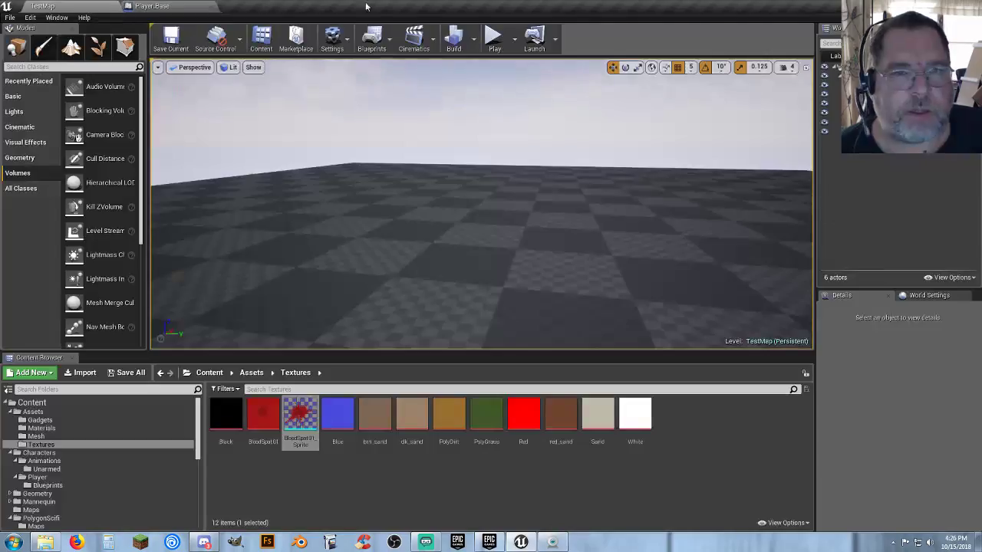
pyautogui.click(493, 37)
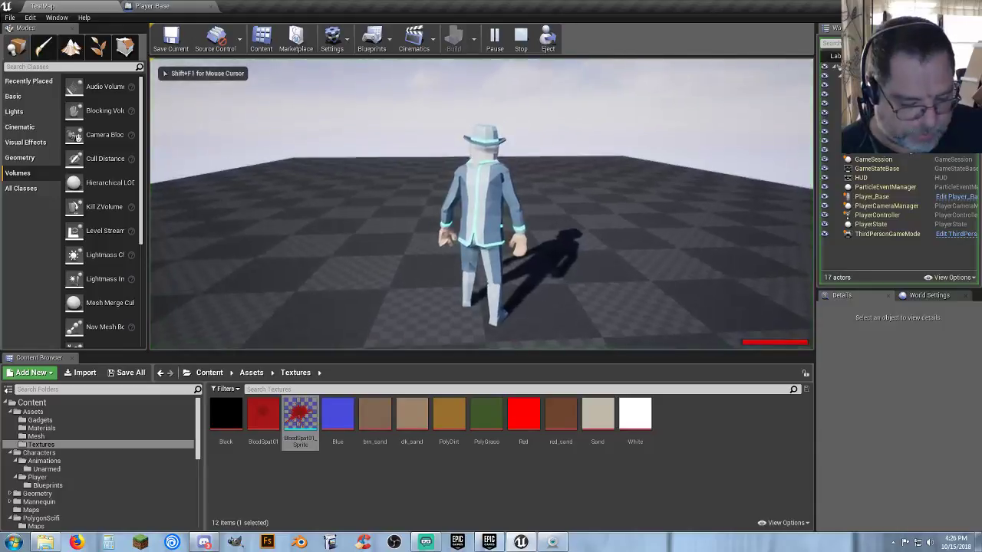
pyautogui.rightClick(481, 204)
pyautogui.click(481, 204)
pyautogui.press('d')
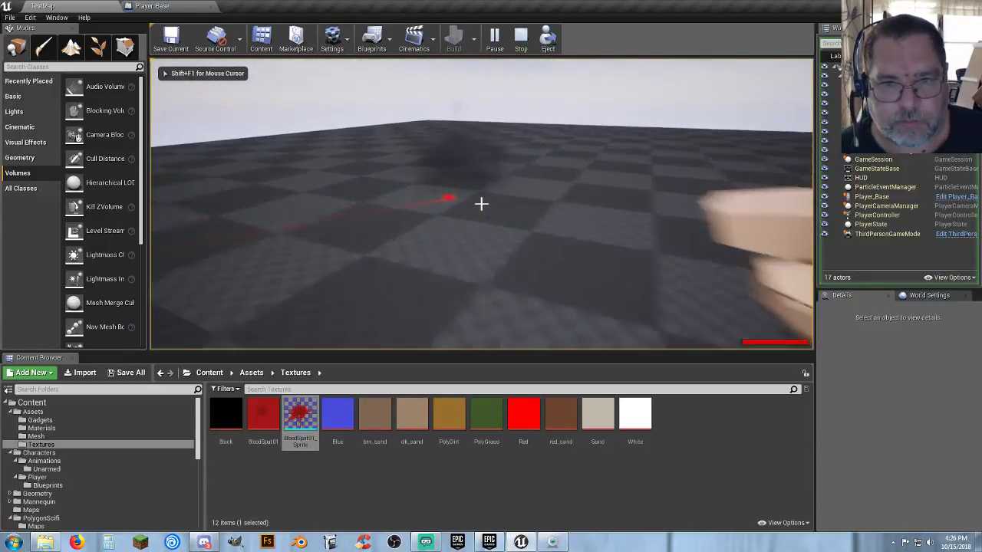
pyautogui.click(481, 203)
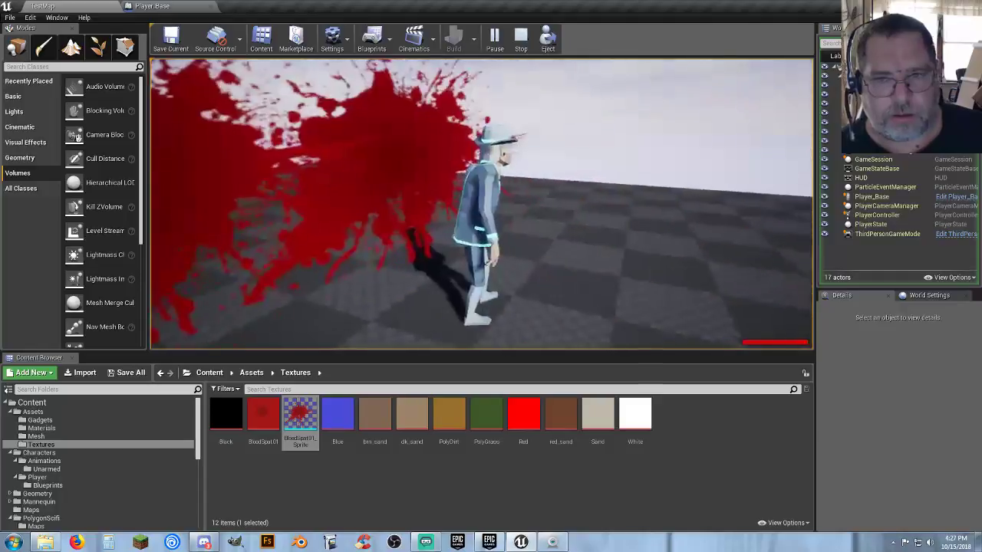
pyautogui.press('d')
pyautogui.press('w')
pyautogui.press('Escape')
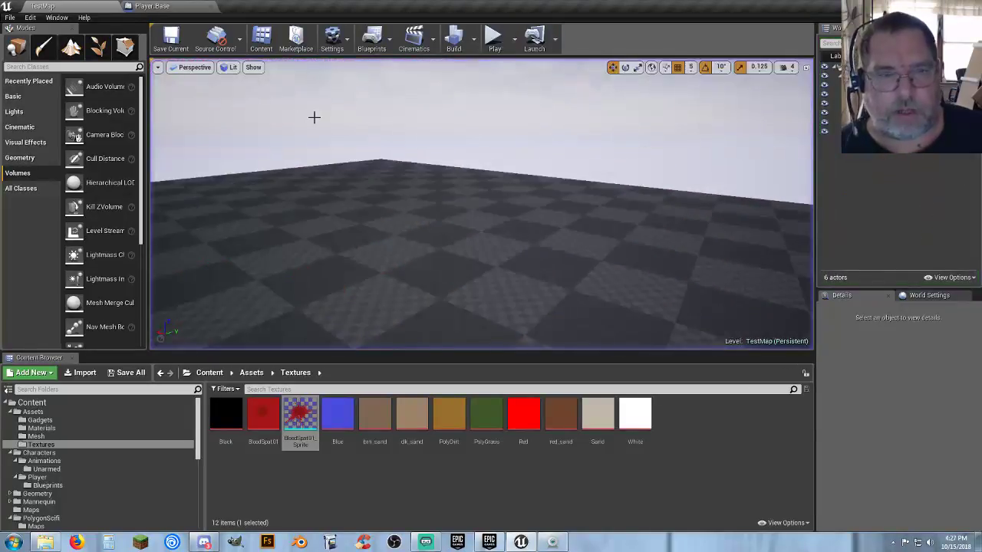
# - In Player_Base, feed Make Transform's Location from Break Hit Result's Impact Point instead of Location, then compile and save
pyautogui.click(183, 9)
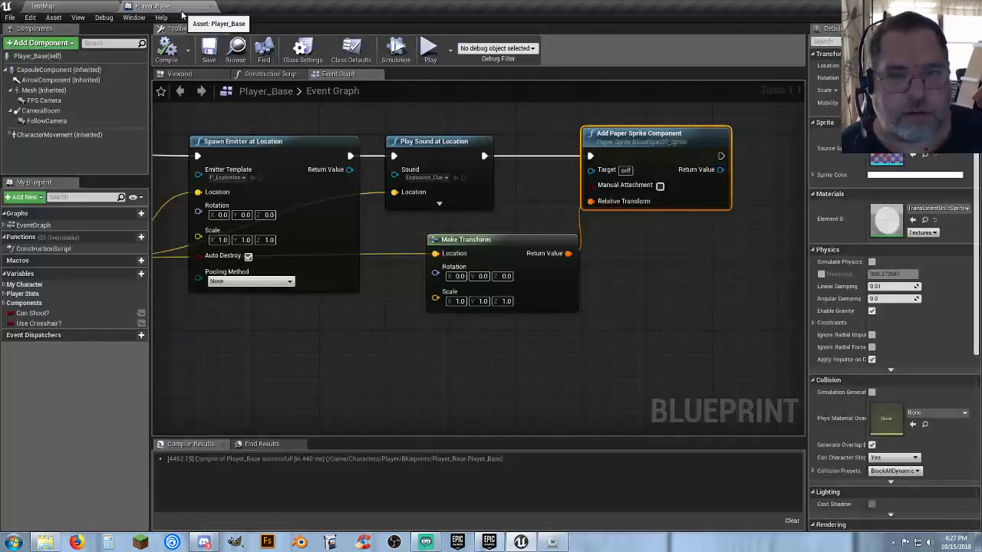
pyautogui.moveTo(376, 333); pyautogui.dragTo(530, 293, button='right')
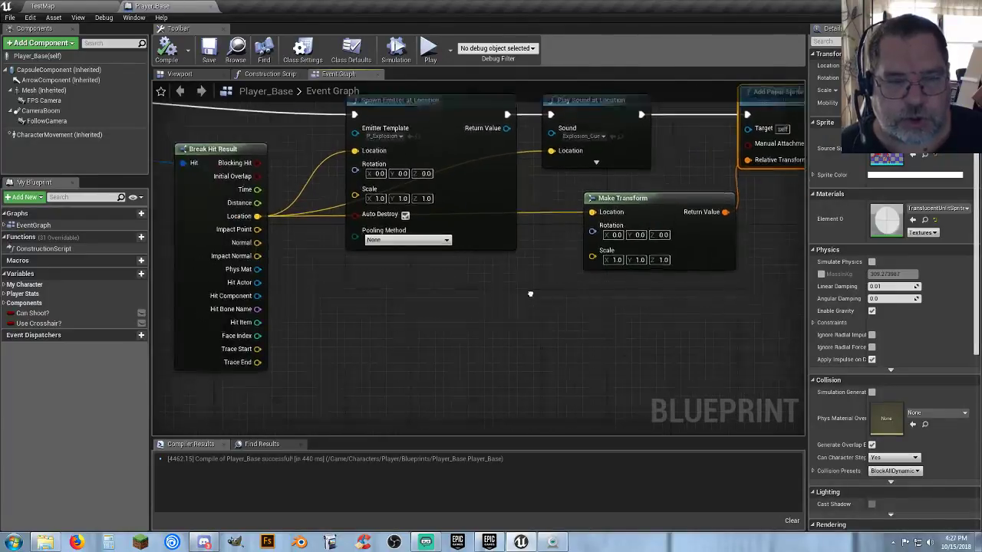
pyautogui.keyDown('ctrl'); pyautogui.click(554, 212); pyautogui.keyUp('ctrl')
pyautogui.click(376, 335)
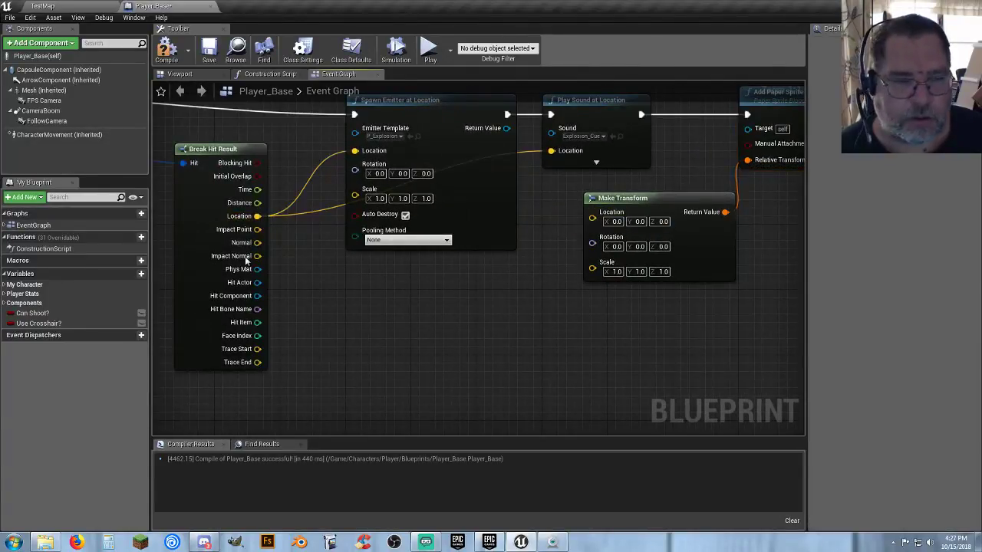
pyautogui.moveTo(252, 237)
pyautogui.moveTo(258, 229); pyautogui.dragTo(593, 218)
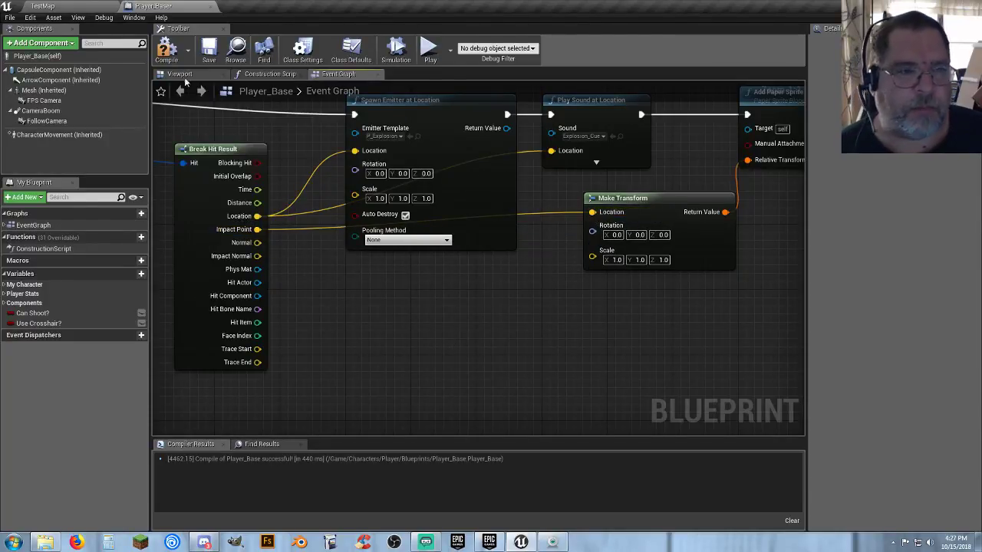
pyautogui.click(166, 50)
pyautogui.click(208, 52)
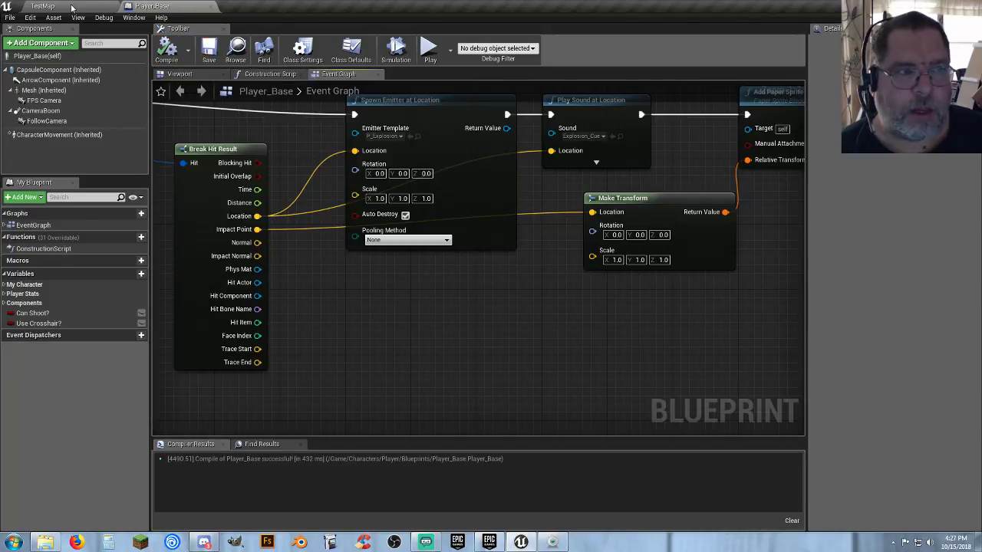
# - Play-test TestMap with the Impact Point wiring, firing and viewing the blood sprite's placement around the character, and stop playing
pyautogui.click(42, 5)
pyautogui.click(493, 38)
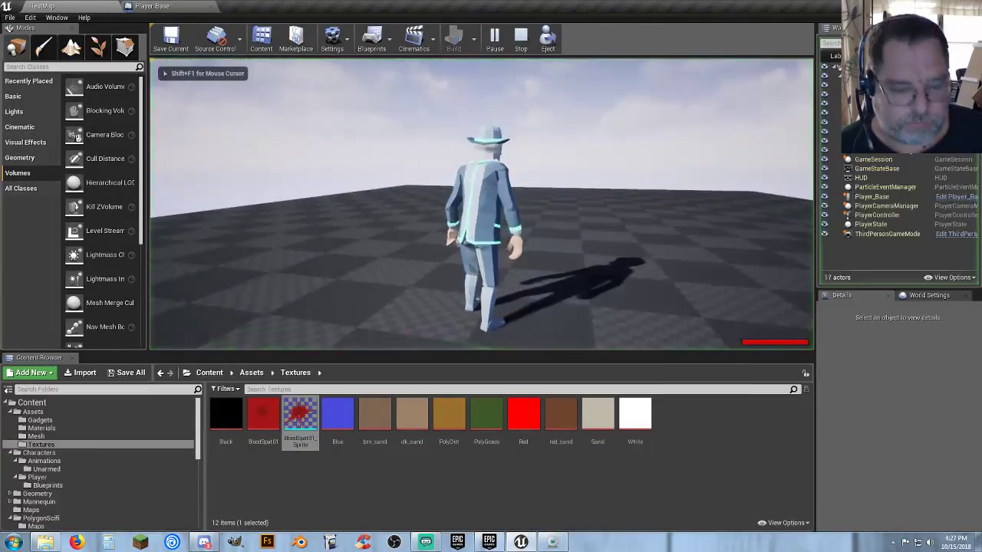
pyautogui.rightClick(481, 204)
pyautogui.click(481, 204)
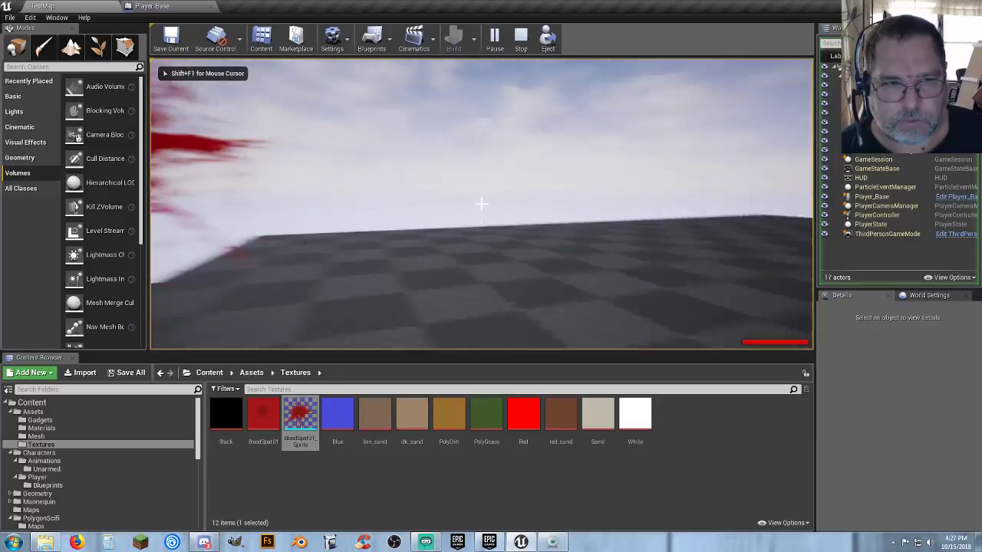
pyautogui.rightClick(480, 204)
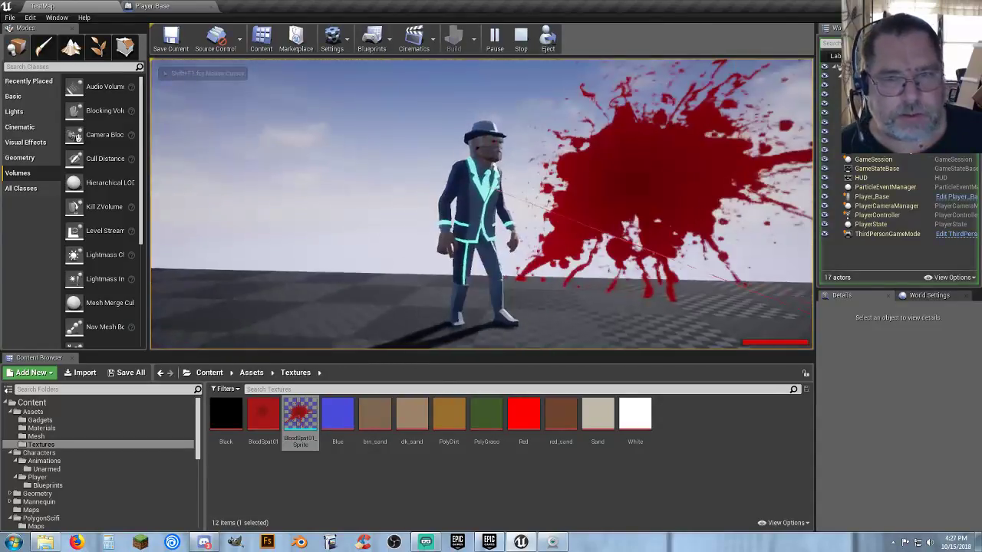
pyautogui.press('s')
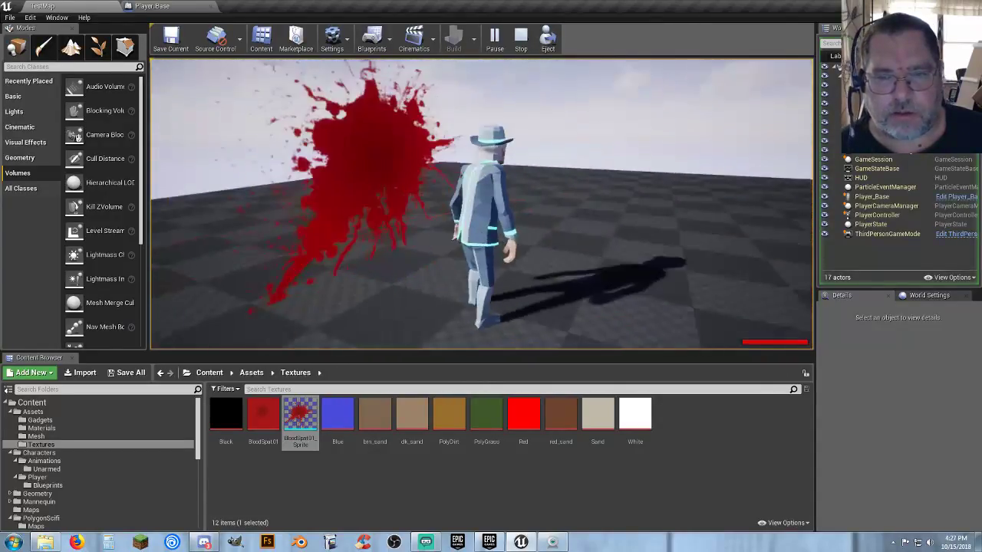
pyautogui.press('Escape')
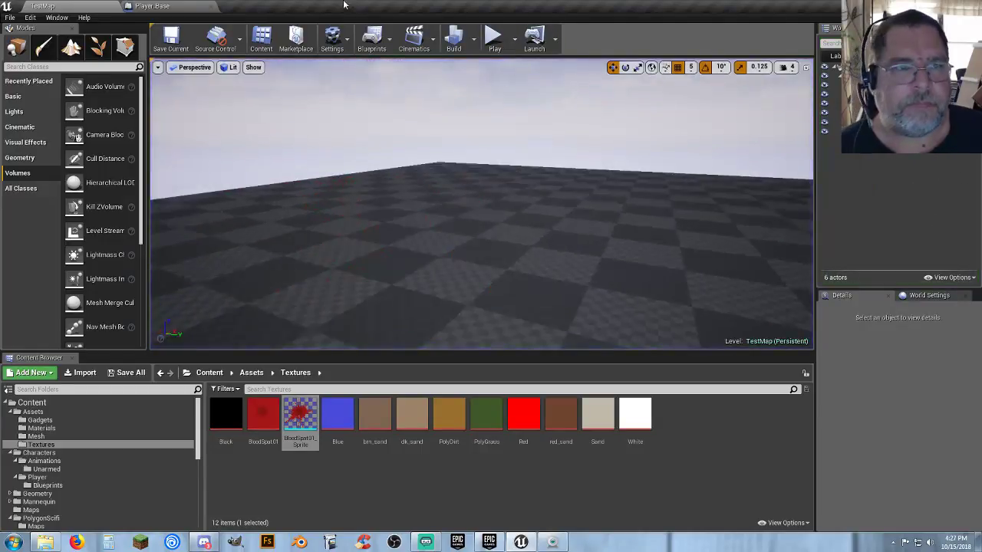
# - Back in Player_Base's Event Graph, disconnect Impact Point from Make Transform's Location
pyautogui.click(181, 6)
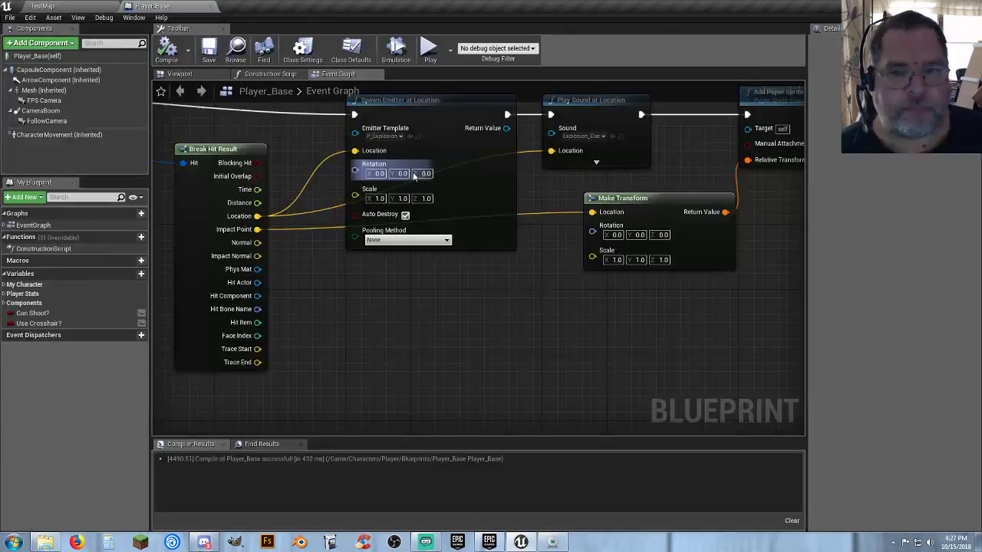
pyautogui.keyDown('ctrl'); pyautogui.click(547, 212); pyautogui.keyUp('ctrl')
pyautogui.click(491, 310)
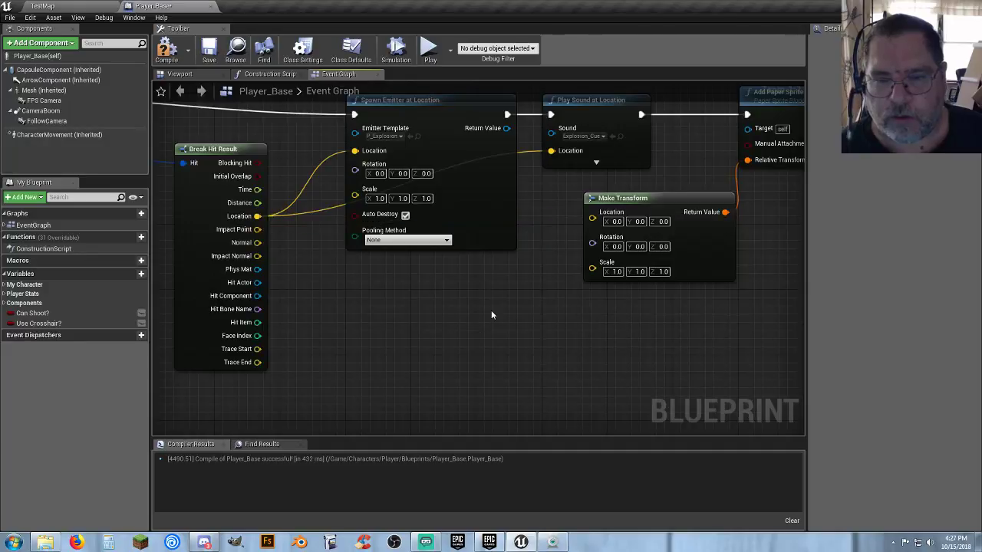
# - Connect Break Hit Result's Hit Actor to the Target of the Add Paper Sprite Component node
pyautogui.moveTo(495, 317); pyautogui.dragTo(519, 306, button='right')
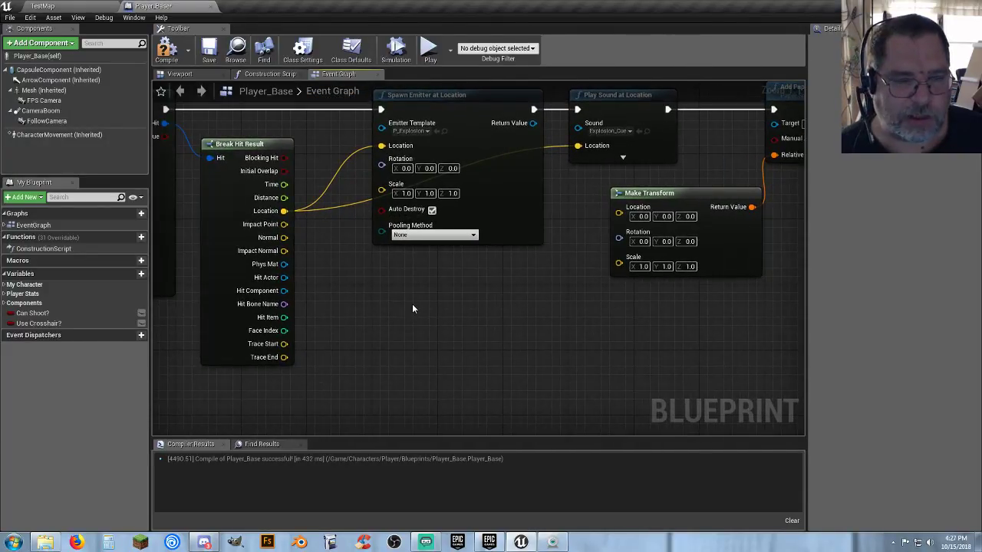
pyautogui.moveTo(505, 297); pyautogui.dragTo(503, 312, button='right')
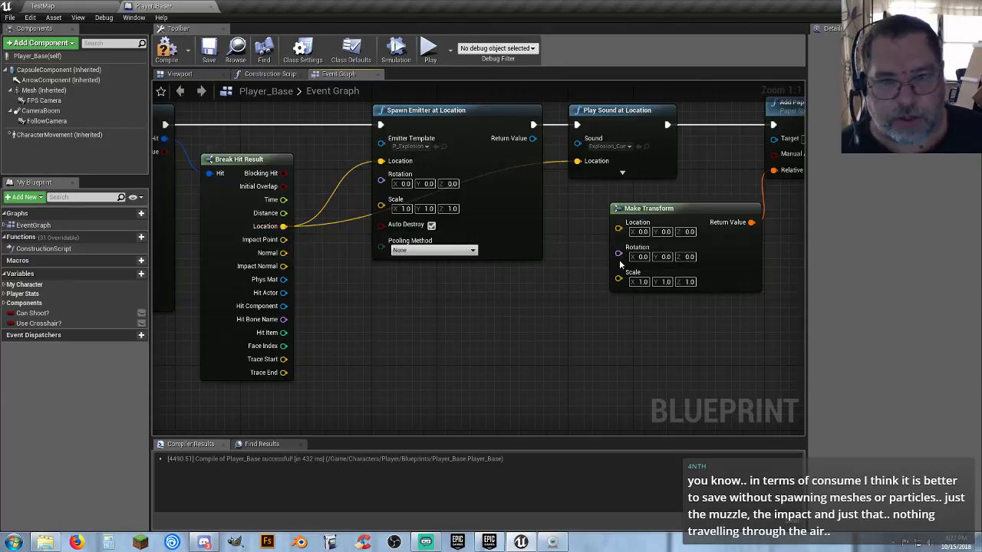
pyautogui.moveTo(599, 238); pyautogui.dragTo(559, 230, button='right')
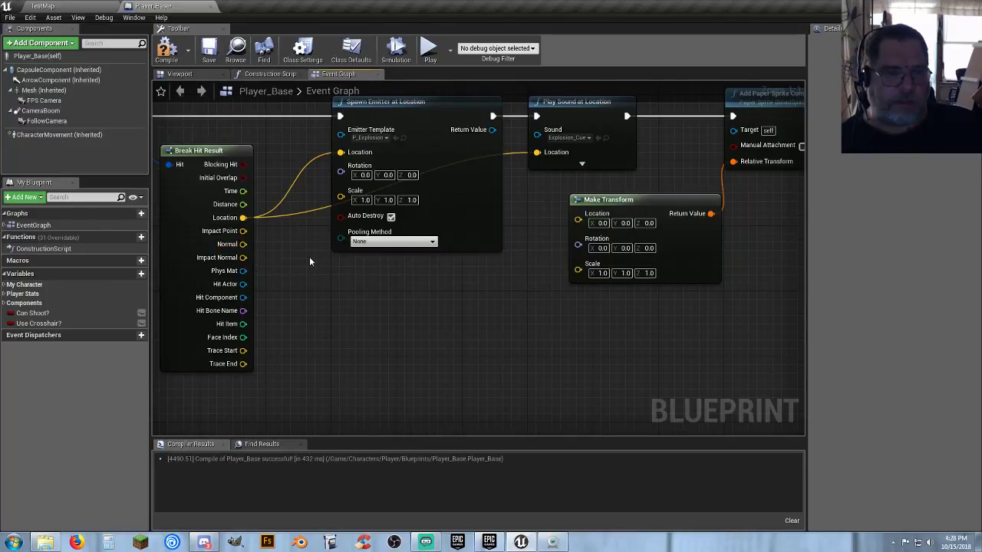
pyautogui.moveTo(309, 261); pyautogui.dragTo(344, 279, button='right')
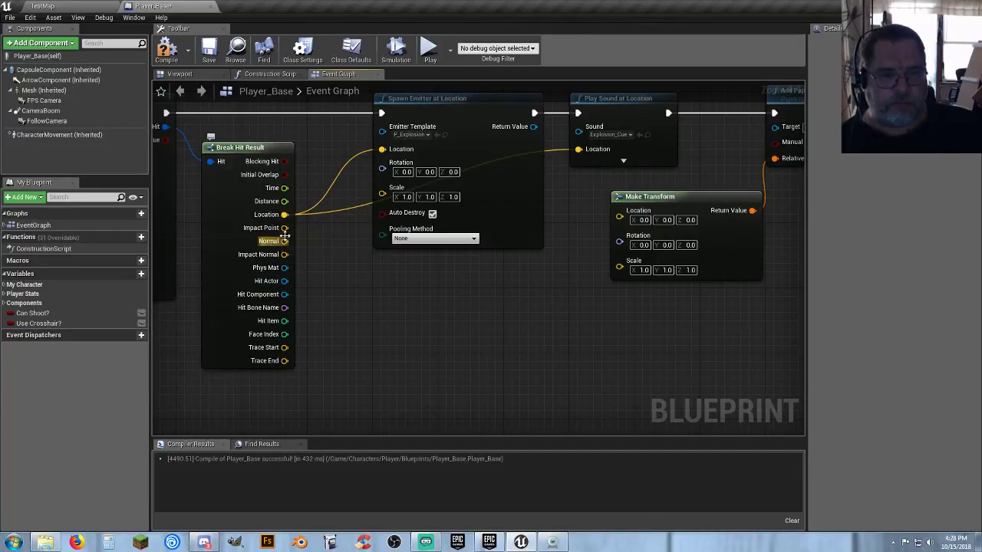
pyautogui.moveTo(631, 335); pyautogui.dragTo(429, 356, button='right')
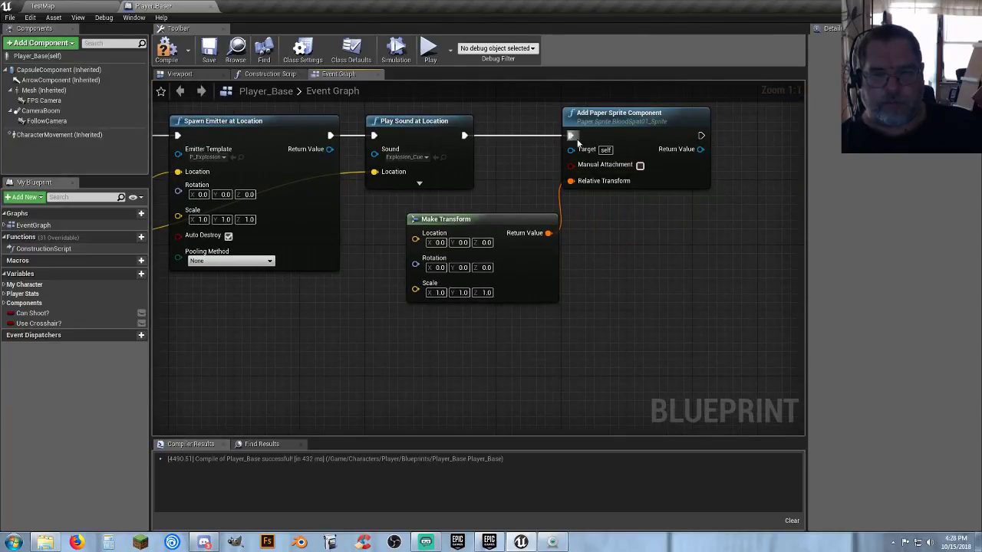
pyautogui.moveTo(465, 345); pyautogui.dragTo(574, 344, button='right')
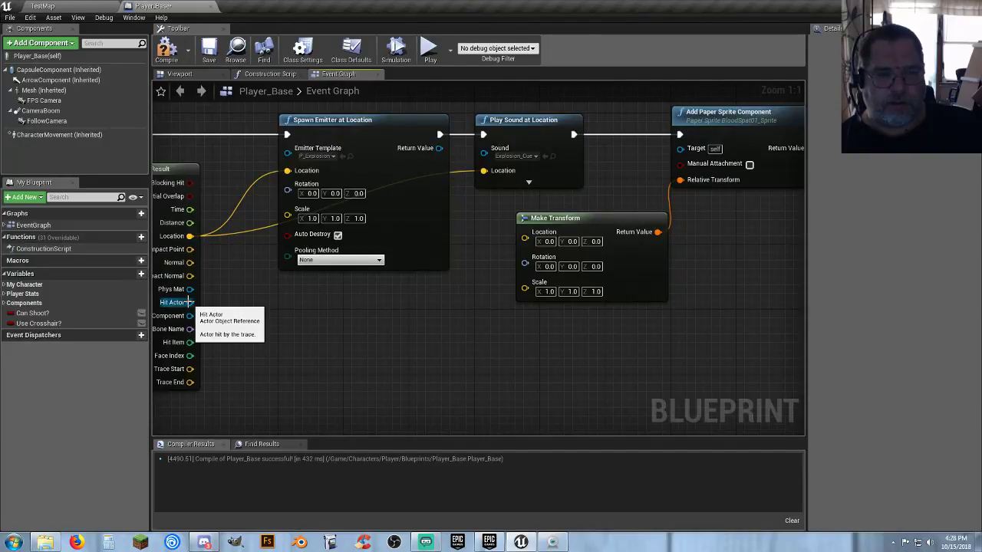
pyautogui.moveTo(189, 302); pyautogui.dragTo(687, 150)
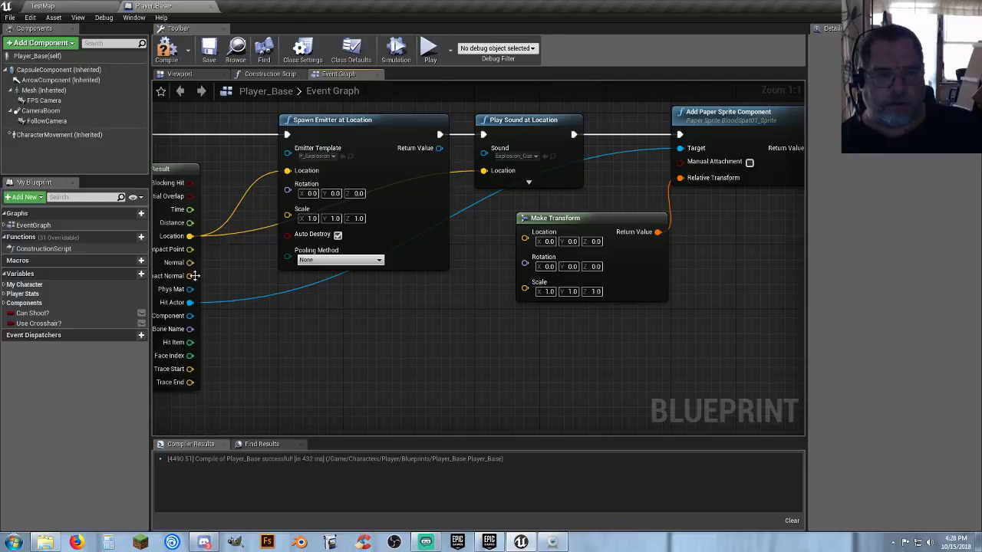
# - Connect Break Hit Result's Location to Make Transform's Location, then compile and save the blueprint
pyautogui.moveTo(190, 236); pyautogui.dragTo(524, 236)
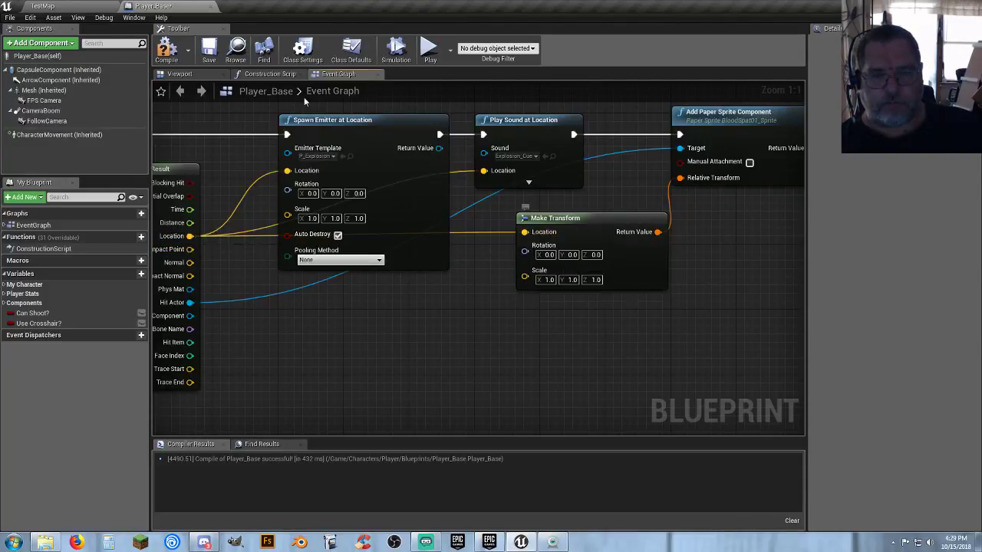
pyautogui.click(164, 51)
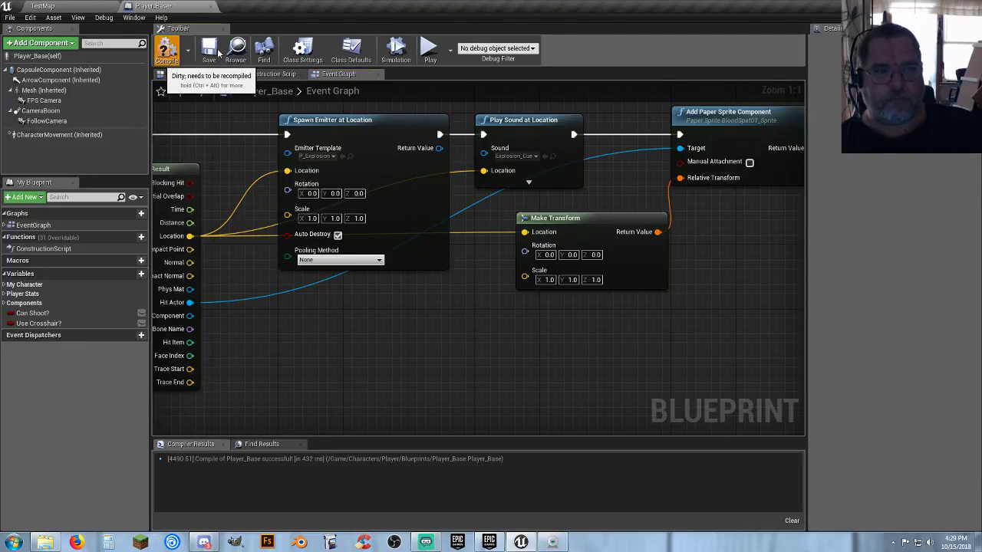
pyautogui.click(208, 51)
# - Play-test TestMap with the Hit Actor wiring, firing several shots at the floor and viewing the character in third person
pyautogui.click(84, 5)
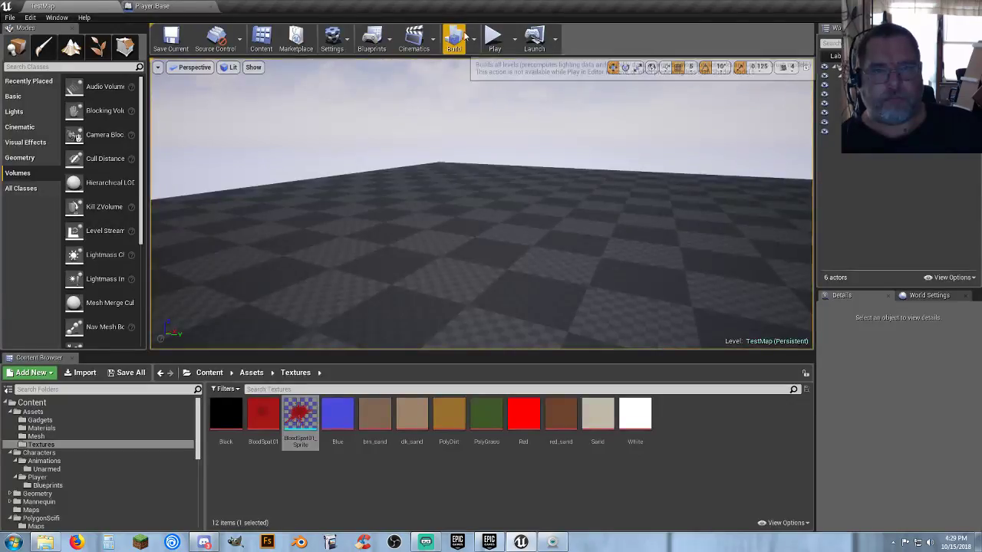
pyautogui.click(494, 38)
pyautogui.rightClick(480, 203)
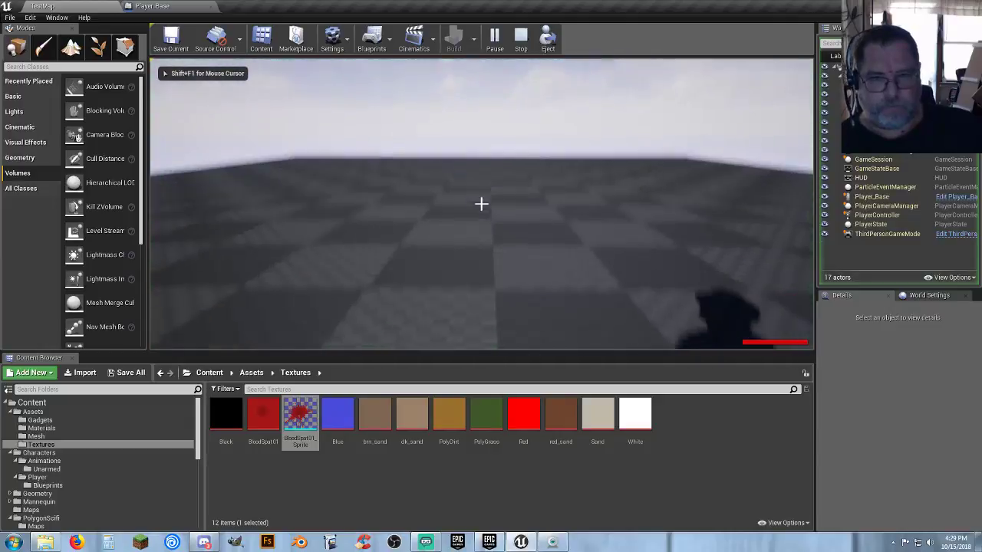
pyautogui.click(481, 204)
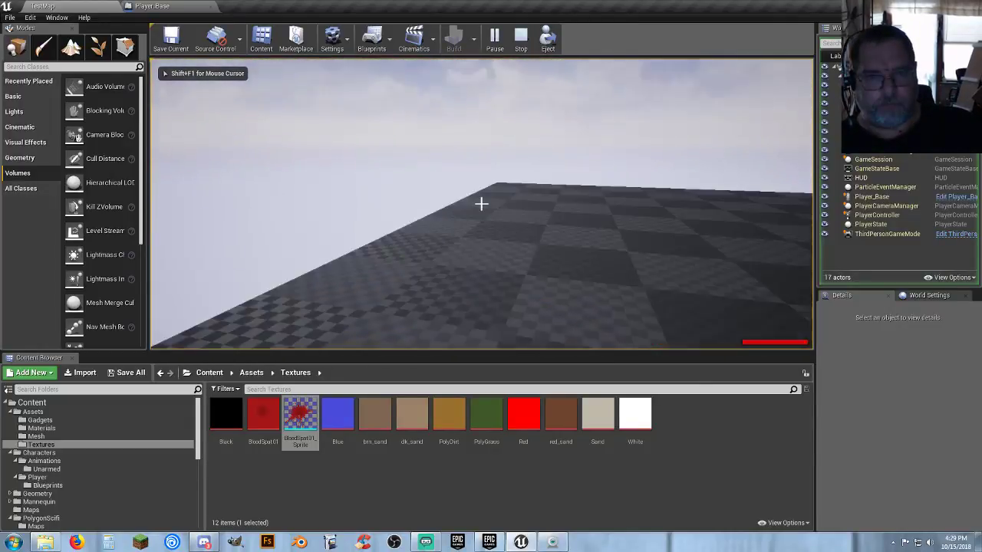
pyautogui.click(482, 203)
pyautogui.click(482, 203)
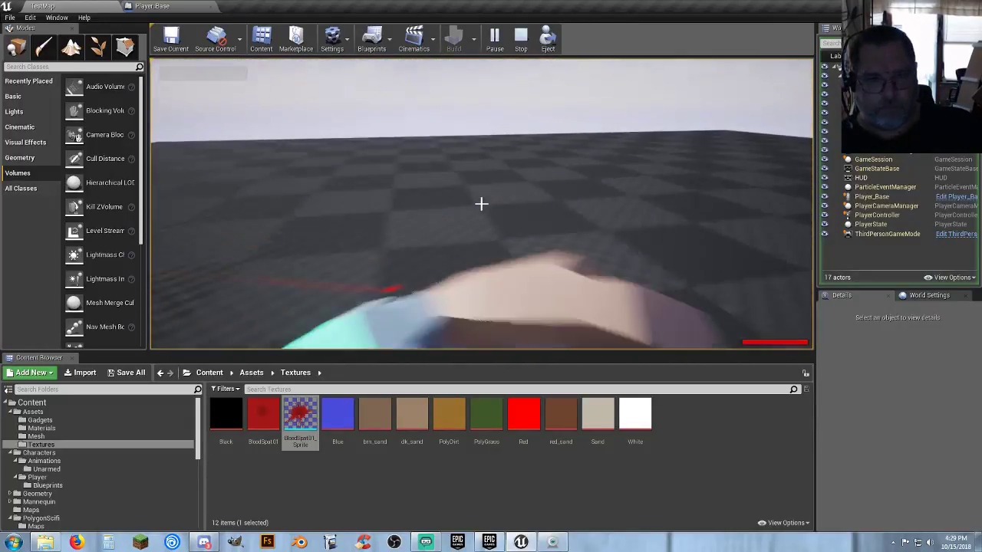
pyautogui.rightClick(481, 203)
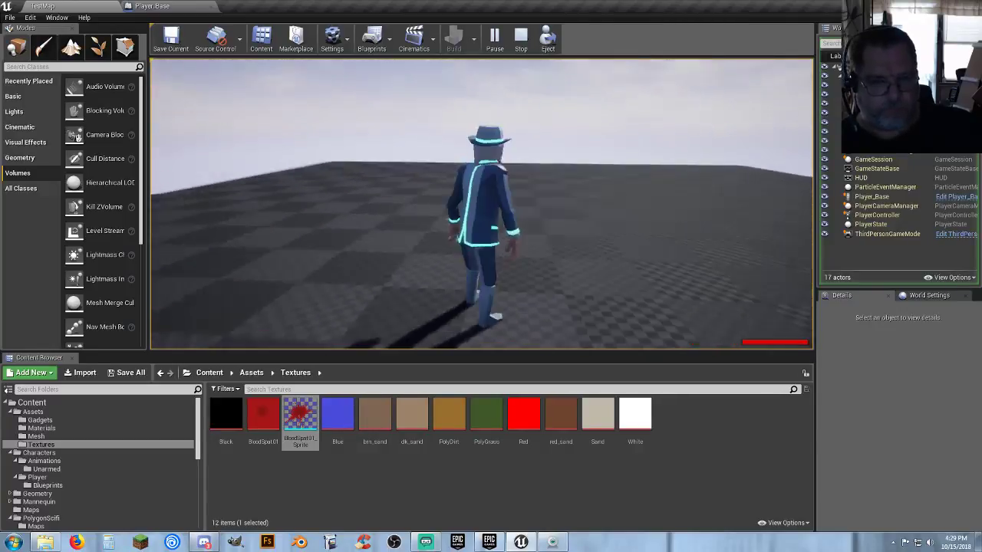
# - Switch to the first-person camera, fire more shots while moving across the floor to inspect the impacts, and stop playing
pyautogui.press('v')
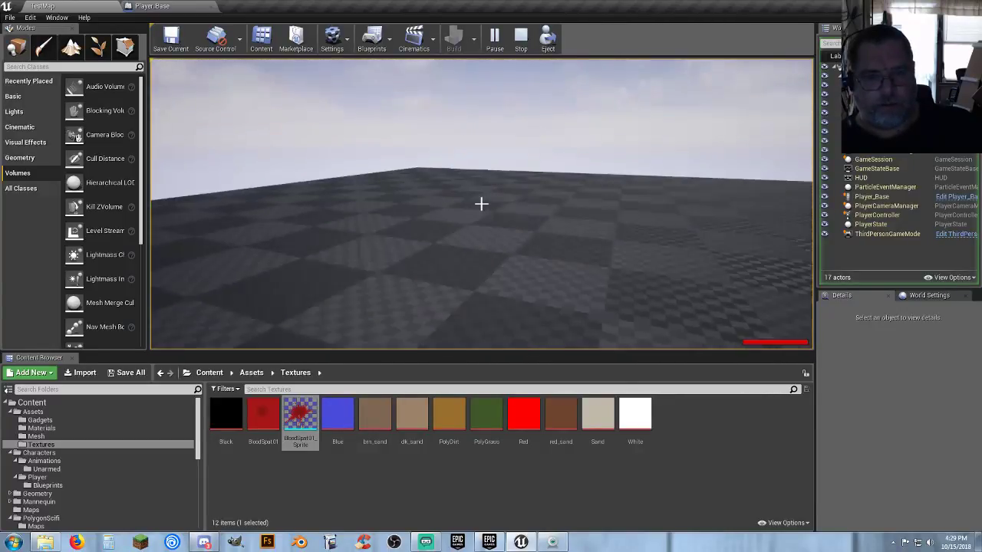
pyautogui.click(482, 203)
pyautogui.click(482, 204)
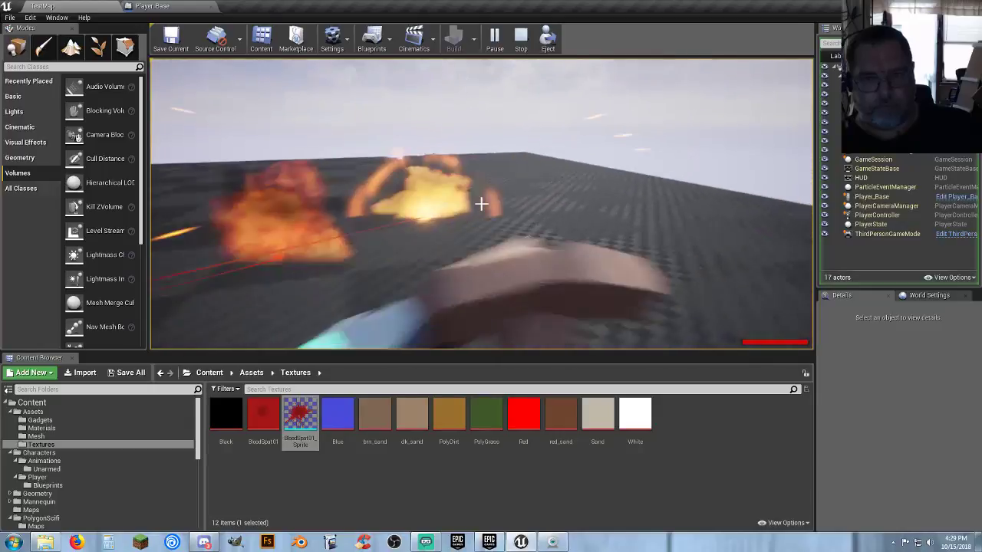
pyautogui.press('w')
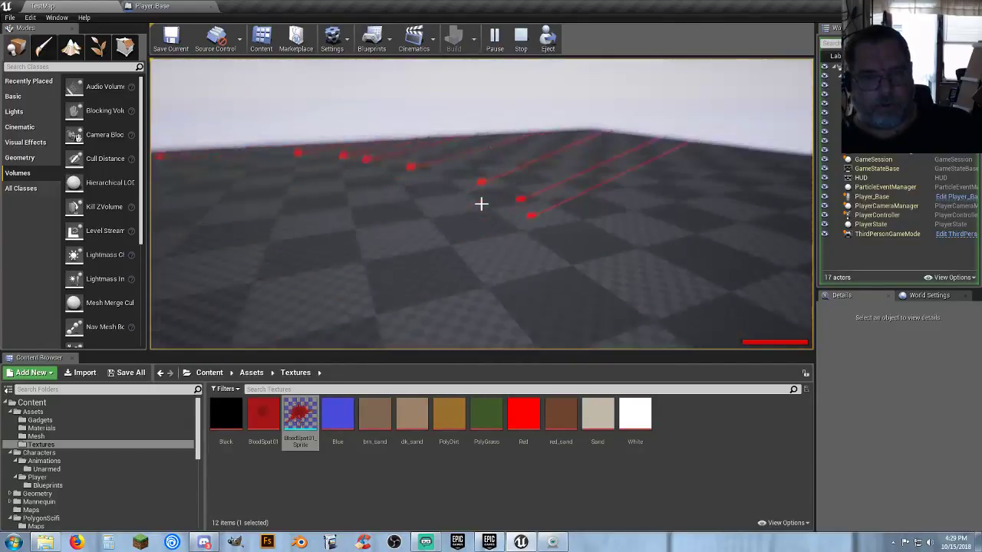
pyautogui.click(482, 203)
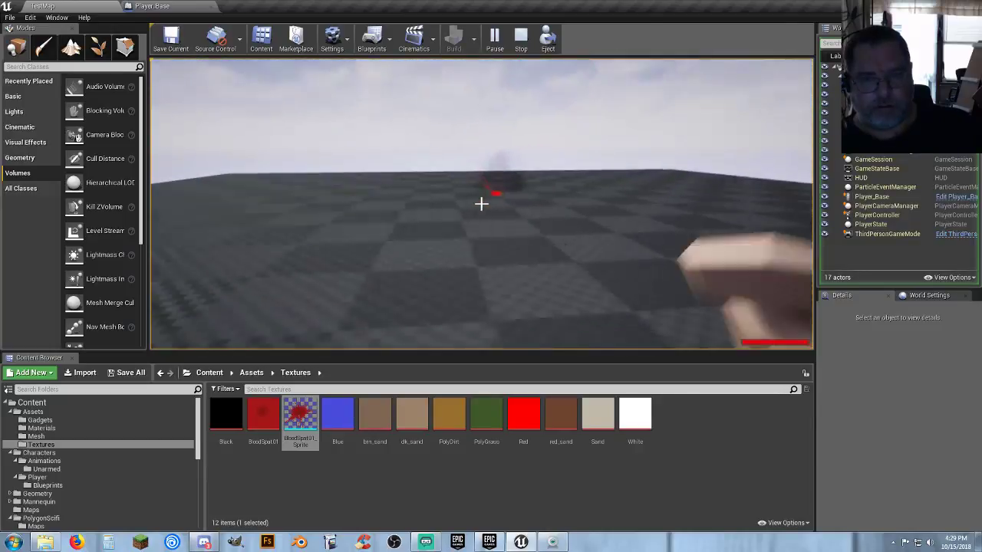
pyautogui.click(482, 203)
pyautogui.press('d')
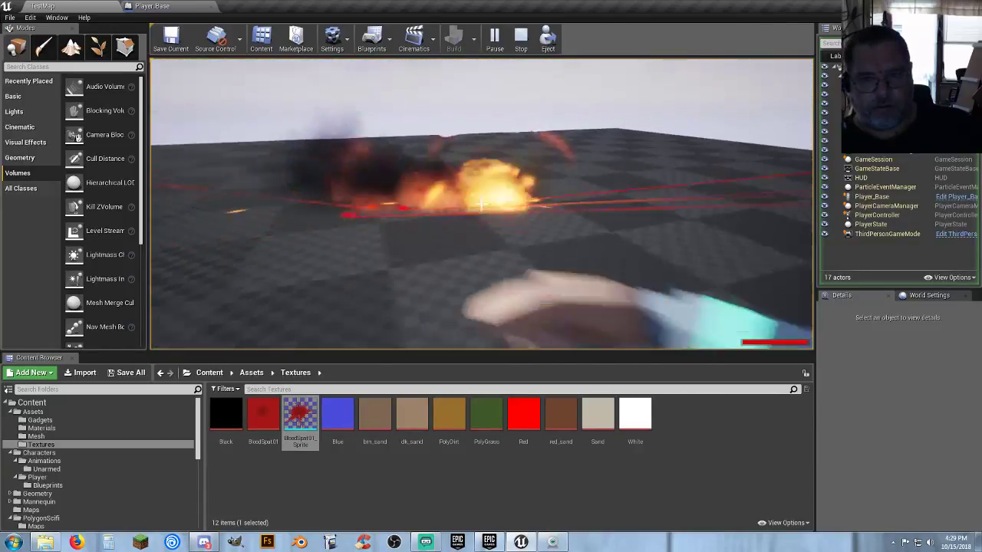
pyautogui.press('Escape')
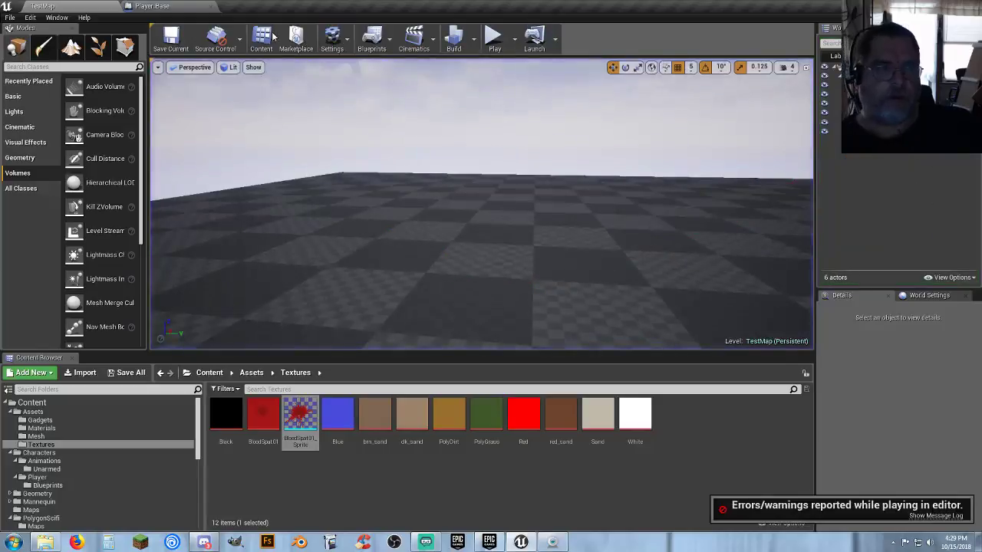
# - Examine the Play in Editor errors in the Message Log, including the node they refer to, and close the log
pyautogui.click(932, 516)
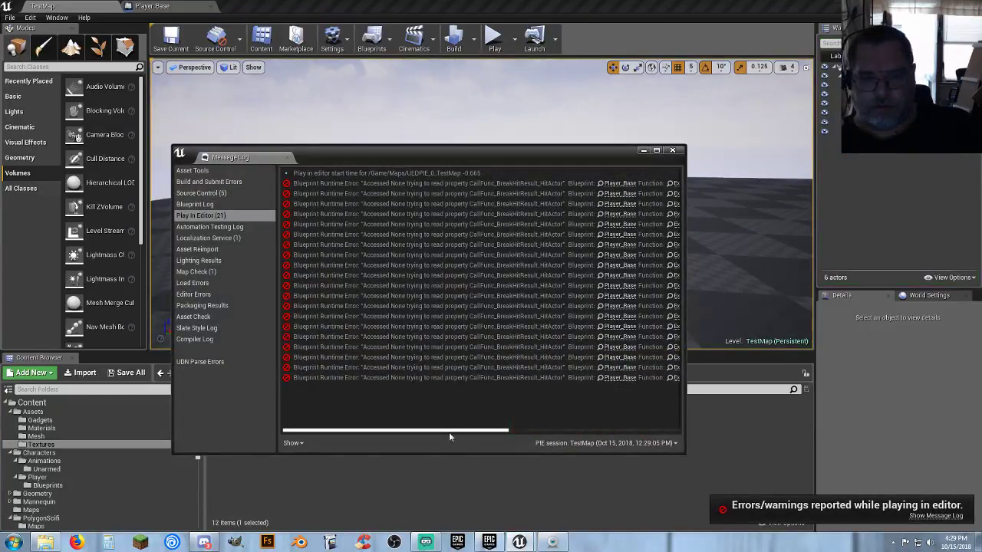
pyautogui.moveTo(449, 431); pyautogui.dragTo(686, 430)
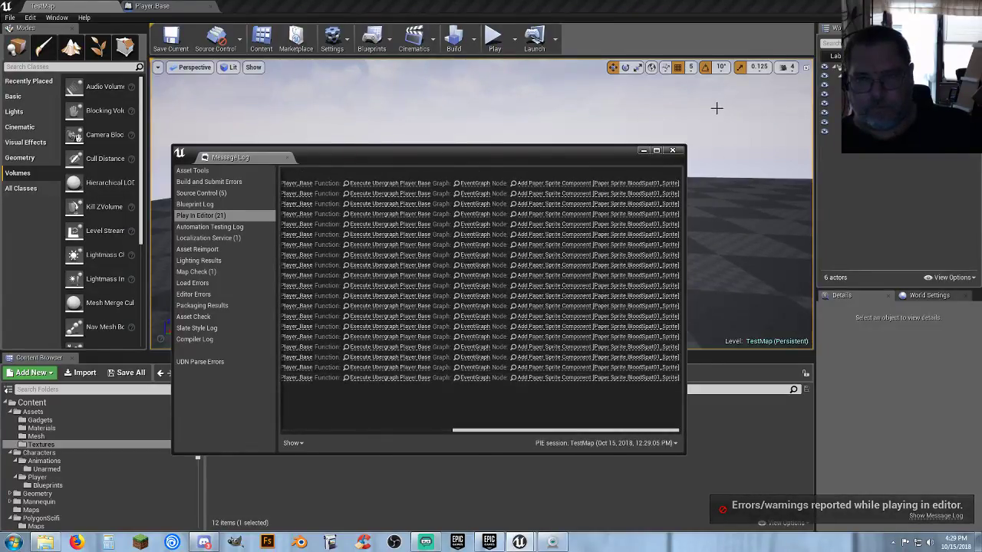
pyautogui.click(673, 150)
# - In Player_Base's Event Graph, delete the Add Paper Sprite Component and Make Transform nodes, and compile the blueprint
pyautogui.click(145, 6)
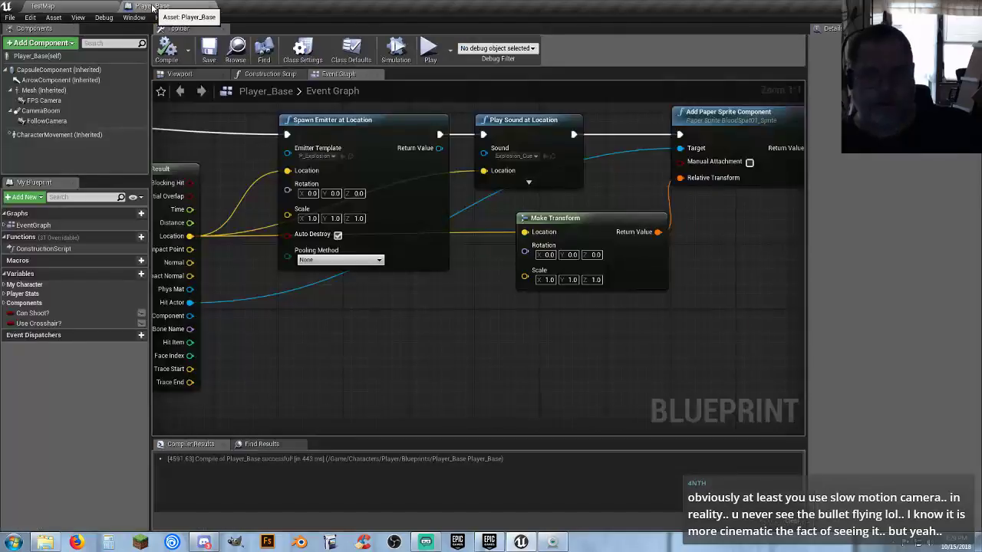
pyautogui.moveTo(726, 259); pyautogui.dragTo(611, 301, button='right')
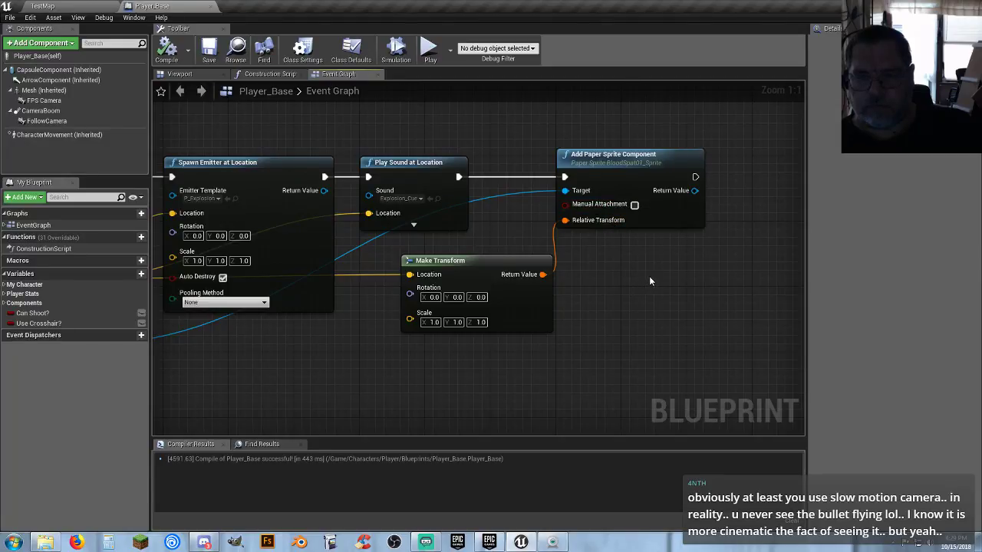
pyautogui.moveTo(653, 331); pyautogui.dragTo(548, 223)
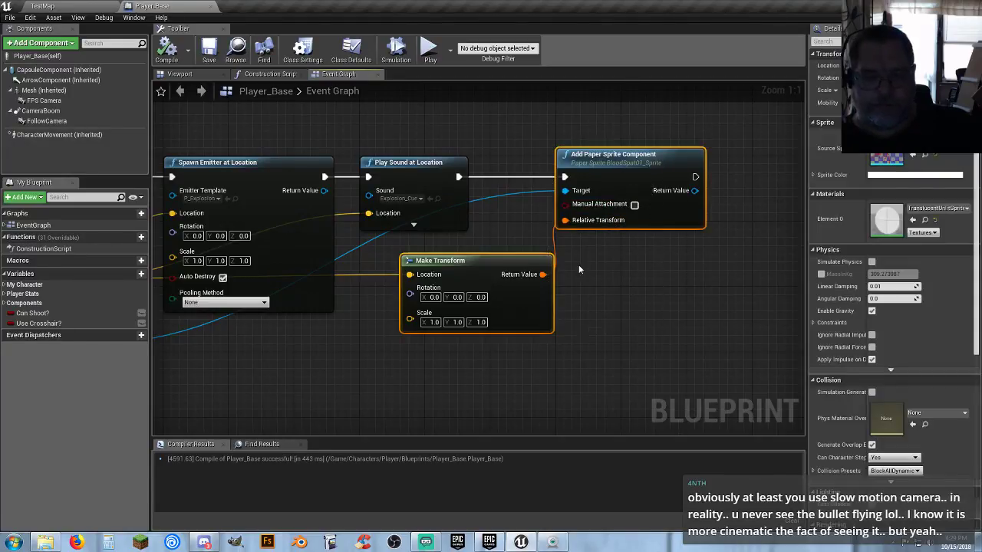
pyautogui.press('Delete')
pyautogui.moveTo(398, 388); pyautogui.dragTo(572, 336, button='right')
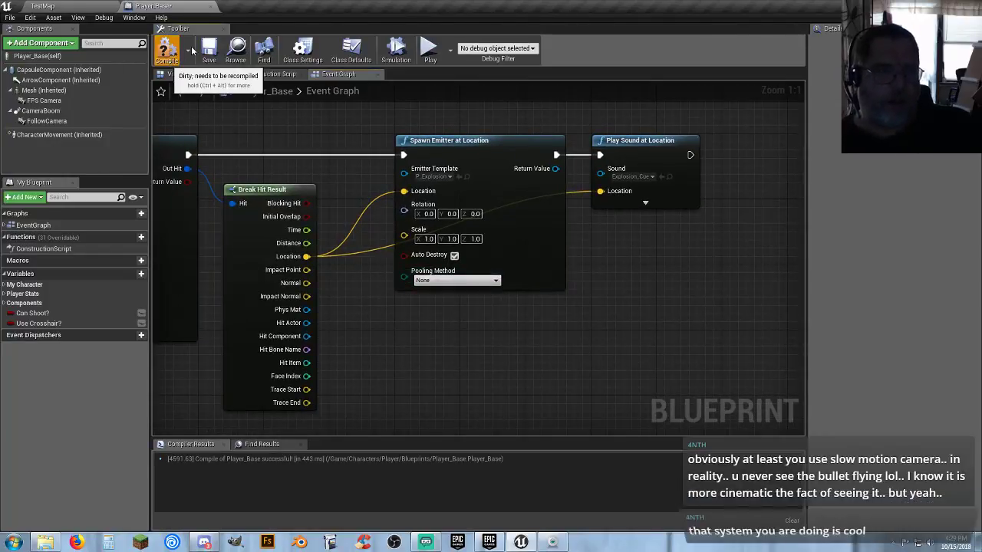
pyautogui.click(167, 50)
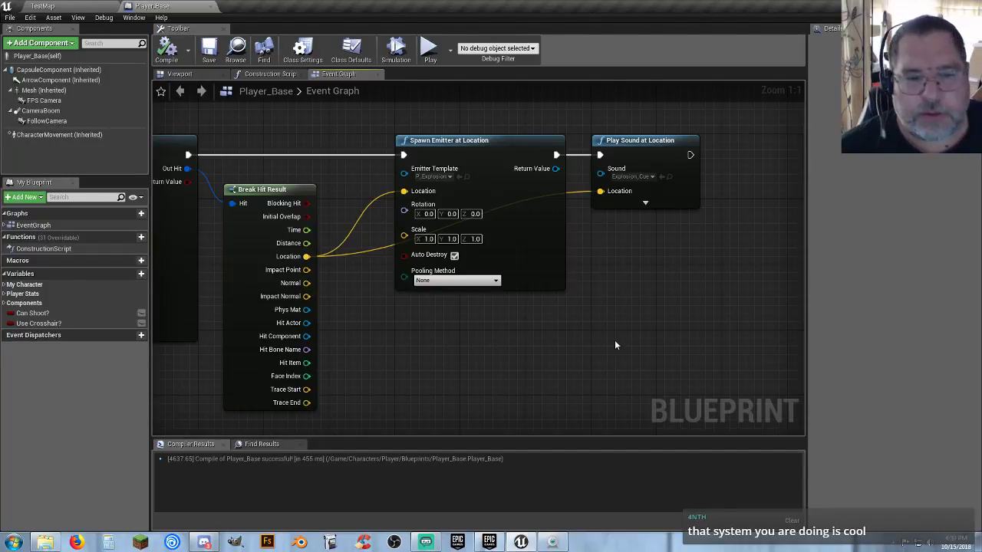
pyautogui.moveTo(688, 334); pyautogui.dragTo(614, 320, button='right')
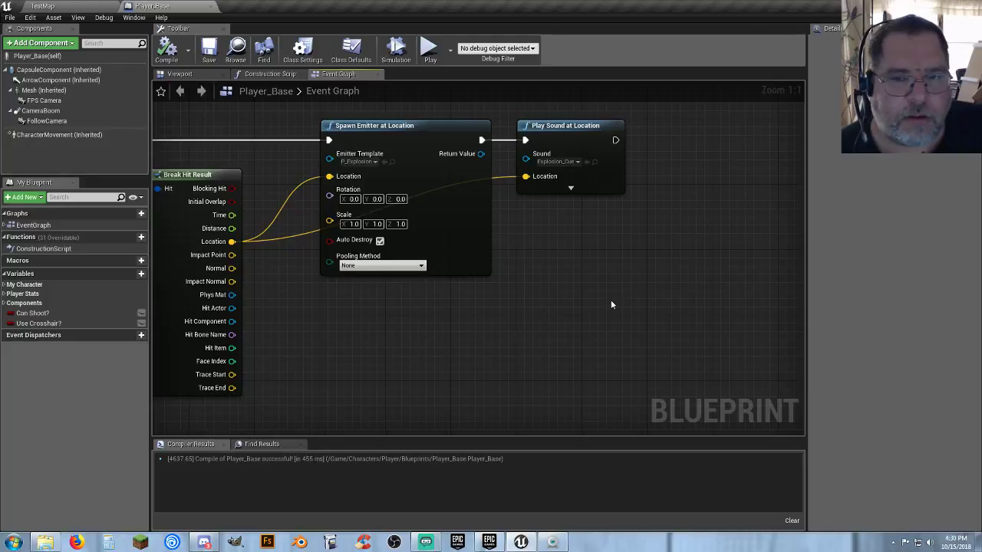
pyautogui.moveTo(612, 299); pyautogui.dragTo(595, 284, button='right')
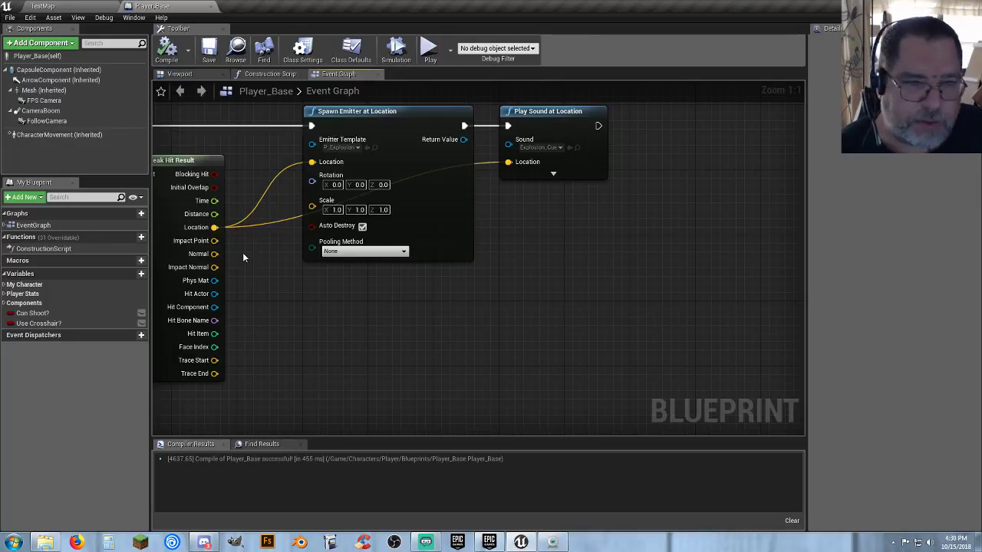
pyautogui.moveTo(285, 323); pyautogui.dragTo(559, 350, button='right')
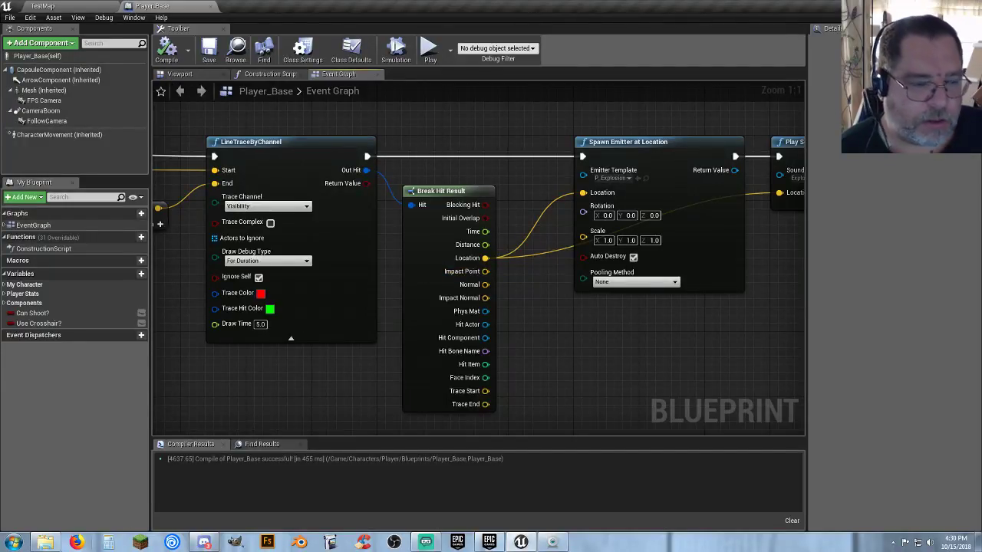
# - Switch to Windows Explorer and look at the Horse AnimSet Pro and POLYGONHorse folders in Polygon Horse, then move the window away
pyautogui.click(45, 545)
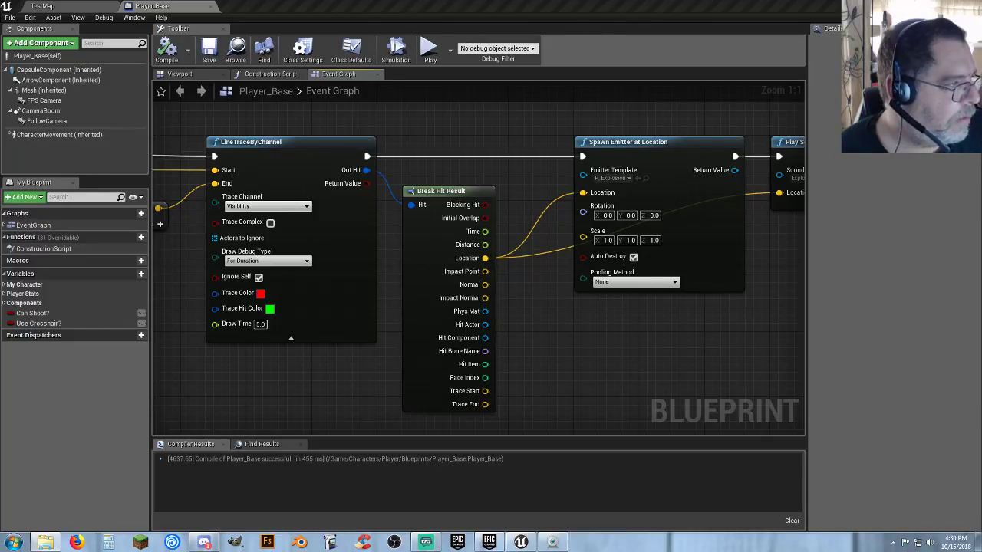
pyautogui.moveTo(0, 168); pyautogui.dragTo(323, 110)
pyautogui.moveTo(344, 194); pyautogui.dragTo(280, 169)
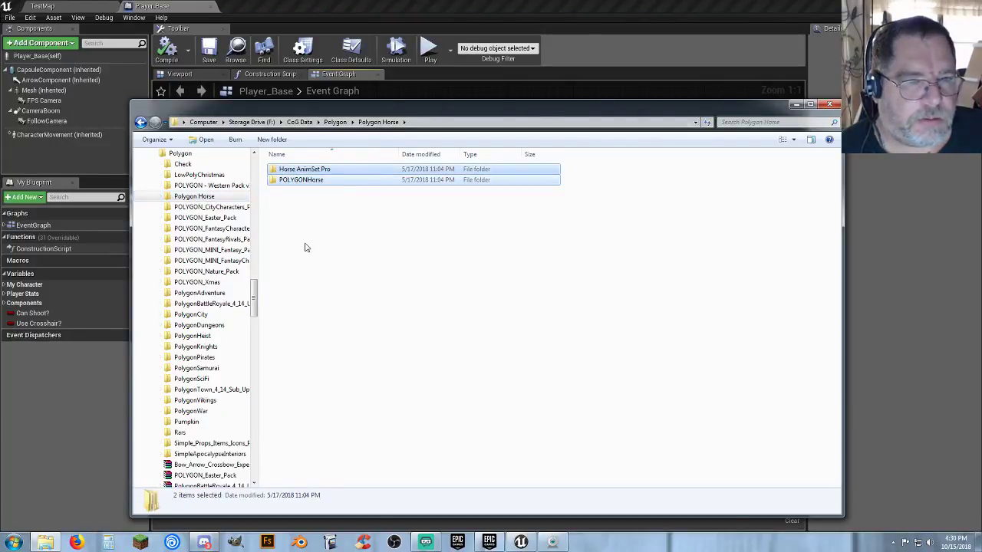
pyautogui.click(313, 180)
pyautogui.click(315, 168)
pyautogui.click(318, 180)
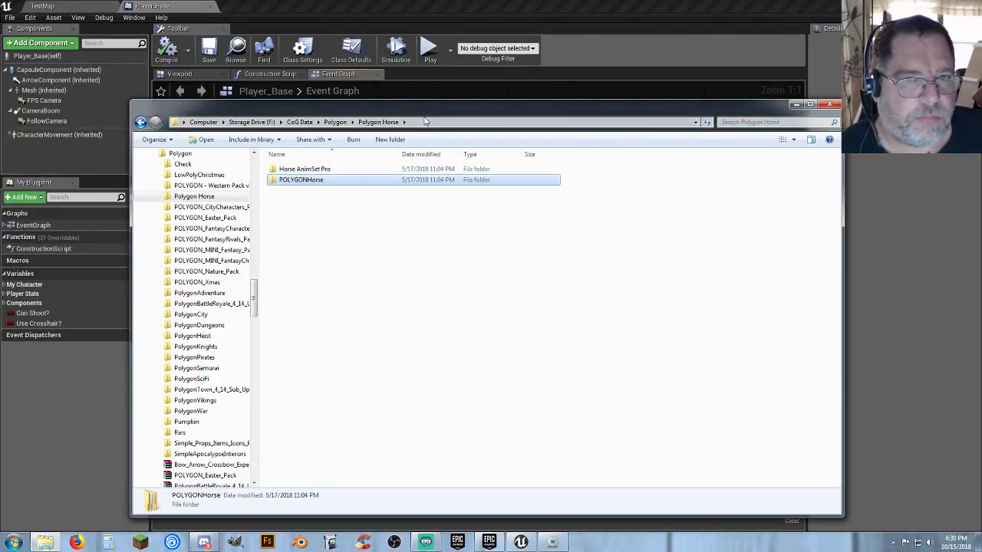
pyautogui.moveTo(430, 111); pyautogui.dragTo(0, 122)
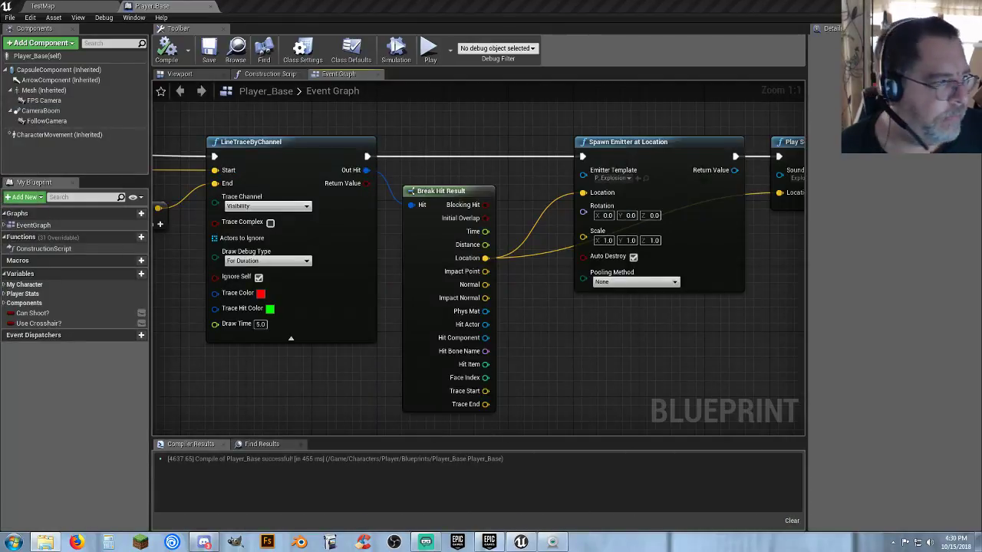
# - Close the Player_Base blueprint editor and clear the sprite selection in the Textures folder
pyautogui.click(211, 7)
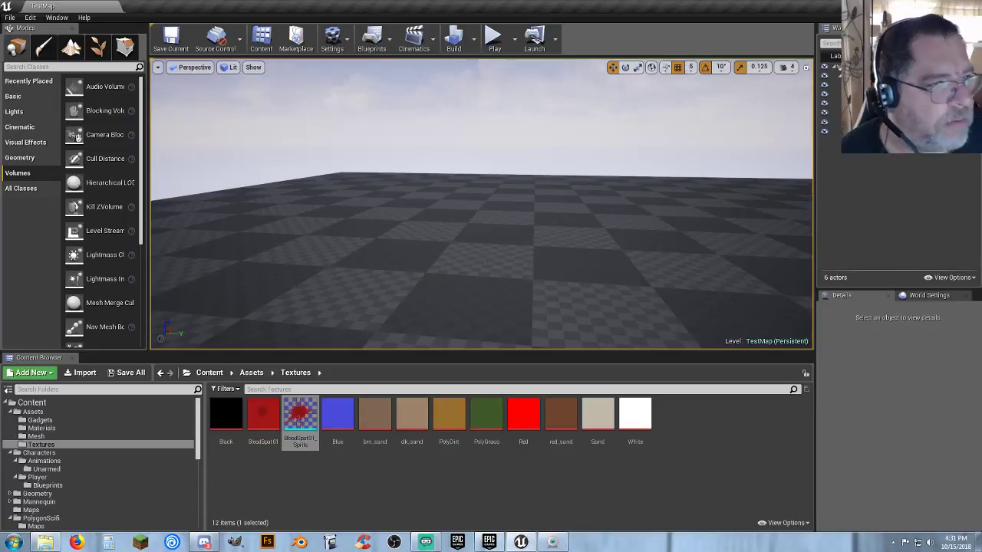
pyautogui.click(691, 433)
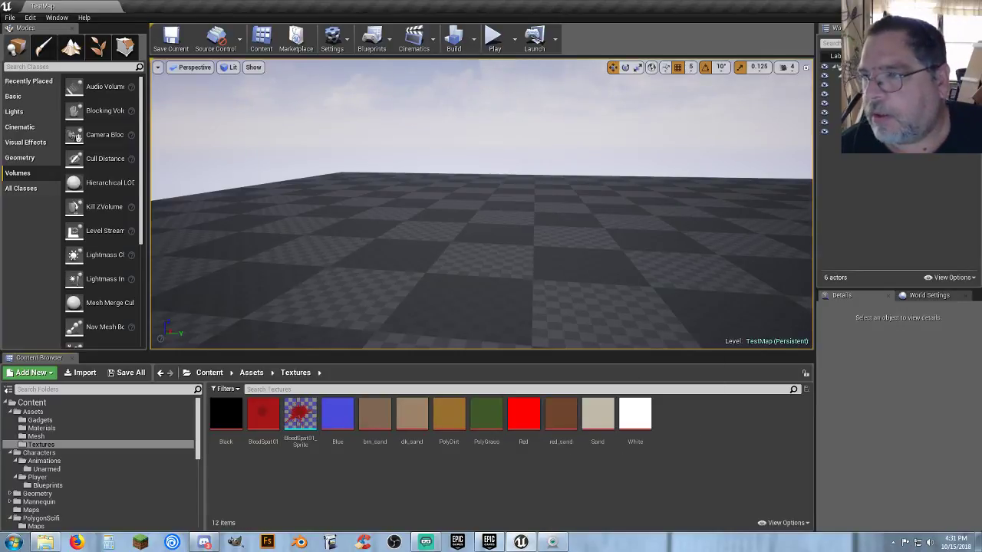